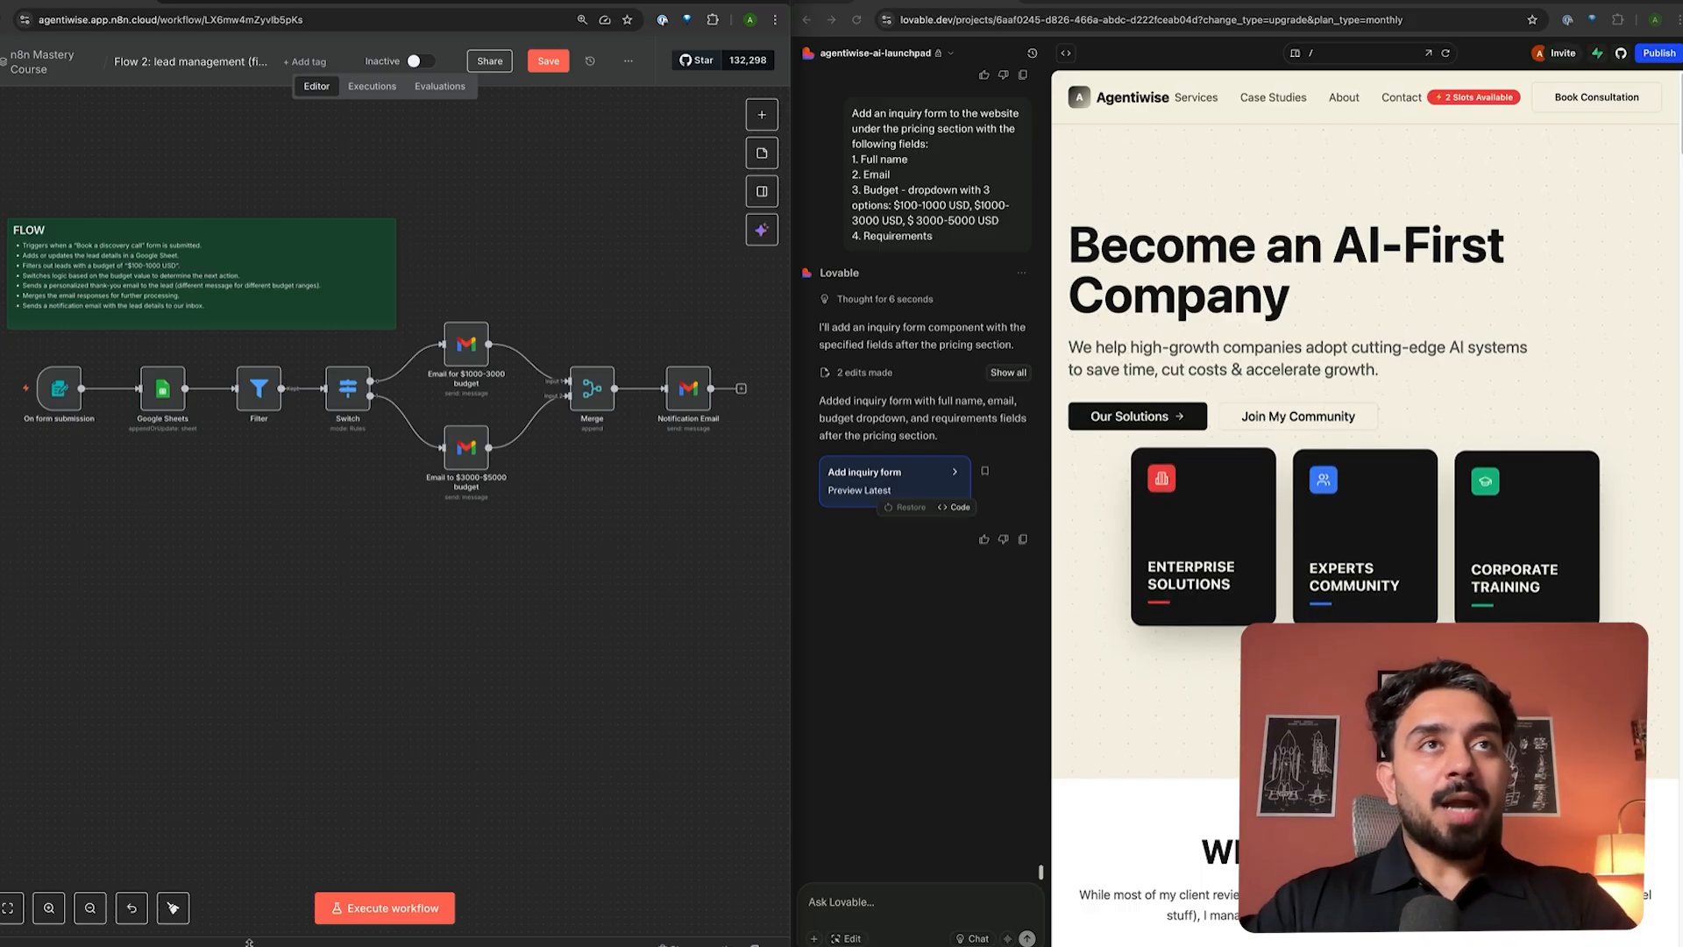
# - Start a test run of the lead workflow and dismiss the discovery-call test form
pyautogui.scroll(2, 173, 584)
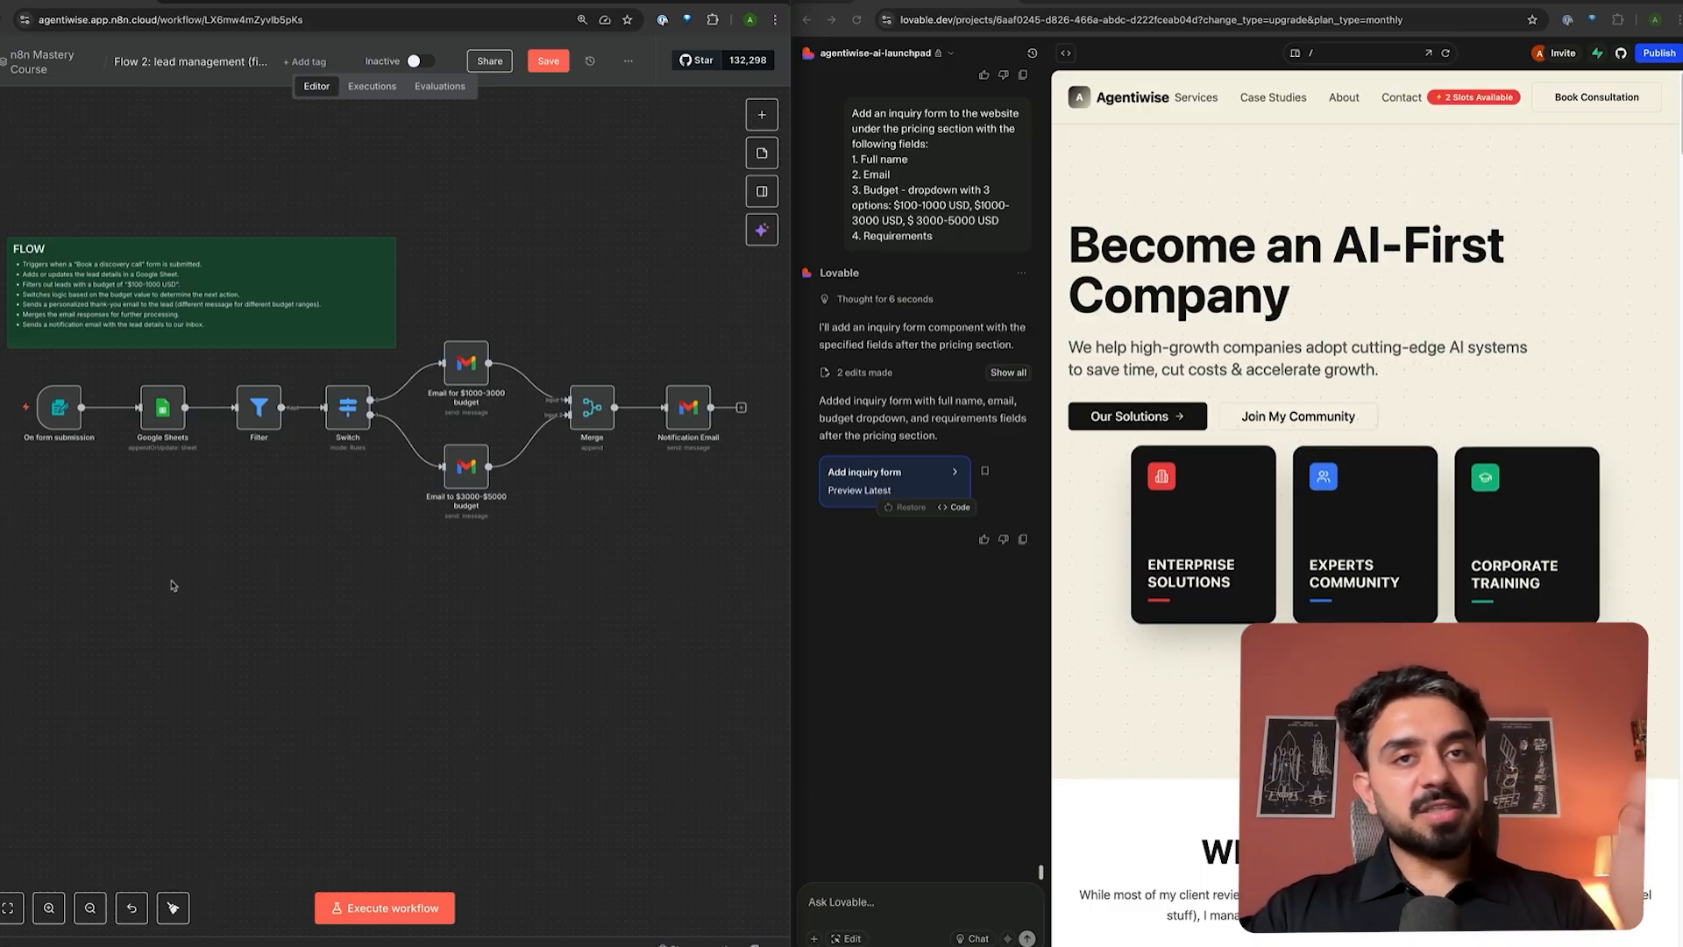
pyautogui.scroll(-10, 1065, 480)
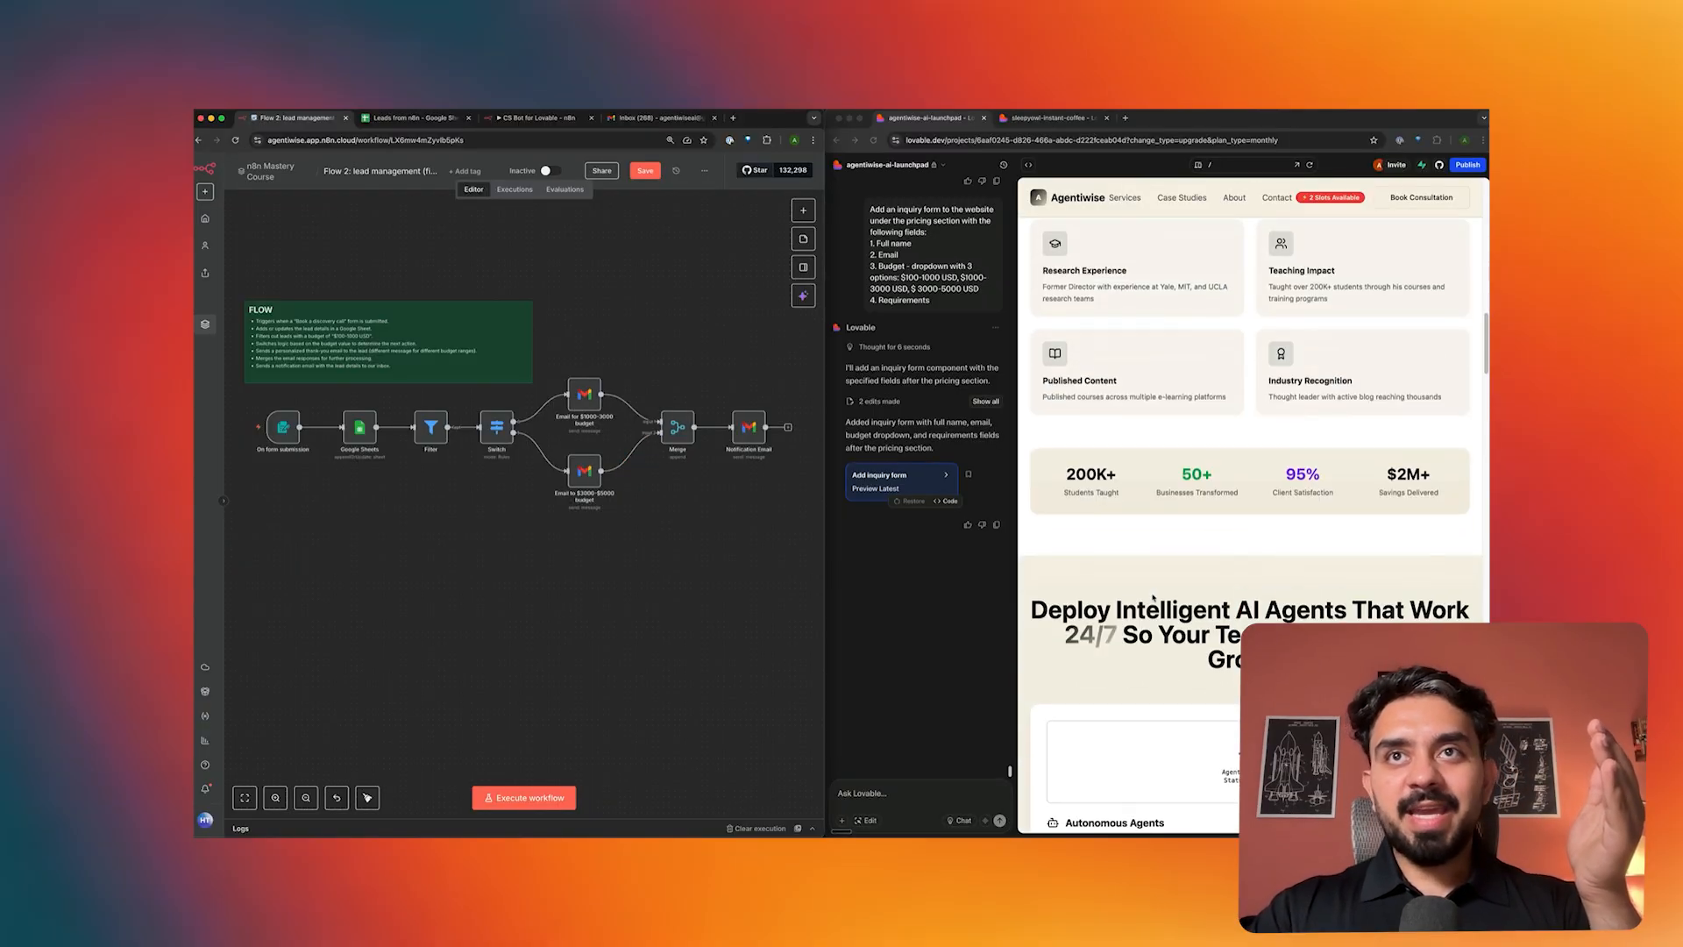
pyautogui.scroll(-15, 1153, 597)
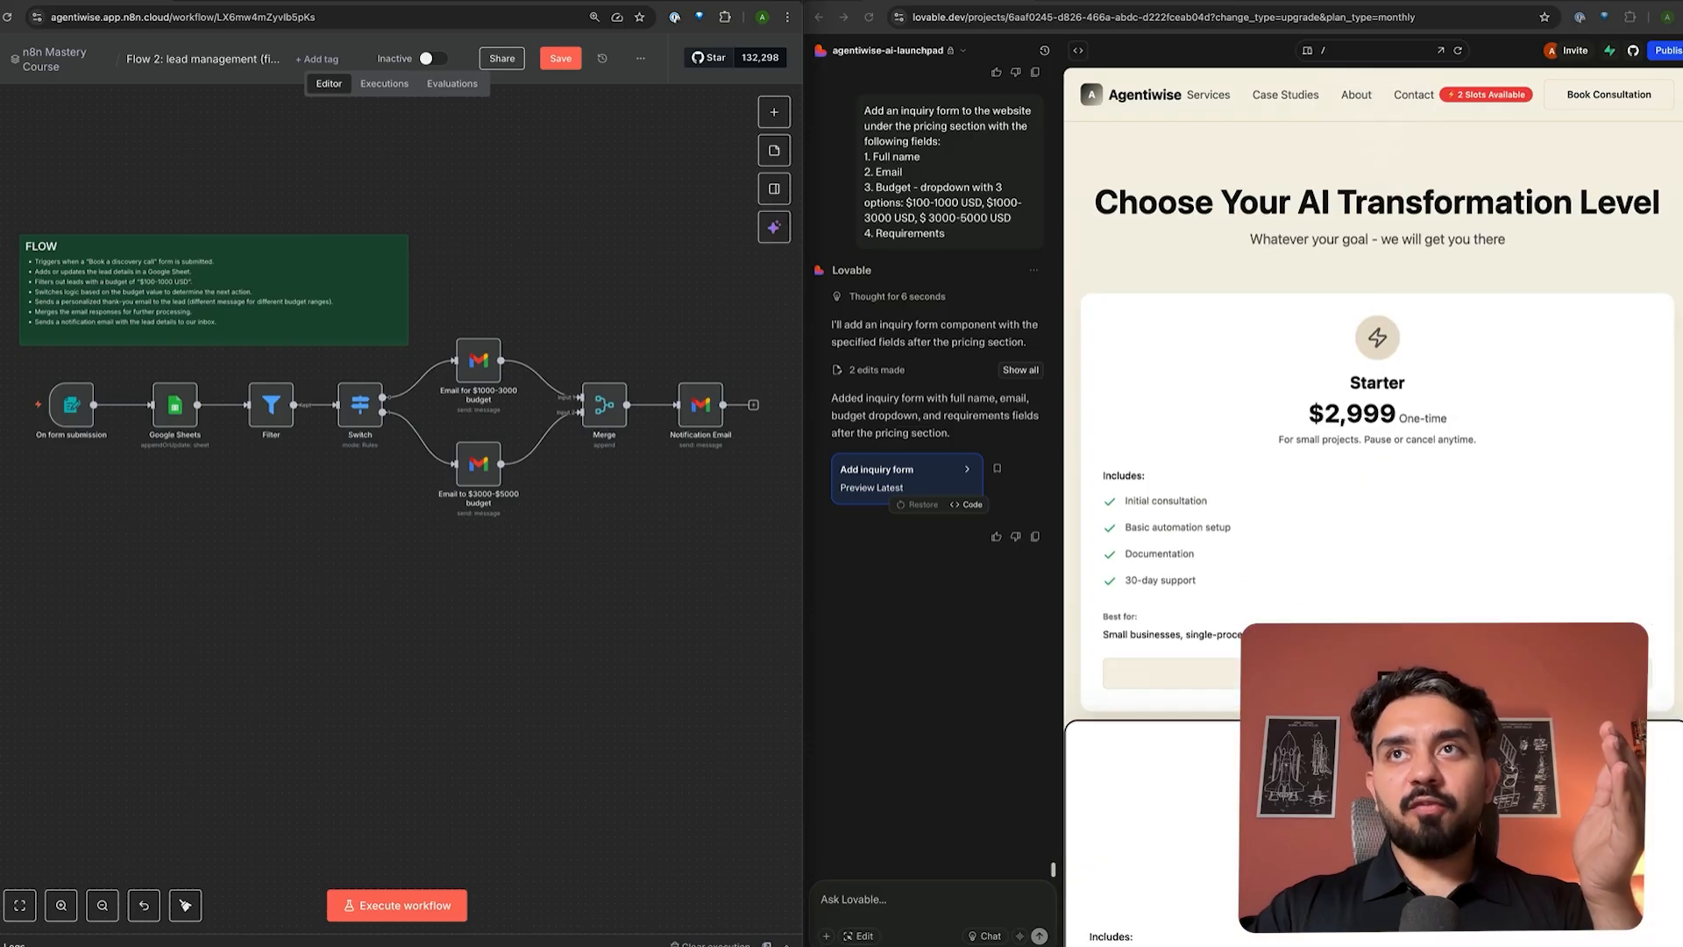
pyautogui.scroll(-10, 1373, 507)
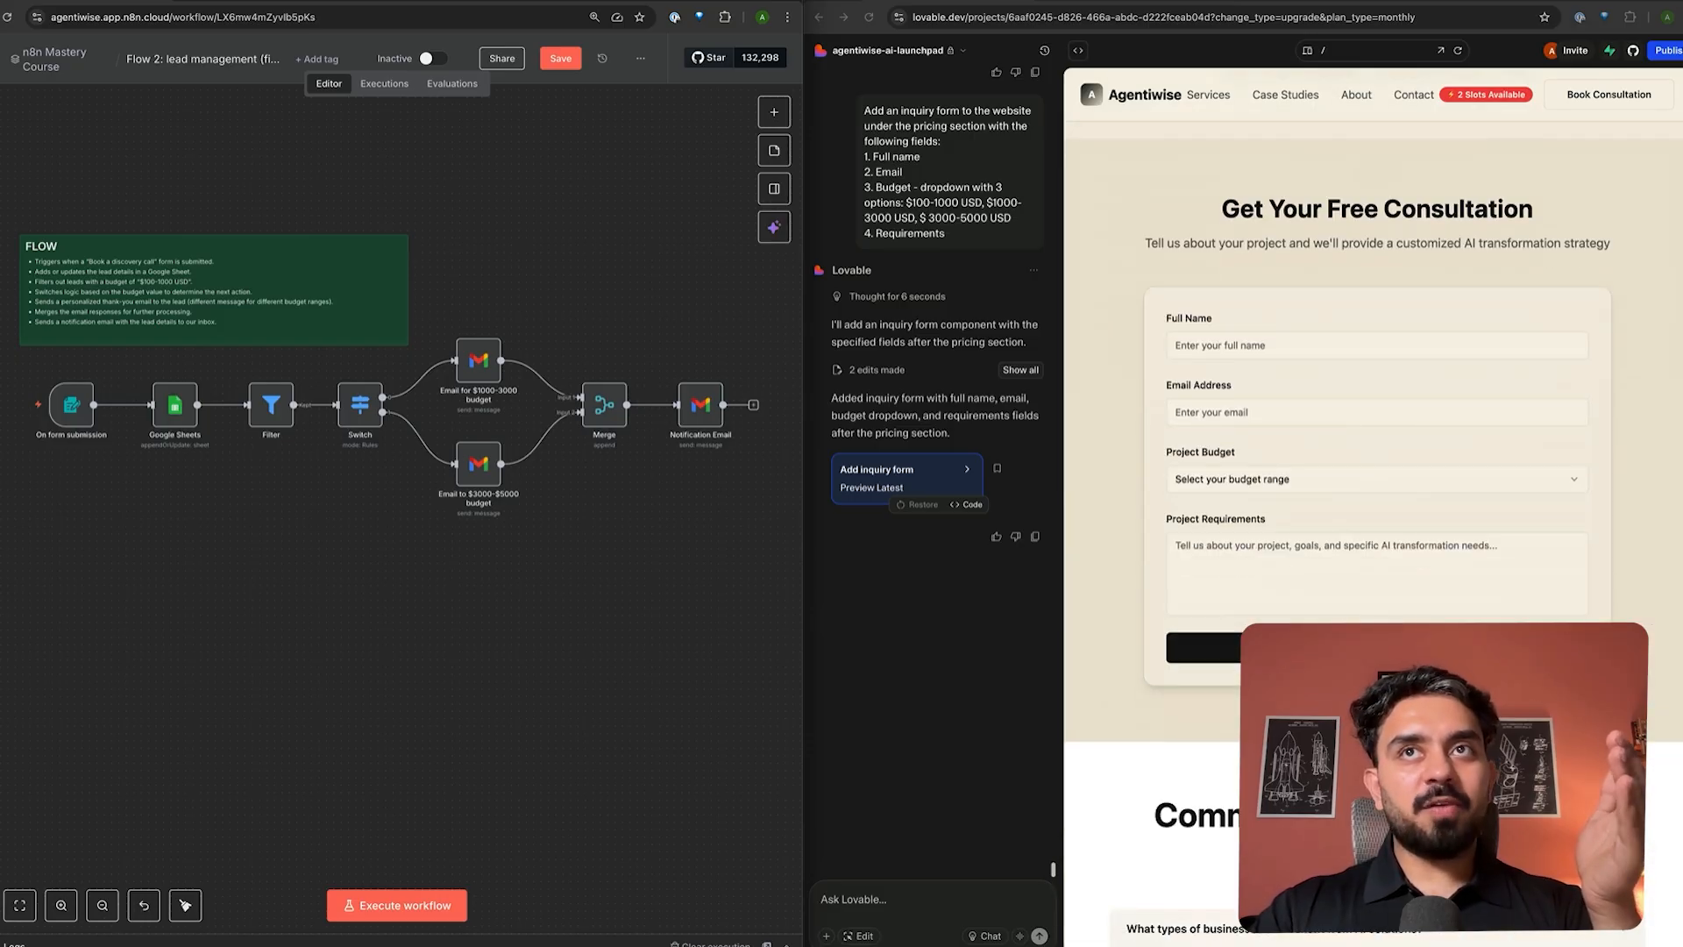
pyautogui.scroll(-1, 1247, 634)
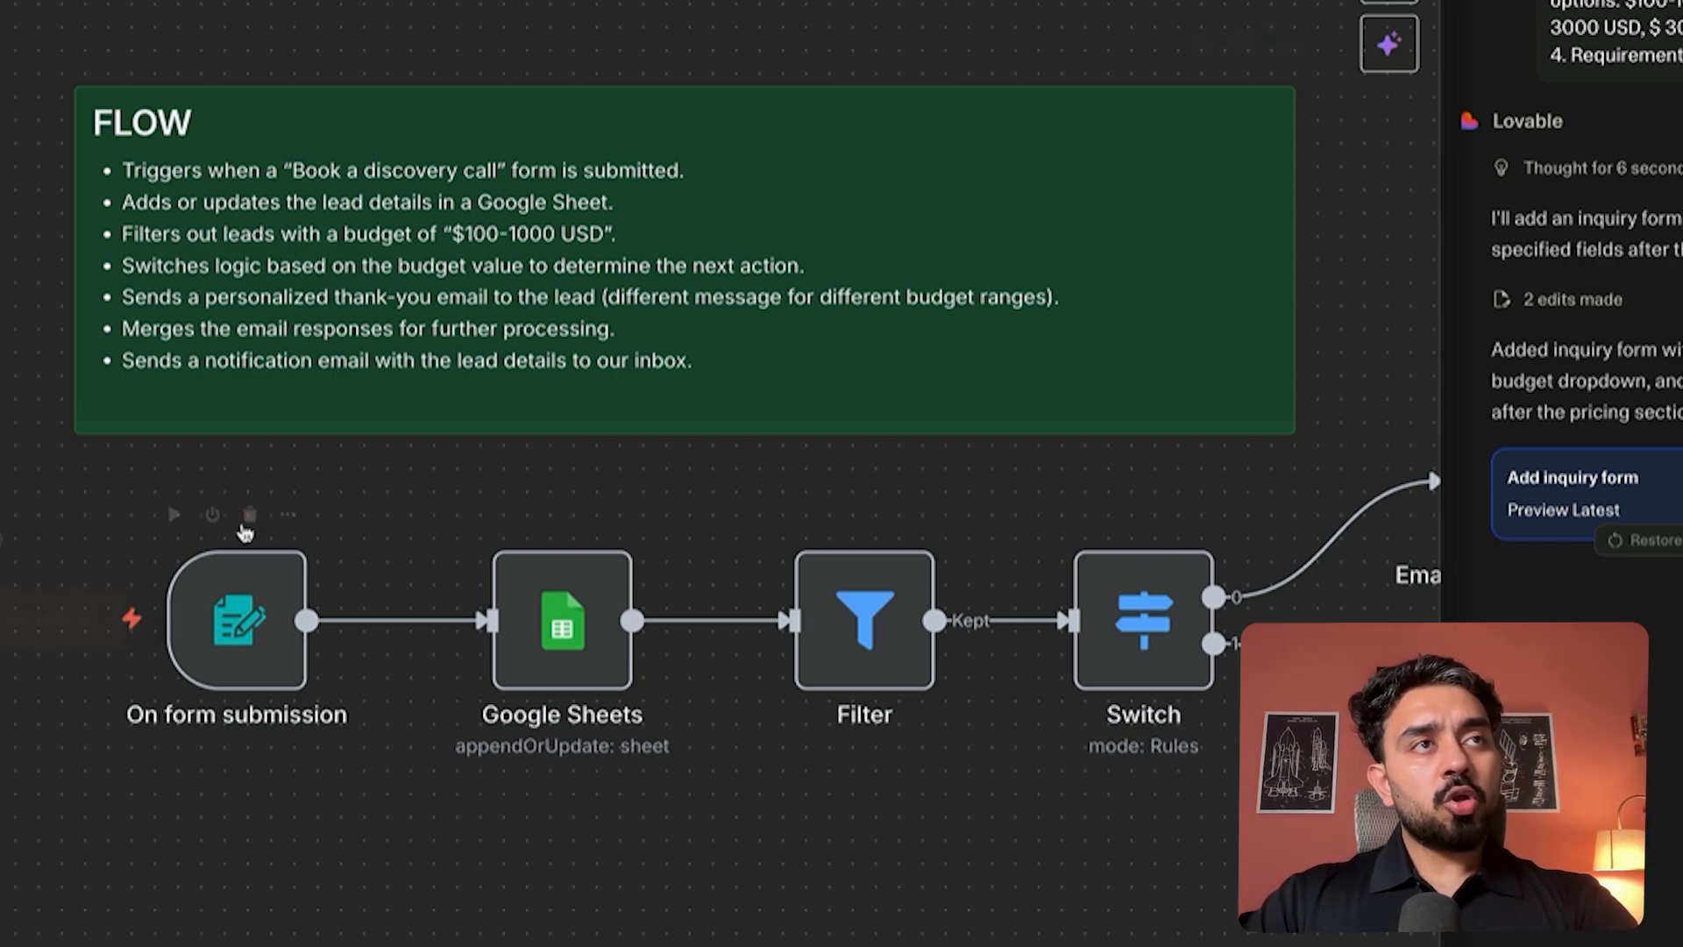
pyautogui.moveTo(656, 617)
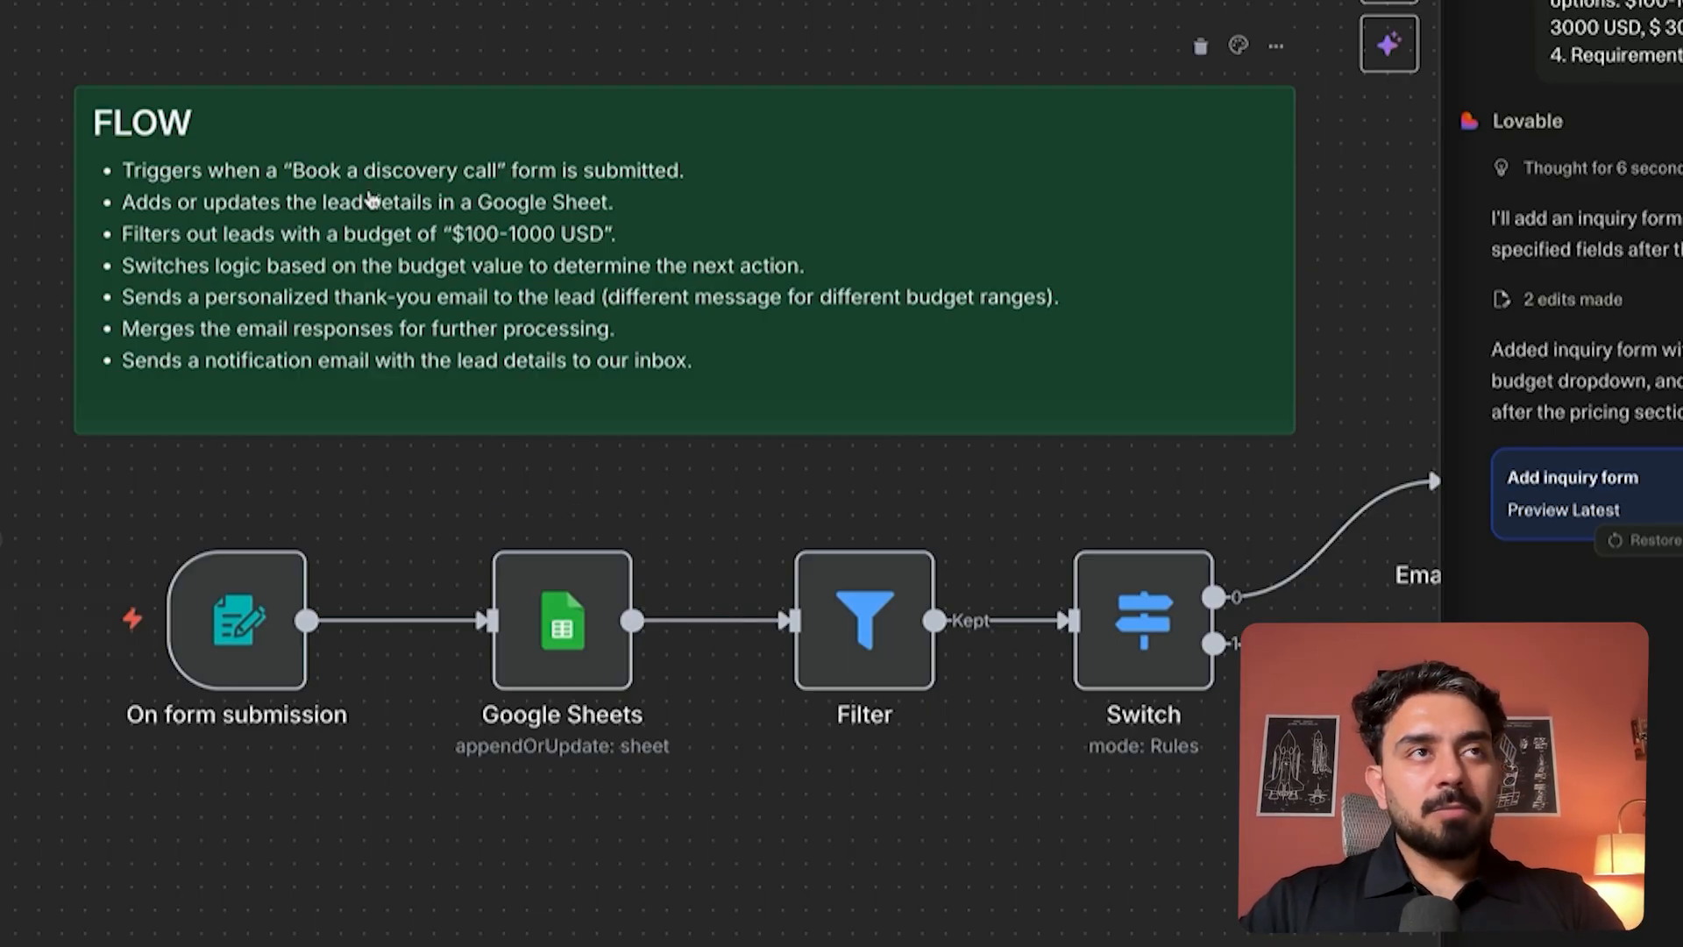
pyautogui.hscroll(-1, 256, 677)
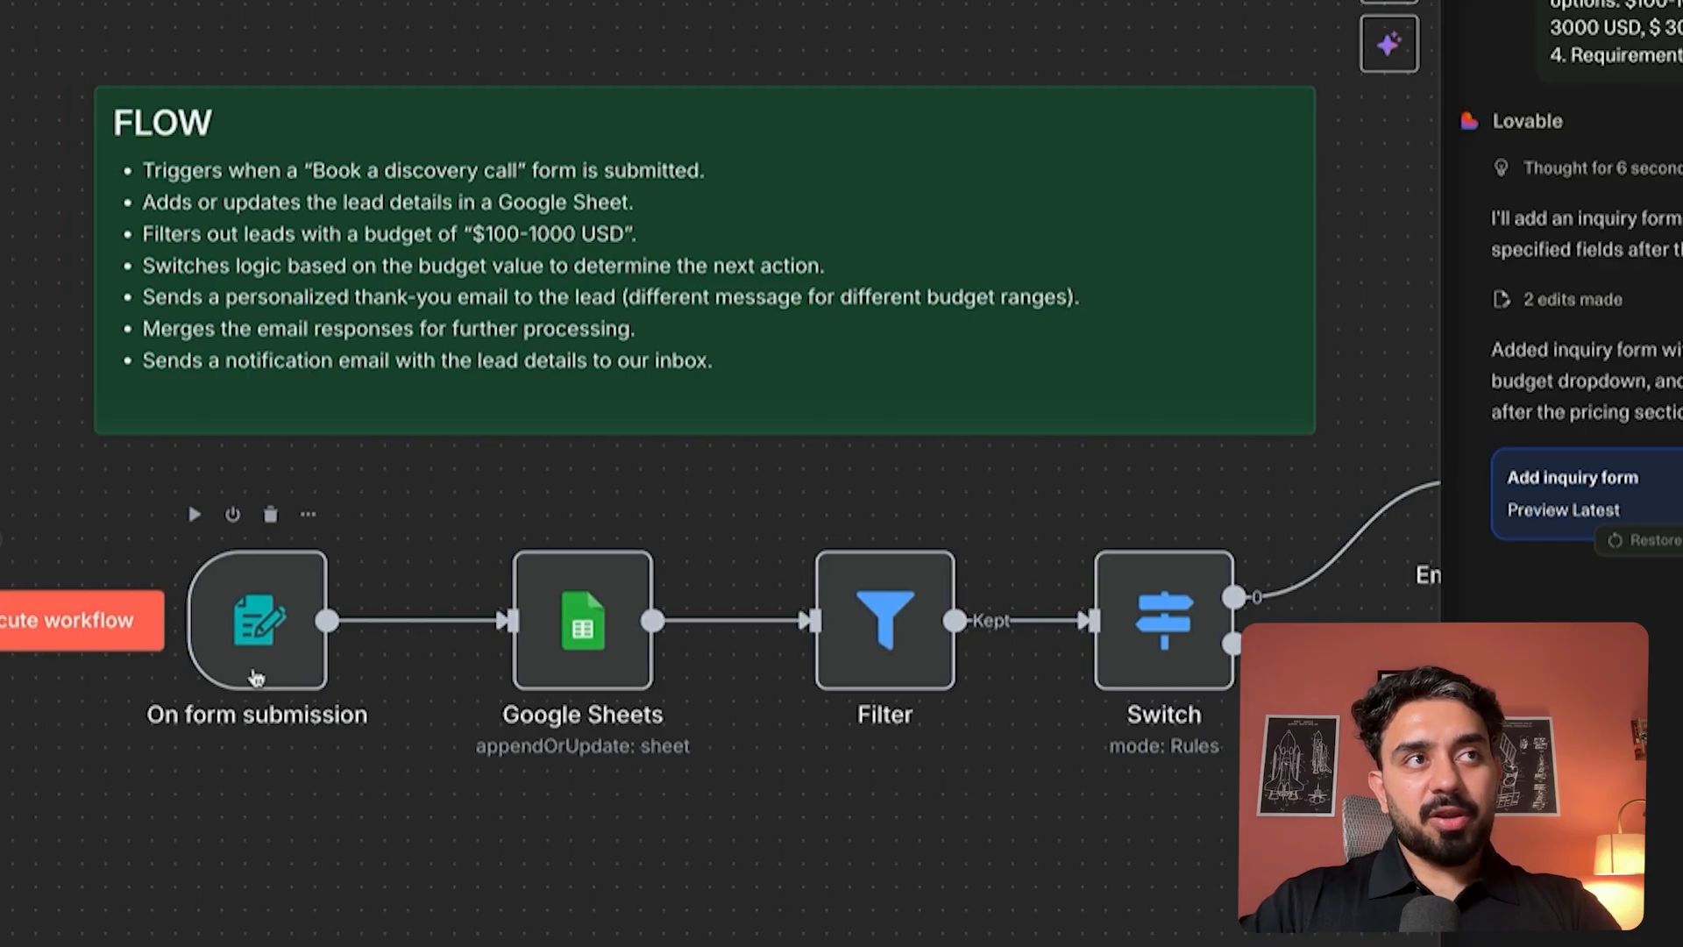
pyautogui.hscroll(-5, 255, 677)
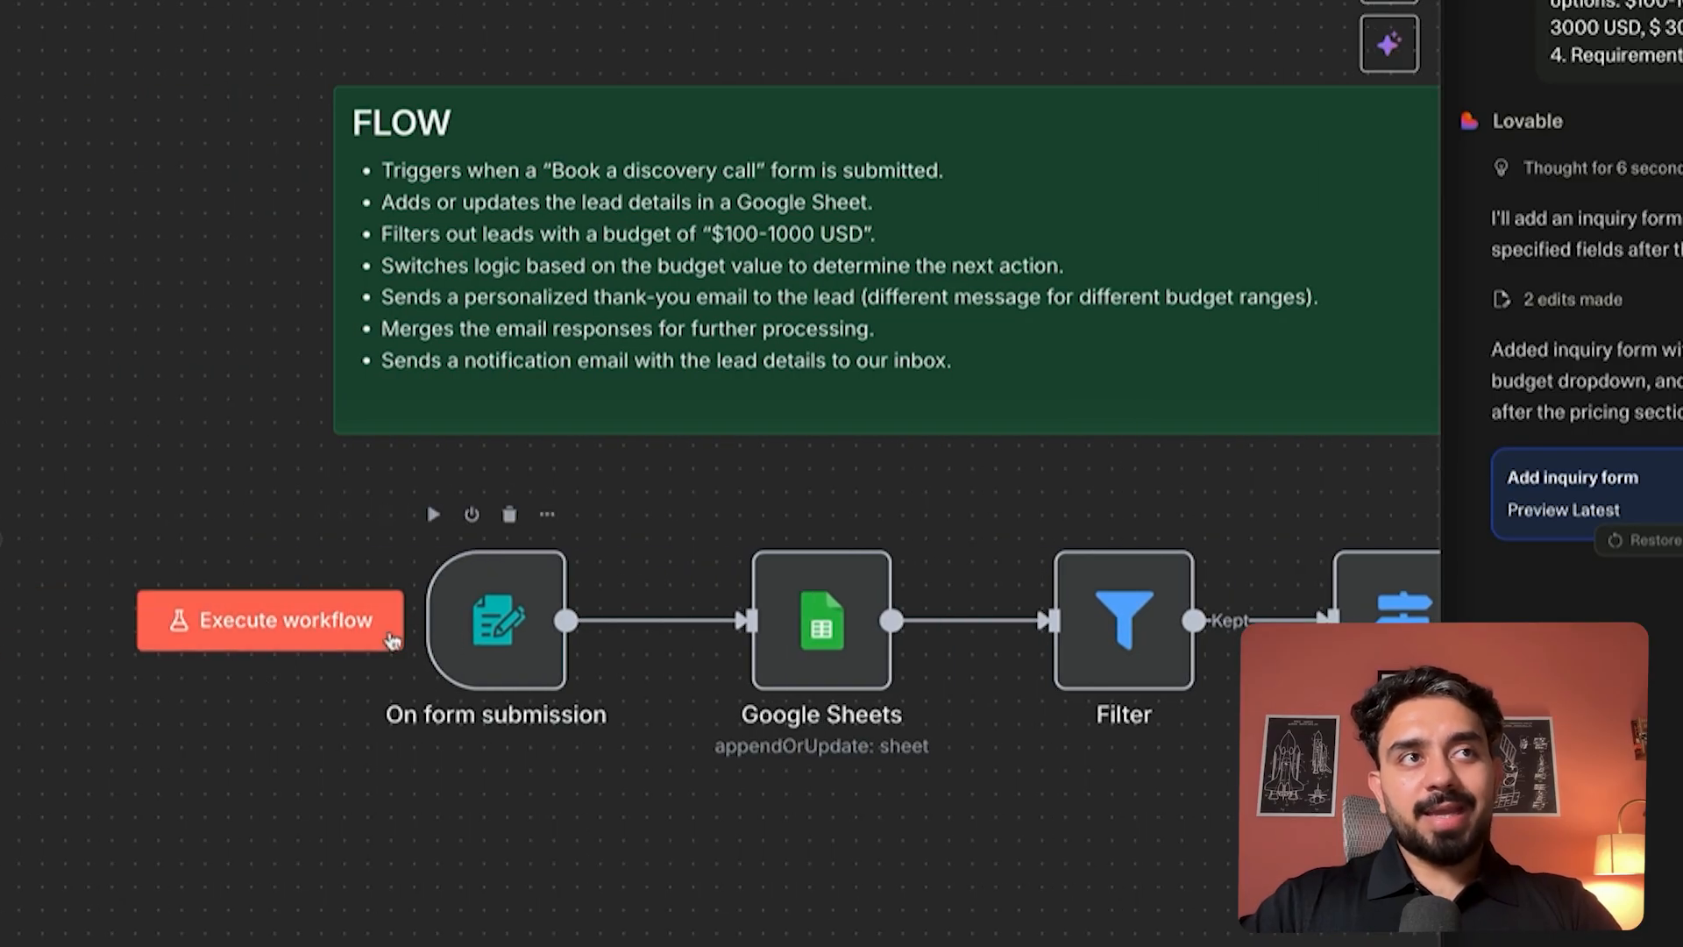
pyautogui.click(344, 642)
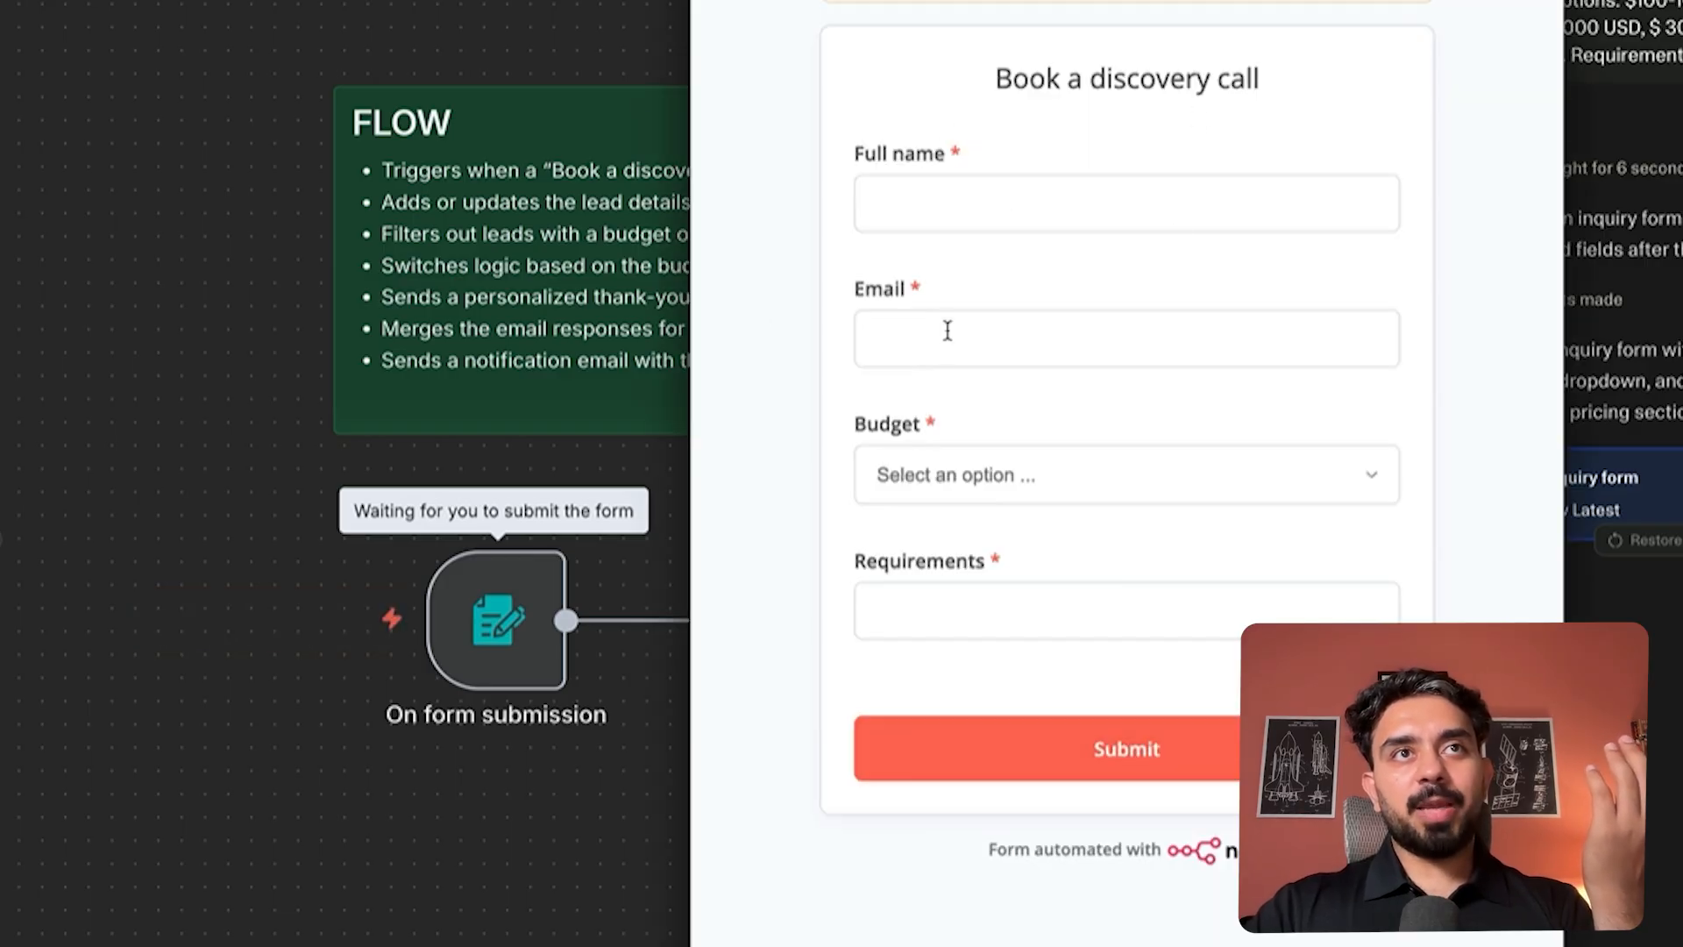
pyautogui.click(707, 2)
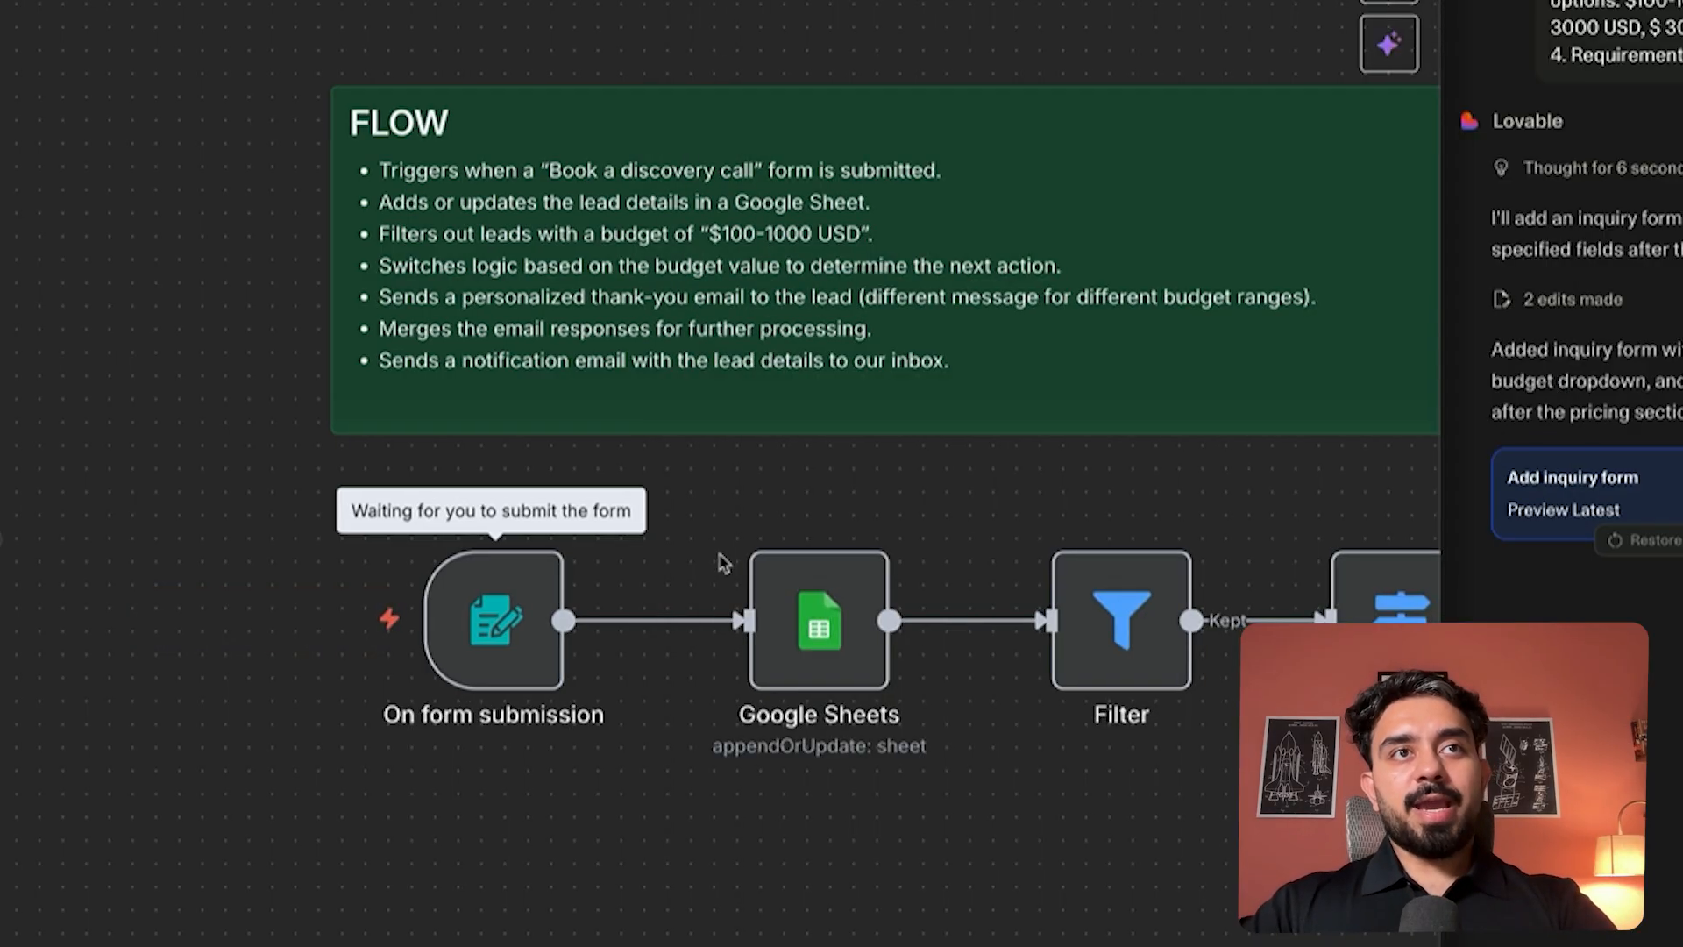
pyautogui.hscroll(5, 721, 560)
pyautogui.hscroll(-3, 720, 559)
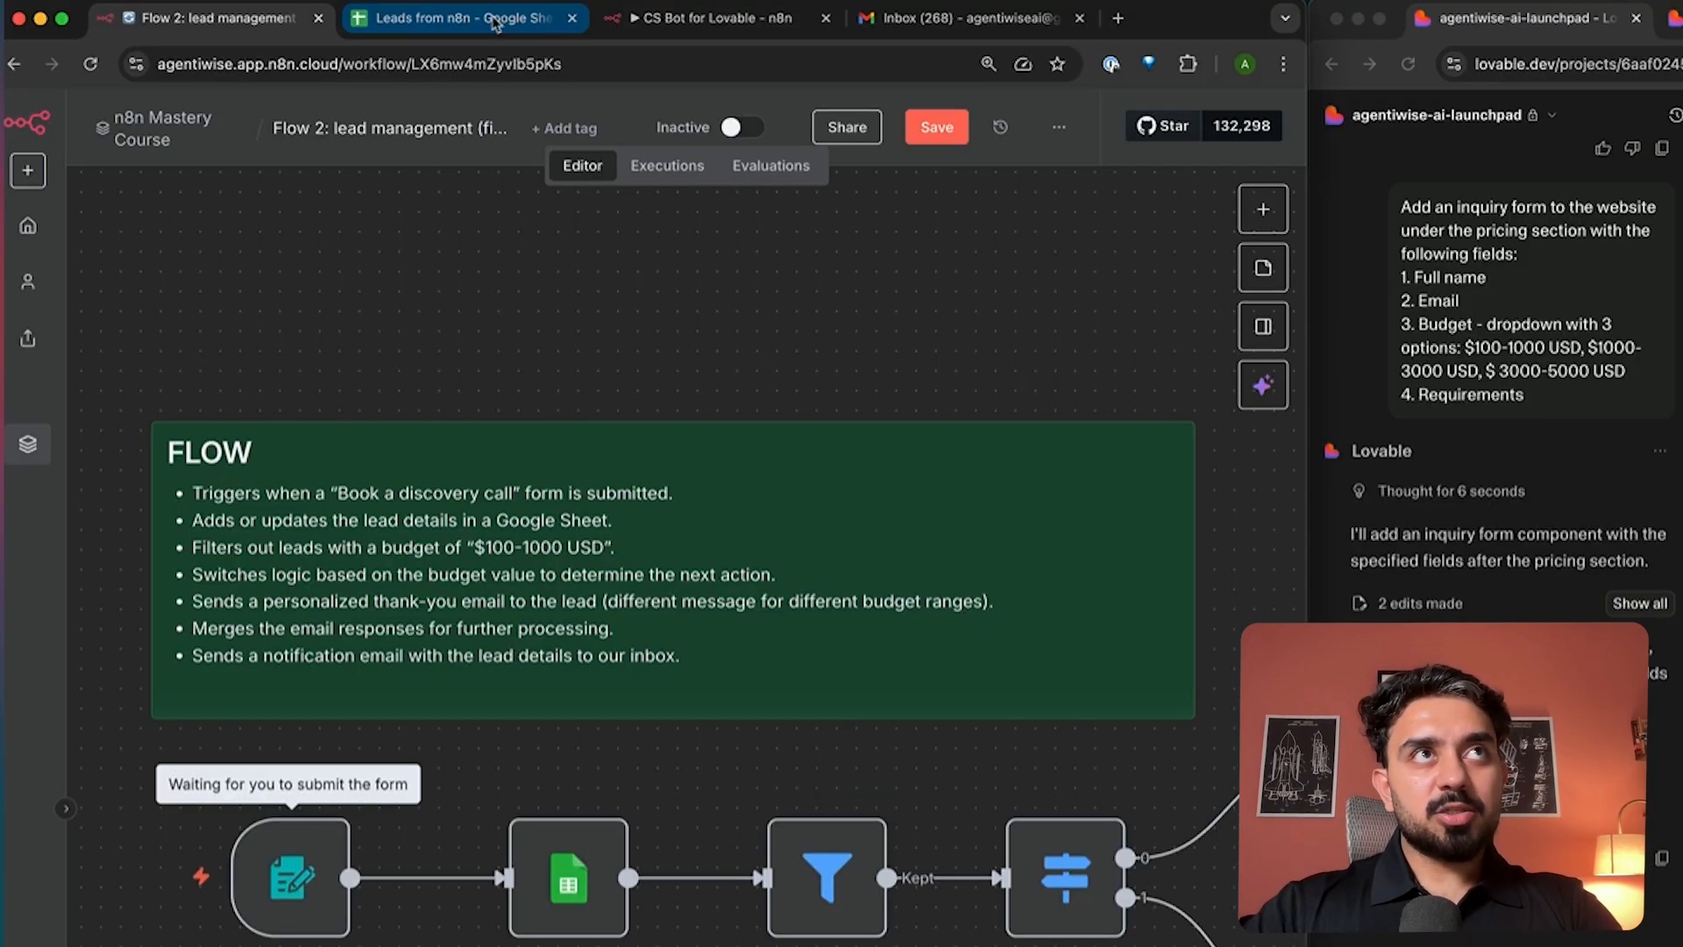
pyautogui.click(496, 24)
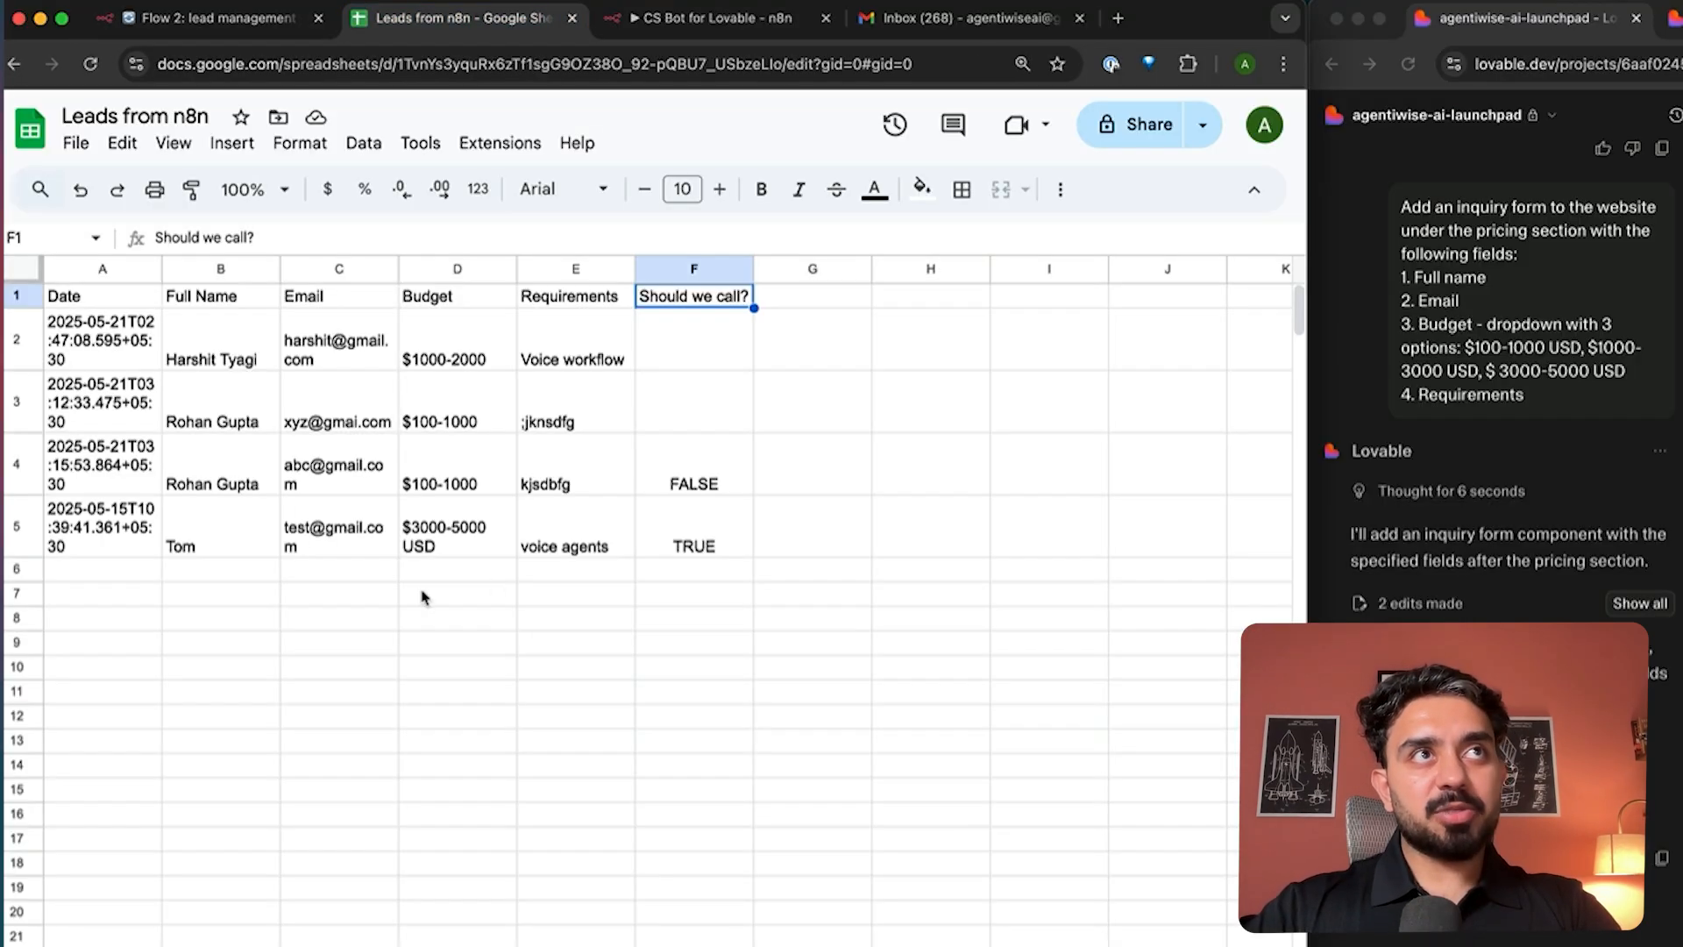
pyautogui.click(270, 29)
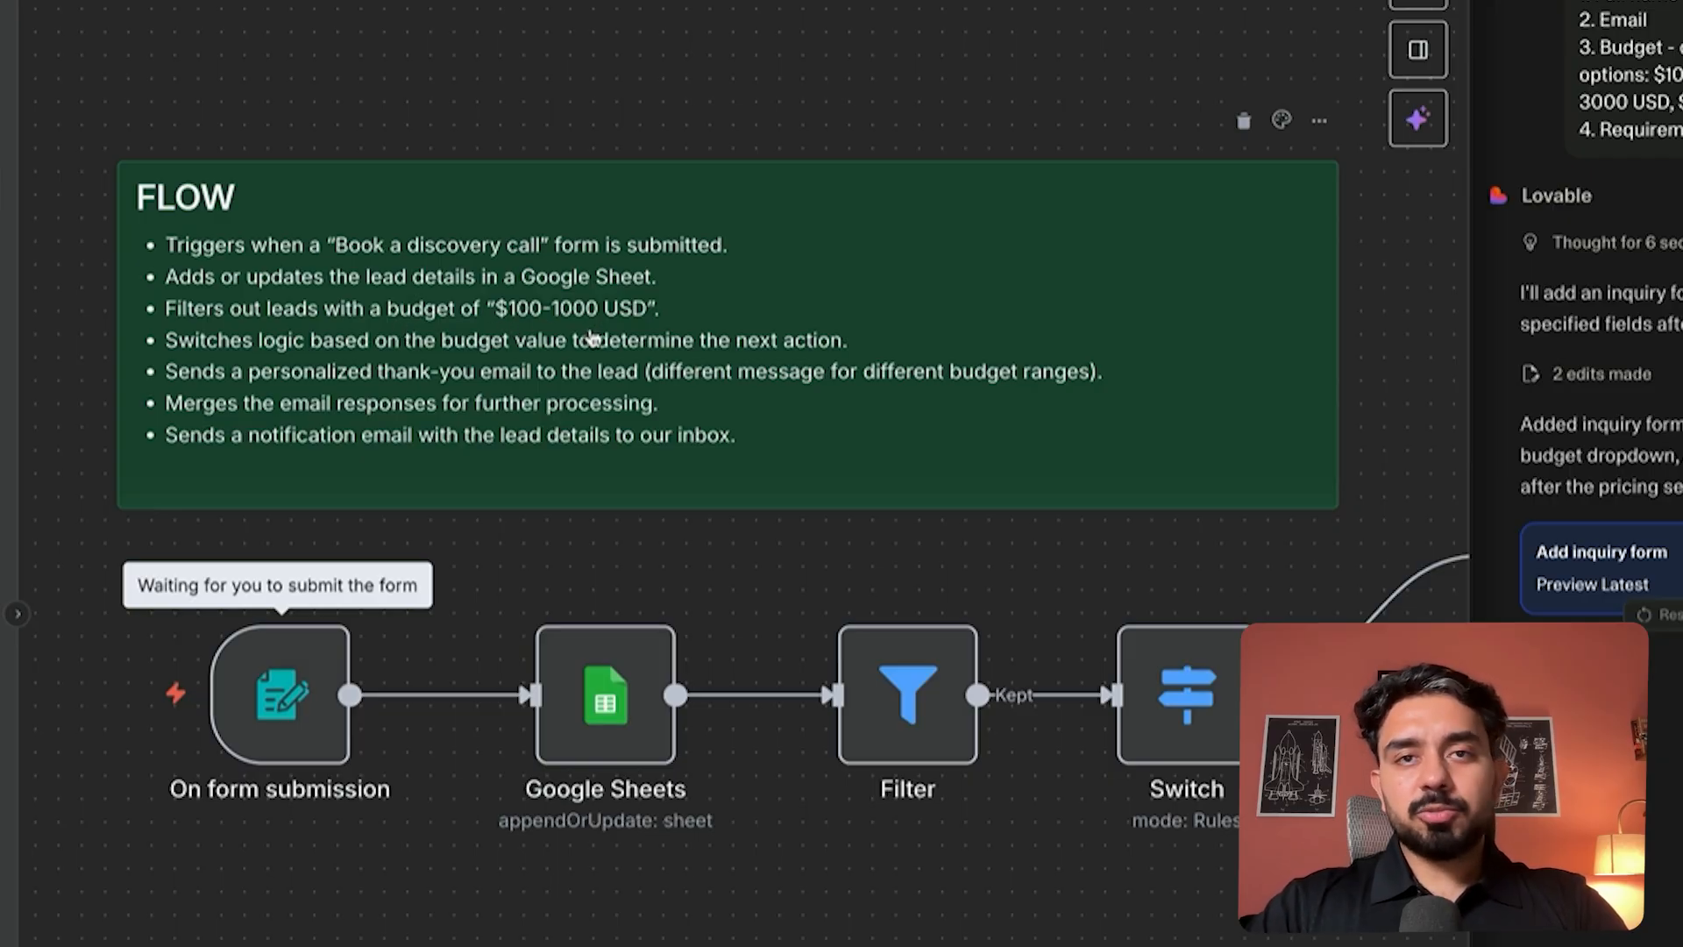
# - Stop the form trigger's test listening and pan over to the Switch node's Gmail branches
pyautogui.doubleClick(278, 737)
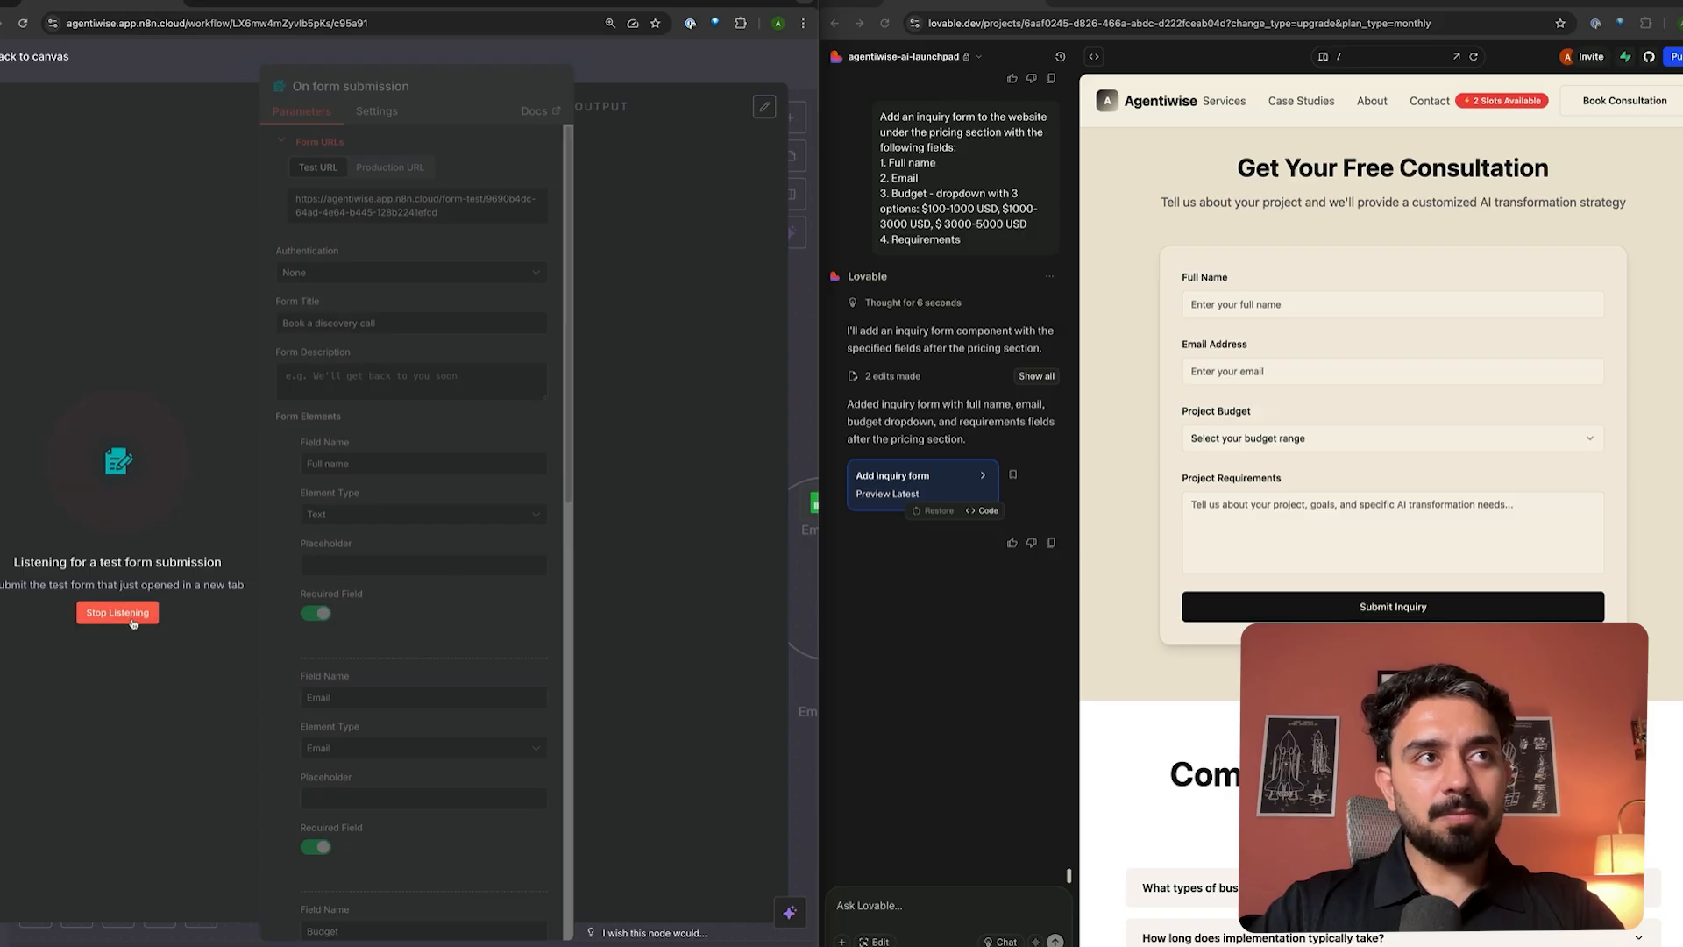
pyautogui.click(130, 619)
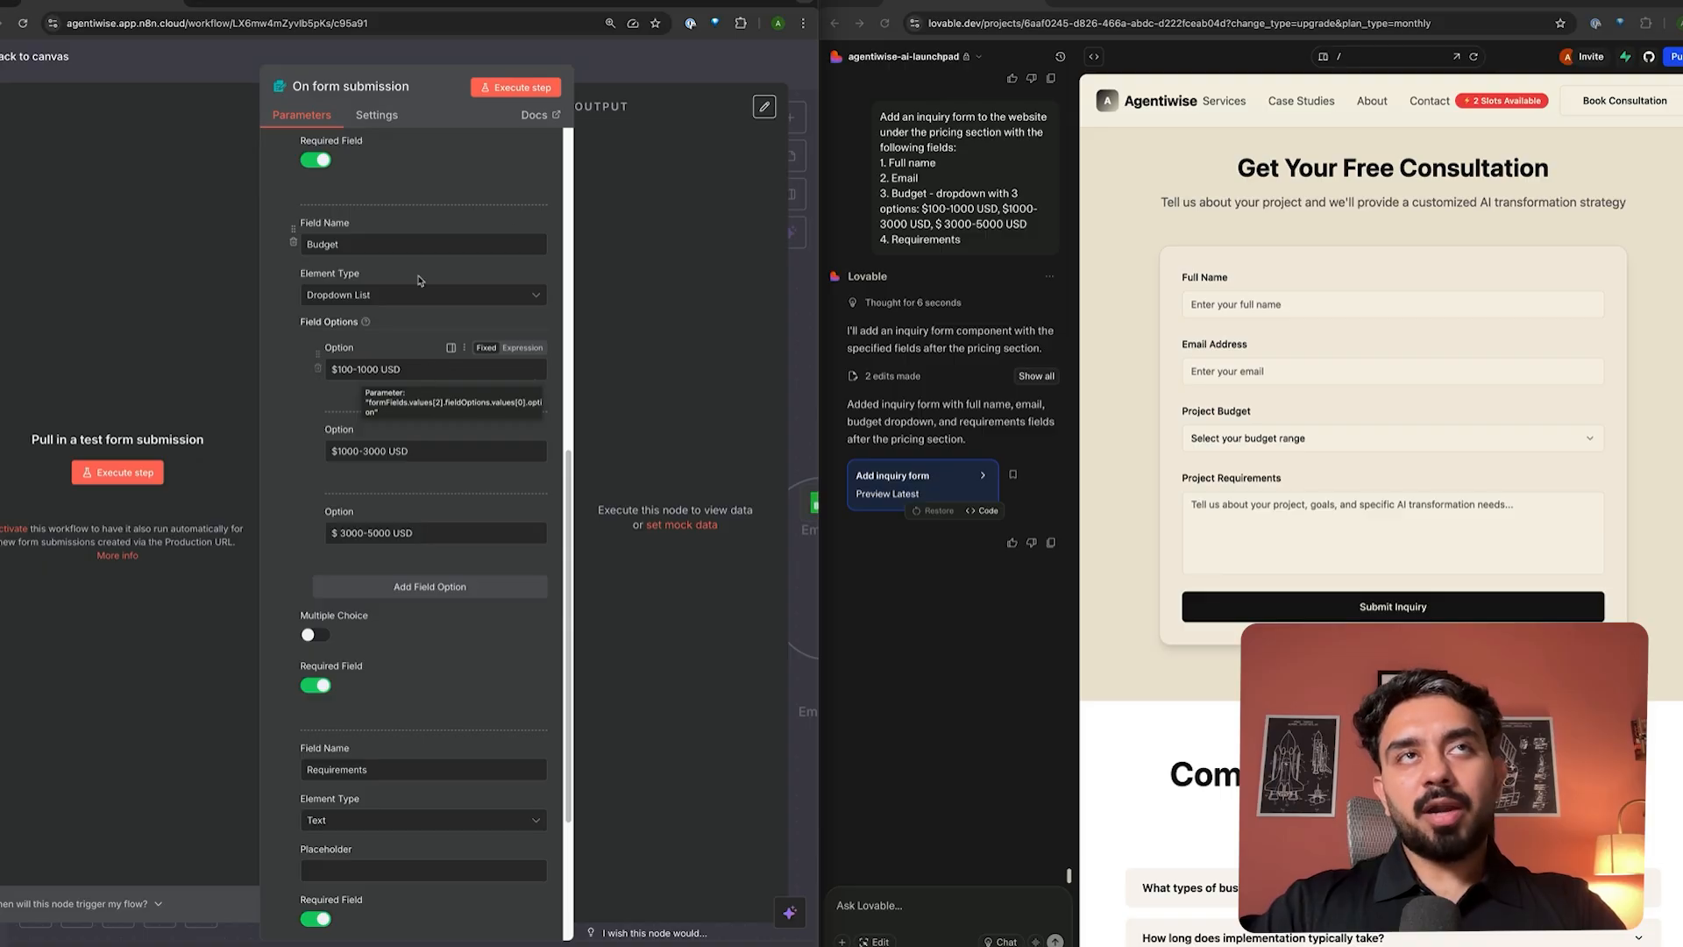
pyautogui.click(633, 73)
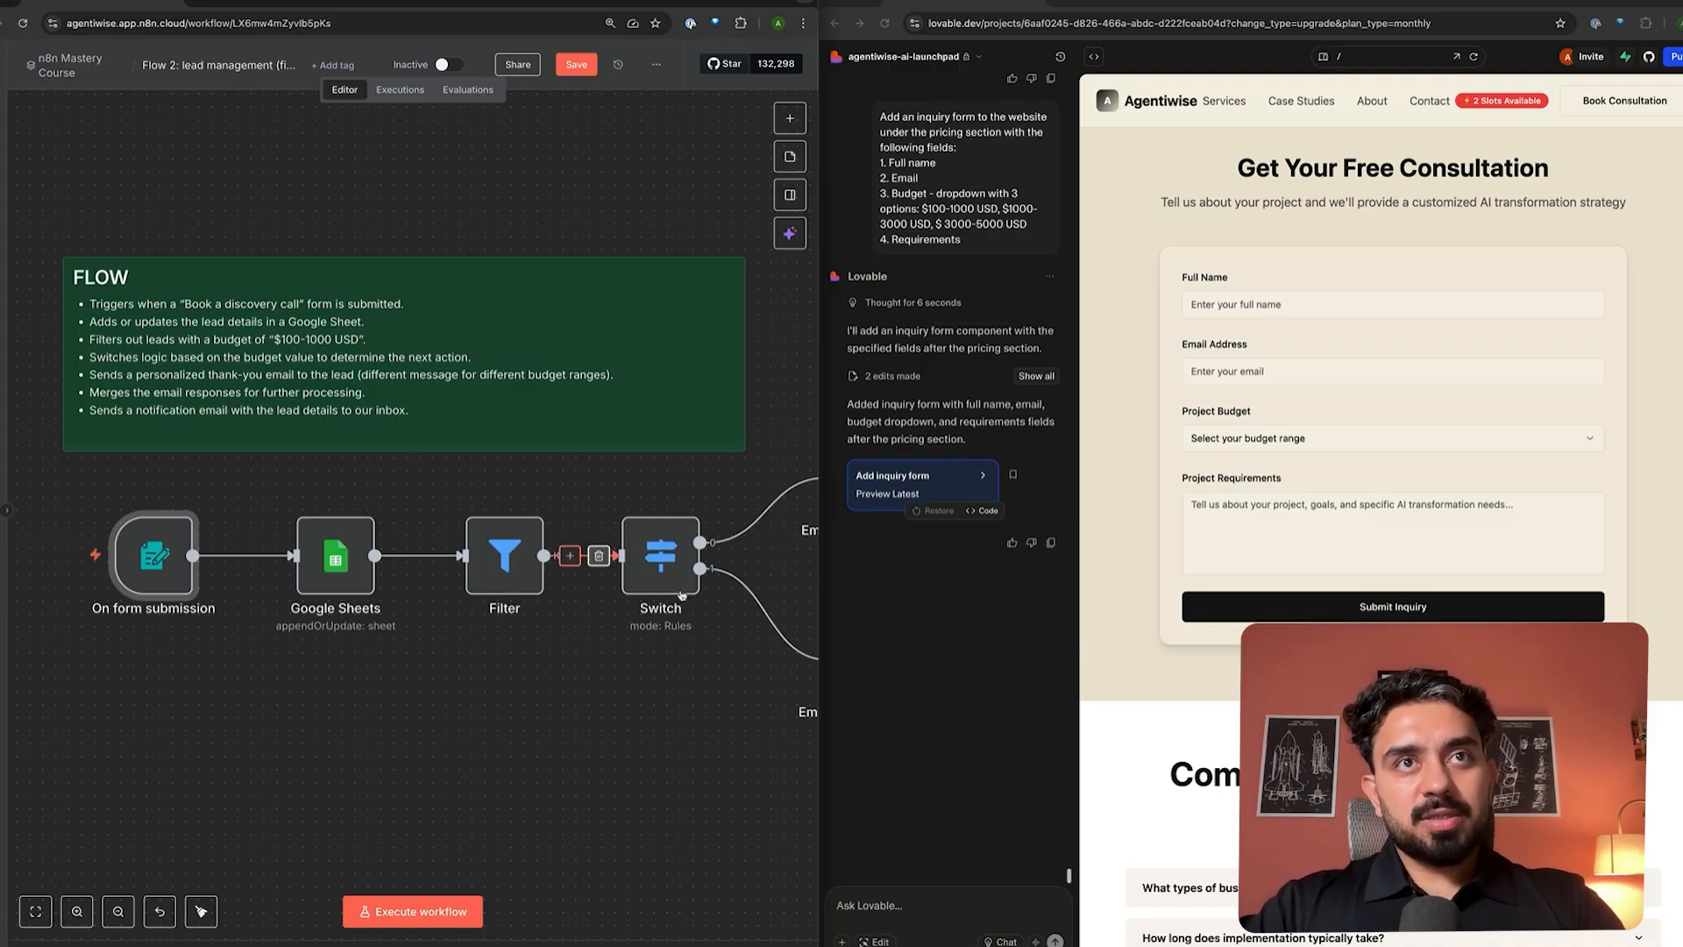
pyautogui.hscroll(5, 613, 570)
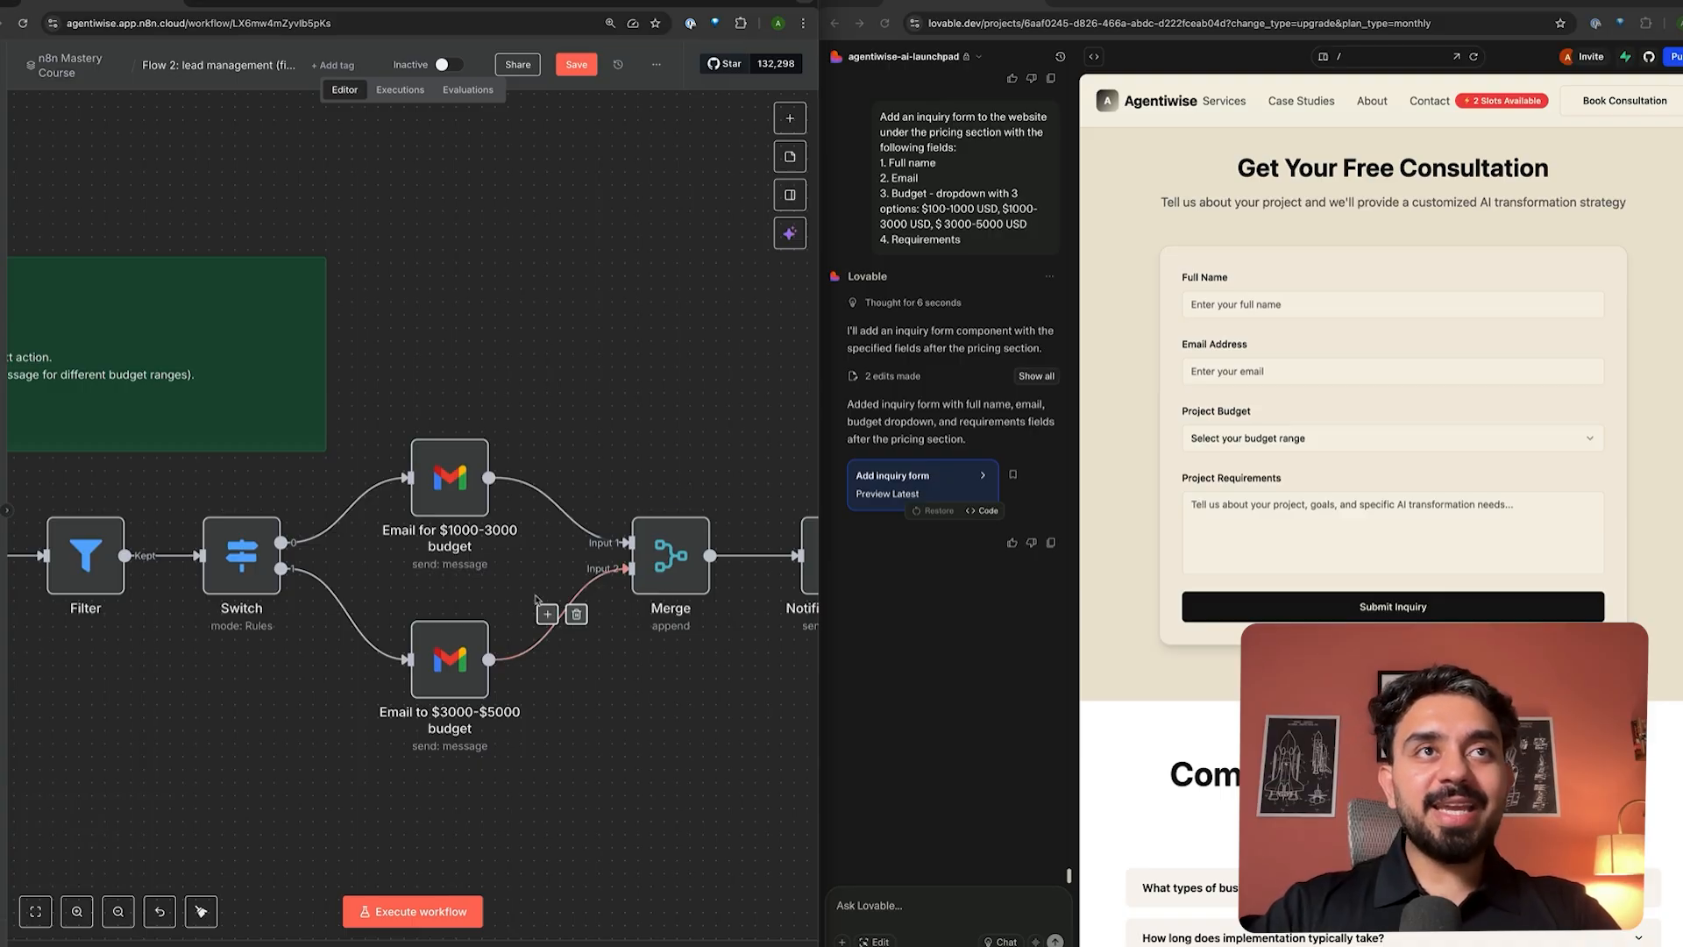
pyautogui.doubleClick(437, 488)
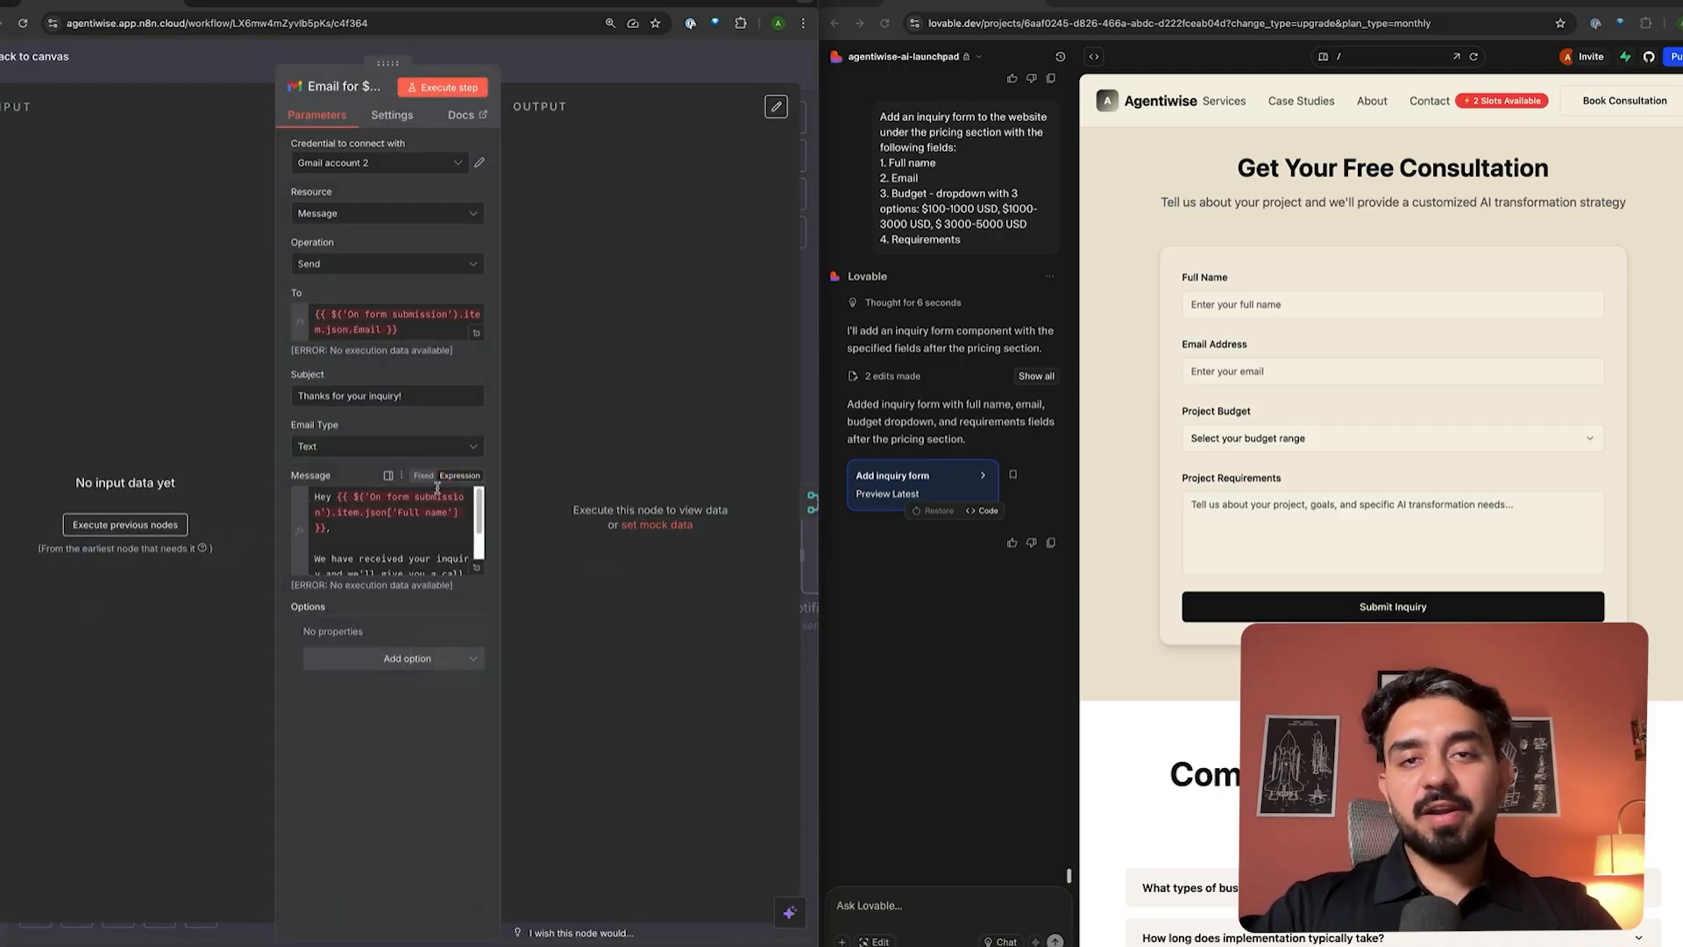
pyautogui.click(474, 568)
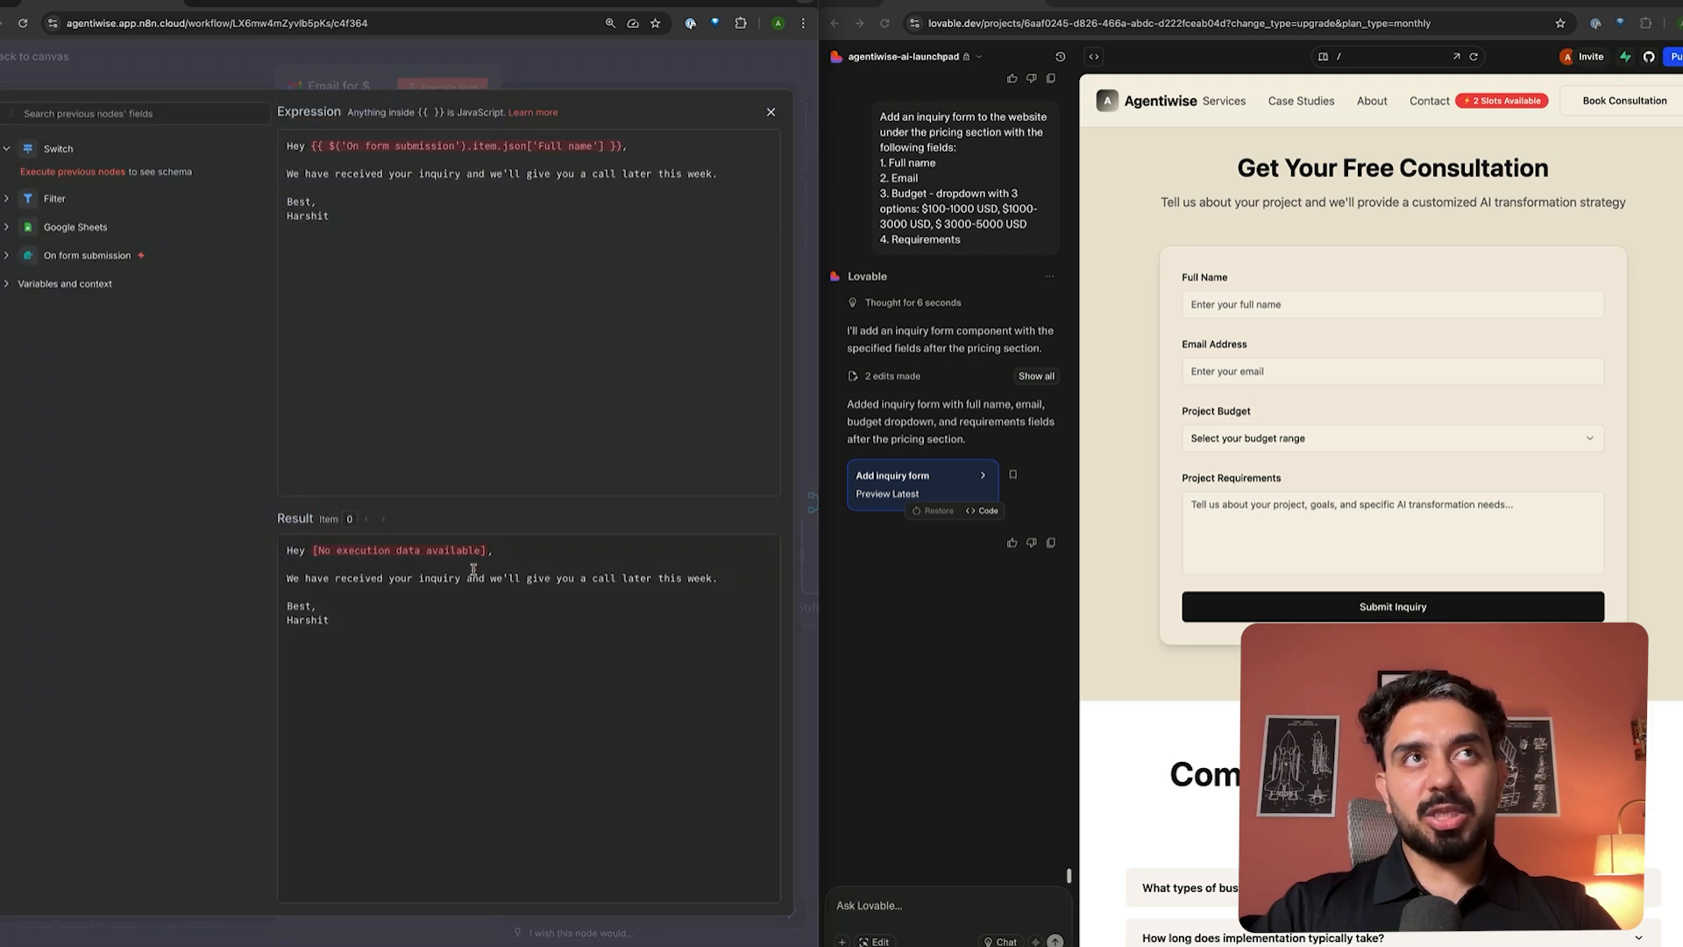
pyautogui.moveTo(305, 174); pyautogui.dragTo(713, 177)
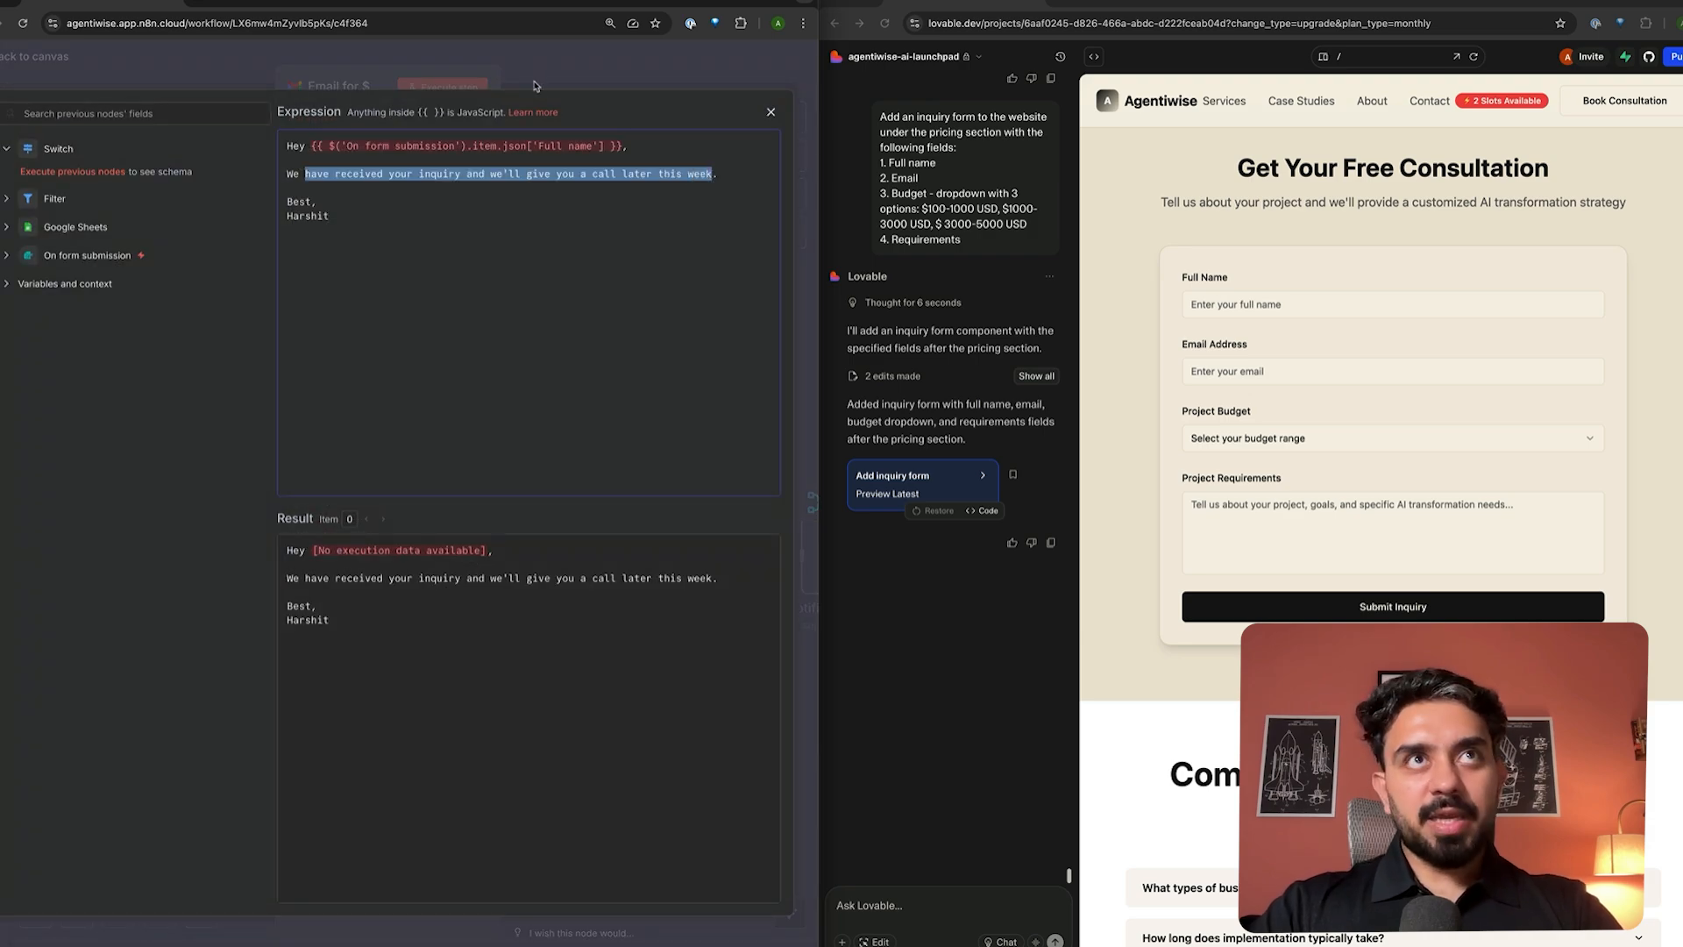
pyautogui.click(554, 66)
pyautogui.click(556, 62)
pyautogui.doubleClick(250, 566)
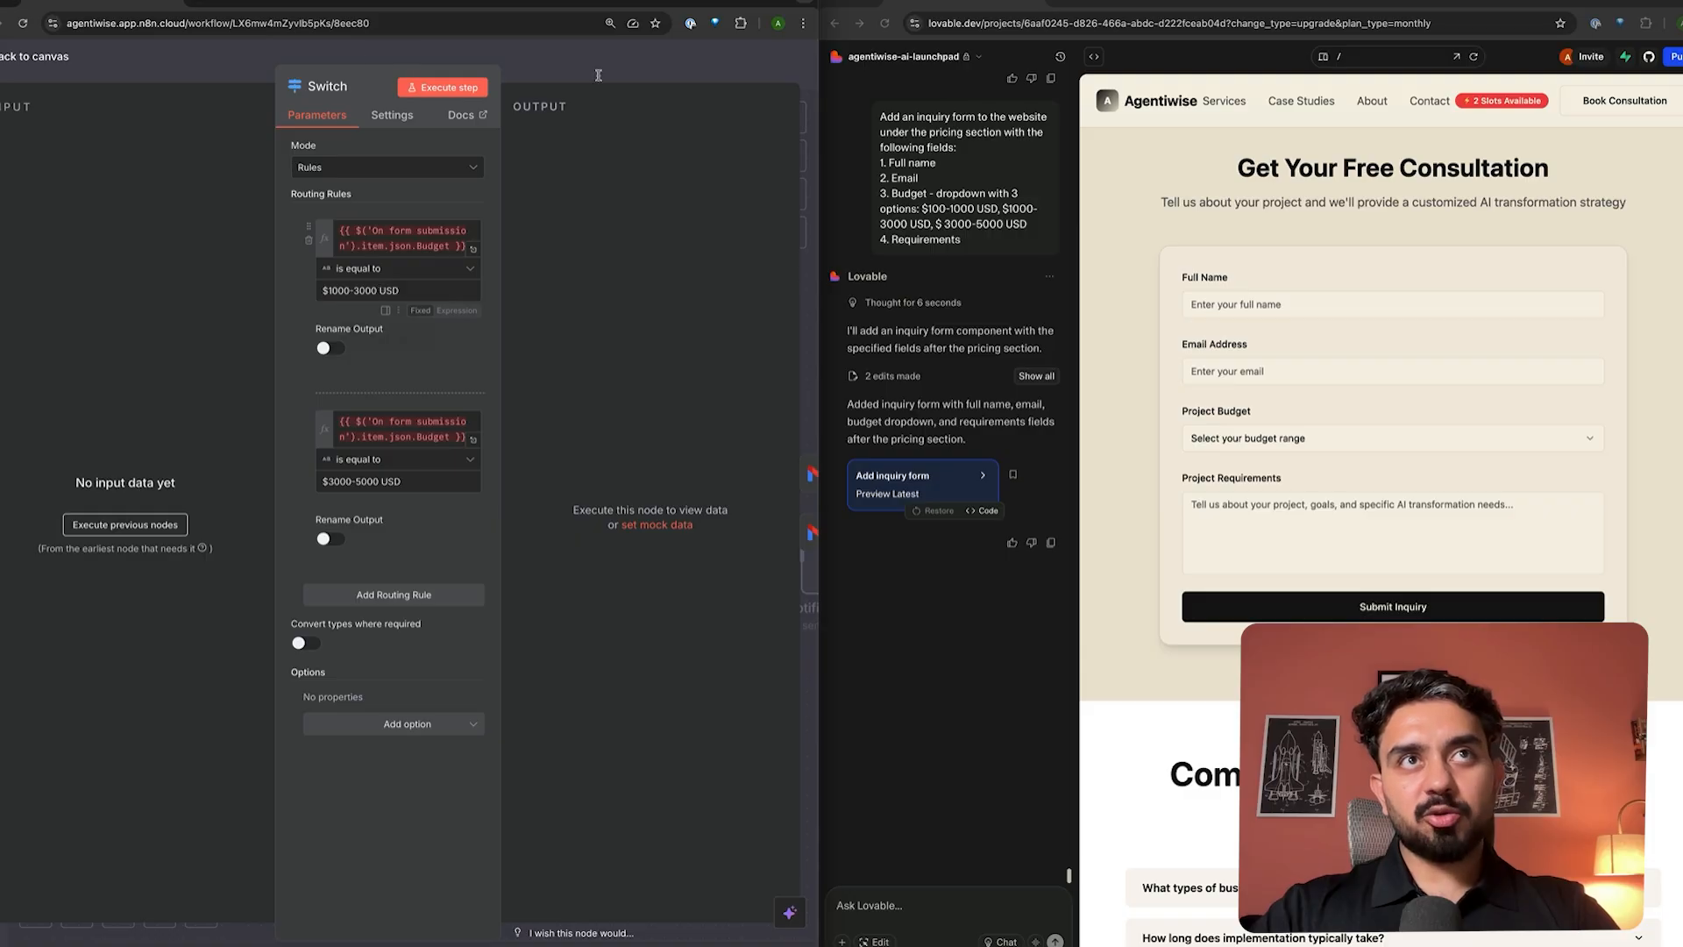
pyautogui.press('Escape')
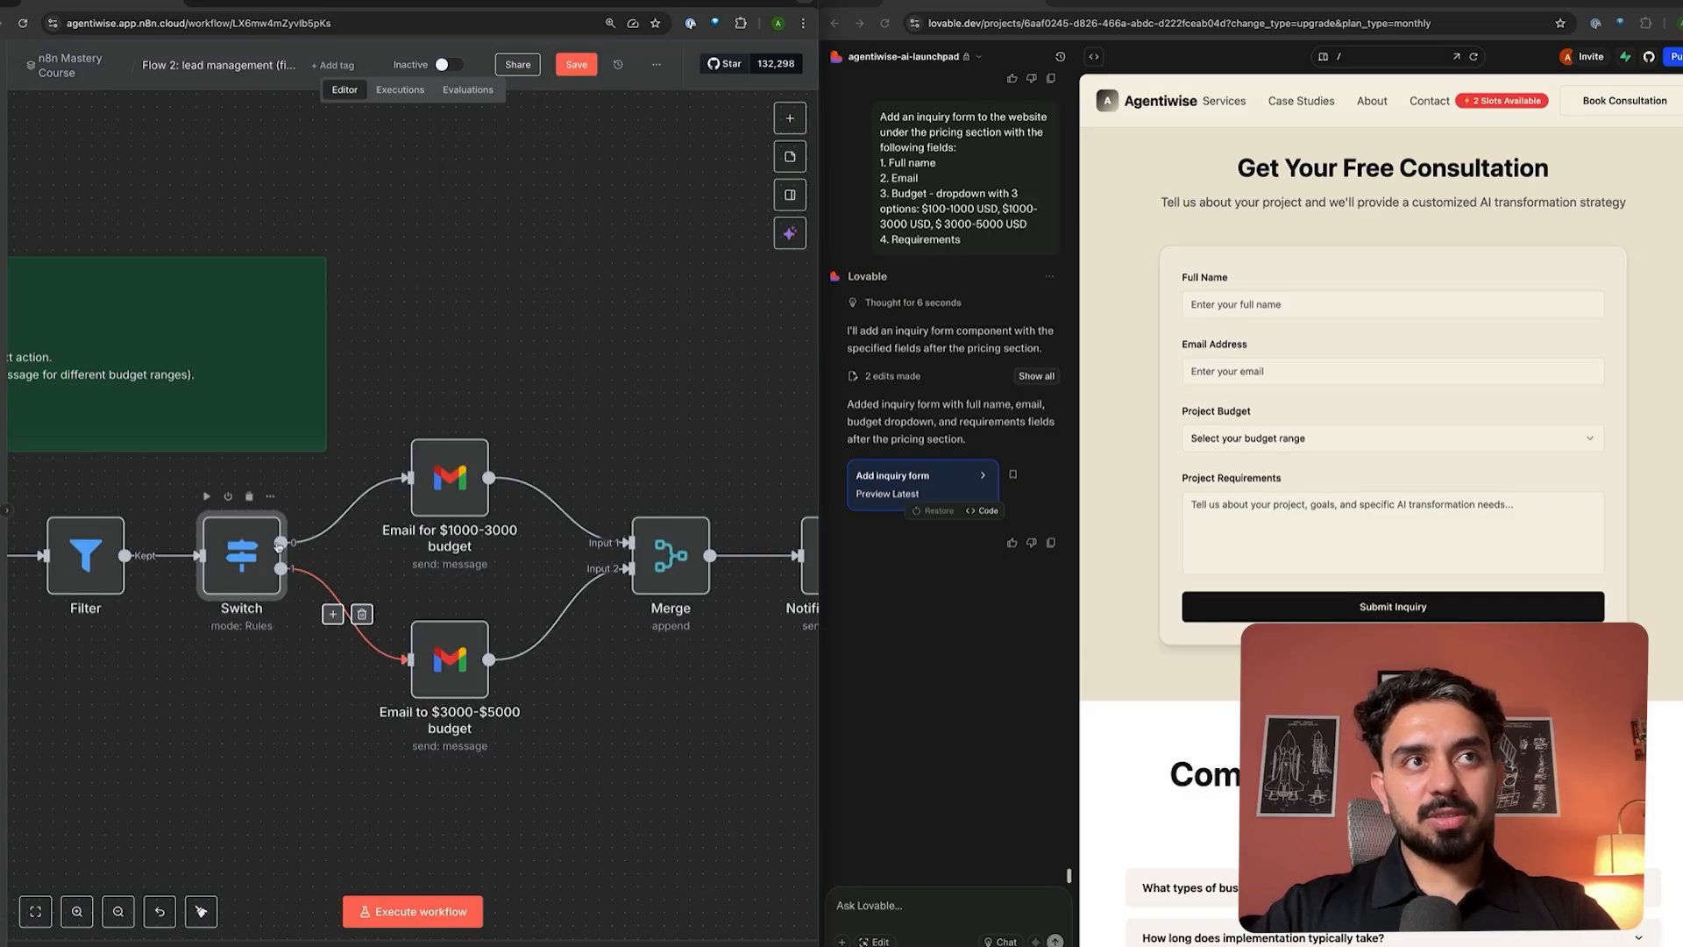
pyautogui.doubleClick(430, 475)
pyautogui.click(475, 575)
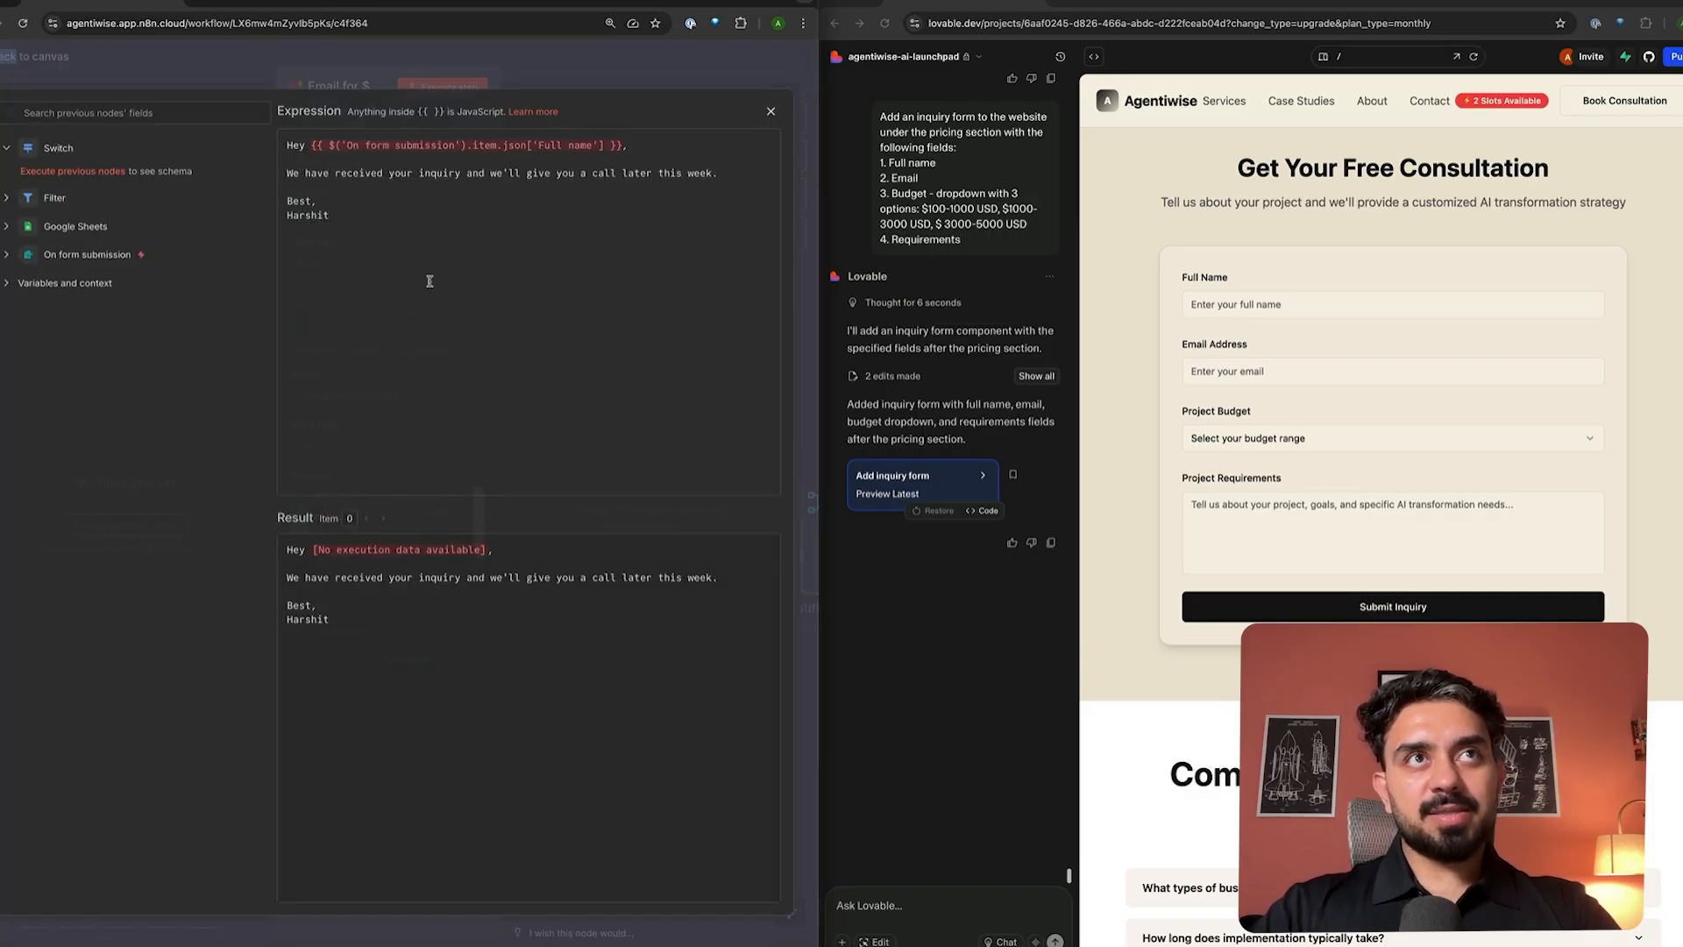
pyautogui.moveTo(329, 173); pyautogui.dragTo(684, 171)
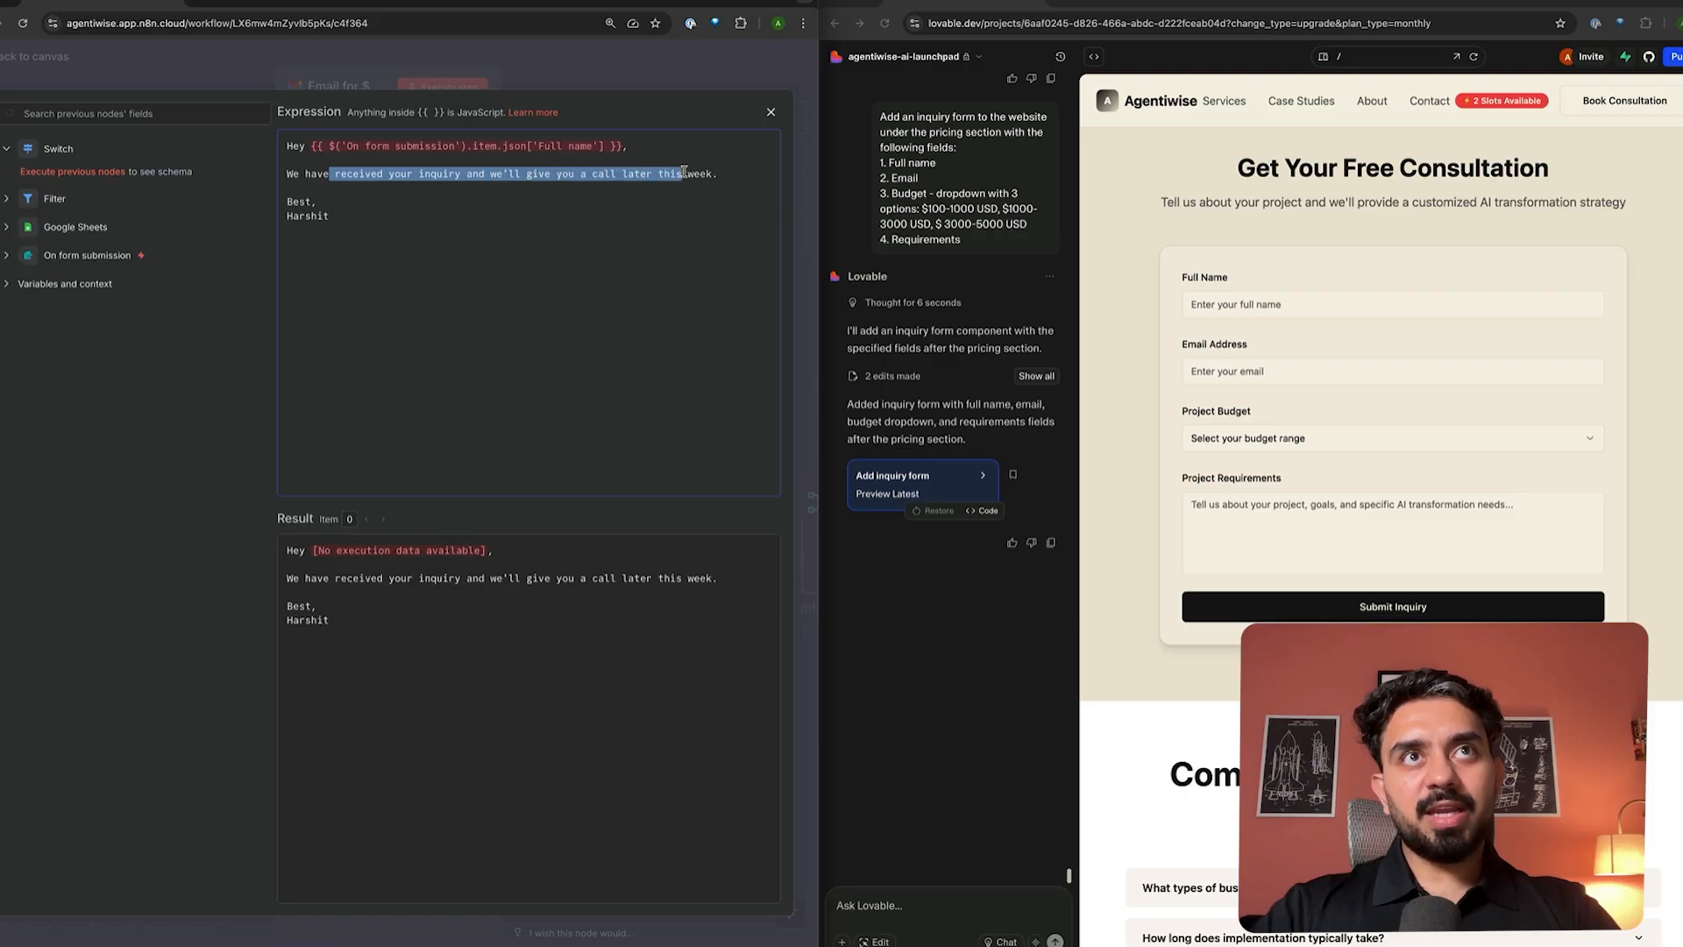
pyautogui.click(642, 68)
pyautogui.click(642, 68)
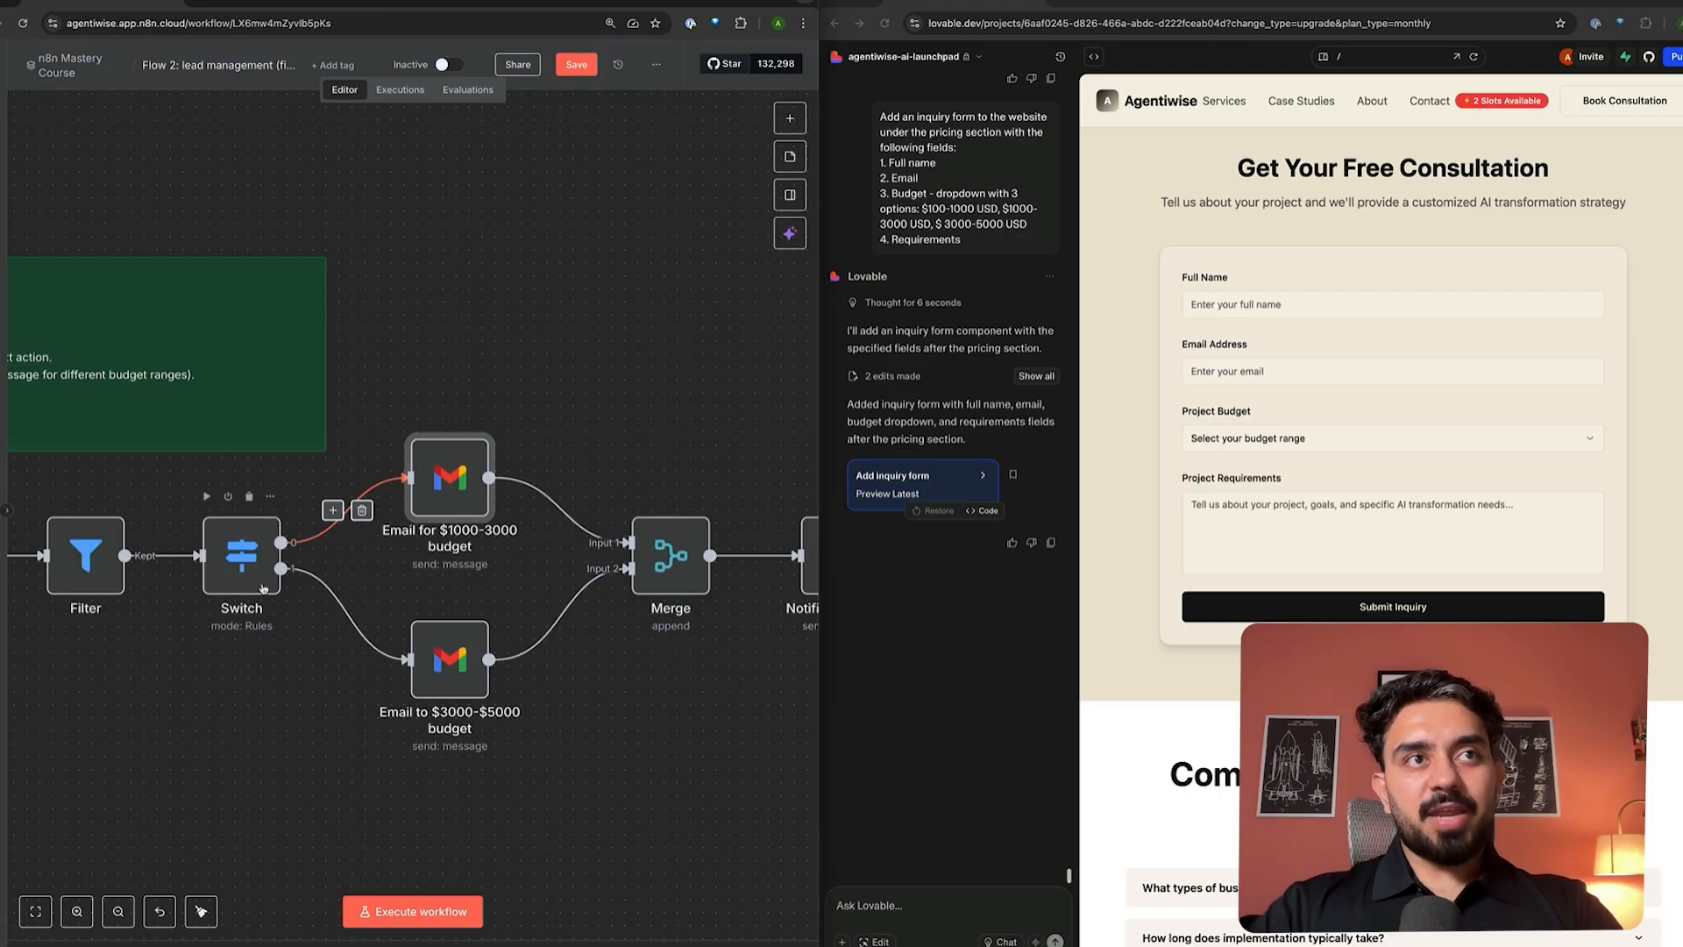
pyautogui.doubleClick(249, 579)
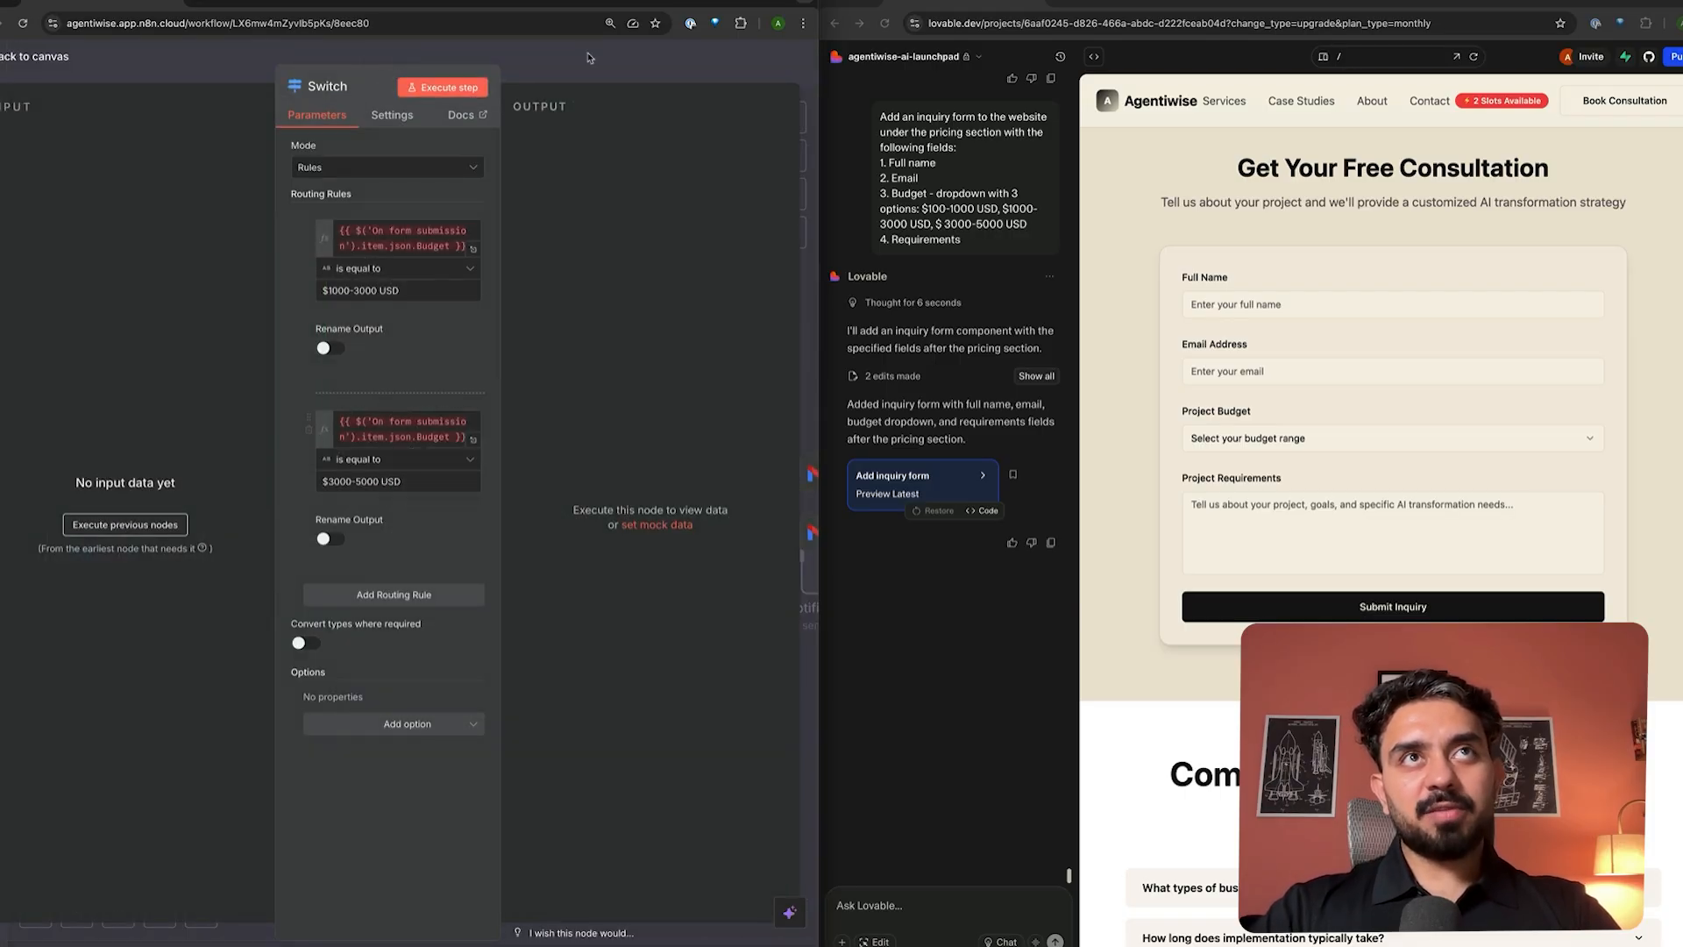
pyautogui.click(620, 56)
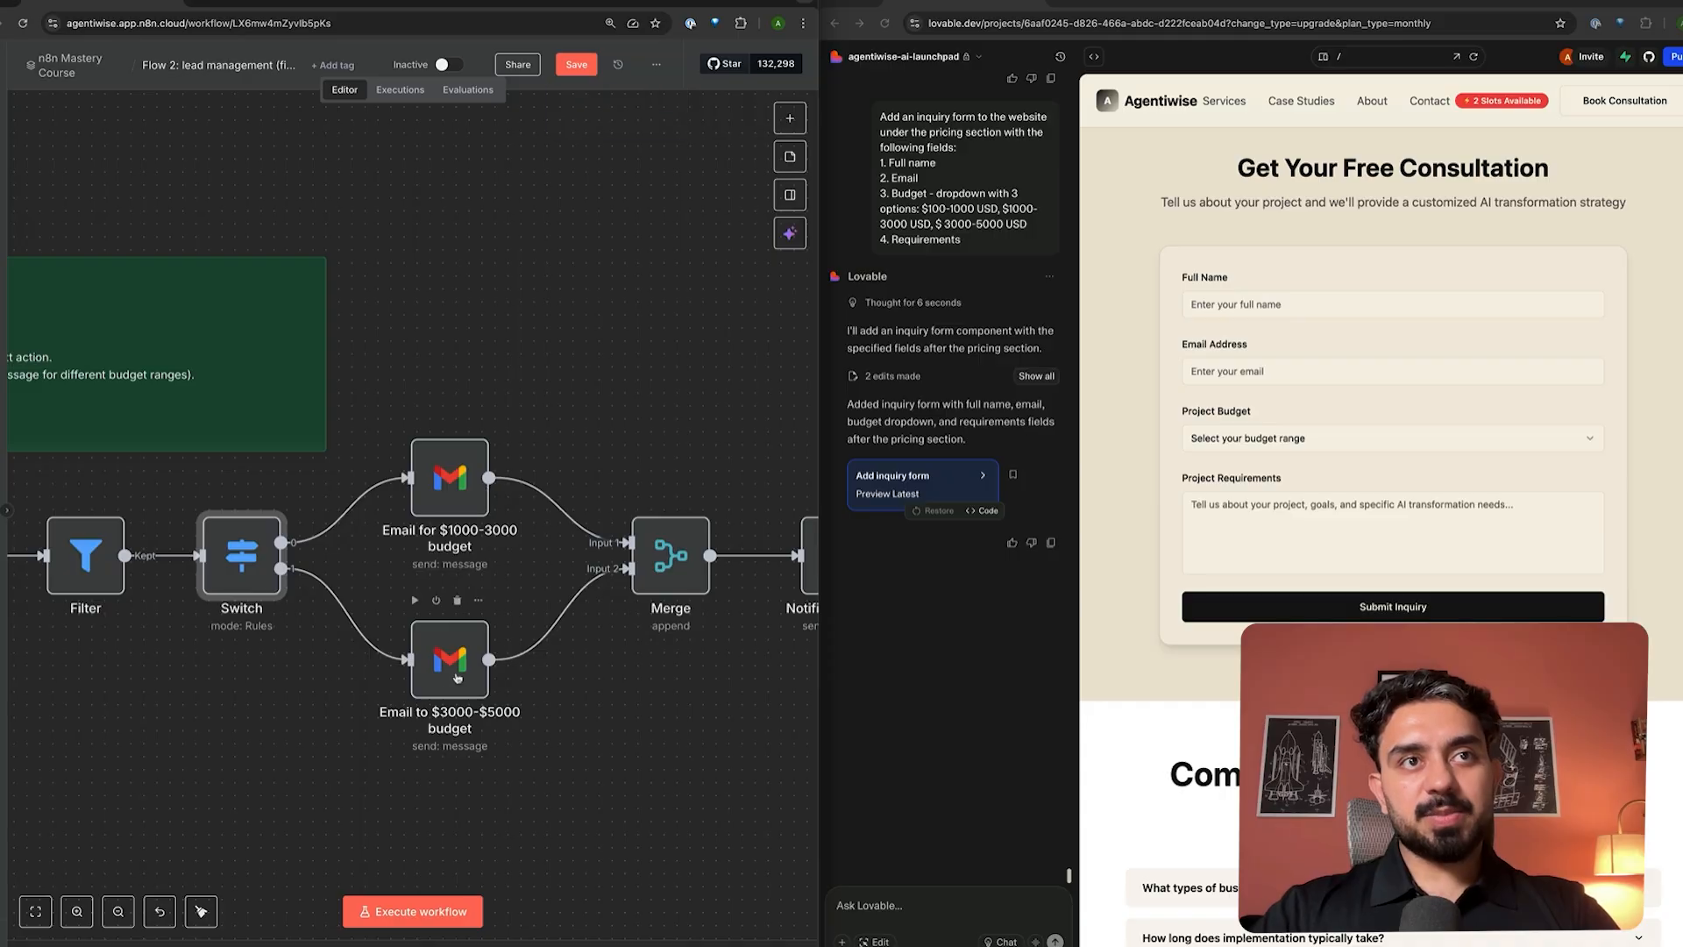
pyautogui.doubleClick(449, 660)
pyautogui.click(351, 355)
pyautogui.moveTo(331, 175); pyautogui.dragTo(479, 226)
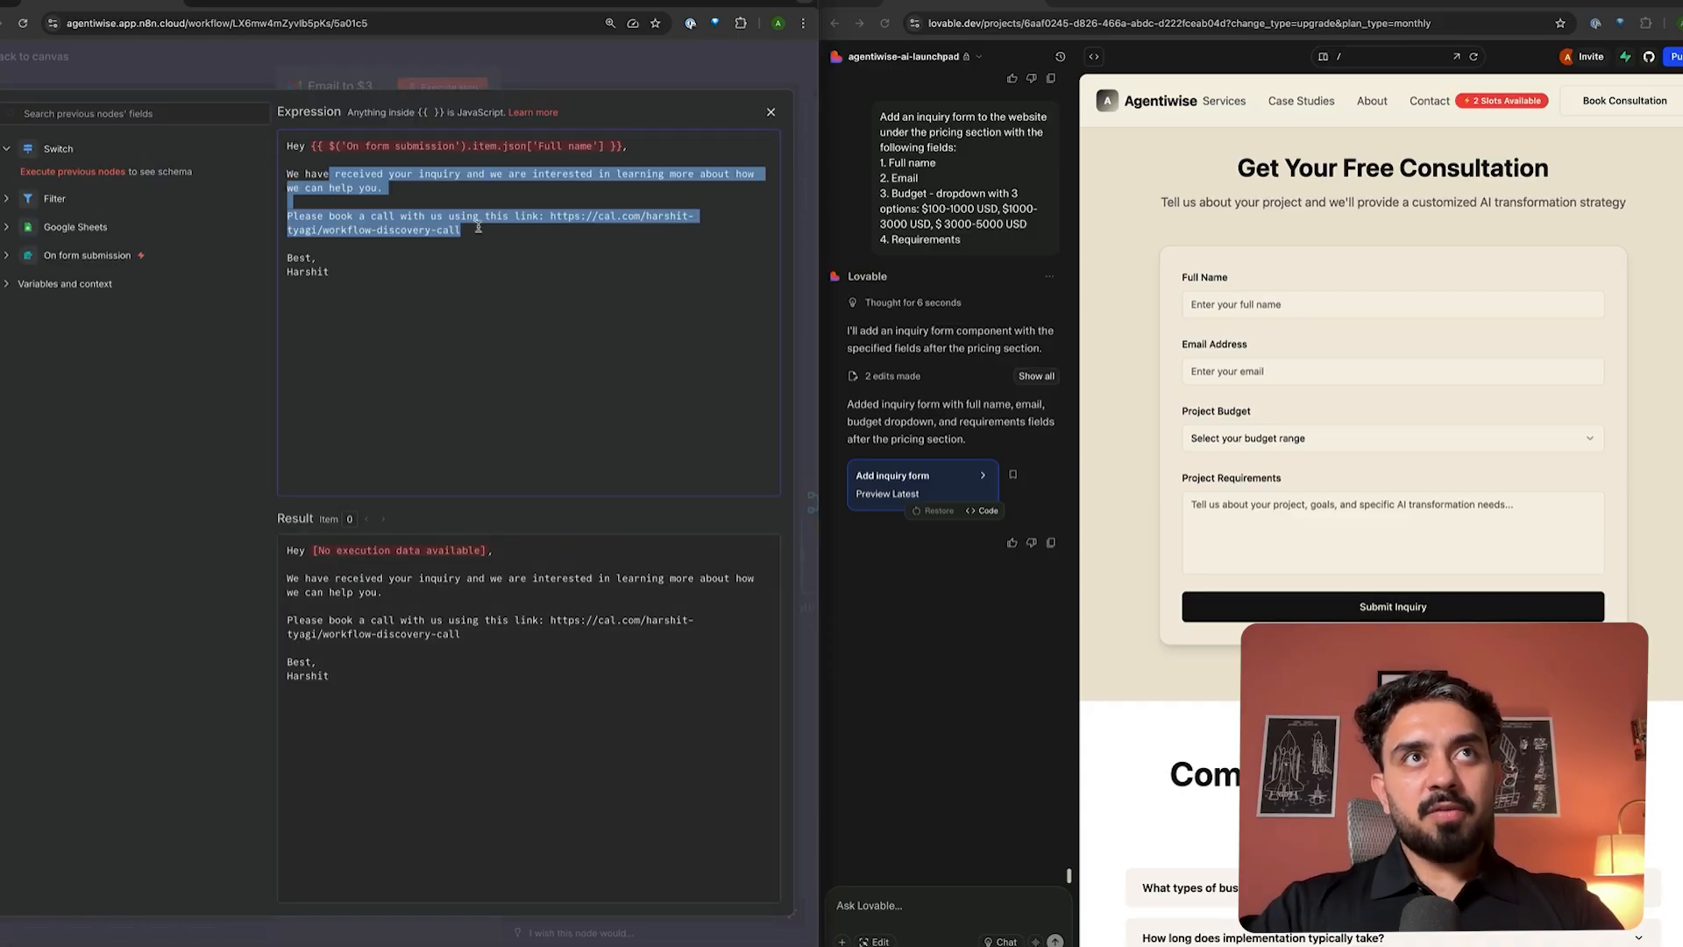
pyautogui.click(511, 252)
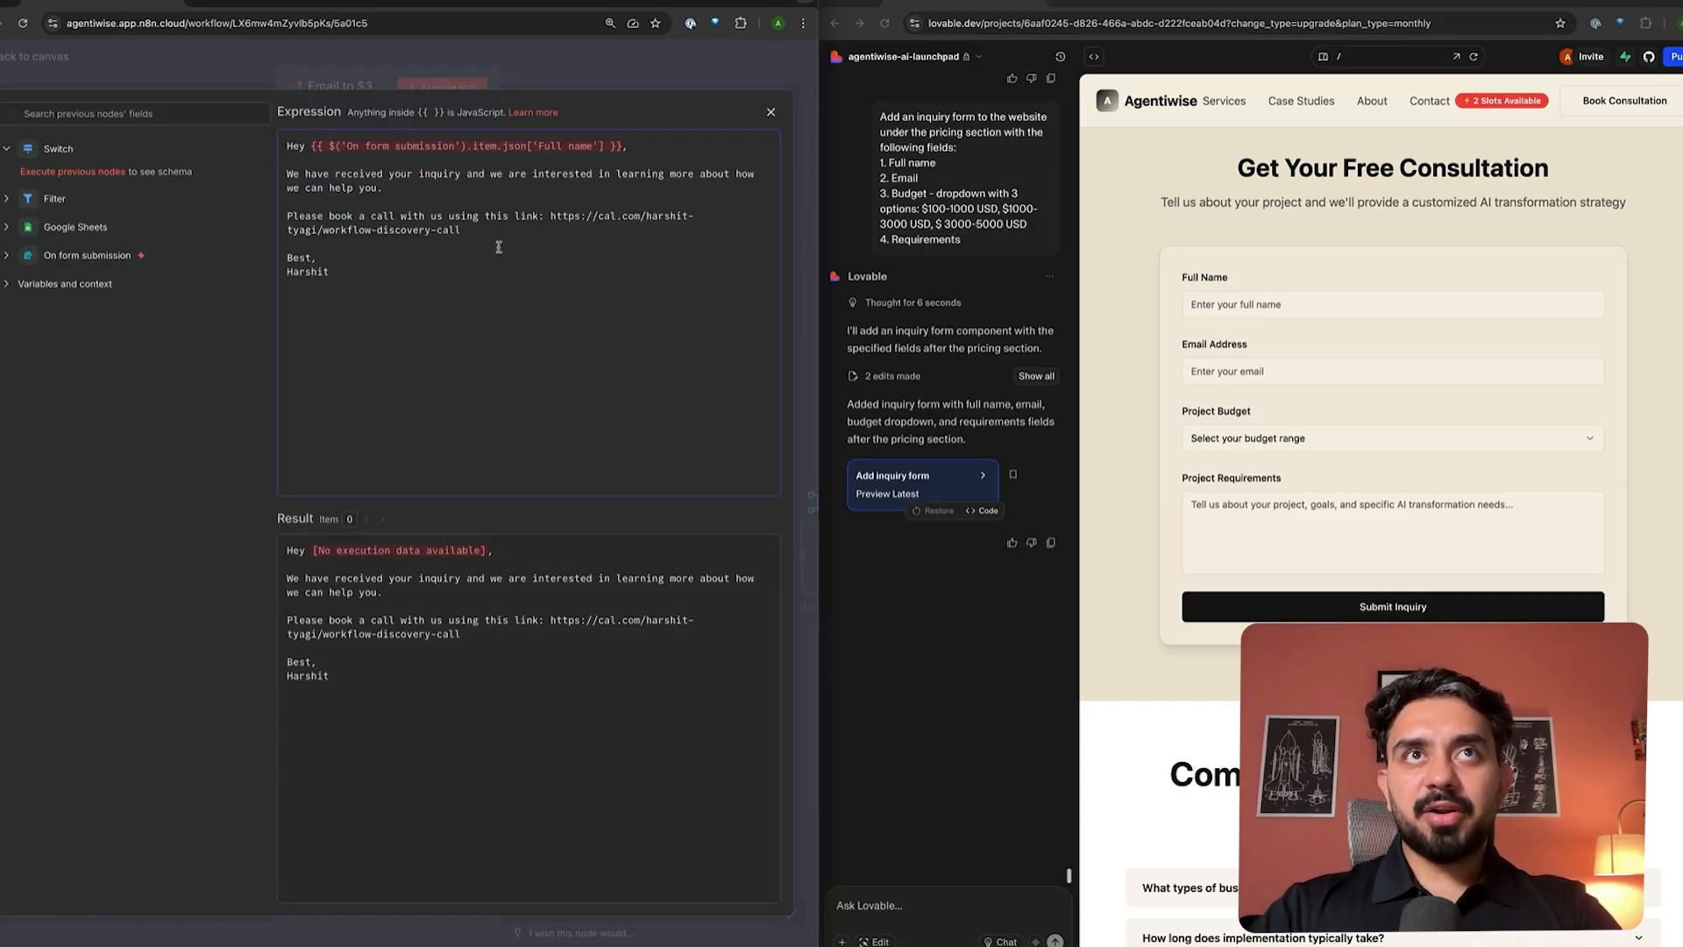
pyautogui.click(641, 70)
pyautogui.click(641, 71)
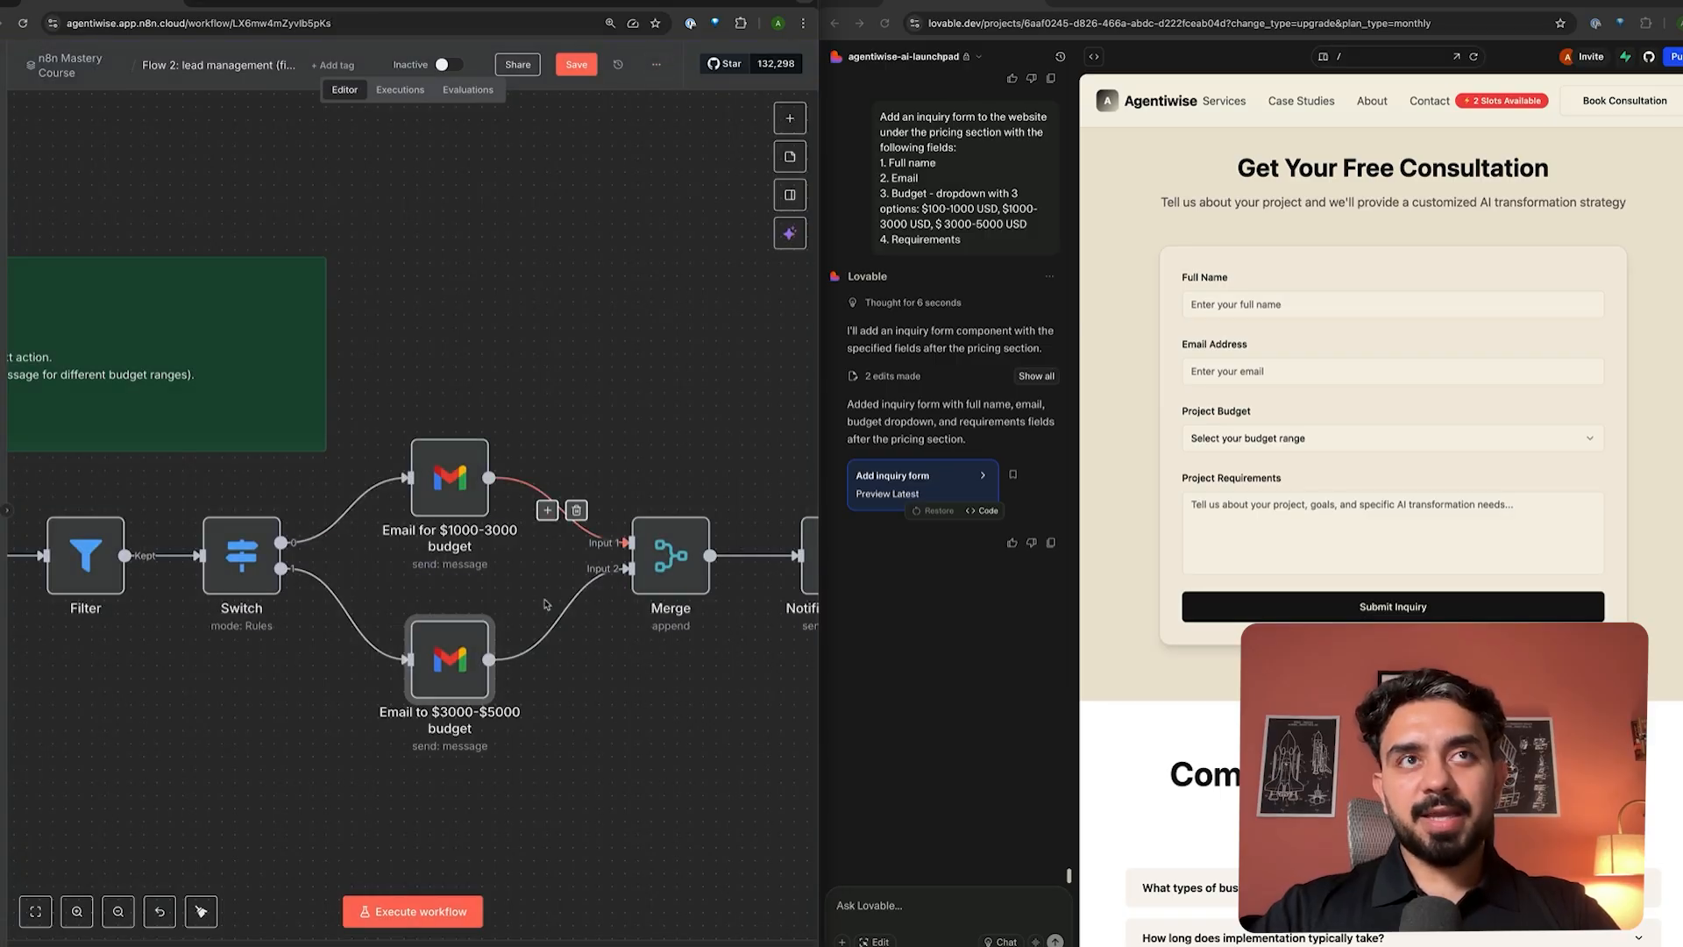
pyautogui.hscroll(5, 542, 598)
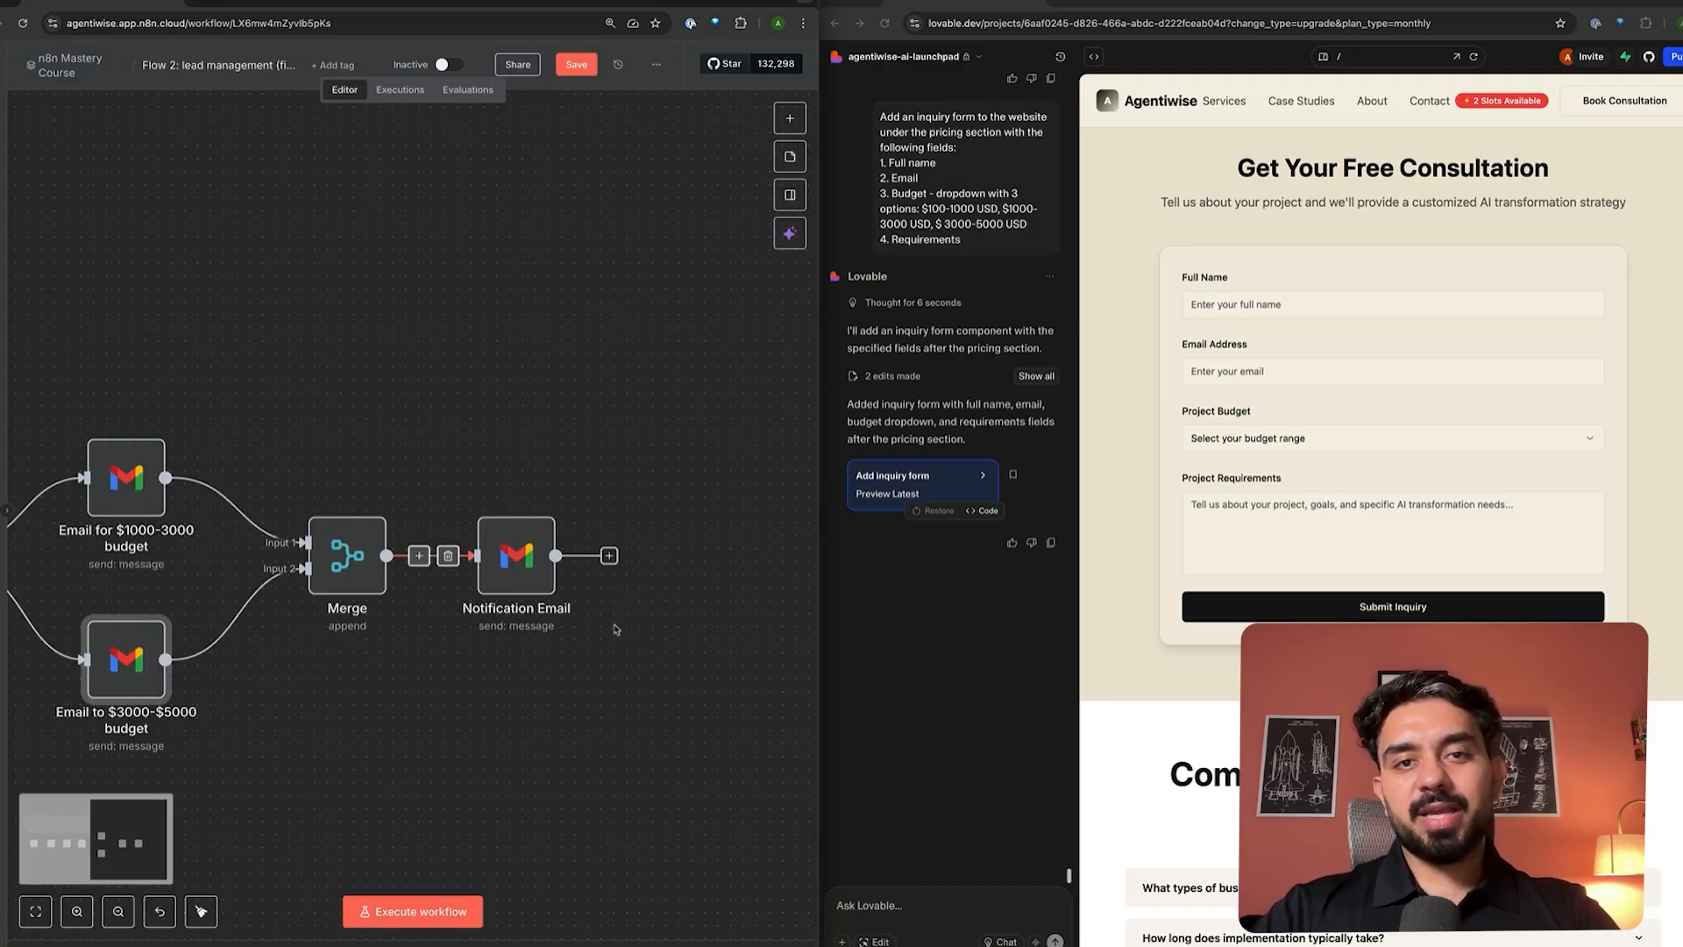
pyautogui.hscroll(-2, 616, 630)
pyautogui.hscroll(-15, 616, 630)
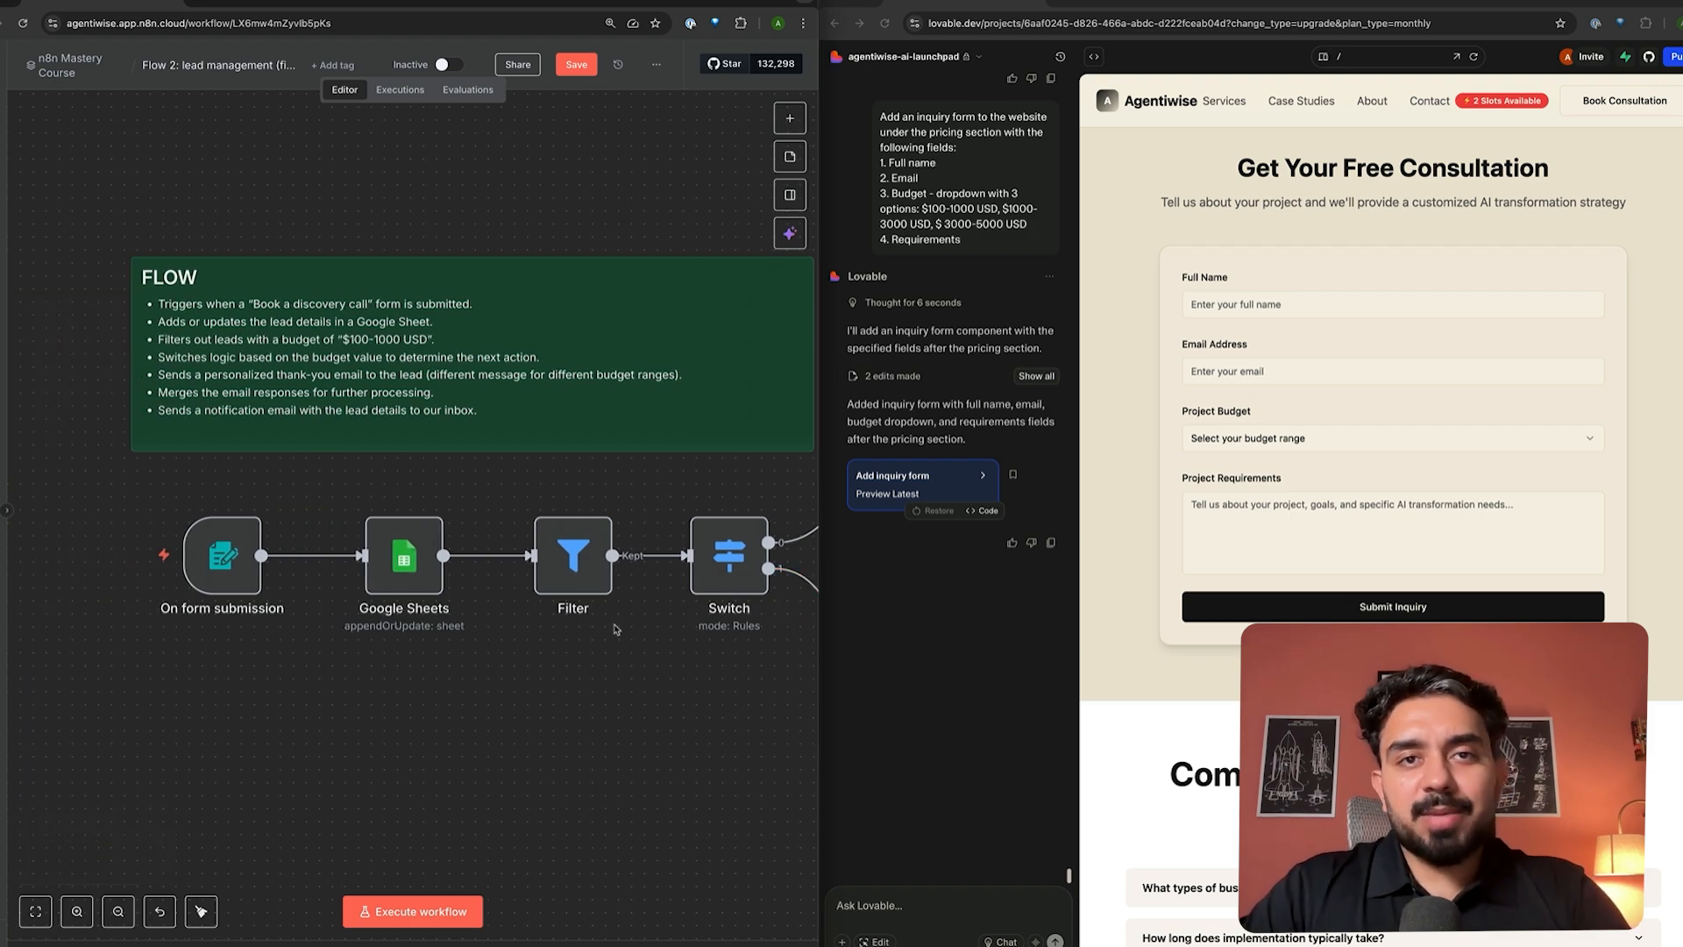
pyautogui.scroll(-1, 616, 628)
pyautogui.hscroll(1, 616, 629)
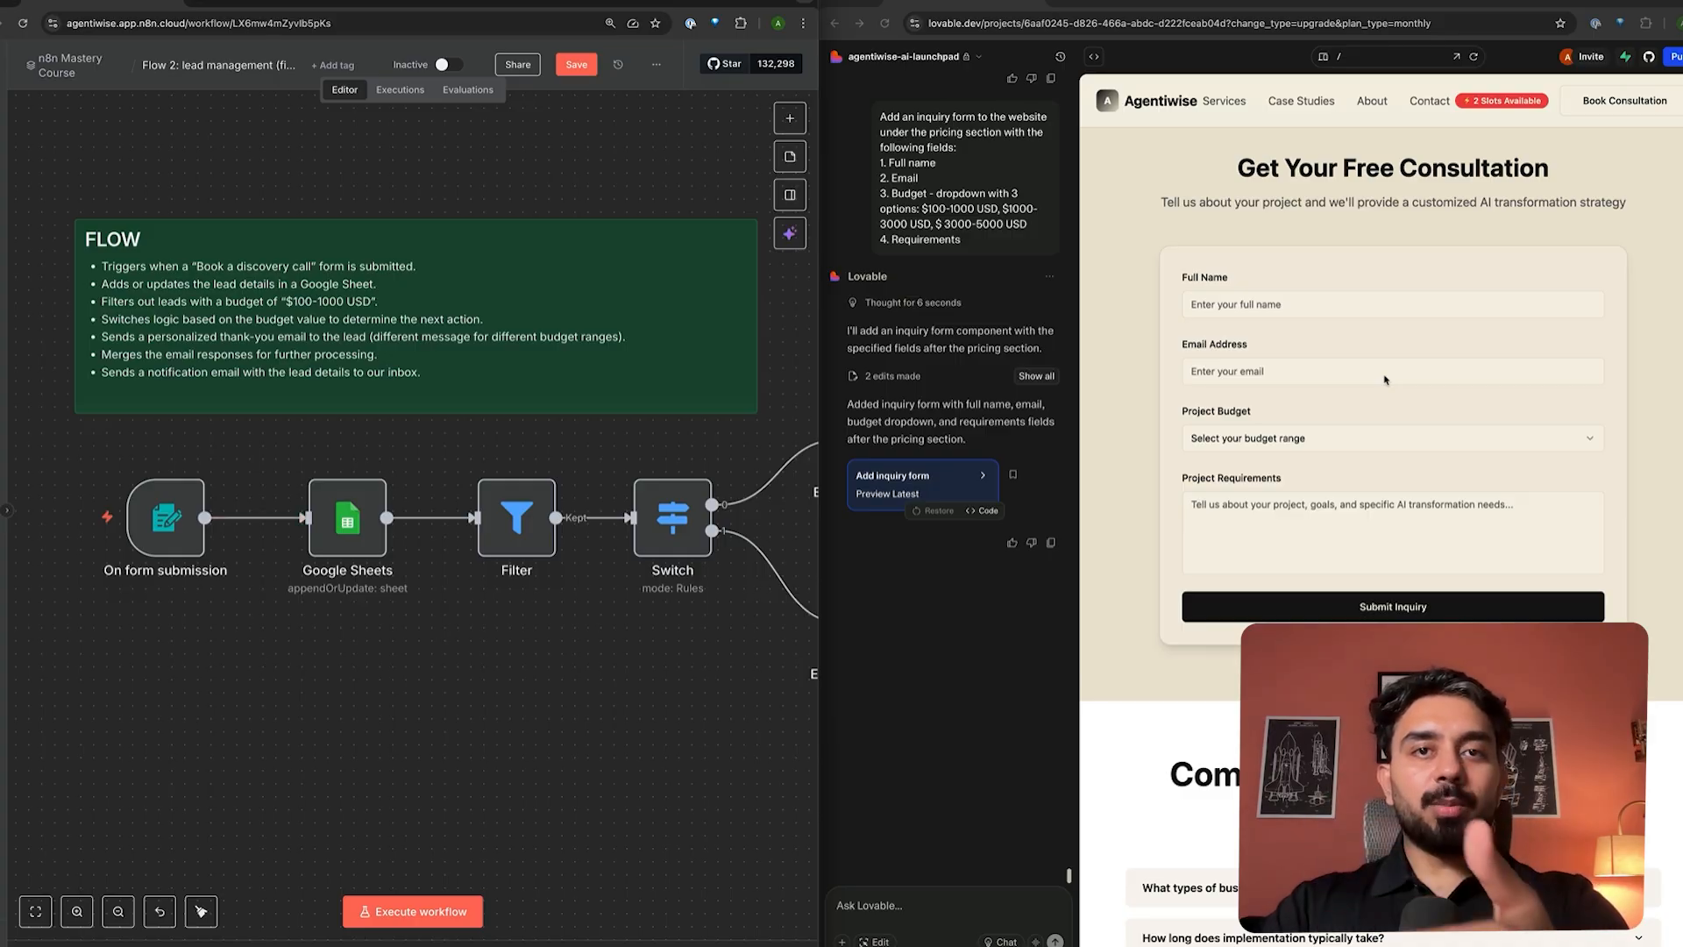
pyautogui.scroll(20, 1351, 439)
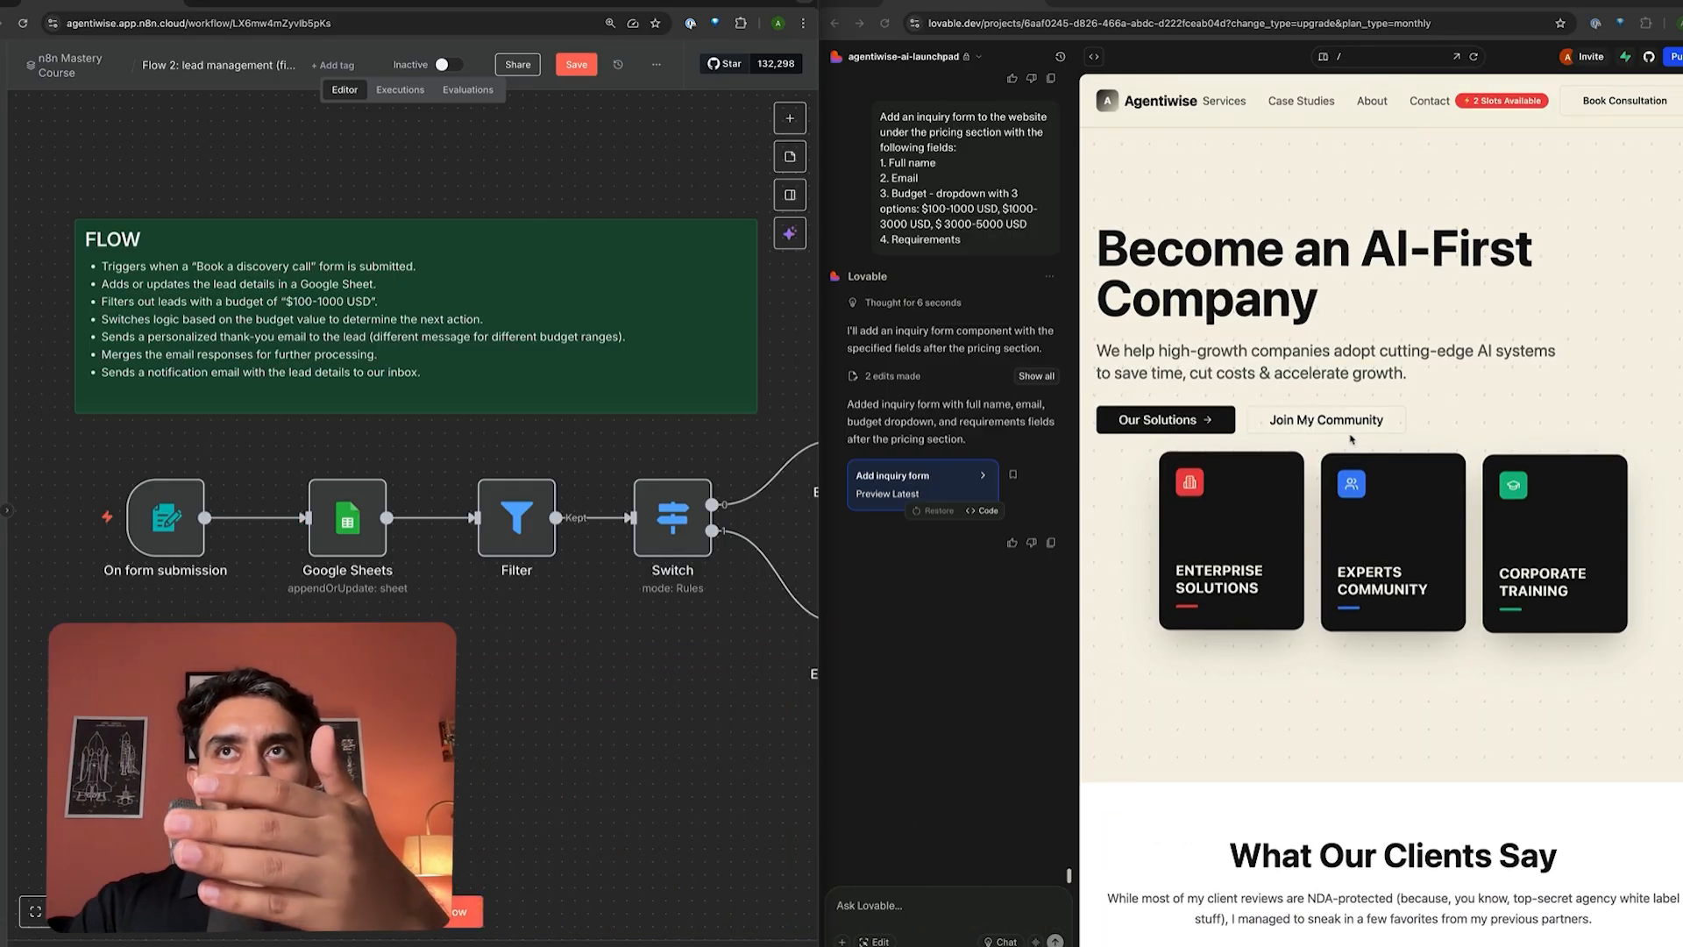
pyautogui.scroll(-20, 1351, 438)
pyautogui.scroll(5, 1351, 438)
pyautogui.scroll(10, 1351, 438)
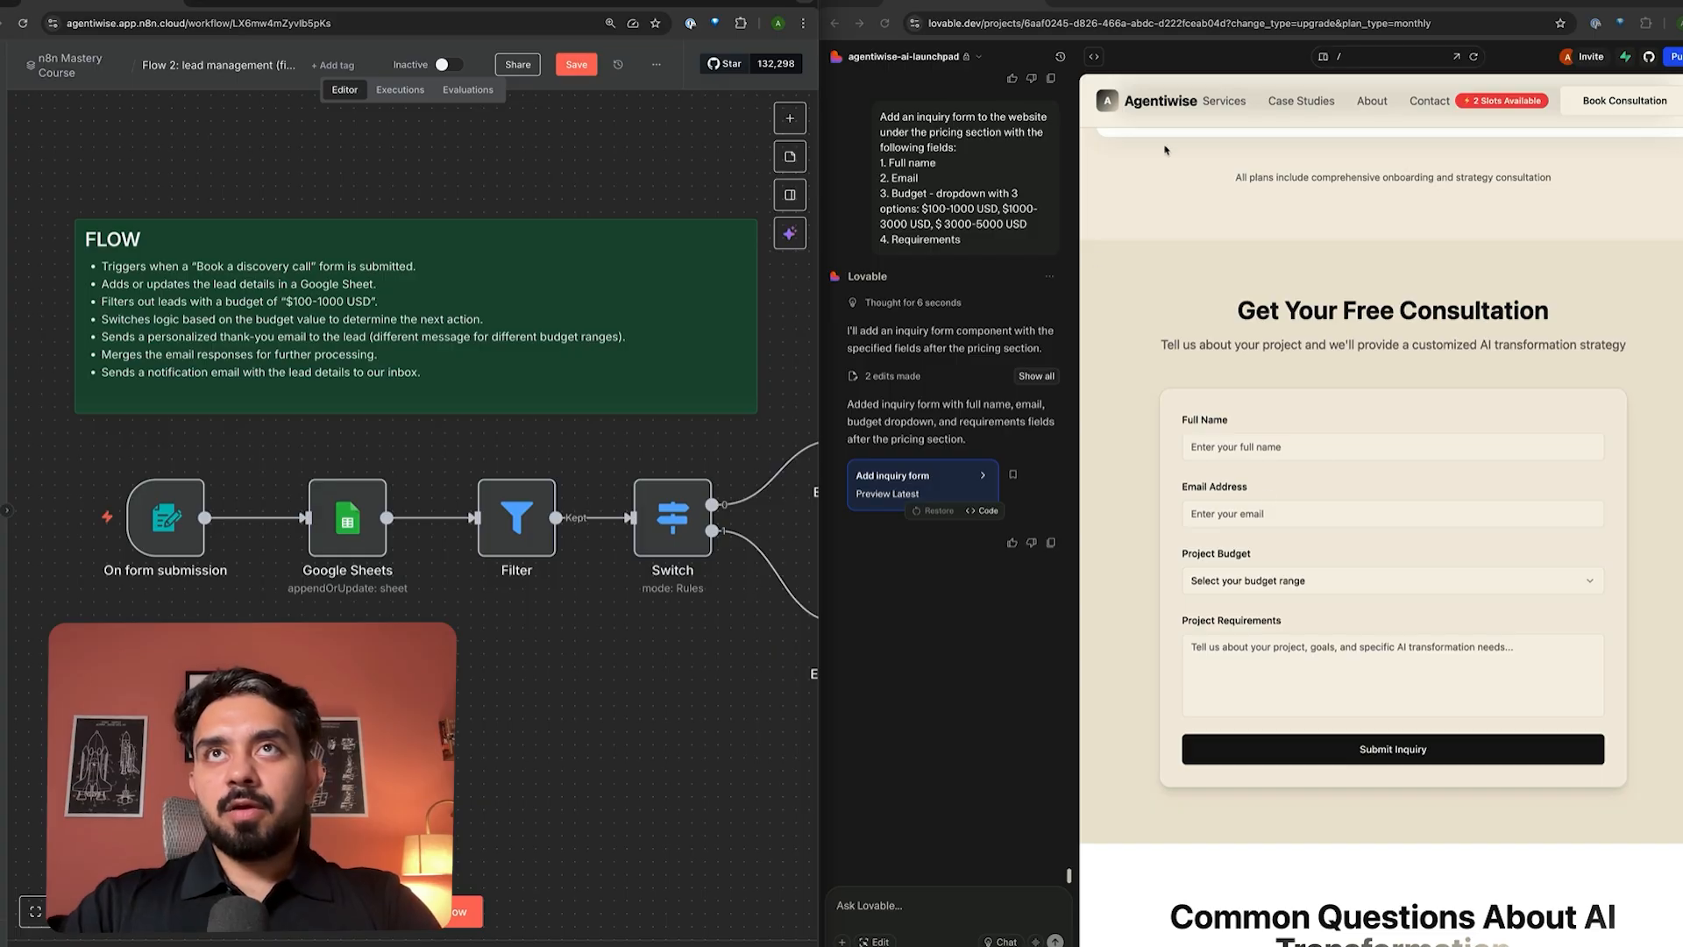
pyautogui.scroll(-1, 1284, 464)
pyautogui.click(1265, 352)
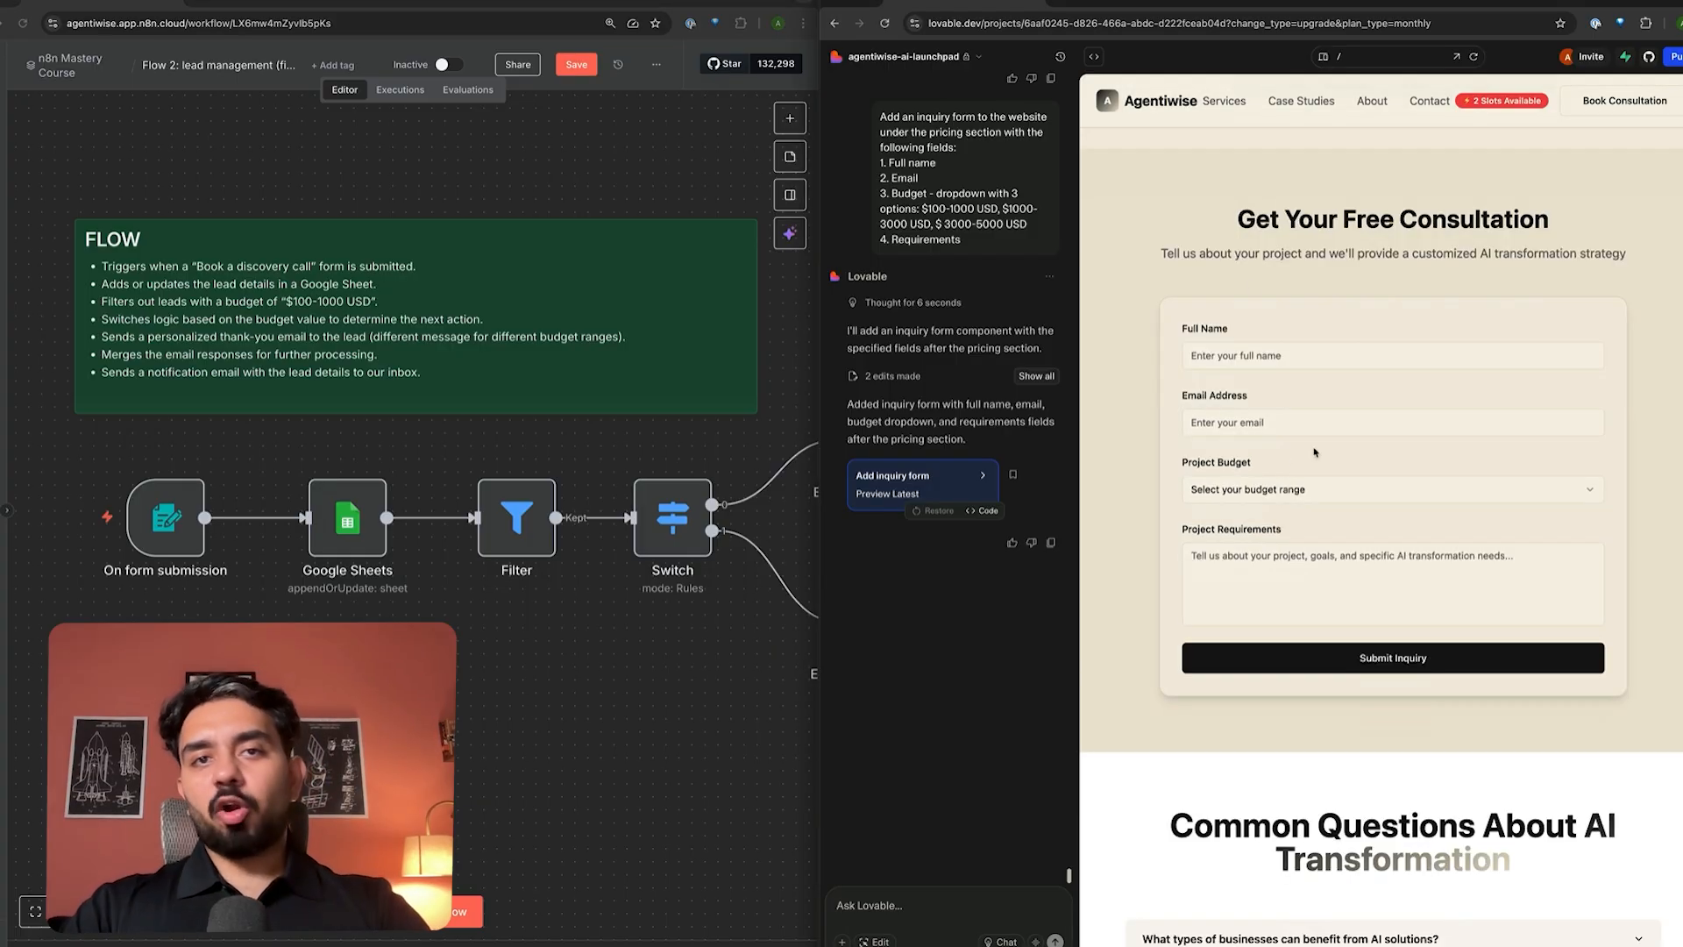
pyautogui.scroll(4, 895, 471)
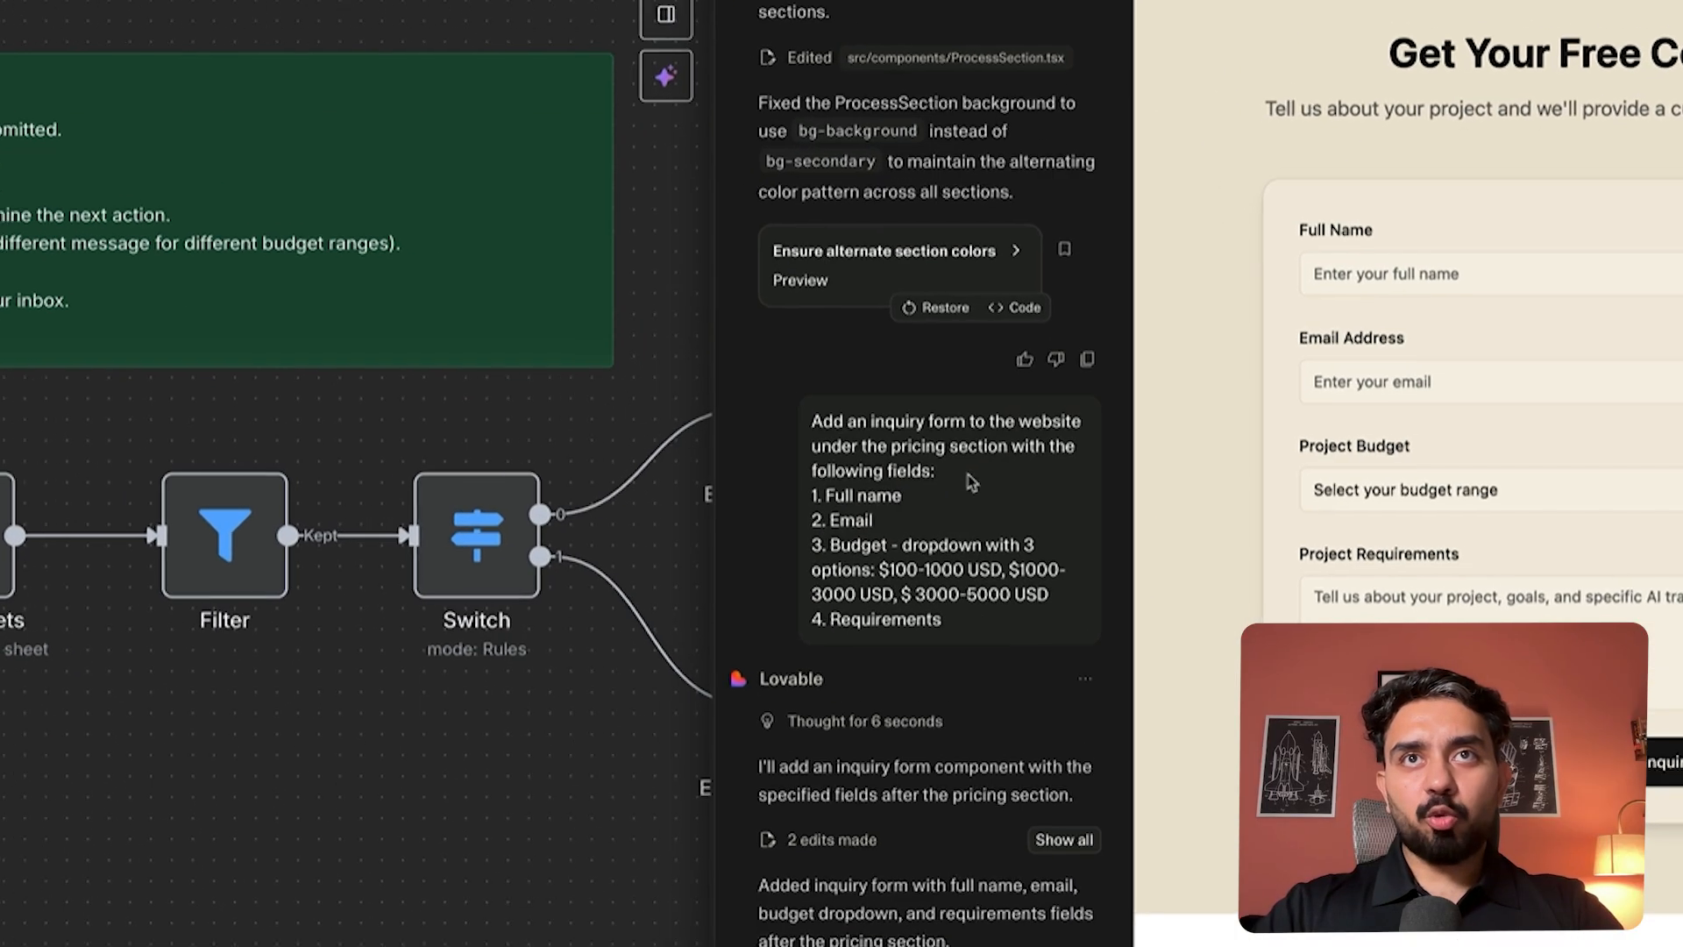
pyautogui.moveTo(754, 433); pyautogui.dragTo(973, 602)
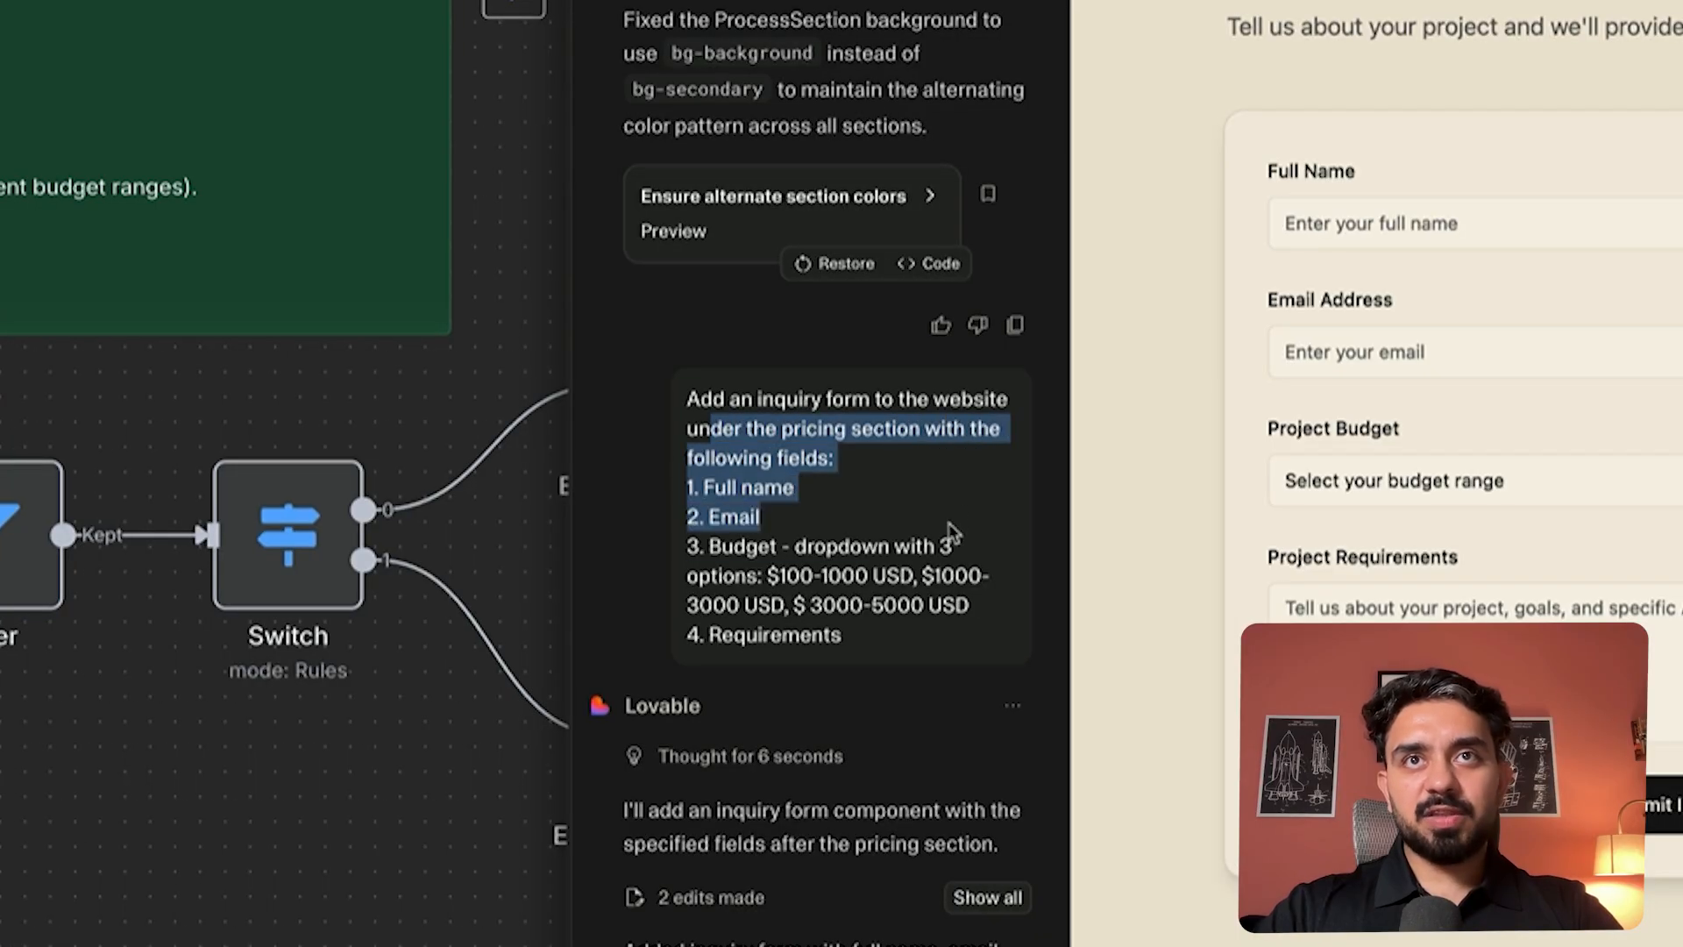
pyautogui.click(981, 613)
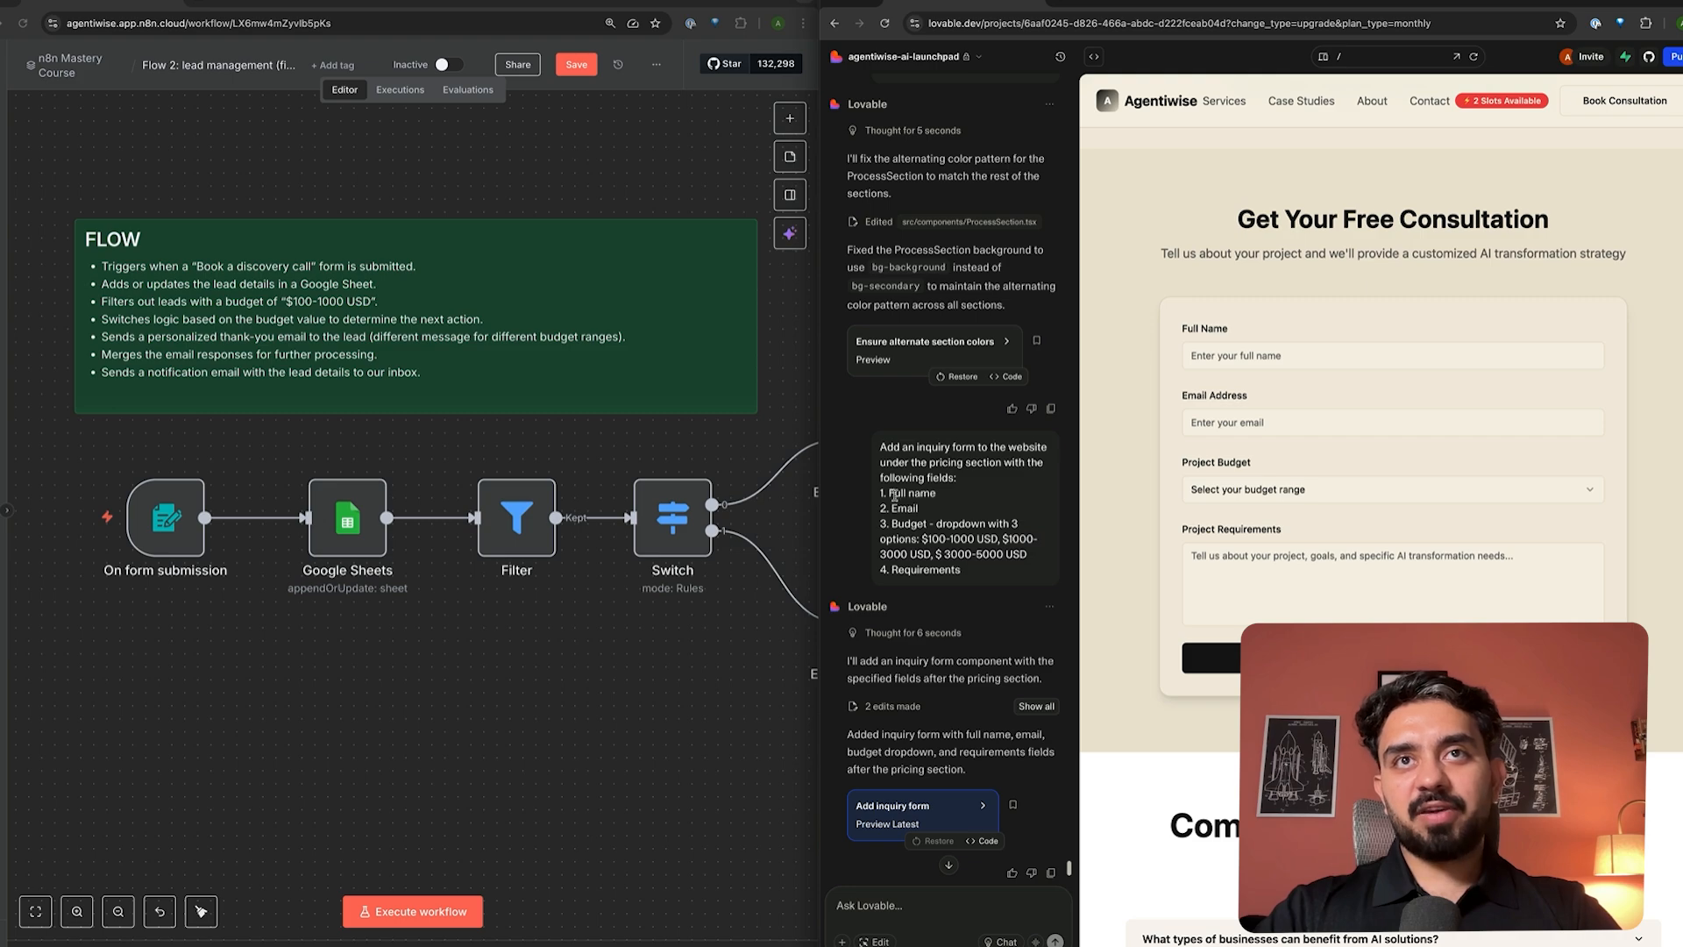
pyautogui.moveTo(891, 494); pyautogui.dragTo(962, 570)
pyautogui.scroll(-4, 951, 482)
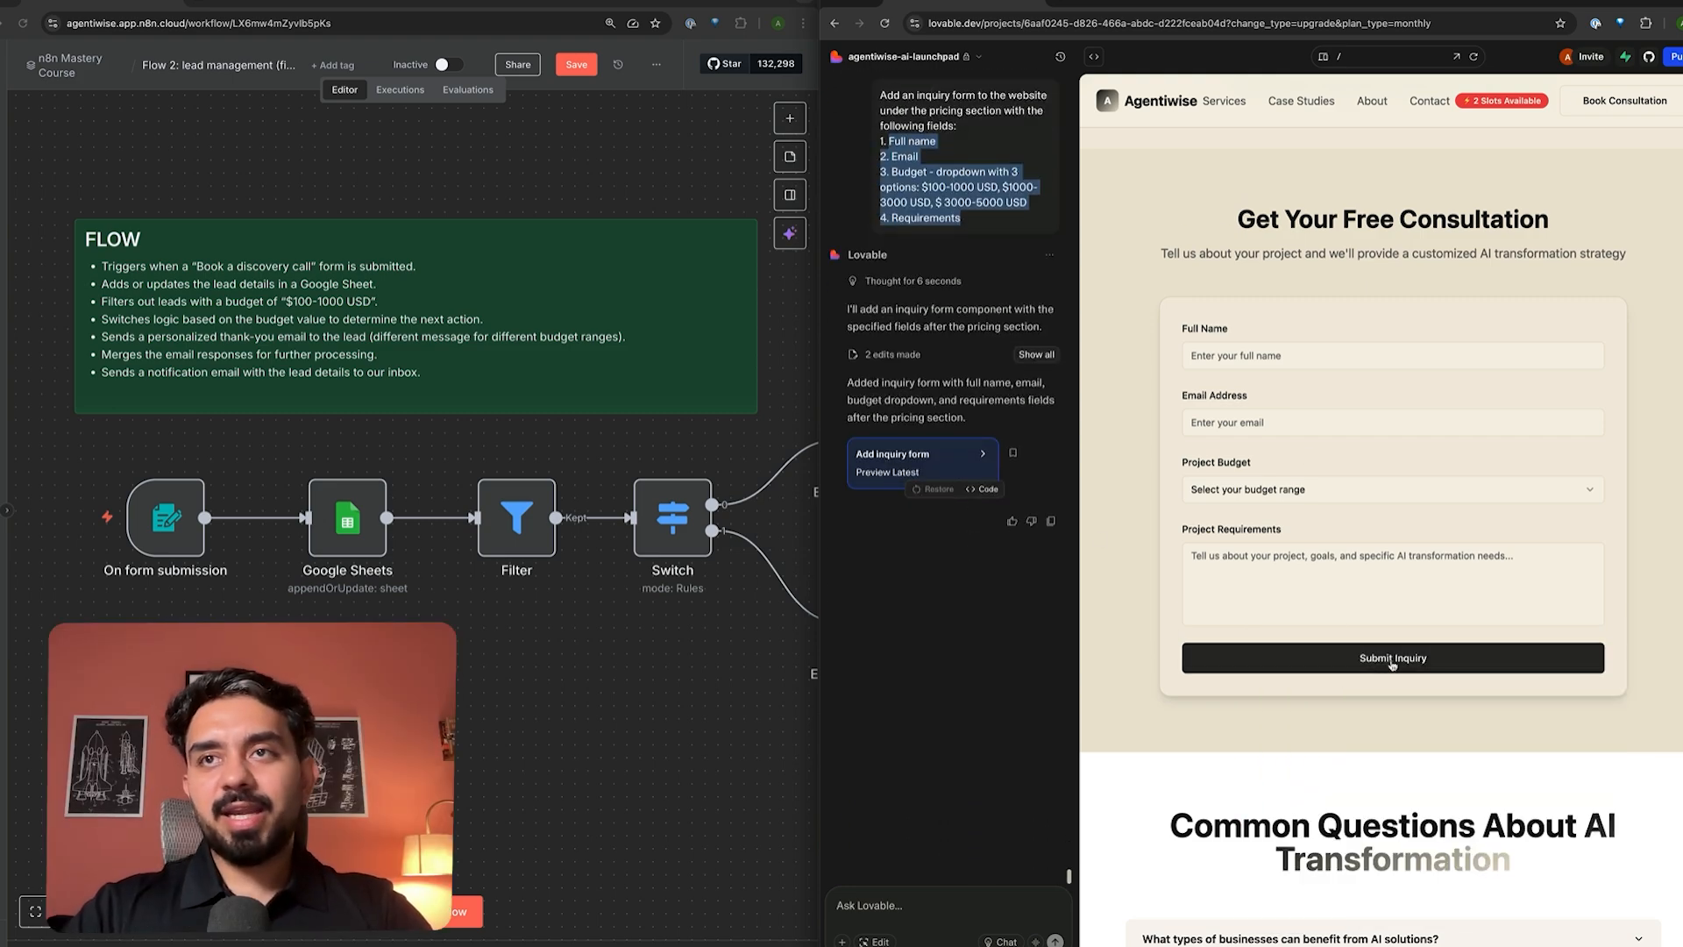
pyautogui.click(637, 710)
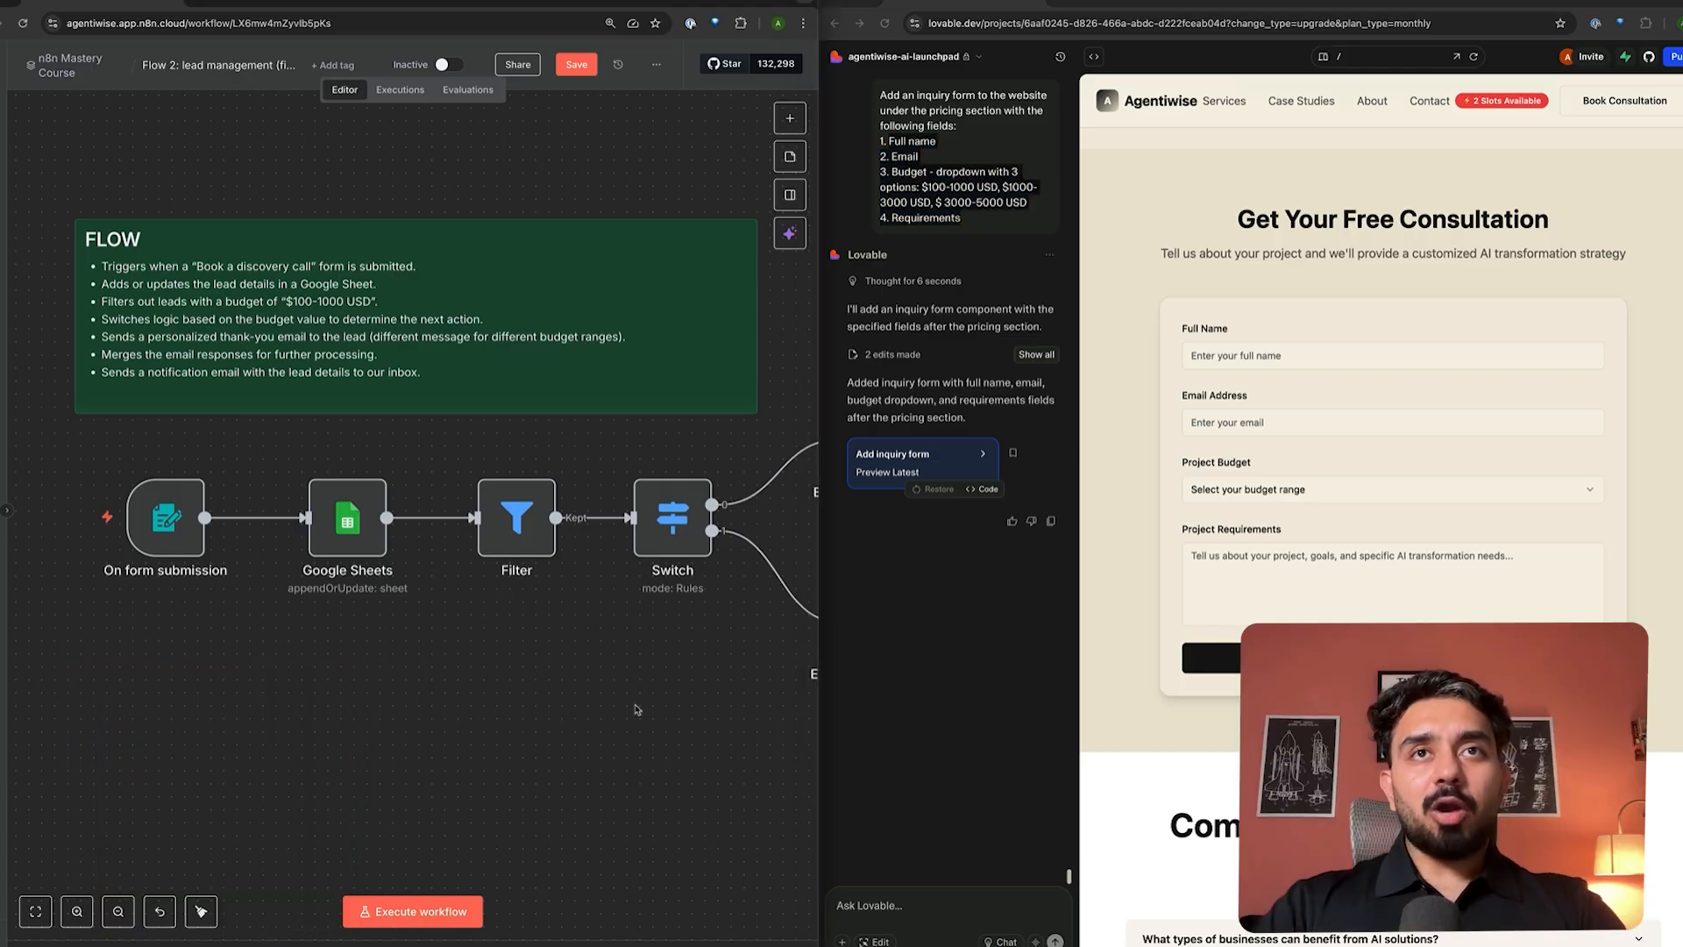
pyautogui.scroll(-3, 300, 622)
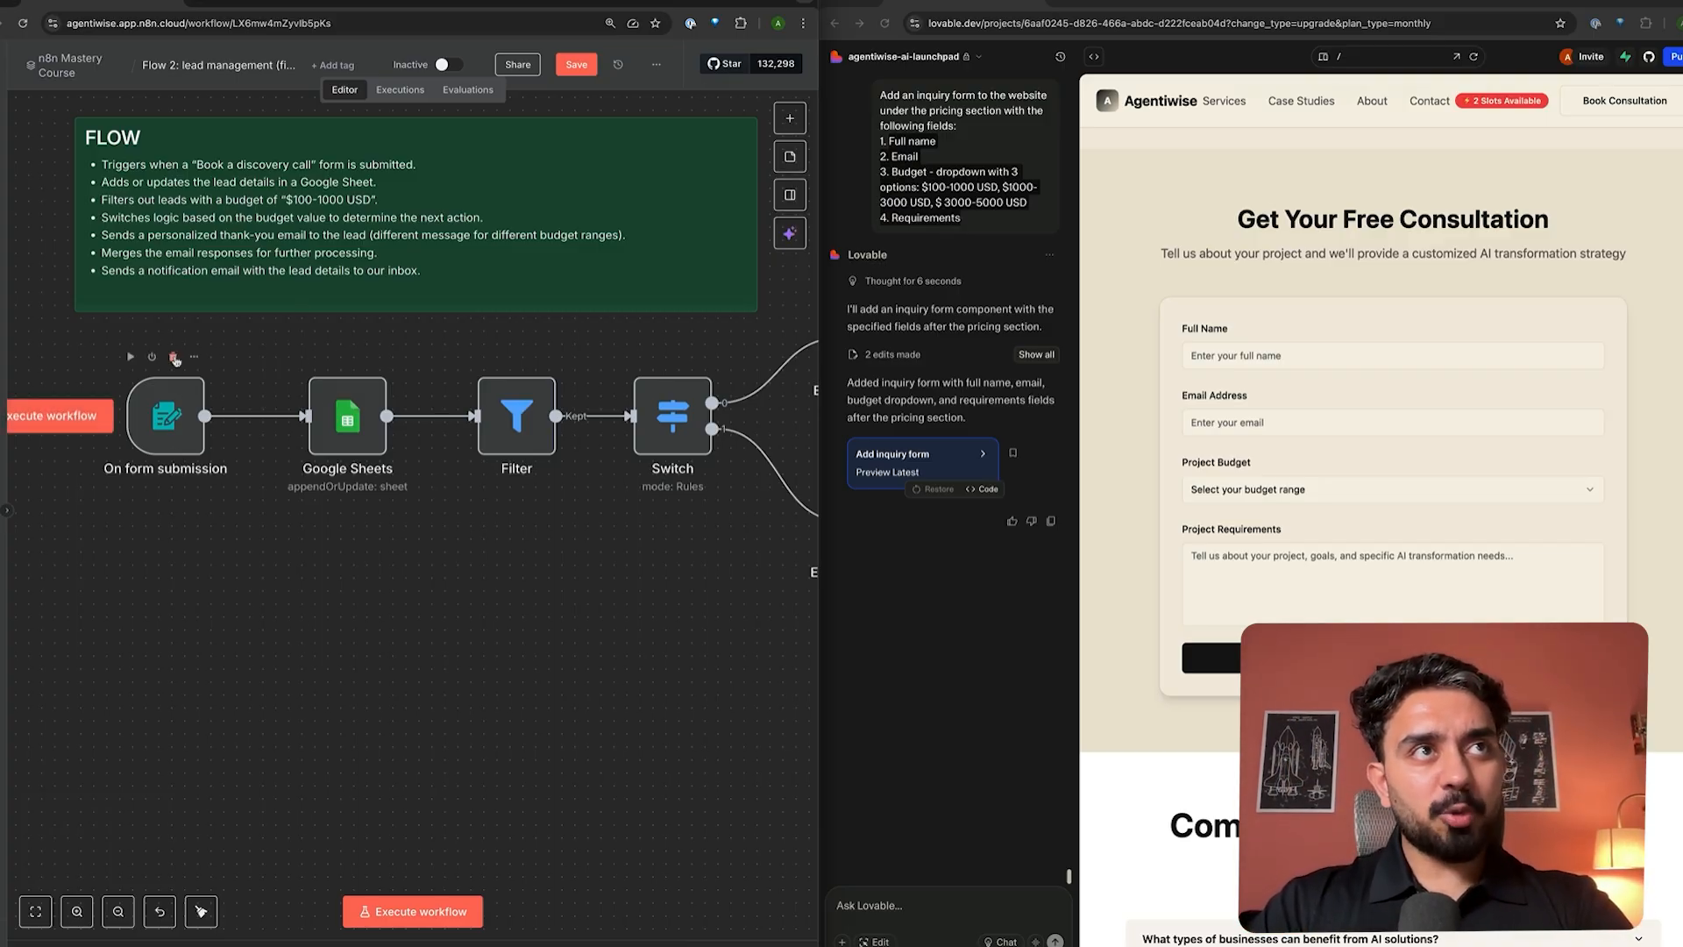
# - Delete the On form submission trigger and bring up the trigger type list
pyautogui.click(175, 358)
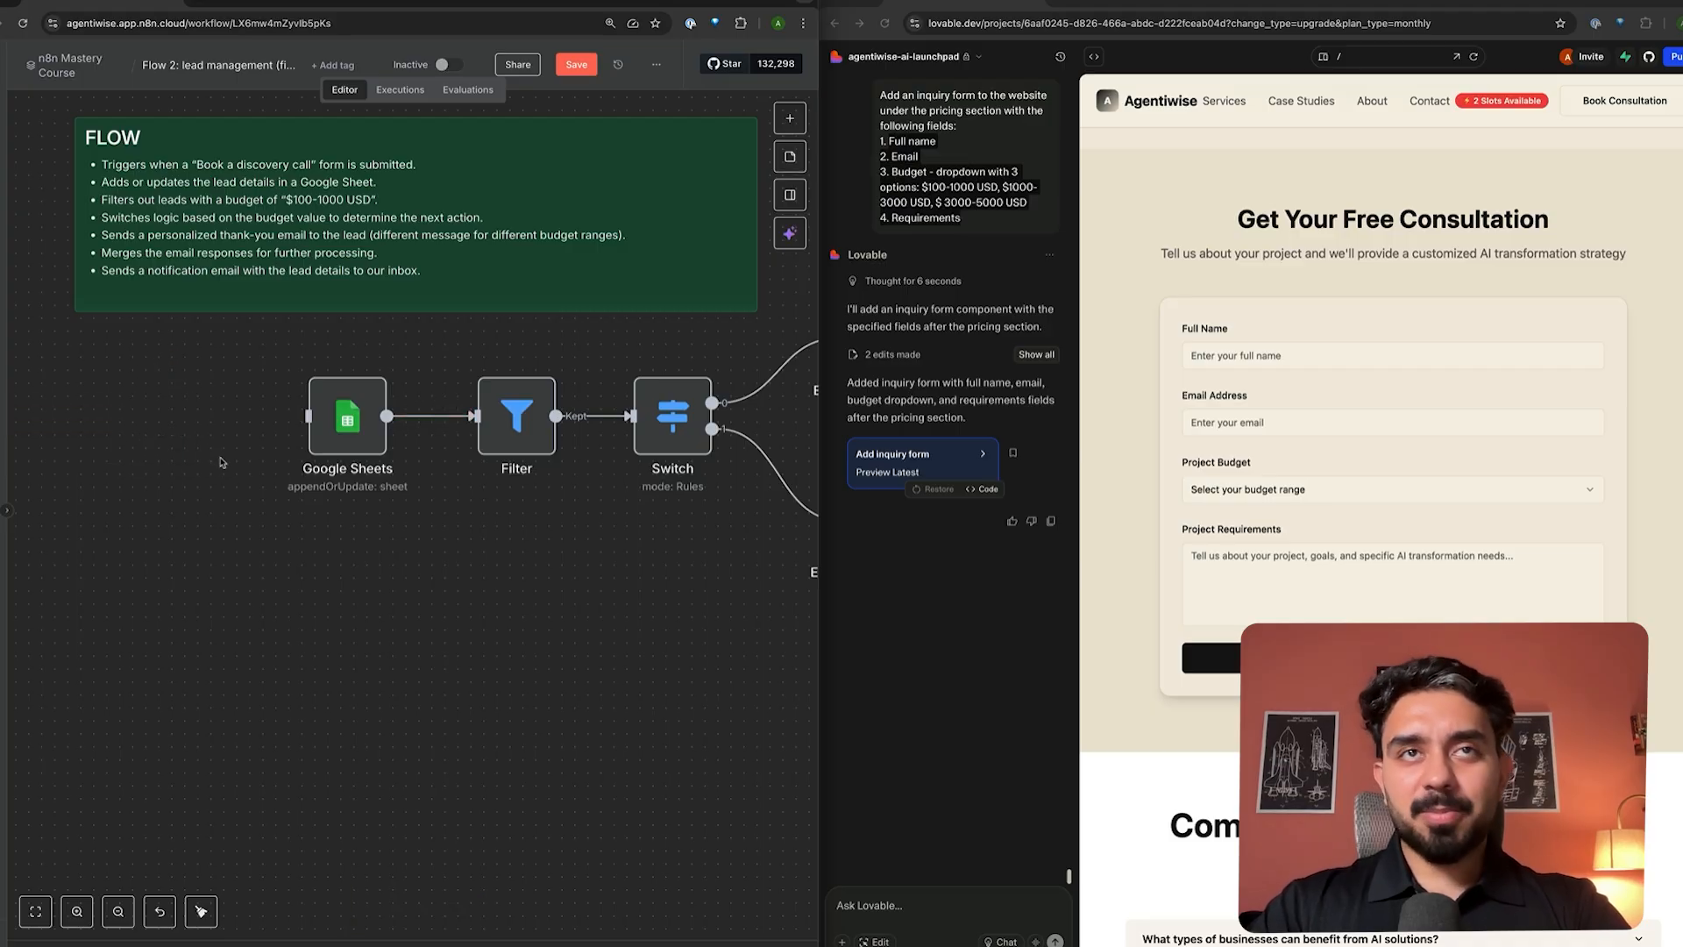
pyautogui.click(790, 117)
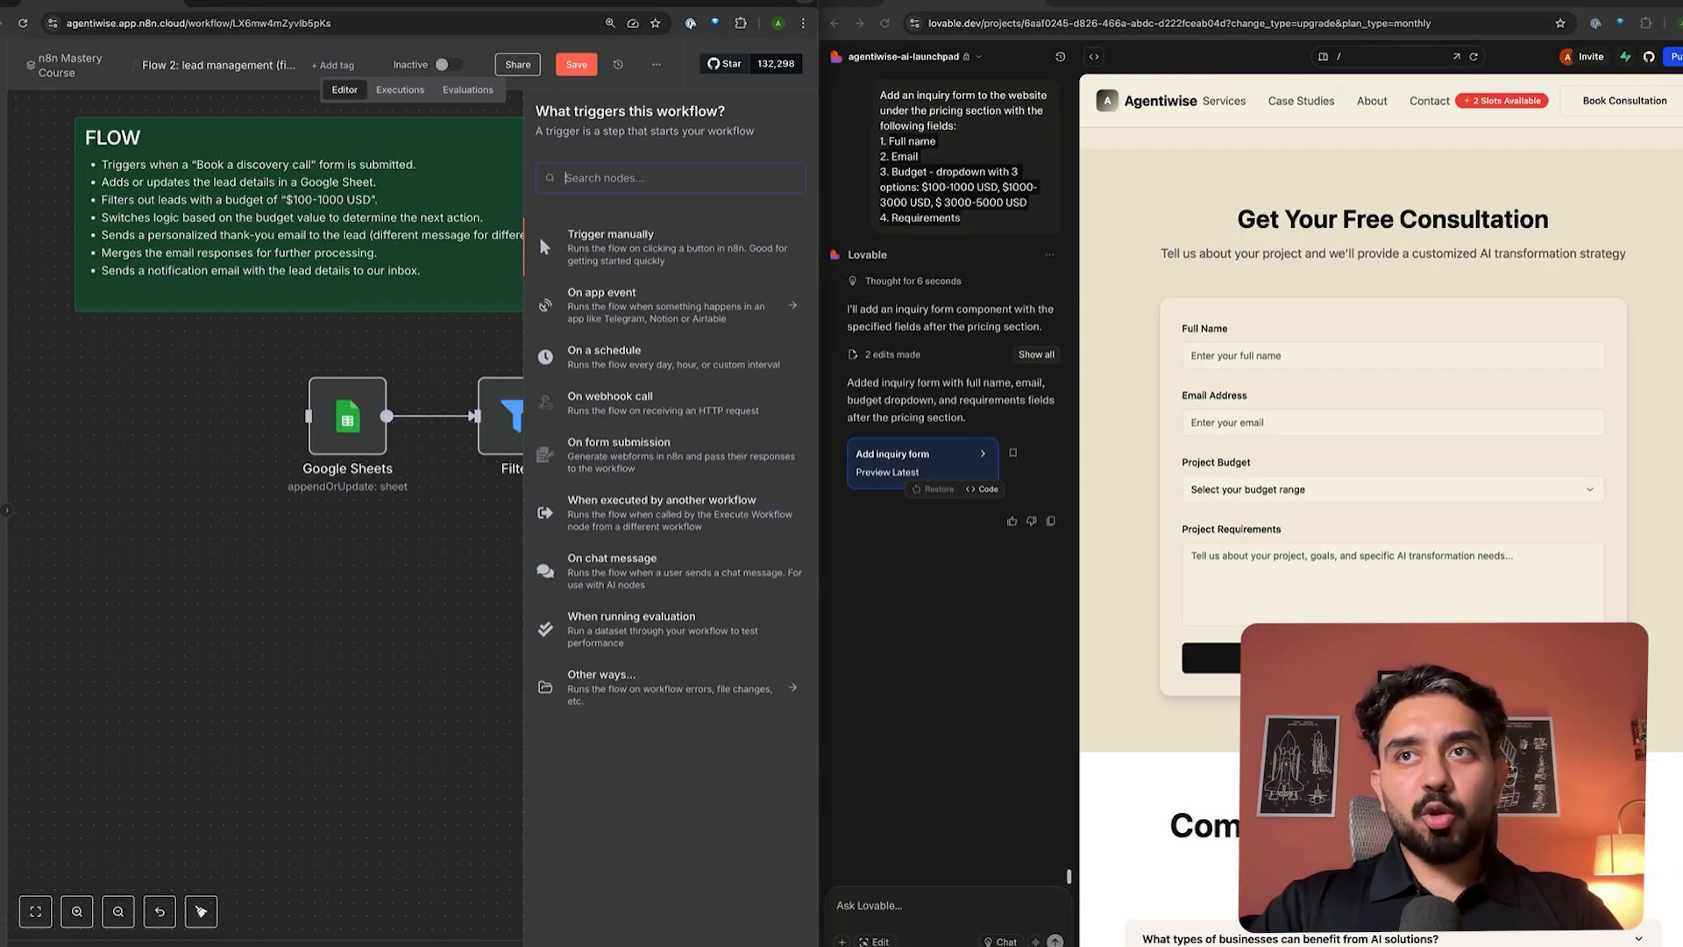
pyautogui.click(1394, 658)
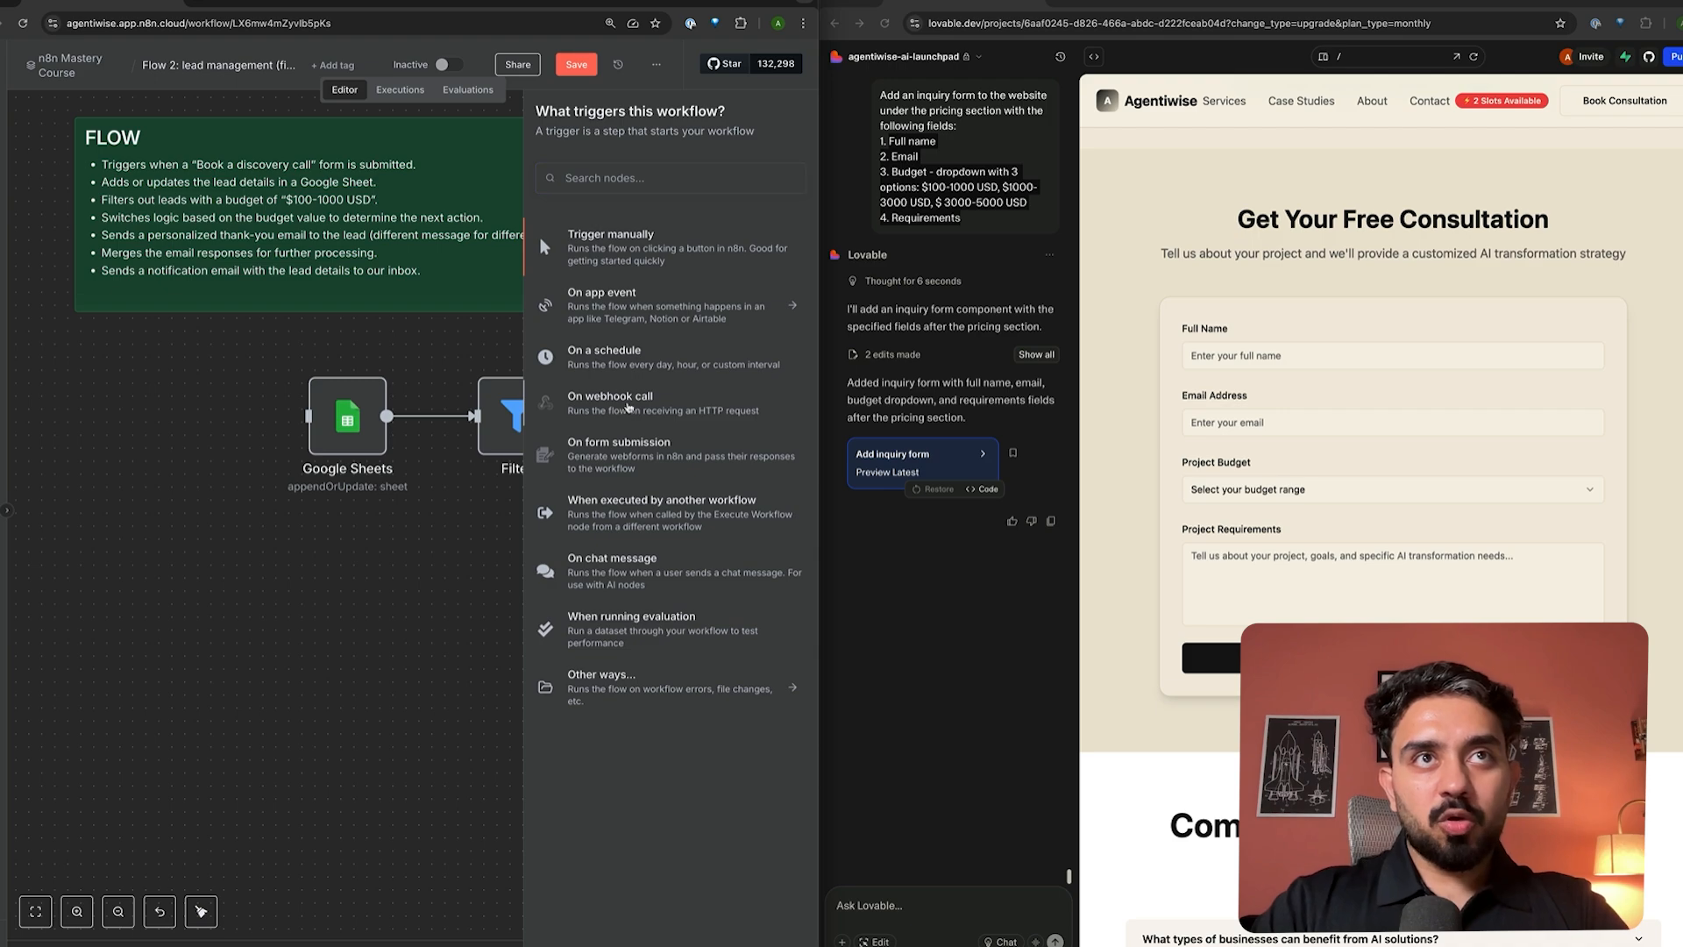
# - Add an On webhook call trigger at the start of the lead workflow
pyautogui.click(625, 410)
pyautogui.click(649, 77)
pyautogui.moveTo(191, 448)
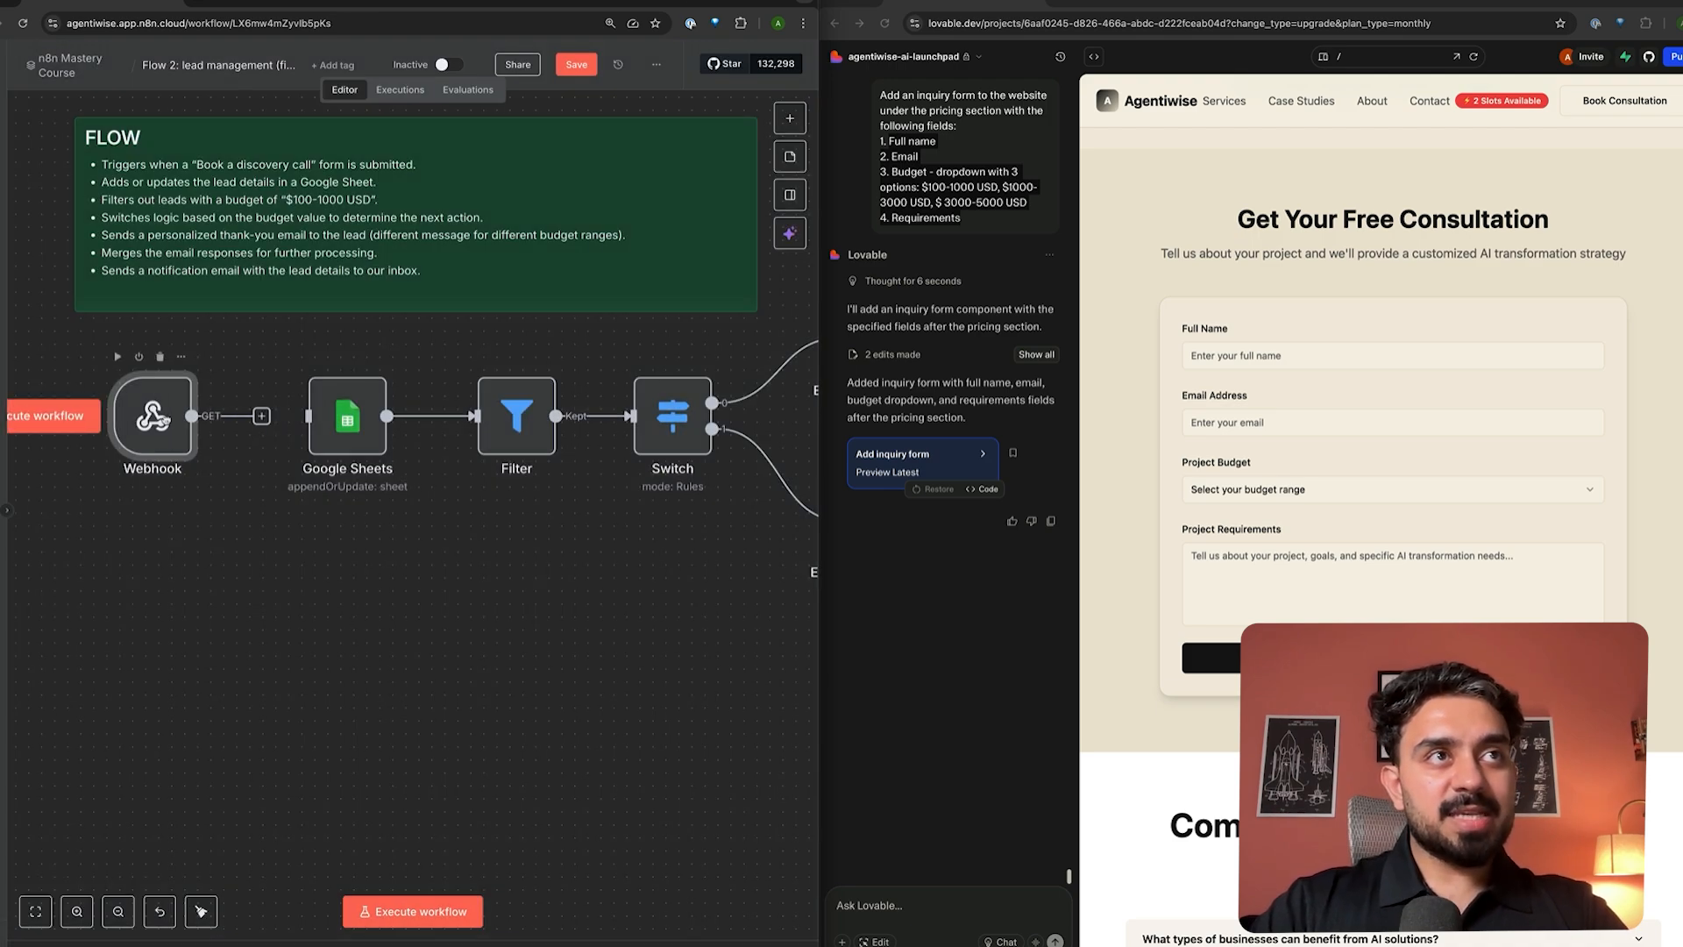
pyautogui.moveTo(190, 445); pyautogui.dragTo(189, 441)
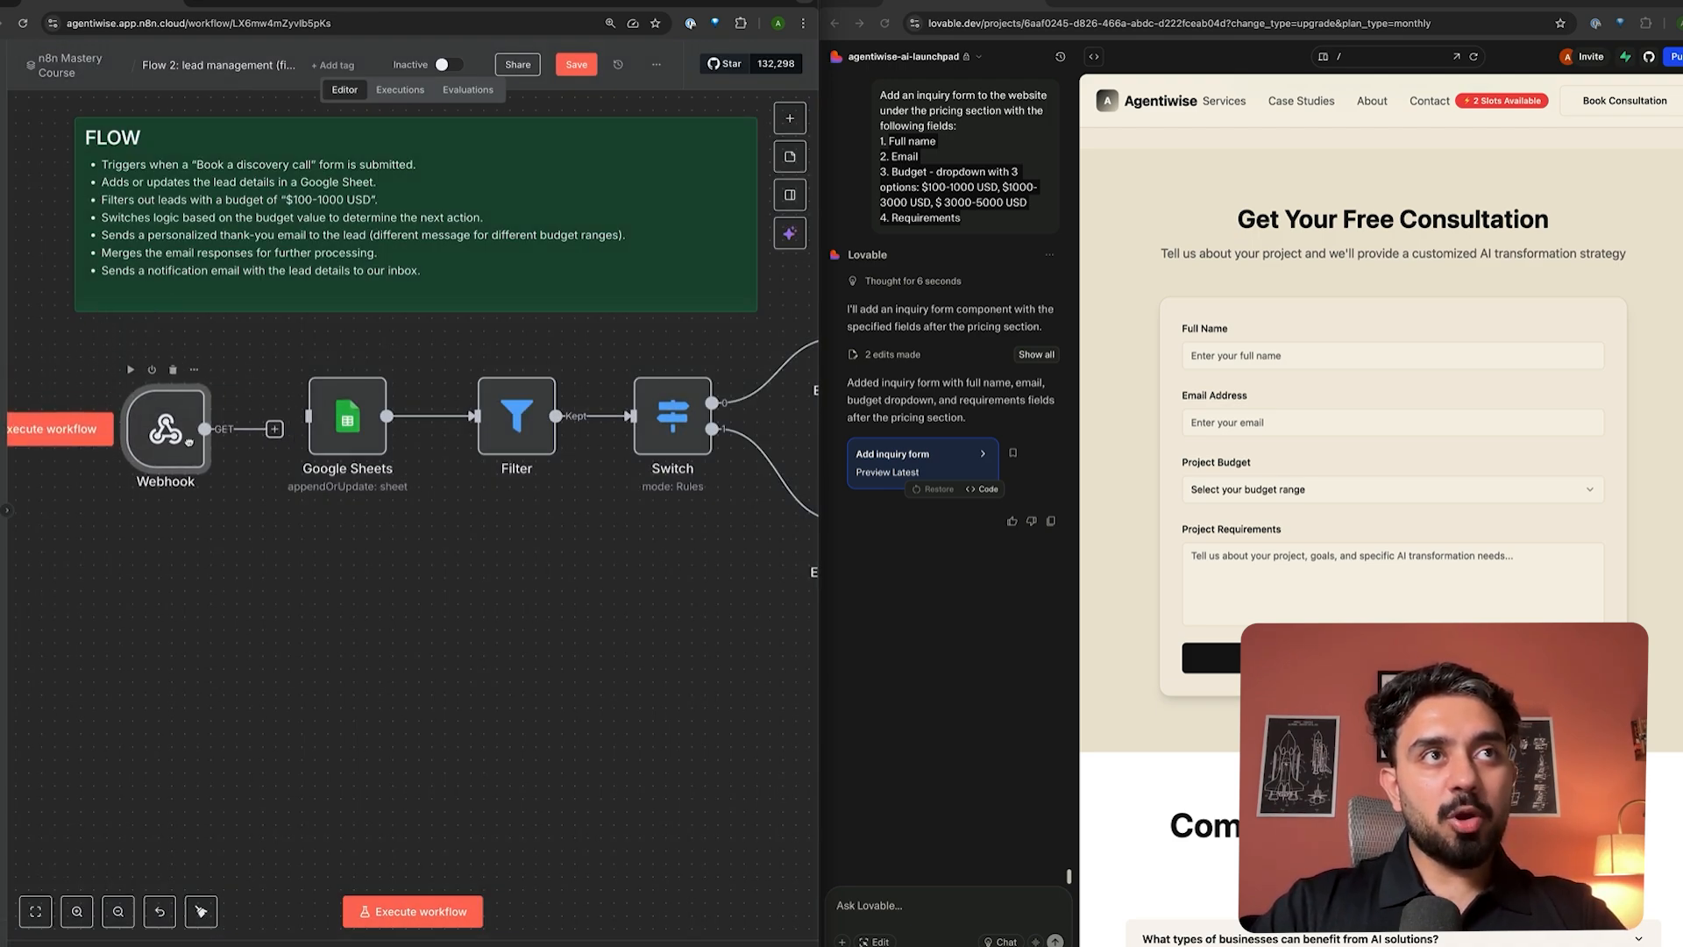
pyautogui.doubleClick(180, 432)
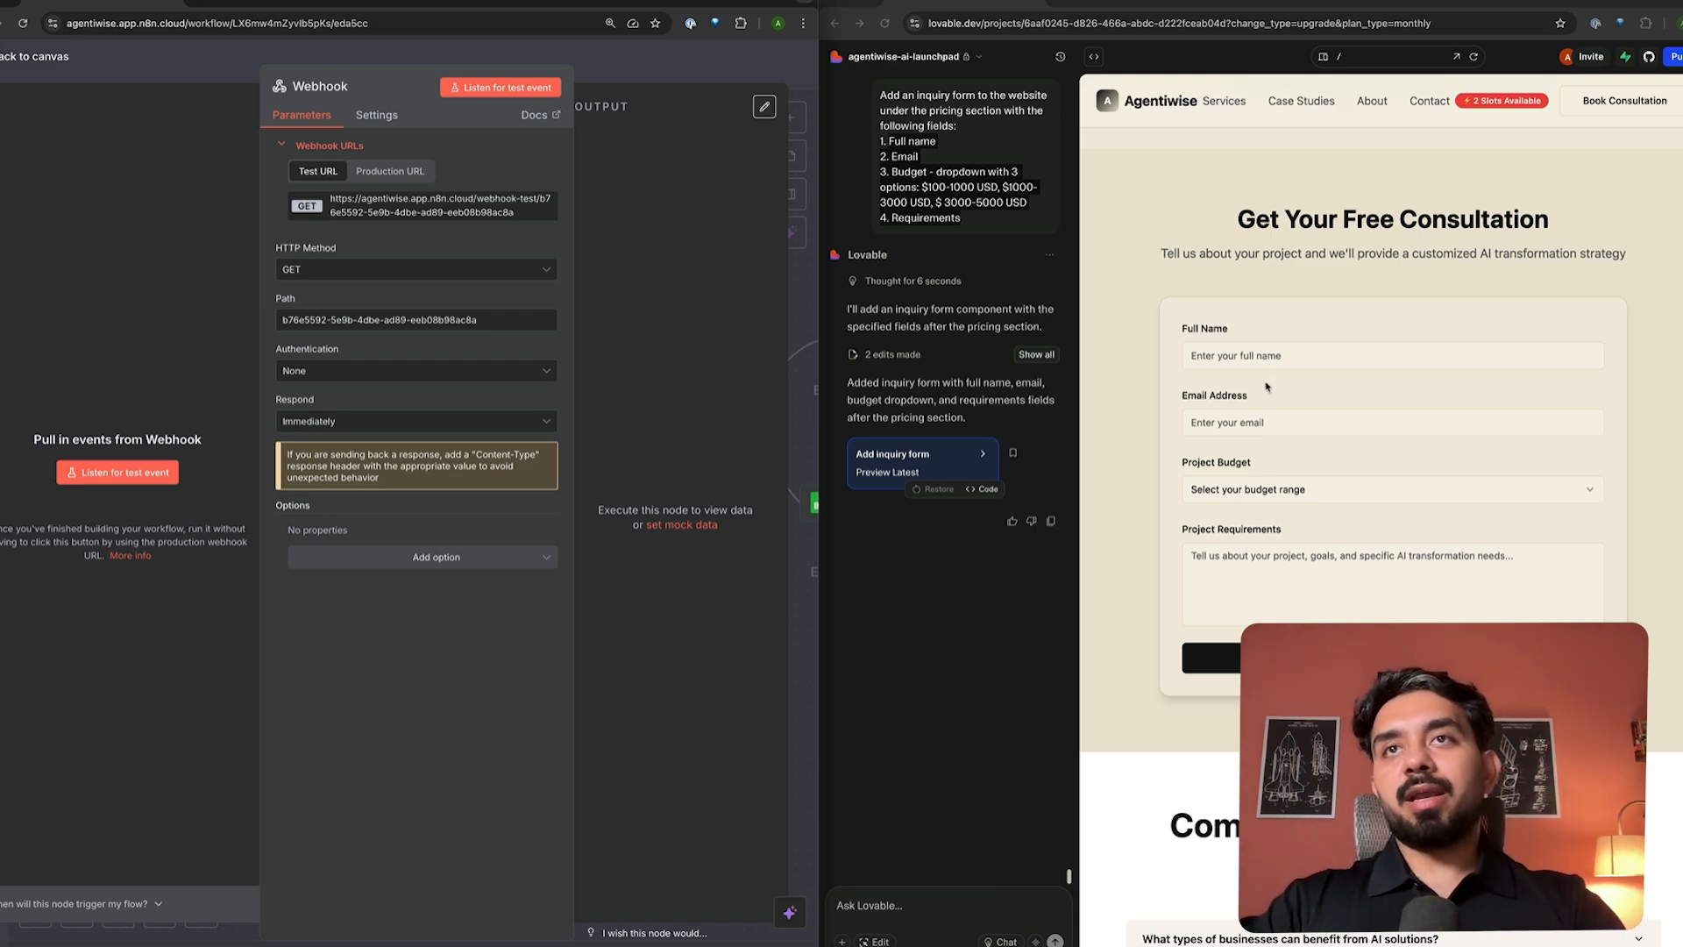
# - Set the webhook to POST on path 'agenetiwise-inquiry' and copy its test URL
pyautogui.click(385, 270)
pyautogui.click(347, 412)
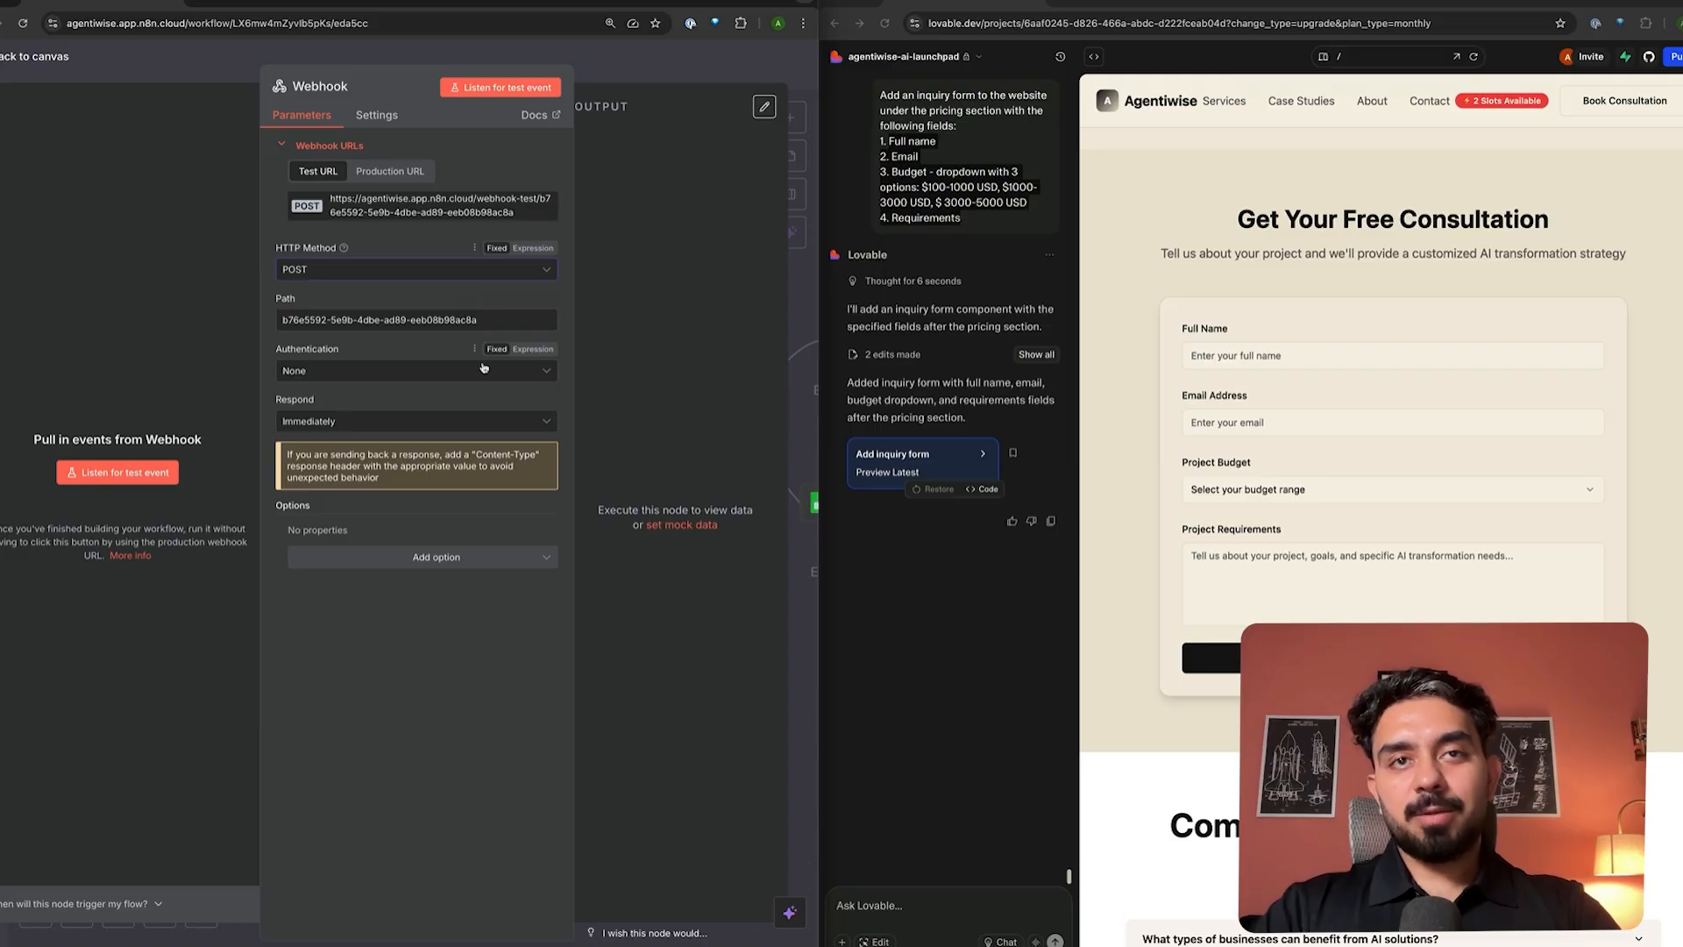
pyautogui.tripleClick(302, 319)
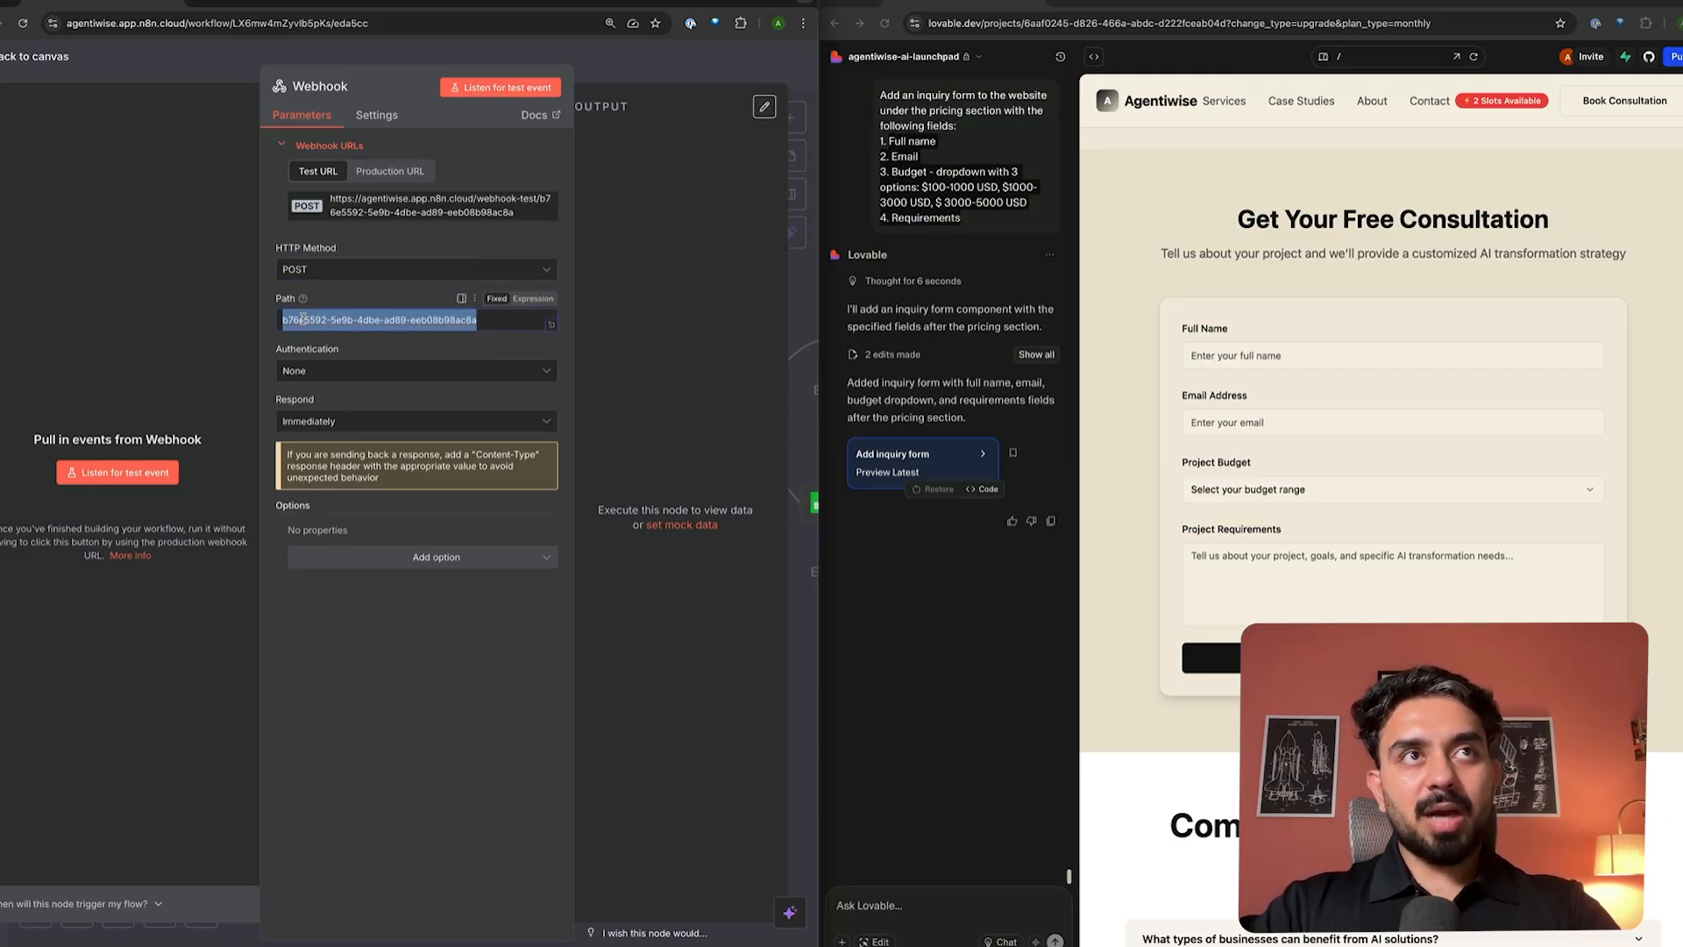
pyautogui.press('BackSpace')
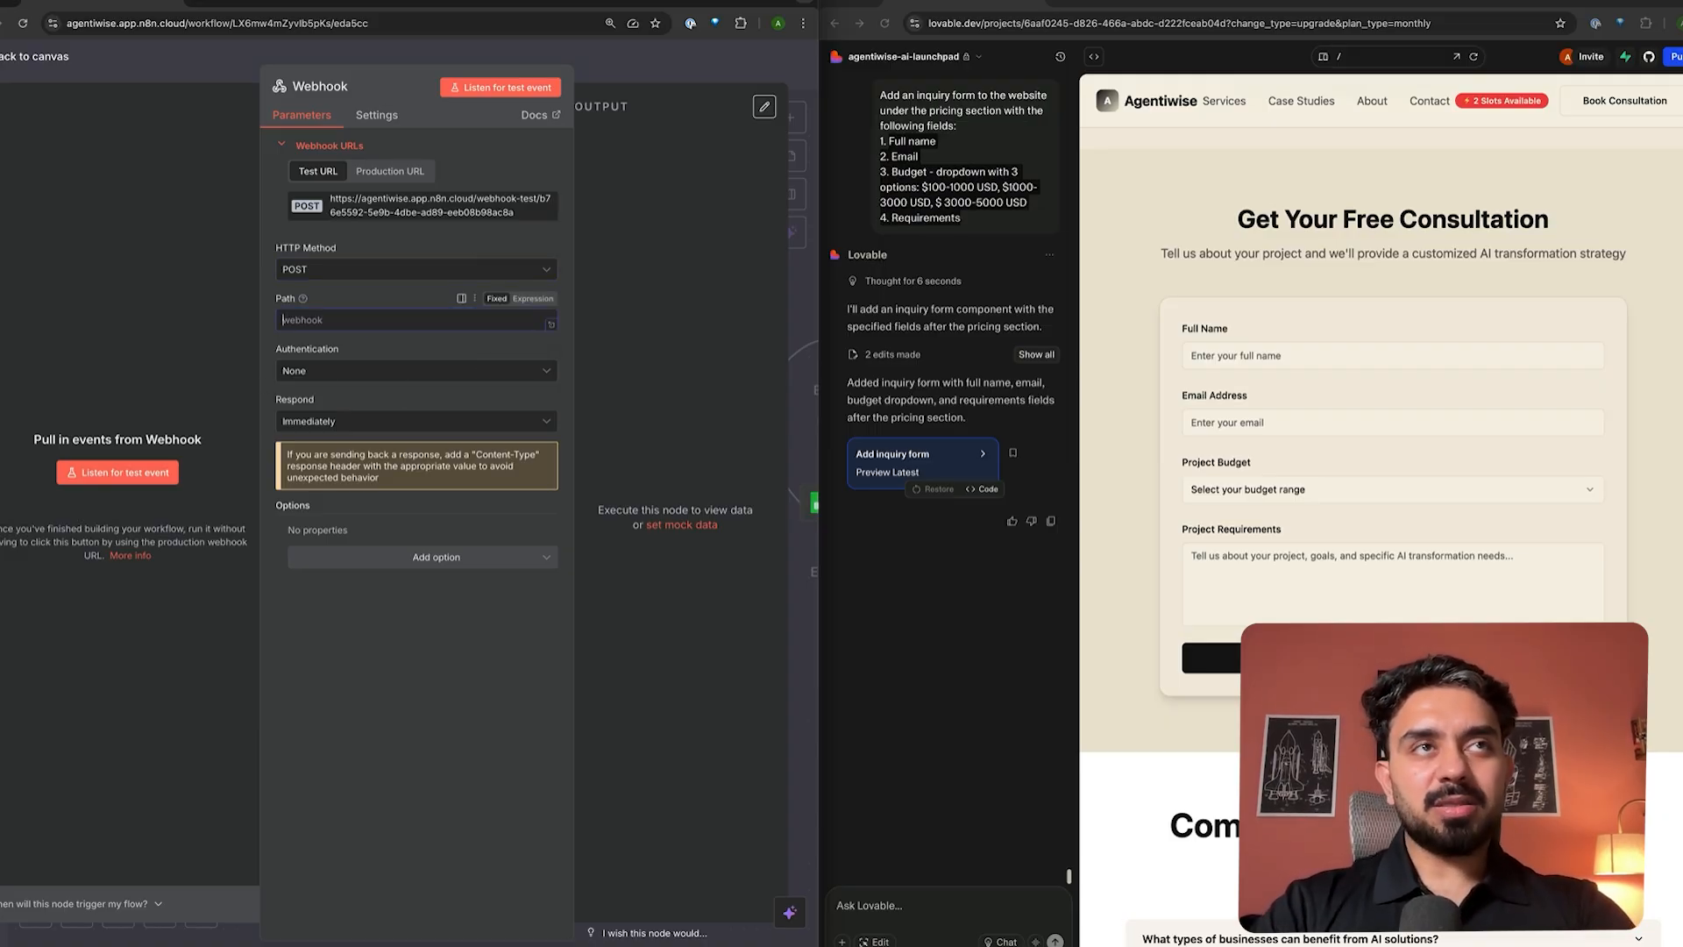
pyautogui.write('a')
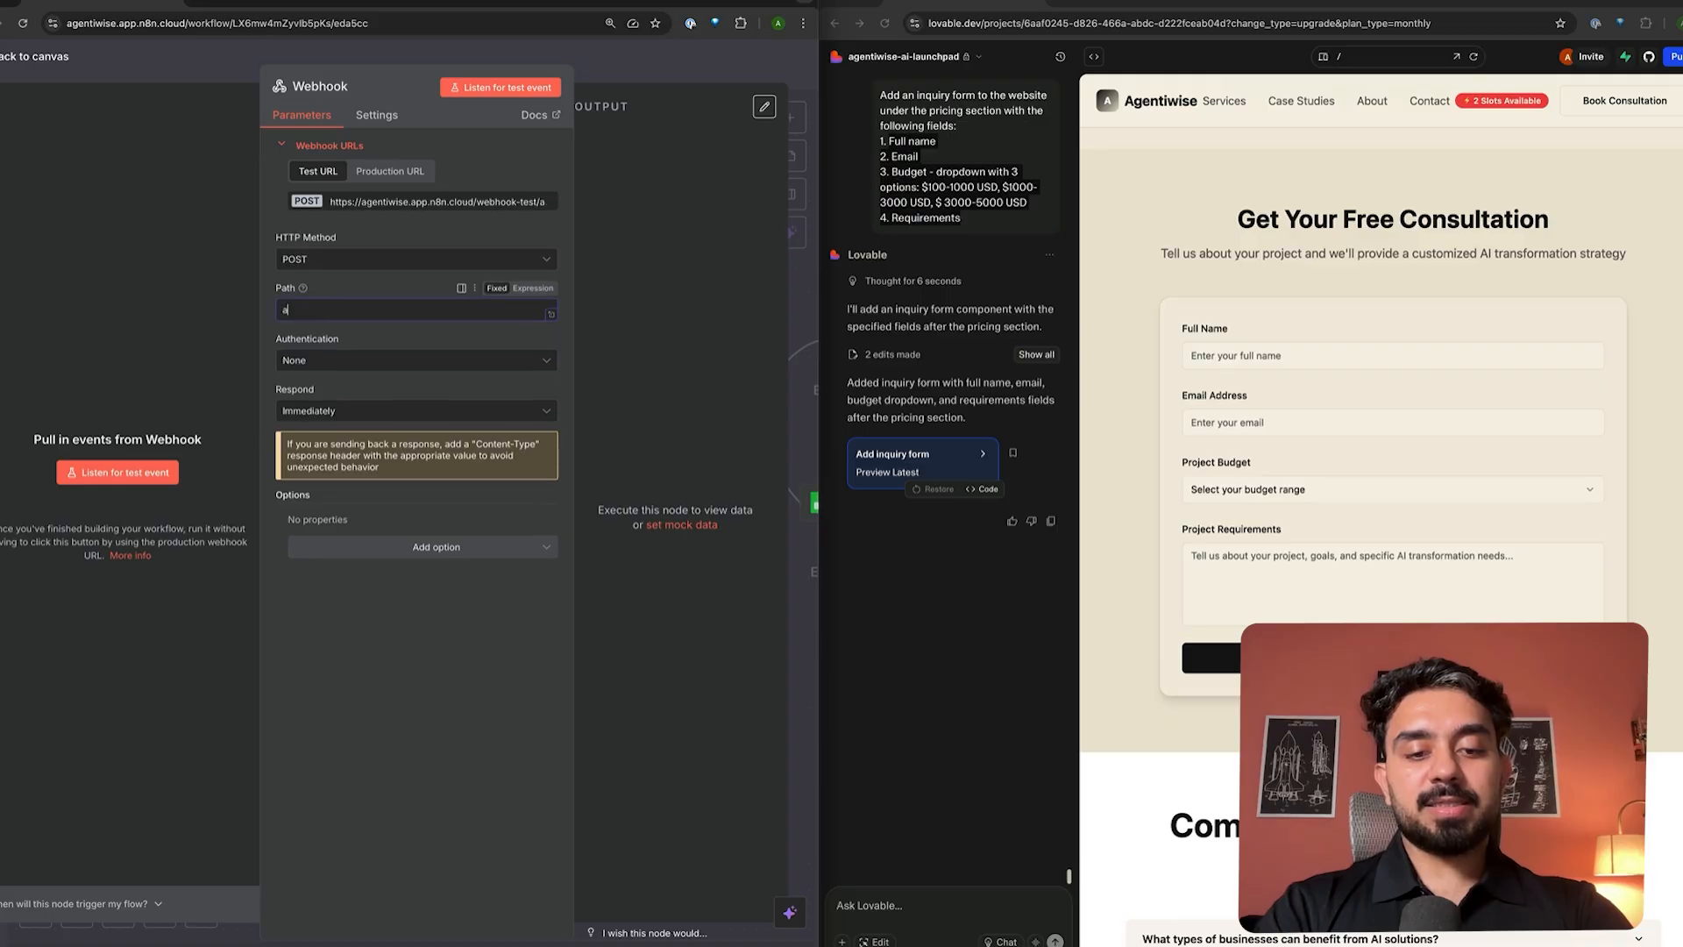
pyautogui.write('genetiwi')
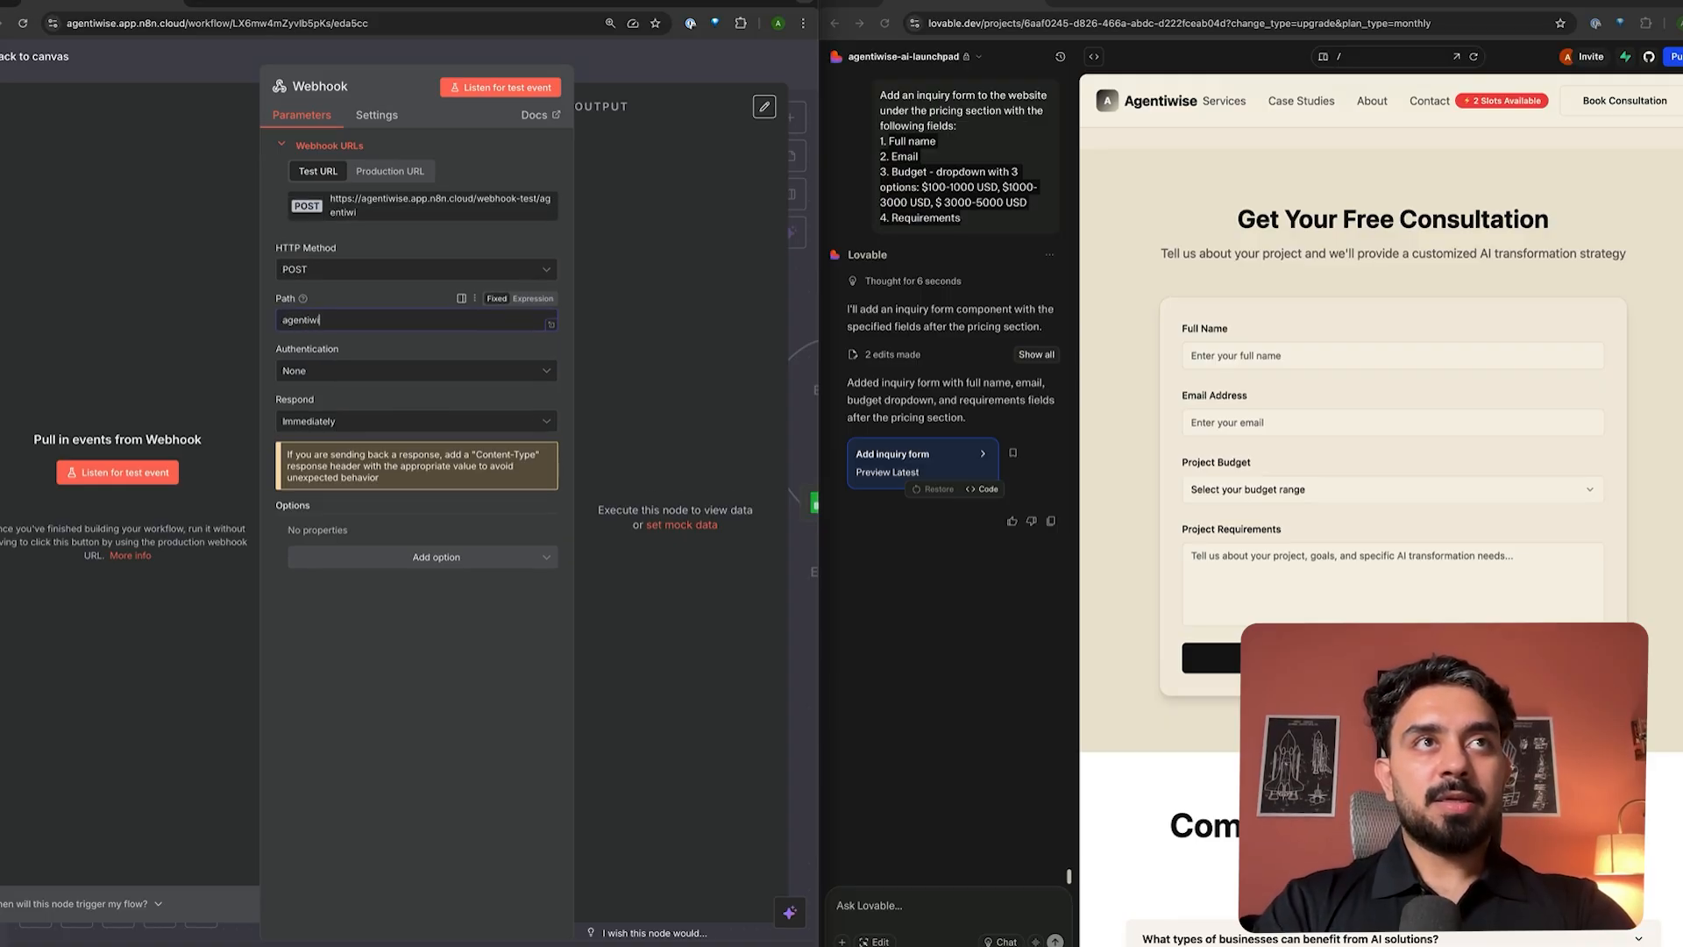
pyautogui.write('se-inquir')
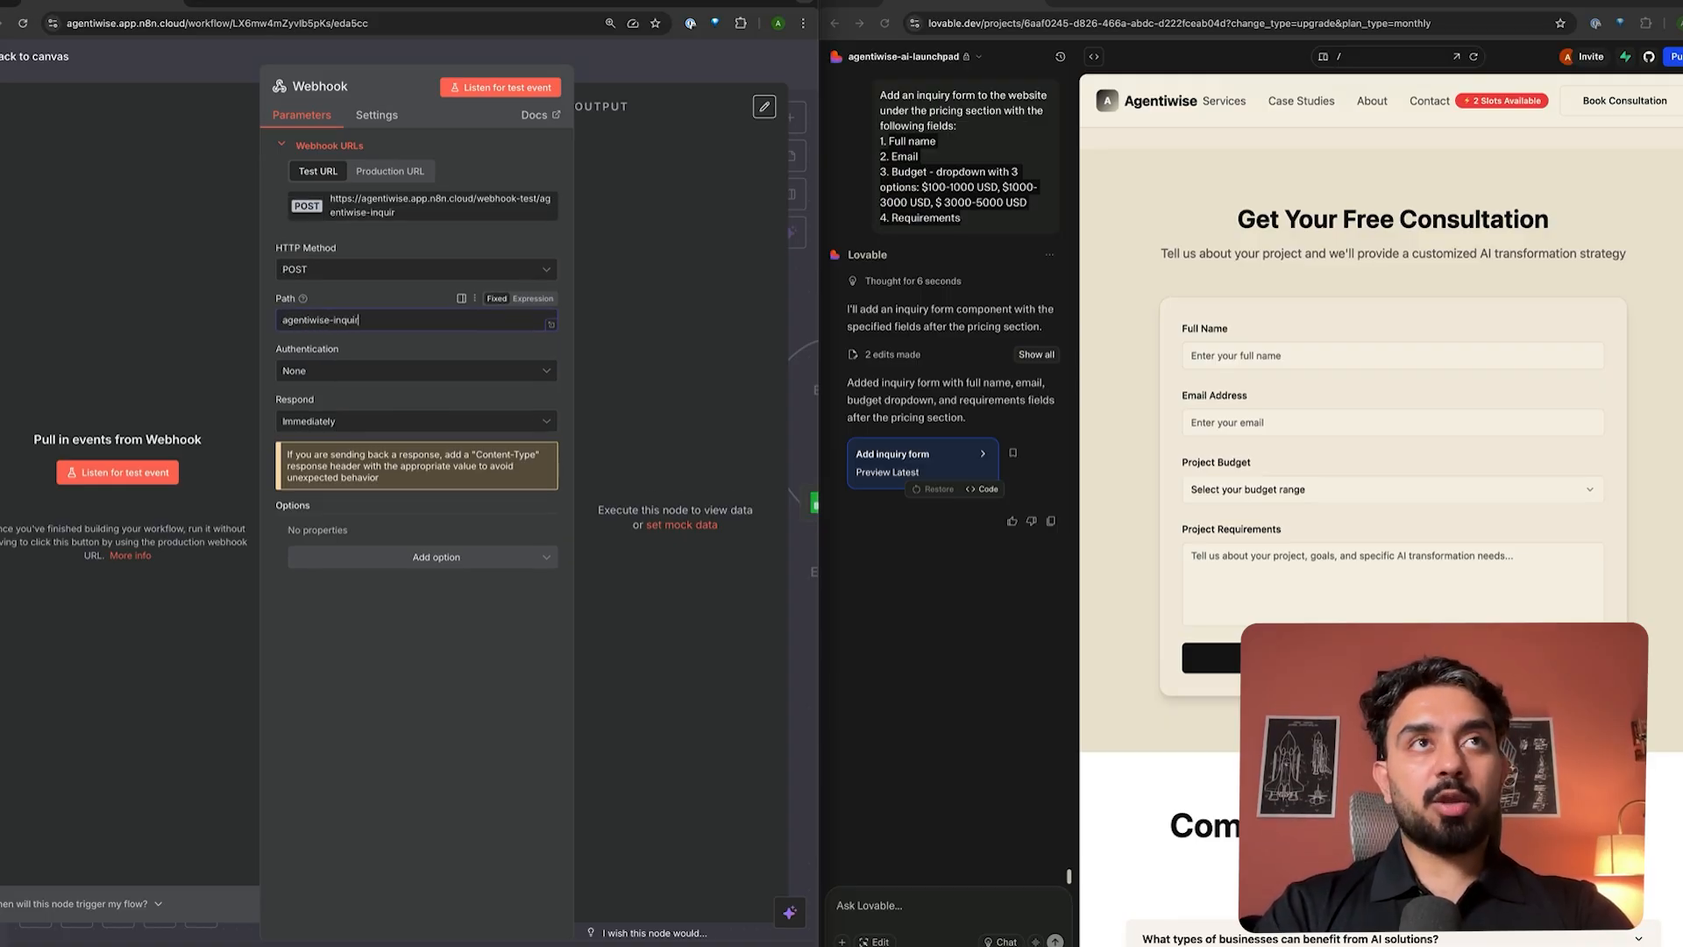
pyautogui.write('y')
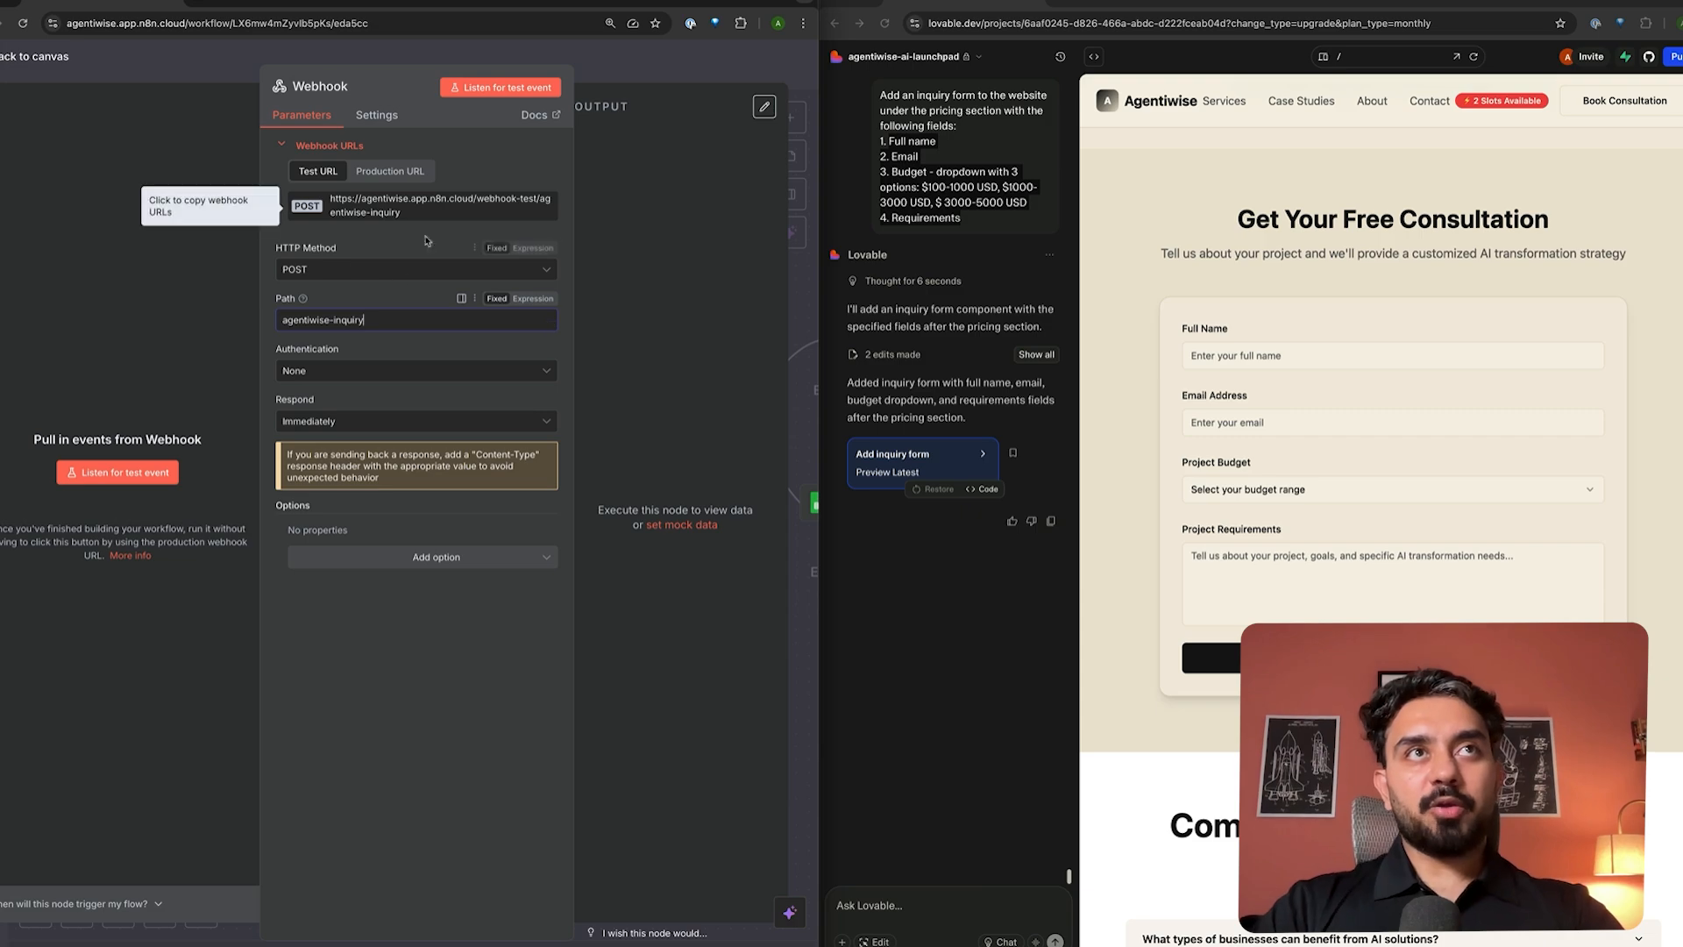
pyautogui.click(369, 214)
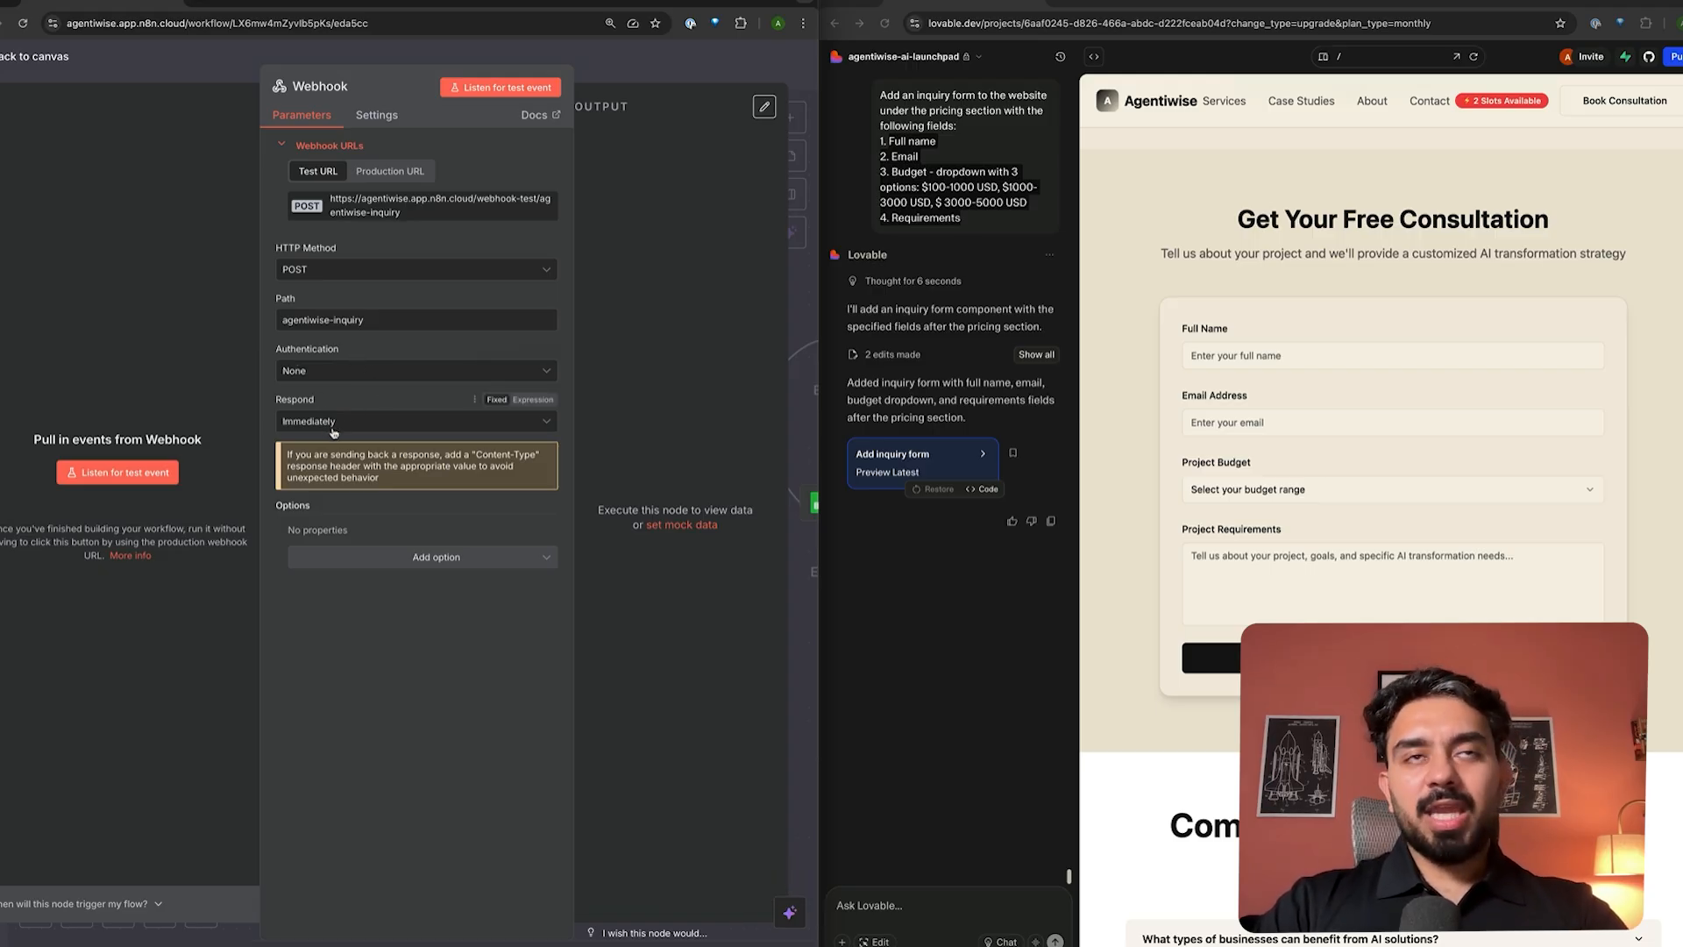
pyautogui.click(429, 558)
pyautogui.scroll(-1, 410, 633)
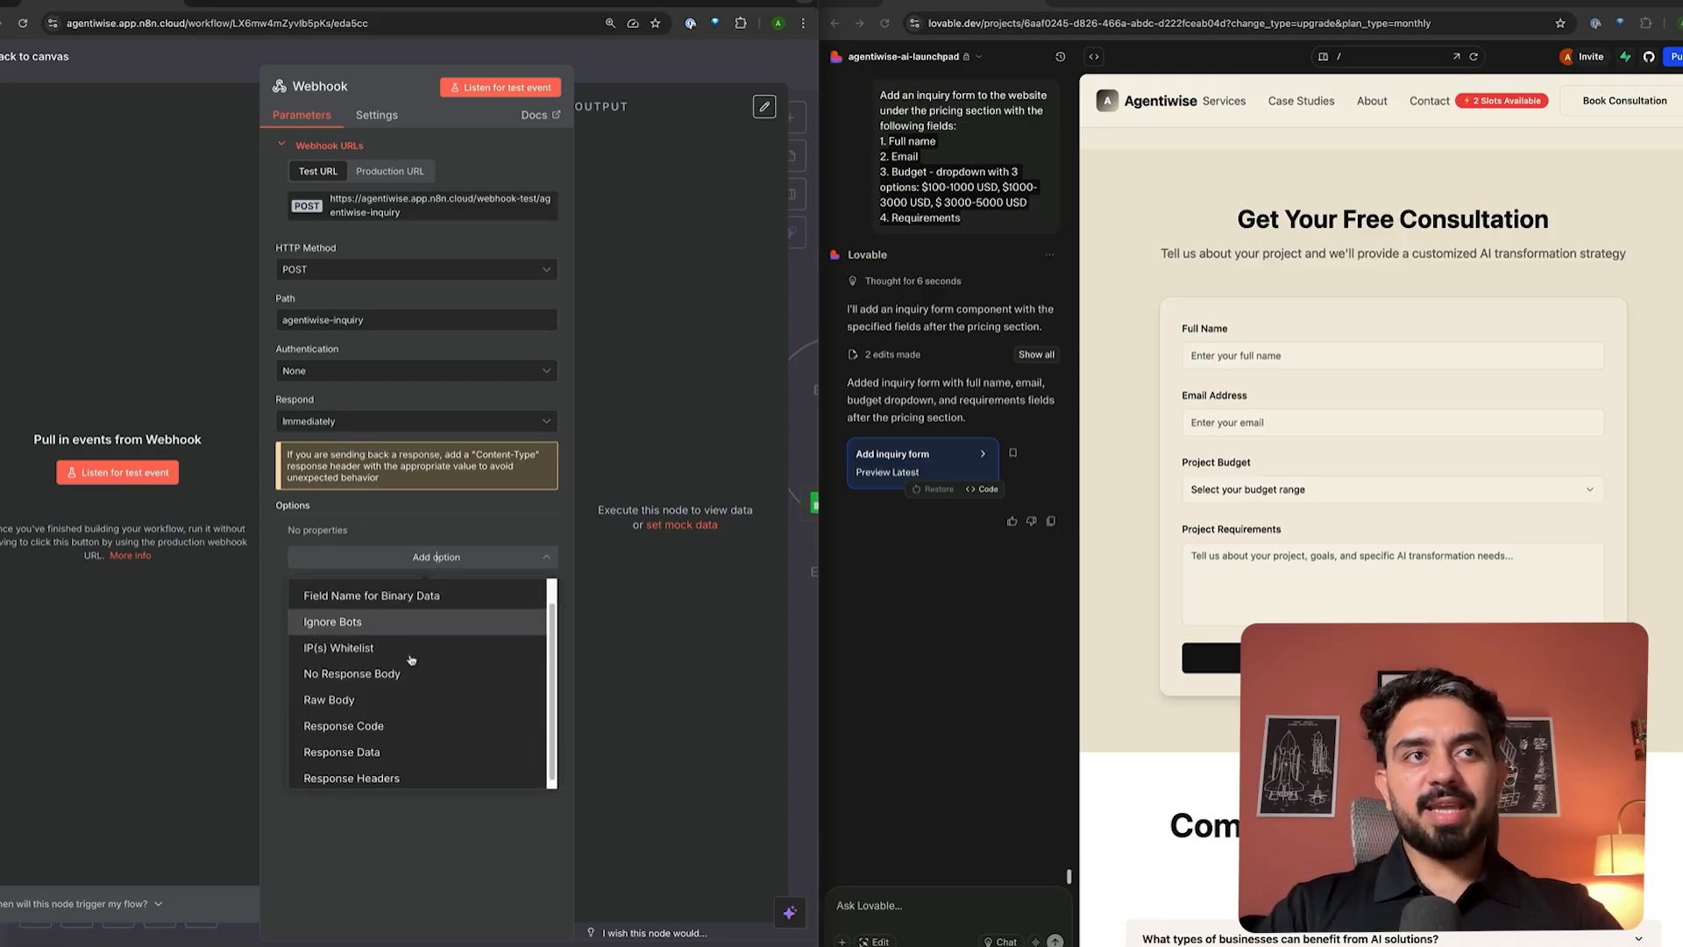
pyautogui.click(447, 845)
pyautogui.click(637, 83)
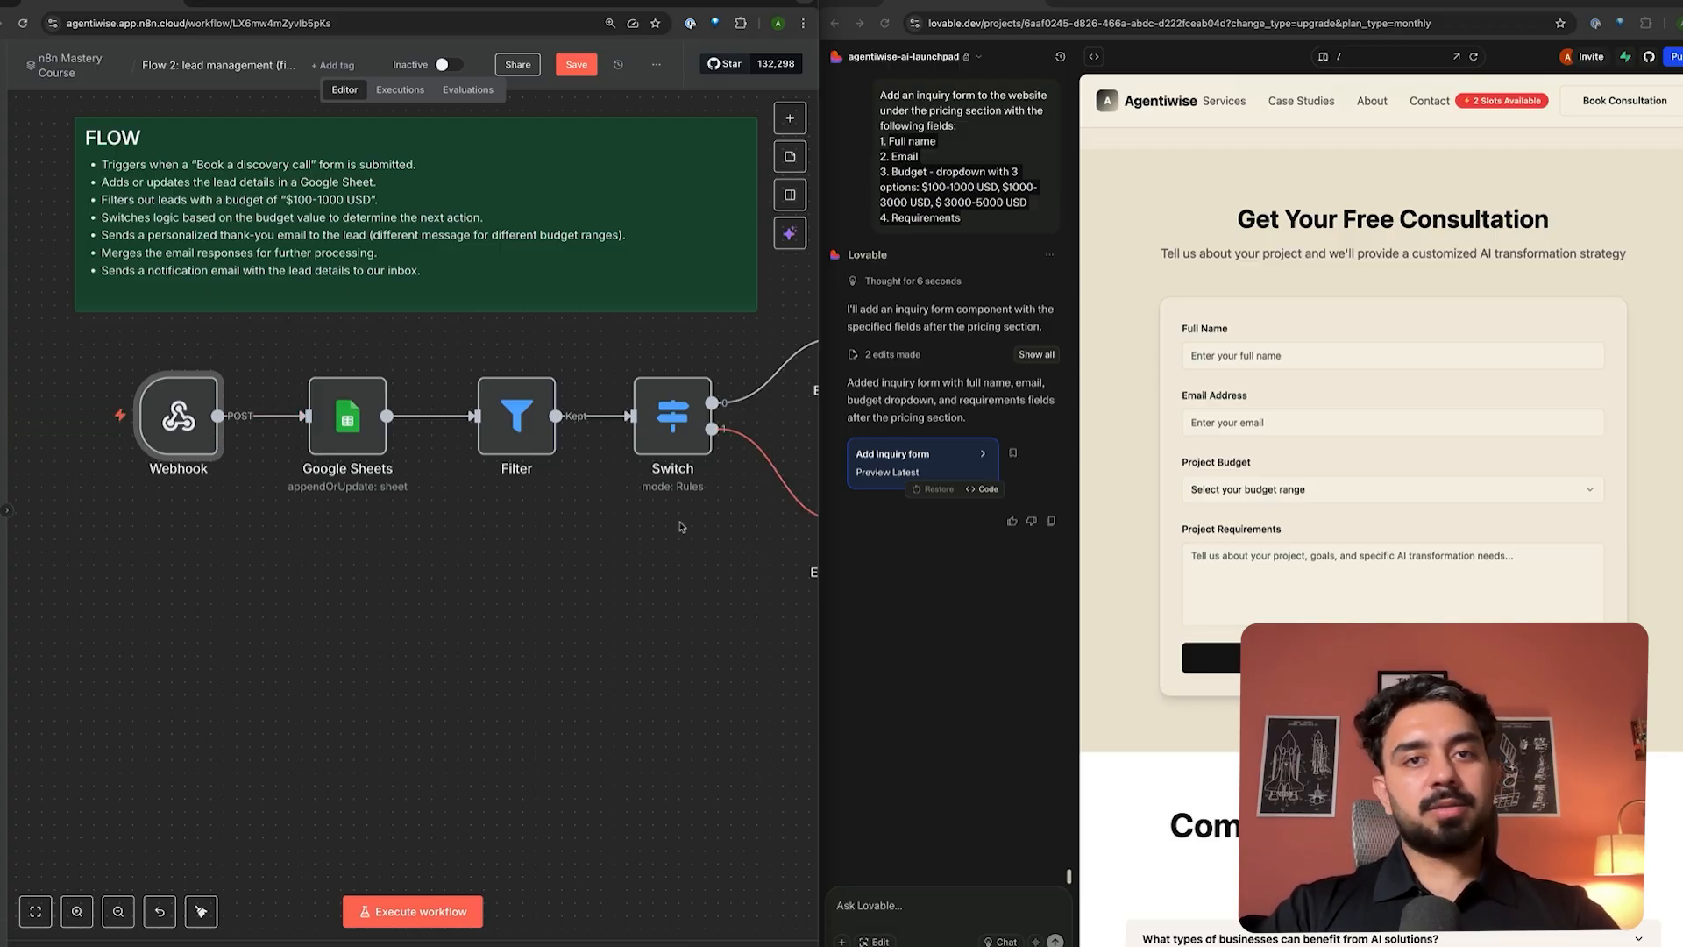
# - Draft a prompt making the lead inquiry form POST to the automation webhook without waiting for a response
pyautogui.click(892, 903)
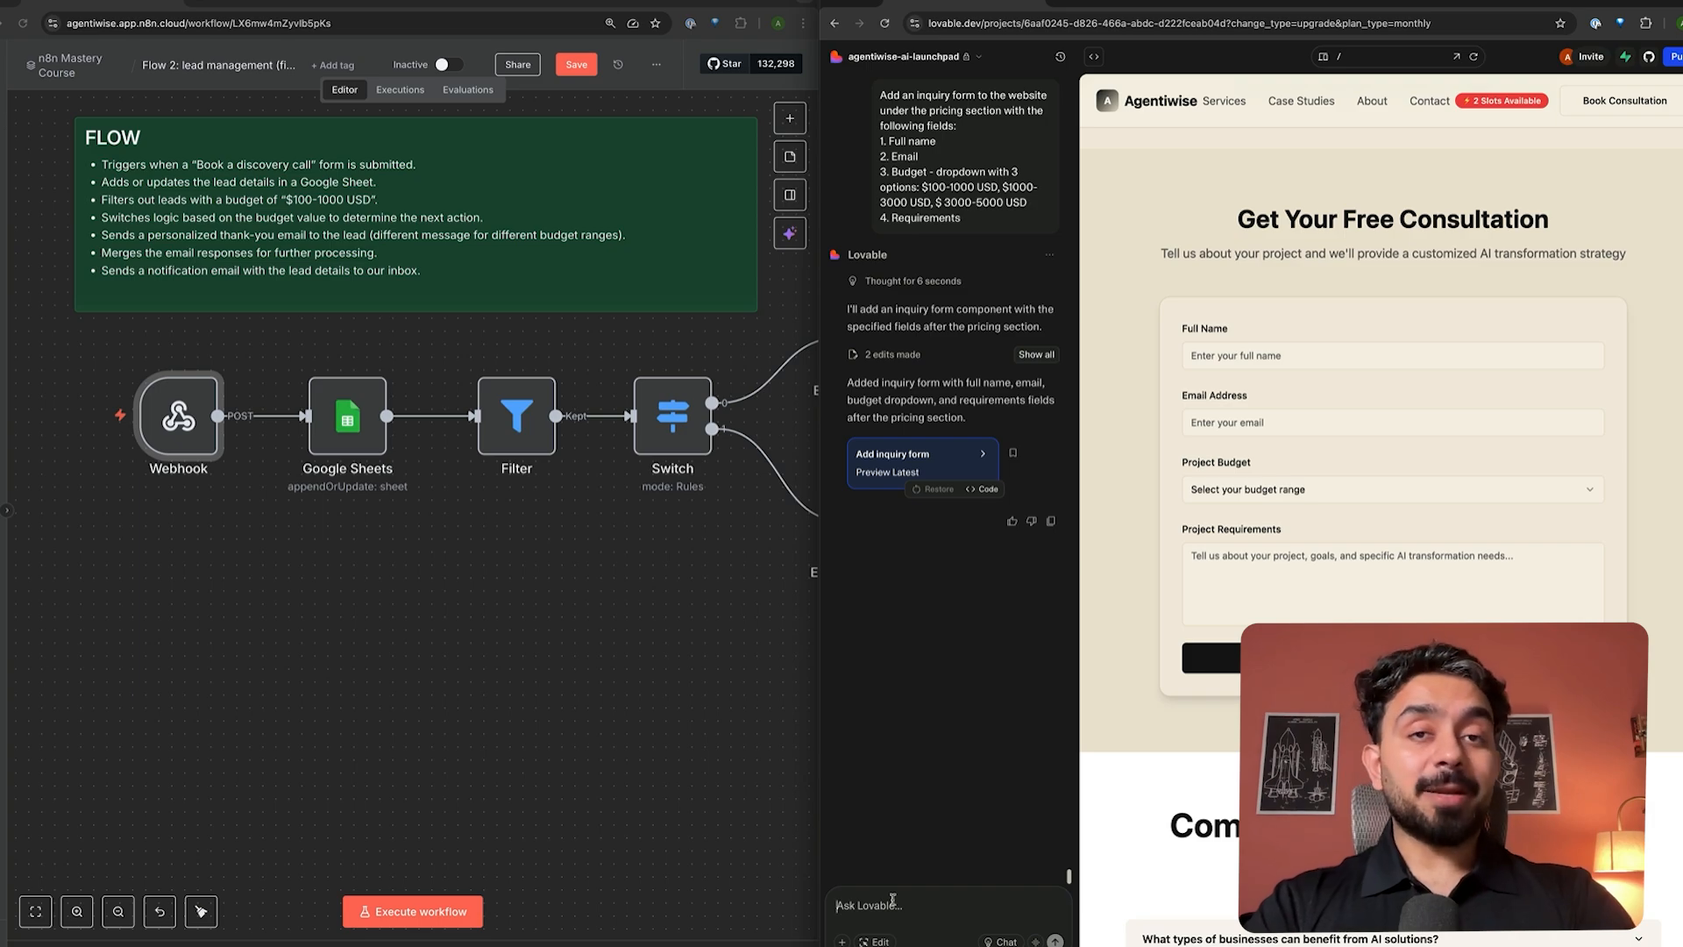
pyautogui.write('configure the ')
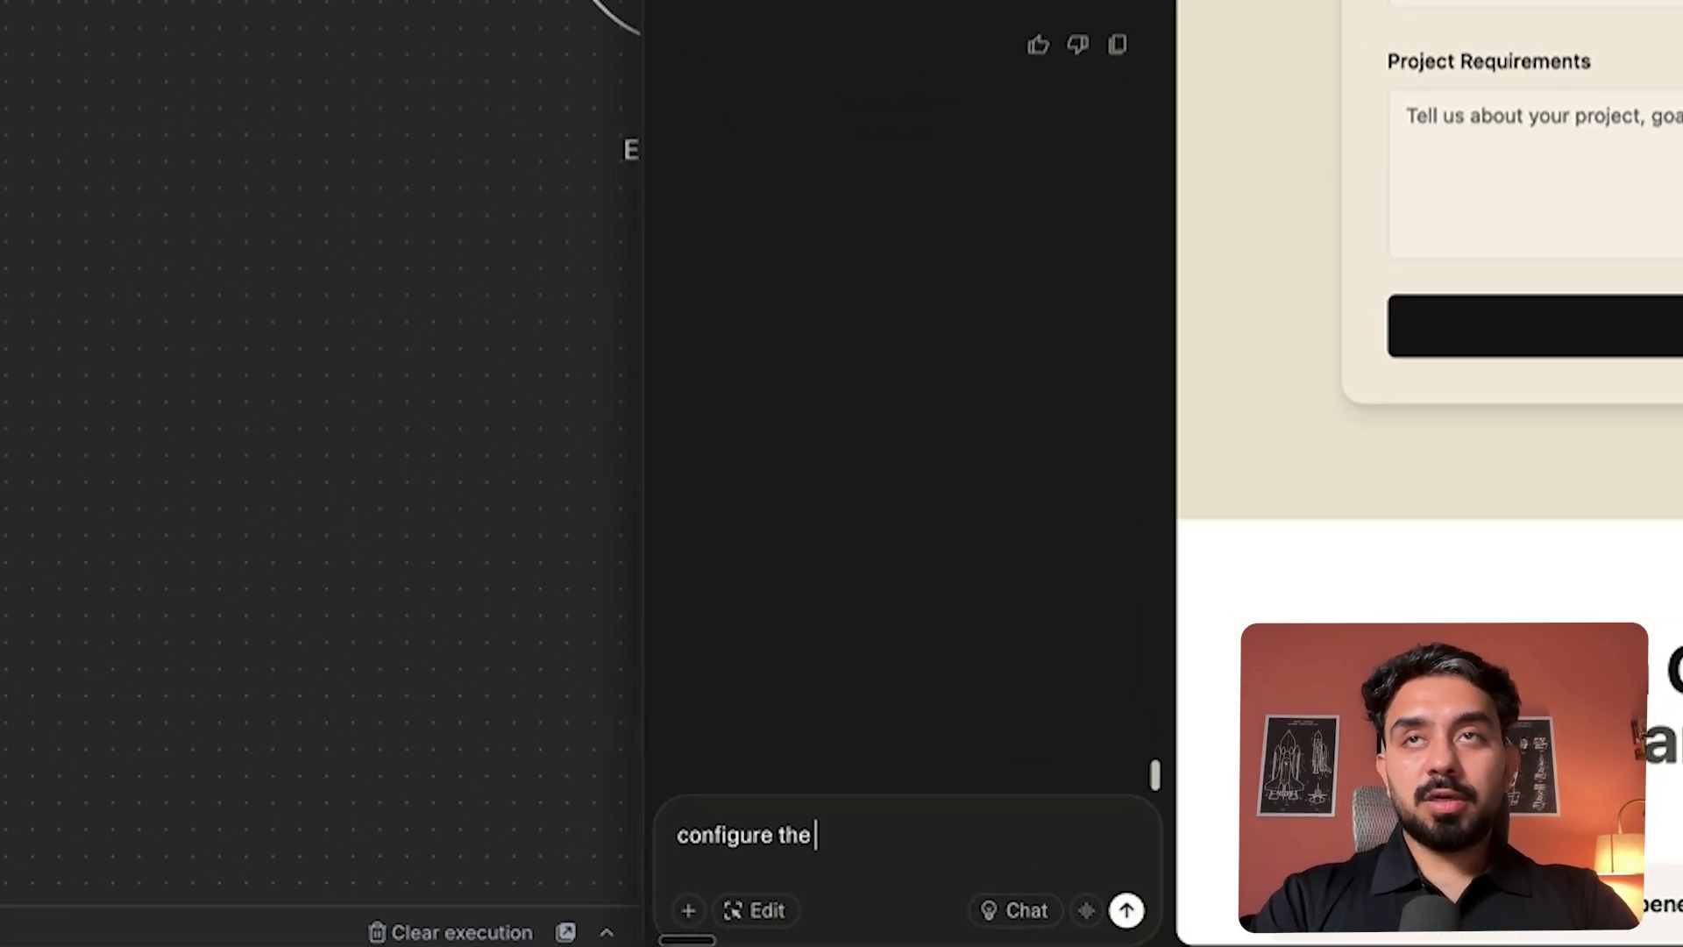
pyautogui.write('lead inq')
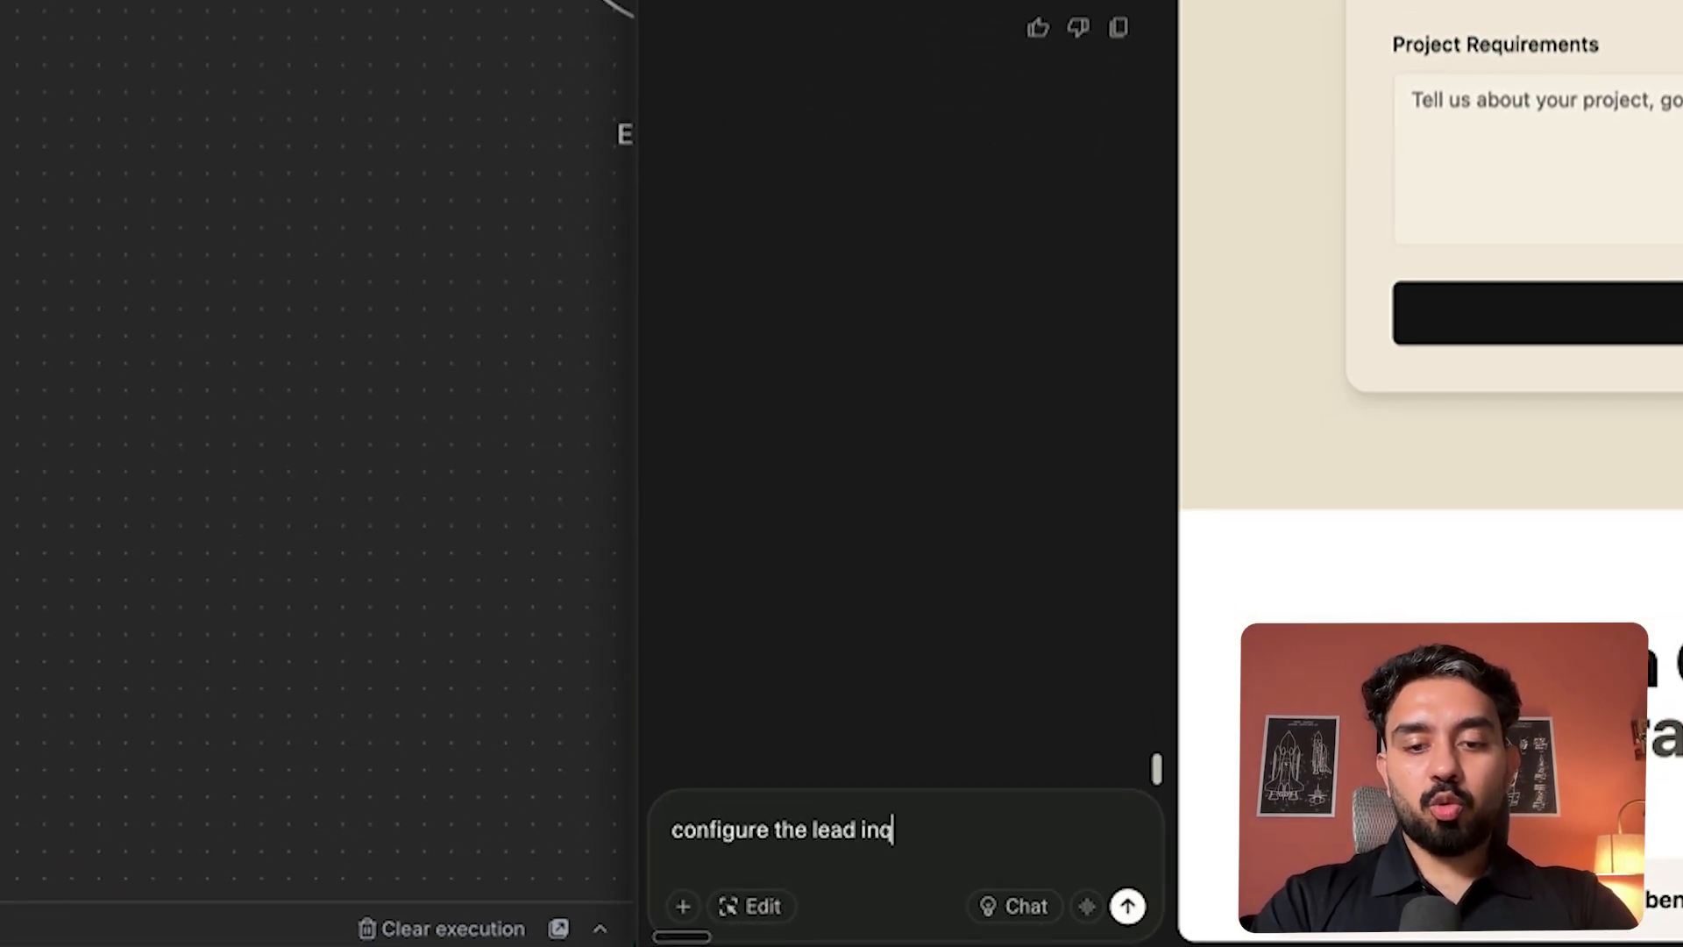
pyautogui.write('uiry form')
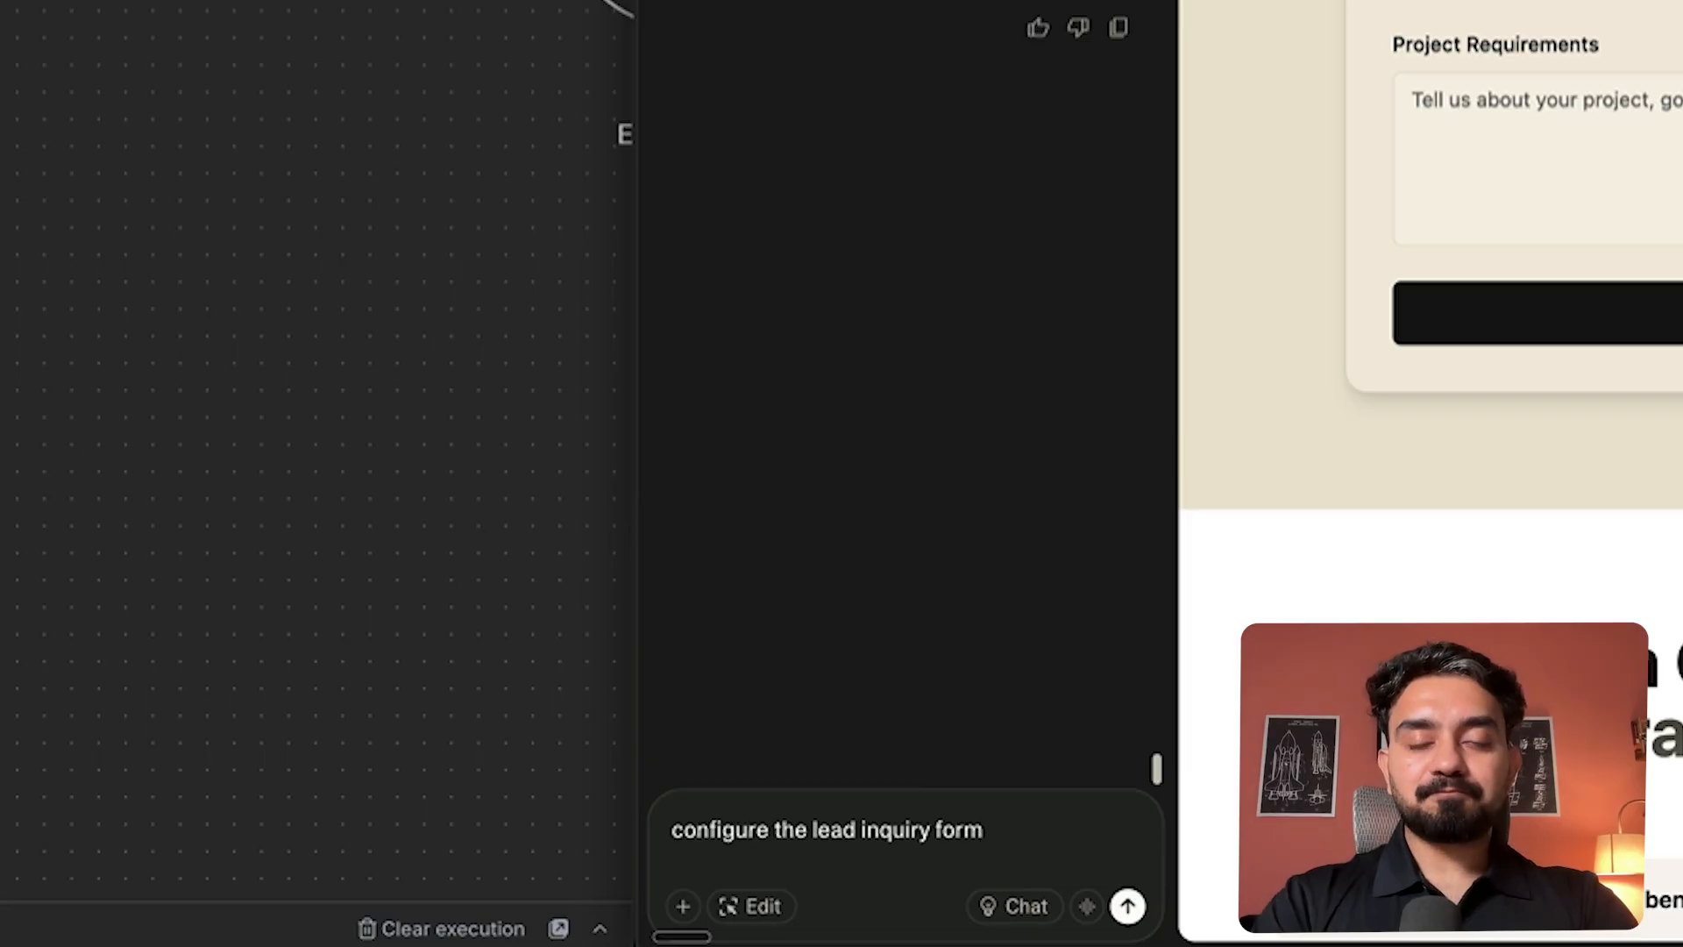
pyautogui.write(' to send a')
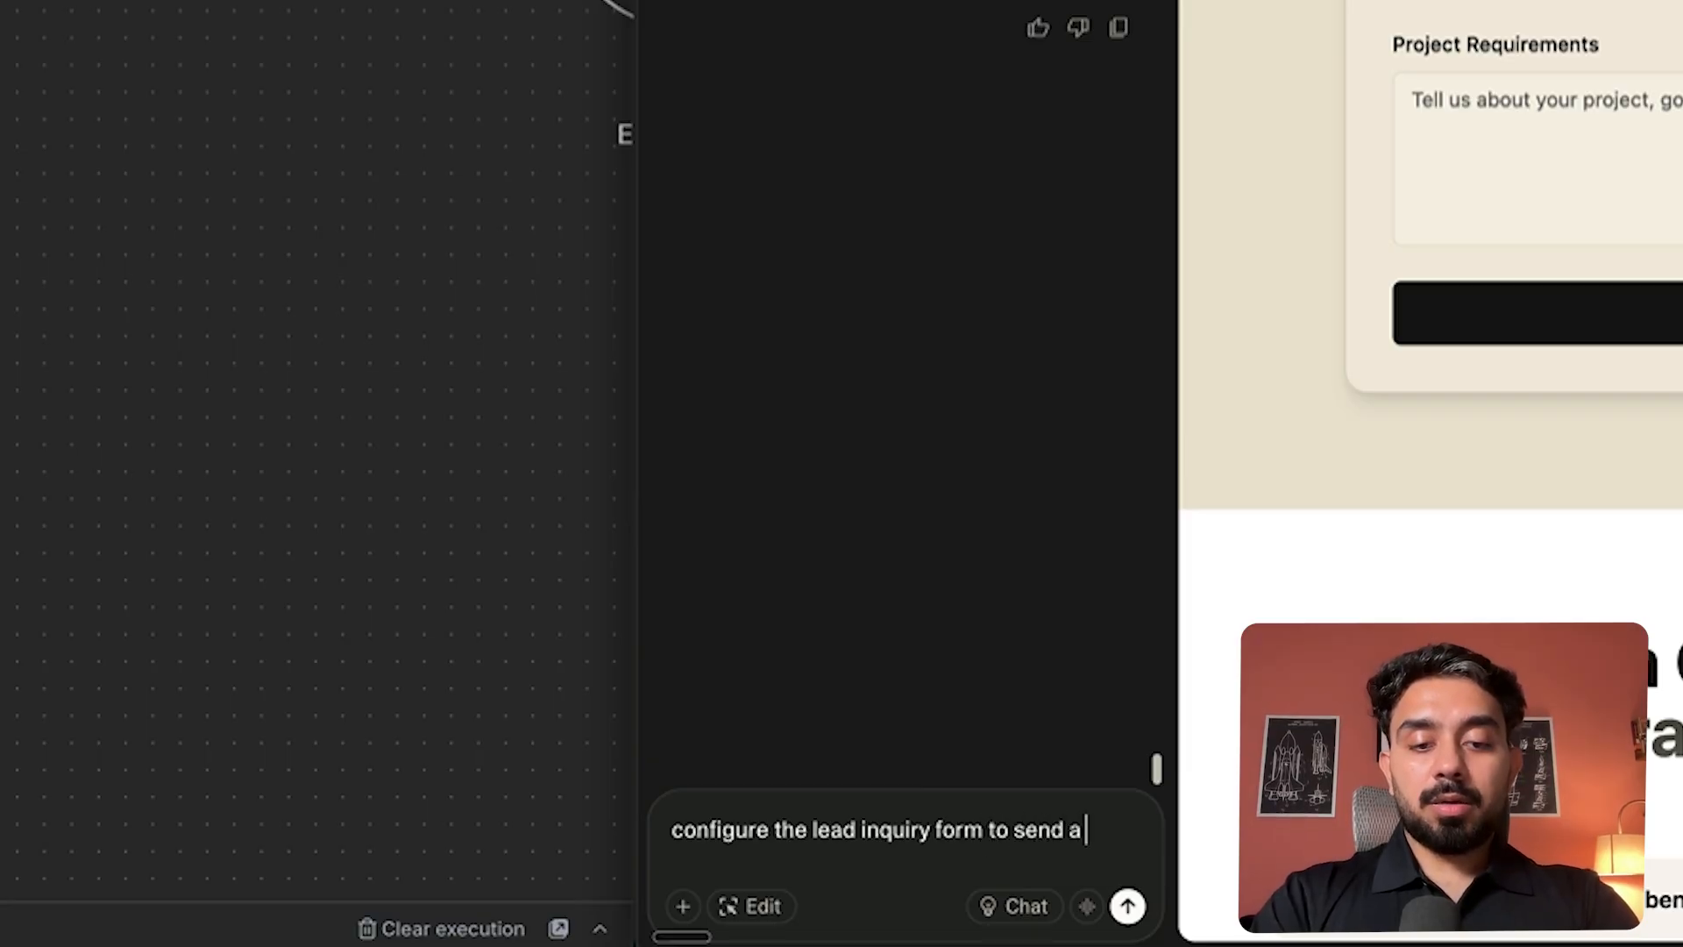
pyautogui.write(' POST request to th')
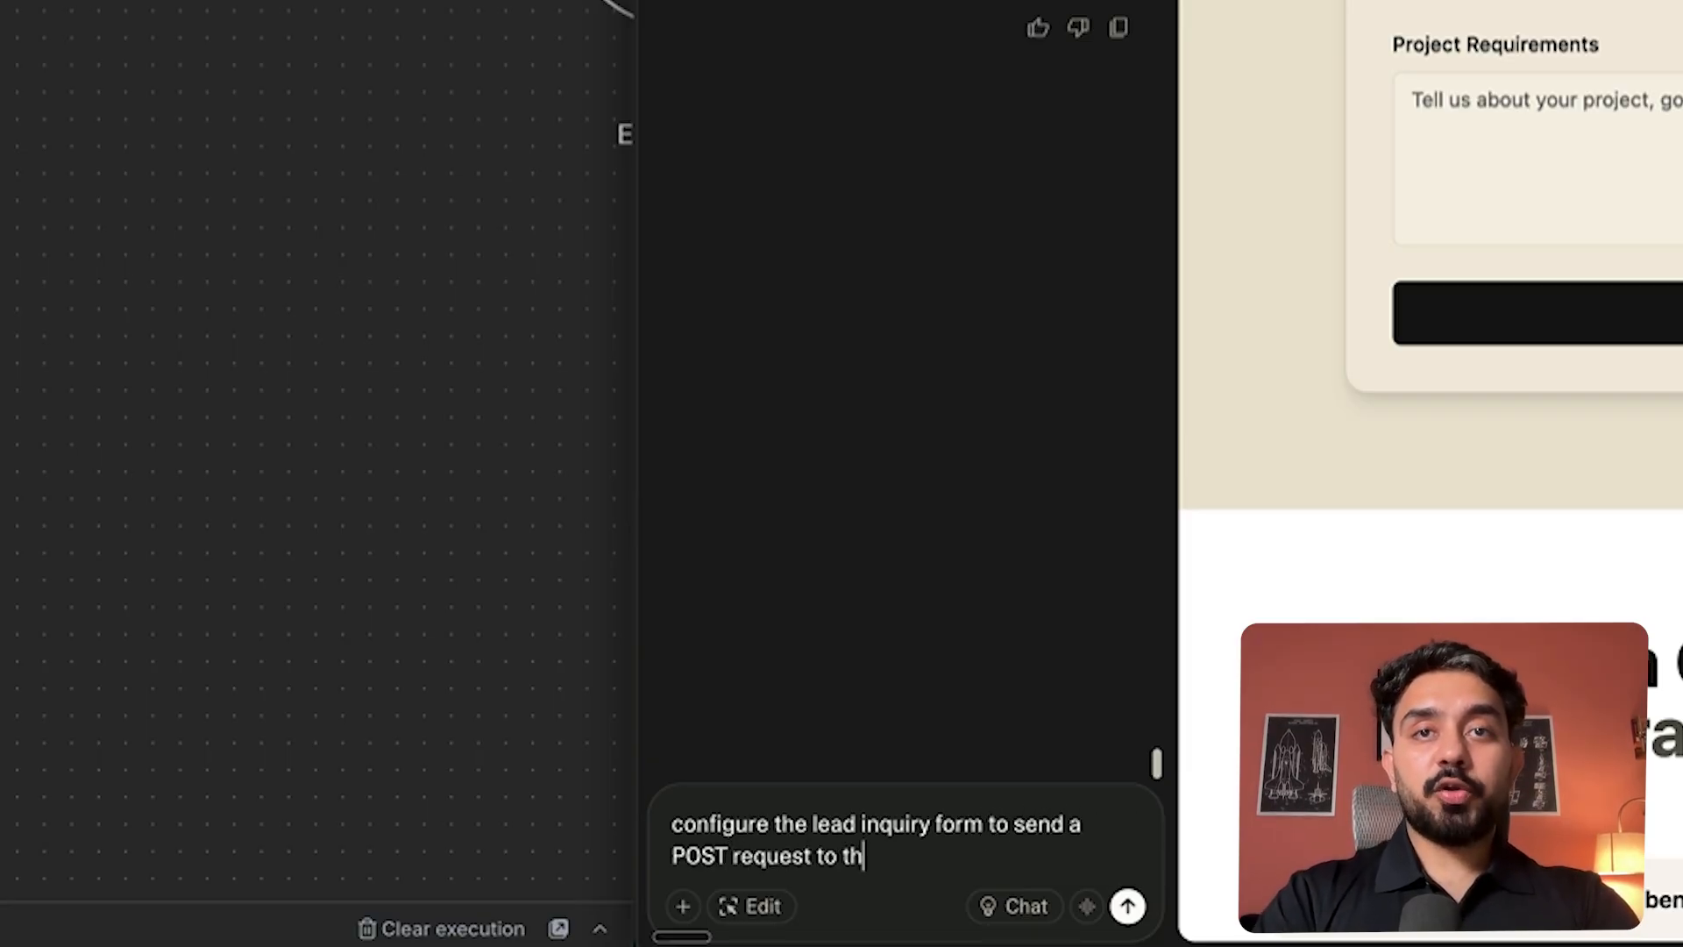
pyautogui.write(' e following url')
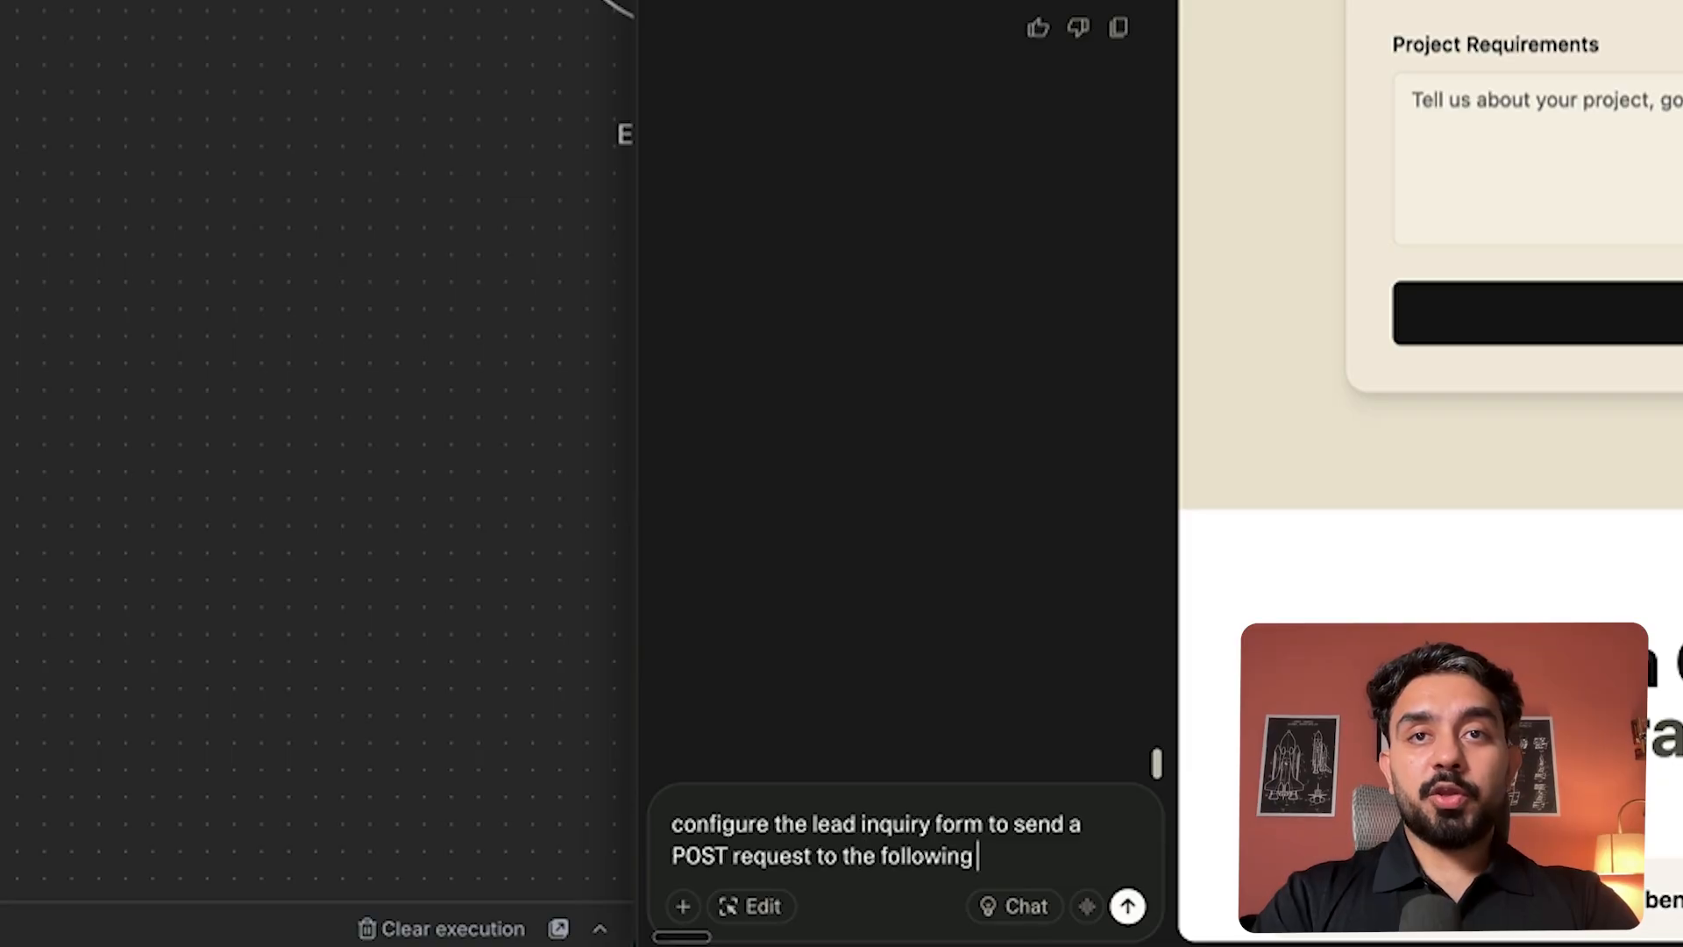
pyautogui.press('BackSpace')
pyautogui.press('BackSpace')
pyautogui.press('BackSpace')
pyautogui.write('we')
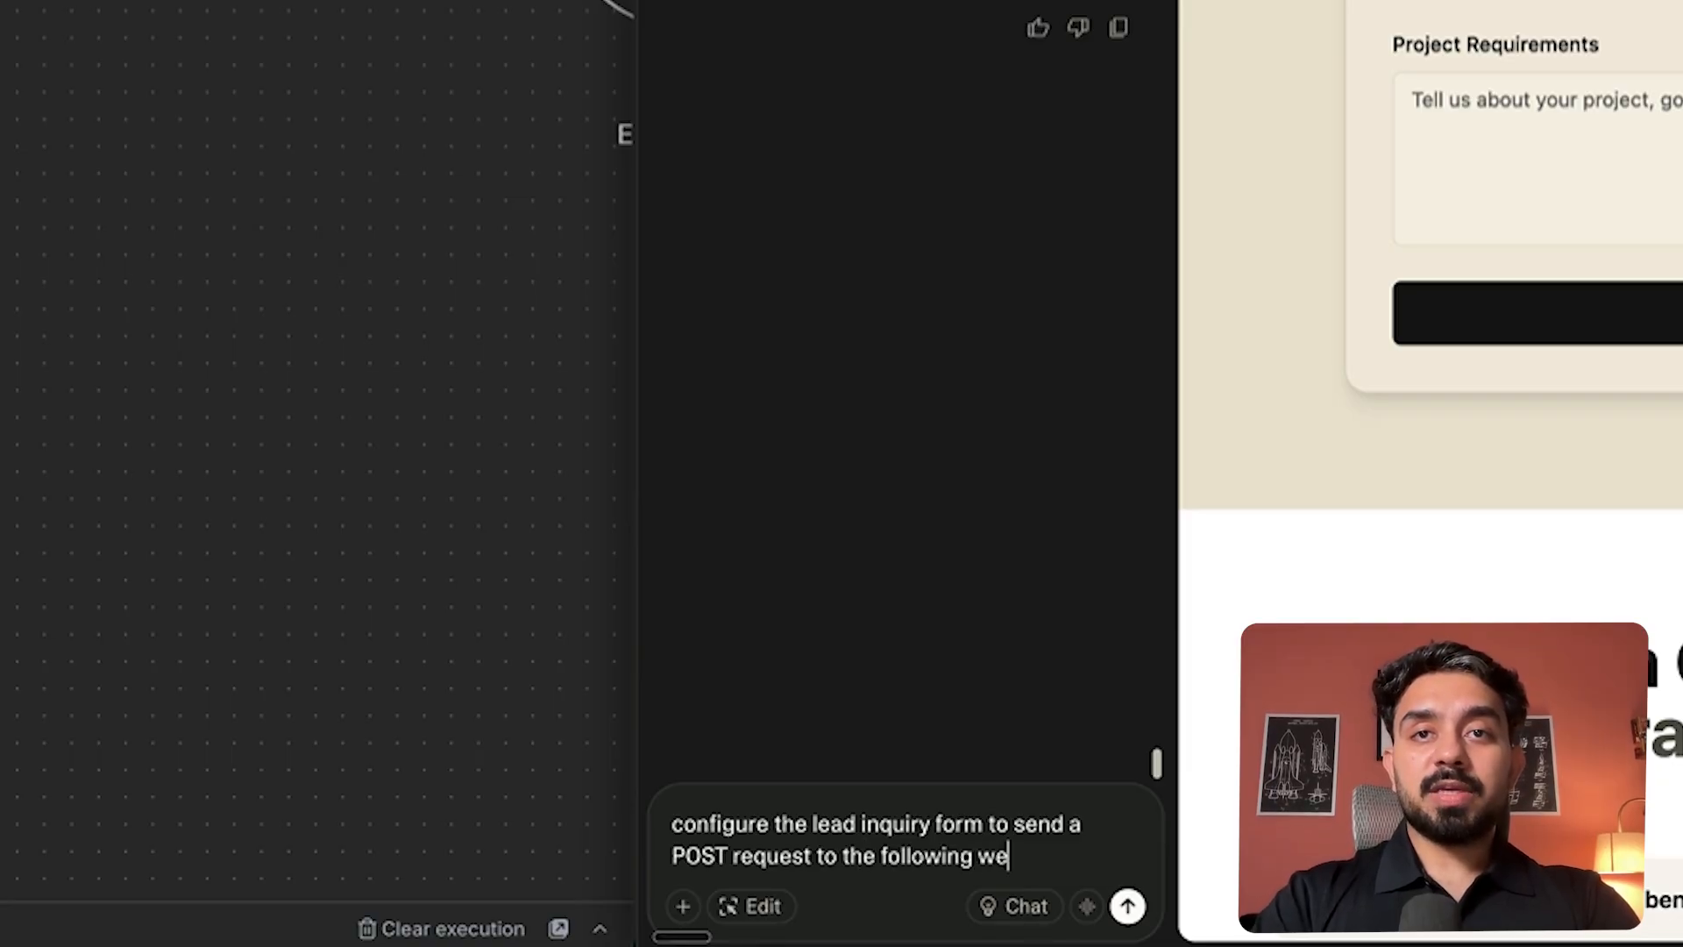
pyautogui.write('bhook')
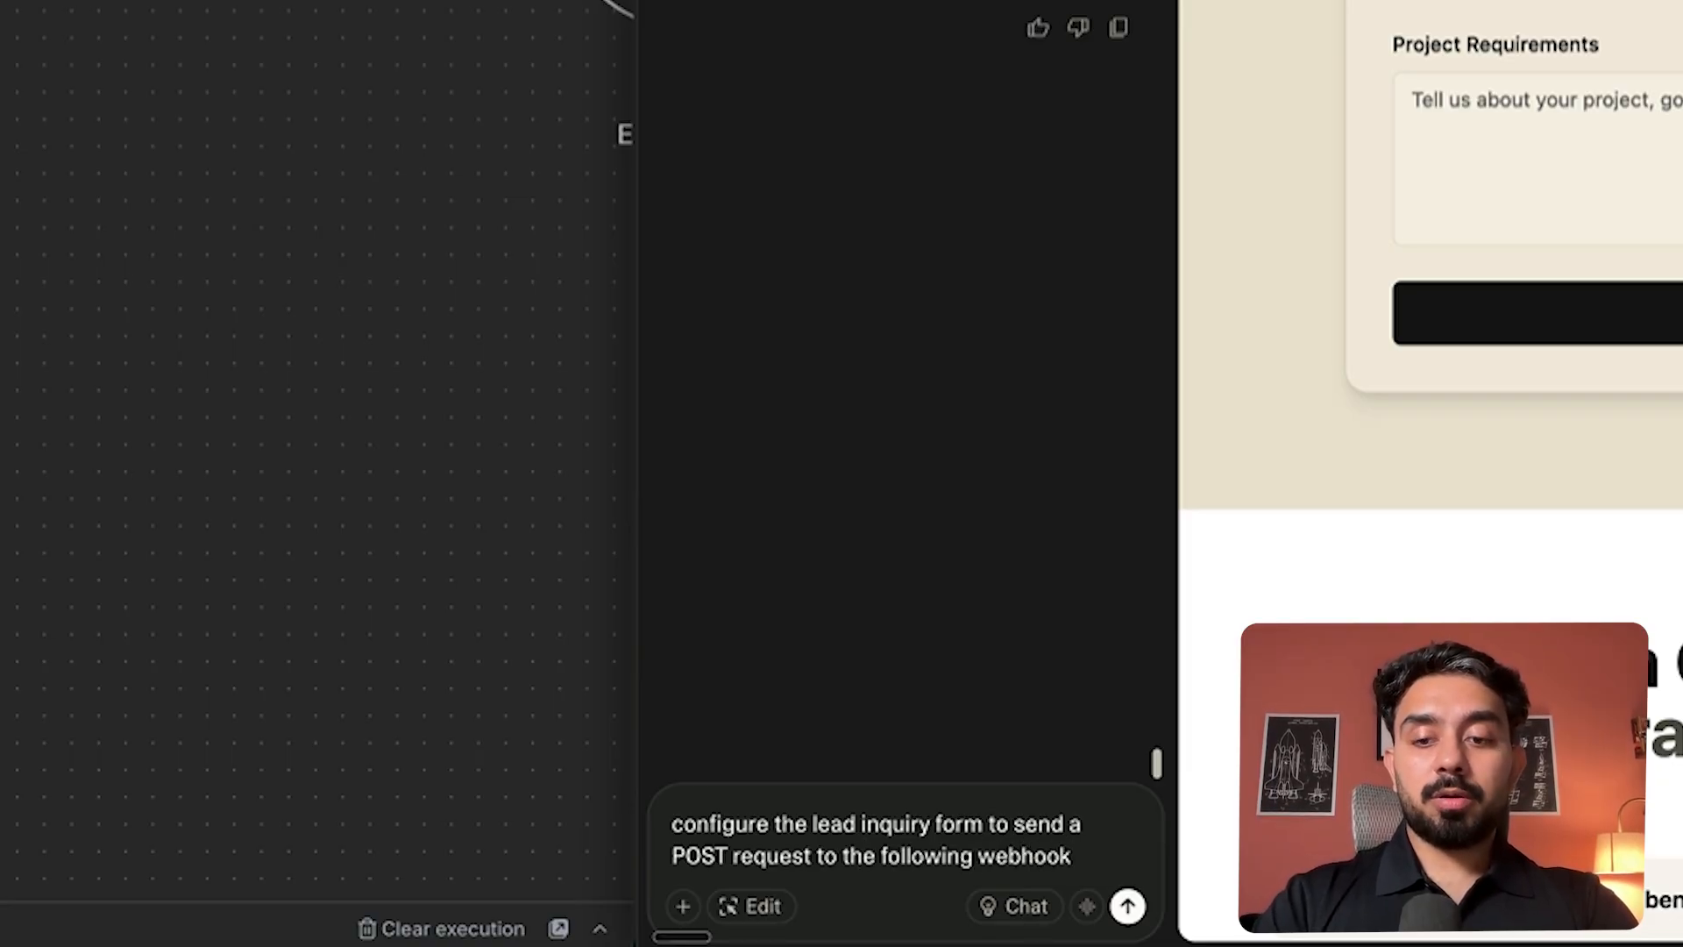
pyautogui.write(' which will f')
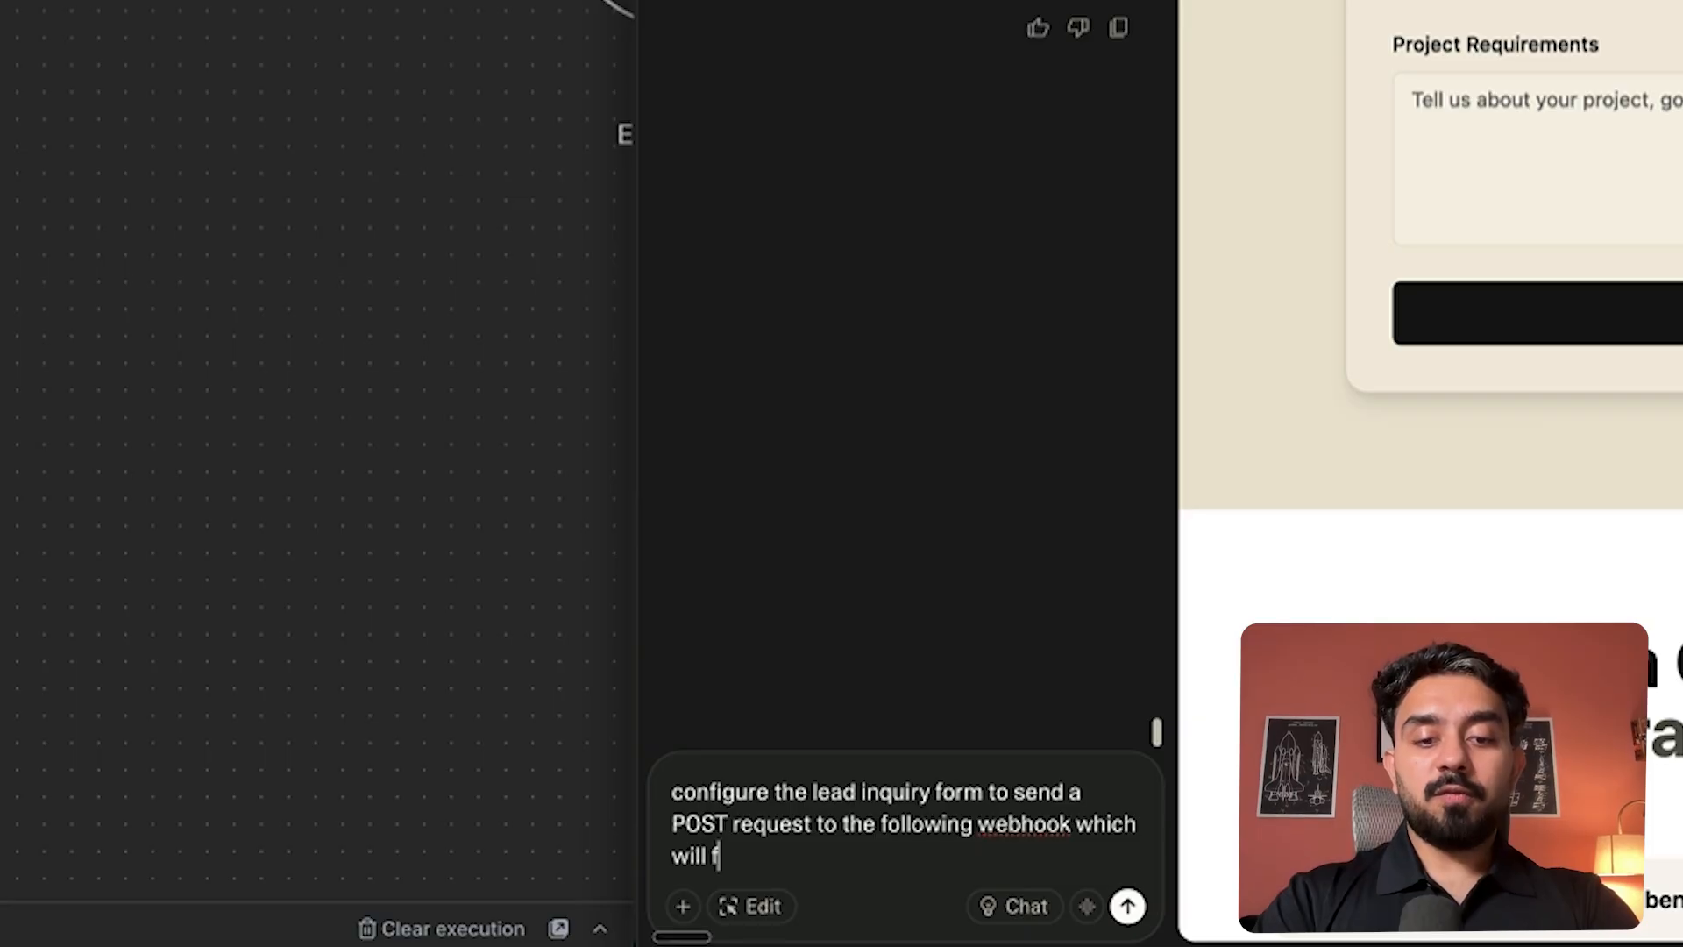
pyautogui.write('urther tri')
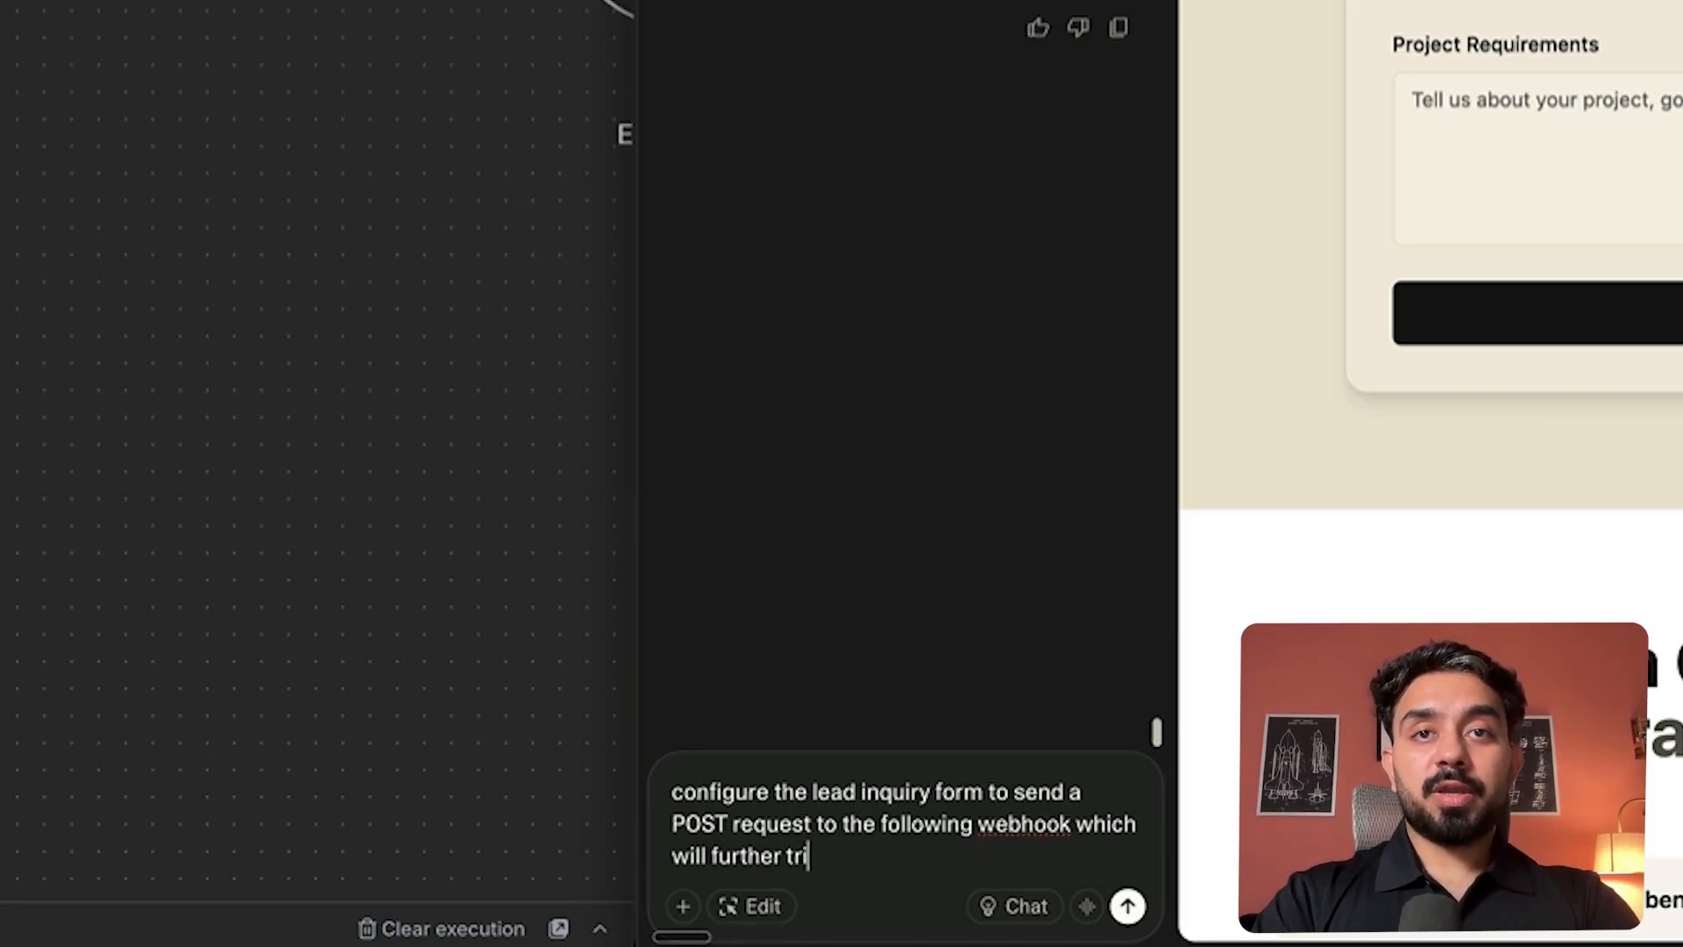
pyautogui.write('gger an a')
pyautogui.write('utomation to s')
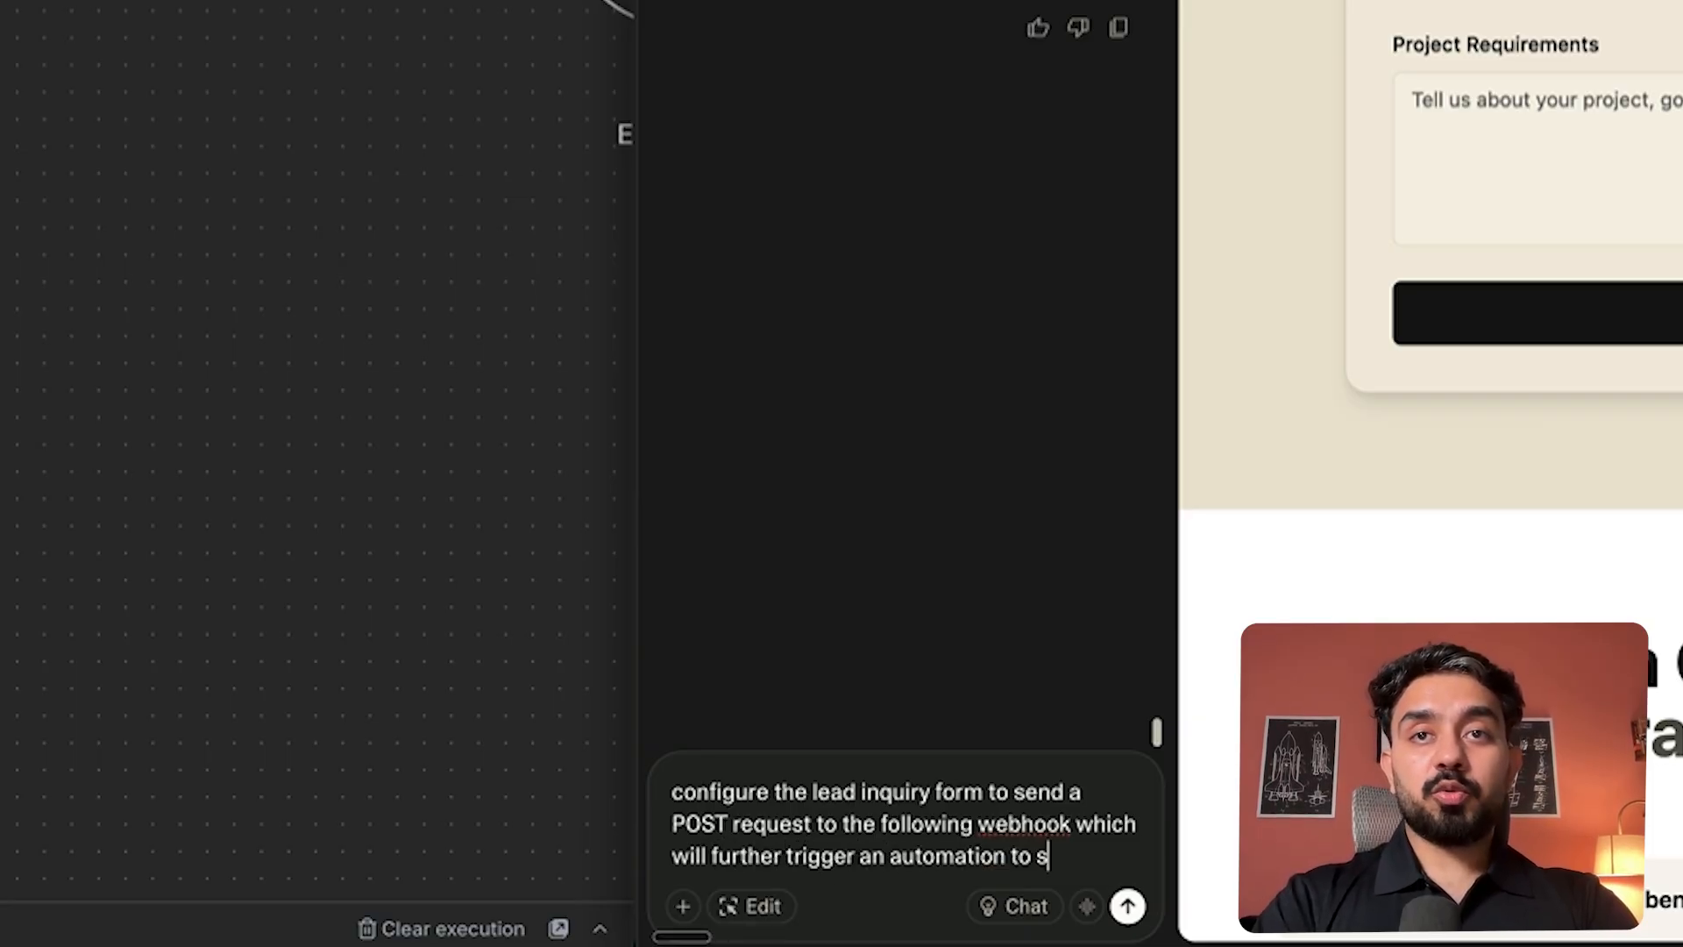
pyautogui.press('BackSpace')
pyautogui.write('store all')
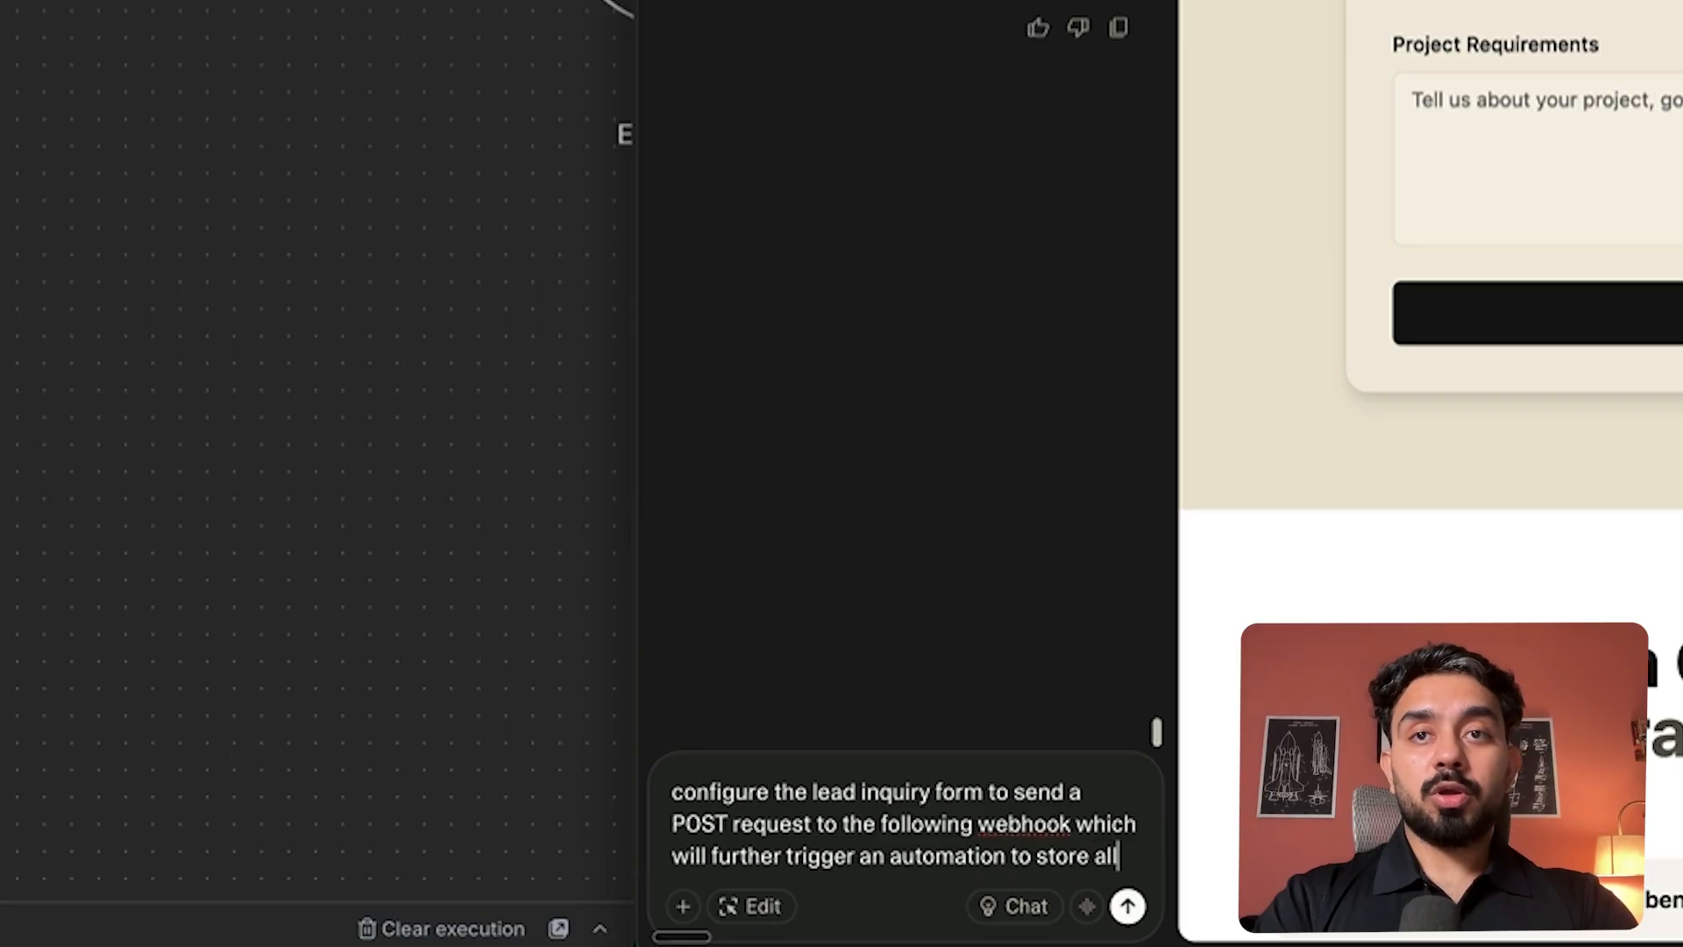
pyautogui.write(' the required details:')
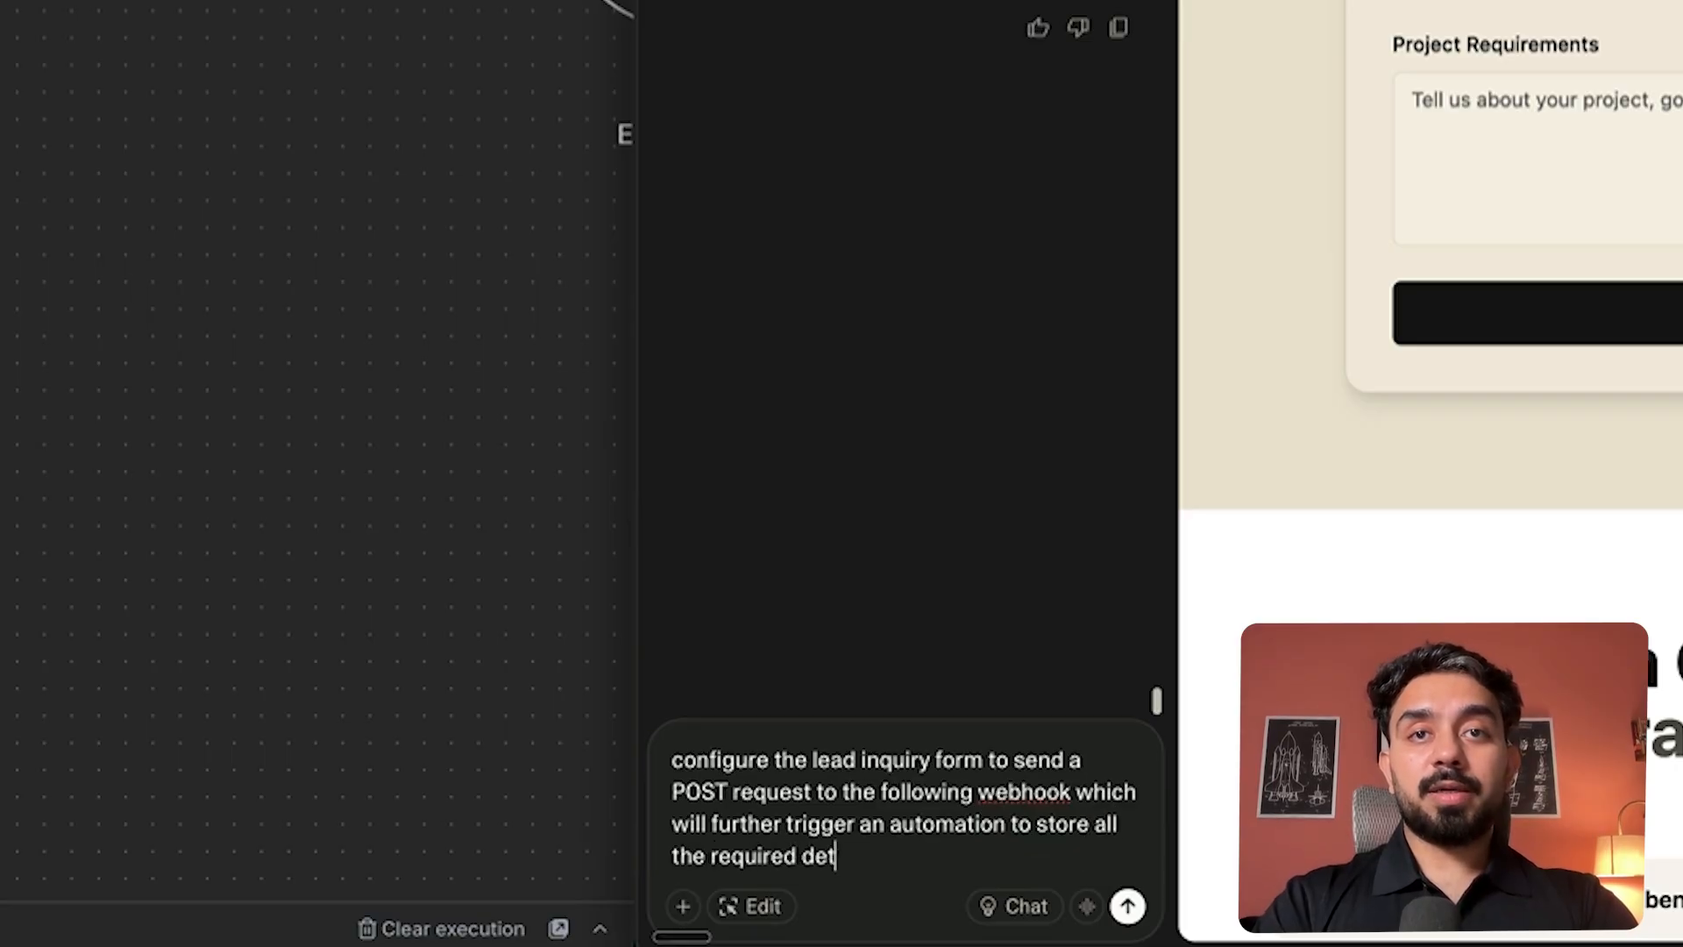
pyautogui.hotkey('shift', 'Return')
pyautogui.hotkey('shift', 'Return')
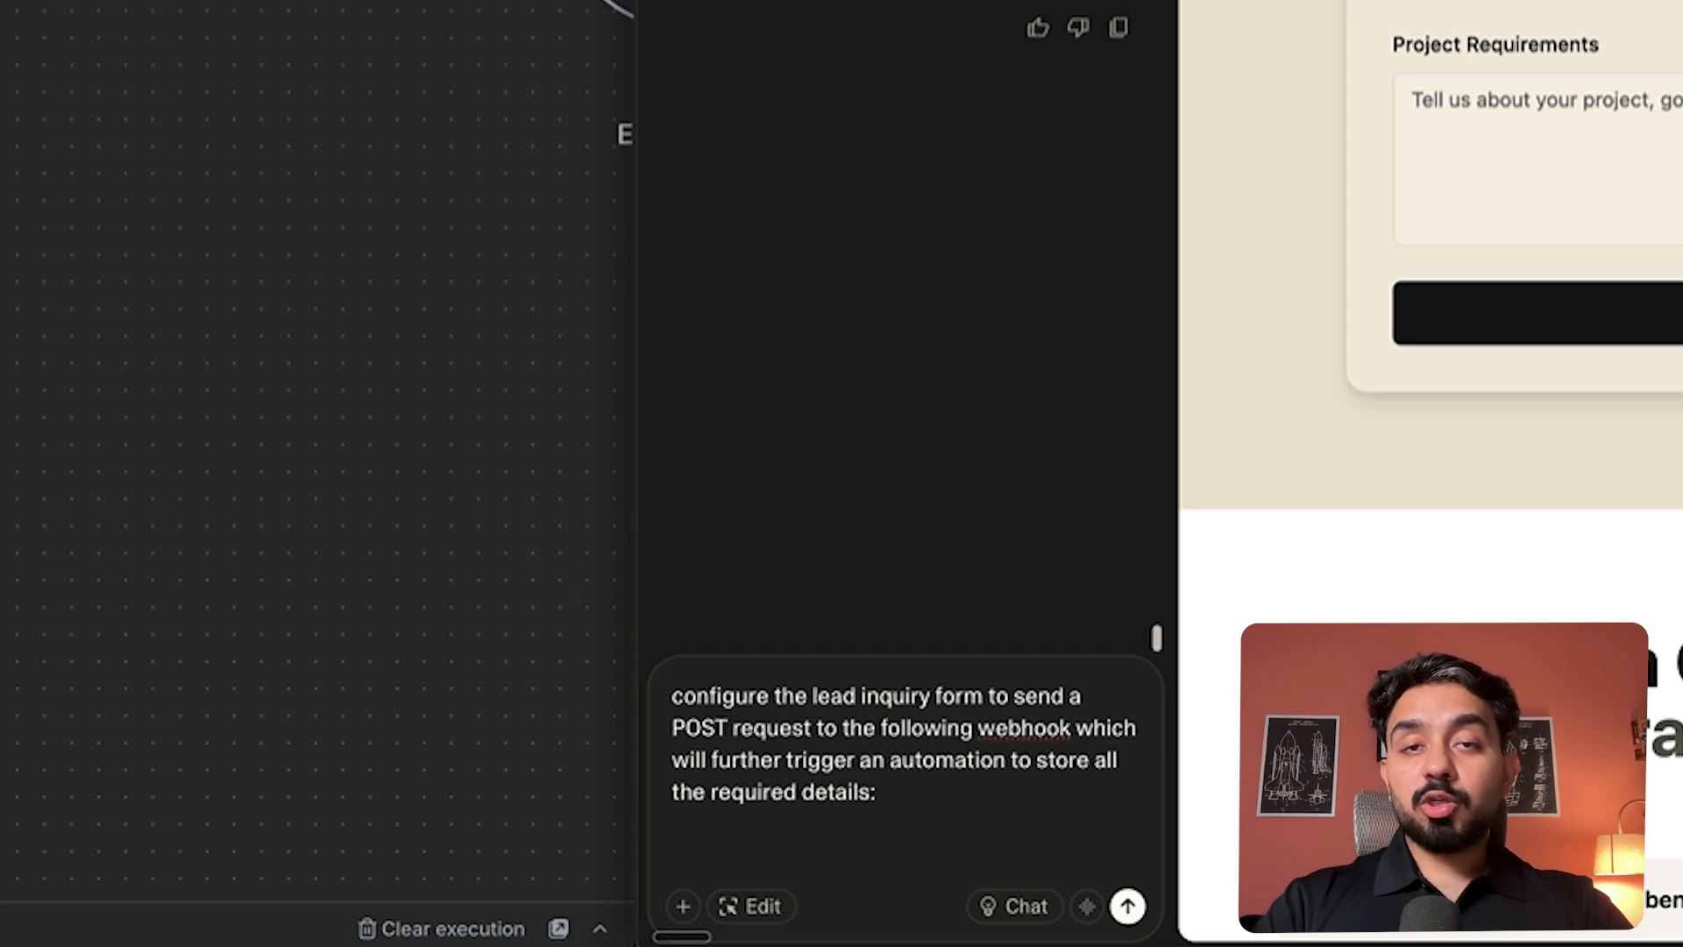
pyautogui.press('BackSpace')
pyautogui.press('BackSpace')
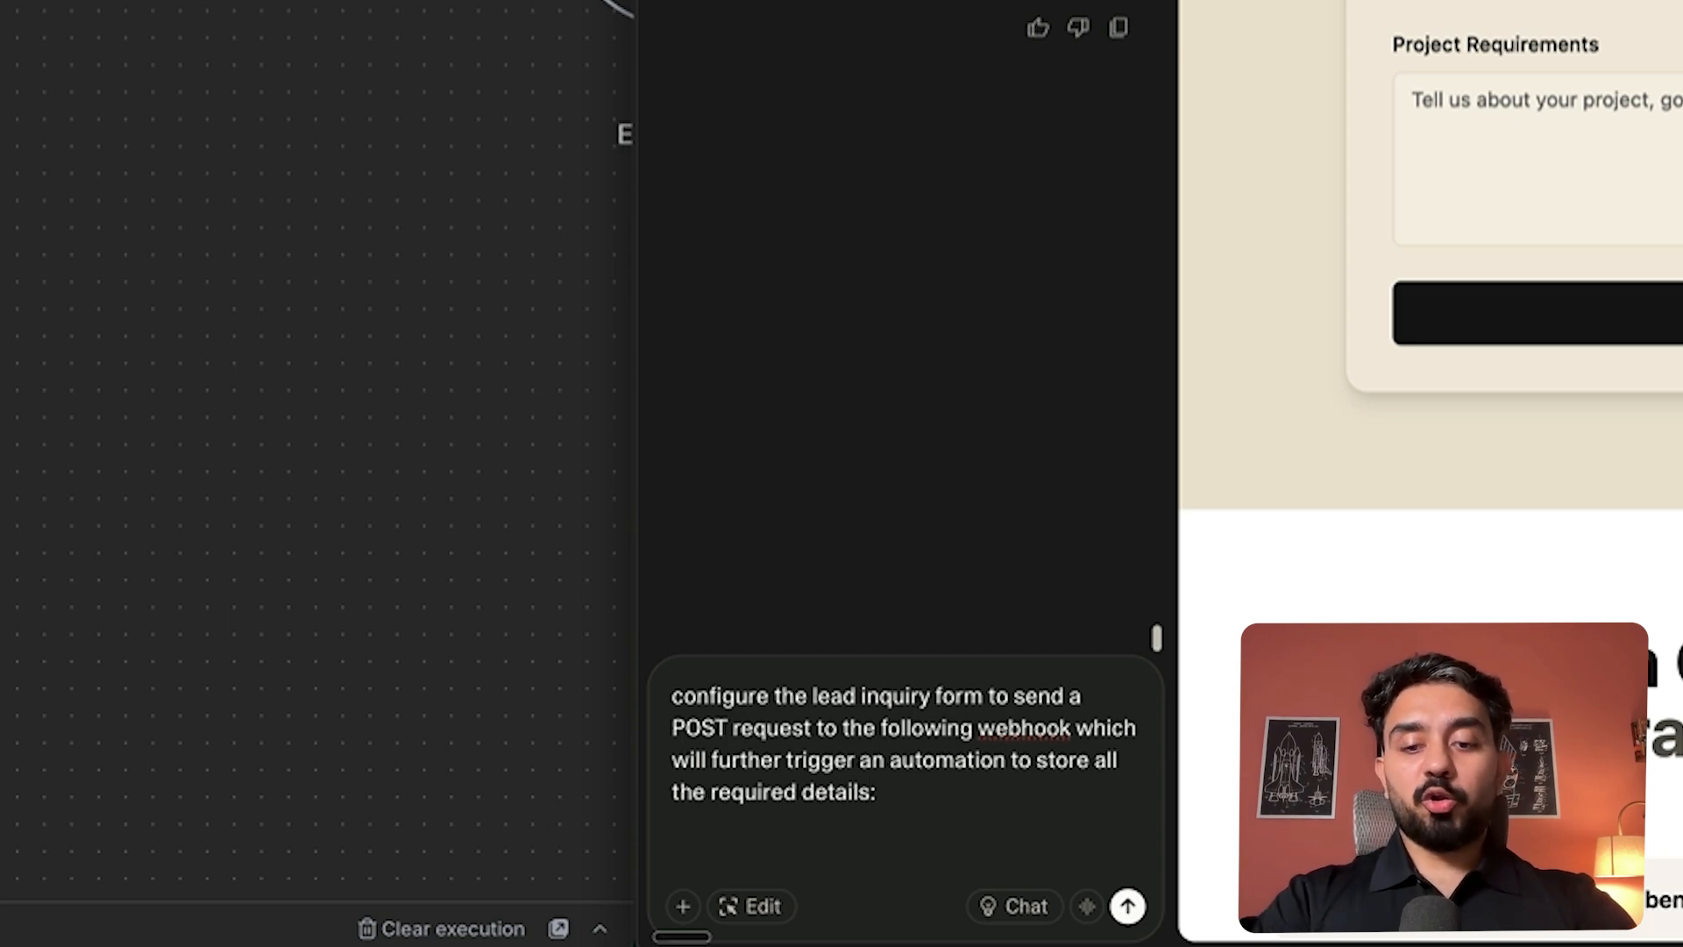
pyautogui.write(', ')
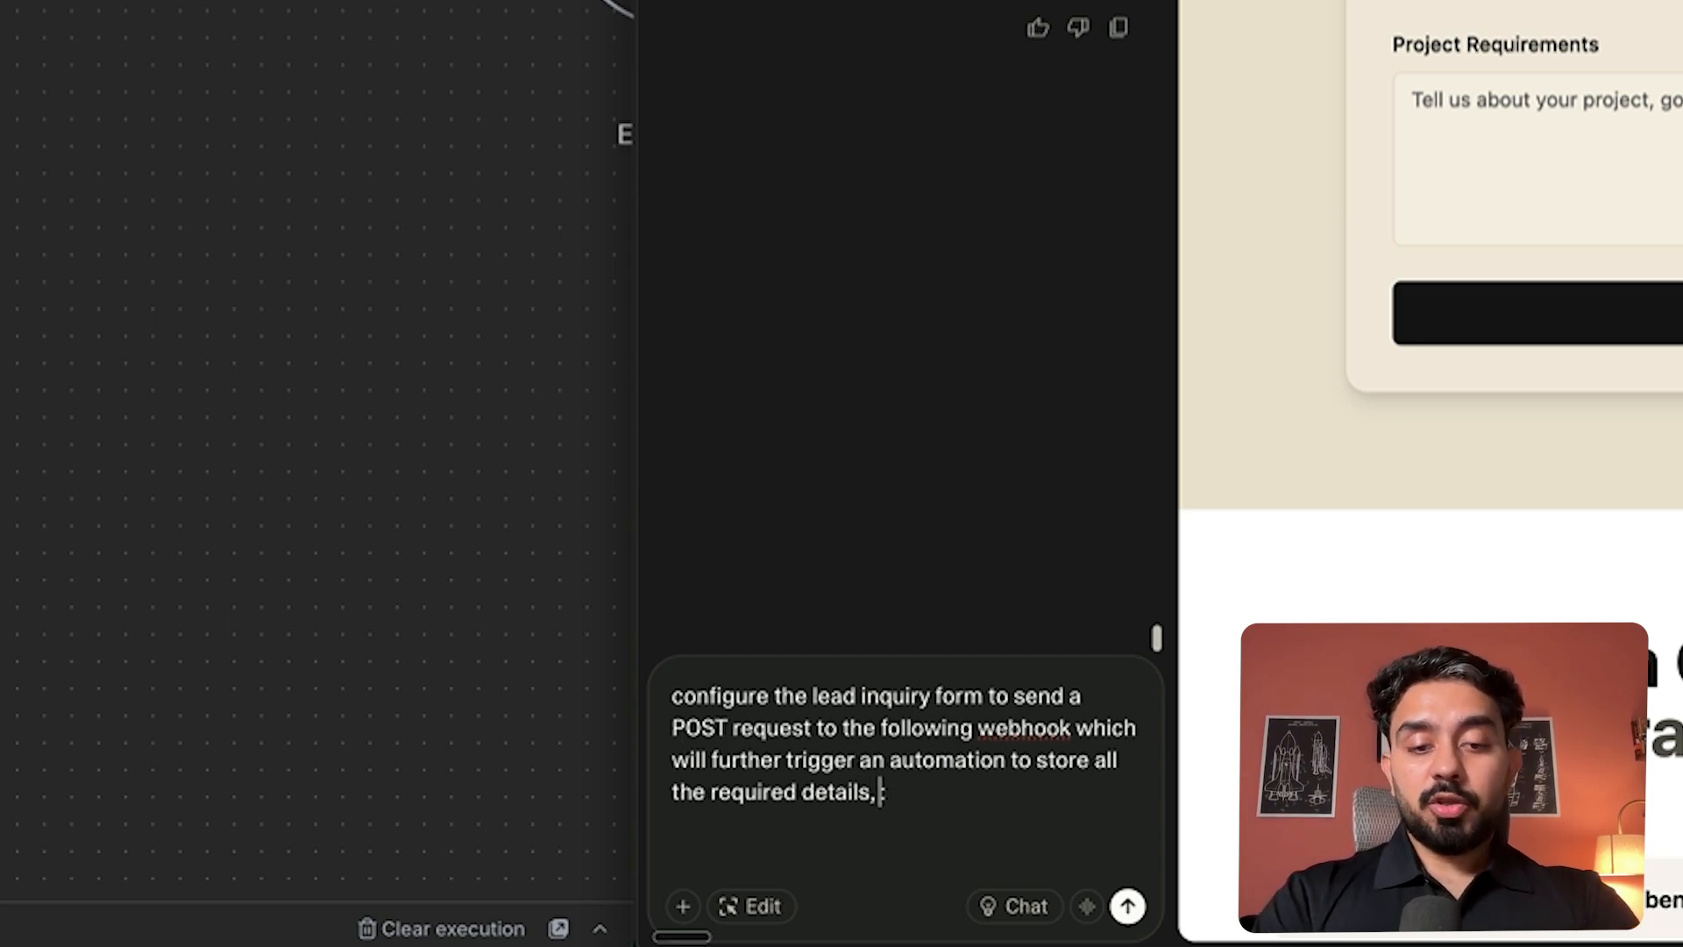
pyautogui.write("you don't ")
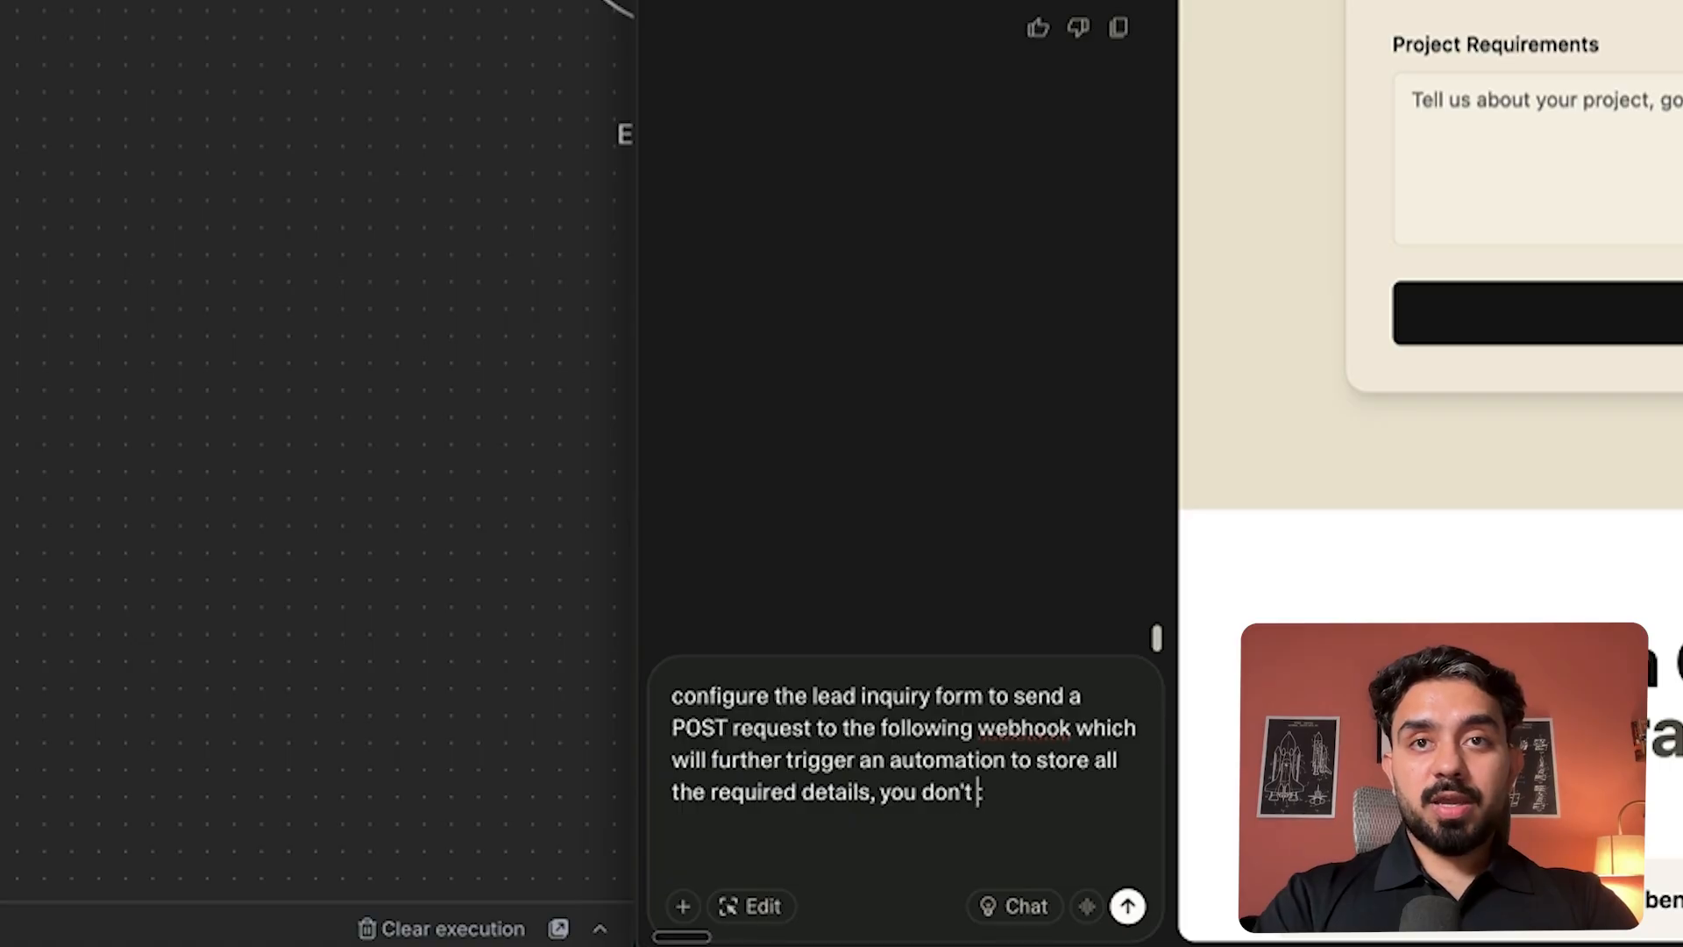
pyautogui.write('have to wa')
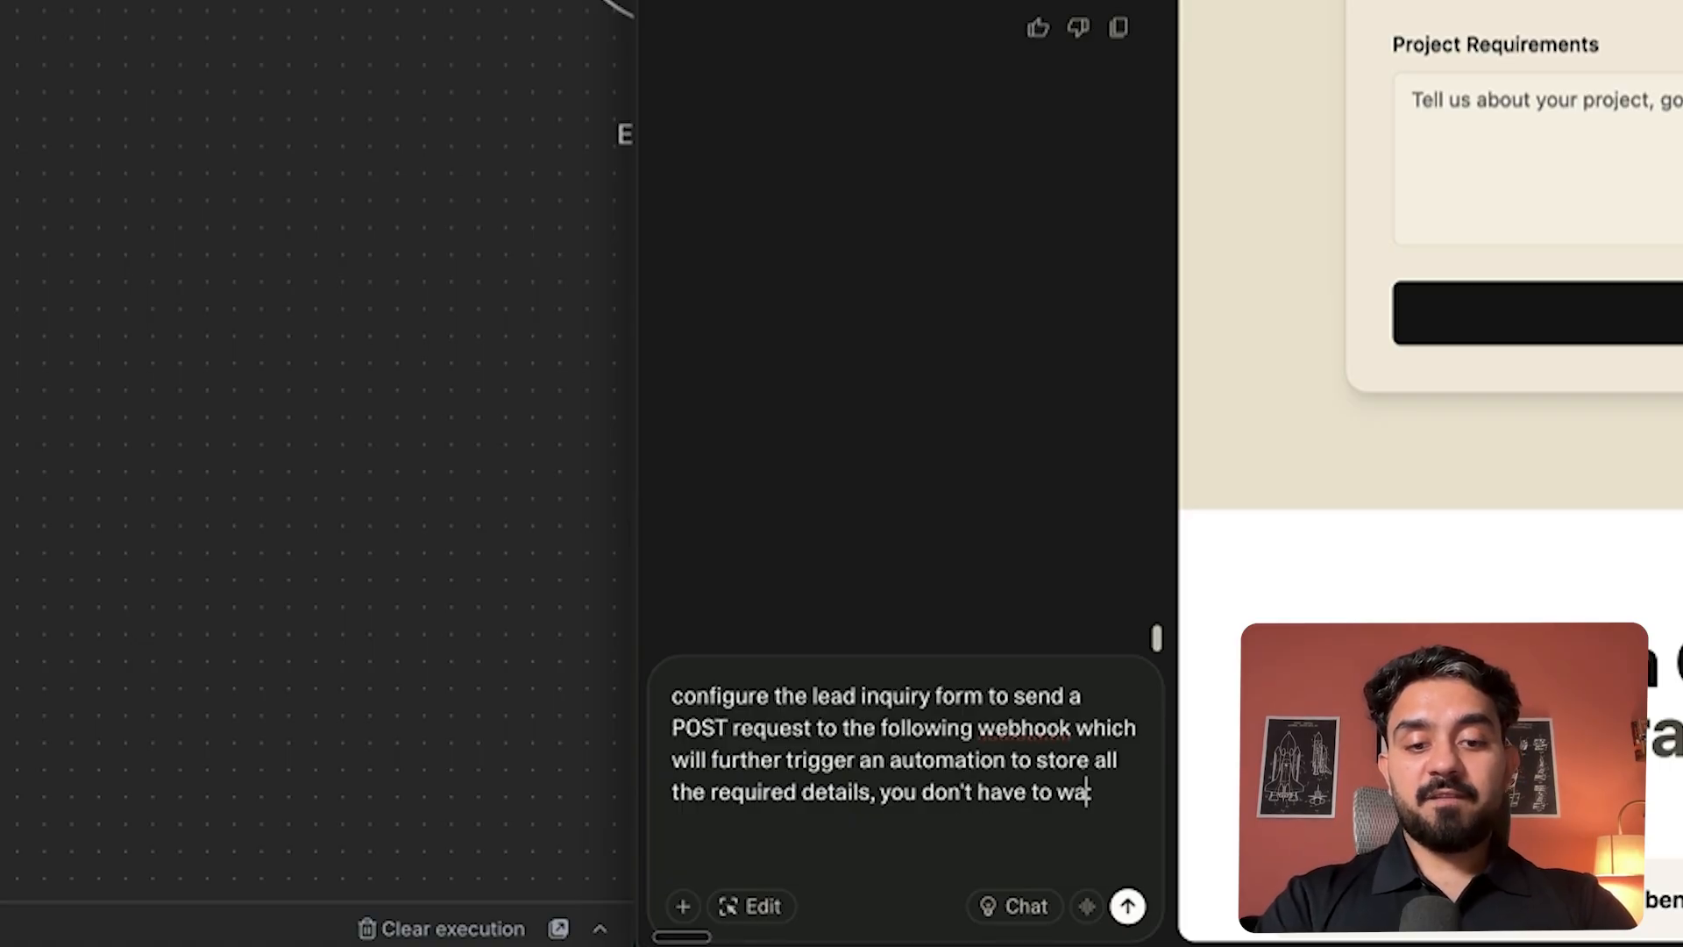
pyautogui.write('it for the repo')
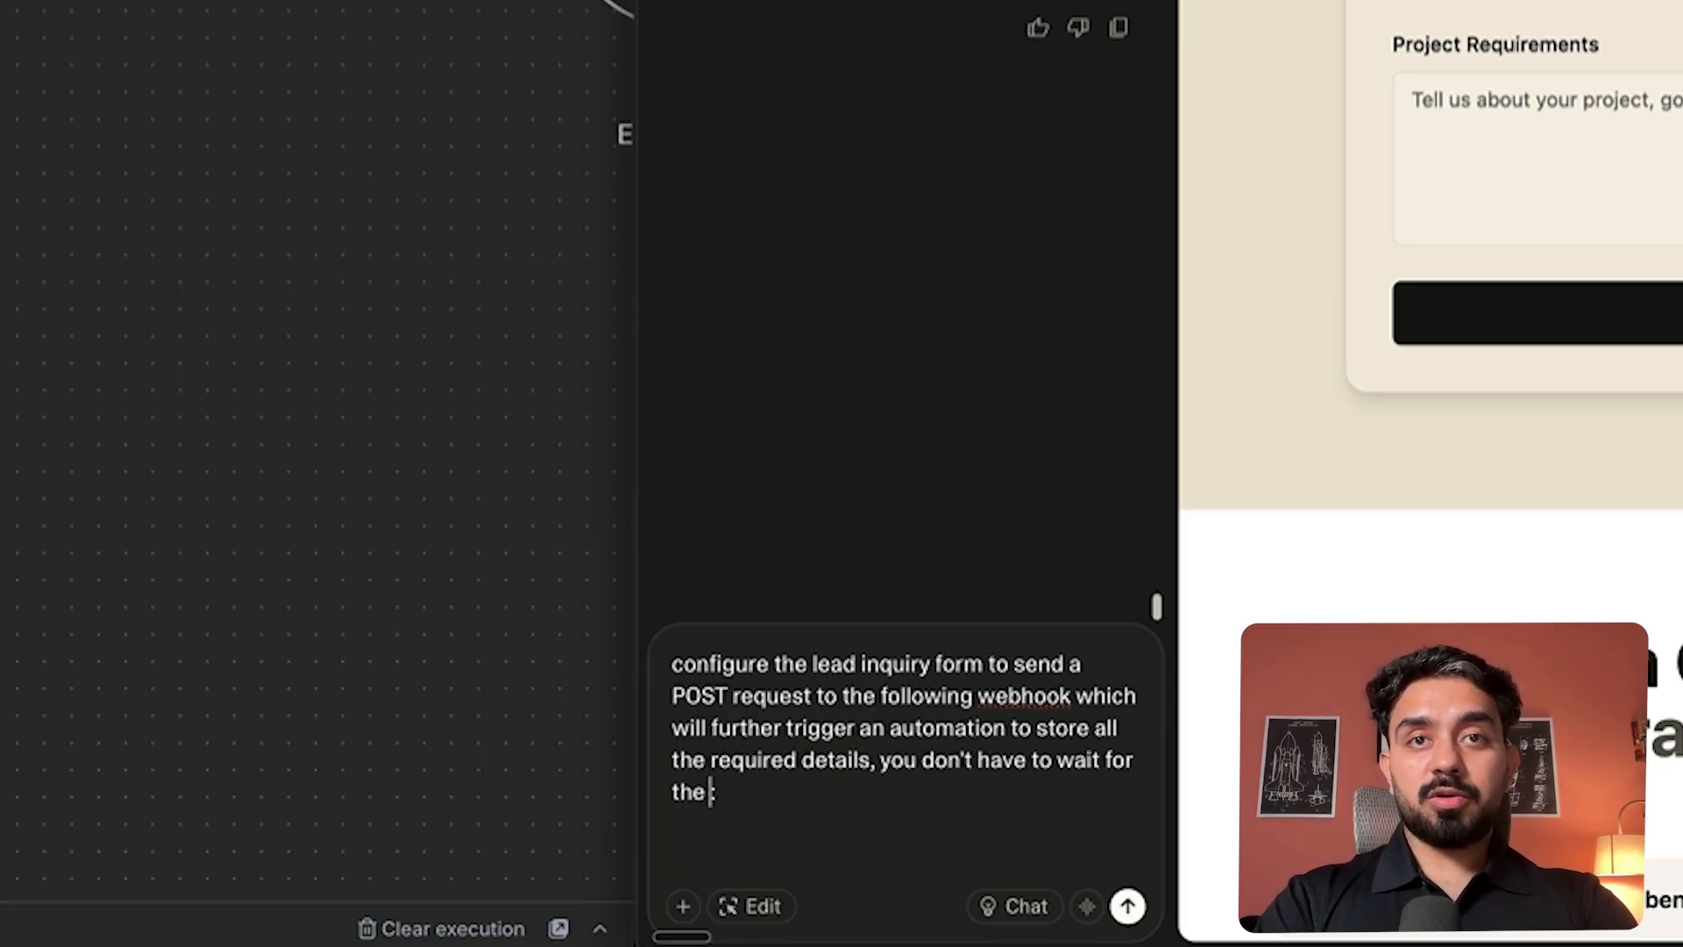
pyautogui.press('BackSpace')
pyautogui.press('BackSpace')
pyautogui.write('sponse.:')
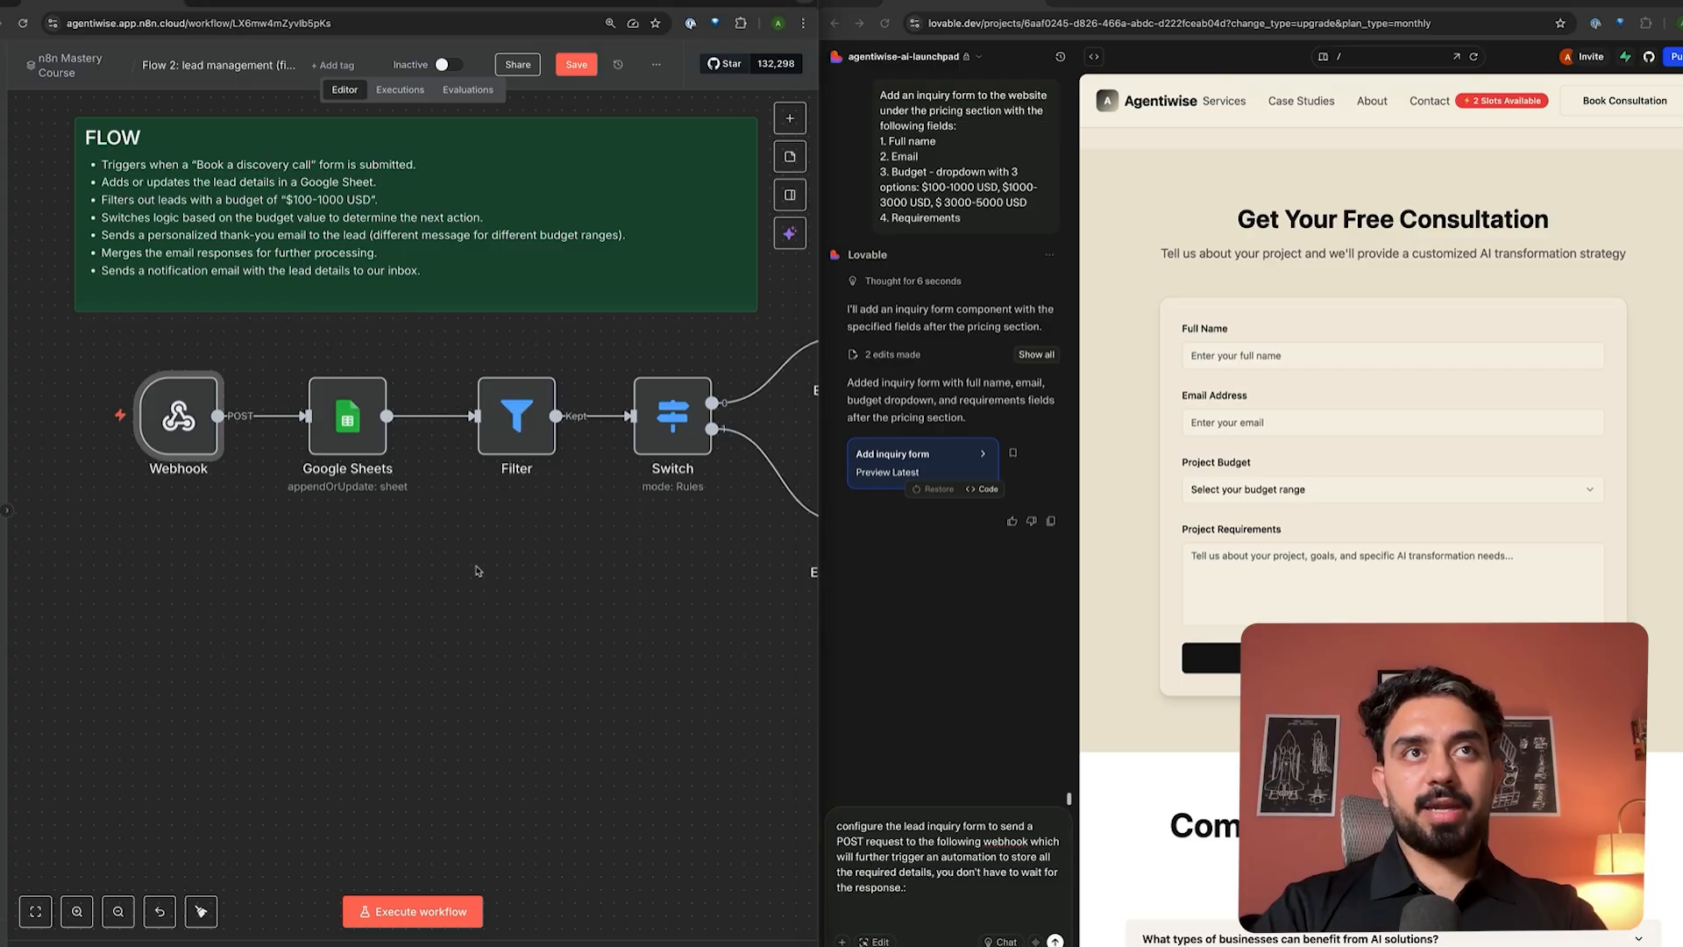
pyautogui.scroll(-5, 474, 564)
pyautogui.hscroll(5, 477, 570)
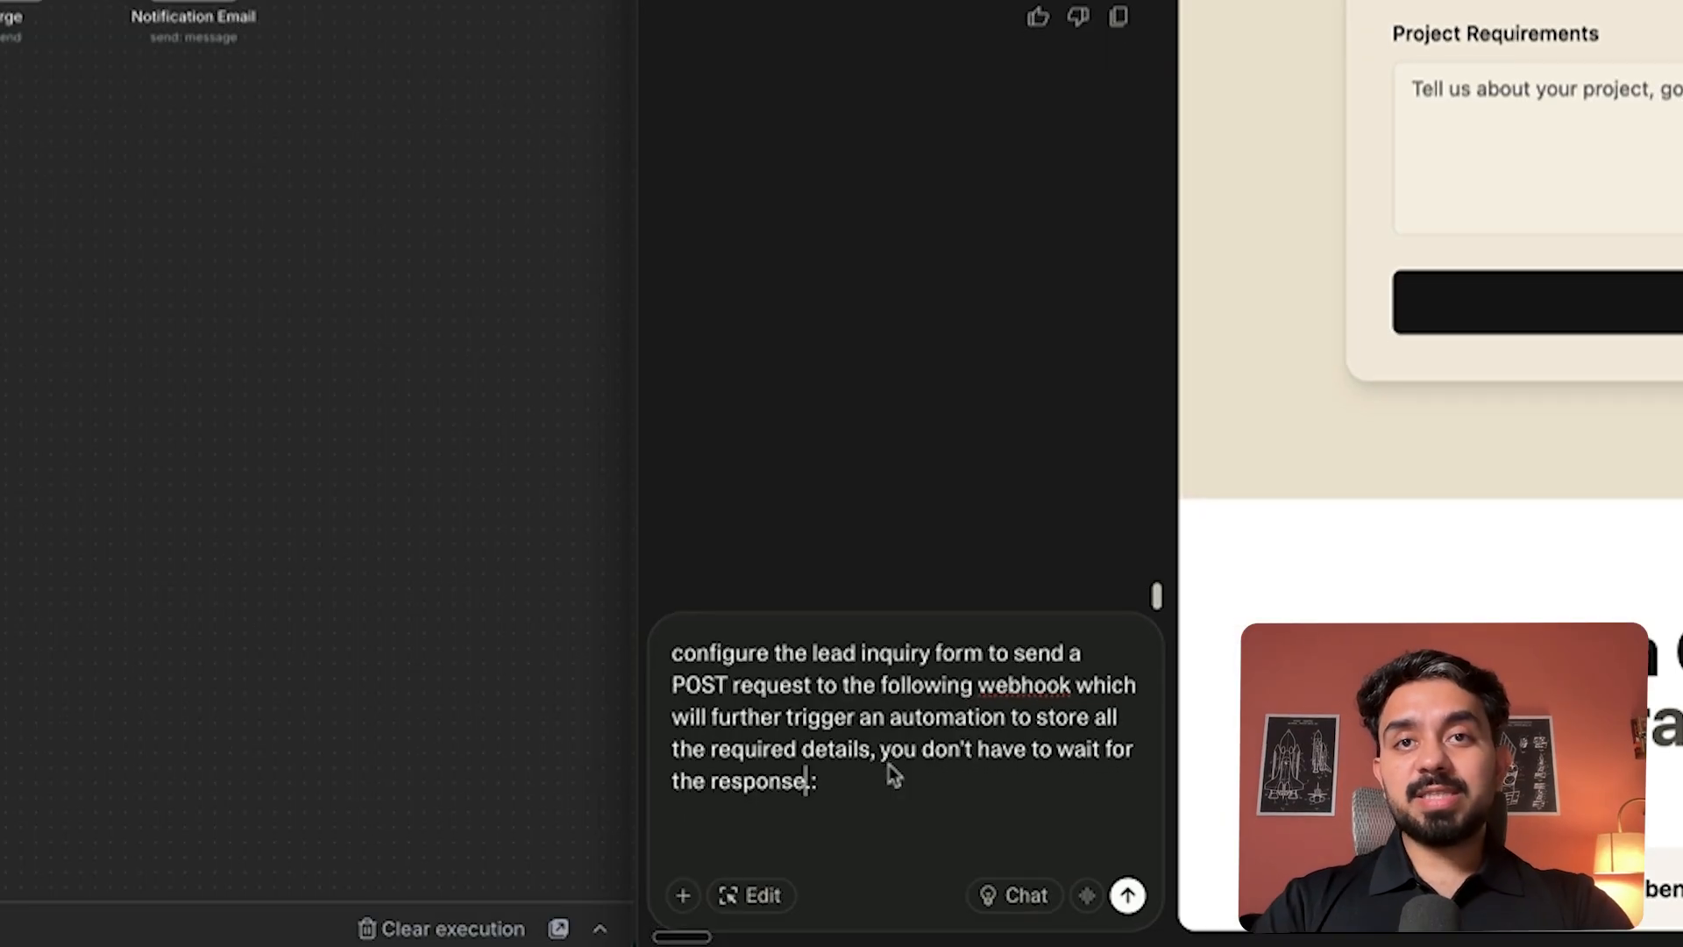
# - Add that users see 'request submitted' after submitting, followed by a 'Webhook url' line
pyautogui.write('.')
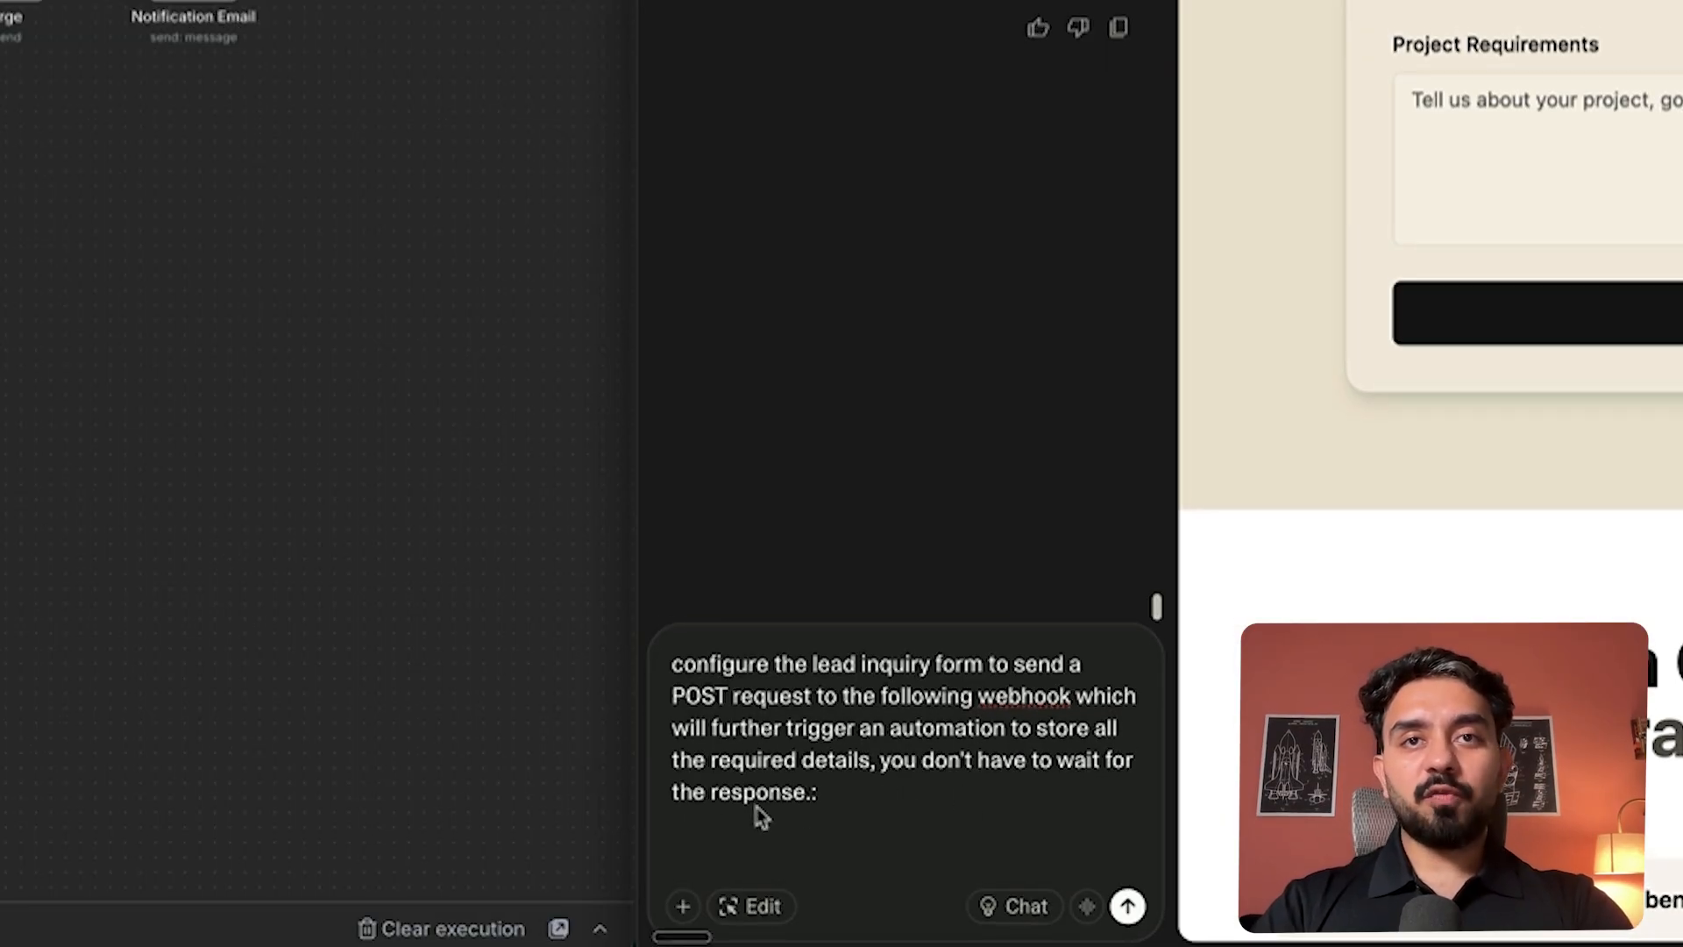
pyautogui.click(820, 798)
pyautogui.press('BackSpace')
pyautogui.write('after submiee')
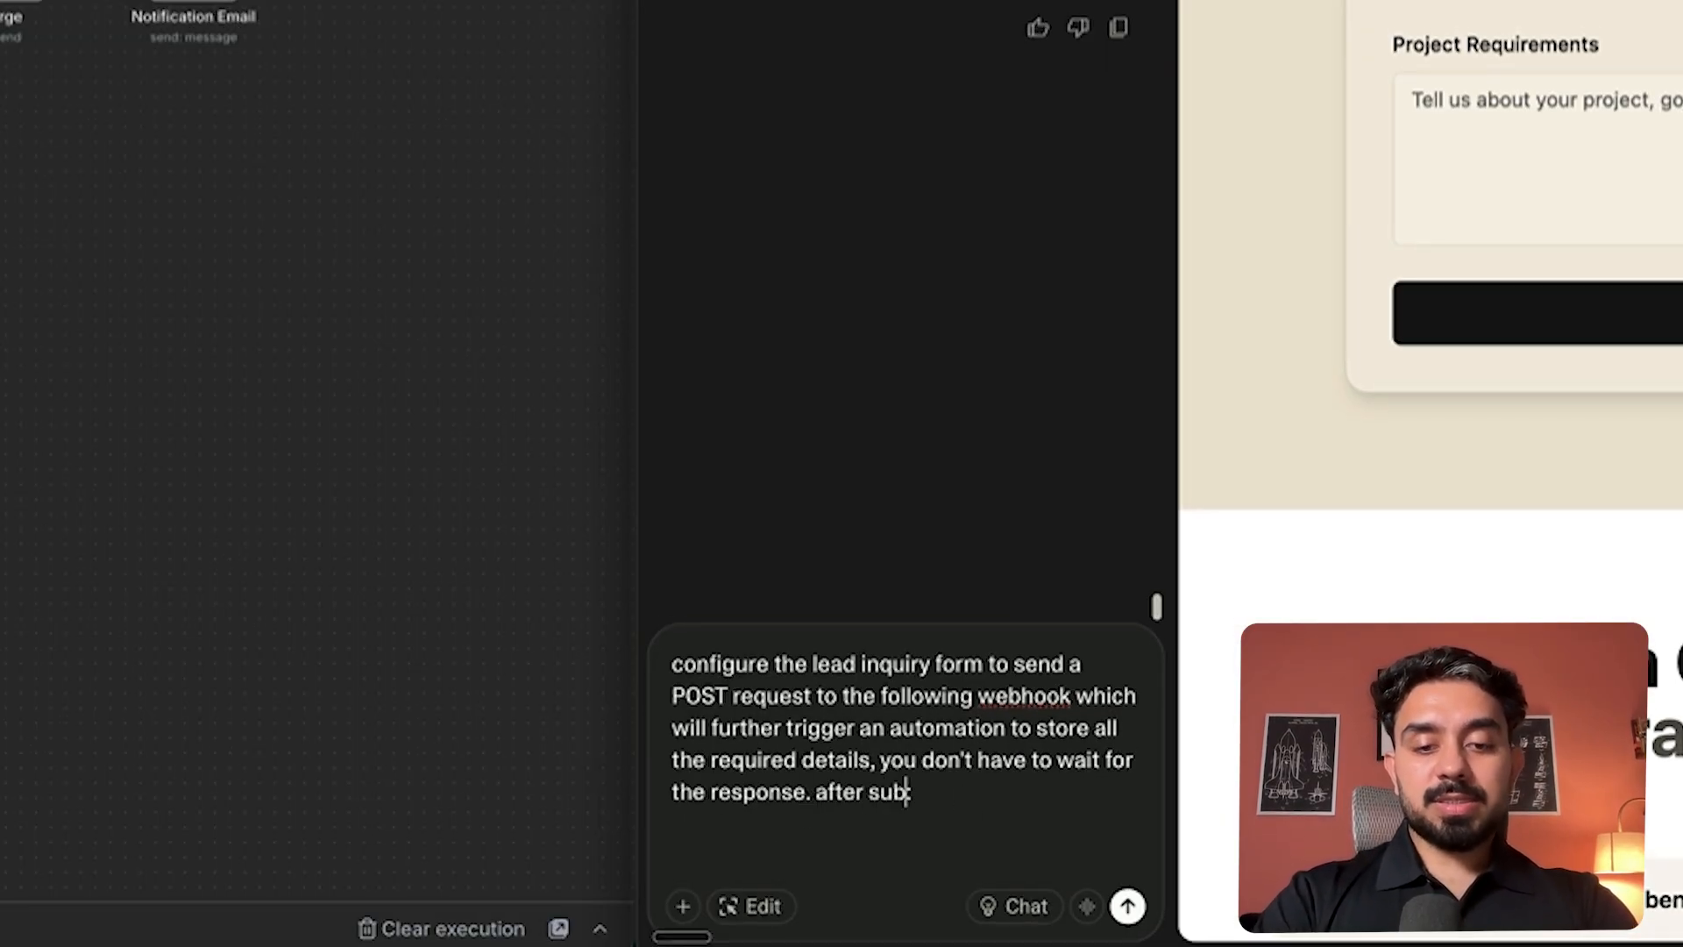
pyautogui.press('BackSpace')
pyautogui.press('BackSpace')
pyautogui.write('tting, show the ')
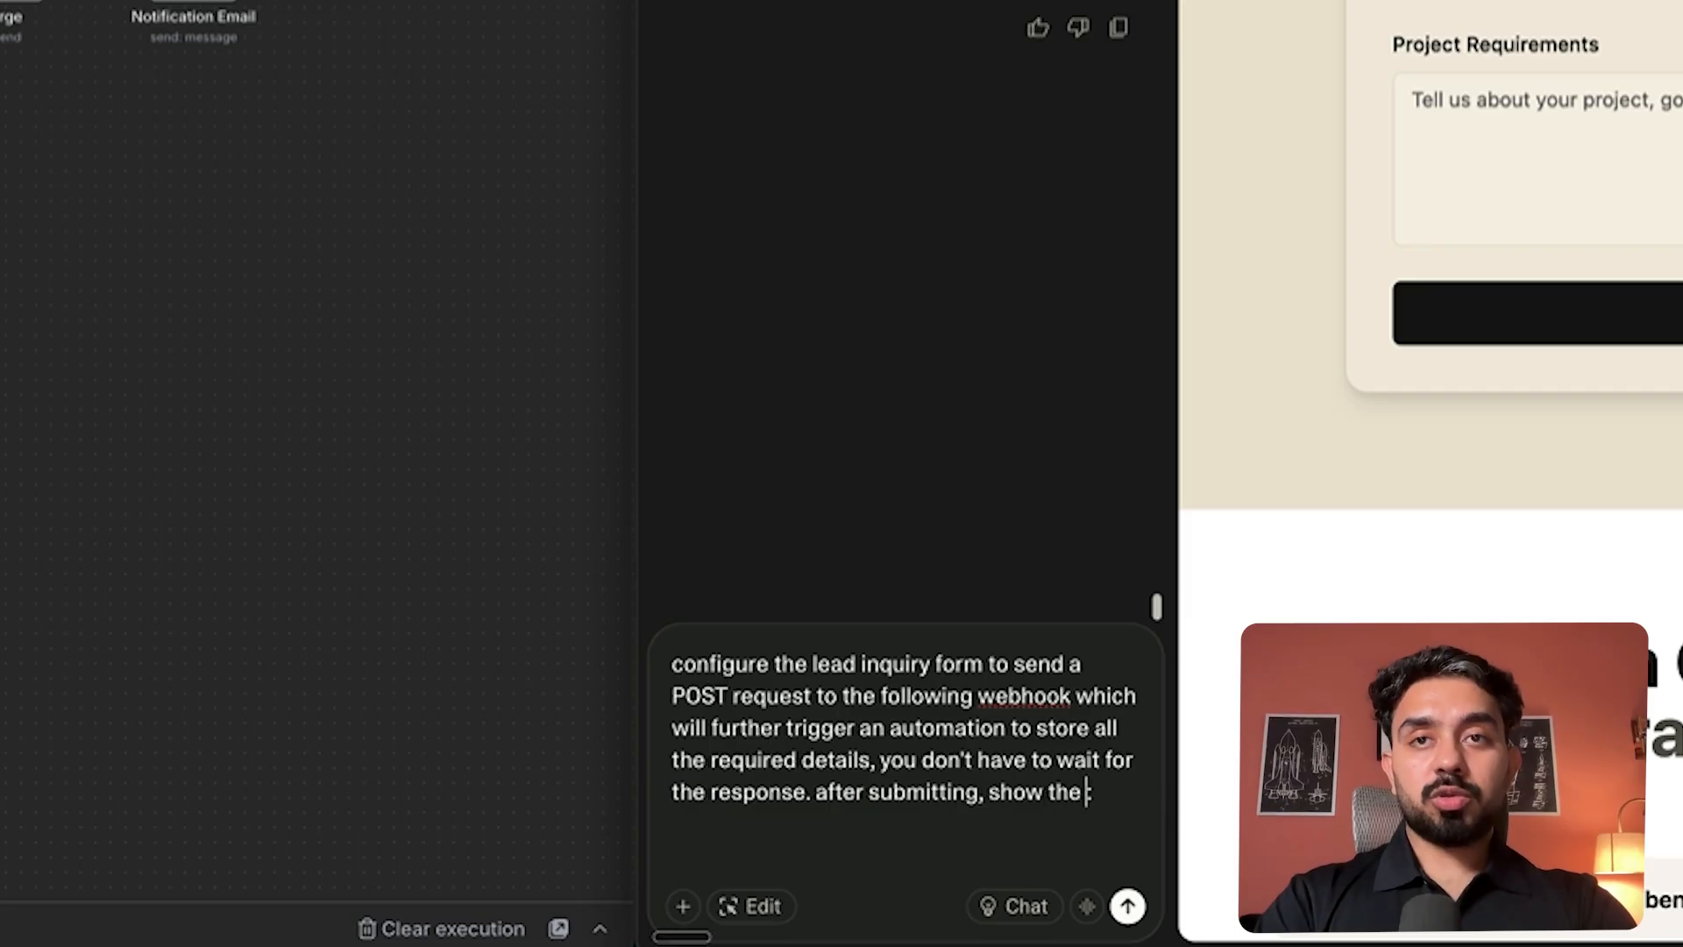
pyautogui.write('user successf')
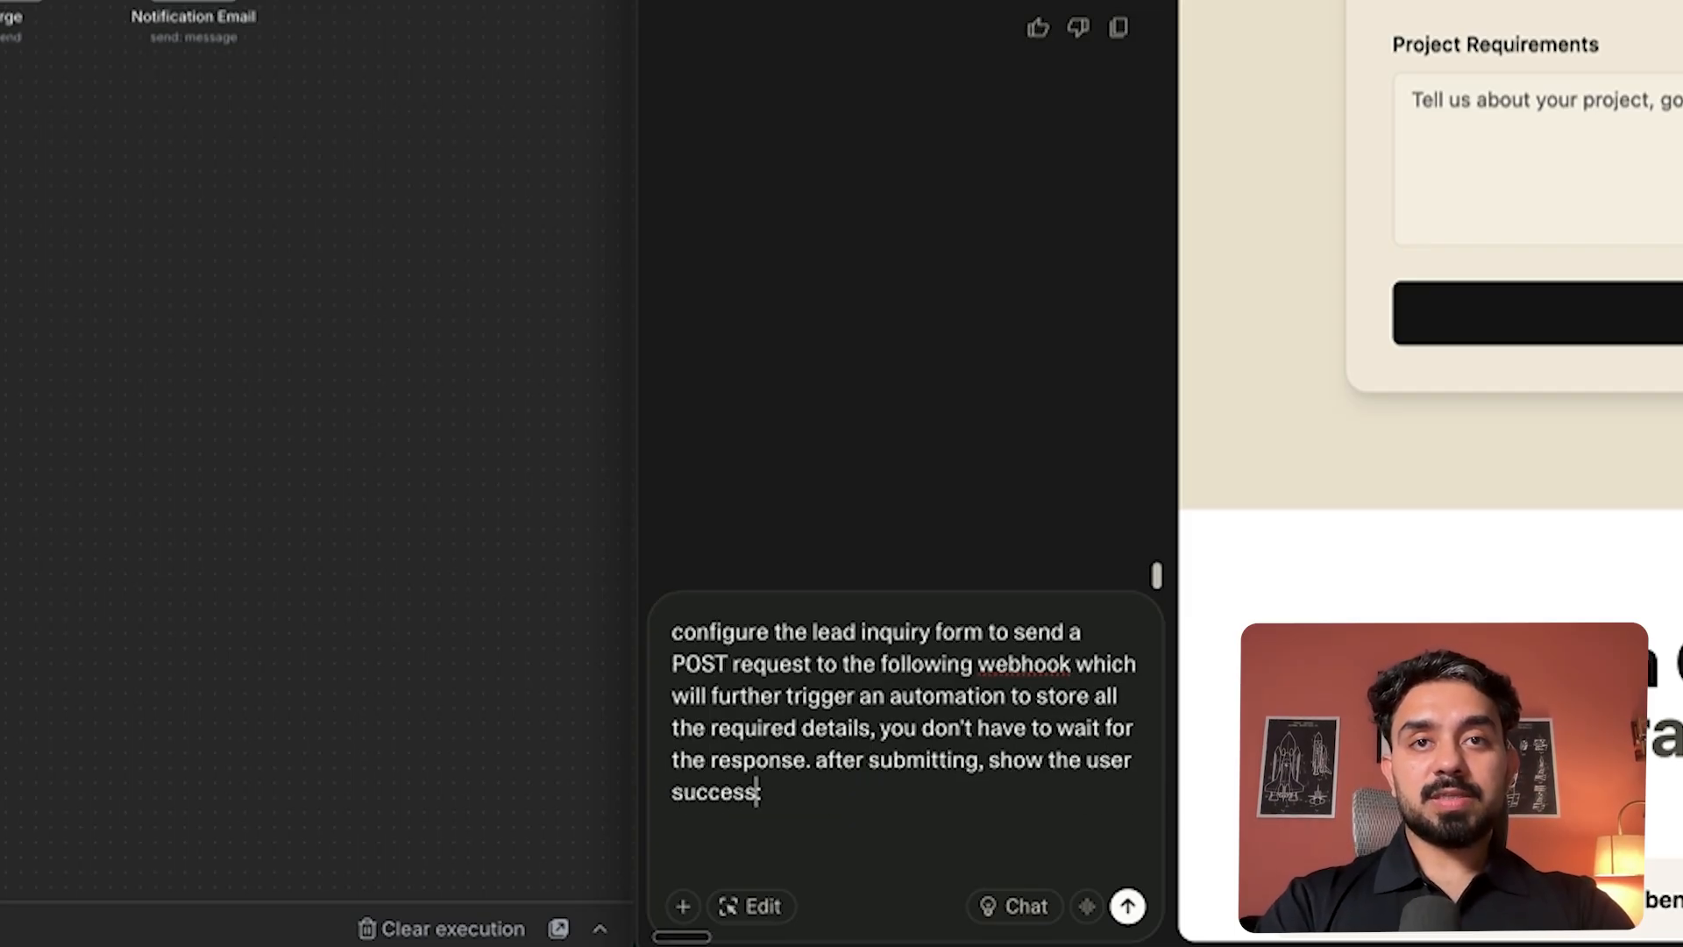
pyautogui.press('BackSpace')
pyautogui.press('BackSpace')
pyautogui.press('BackSpace')
pyautogui.press('BackSpace')
pyautogui.press('BackSpace')
pyautogui.press('BackSpace')
pyautogui.press('BackSpace')
pyautogui.press('BackSpace')
pyautogui.write('requ')
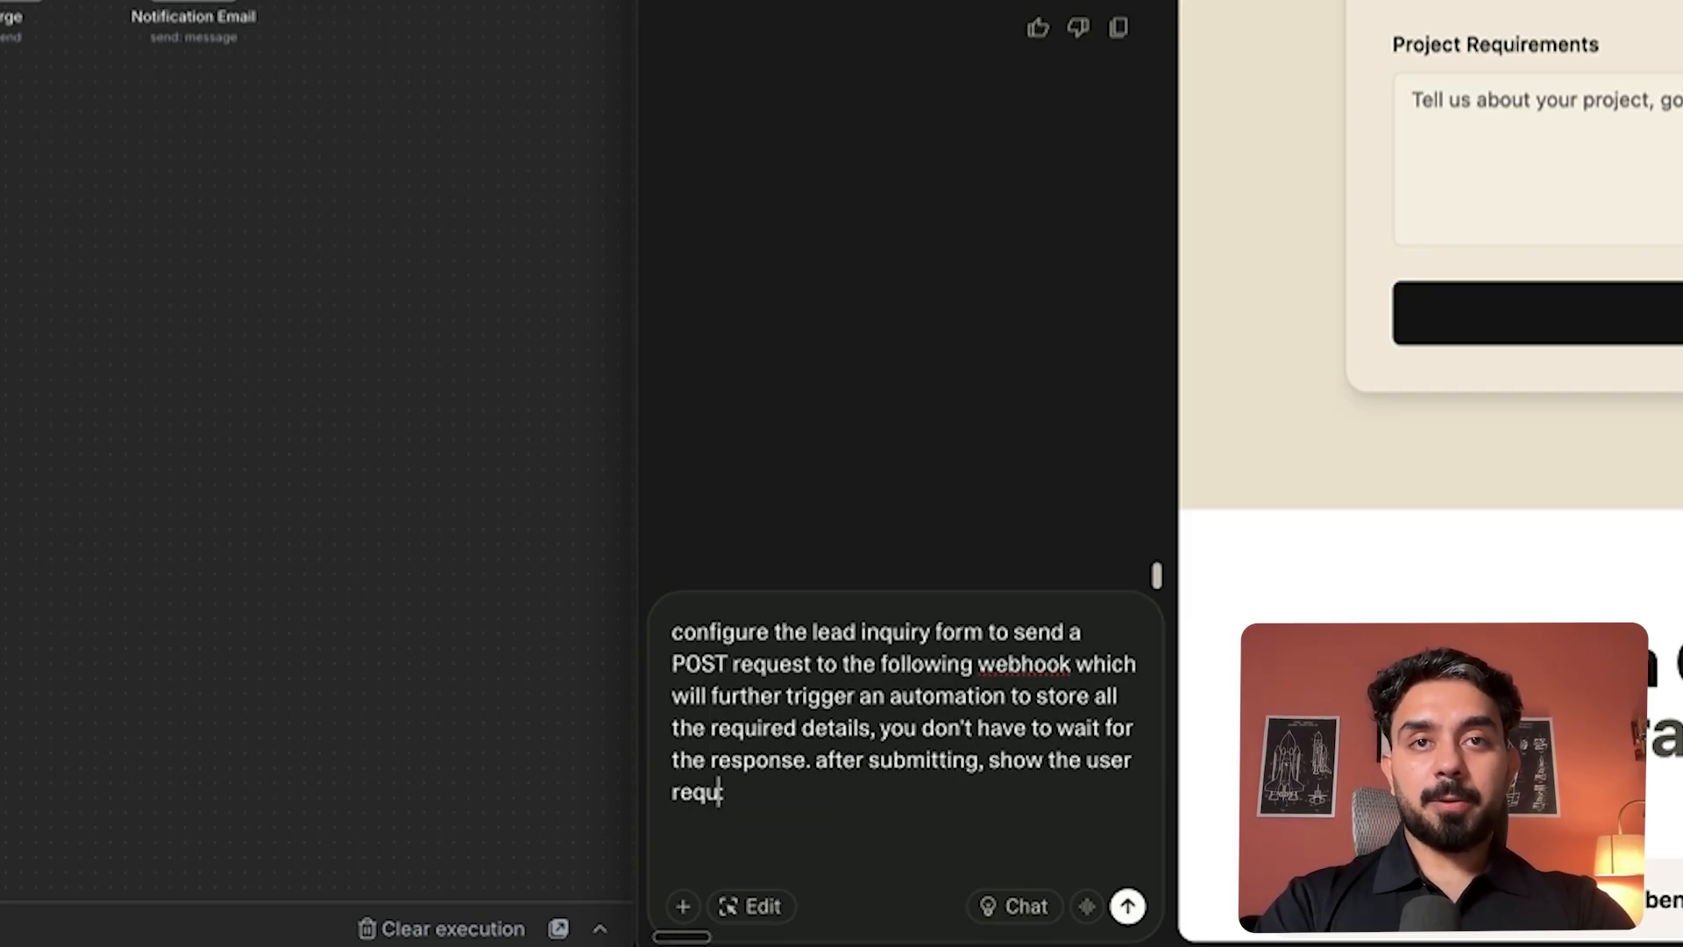
pyautogui.write('est submitted.')
pyautogui.hotkey('shift', 'Return')
pyautogui.hotkey('shift', 'Return')
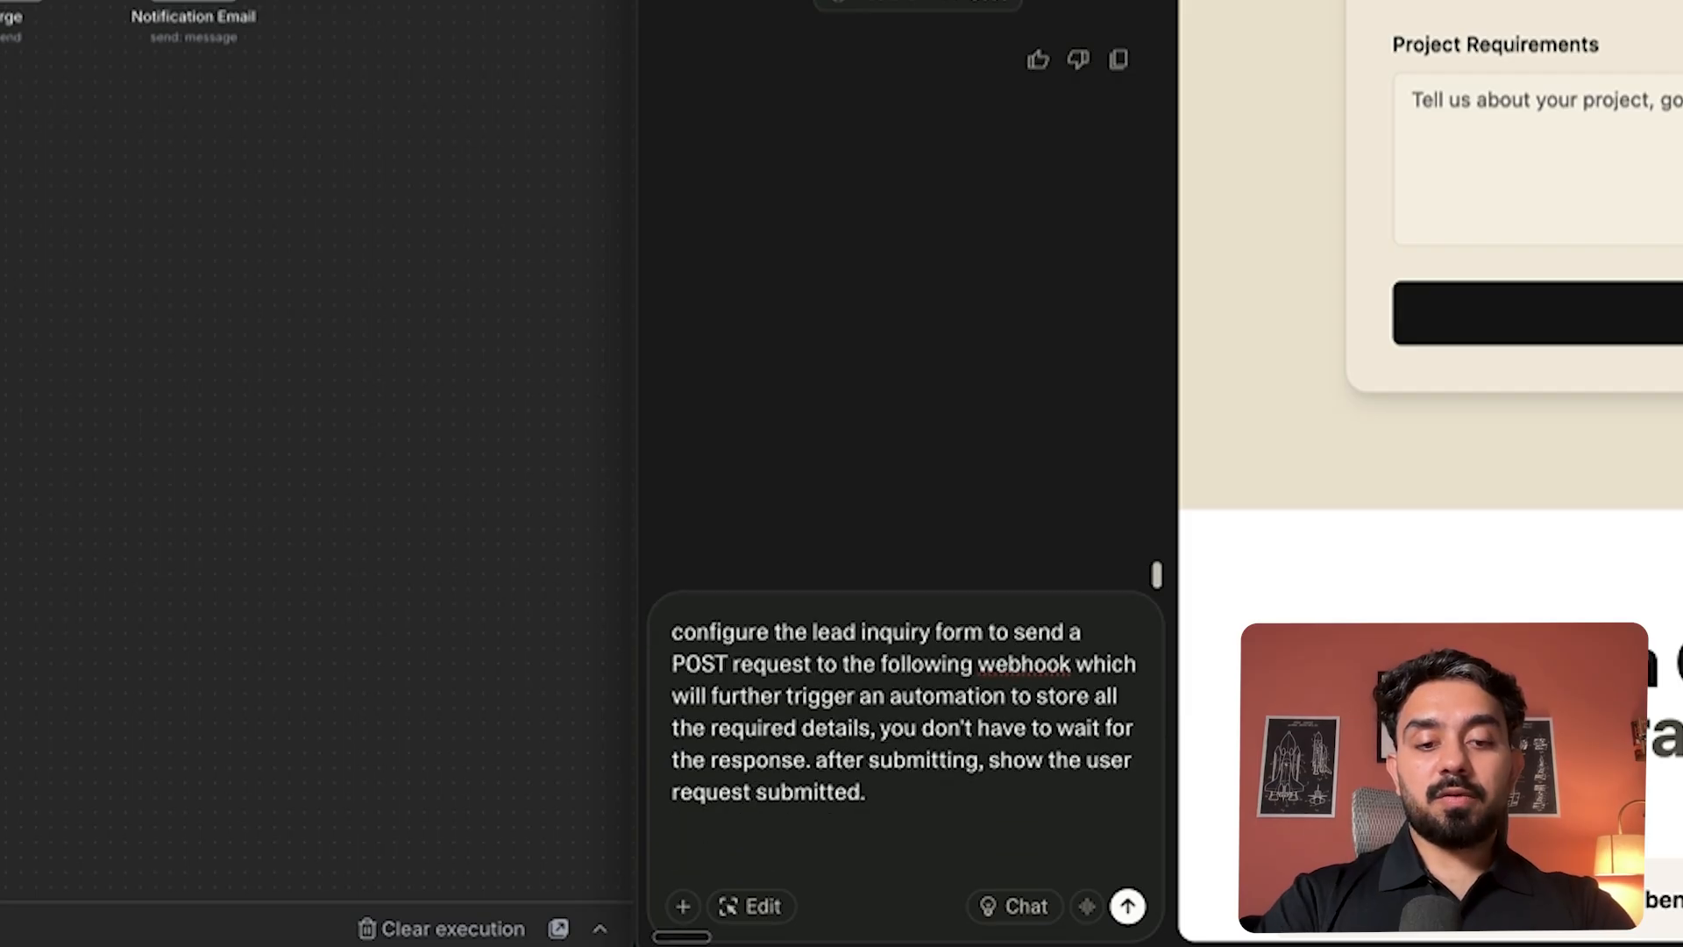
pyautogui.write('Webhook url to send request to:')
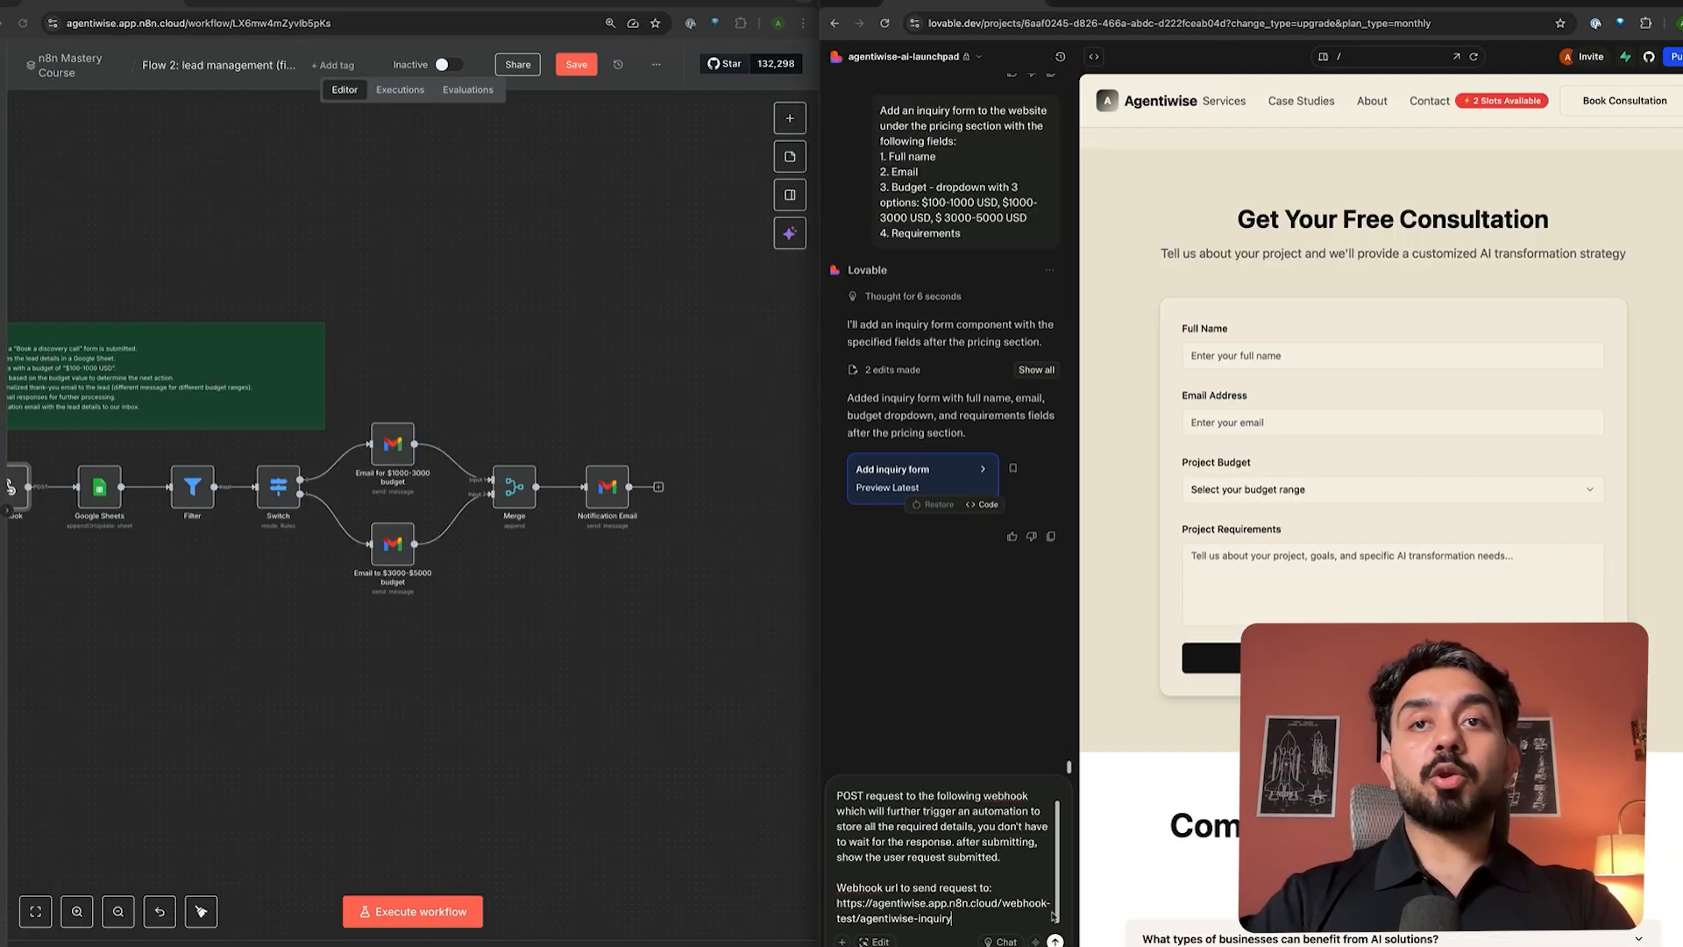
# - Send the inquiry-form webhook prompt so Lovable edits InquiryForm.tsx
pyautogui.click(1055, 940)
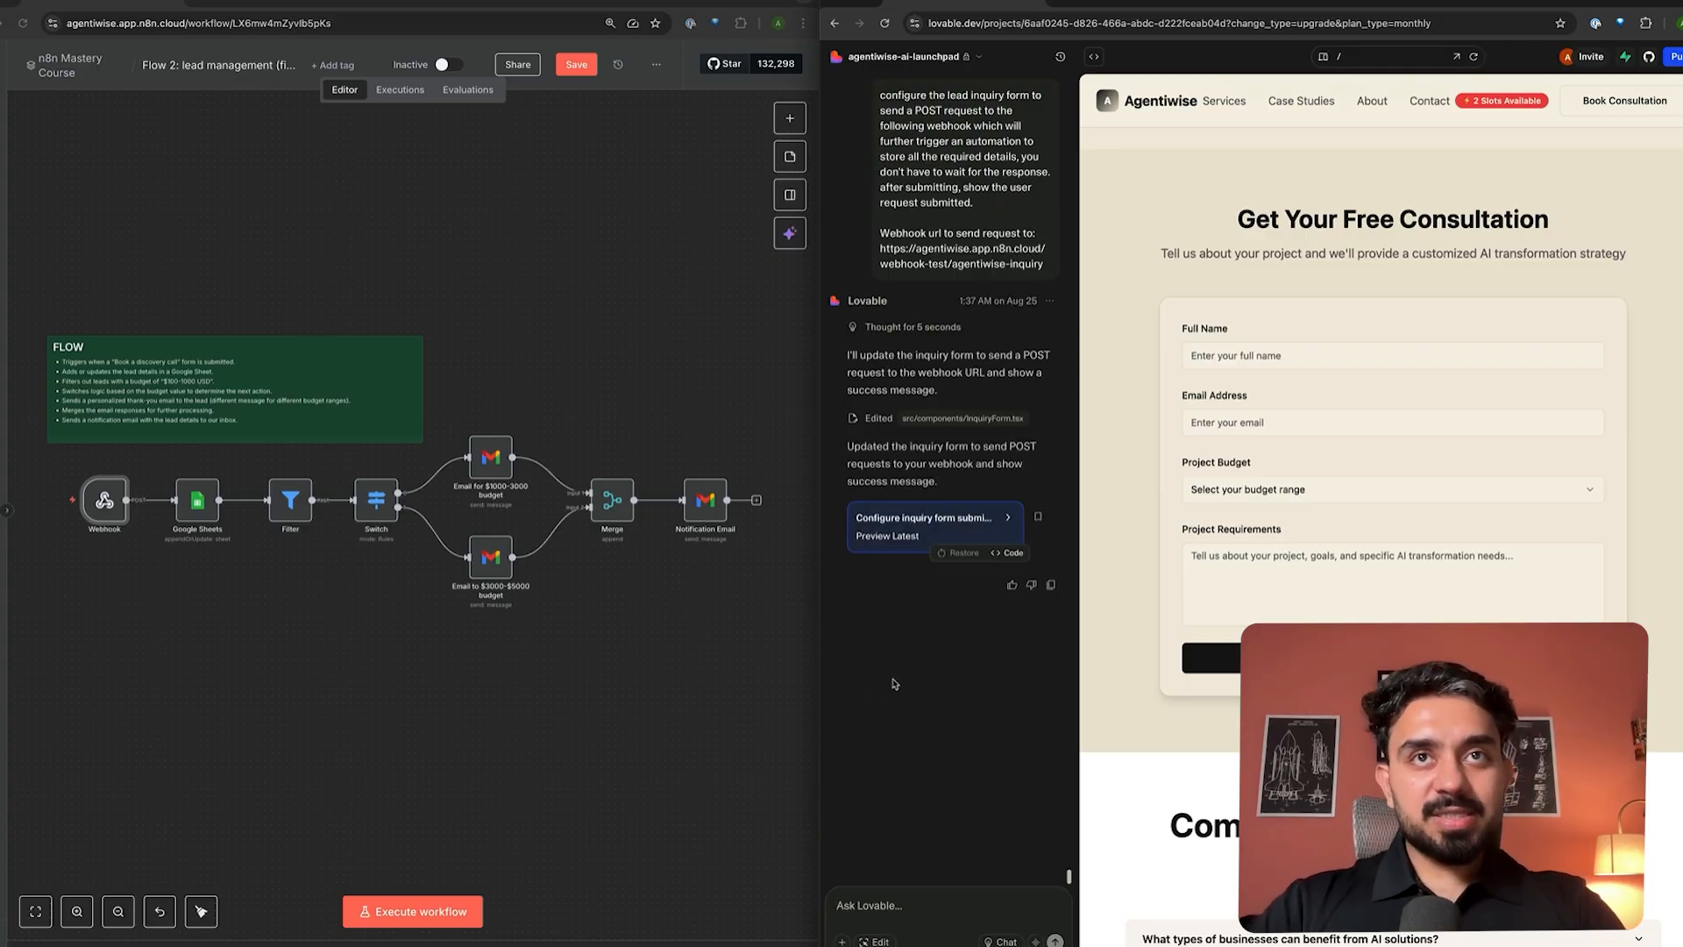
# - Start listening for a test webhook call and enter the lead's full name and email address
pyautogui.click(422, 912)
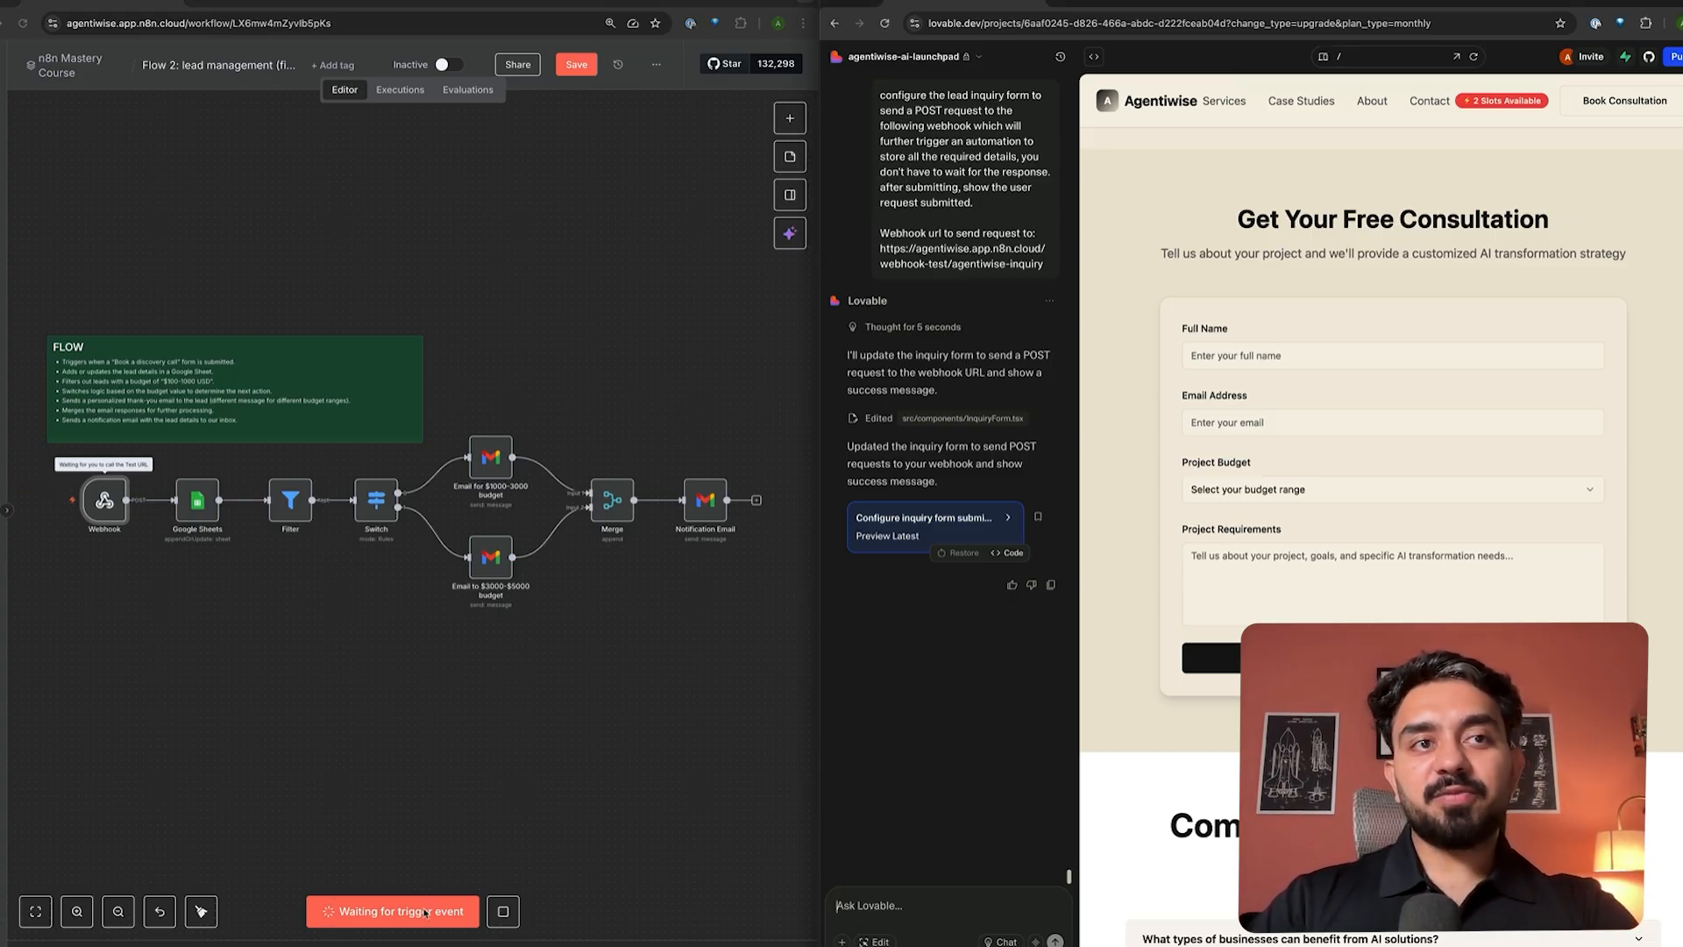
pyautogui.click(1304, 352)
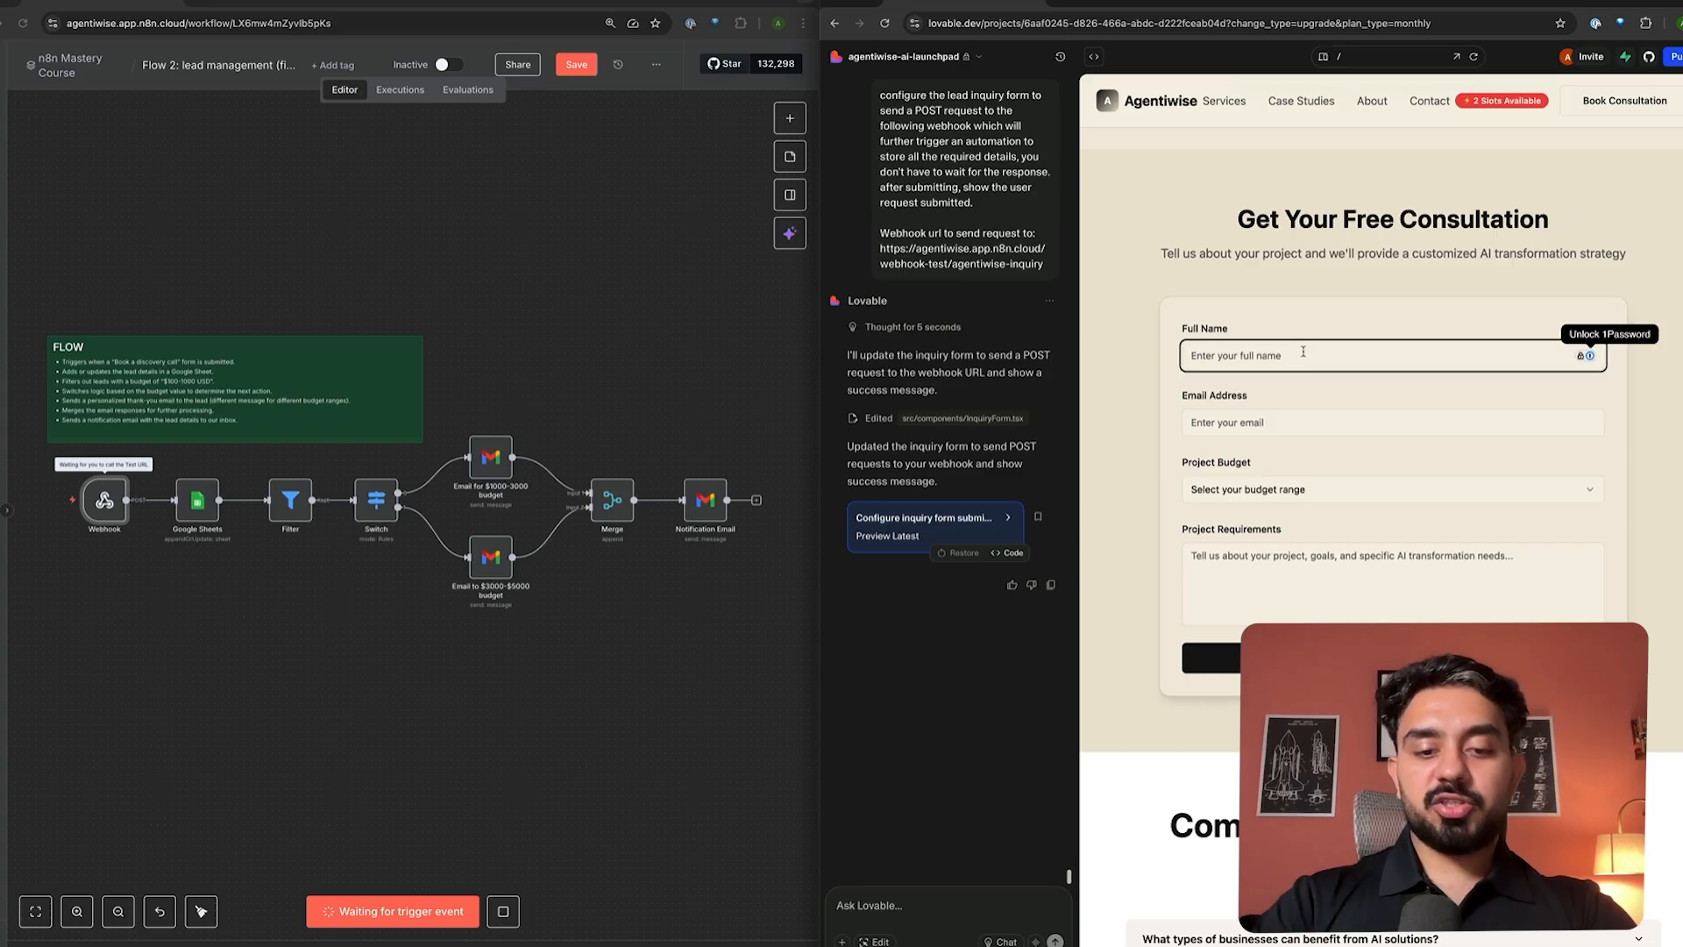
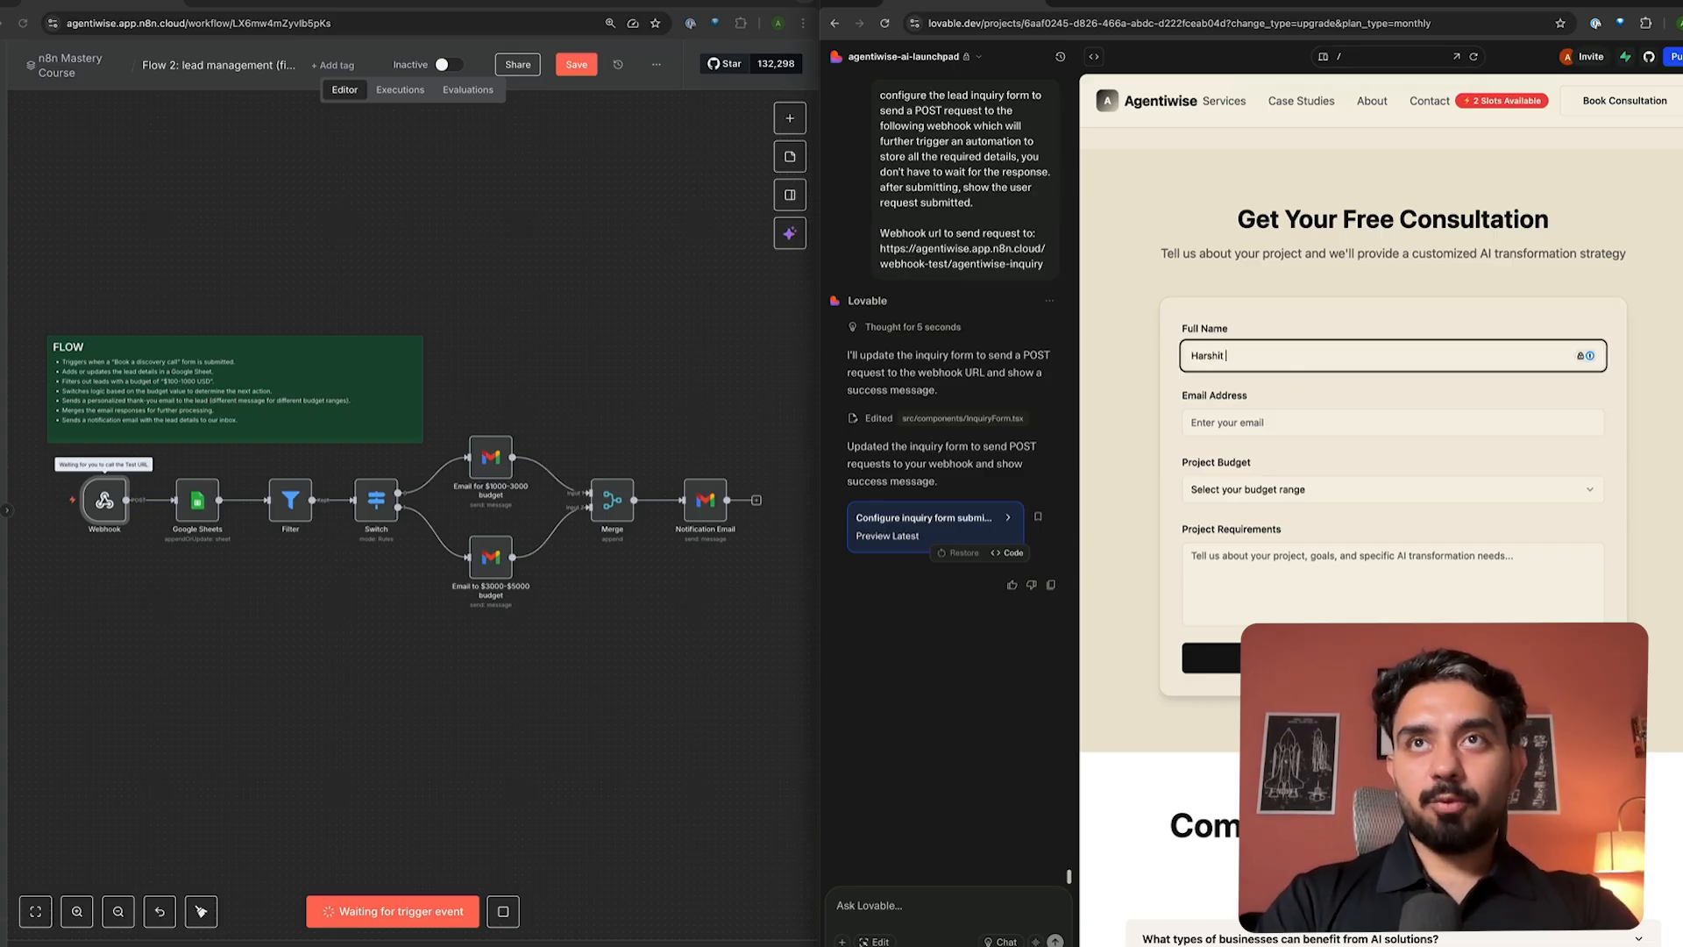
pyautogui.press('Tab')
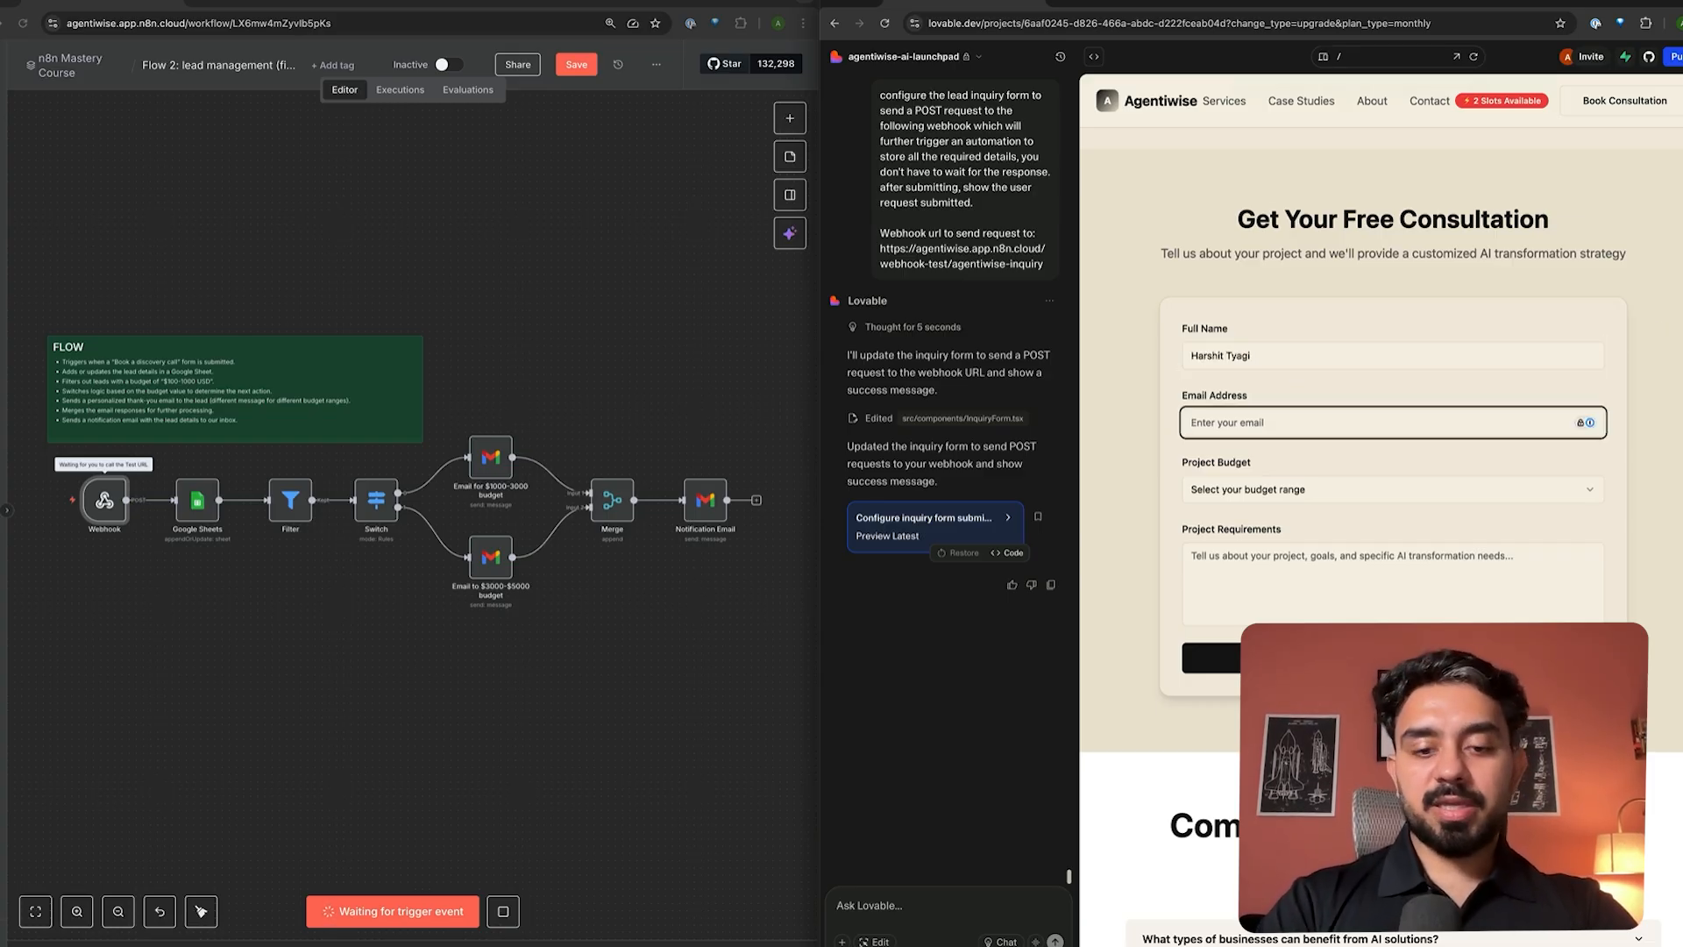
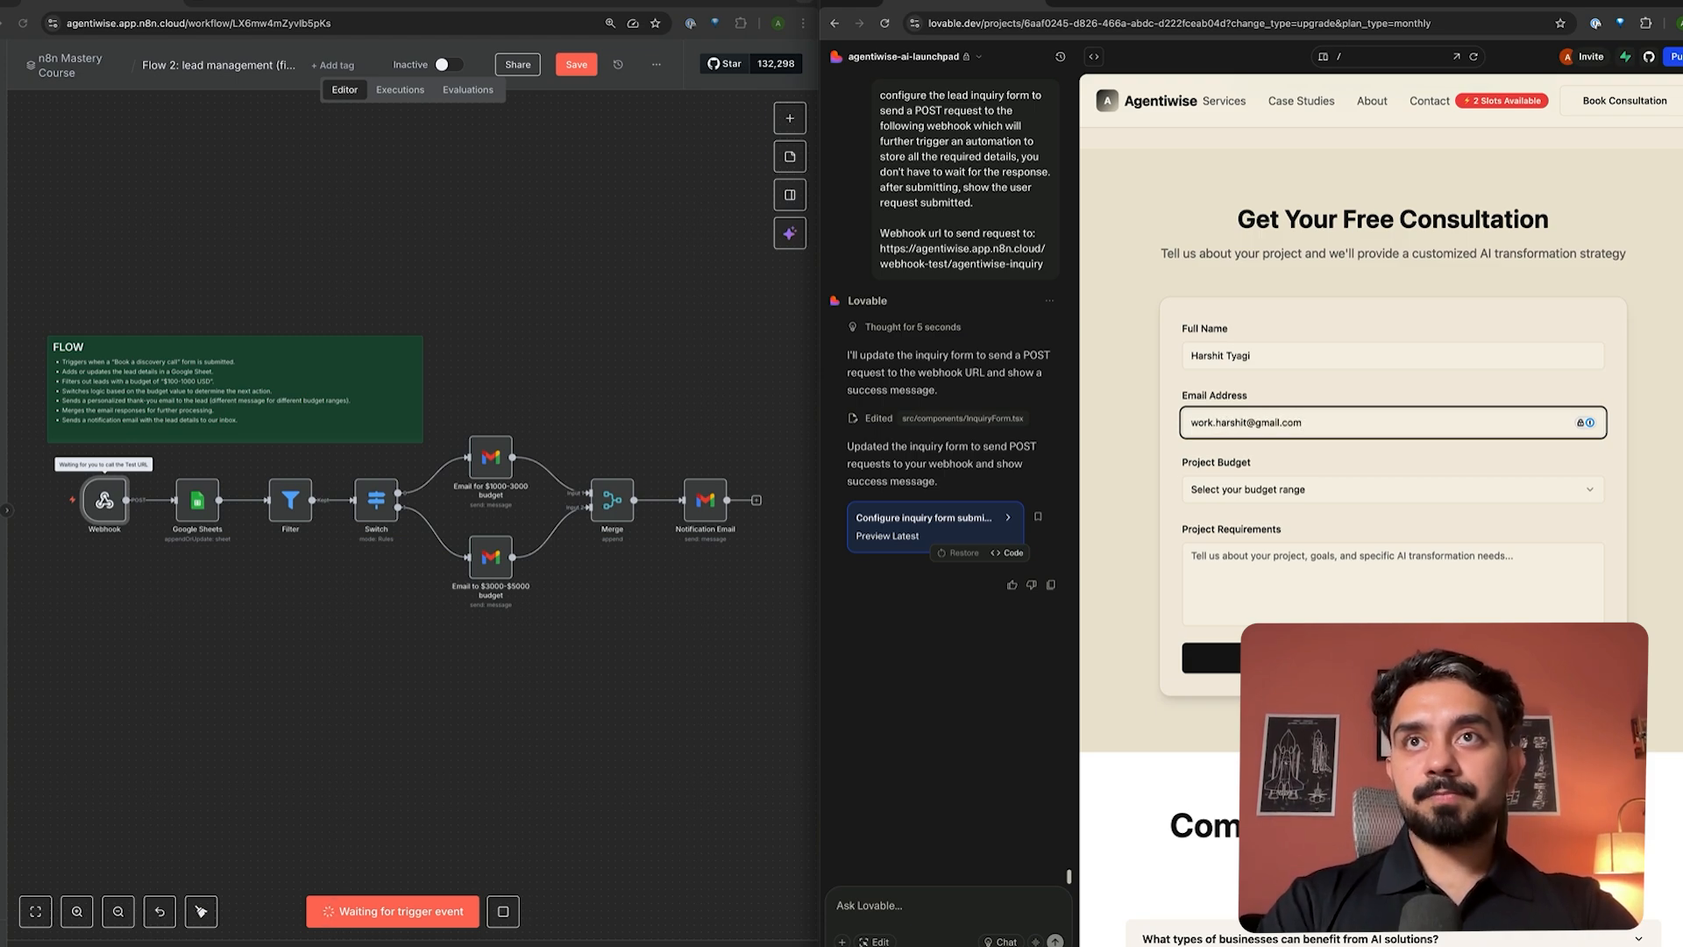
pyautogui.press('Tab')
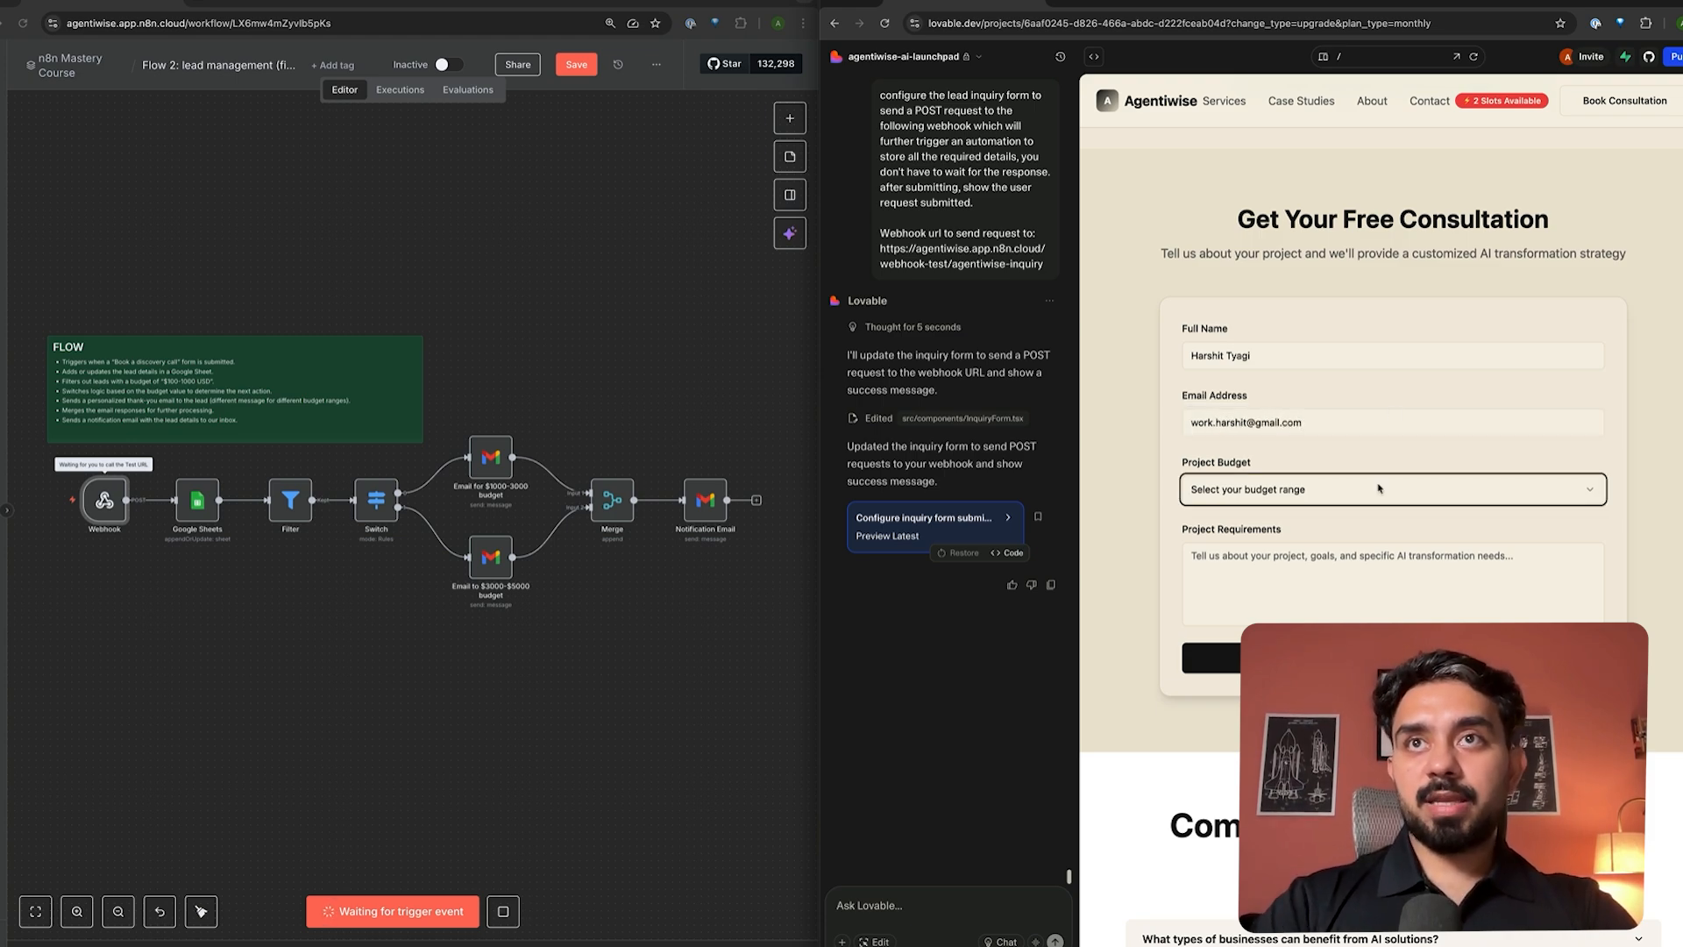
# - Choose the $1,000 - $3,000 USD budget, enter 'I want to automate UGC ads' and submit
pyautogui.click(1330, 507)
pyautogui.click(1278, 543)
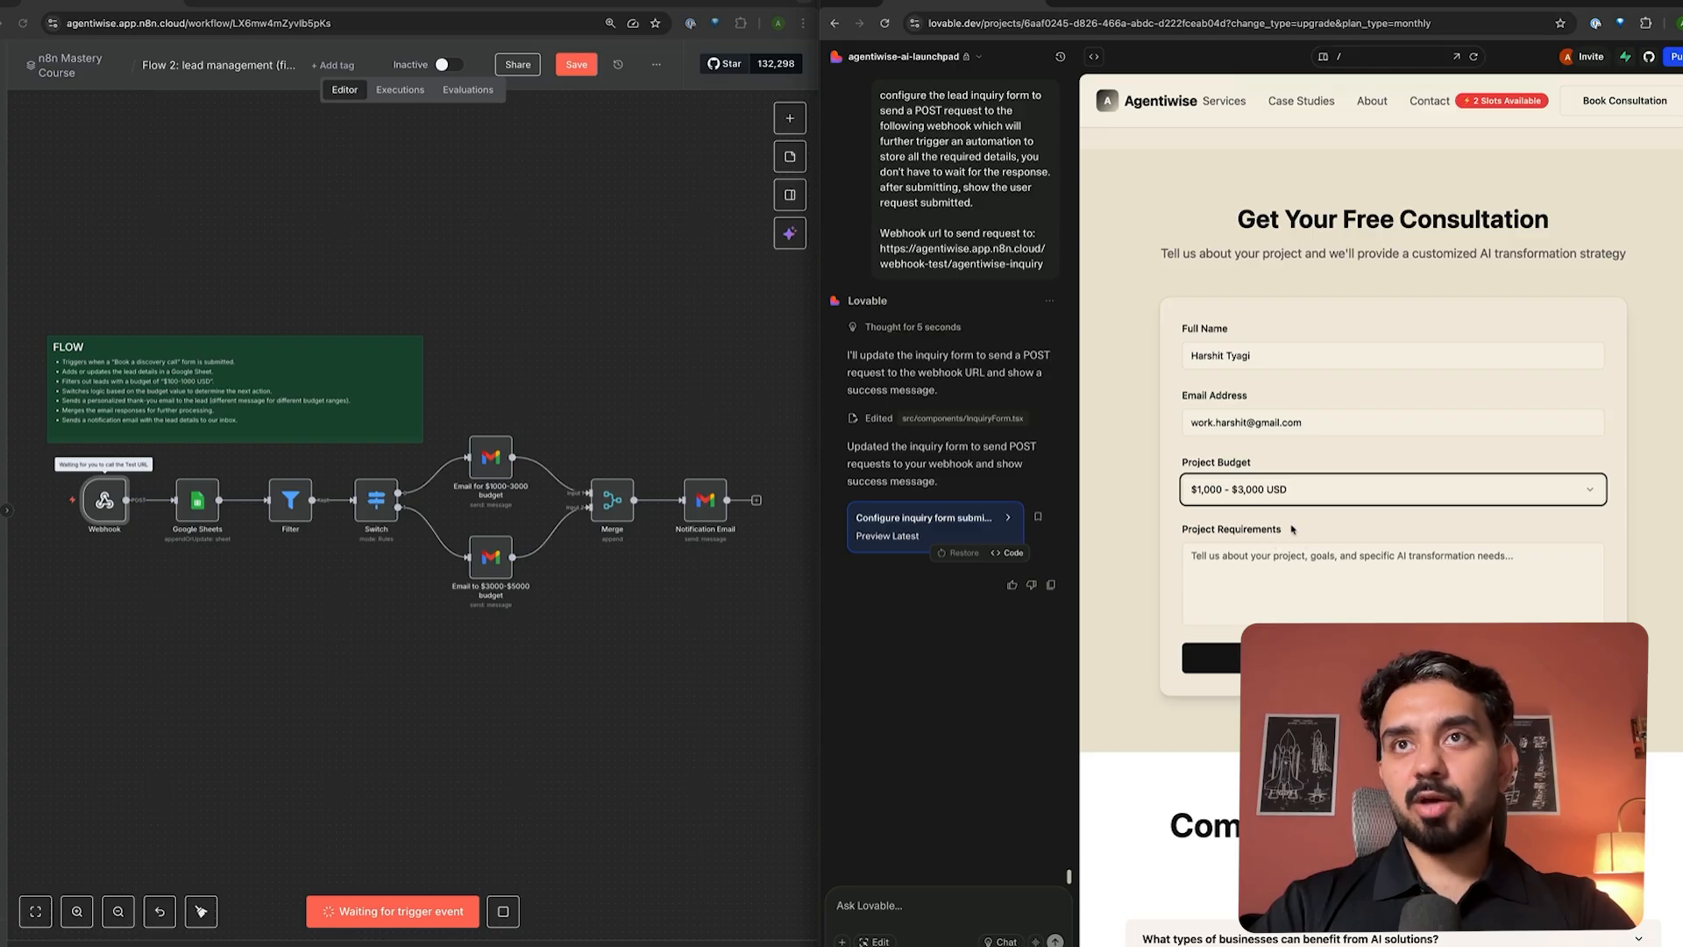
pyautogui.click(1252, 589)
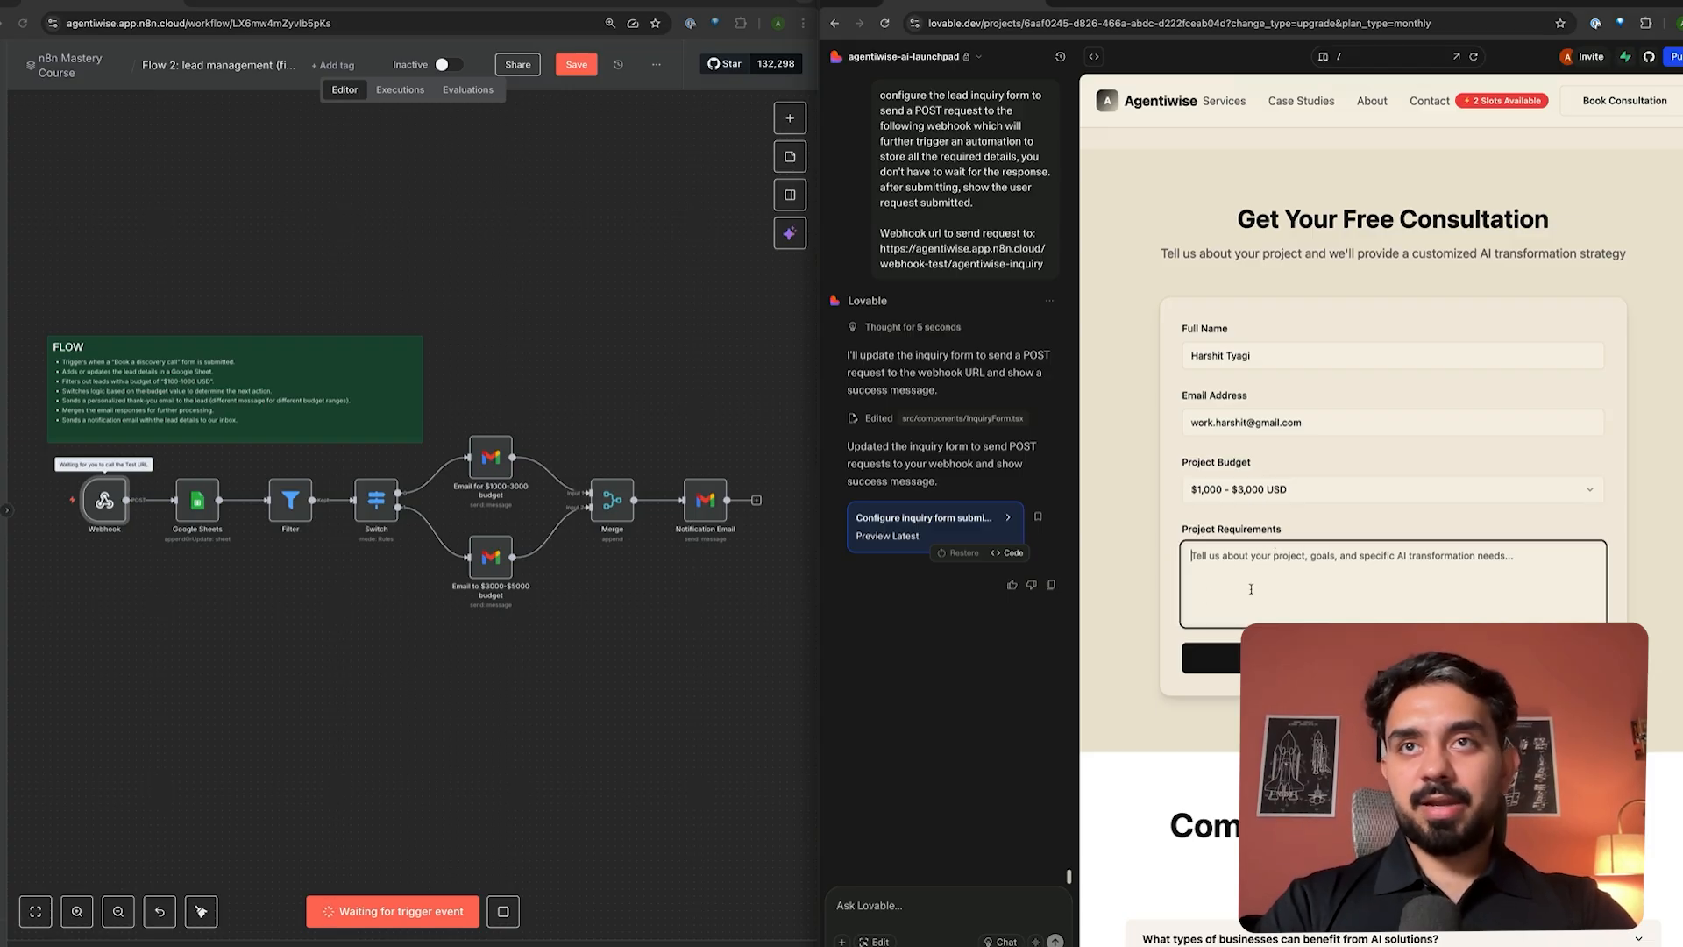
pyautogui.write('I want to a')
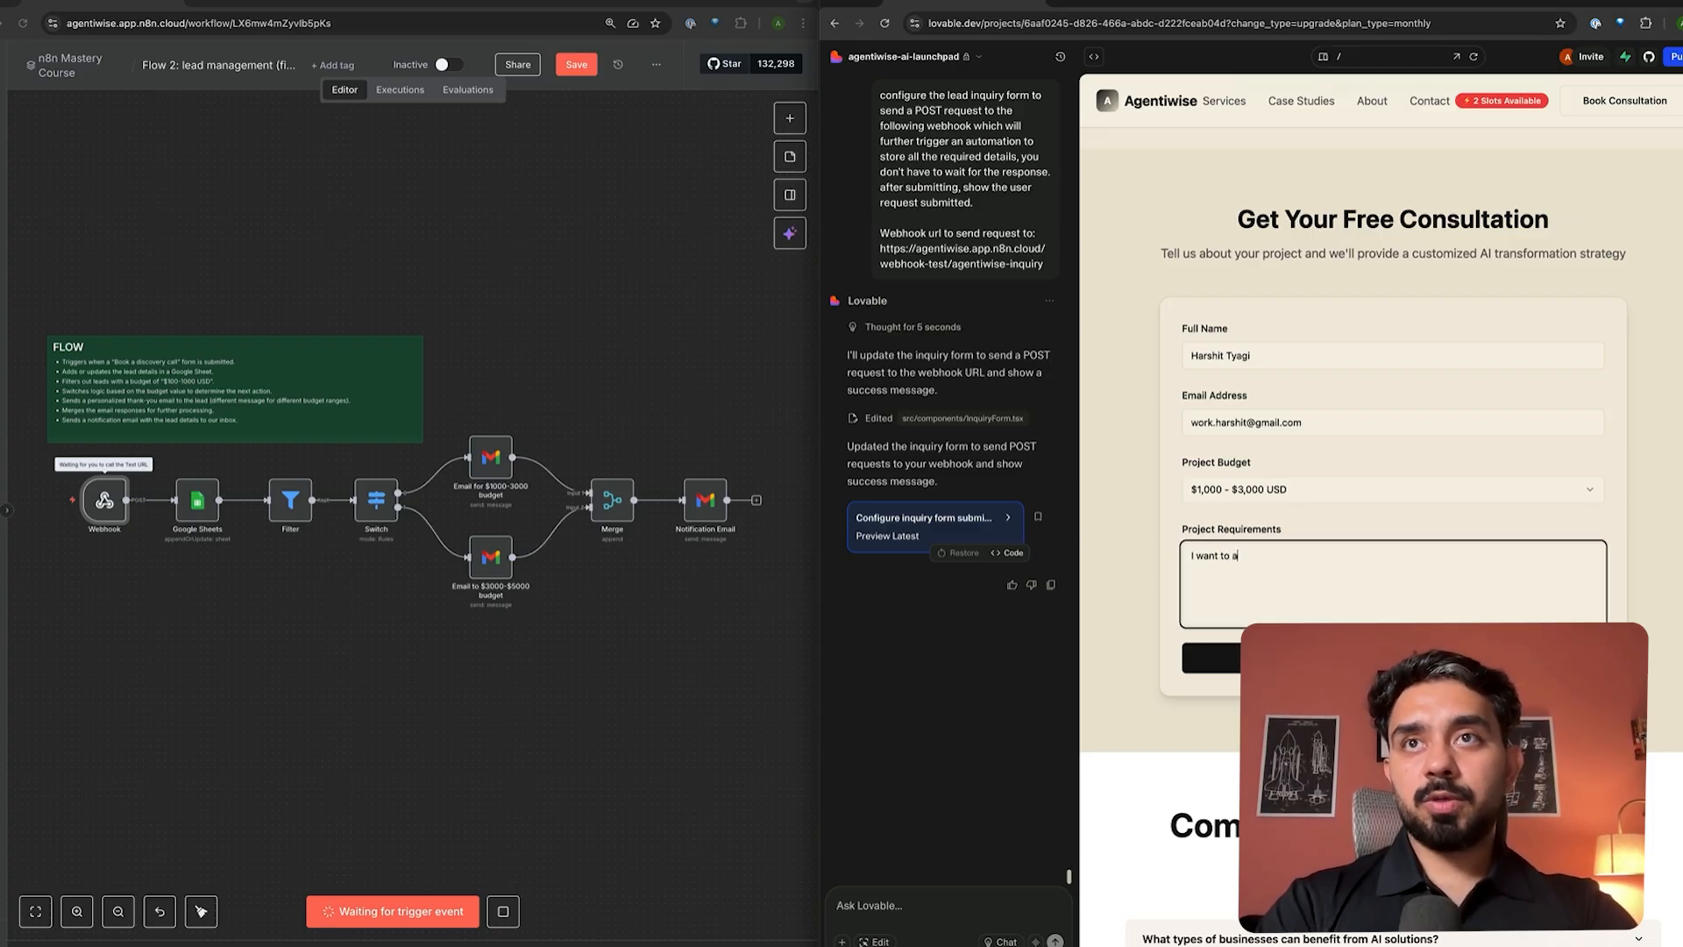
pyautogui.write('utomate UGC ad')
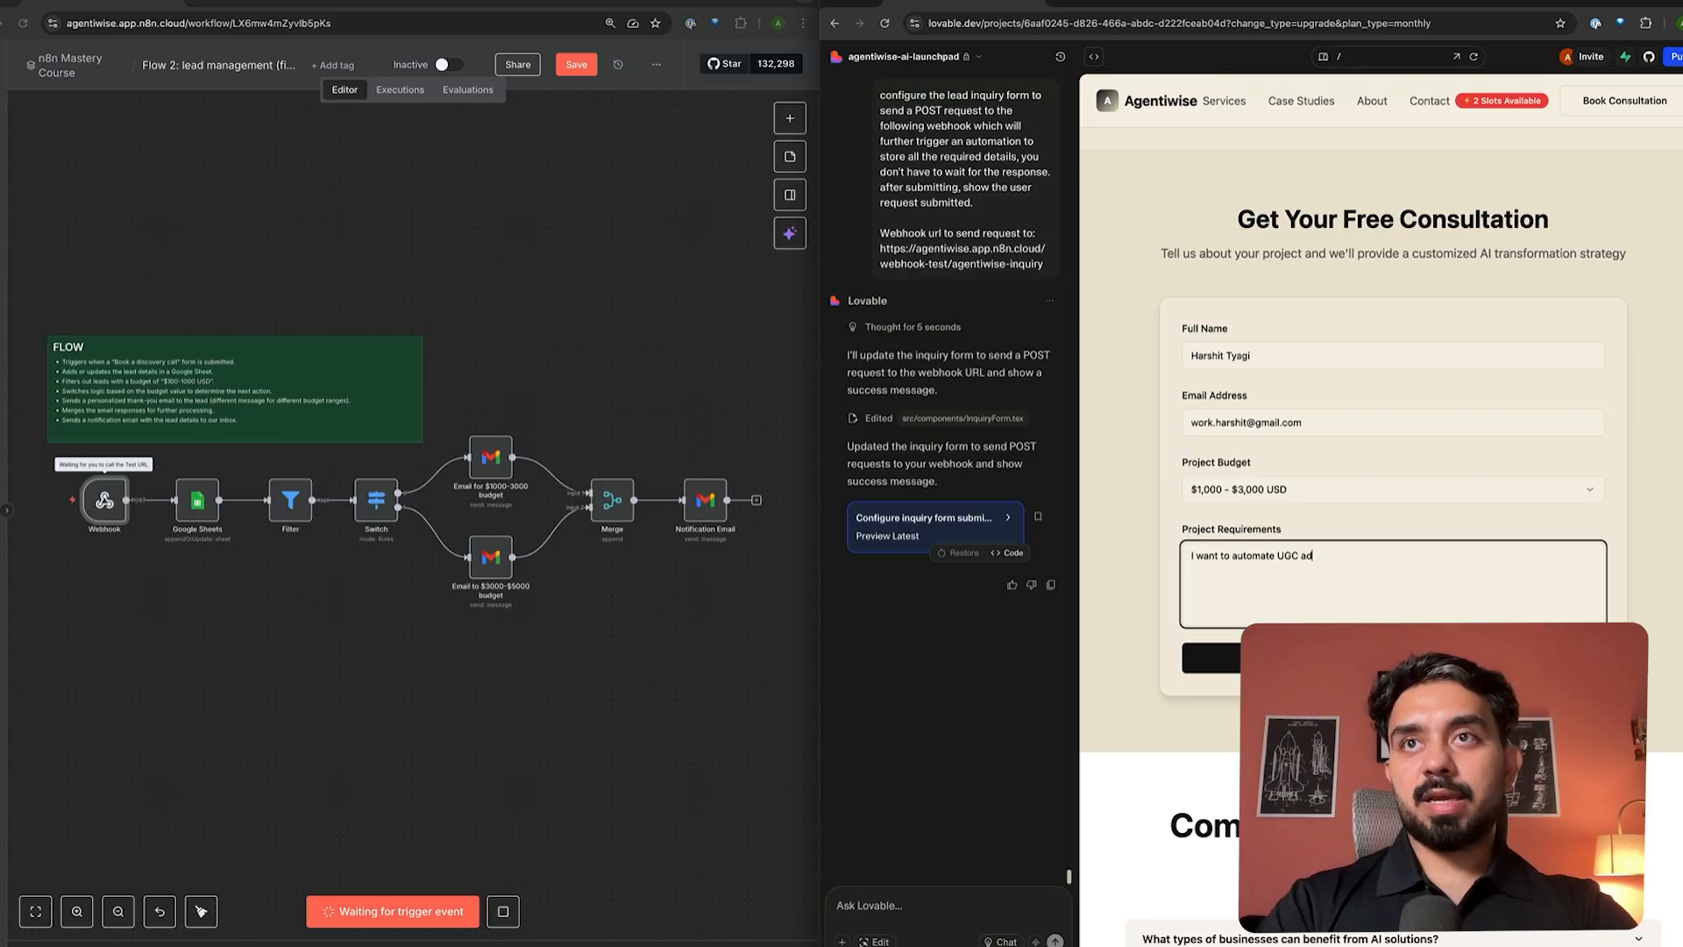
pyautogui.write('s')
pyautogui.click(1393, 659)
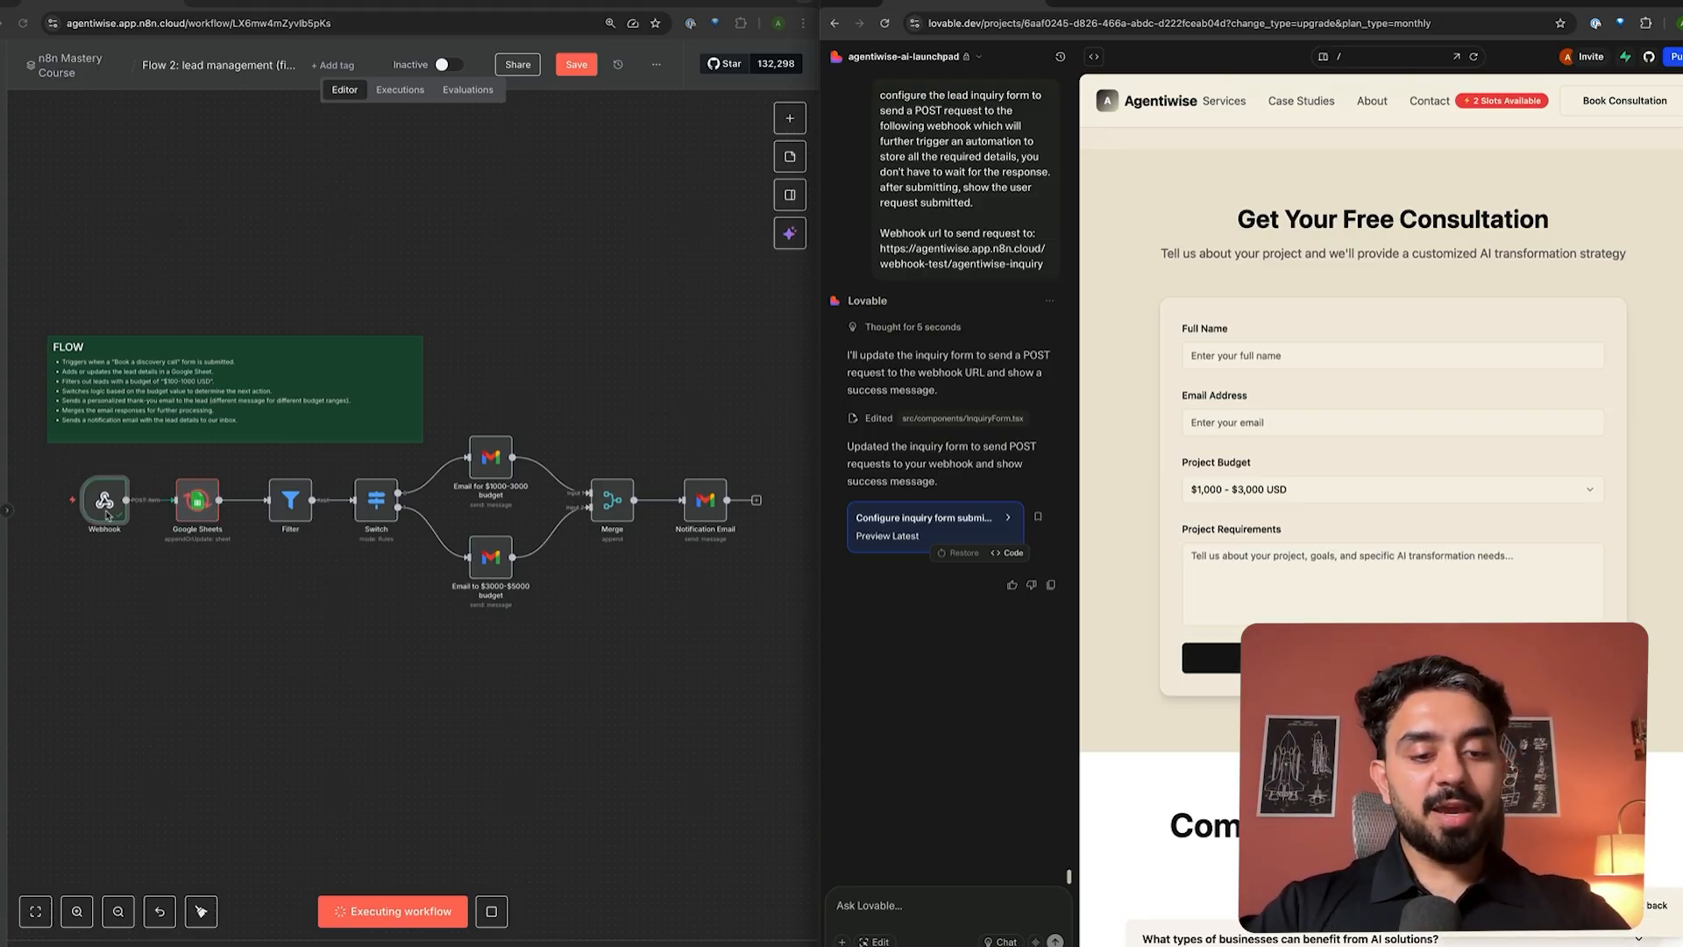
# - Inspect the data the Webhook node received from the form submission
pyautogui.scroll(3, 123, 579)
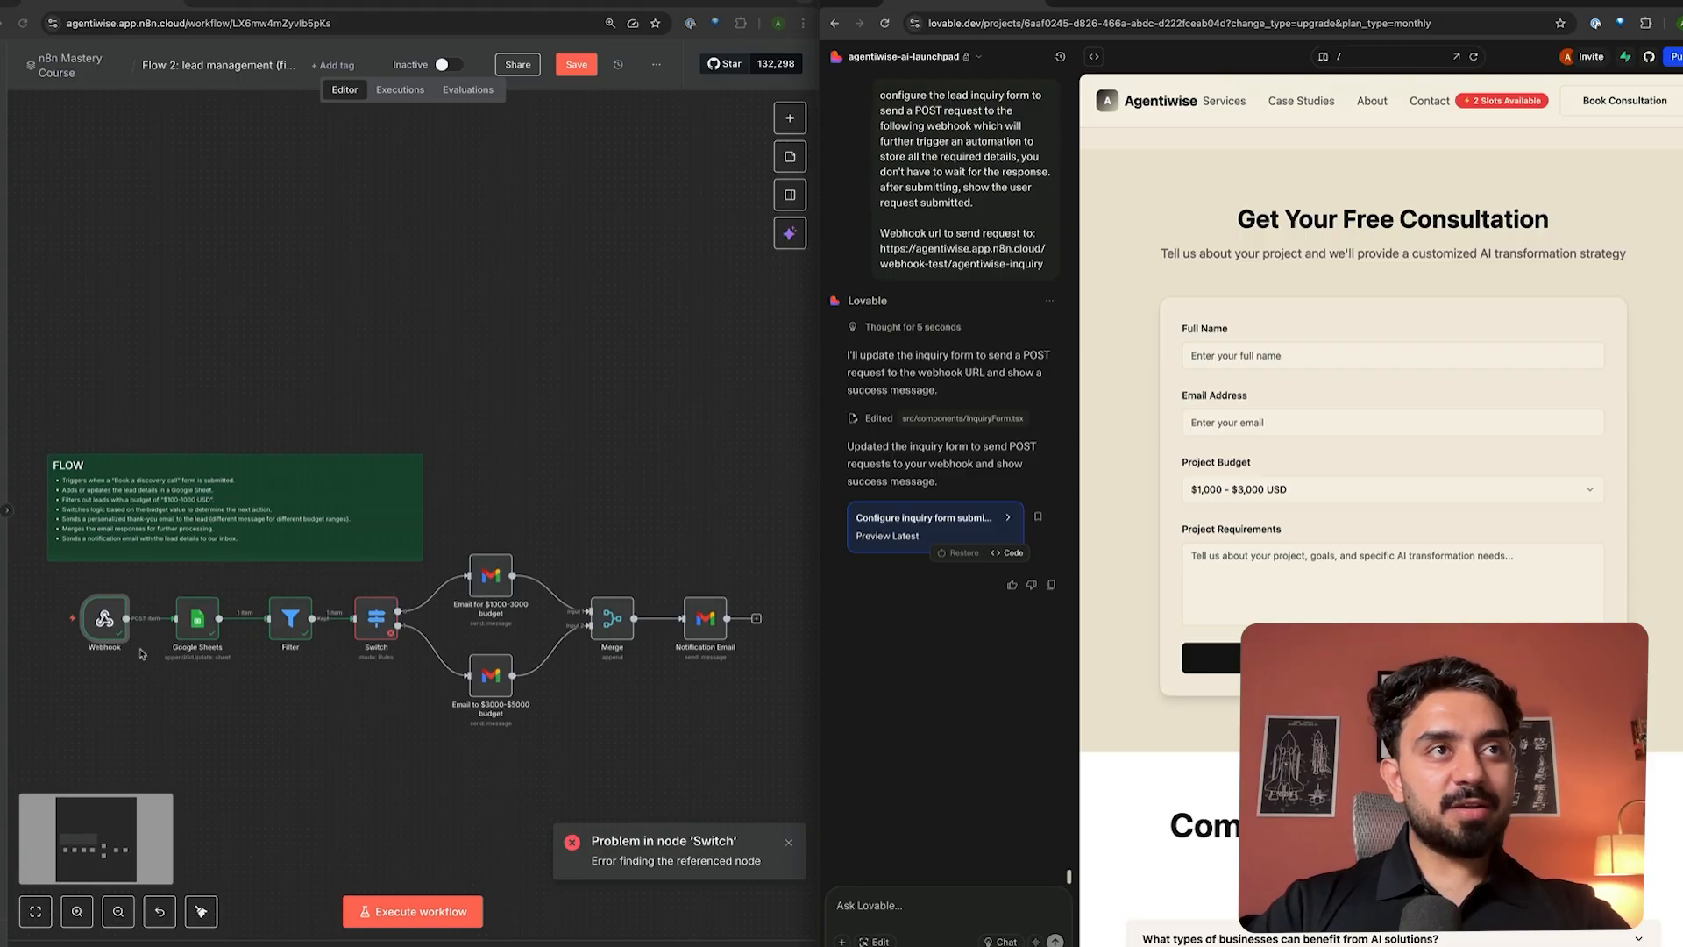
pyautogui.scroll(5, 151, 683)
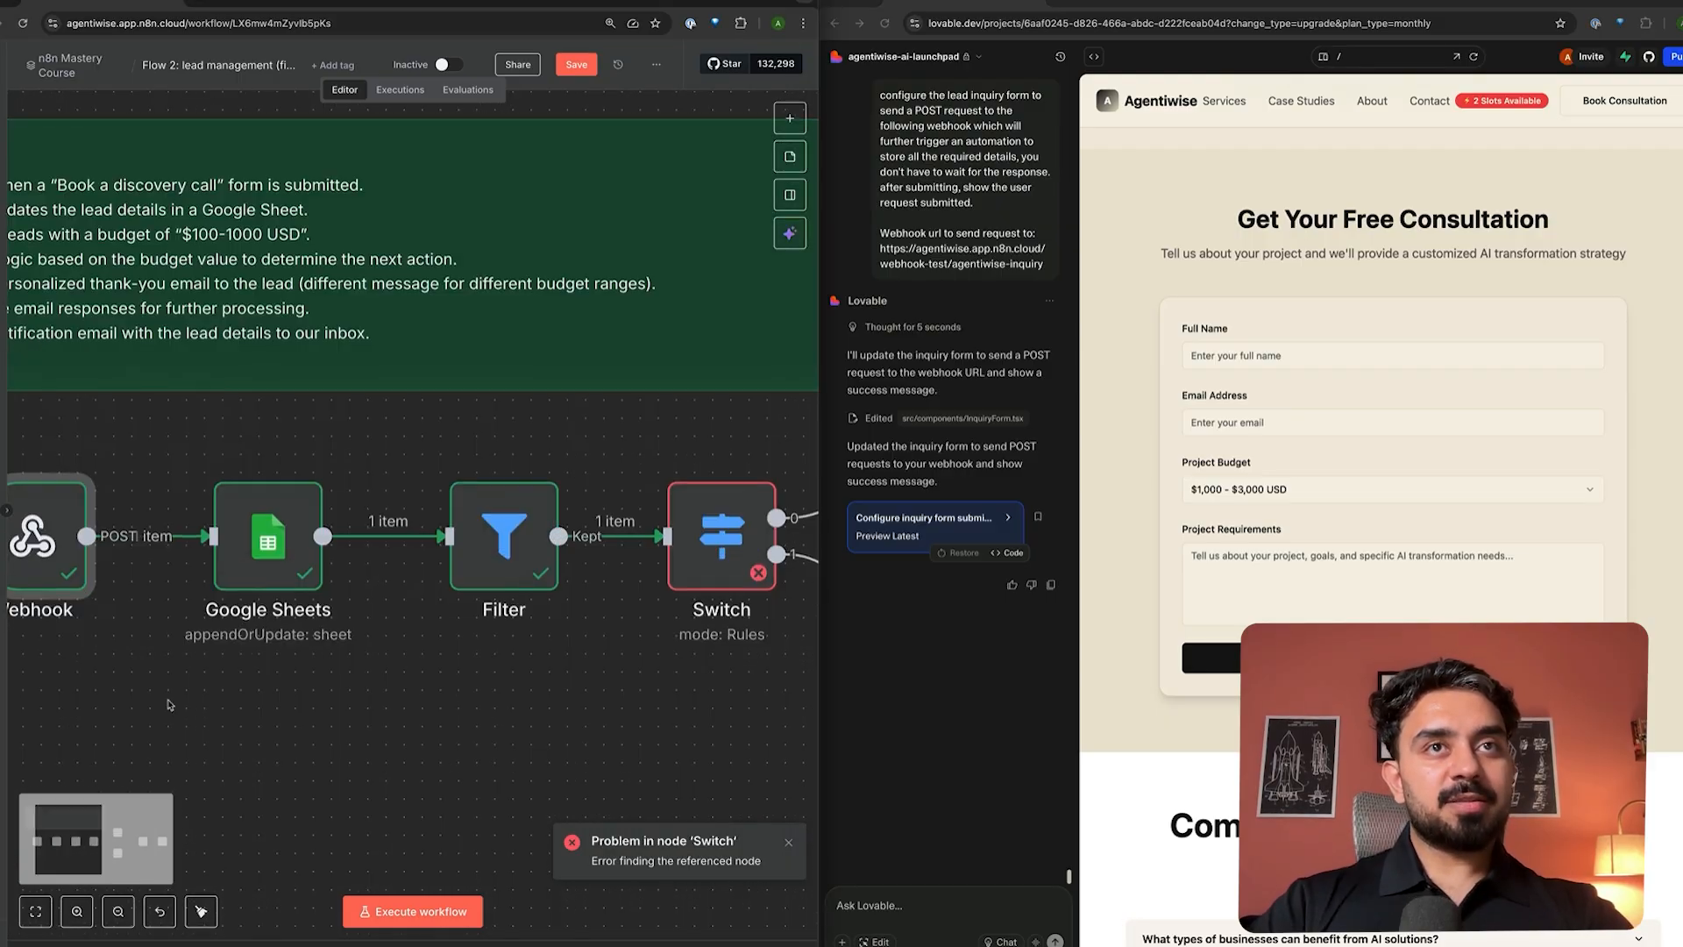
pyautogui.scroll(-5, 171, 710)
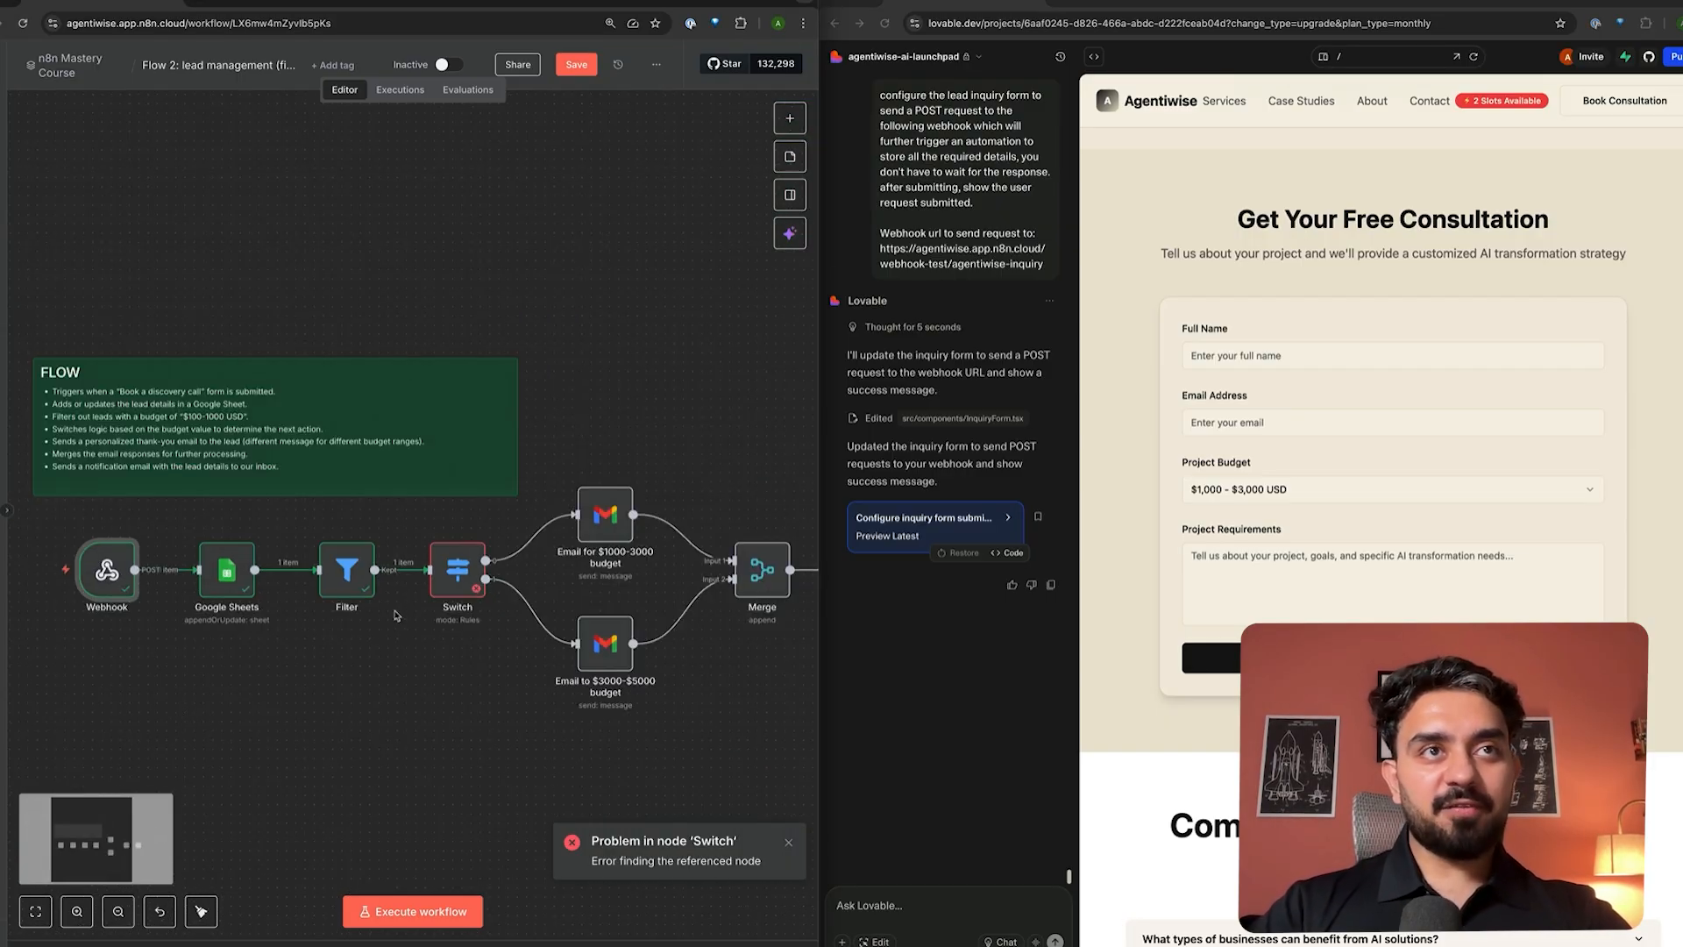
pyautogui.doubleClick(123, 575)
pyautogui.scroll(-3, 698, 596)
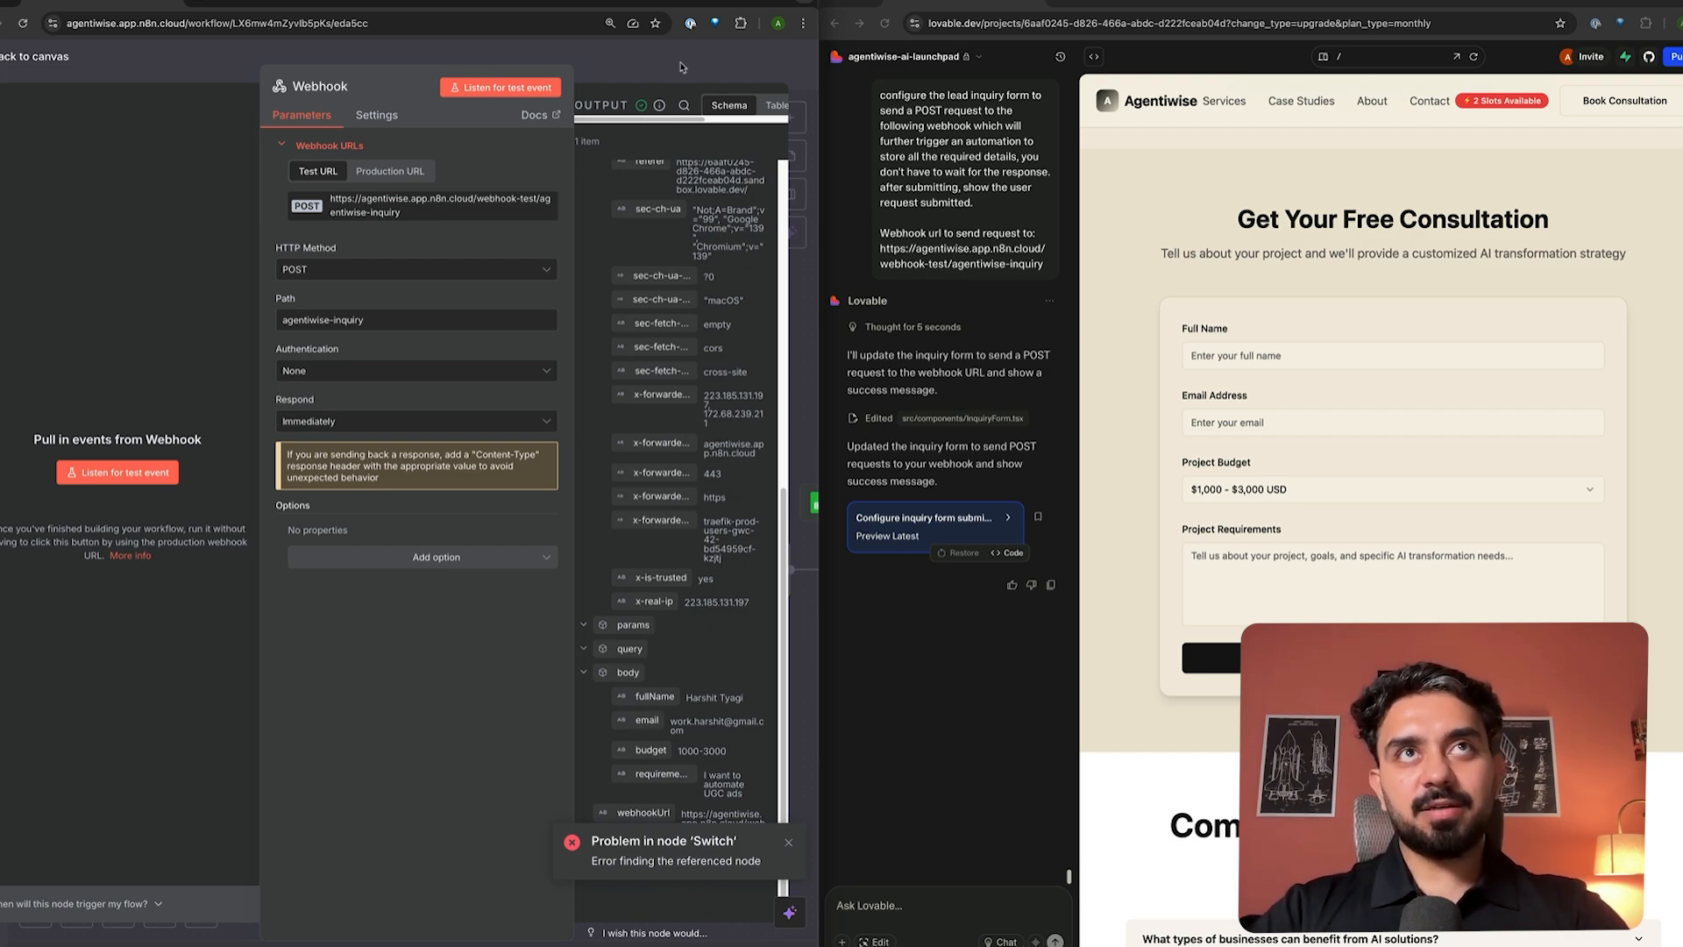
pyautogui.press('Escape')
# - Check the latest rows in the Leads from n8n spreadsheet, then open the Google Sheets node
pyautogui.click(242, 4)
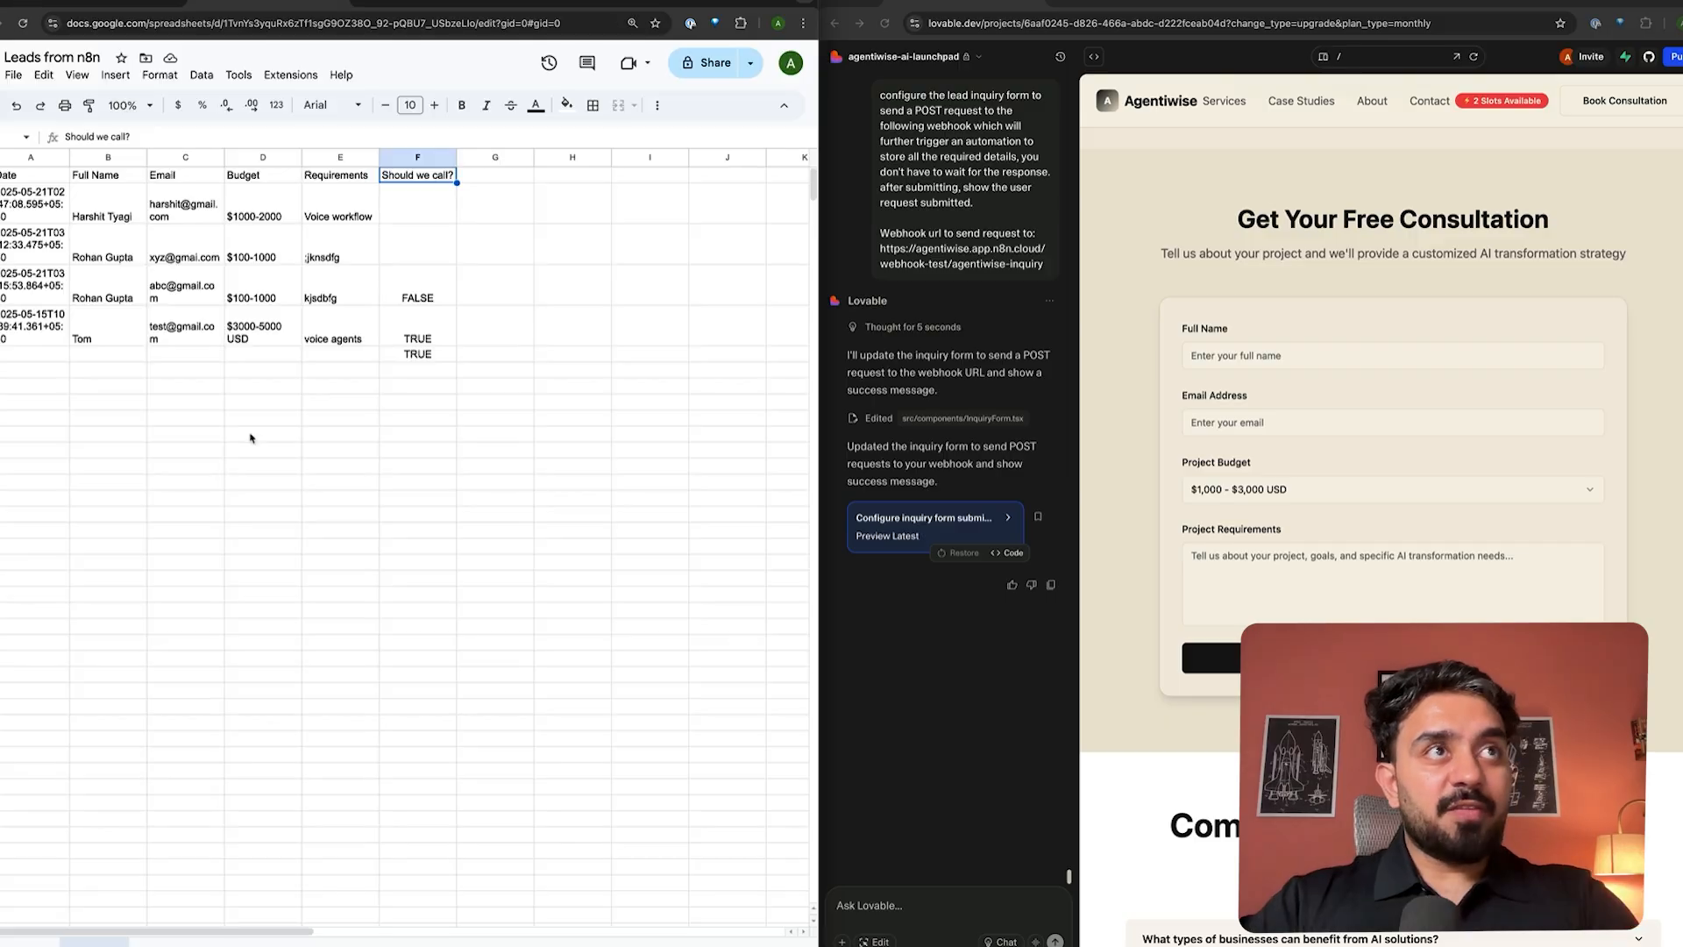
pyautogui.click(166, 485)
pyautogui.click(185, 386)
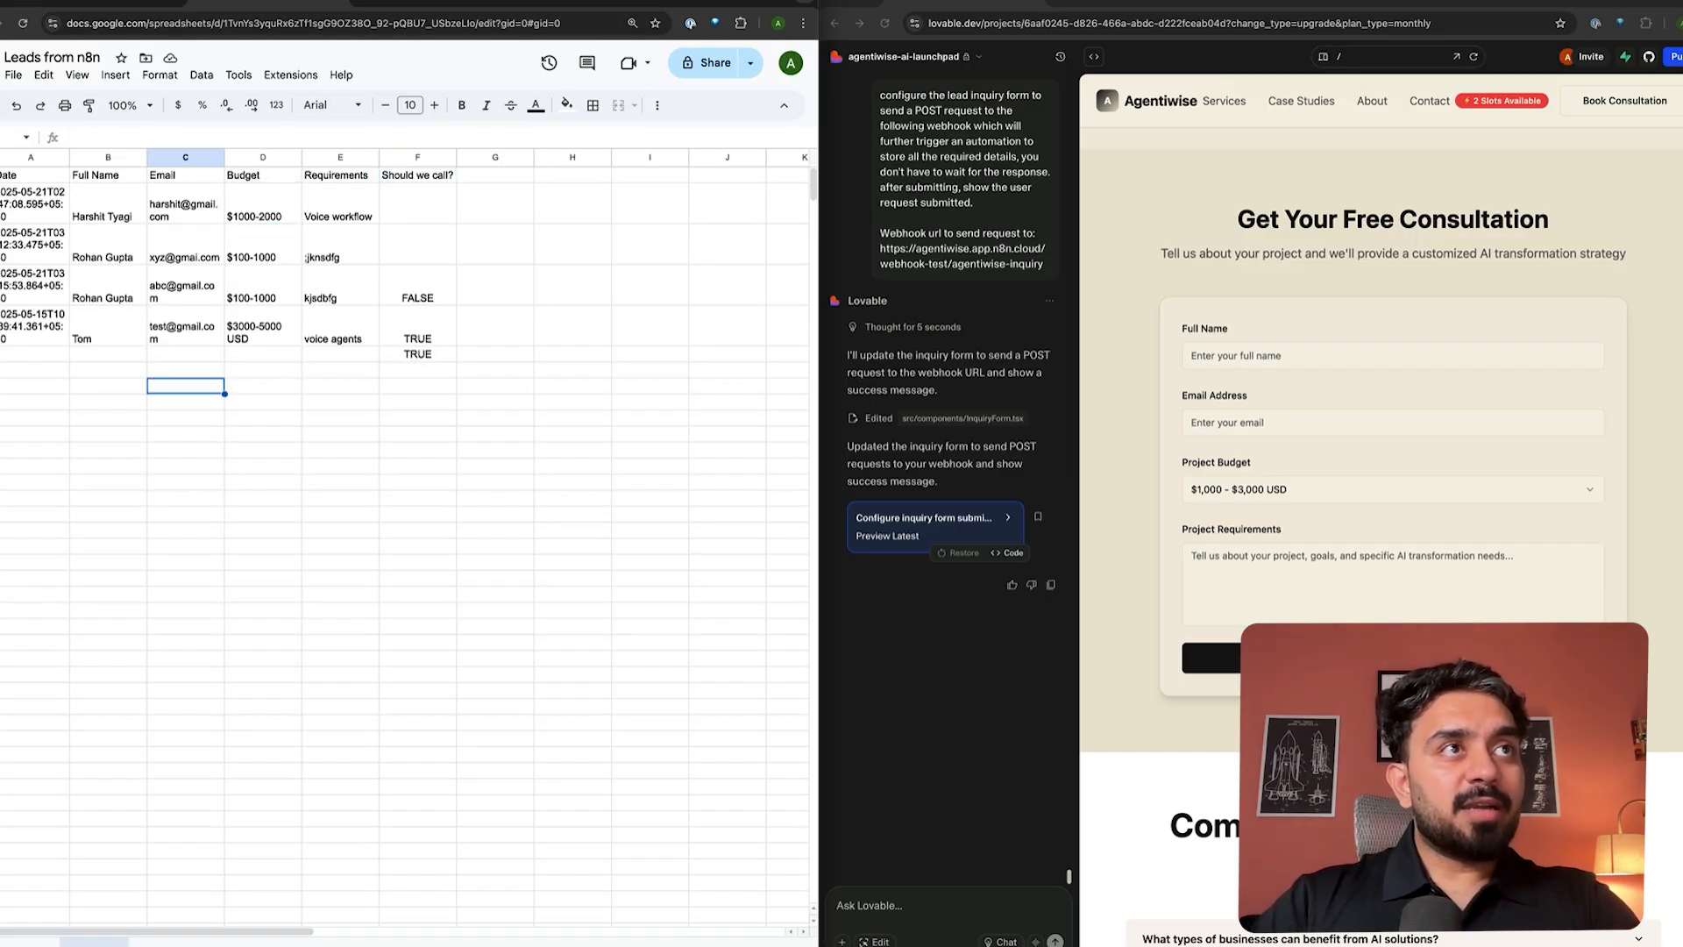
pyautogui.click(0, 354)
pyautogui.moveTo(53, 354); pyautogui.dragTo(342, 355)
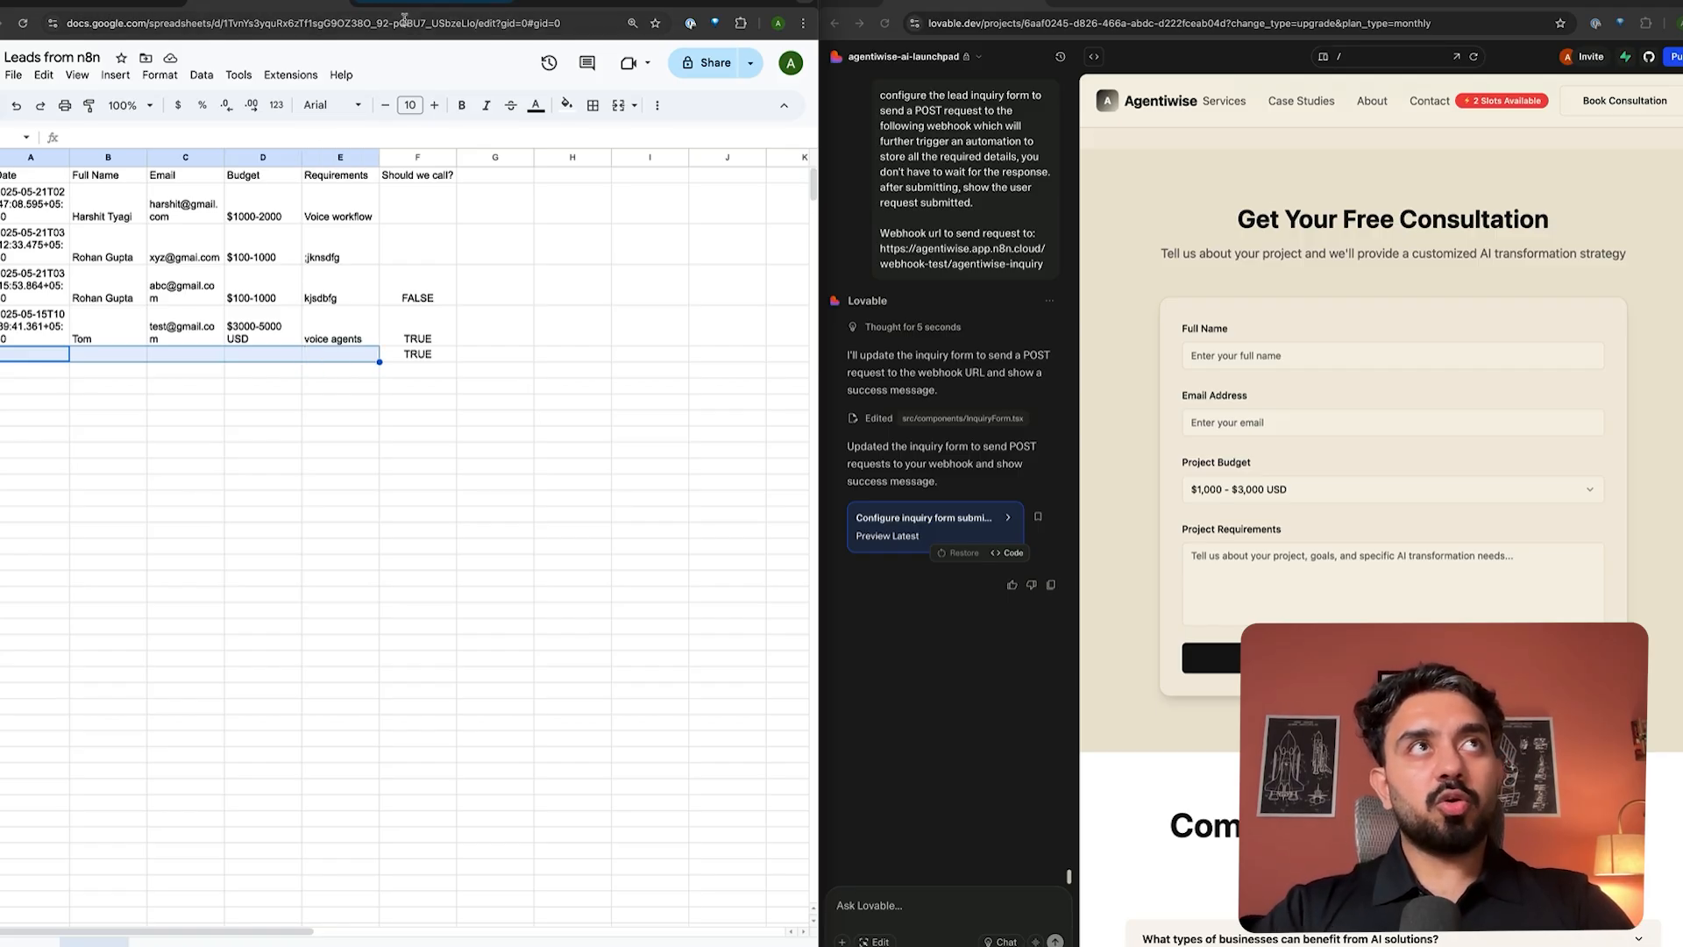
pyautogui.click(425, 3)
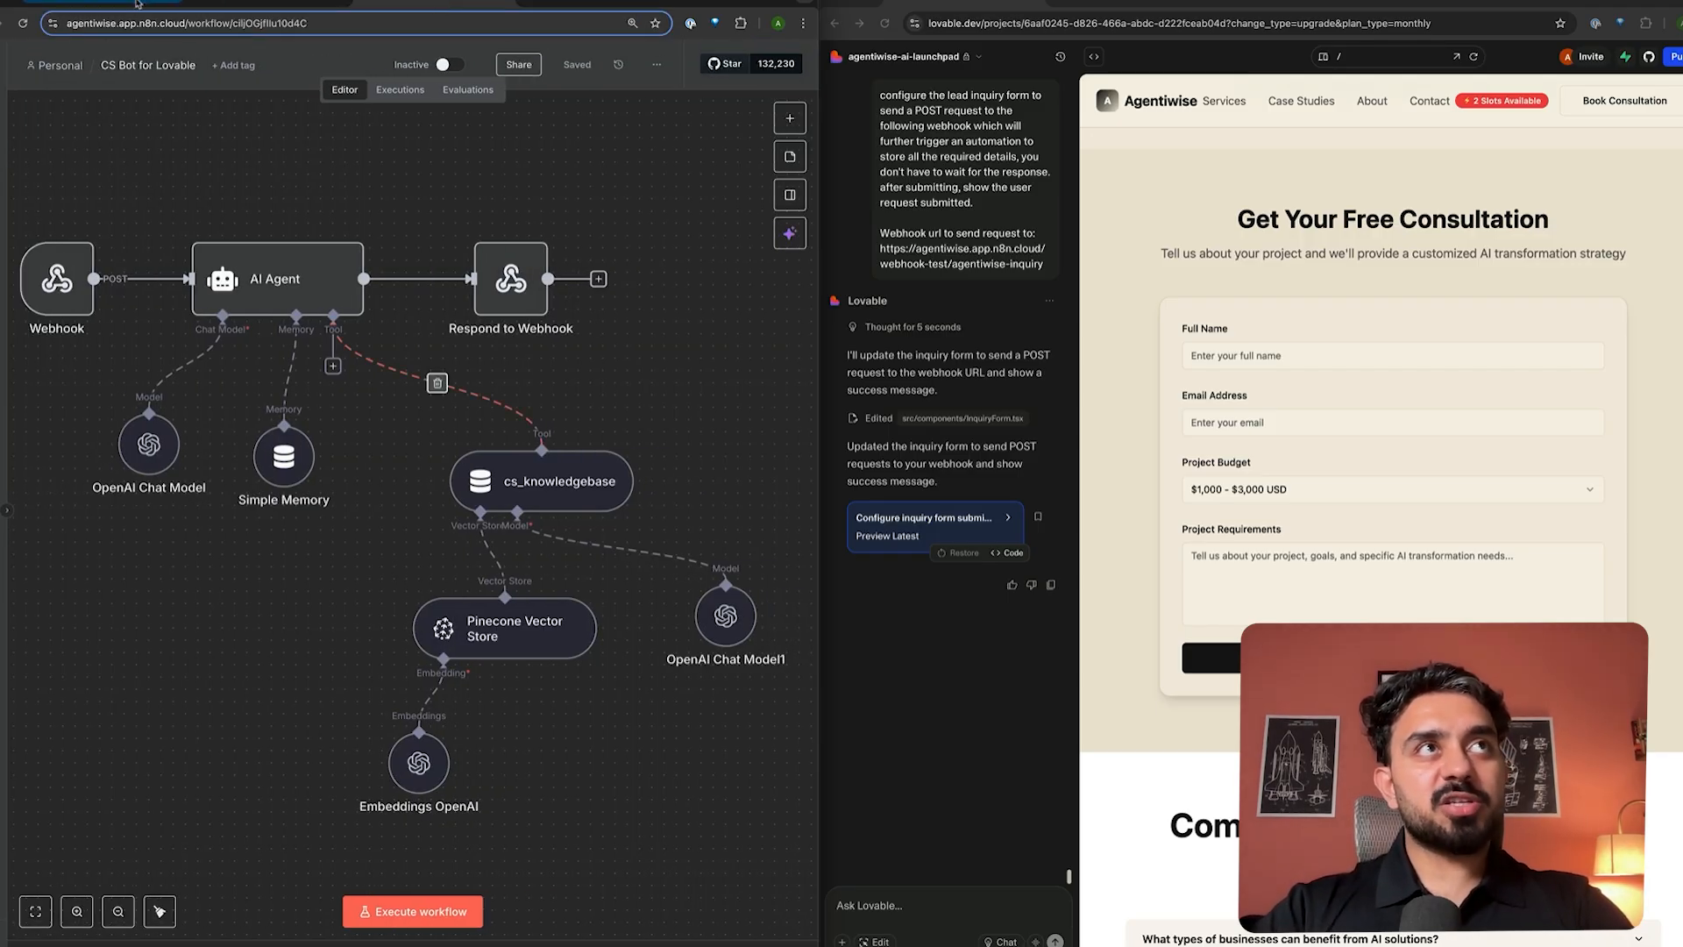
pyautogui.click(105, 3)
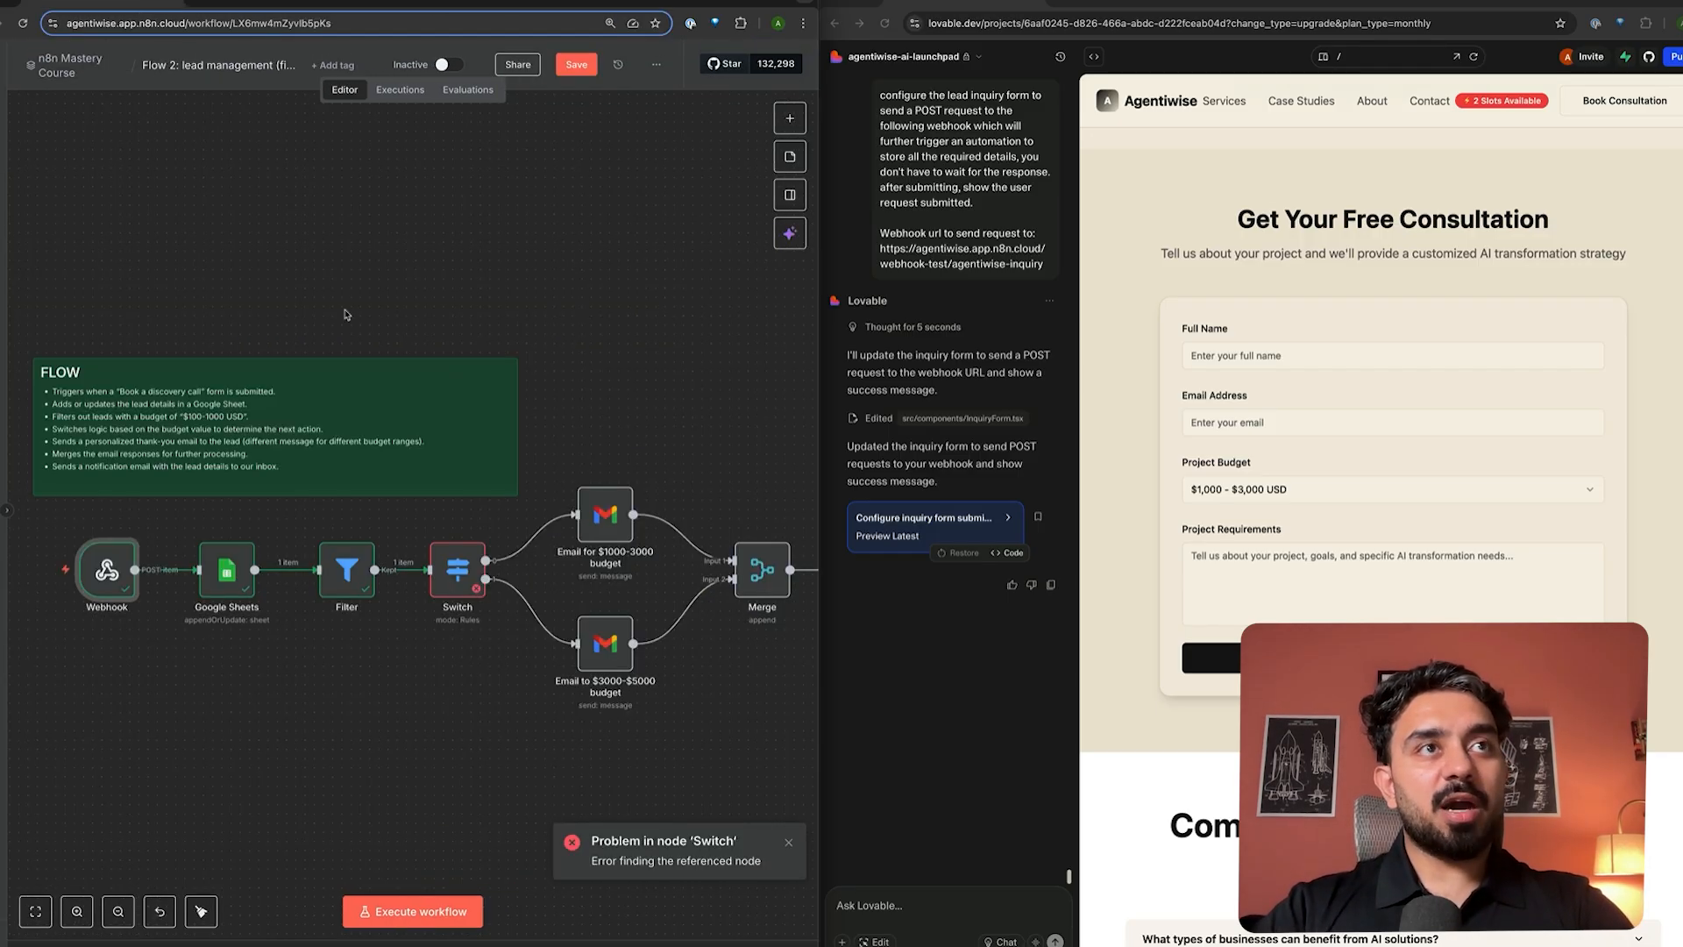
pyautogui.doubleClick(226, 570)
# - Set the Date column's value to the {{ $now }} current-time expression
pyautogui.scroll(-3, 420, 537)
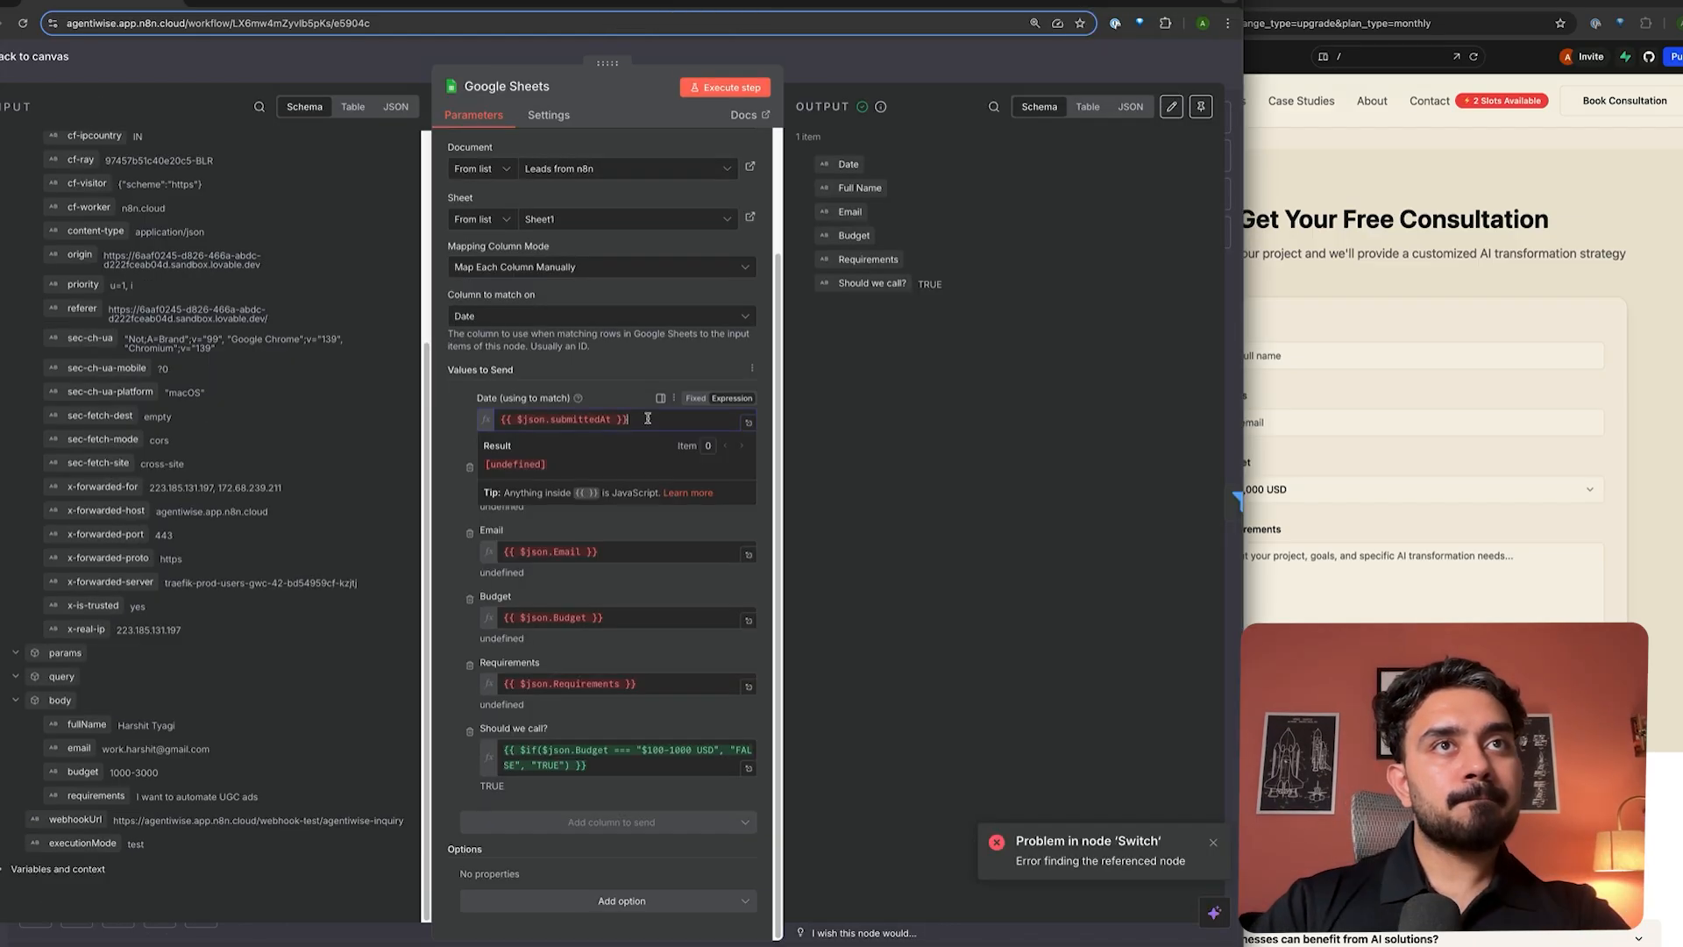
pyautogui.press('super+a')
pyautogui.press('BackSpace')
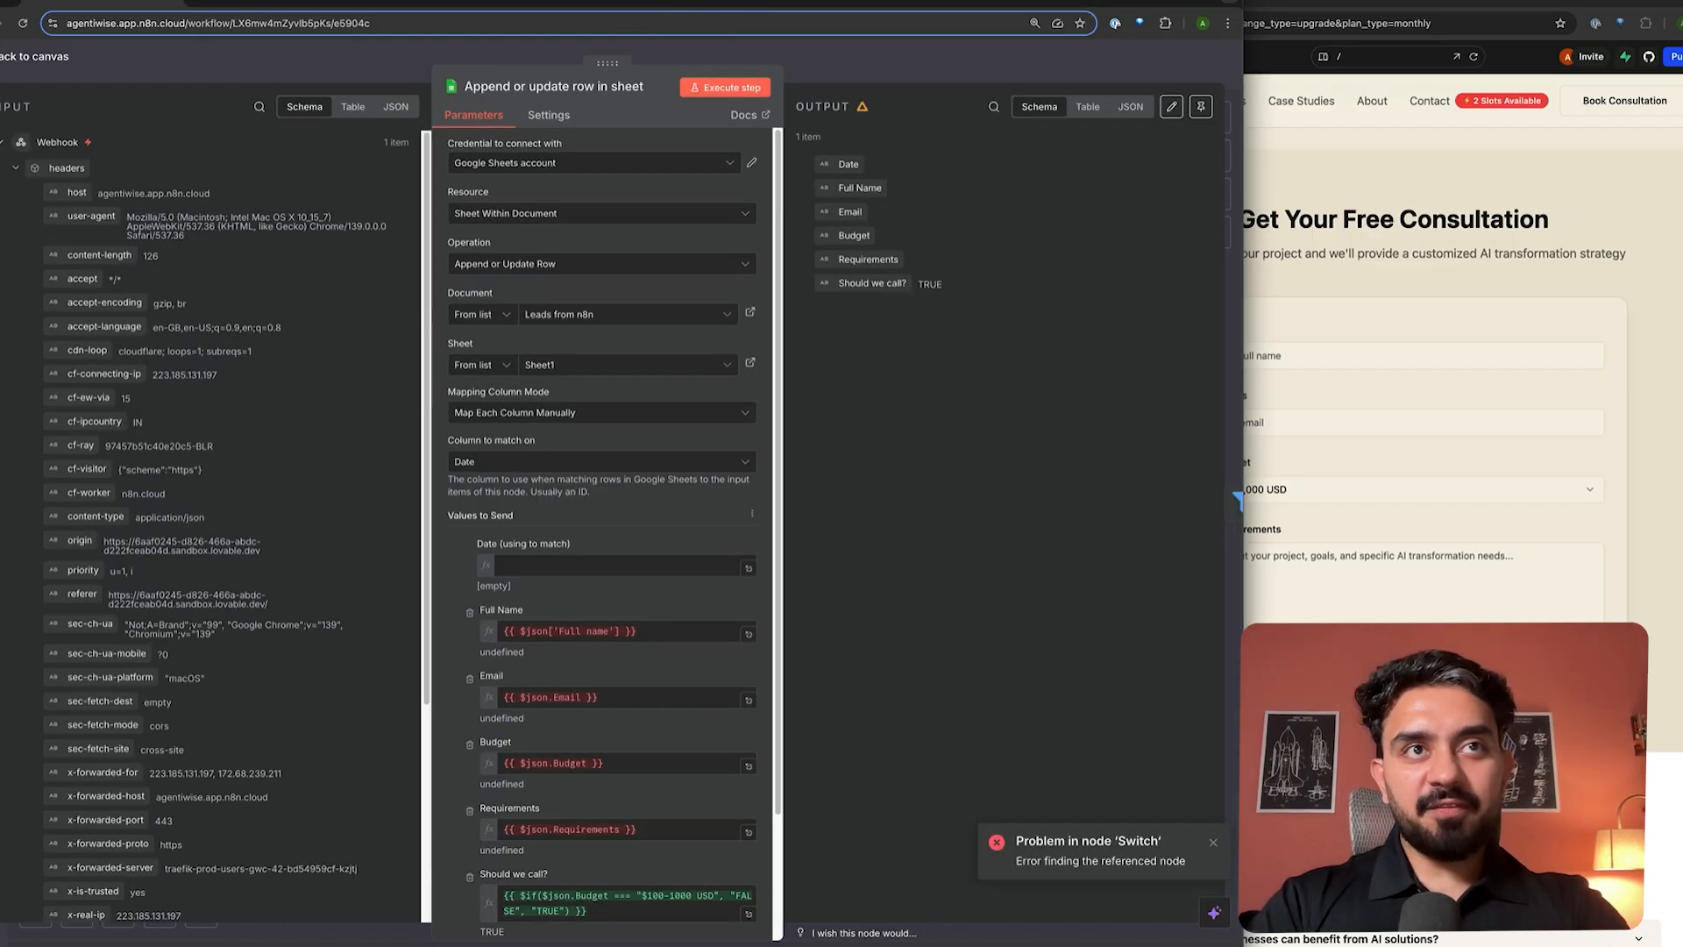
pyautogui.click(574, 564)
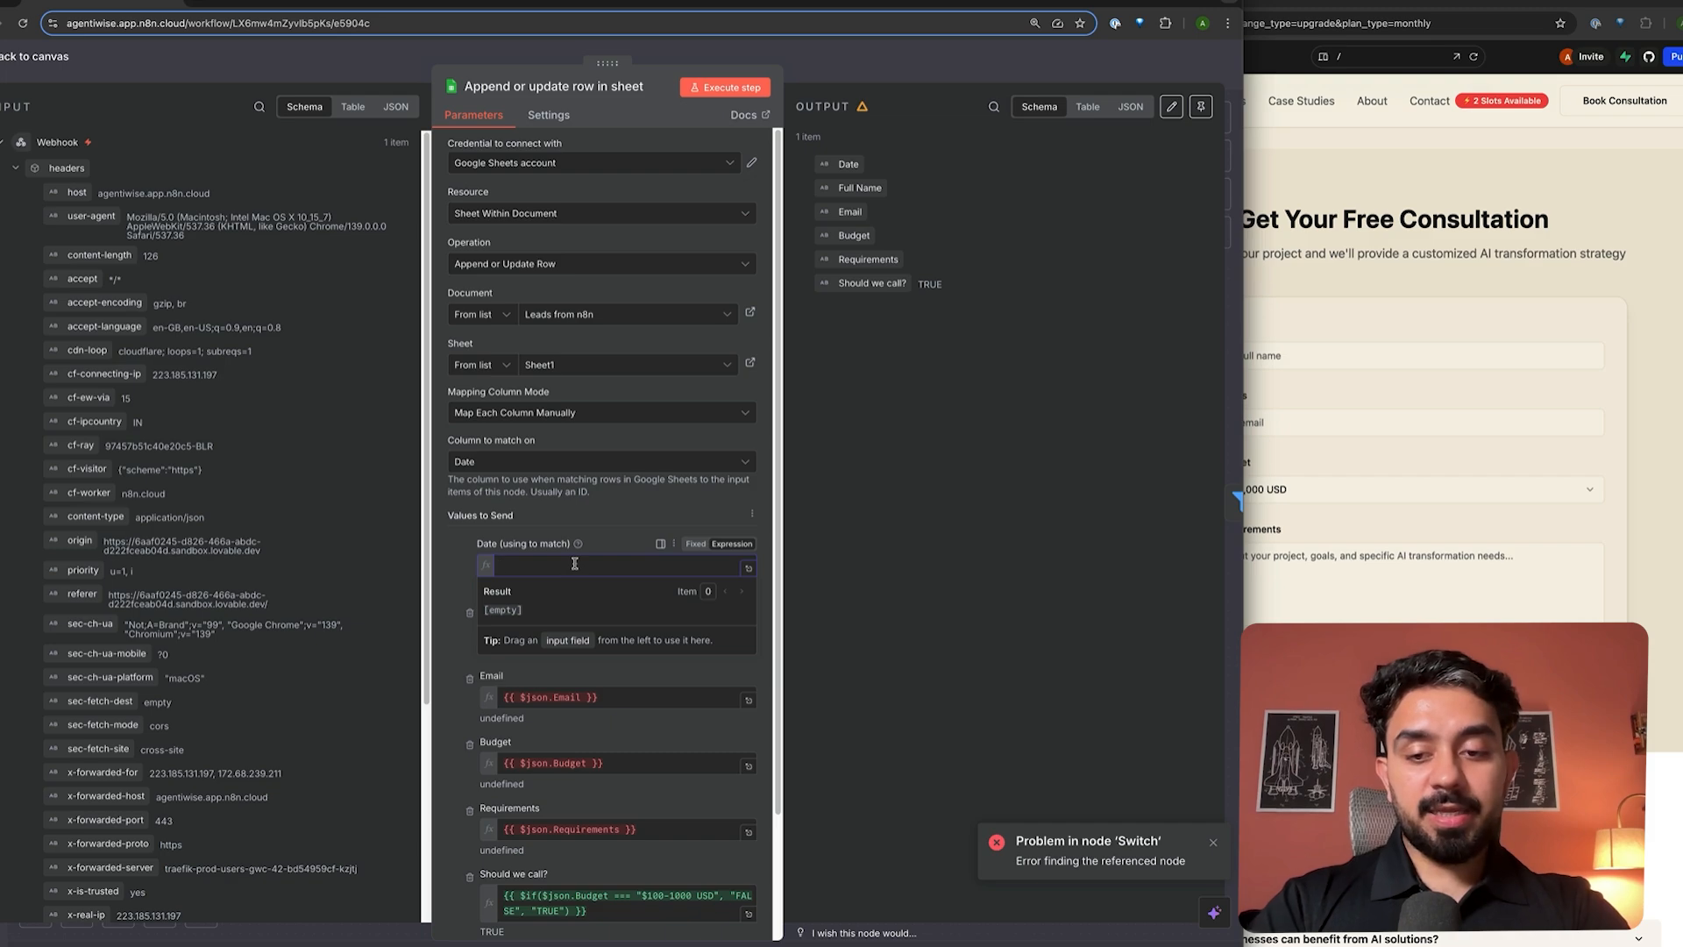
pyautogui.write('$')
pyautogui.press('BackSpace')
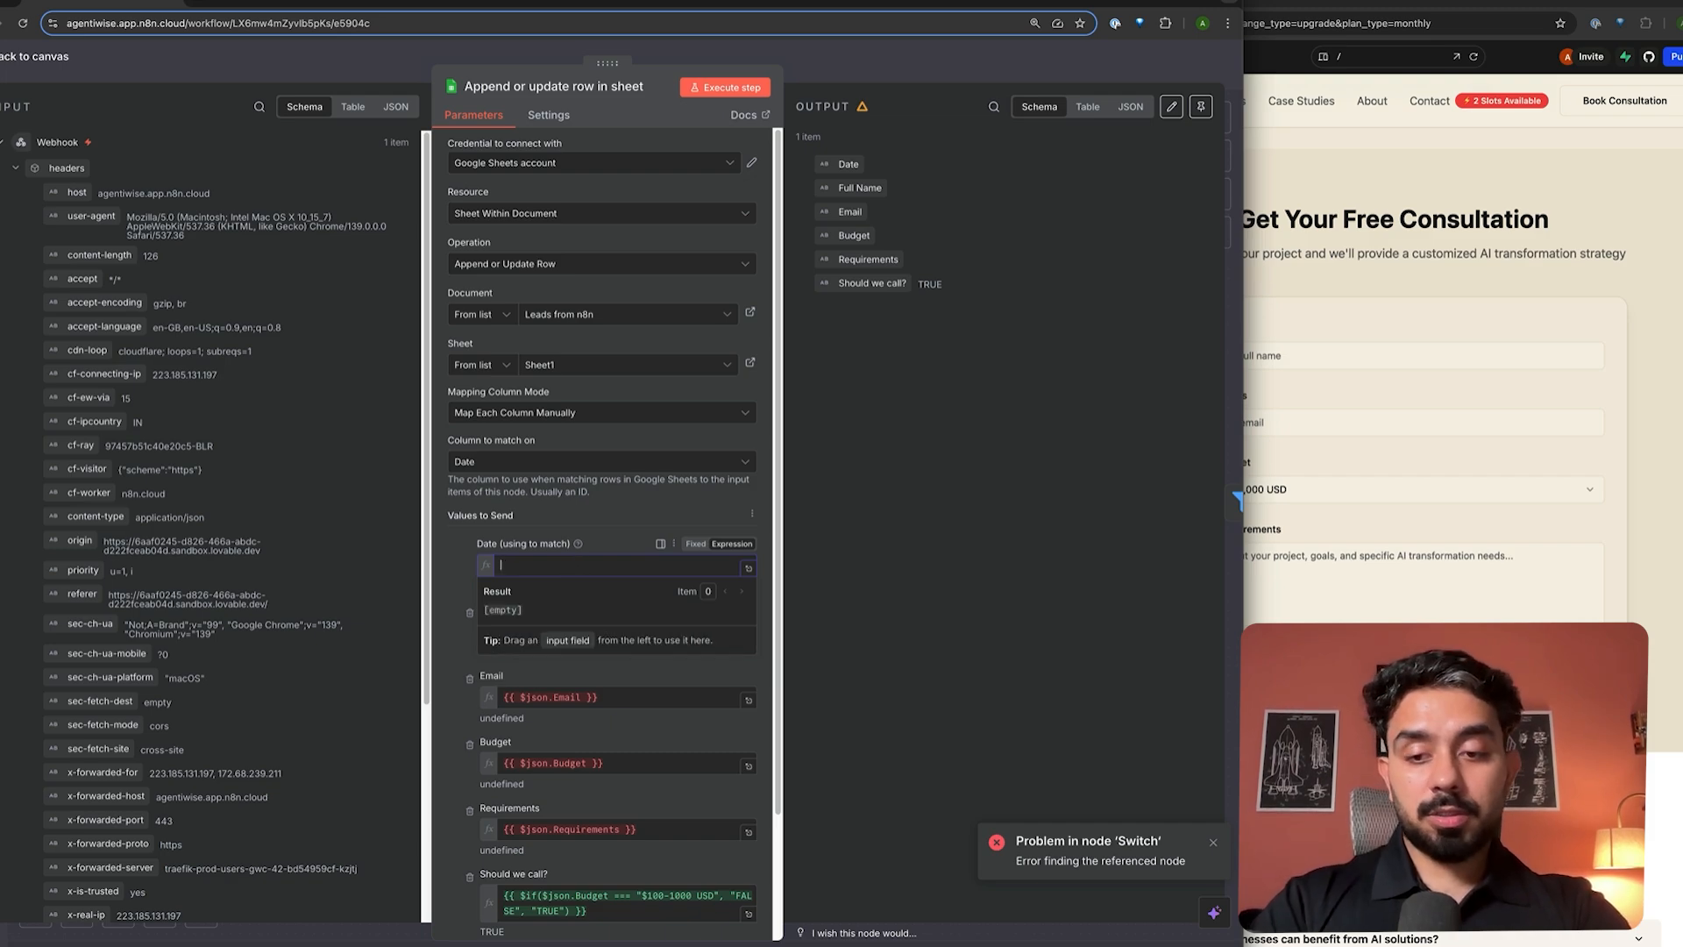
pyautogui.write('{{ $')
pyautogui.write('n')
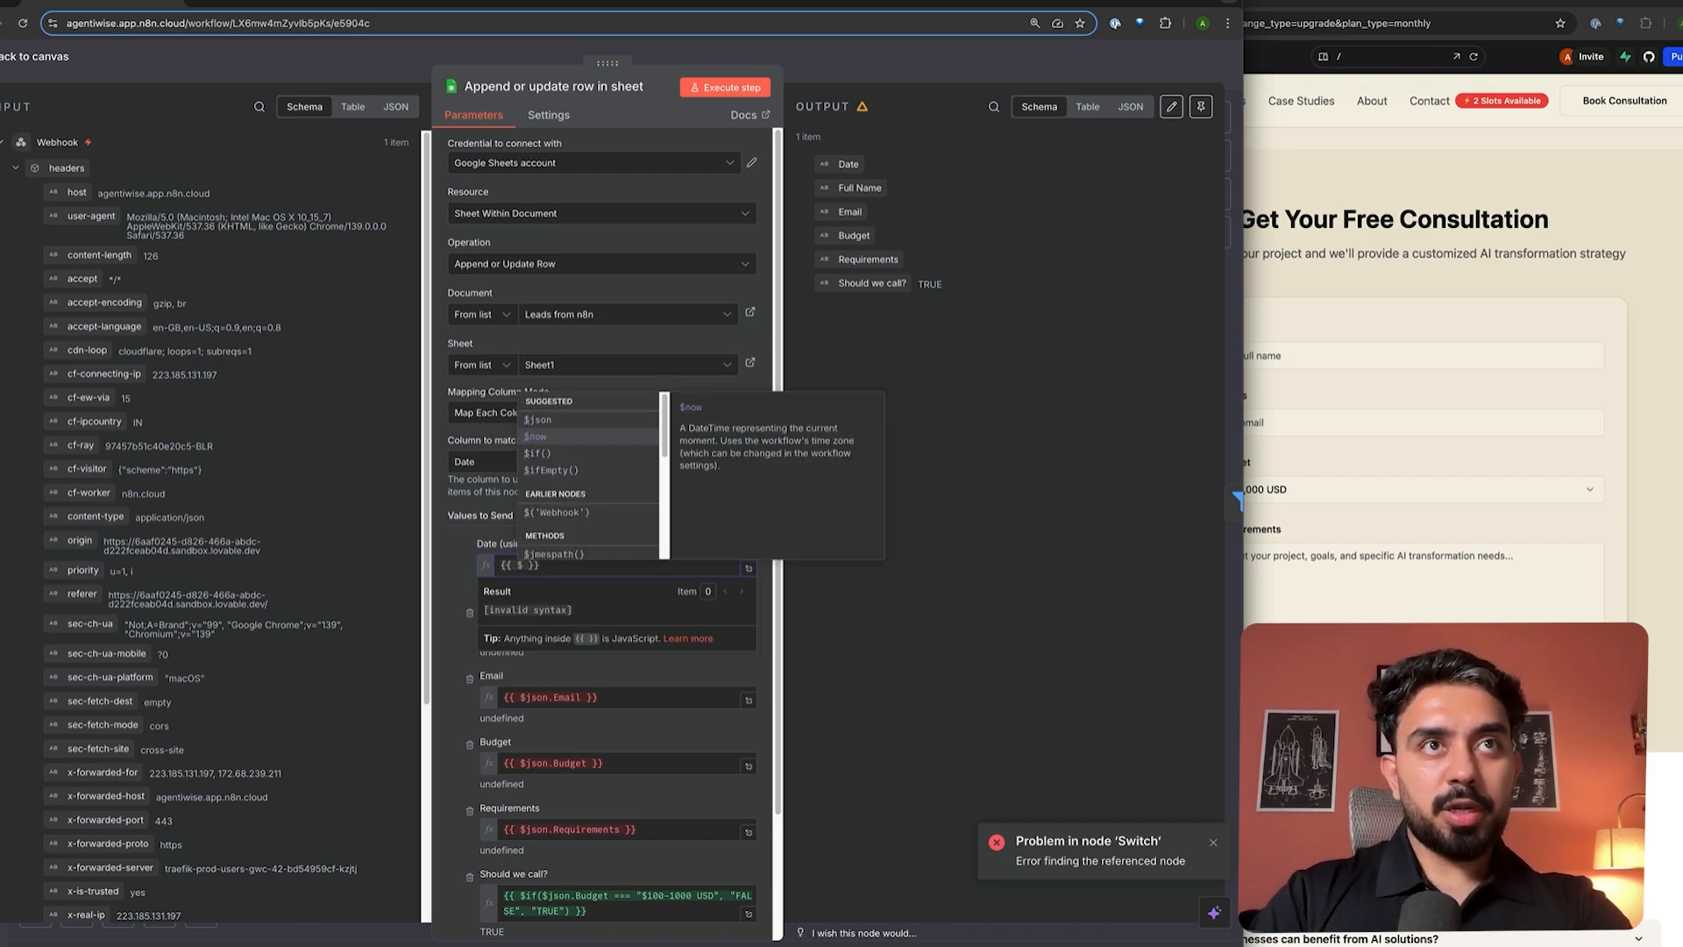
pyautogui.press('Return')
pyautogui.click(976, 680)
# - Map fullName, email, budget and requirements from the webhook body into their columns
pyautogui.scroll(-3, 613, 570)
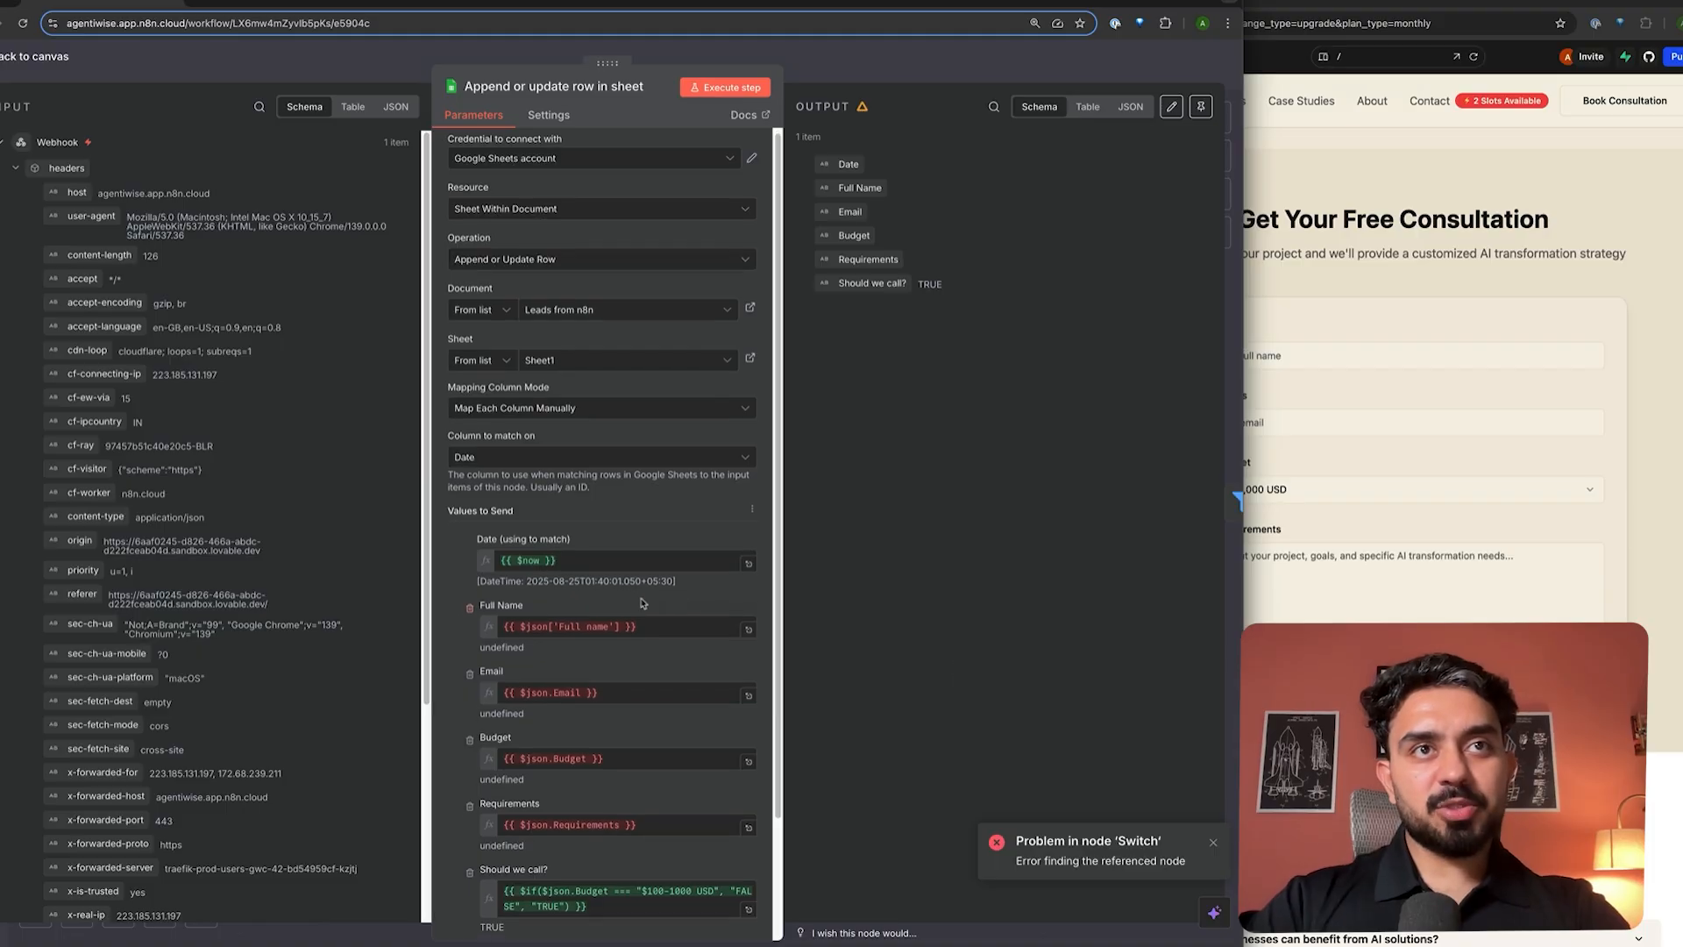
pyautogui.click(647, 526)
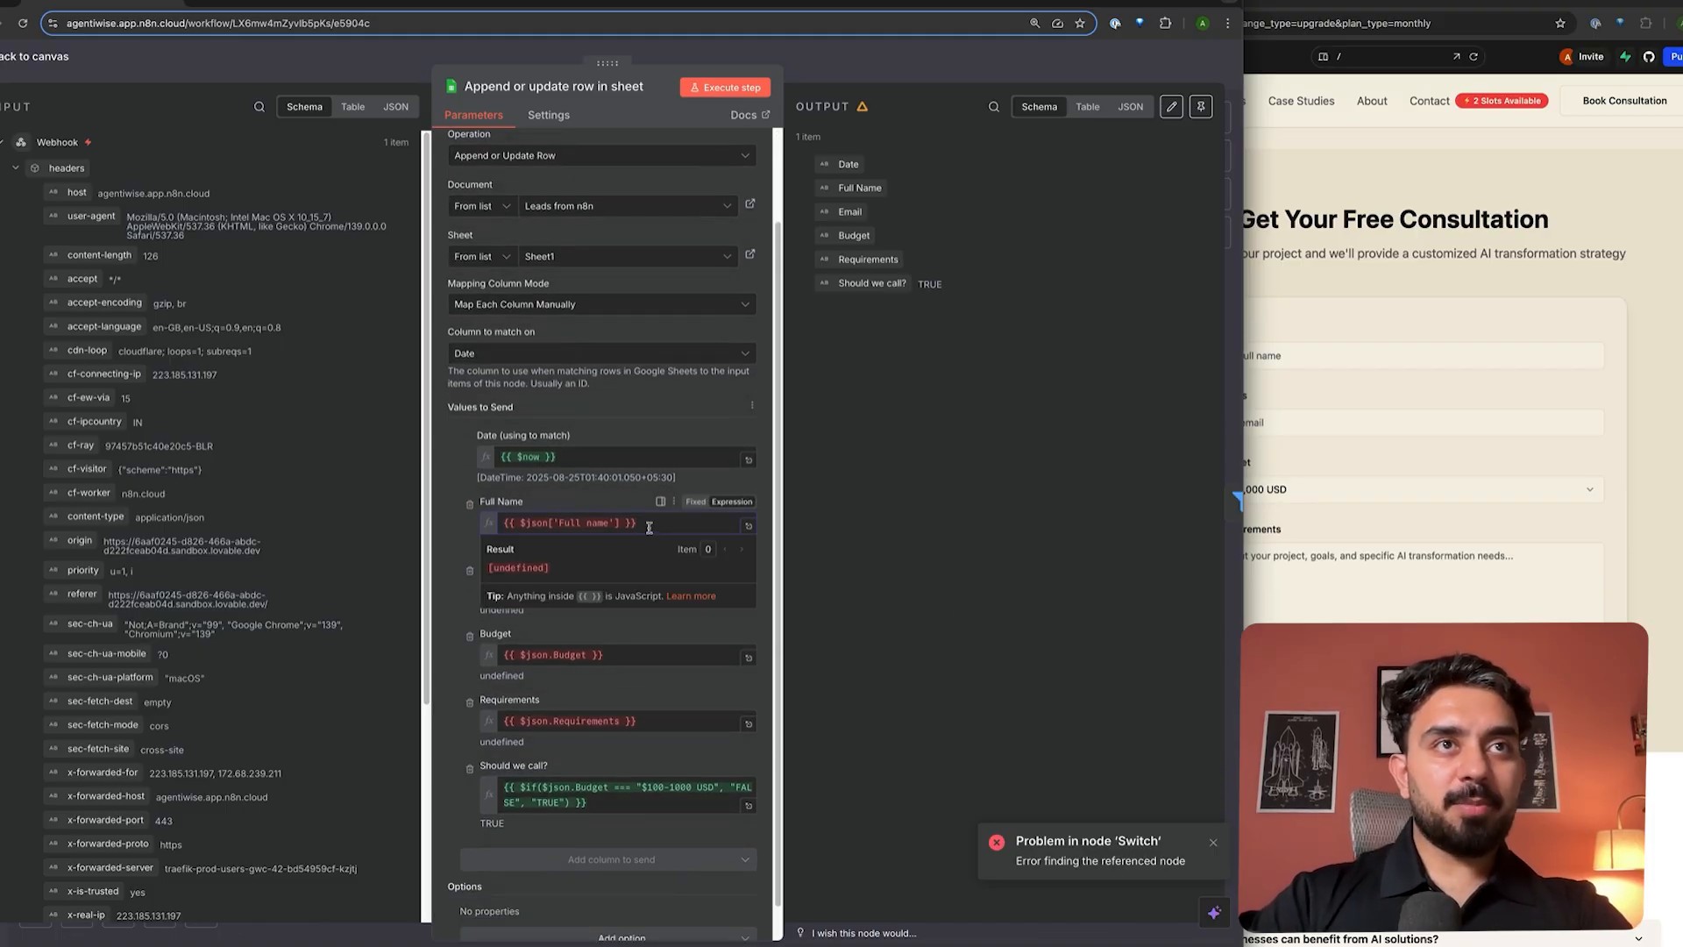
pyautogui.hotkey('ctrl', 'a')
pyautogui.press('BackSpace')
pyautogui.scroll(-5, 70, 701)
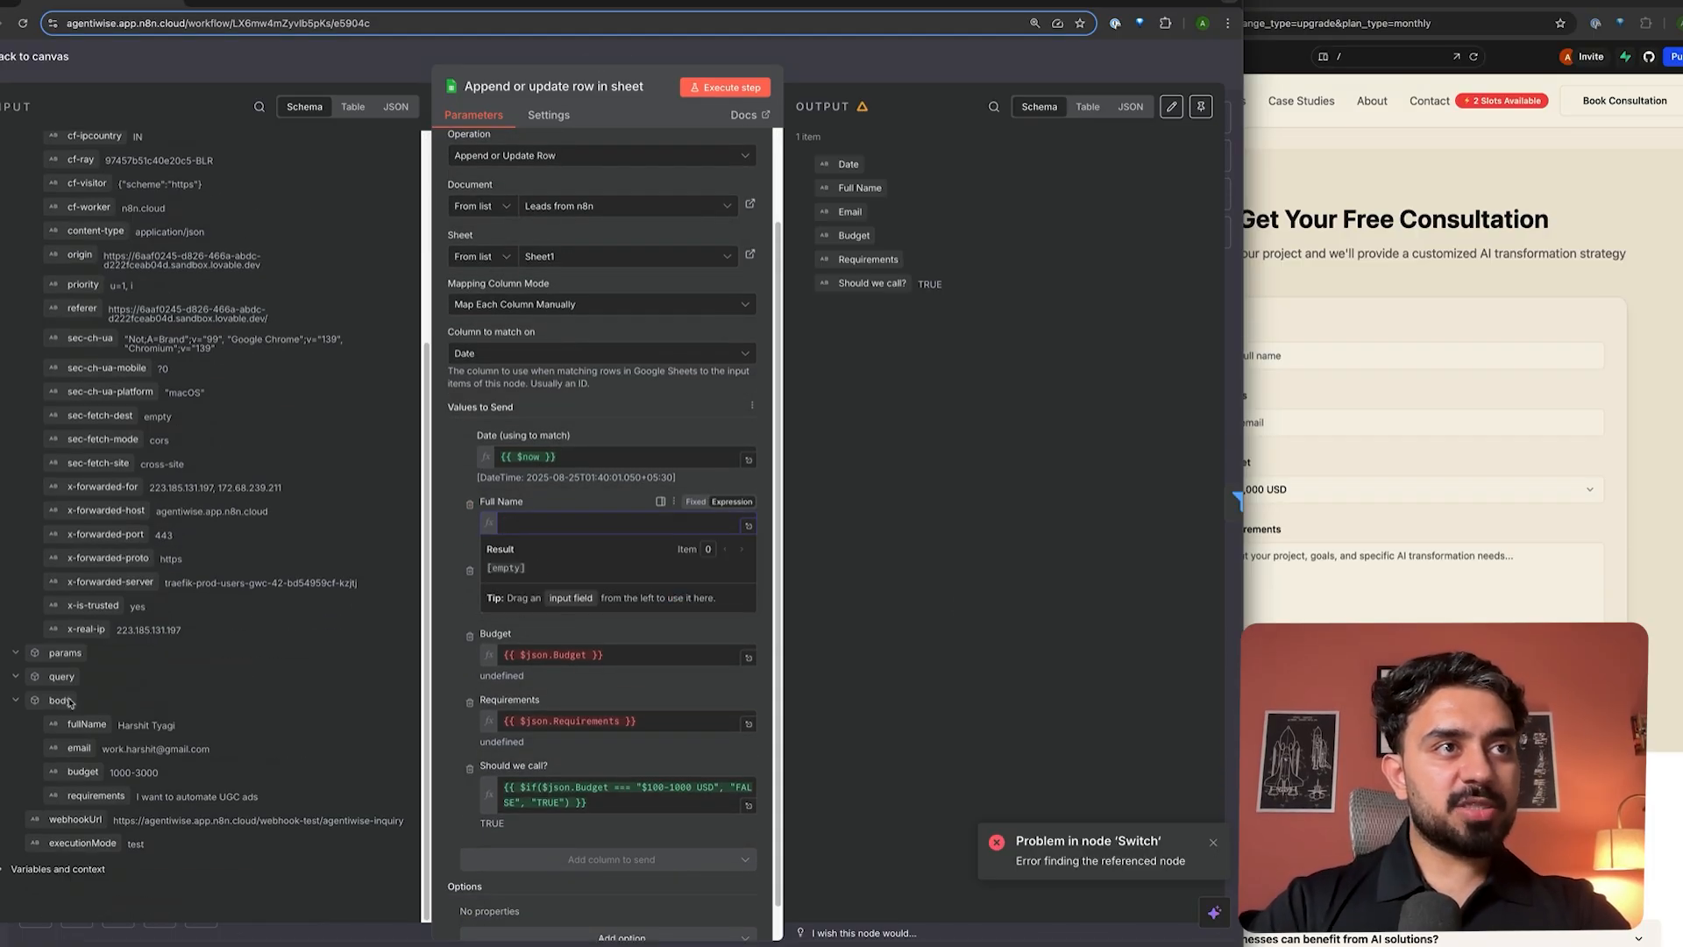
pyautogui.moveTo(79, 725); pyautogui.dragTo(537, 524)
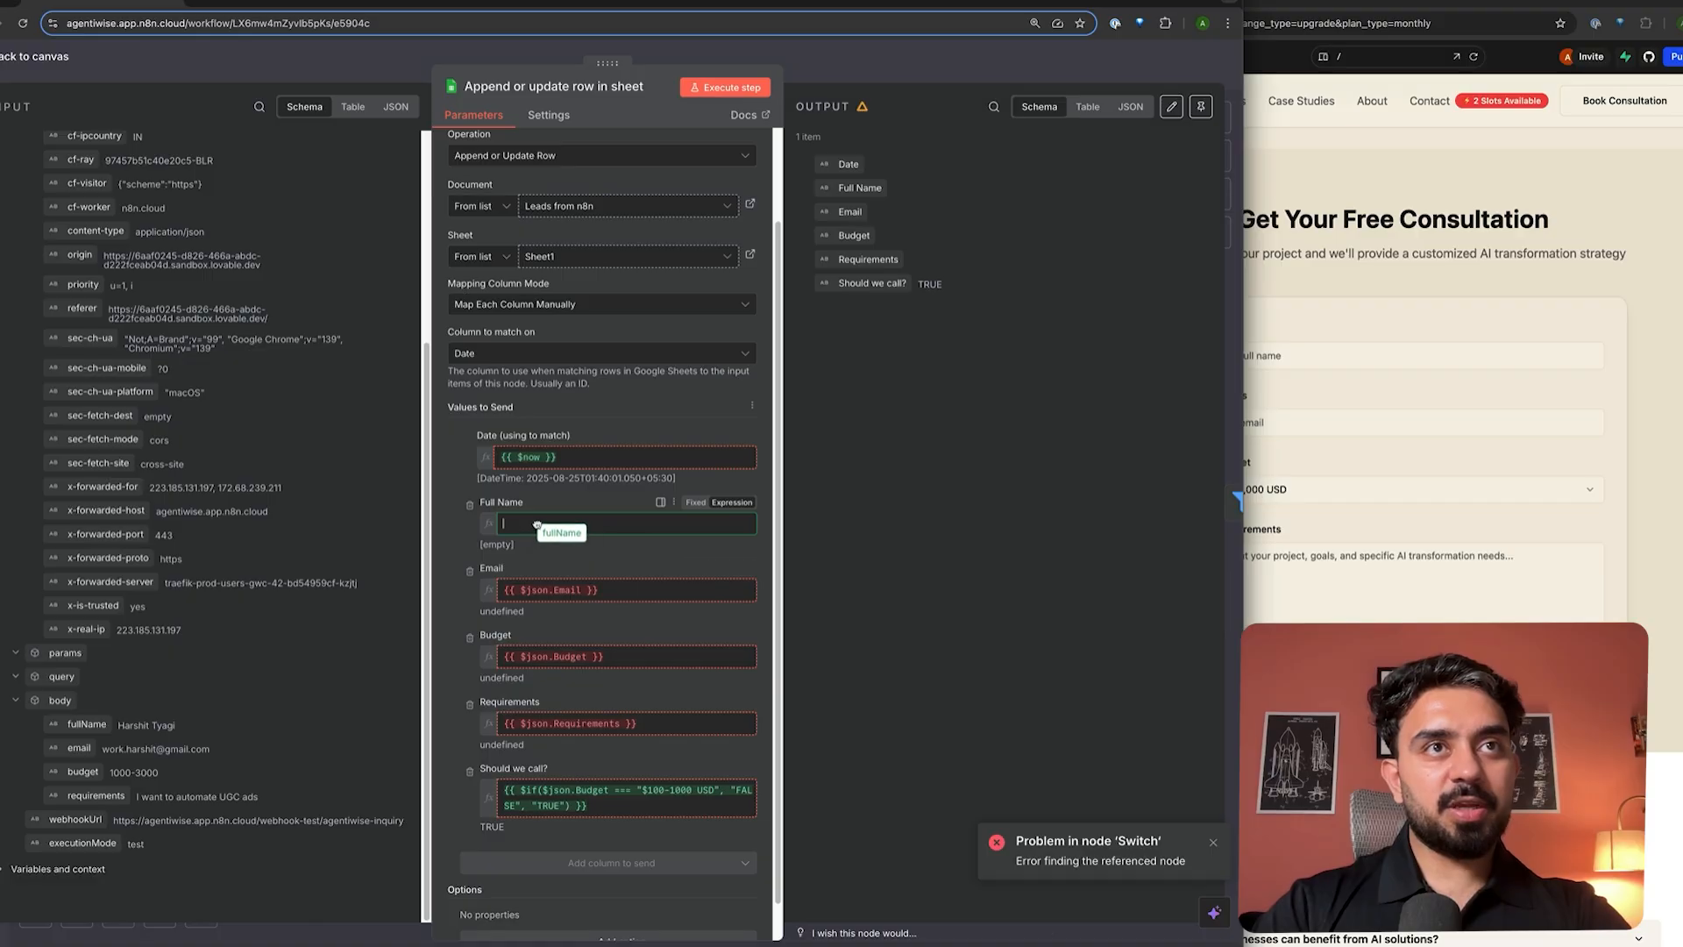
pyautogui.moveTo(537, 525); pyautogui.dragTo(537, 525)
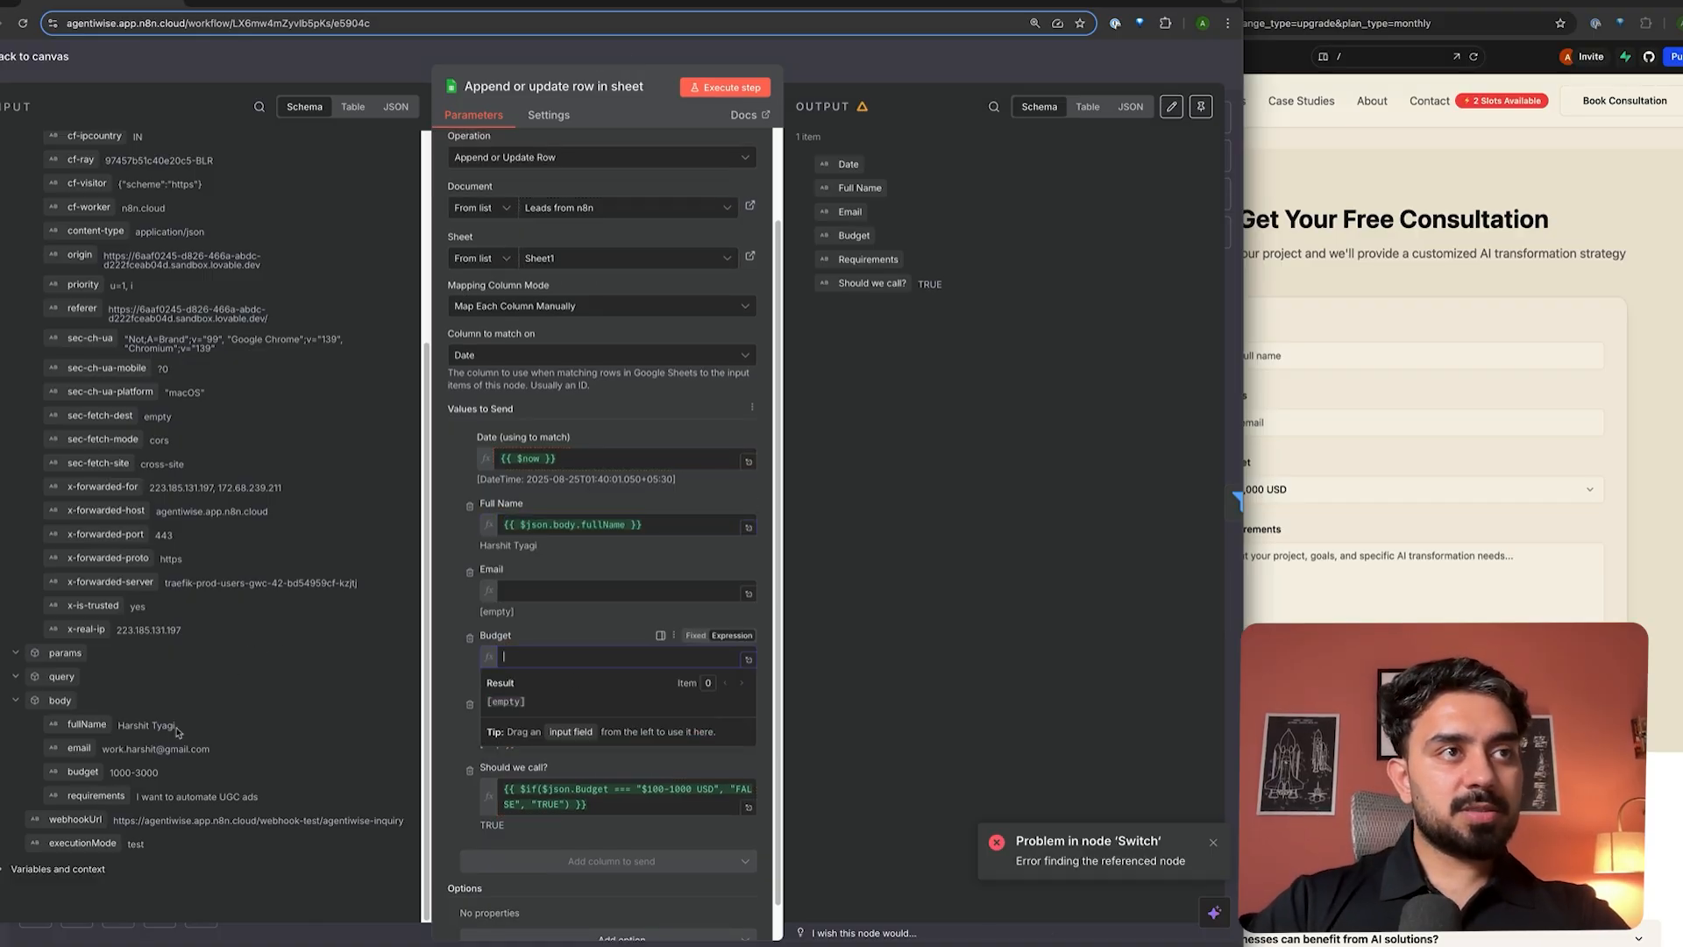
pyautogui.moveTo(75, 750); pyautogui.dragTo(548, 593)
pyautogui.moveTo(83, 772); pyautogui.dragTo(565, 732)
pyautogui.click(444, 751)
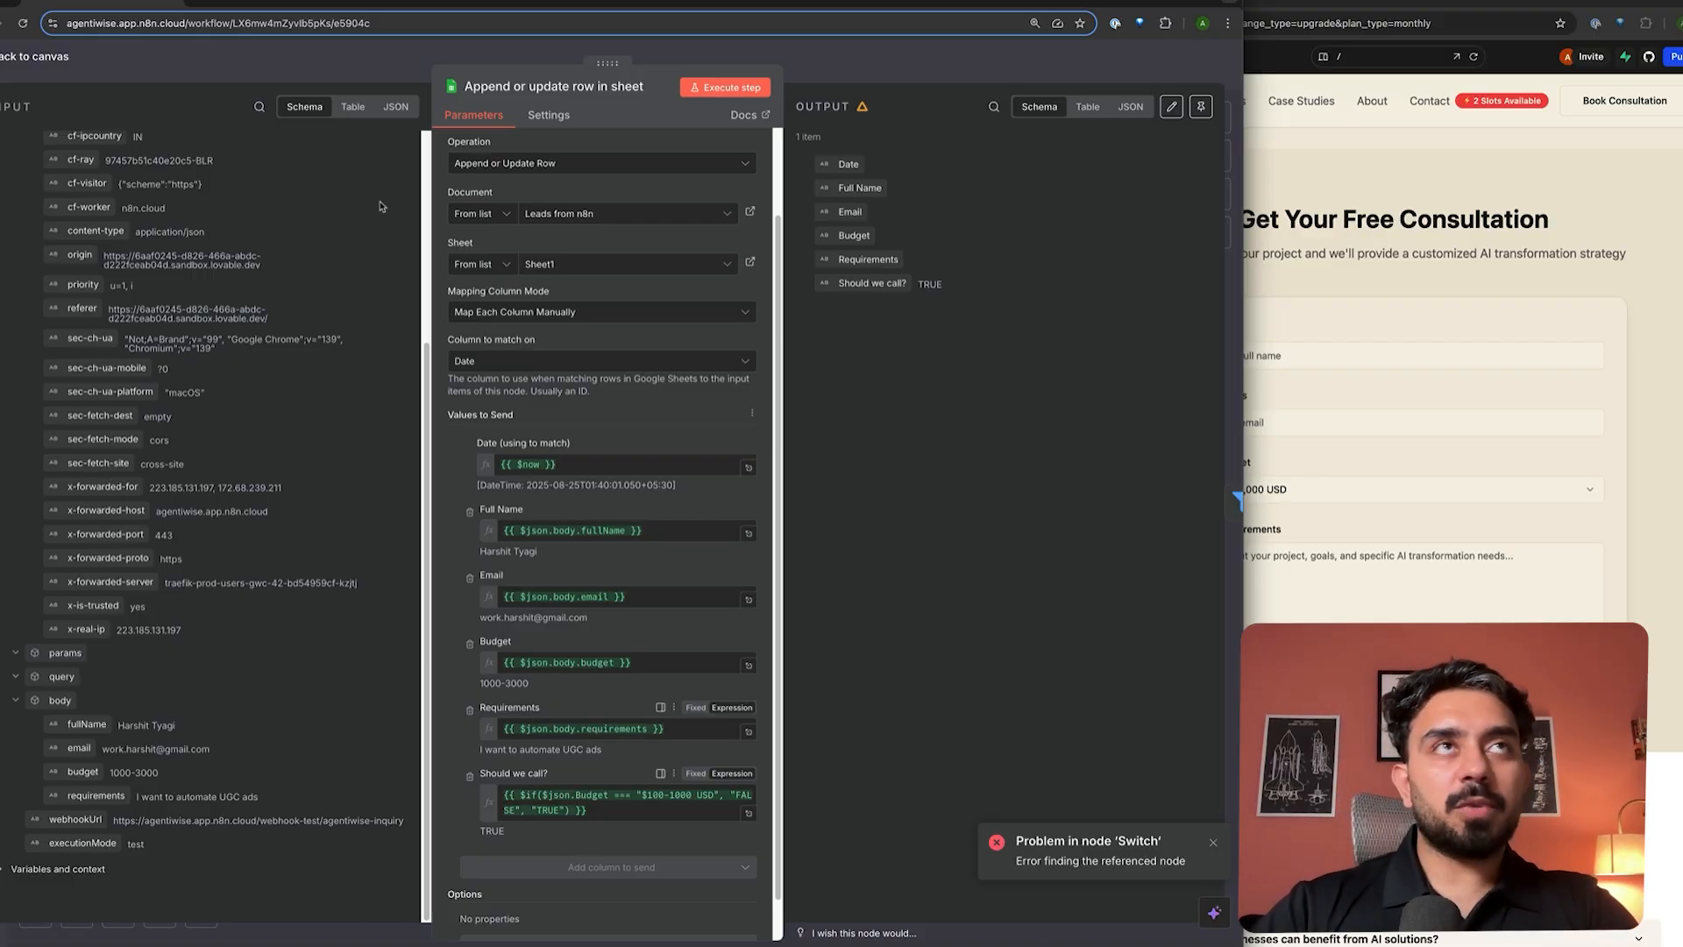
# - Compare against the Leads from n8n sheet columns and review the Should we call? expression
pyautogui.click(285, 4)
pyautogui.click(103, 5)
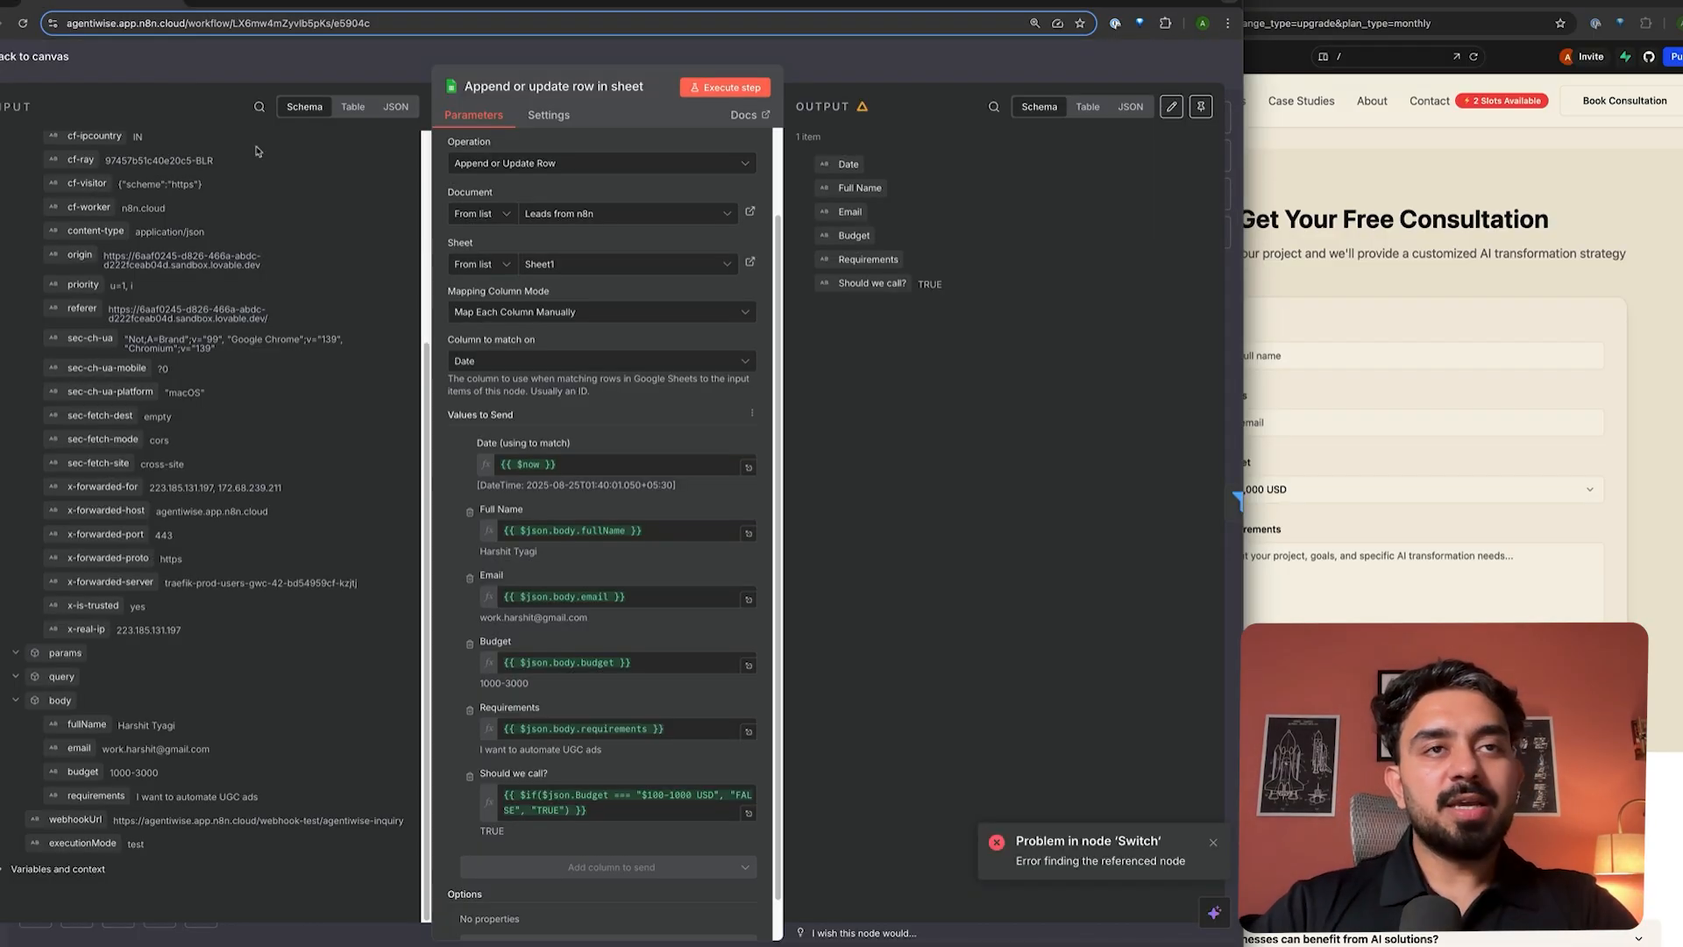
pyautogui.click(602, 813)
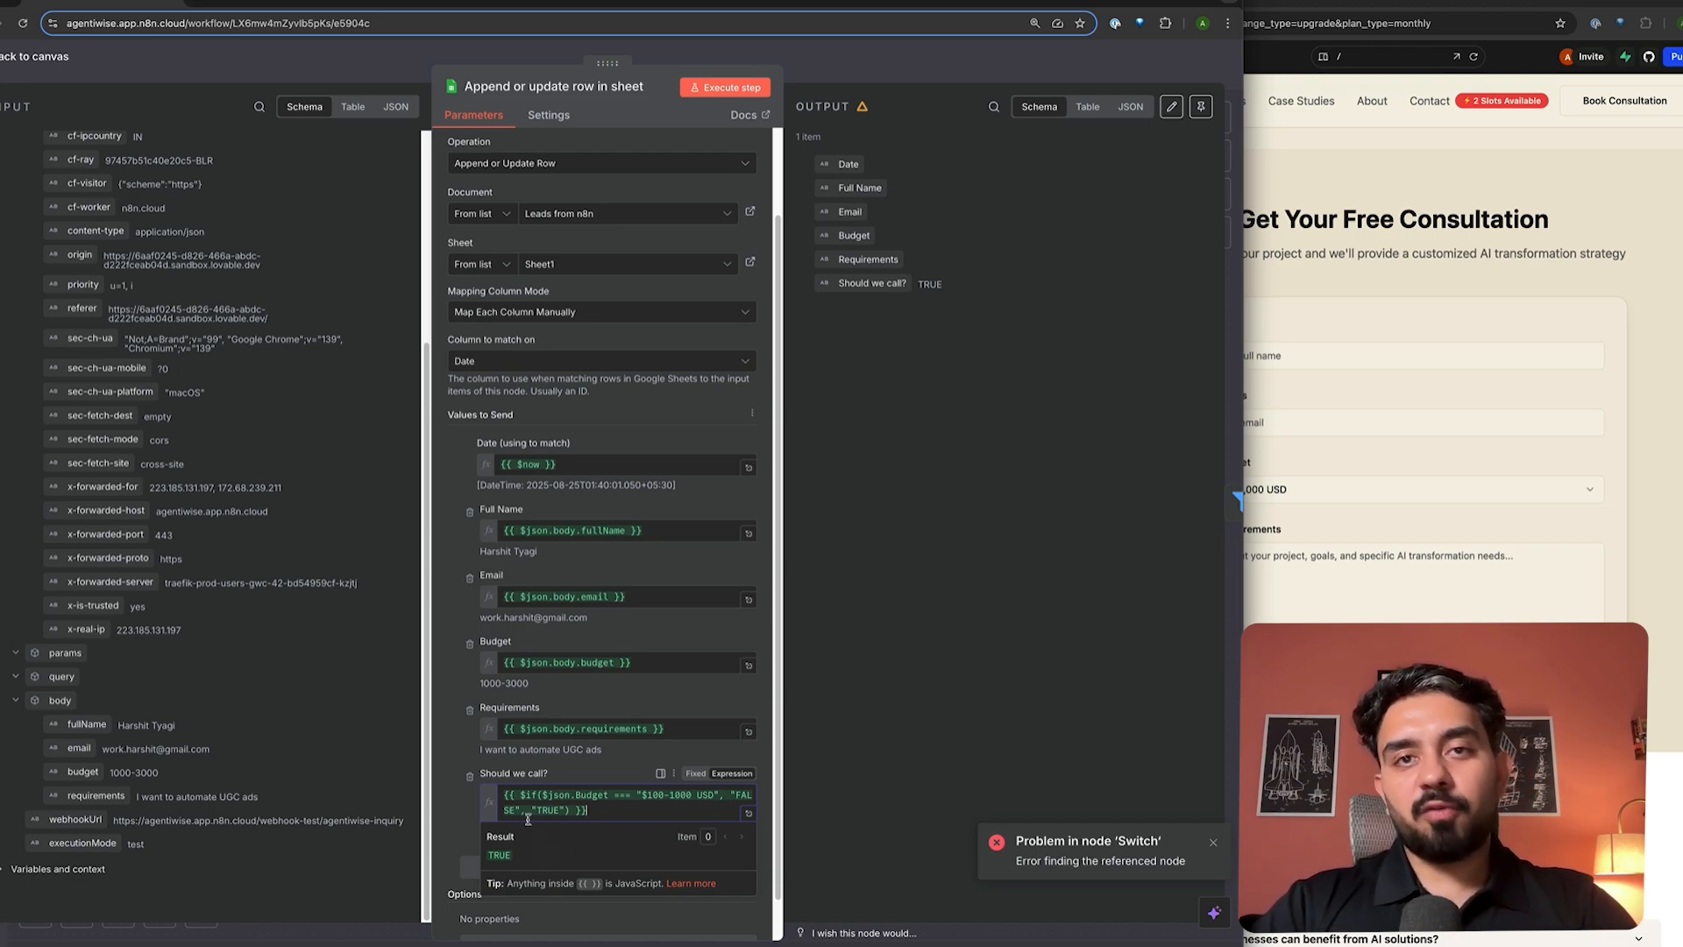
pyautogui.scroll(-1, 710, 497)
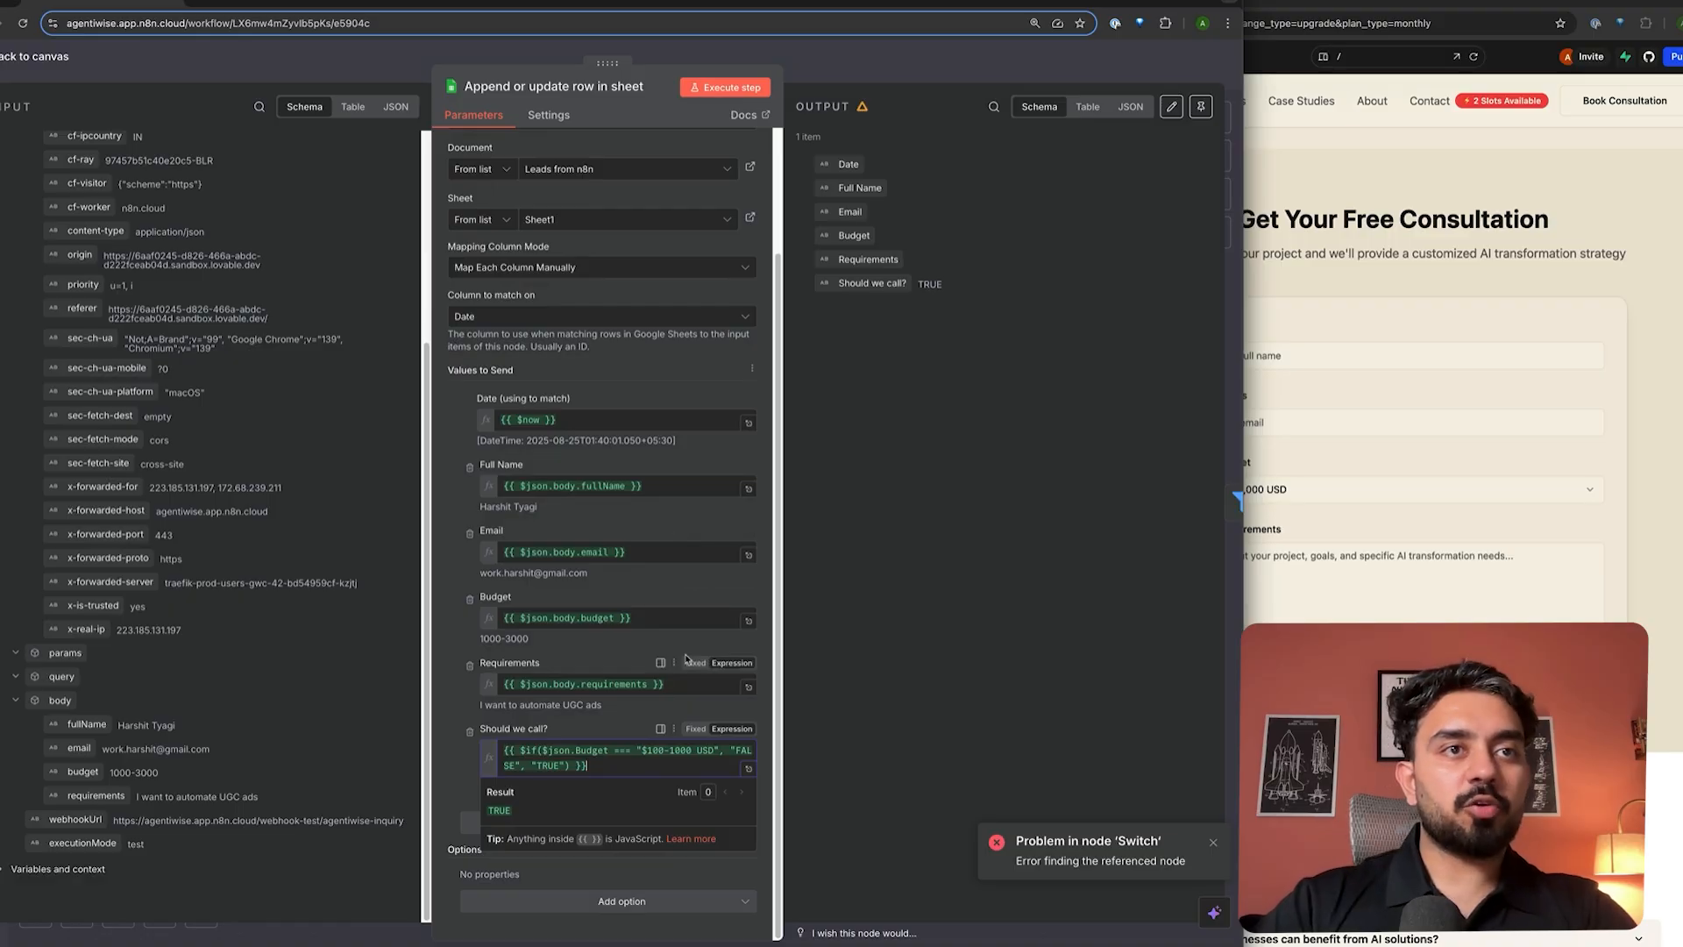
pyautogui.click(903, 67)
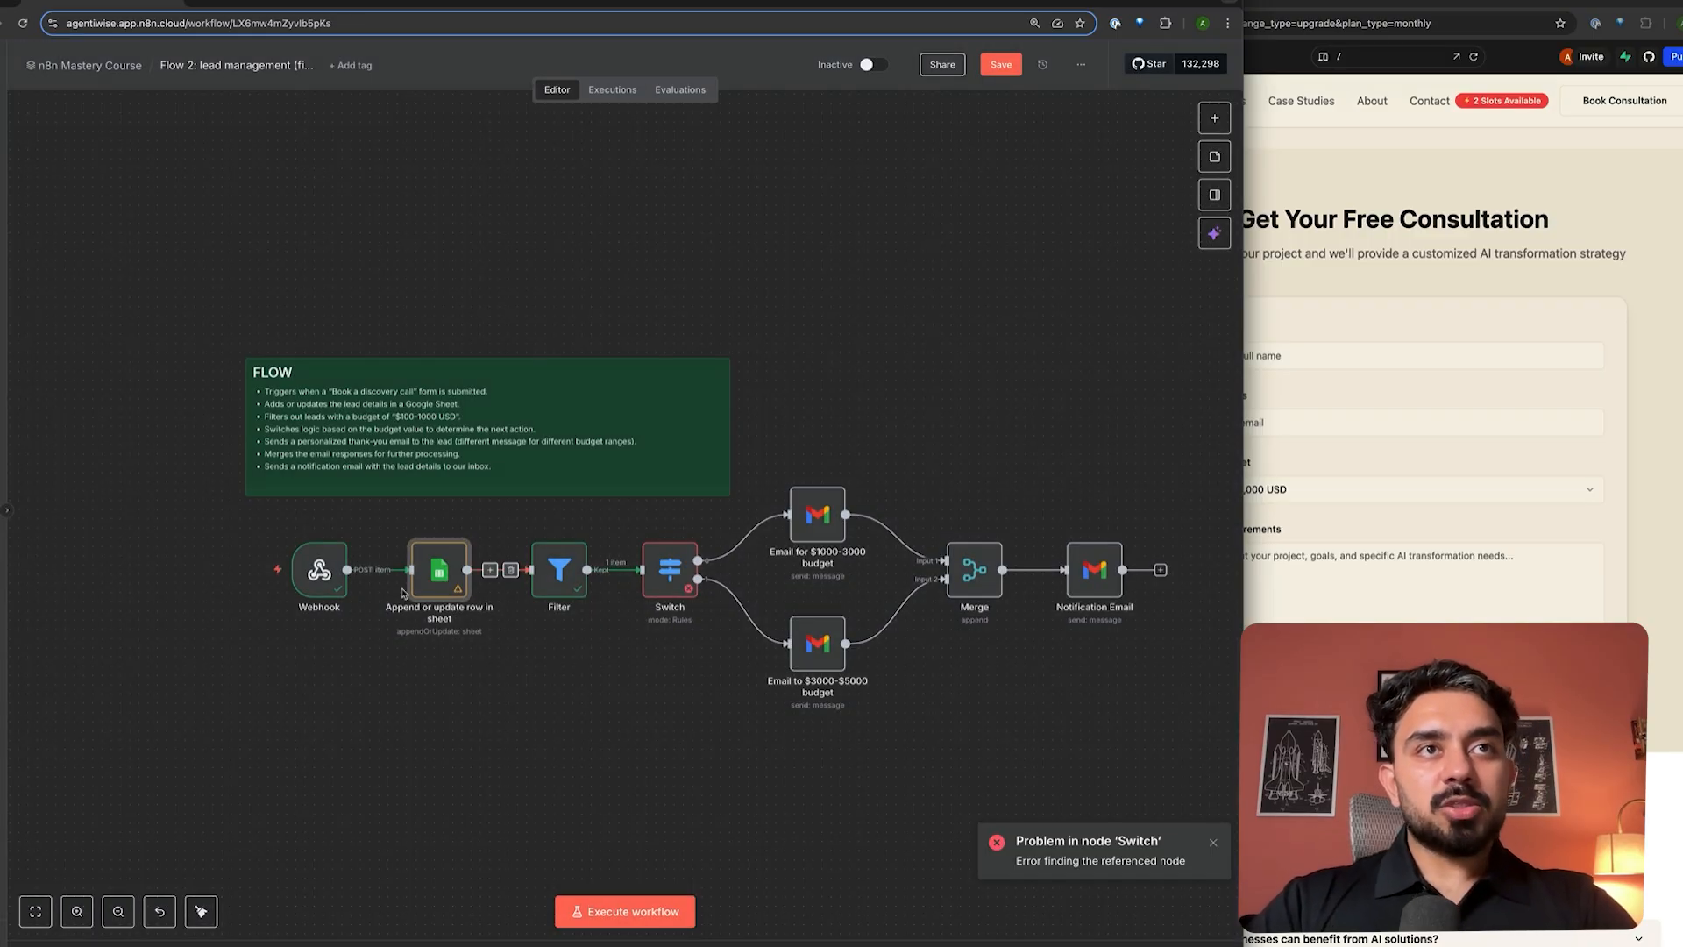
# - Inspect the Filter node's Budget condition and its result against the Webhook input
pyautogui.doubleClick(569, 573)
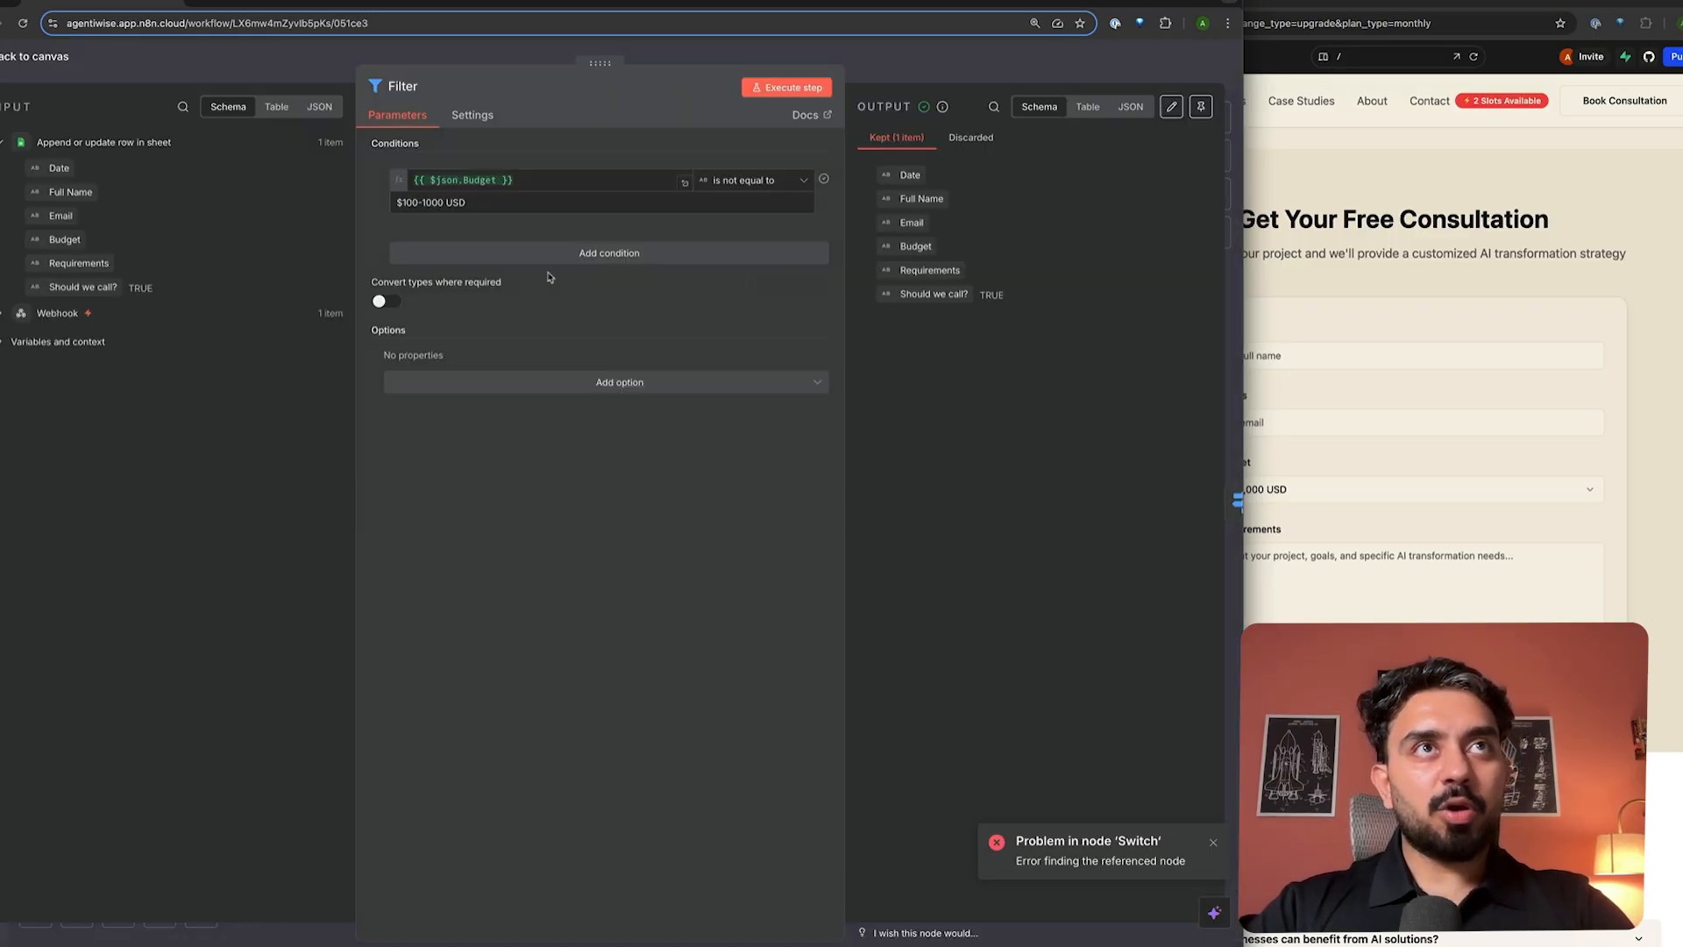
pyautogui.click(532, 186)
pyautogui.click(570, 173)
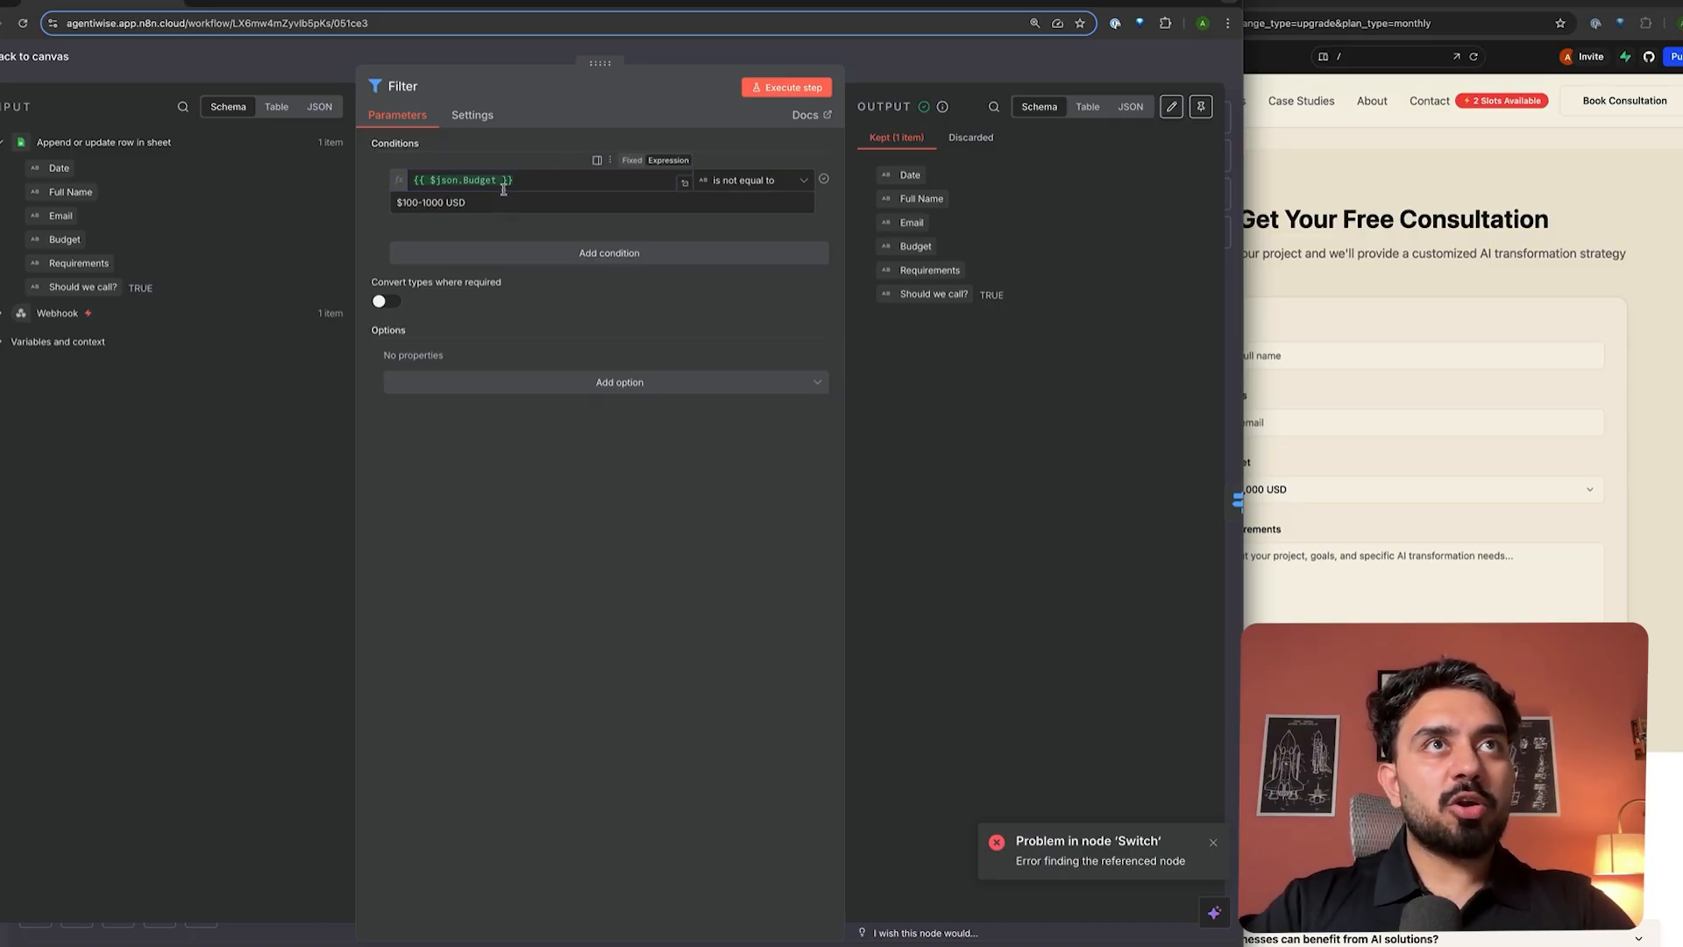
pyautogui.click(2, 316)
pyautogui.click(3, 315)
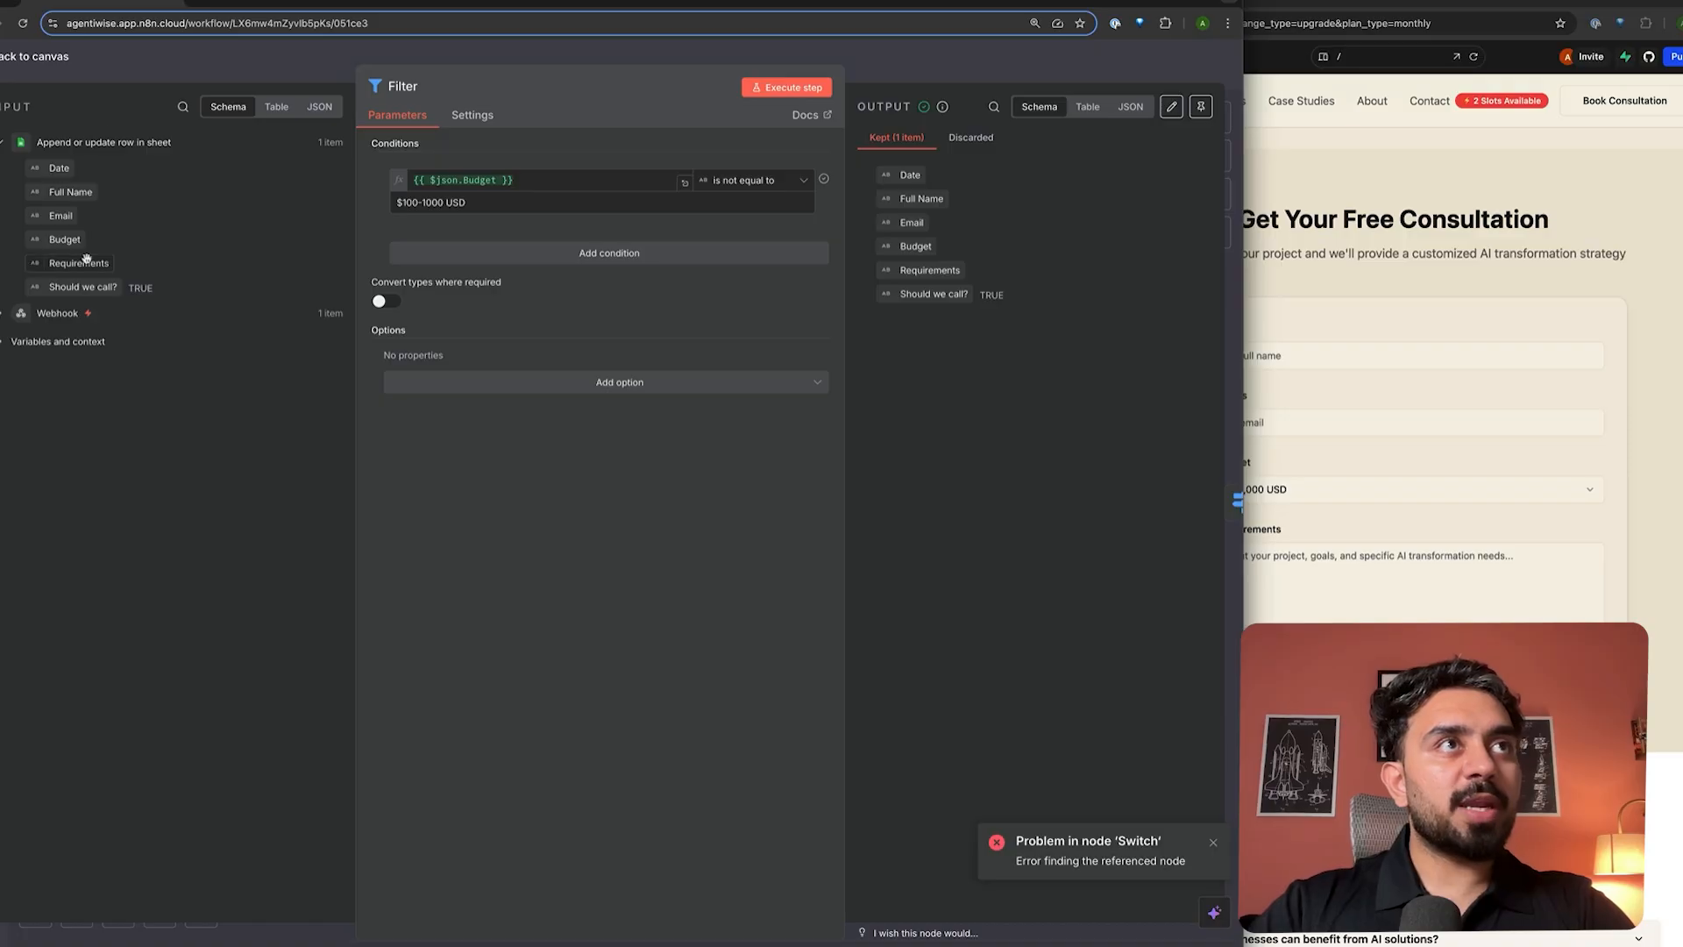
pyautogui.click(542, 181)
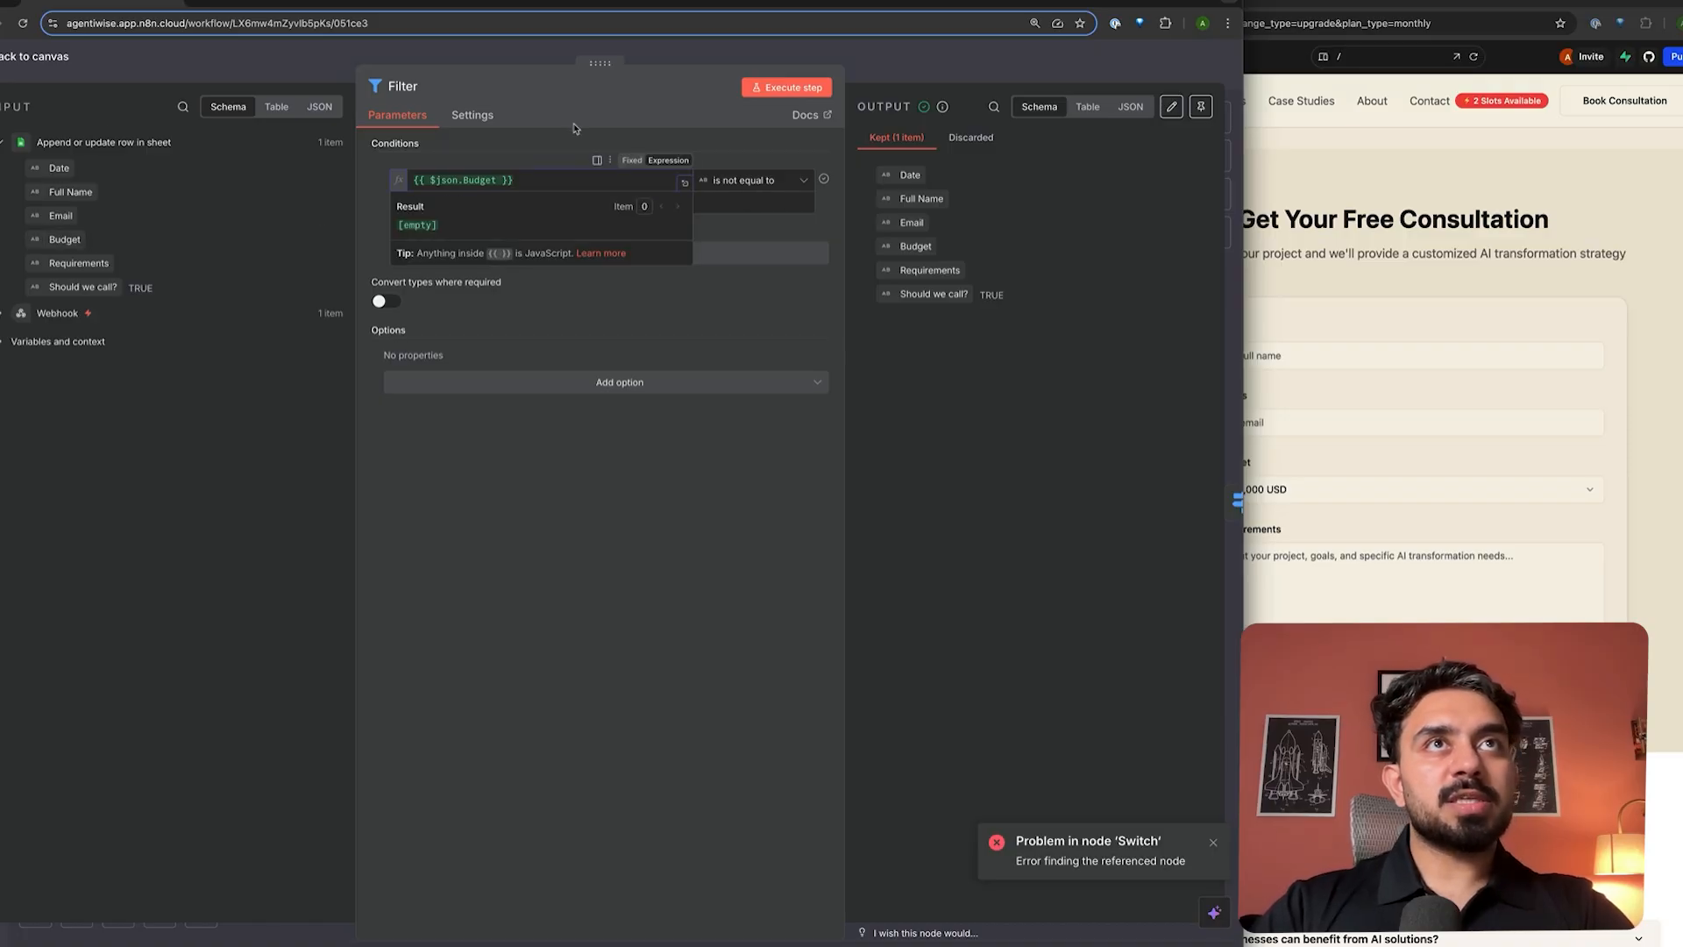
pyautogui.click(575, 130)
pyautogui.click(871, 53)
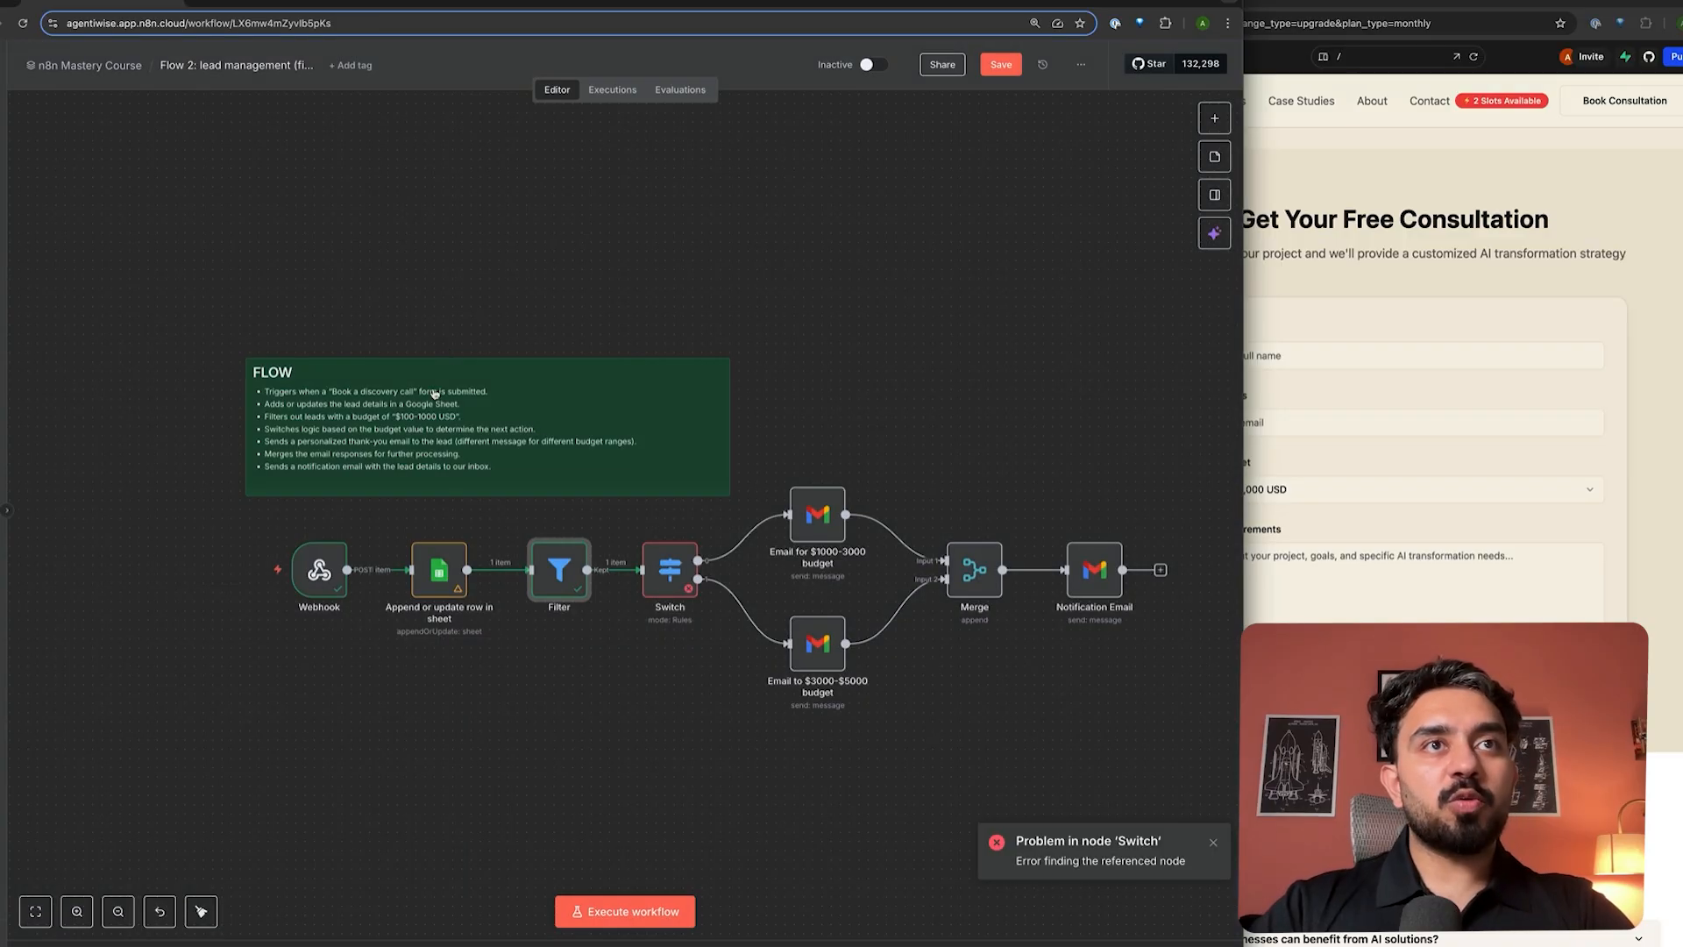
# - Replace both Switch rules' broken values with {{ $json.Budget }} from the input schema
pyautogui.doubleClick(668, 574)
pyautogui.click(529, 234)
pyautogui.hotkey('ctrl', 'a')
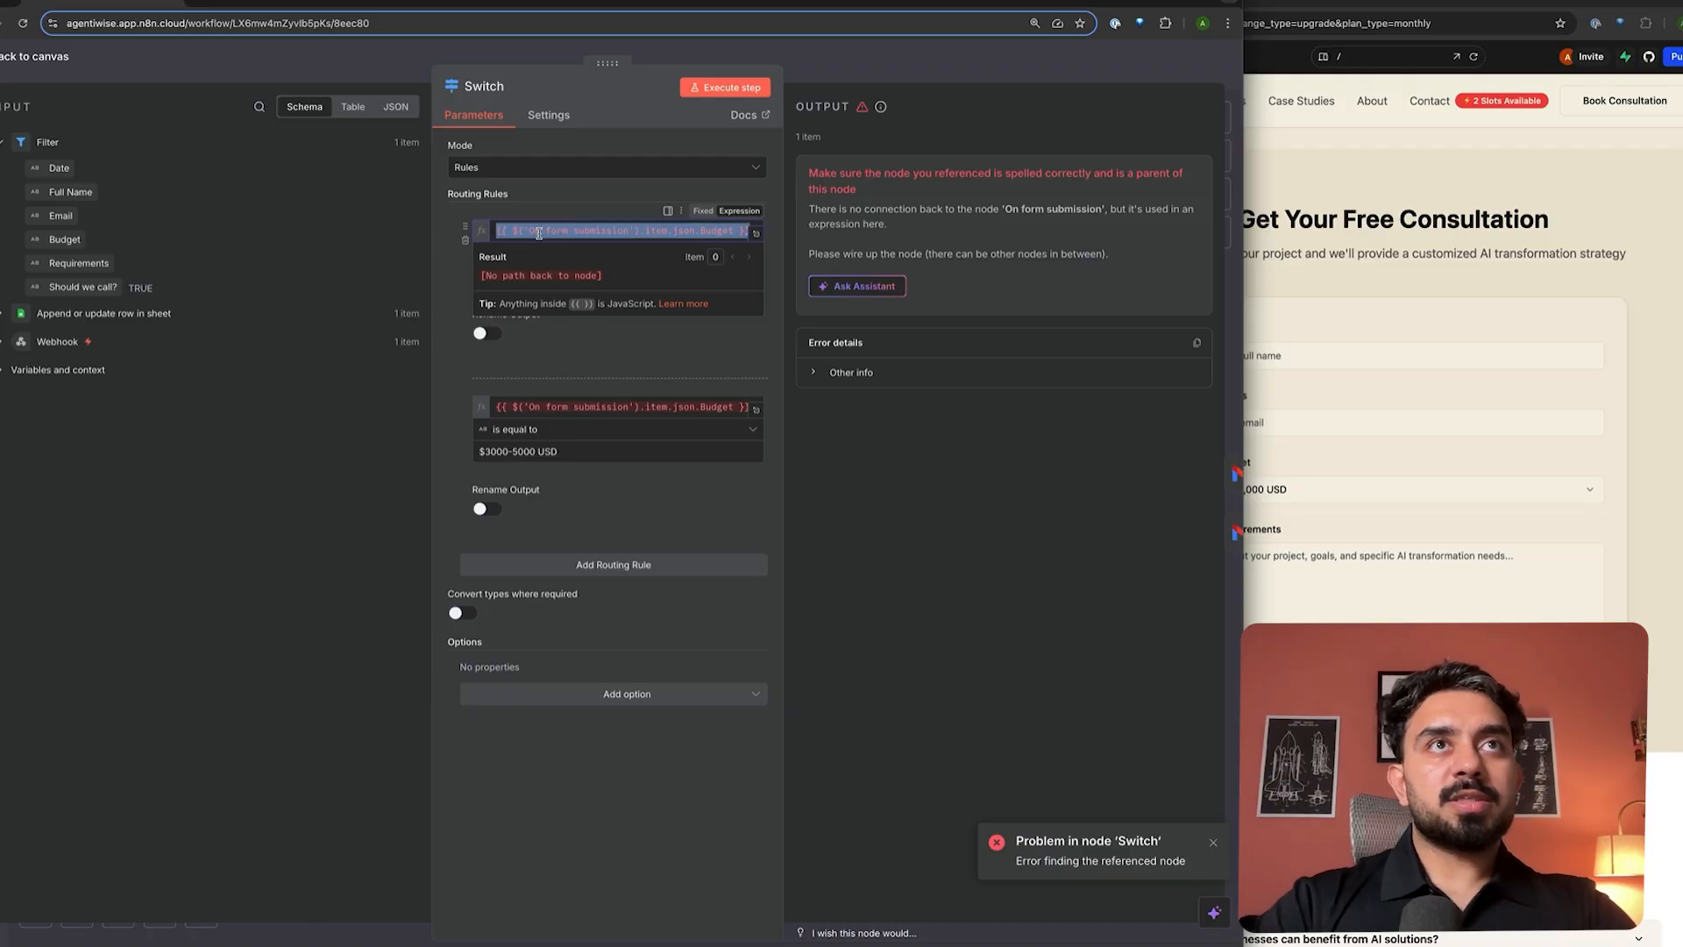
pyautogui.press('BackSpace')
pyautogui.doubleClick(587, 405)
pyautogui.press('BackSpace')
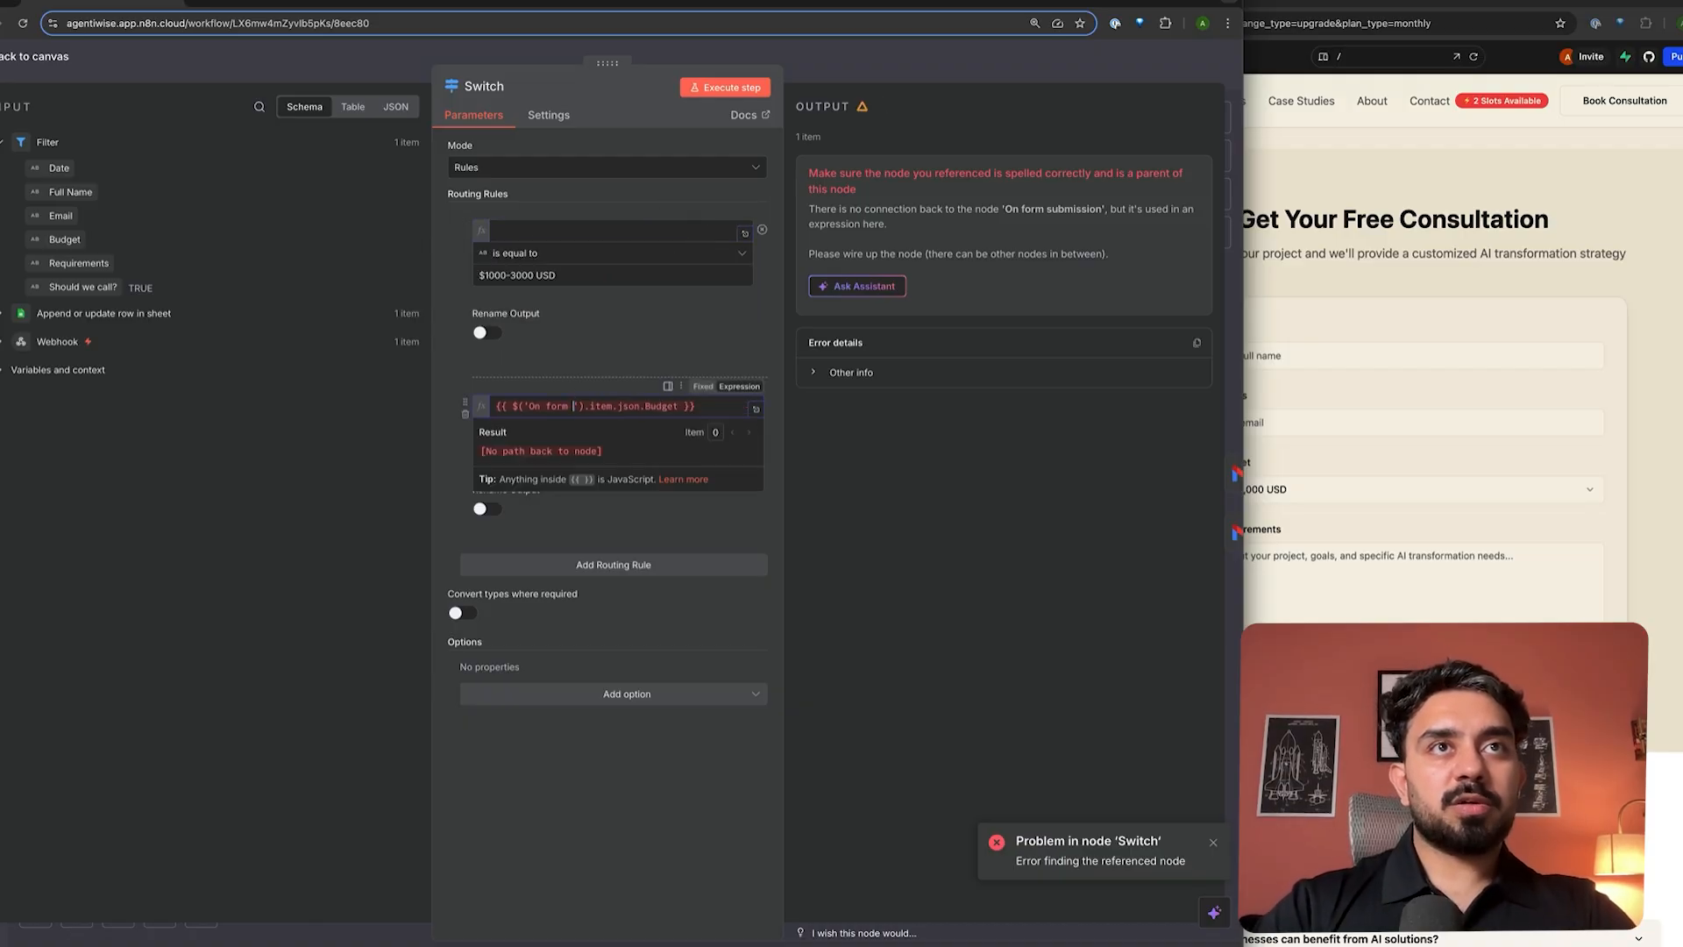
pyautogui.hotkey('ctrl', 'a')
pyautogui.press('BackSpace')
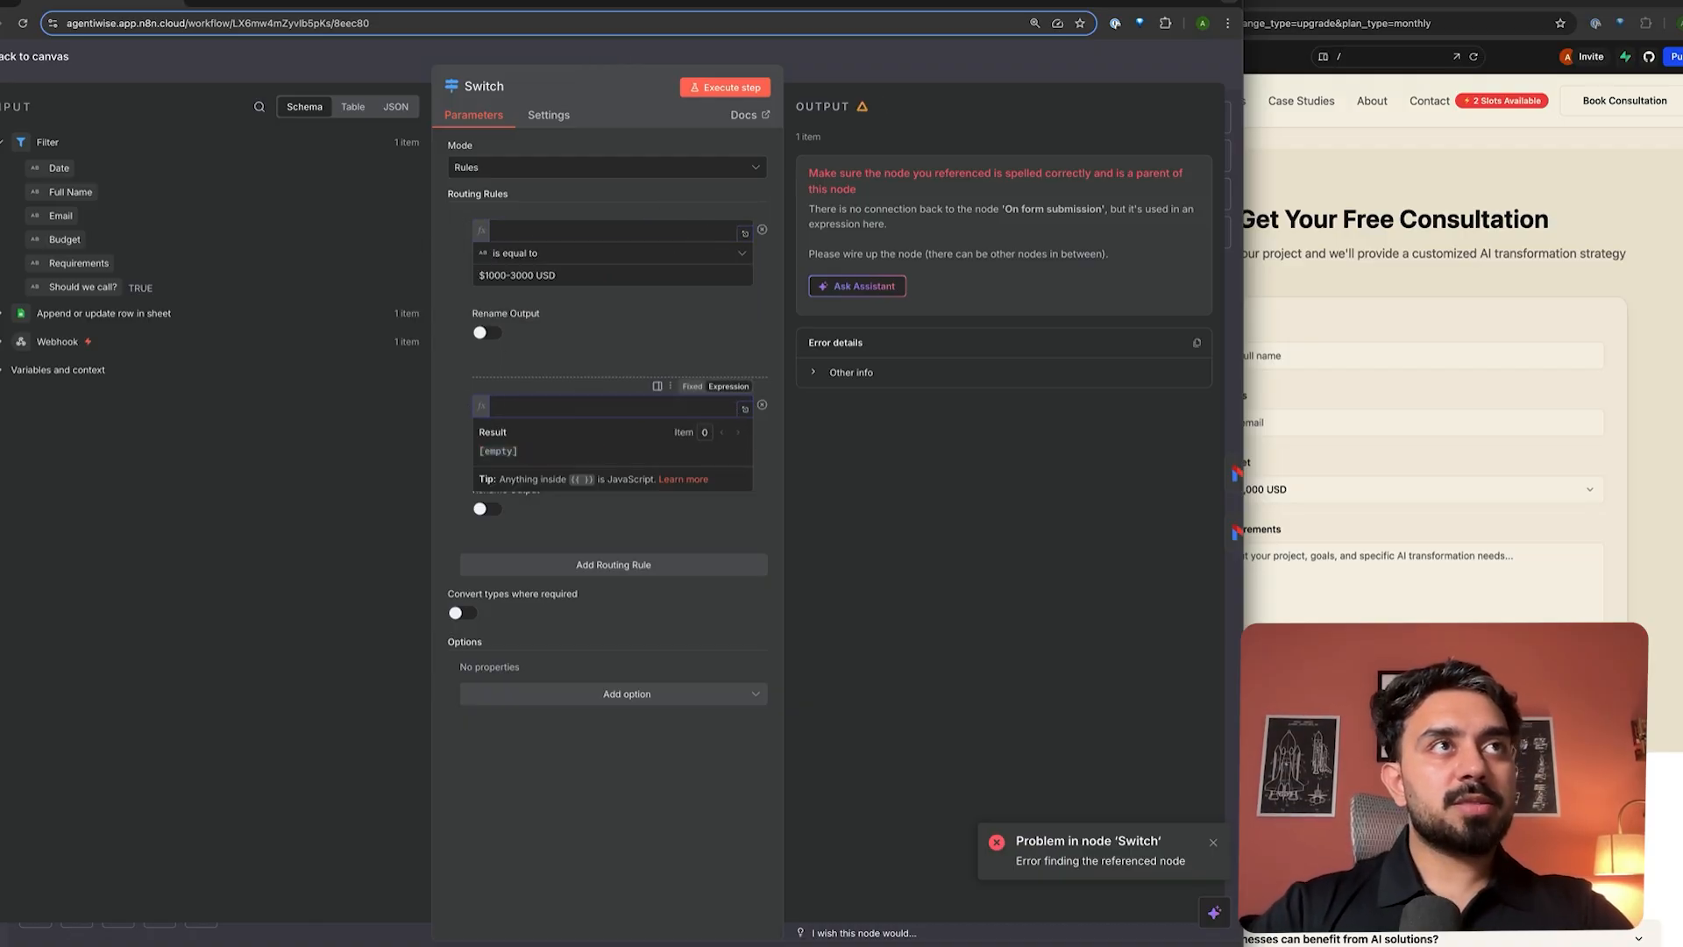
pyautogui.moveTo(65, 239); pyautogui.dragTo(543, 229)
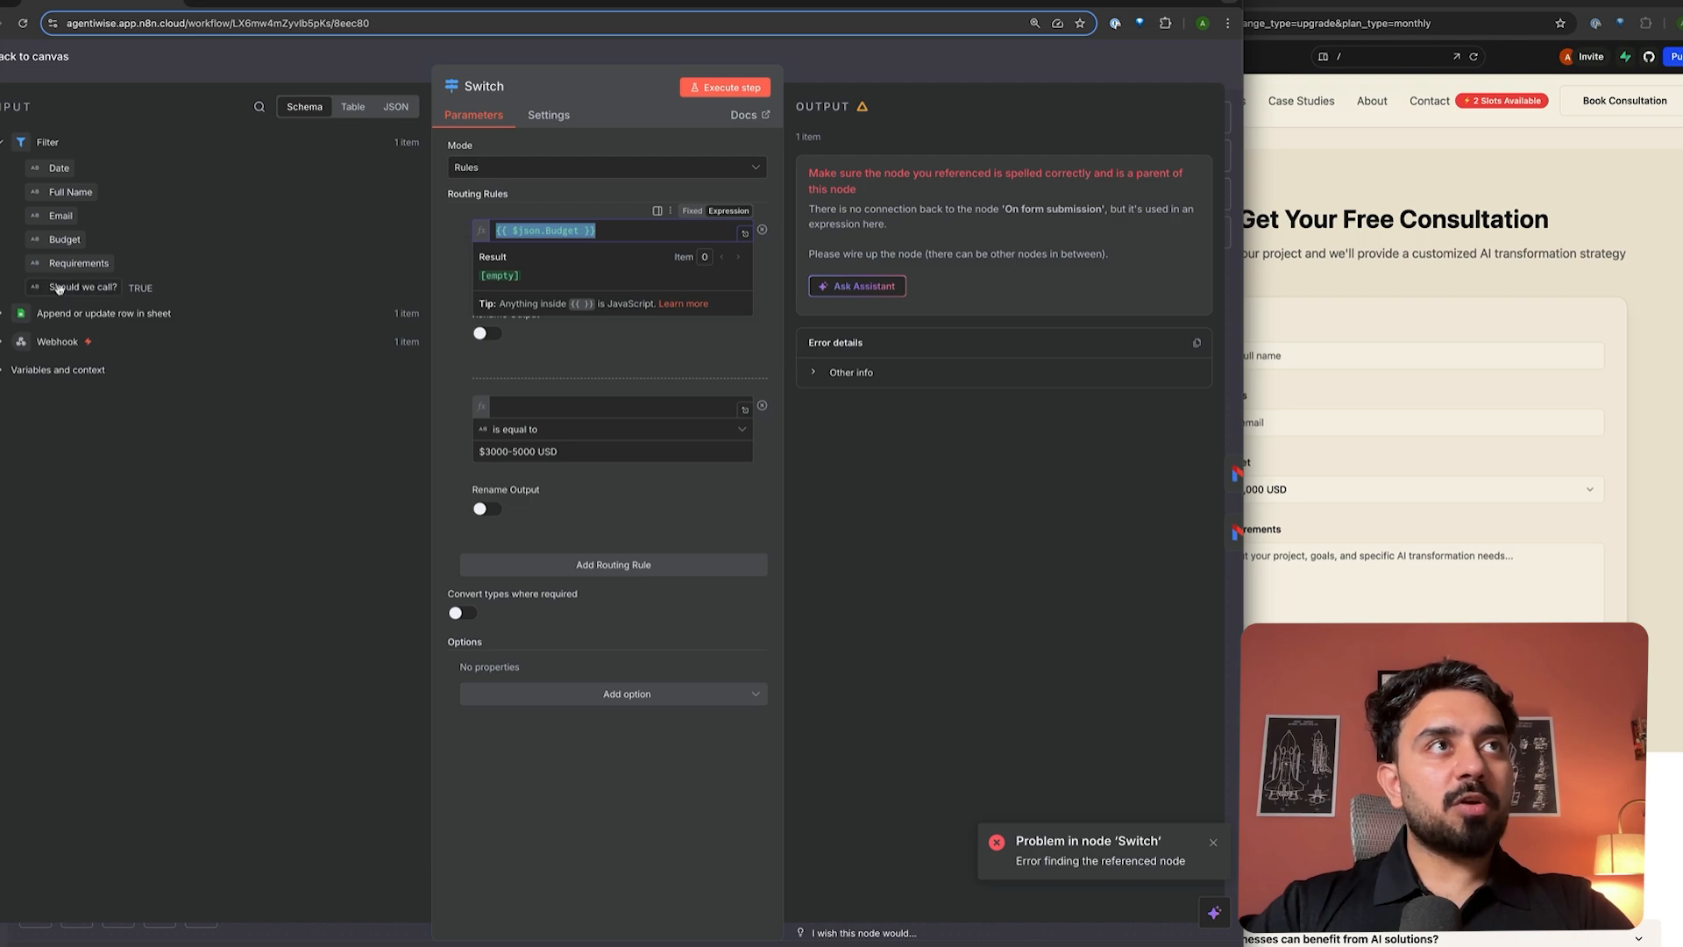
pyautogui.click(645, 232)
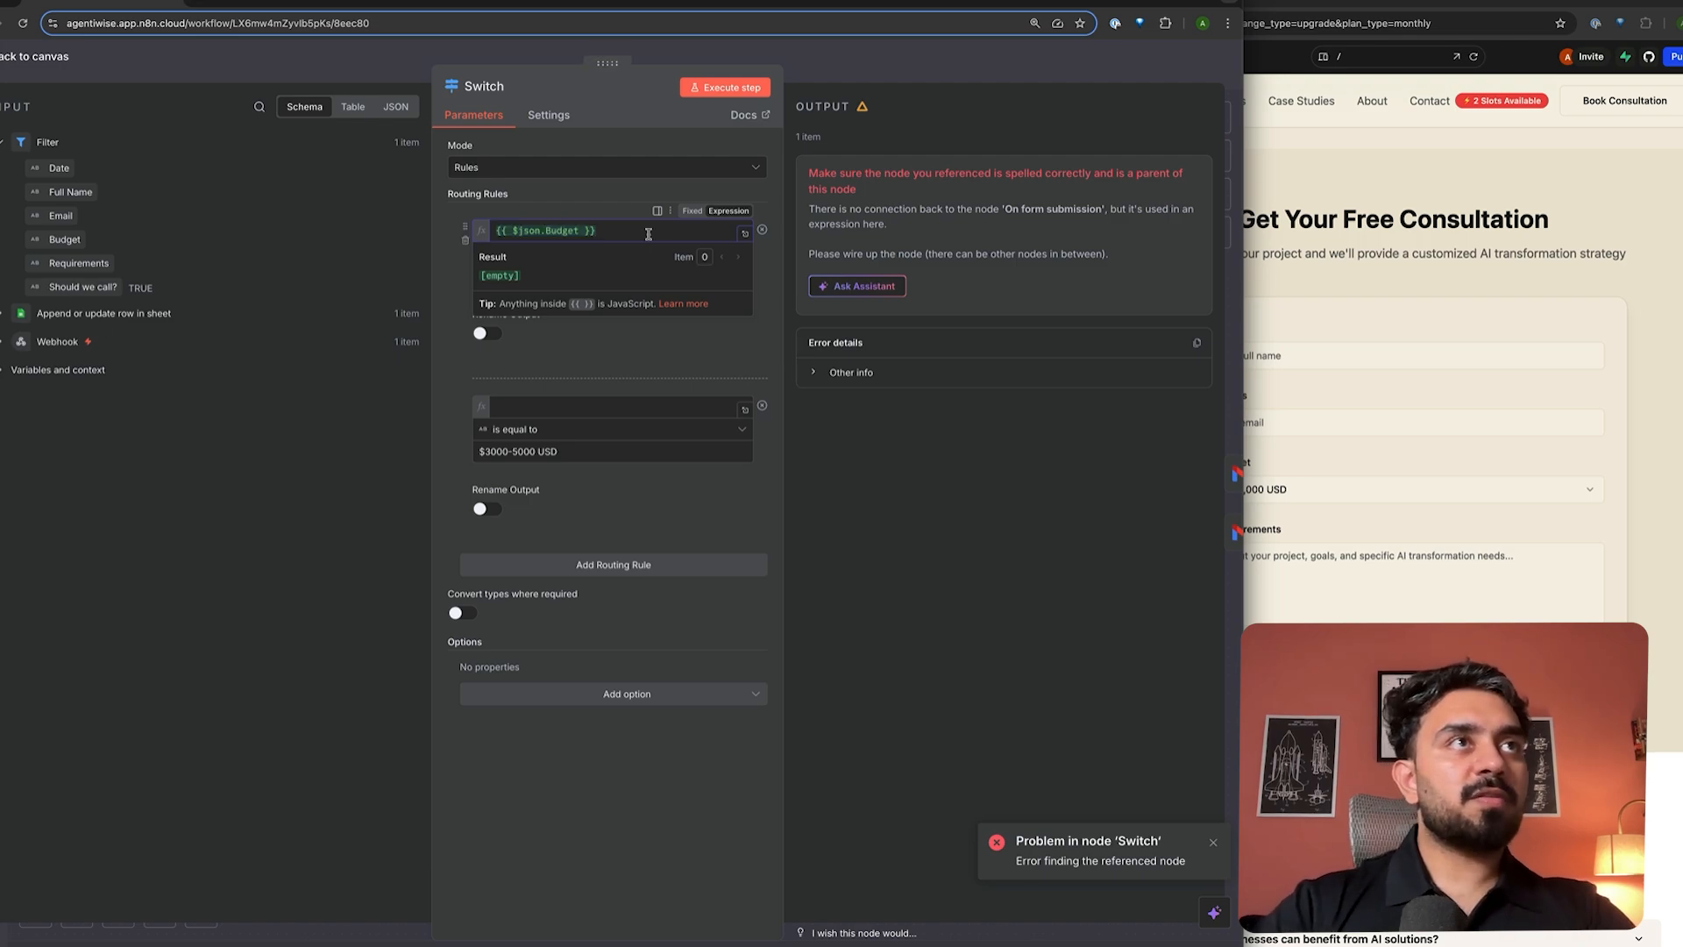
pyautogui.moveTo(65, 239); pyautogui.dragTo(552, 406)
pyautogui.press('Escape')
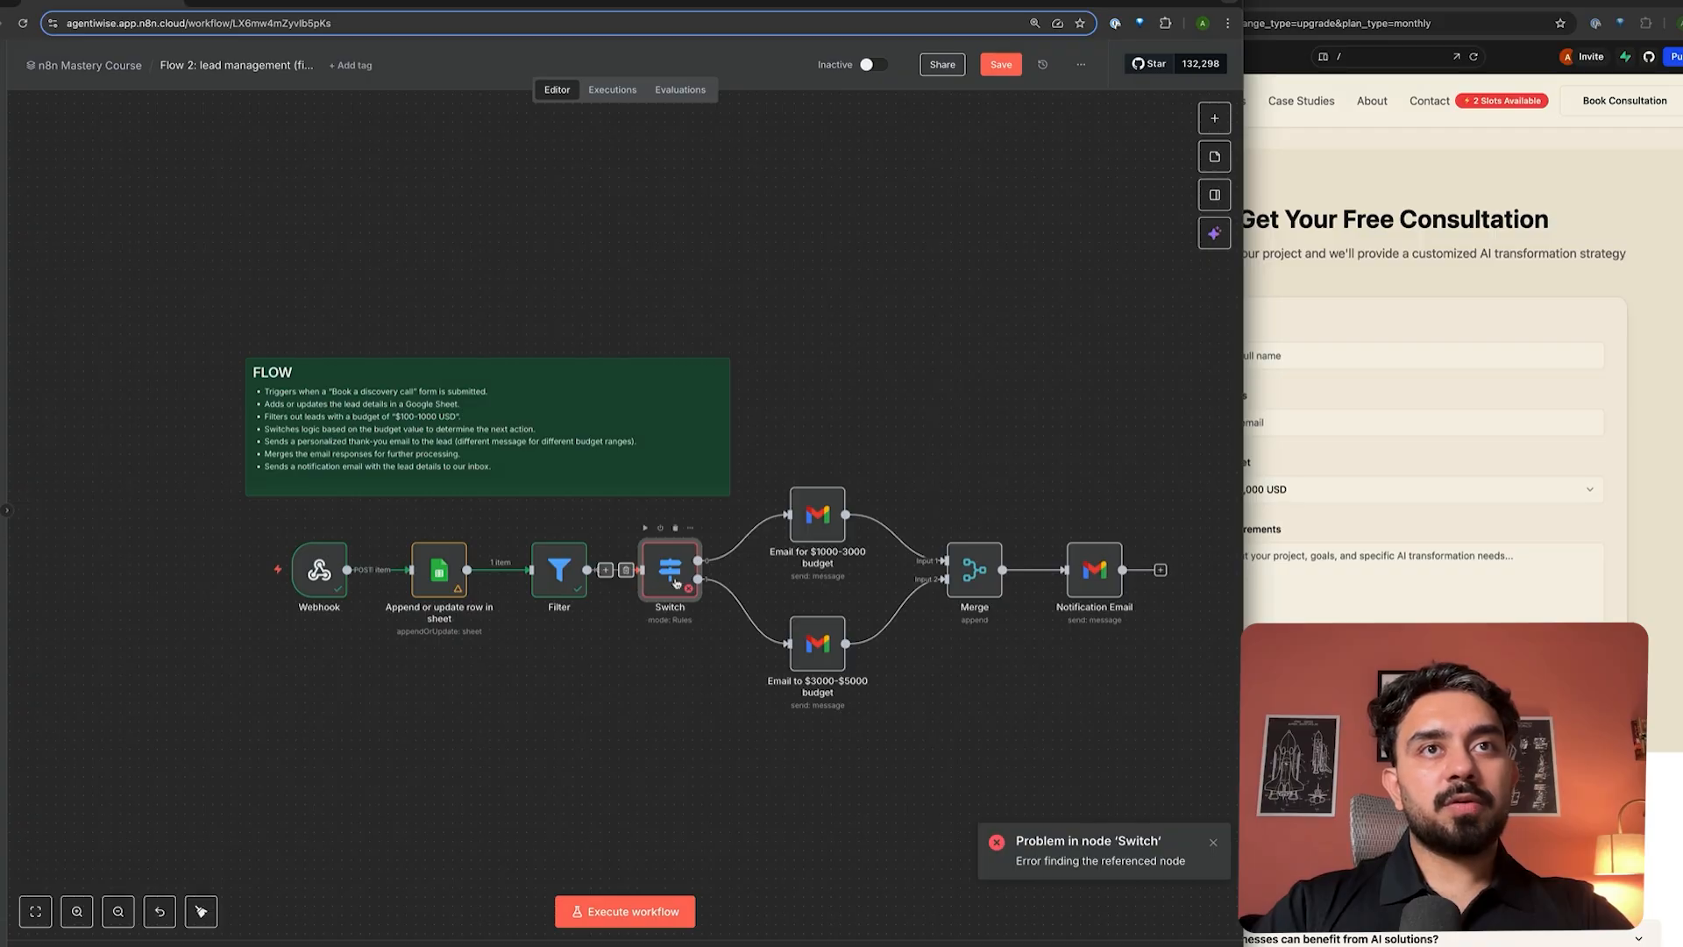
# - Clear the $1000-3000 email's old recipient and execute the workflow to load input data
pyautogui.doubleClick(817, 515)
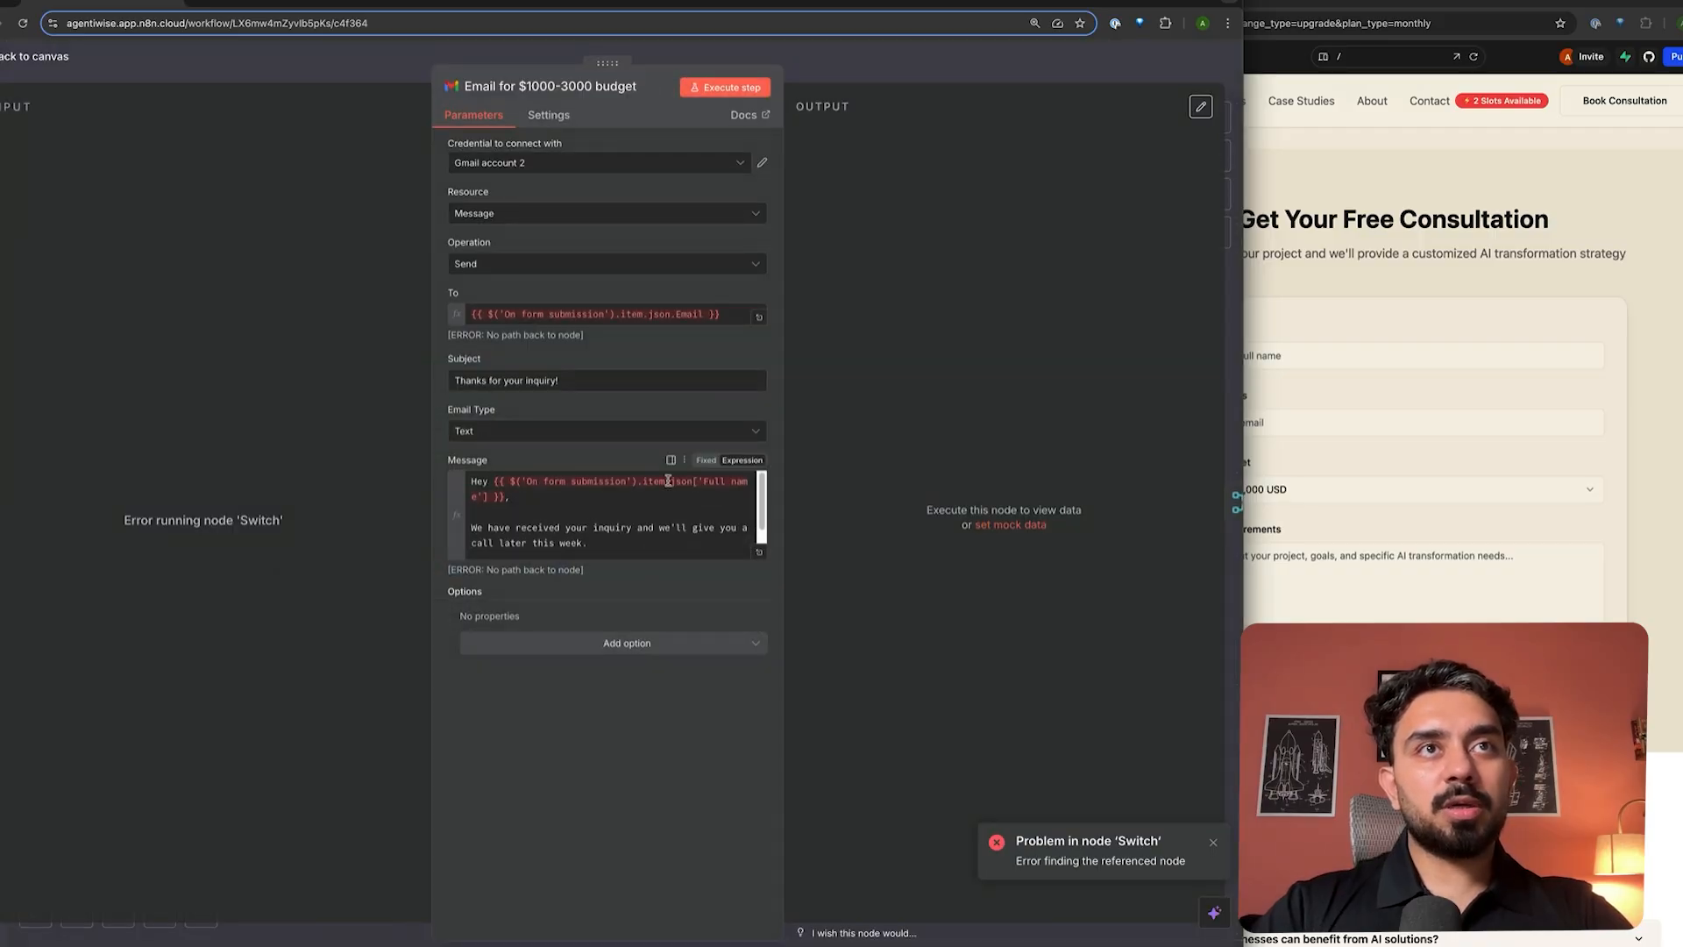
pyautogui.click(542, 316)
pyautogui.hotkey('ctrl', 'a')
pyautogui.press('BackSpace')
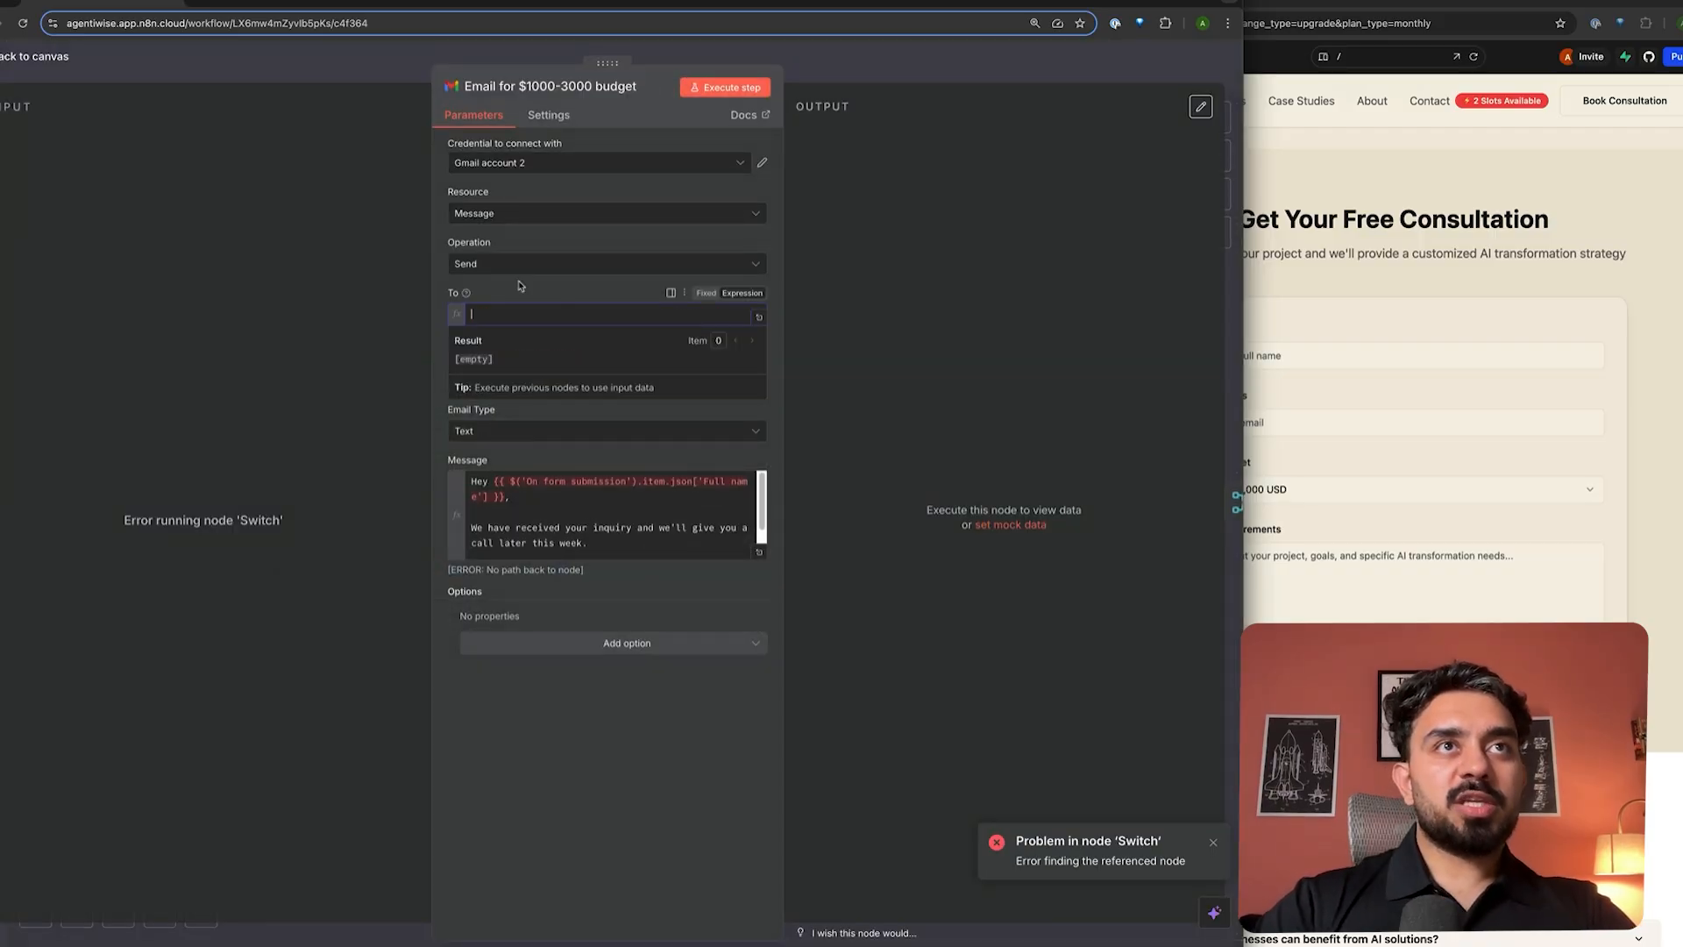
pyautogui.click(904, 81)
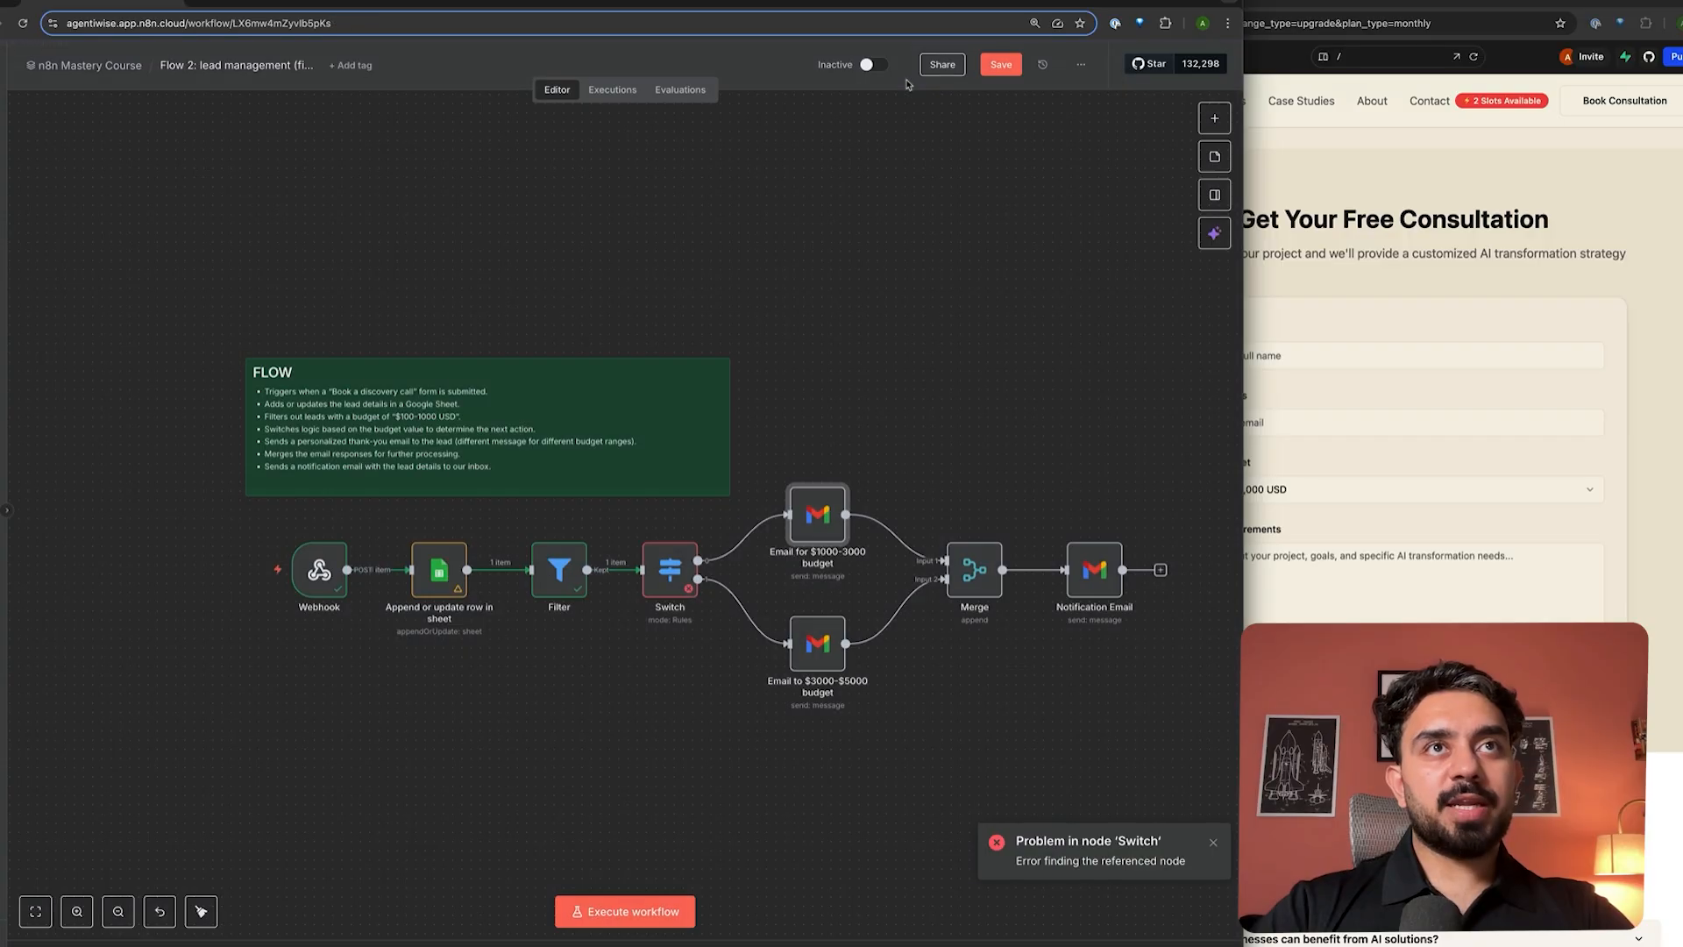
pyautogui.click(230, 571)
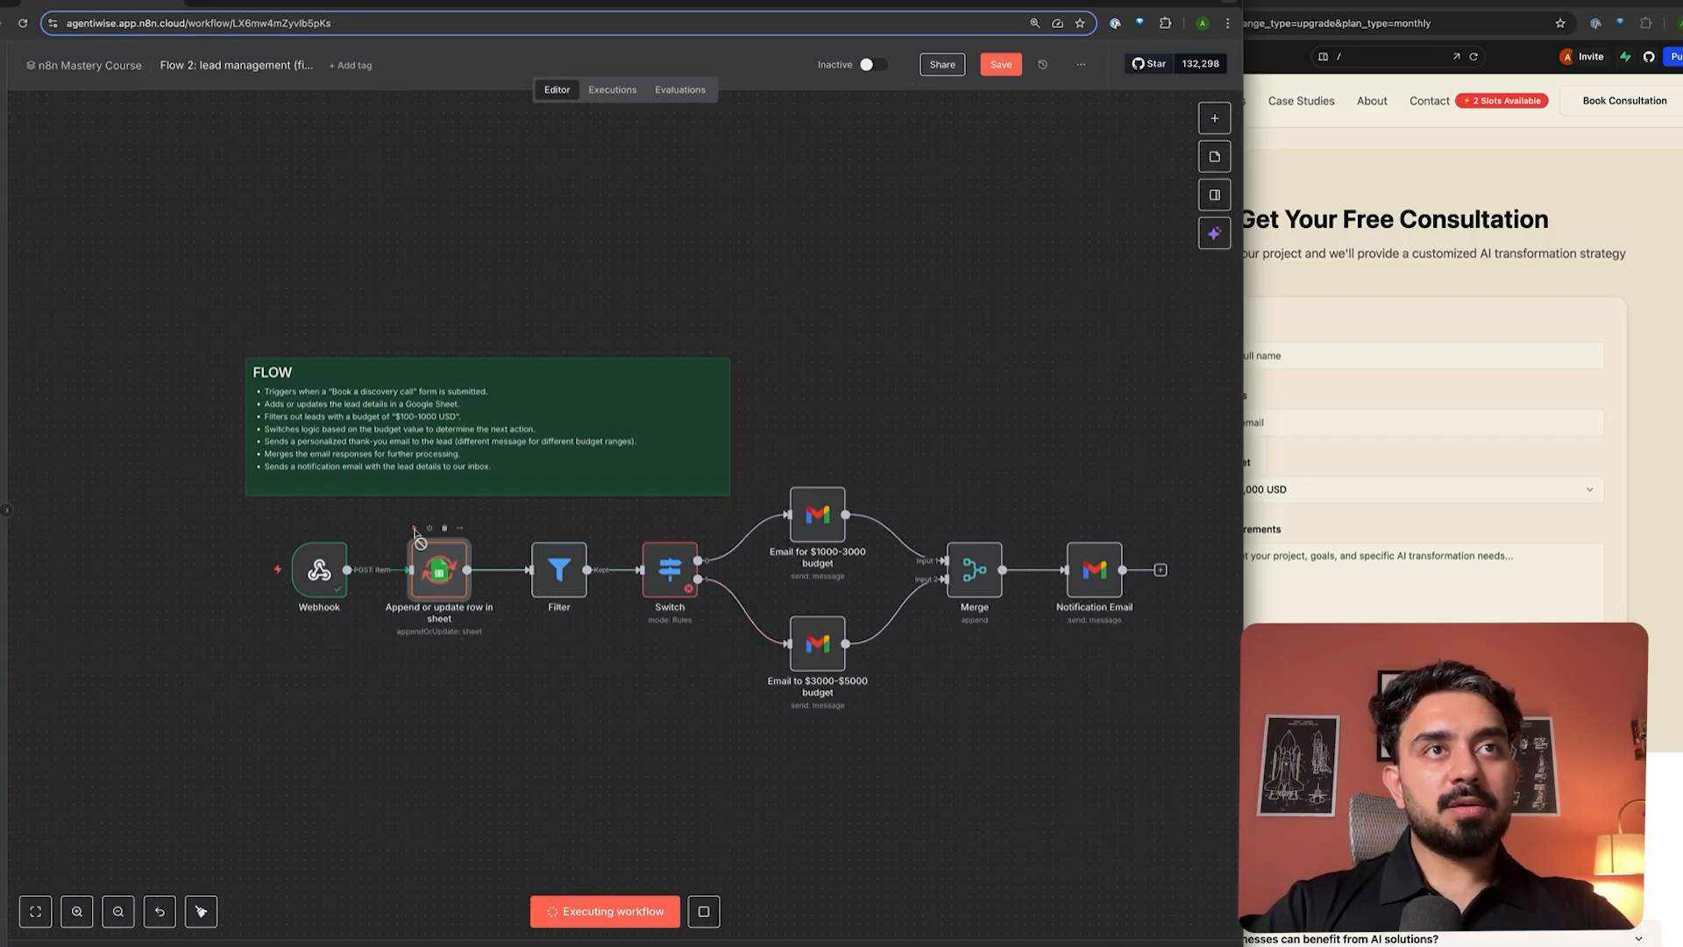
pyautogui.click(647, 528)
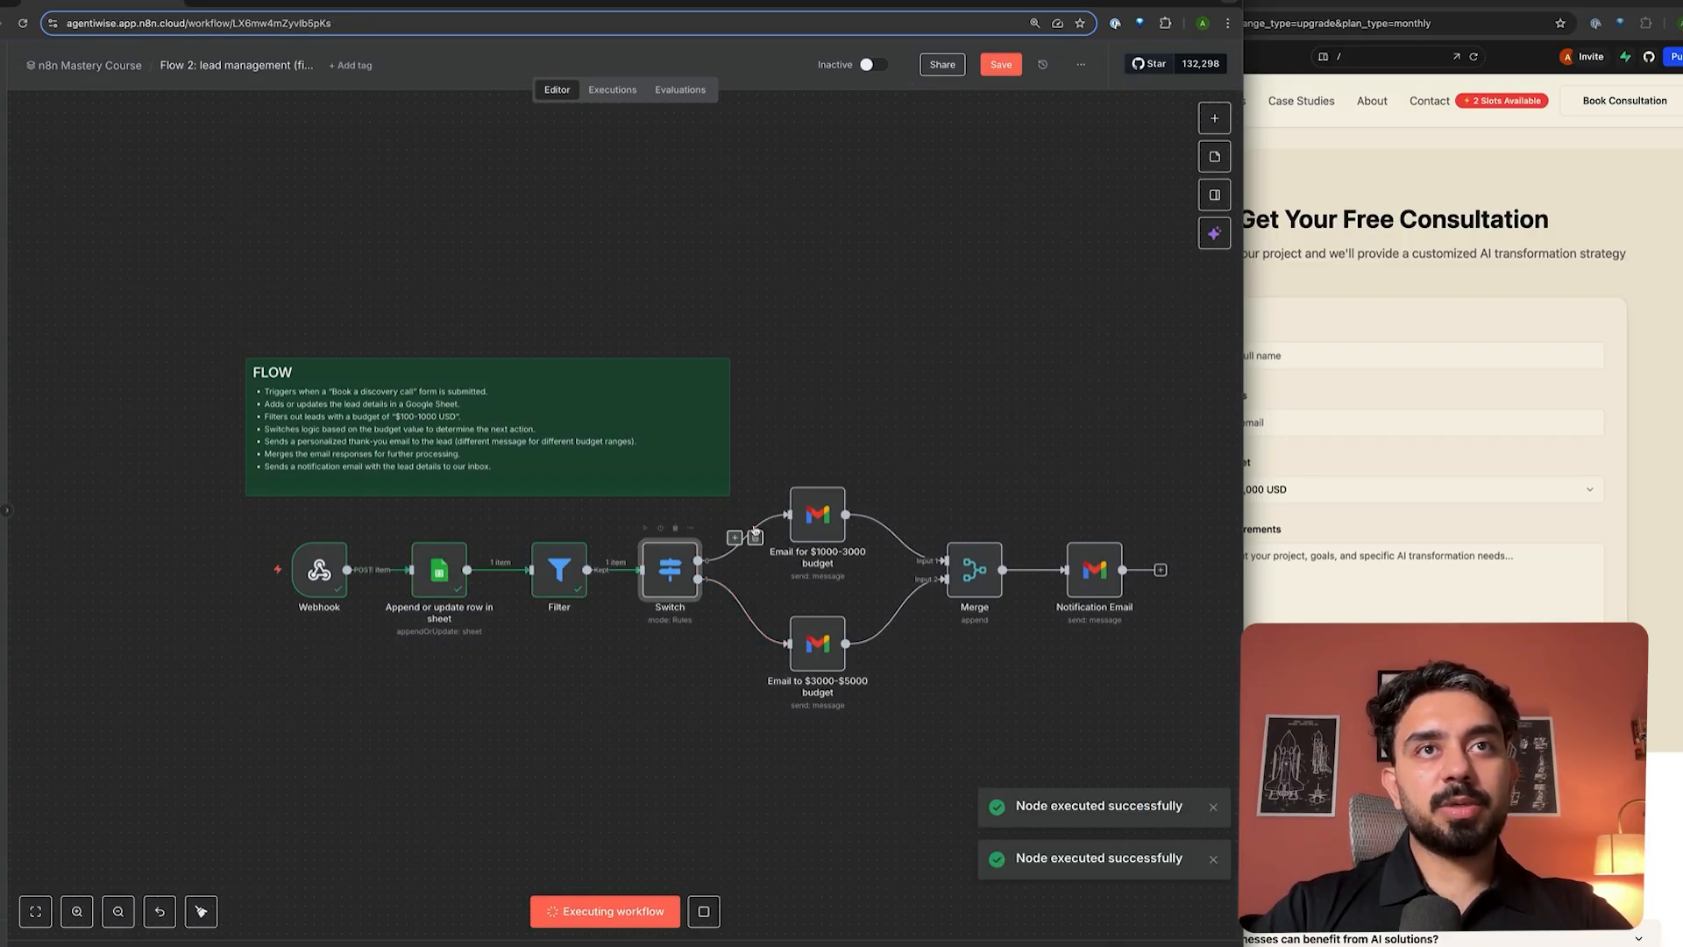
# - Set the $1000-3000 email's To field to the Webhook body email
pyautogui.doubleClick(815, 511)
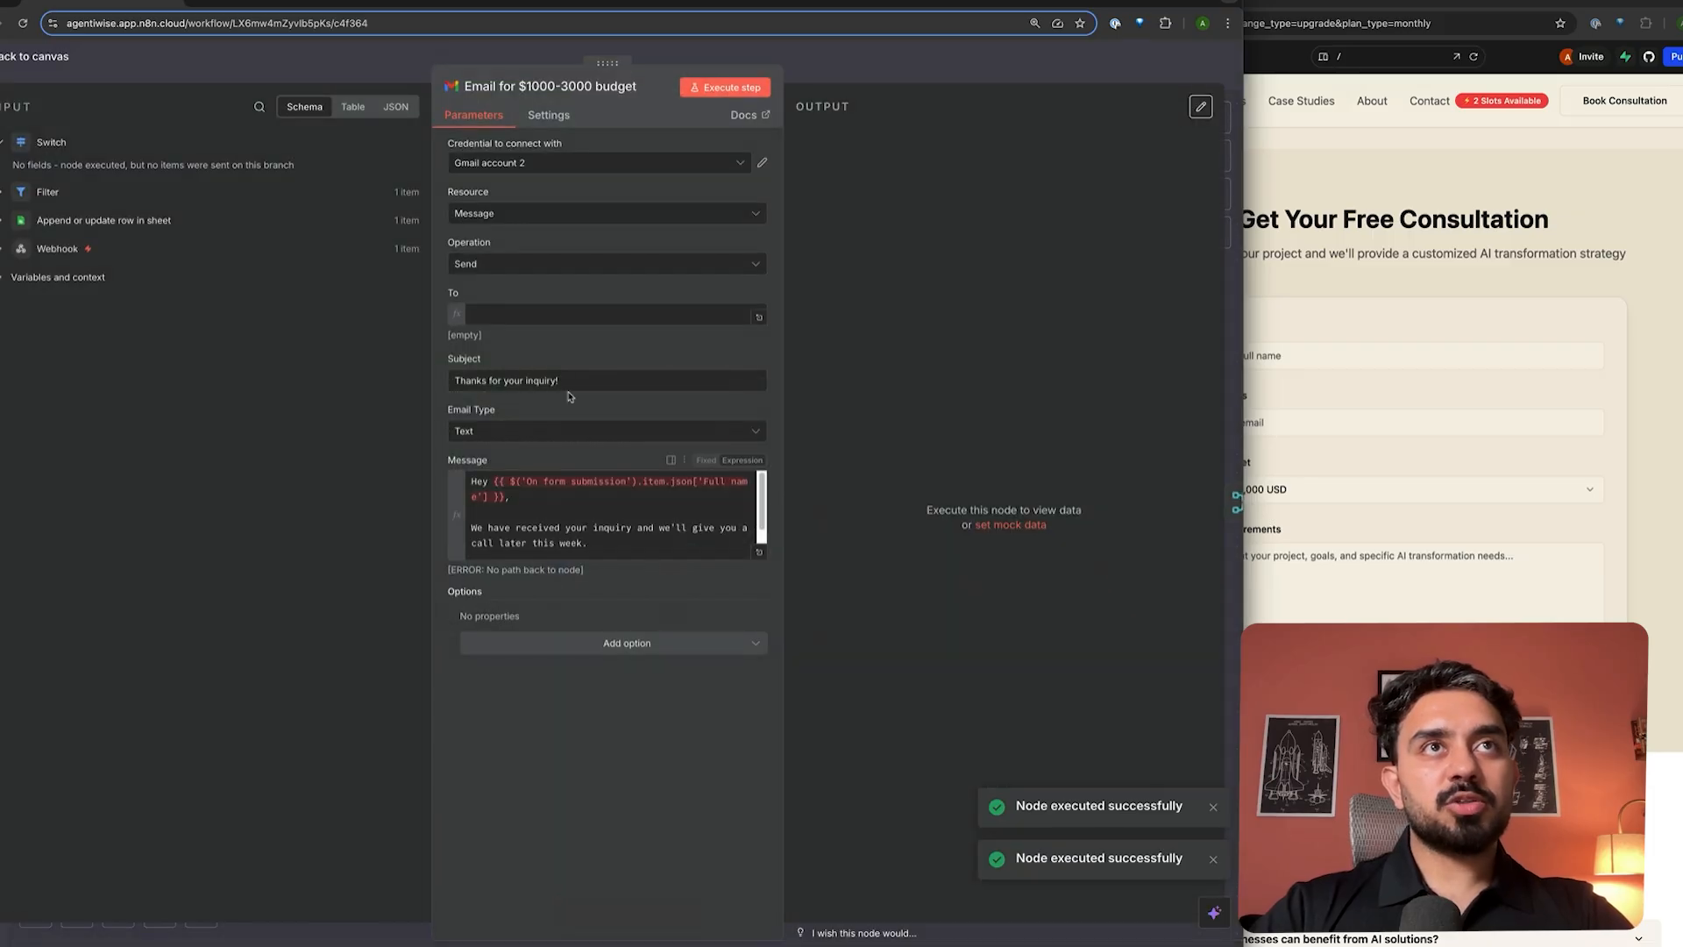
pyautogui.click(3, 193)
pyautogui.click(13, 399)
pyautogui.scroll(-5, 135, 583)
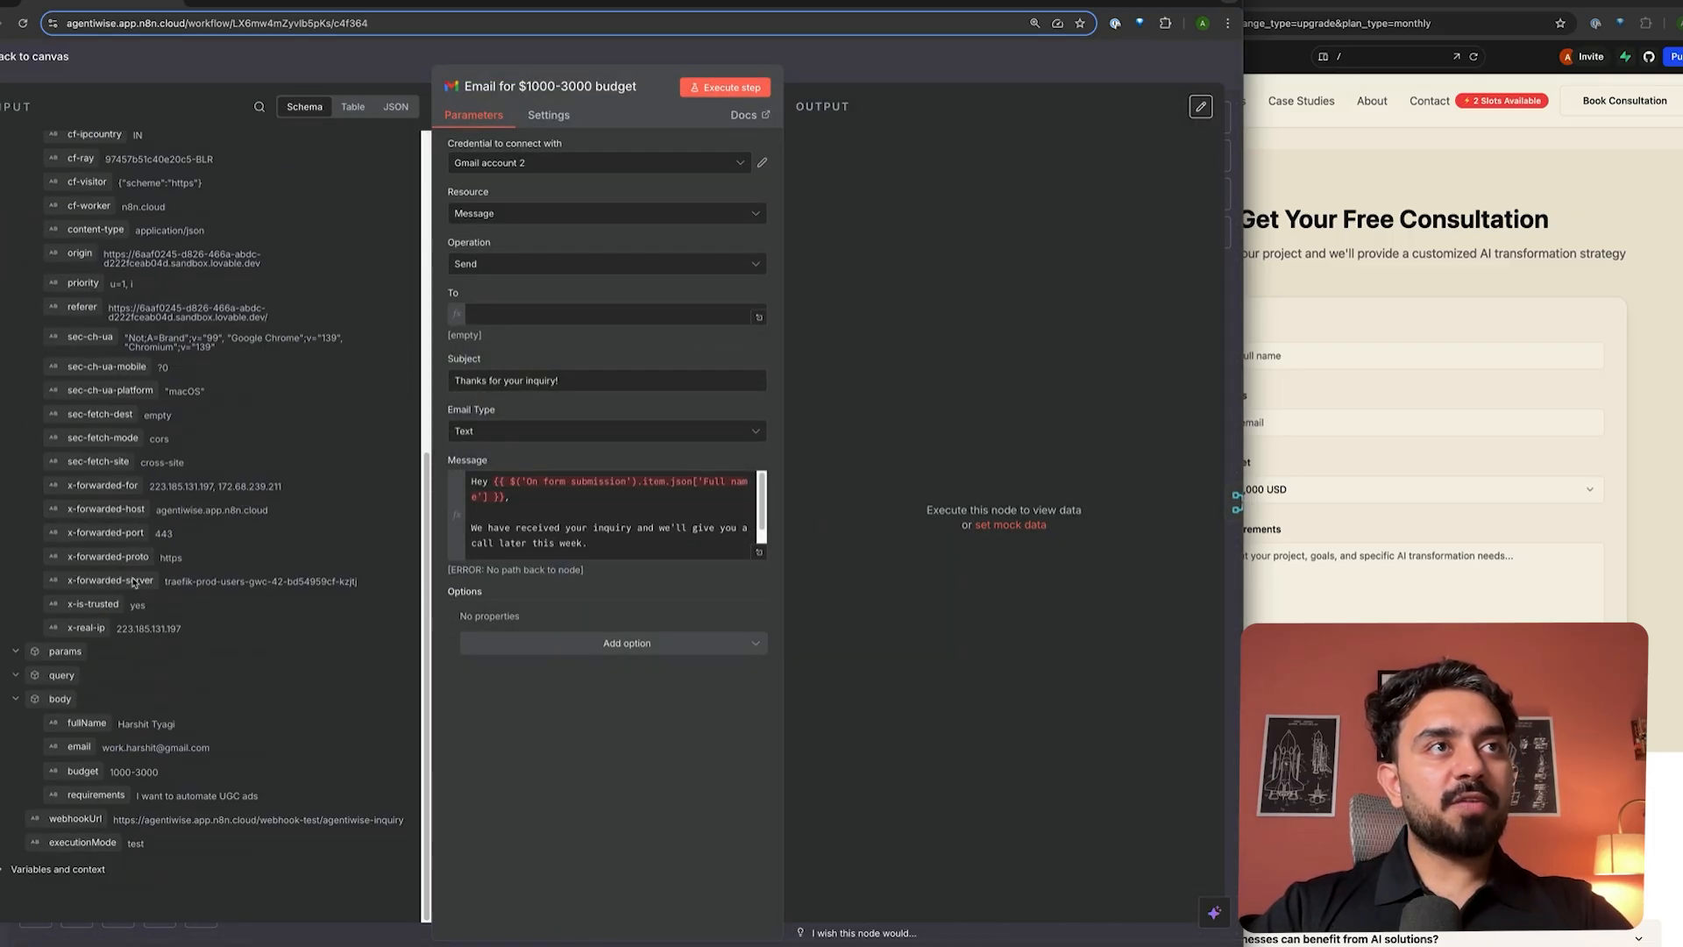
pyautogui.moveTo(75, 748); pyautogui.dragTo(505, 315)
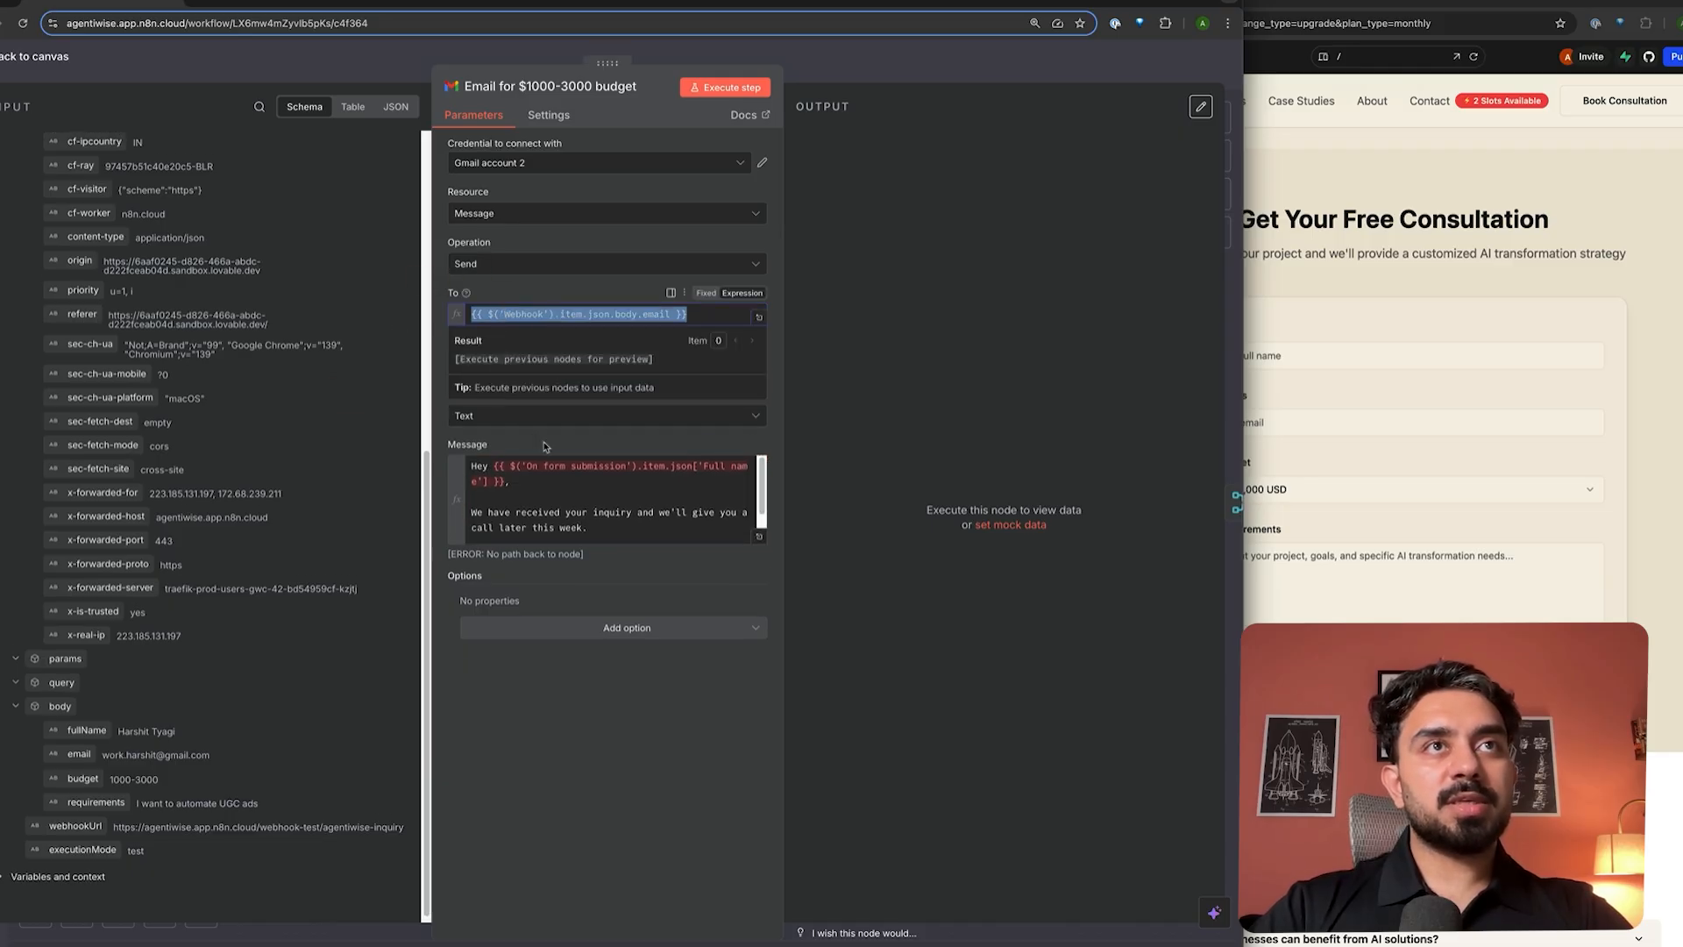
# - Replace the greeting name after 'Hey' with the Webhook body fullName
pyautogui.click(492, 485)
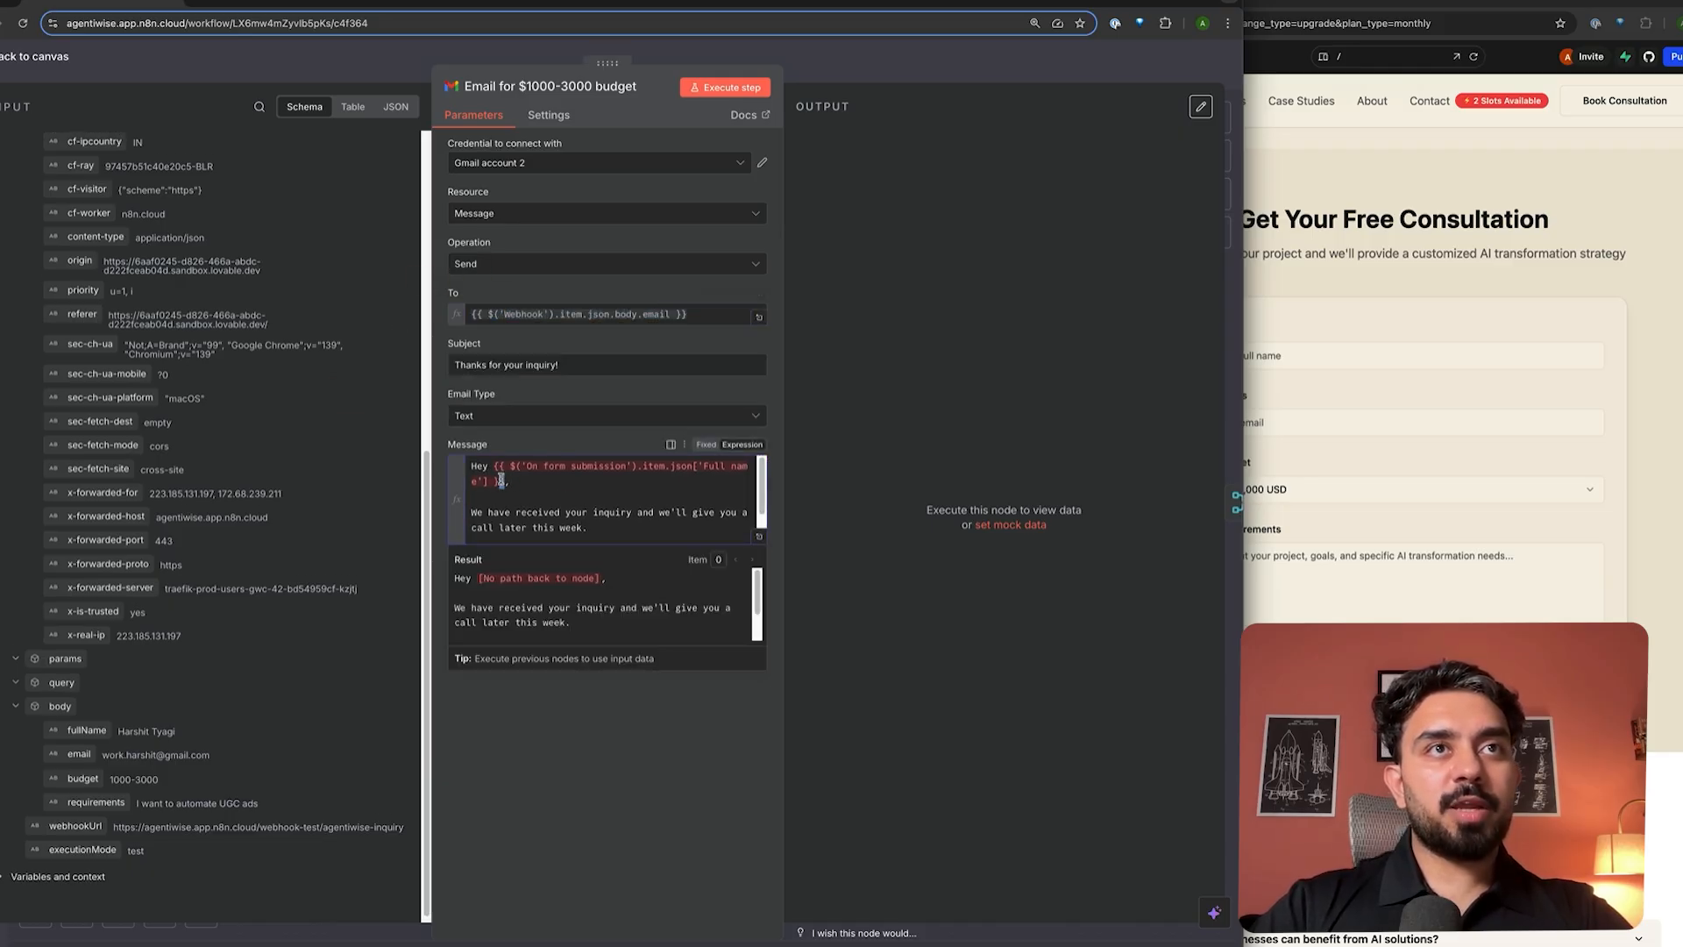
pyautogui.moveTo(500, 481); pyautogui.dragTo(493, 465)
pyautogui.press('BackSpace')
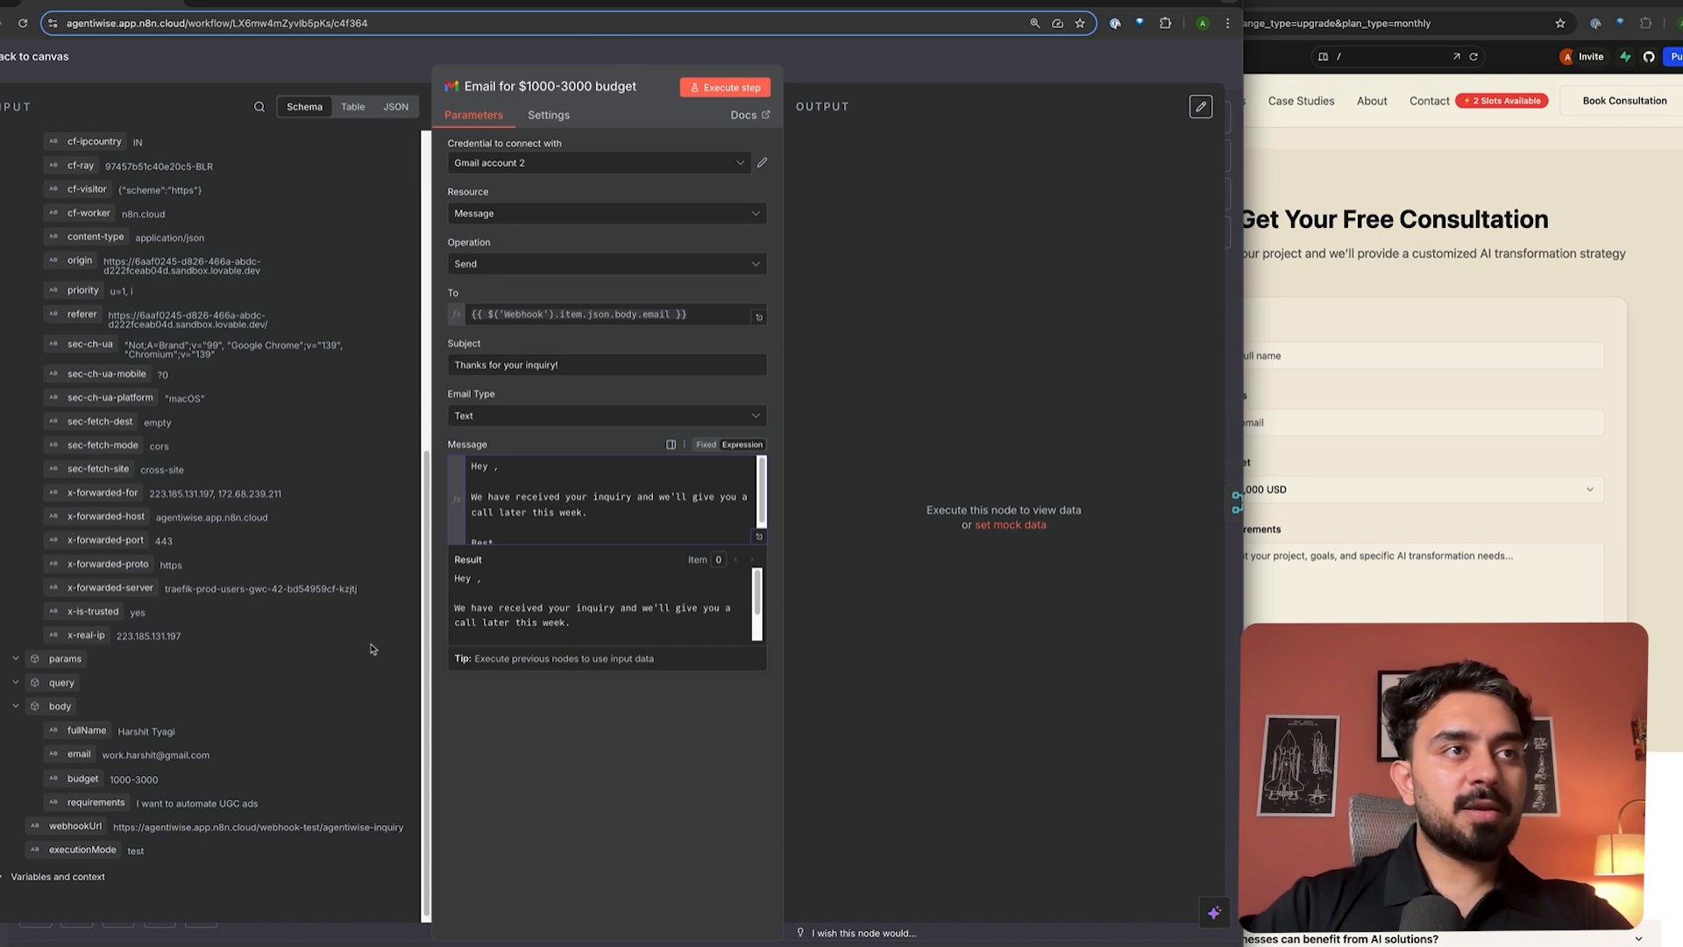
pyautogui.moveTo(86, 730); pyautogui.dragTo(521, 496)
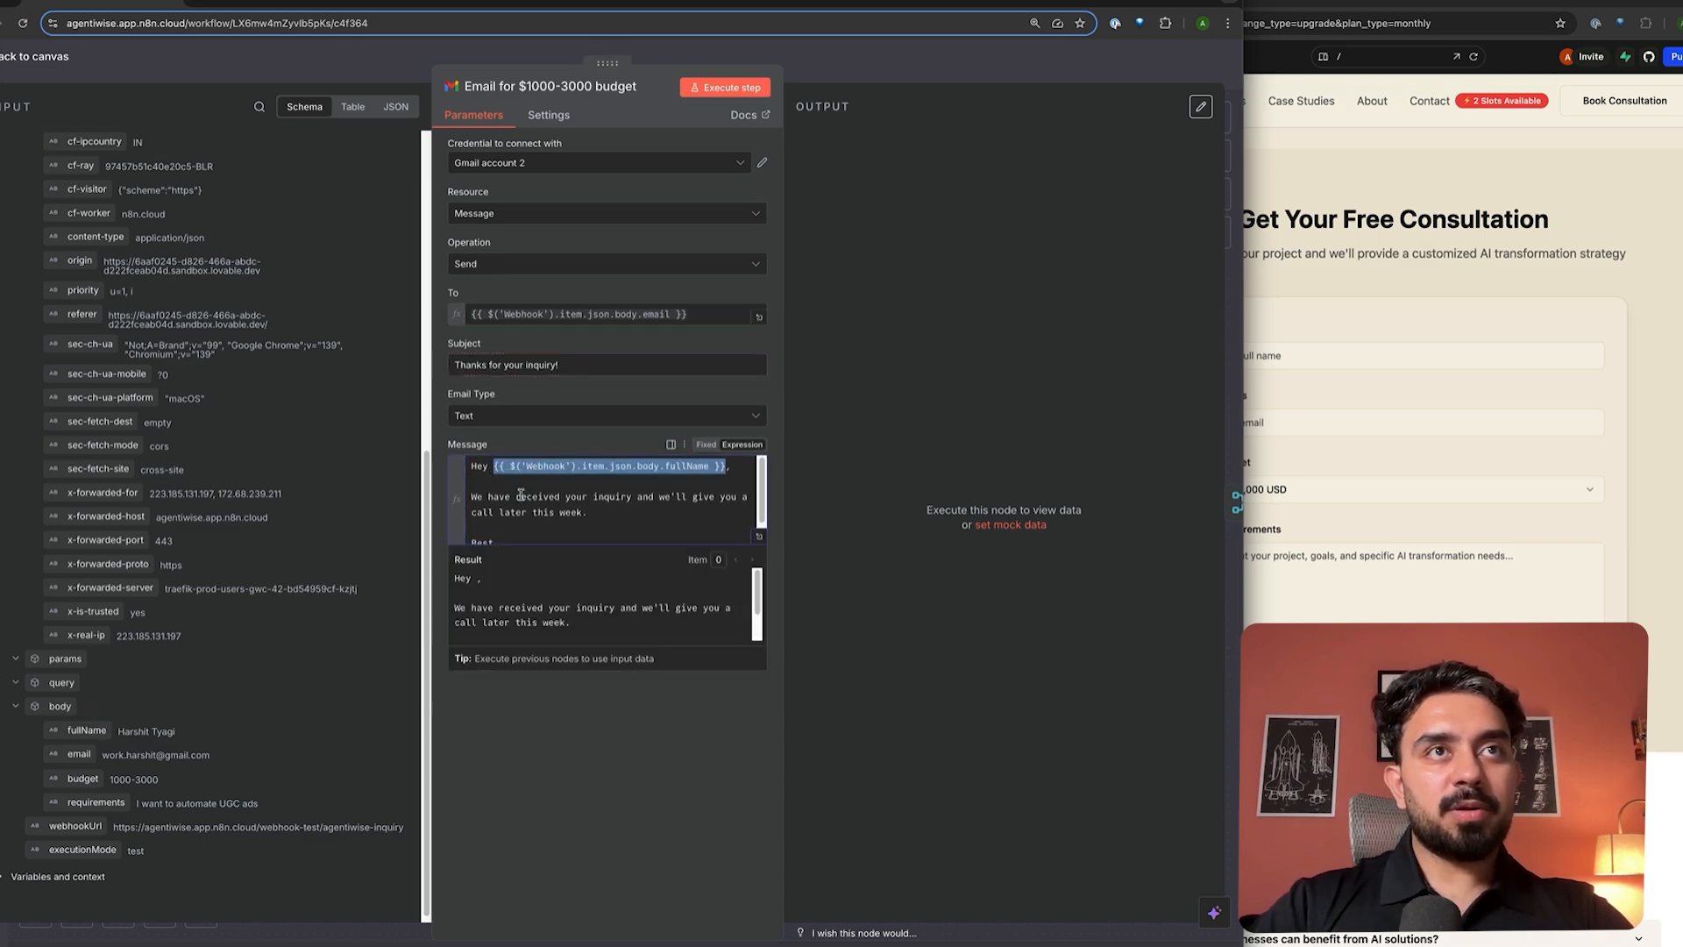
pyautogui.scroll(-2, 629, 513)
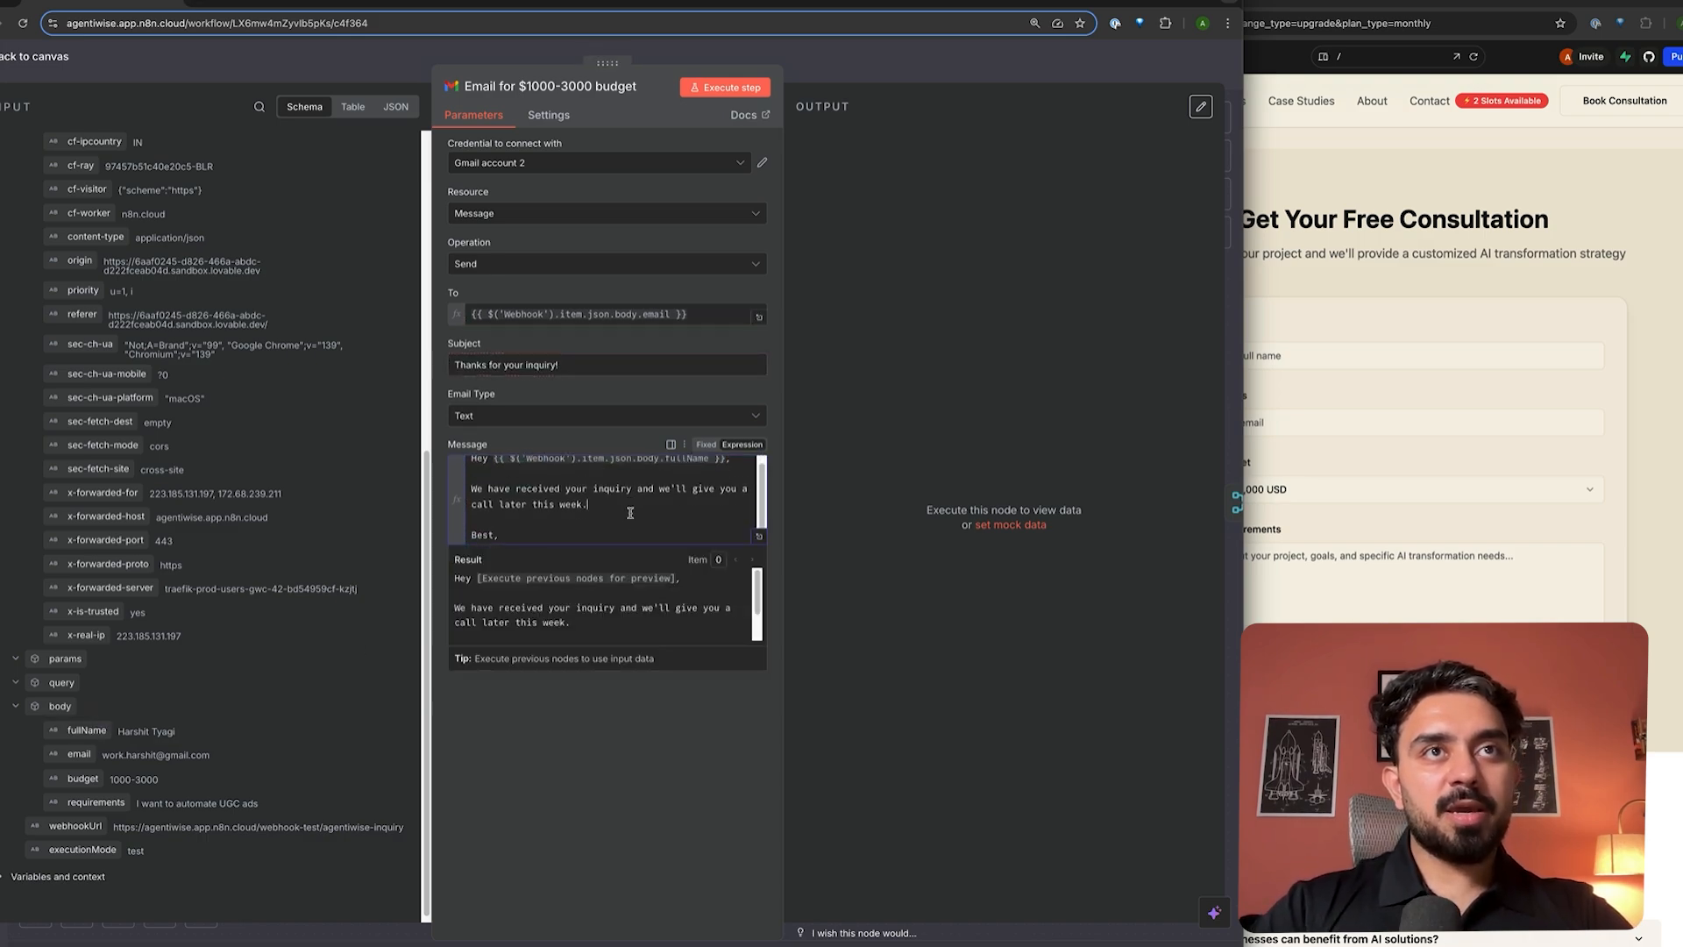
pyautogui.click(859, 65)
pyautogui.doubleClick(808, 664)
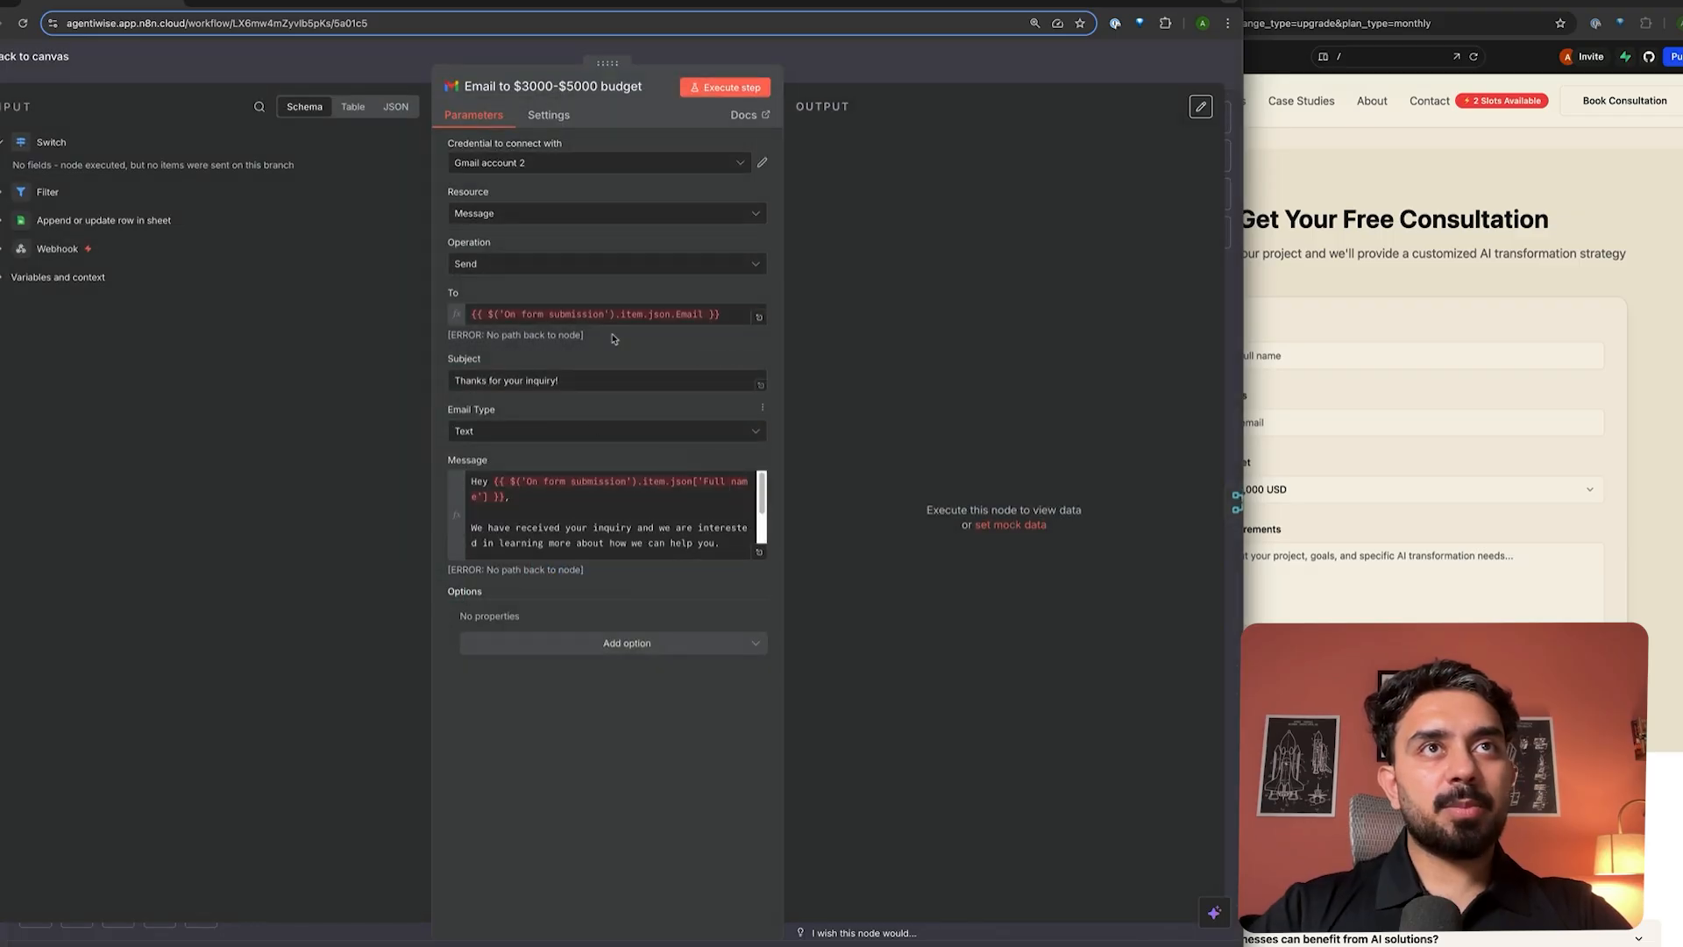
# - Replace the $3000-$5000 email's recipient with the Webhook body email expression from the $1000-3000 email
pyautogui.click(614, 314)
pyautogui.hotkey('ctrl', 'a')
pyautogui.press('BackSpace')
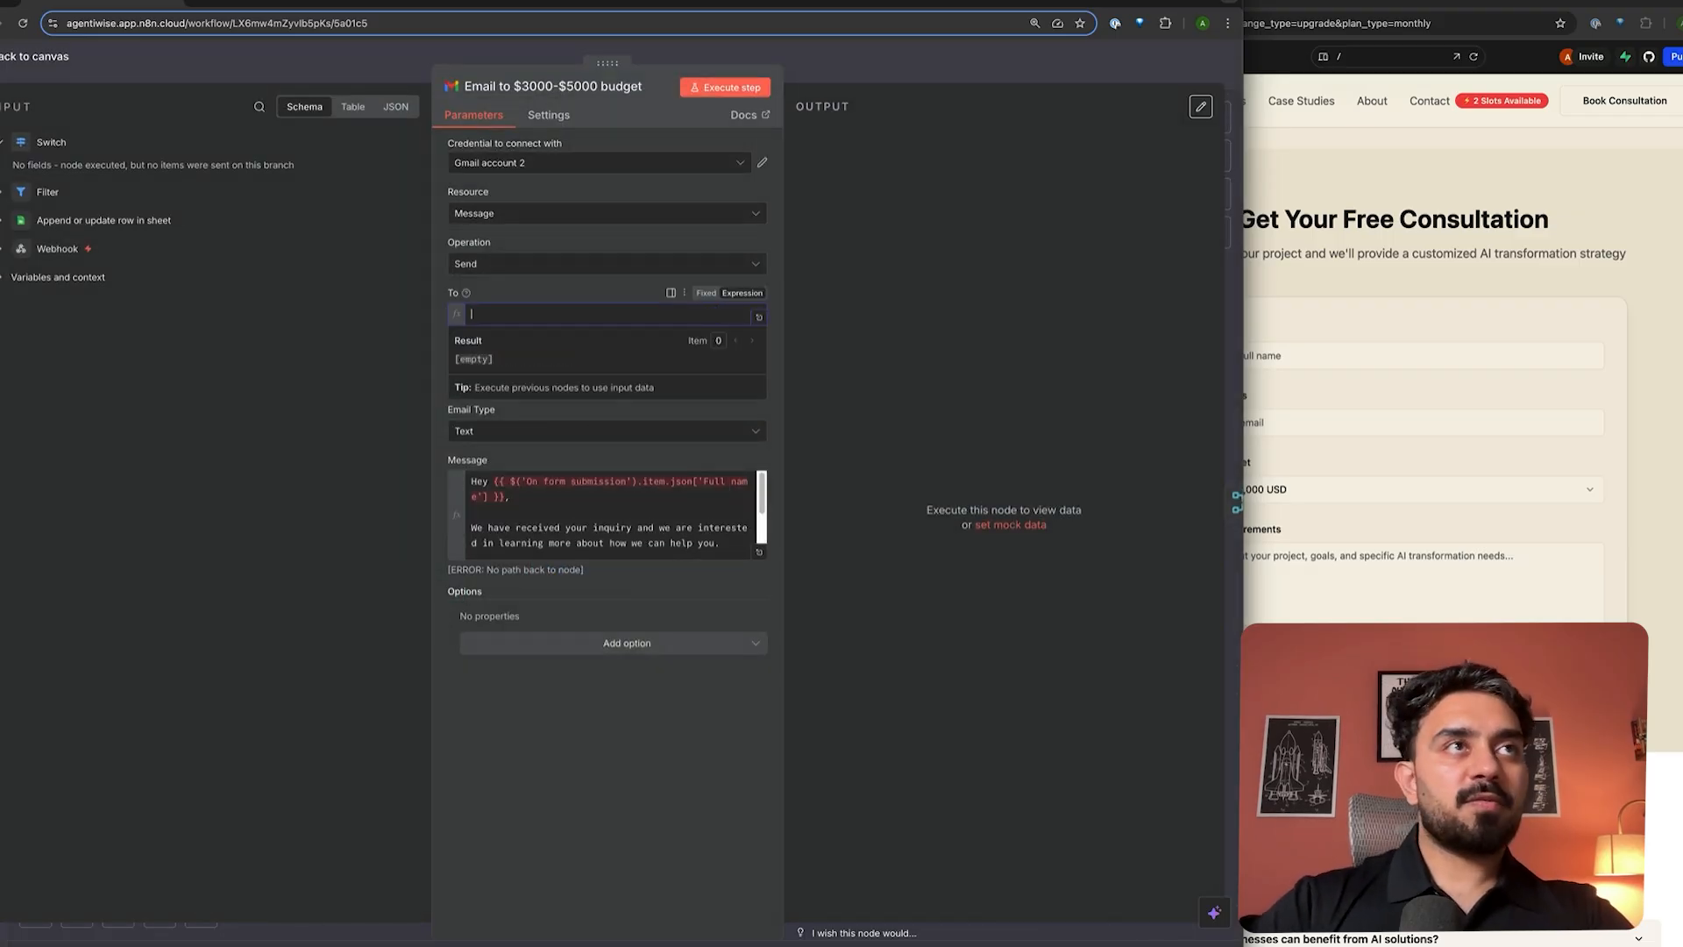
pyautogui.click(3, 250)
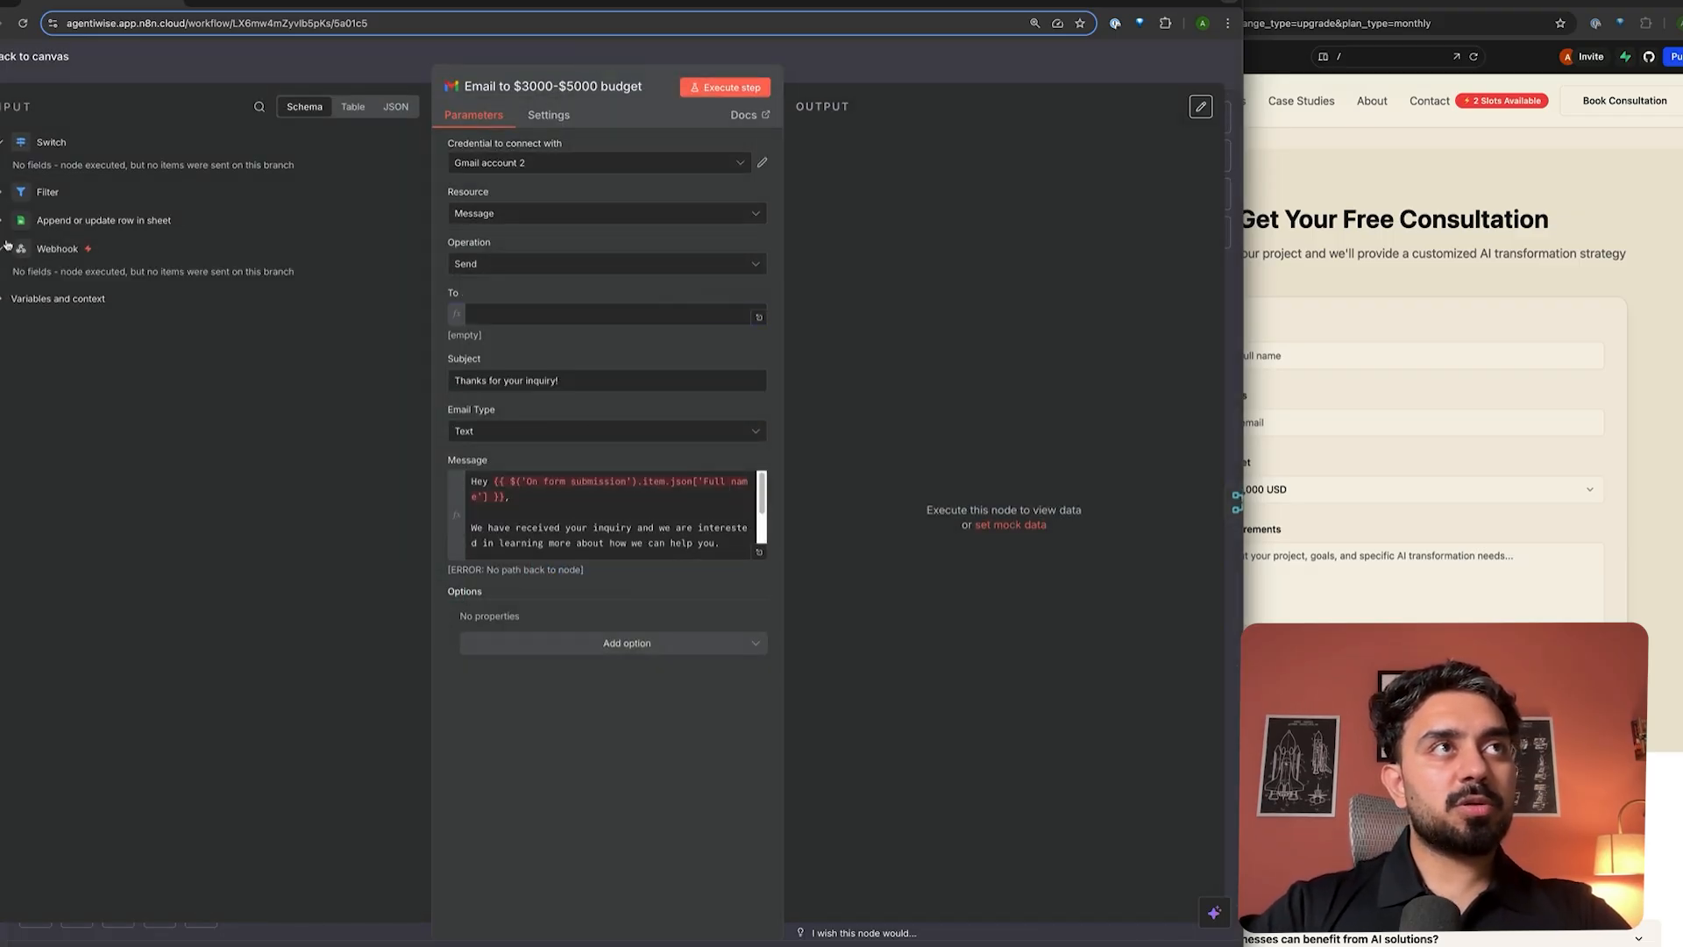
pyautogui.click(726, 58)
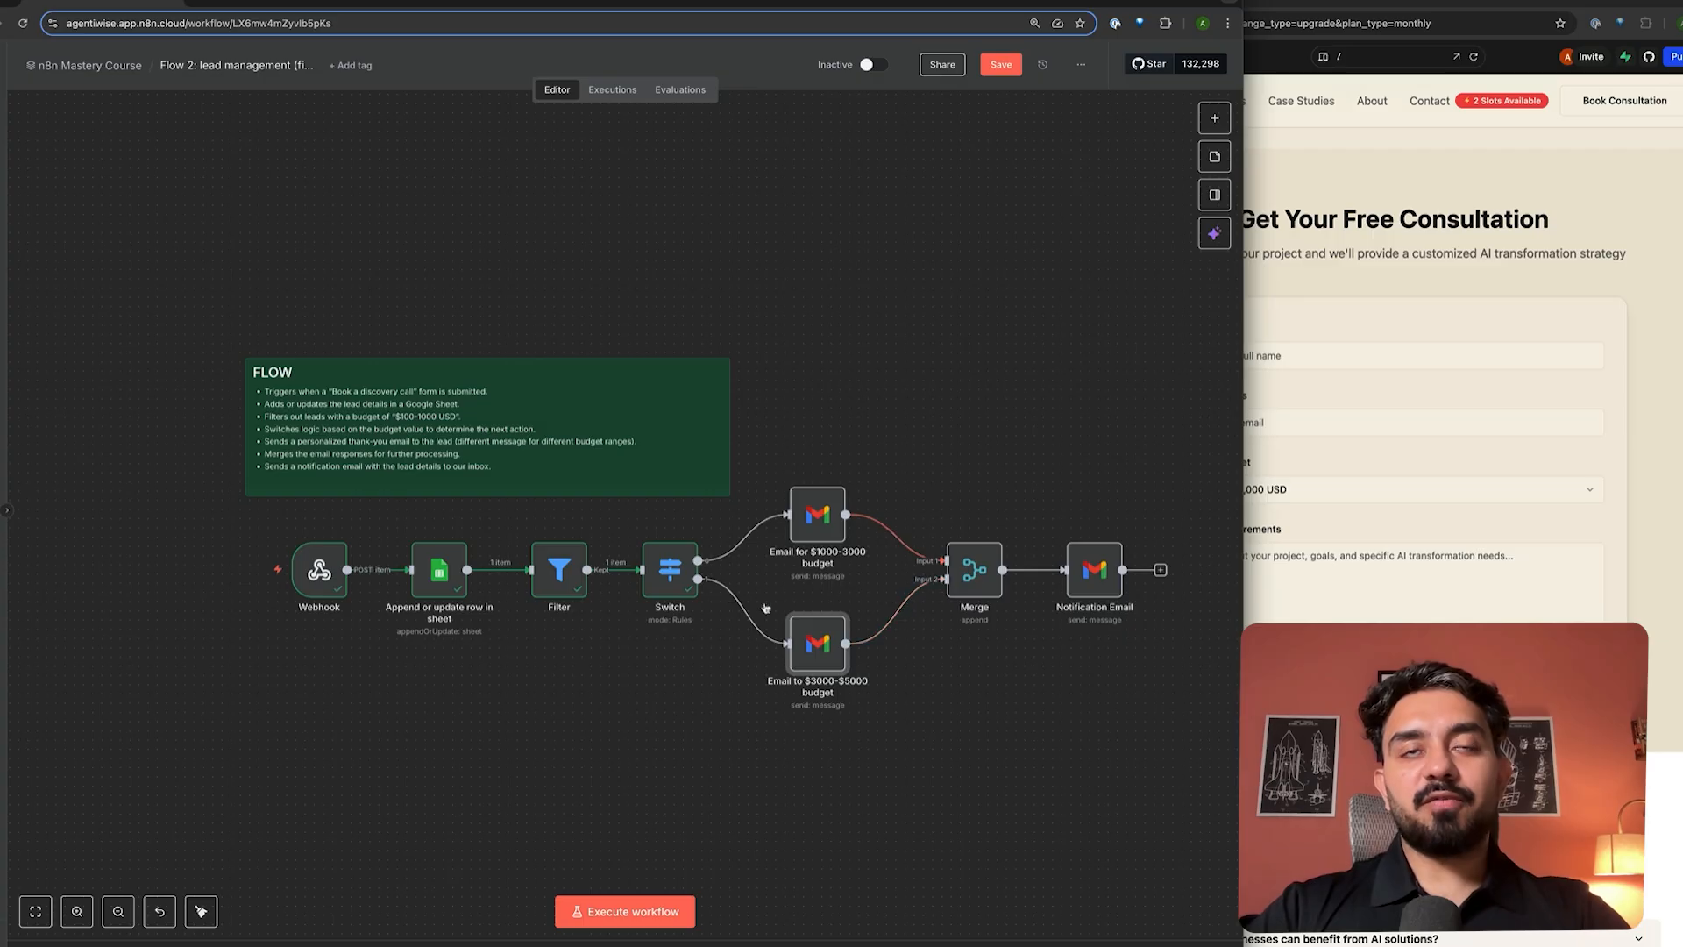
pyautogui.doubleClick(794, 527)
pyautogui.press('Escape')
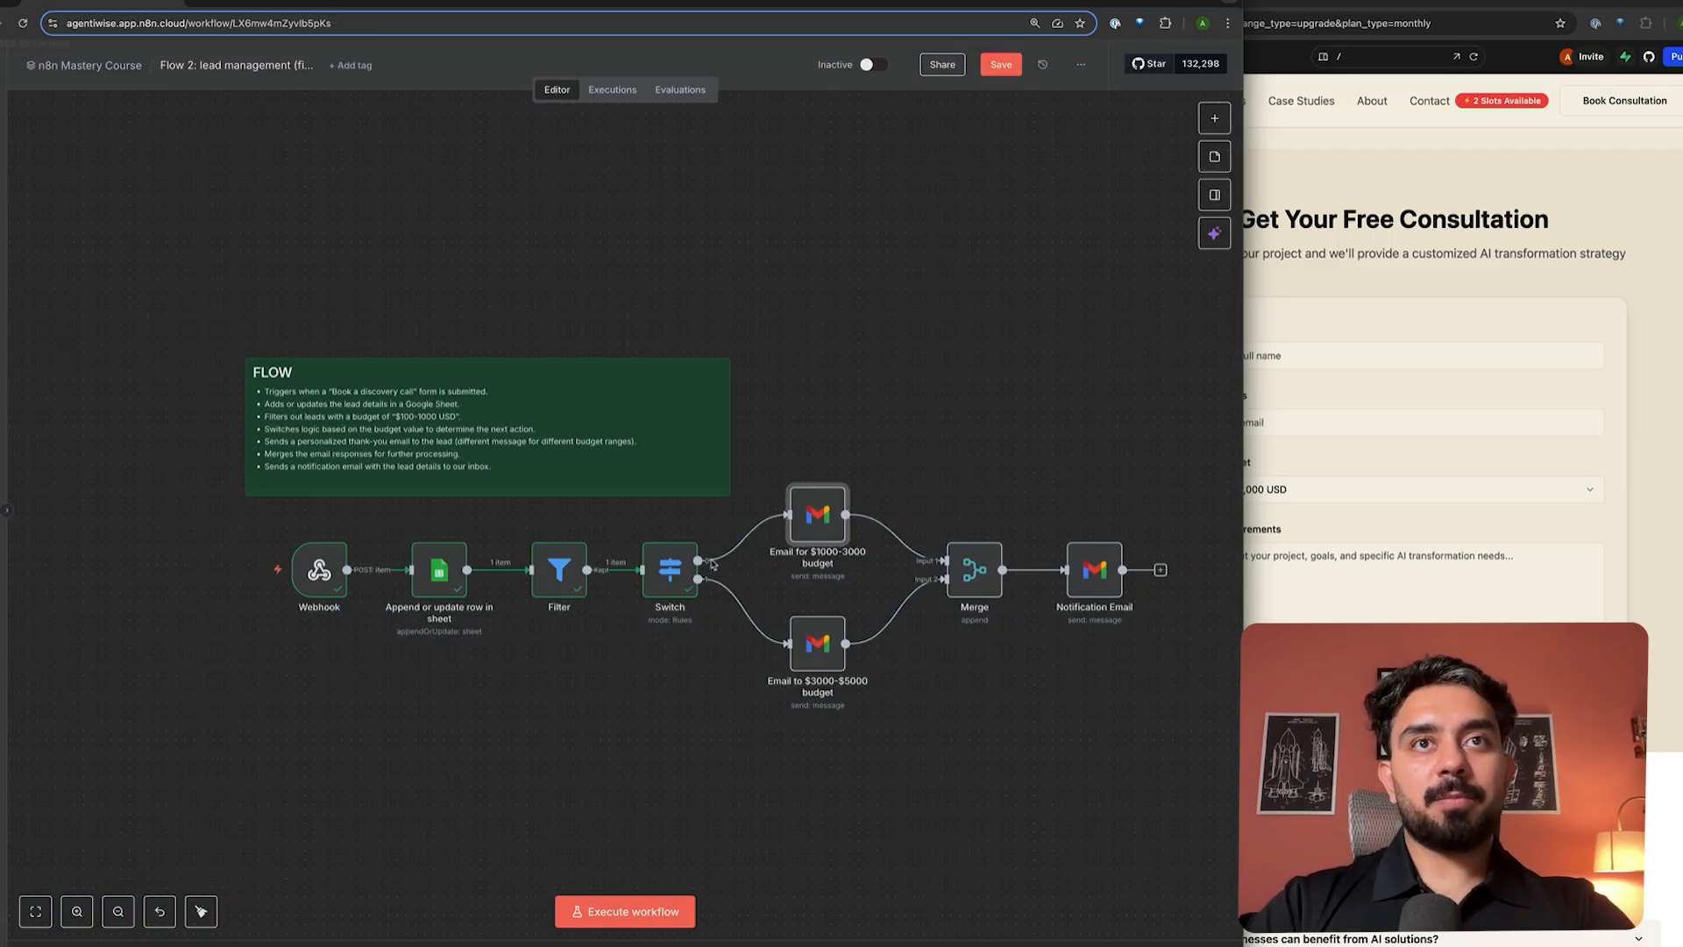
pyautogui.doubleClick(817, 643)
pyautogui.click(552, 318)
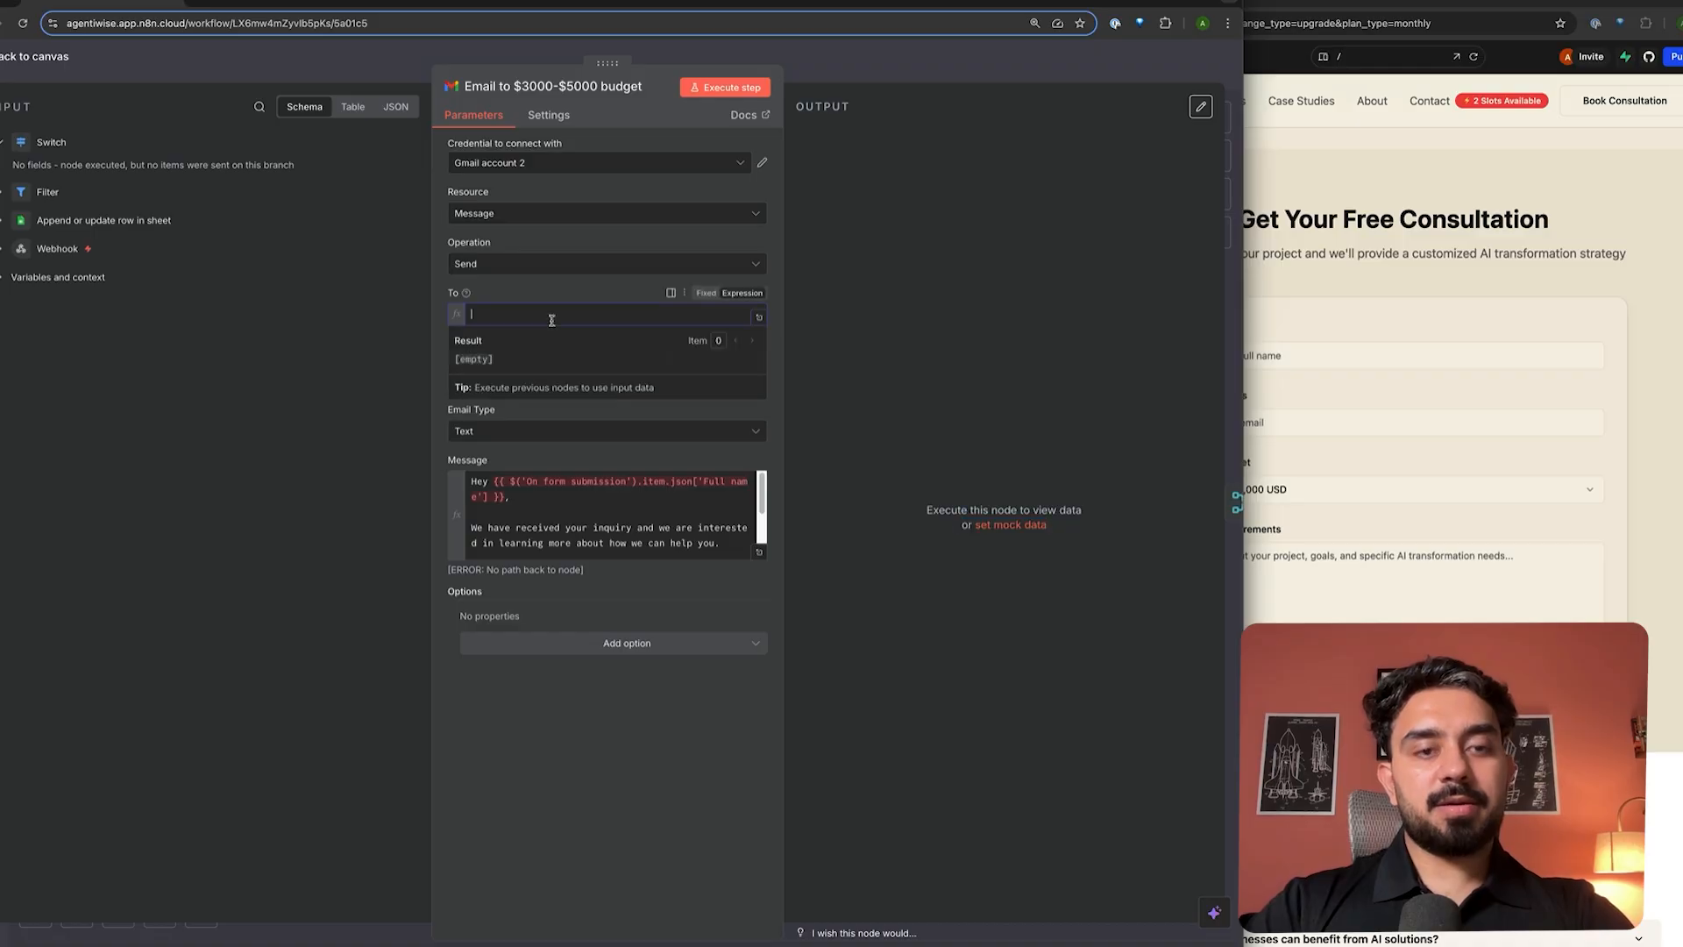
pyautogui.write("{{ $('Webhook').item.json.body.email }}")
pyautogui.press('Escape')
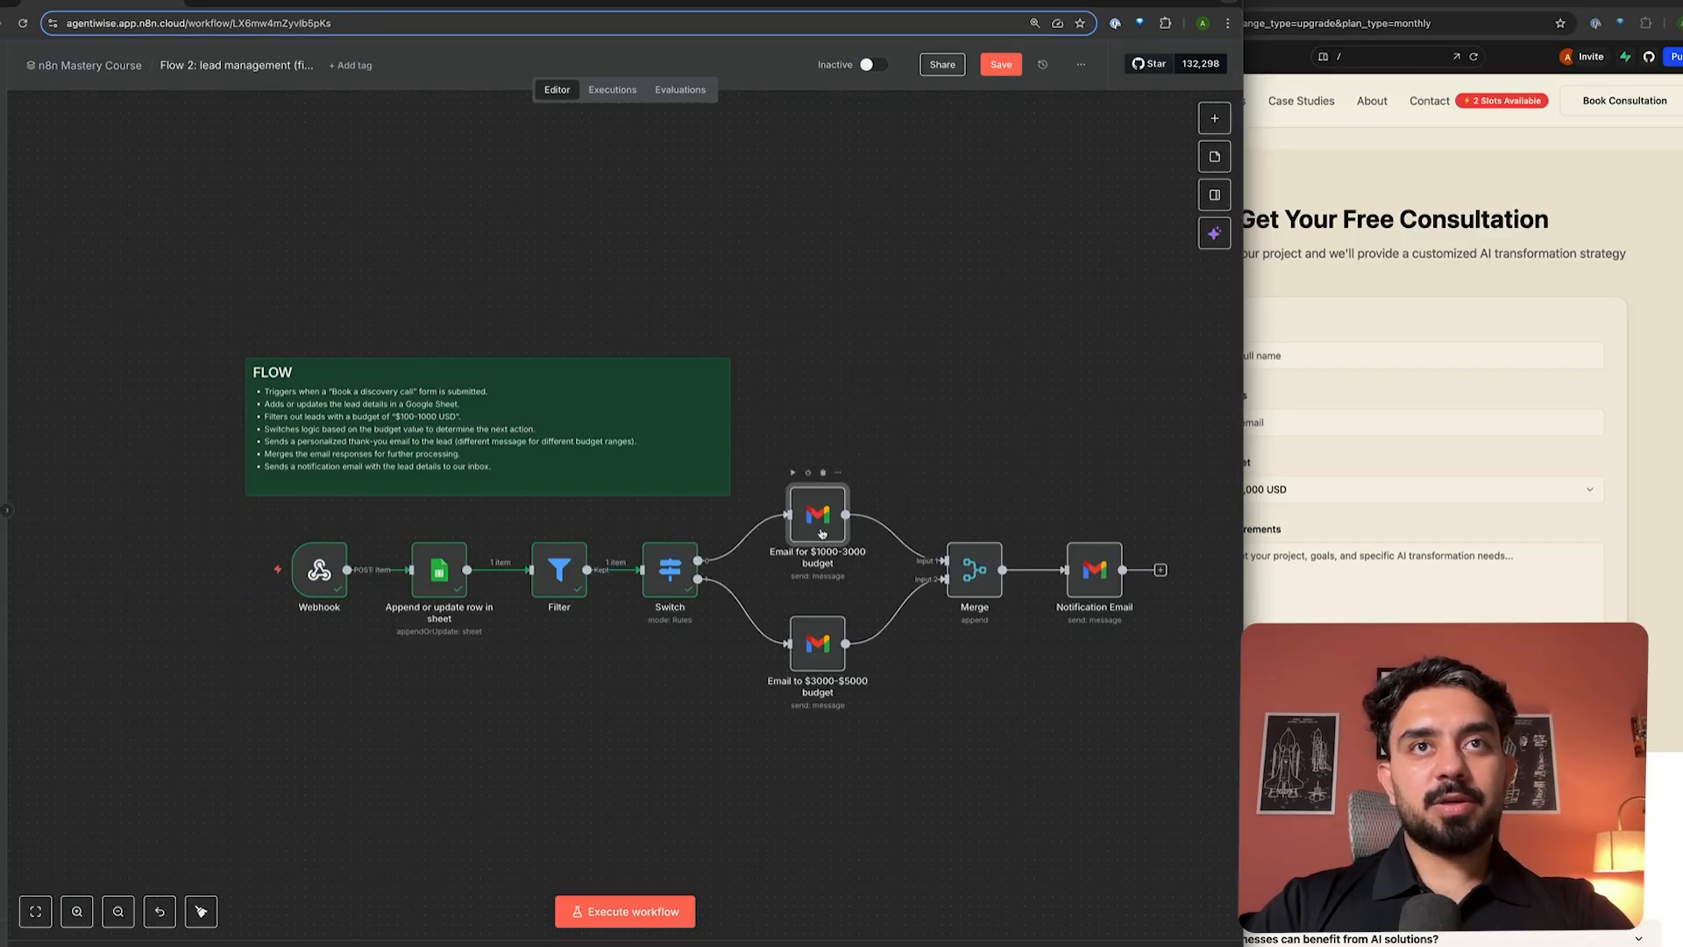
# - Paste the $1000-3000 email's Webhook fullName greeting expression over the $3000-$5000 email's old greeting name
pyautogui.doubleClick(814, 527)
pyautogui.moveTo(497, 468); pyautogui.dragTo(721, 469)
pyautogui.hotkey('ctrl', 'c')
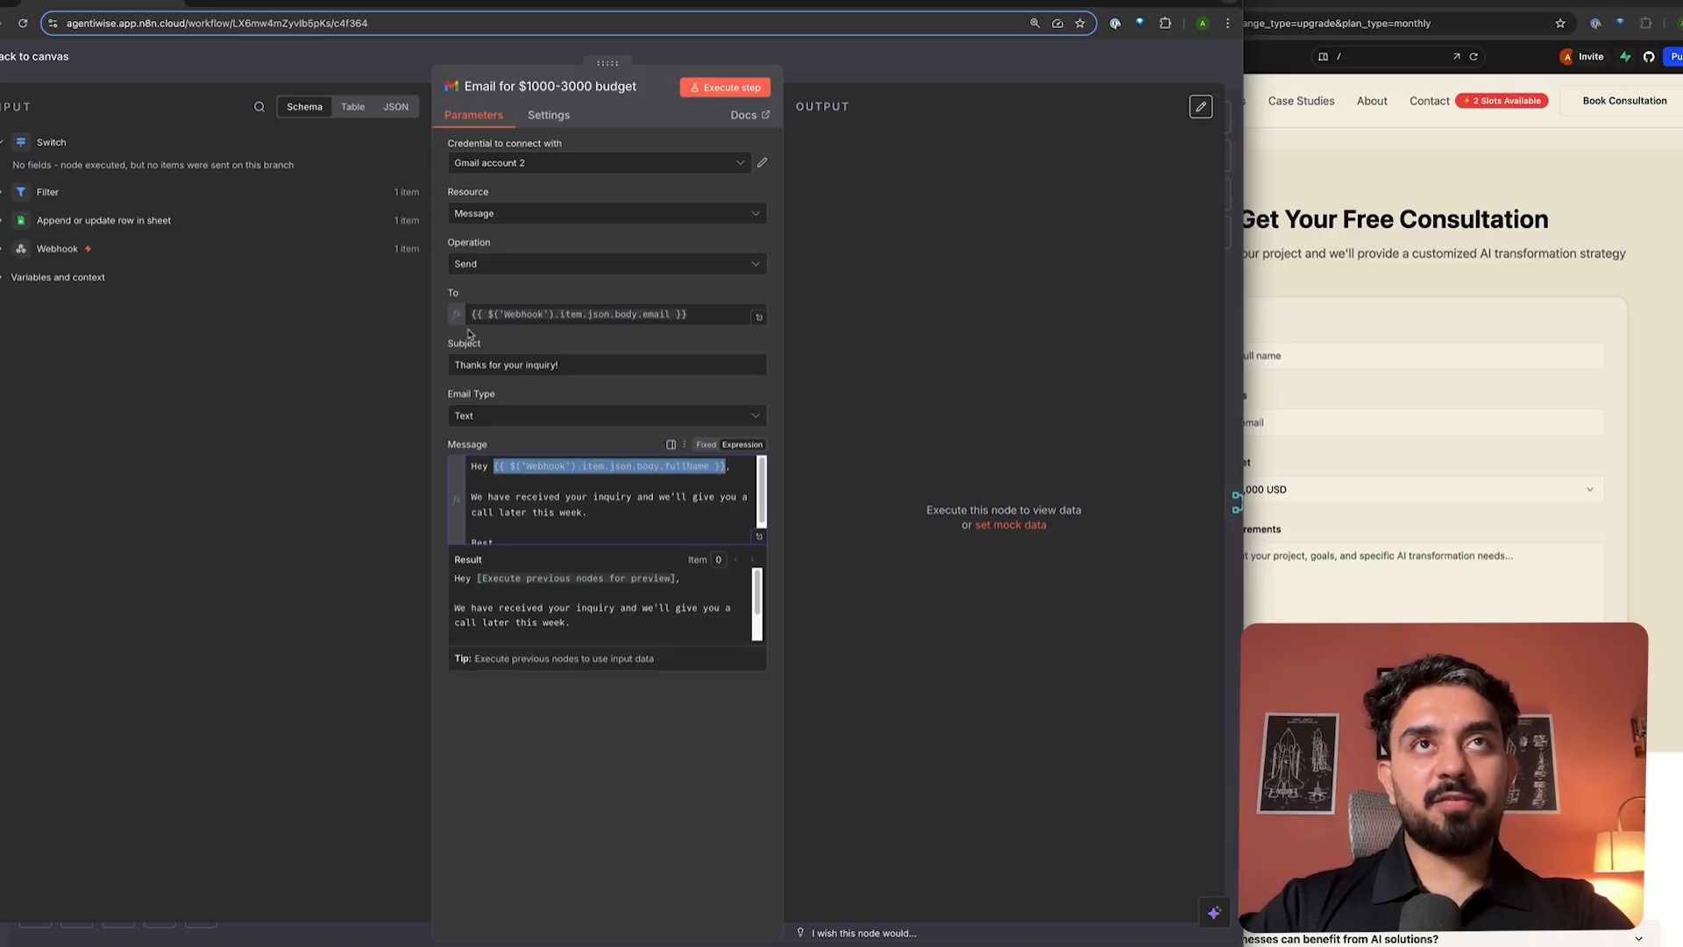
pyautogui.click(842, 71)
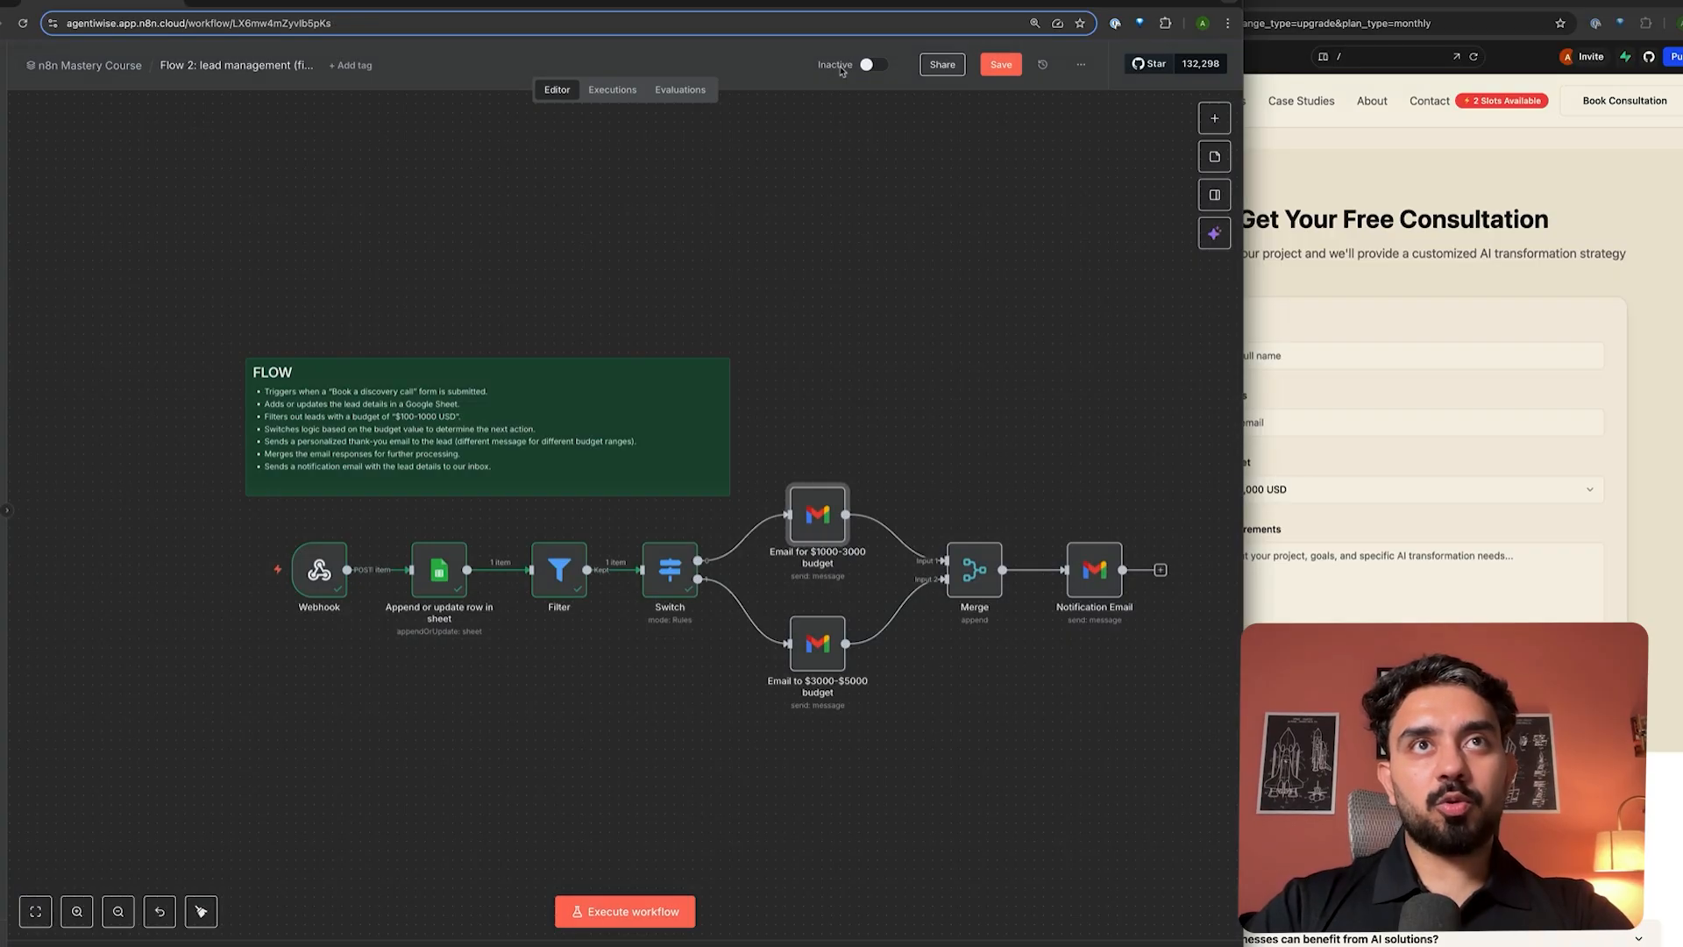
pyautogui.doubleClick(817, 647)
pyautogui.moveTo(507, 482); pyautogui.dragTo(494, 465)
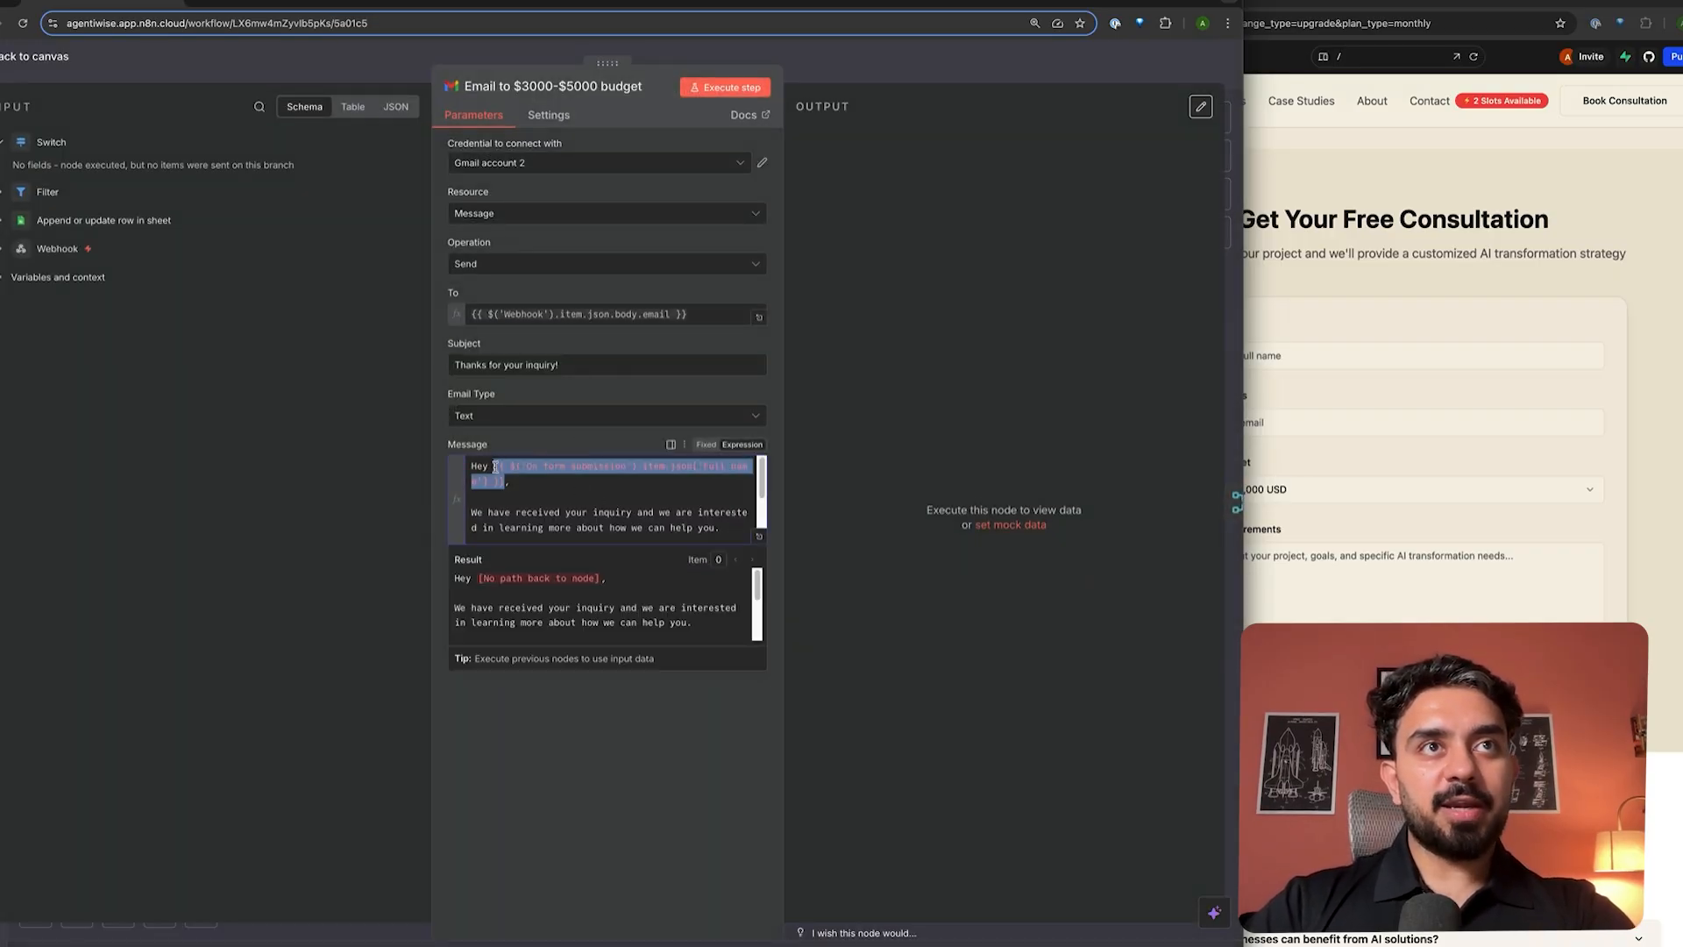
pyautogui.hotkey('ctrl', 'v')
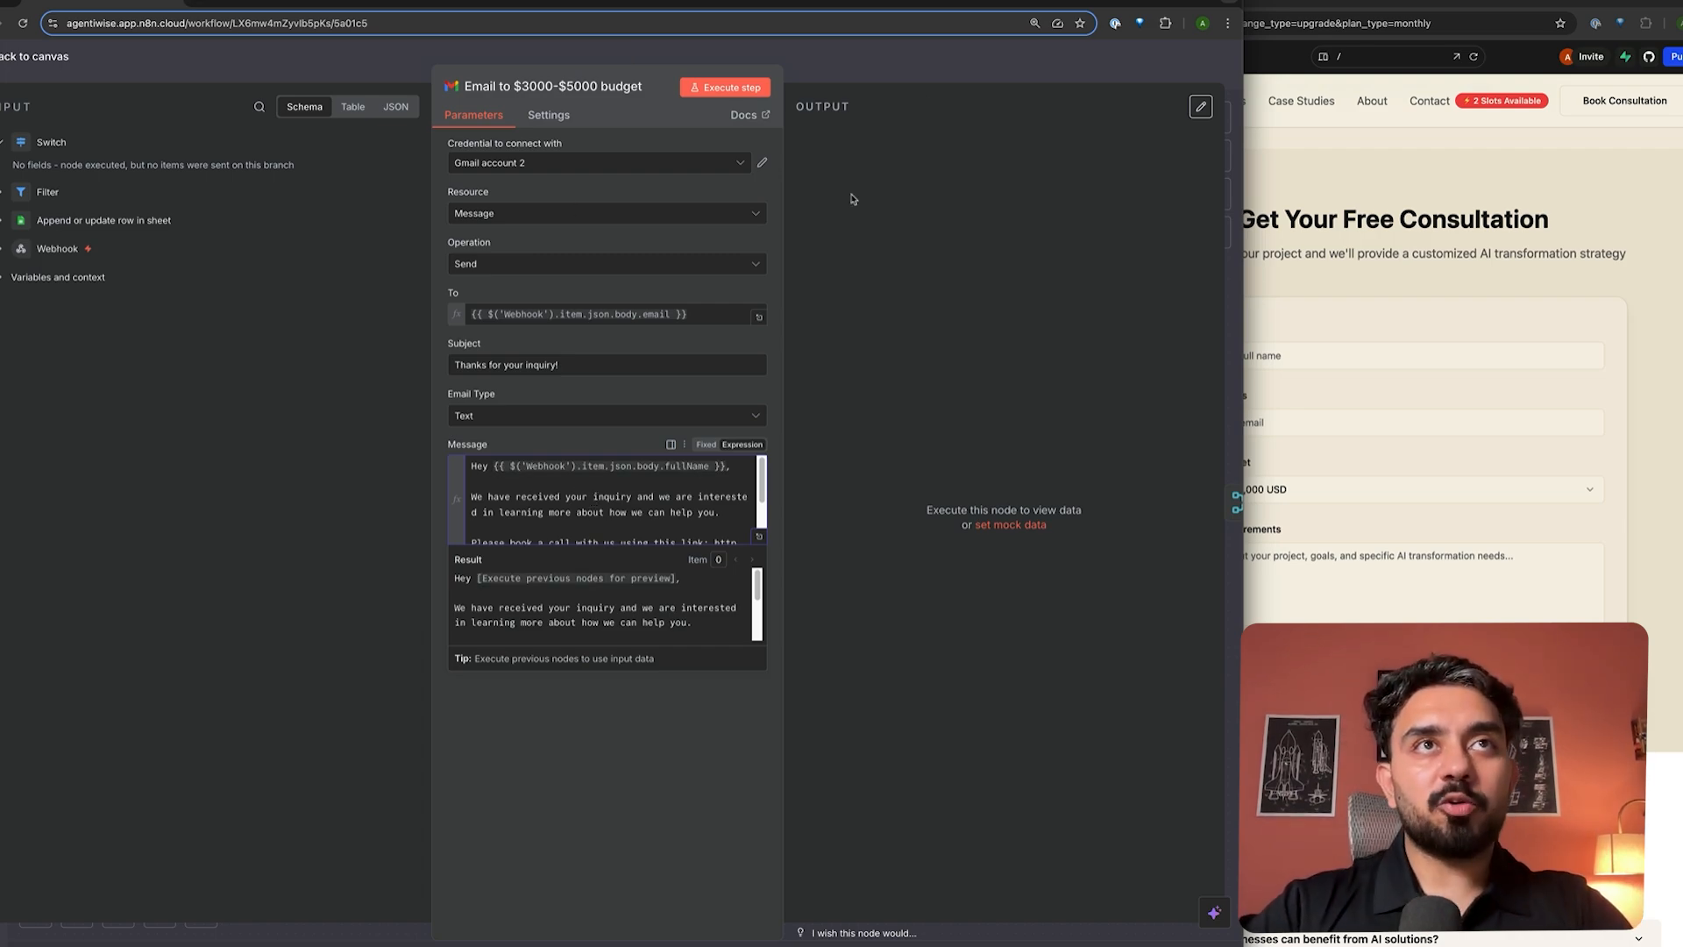
pyautogui.click(926, 78)
# - In the Notification Email message, swap Name for Webhook fullName and delete the Email, Requirements and Budget expressions
pyautogui.doubleClick(967, 578)
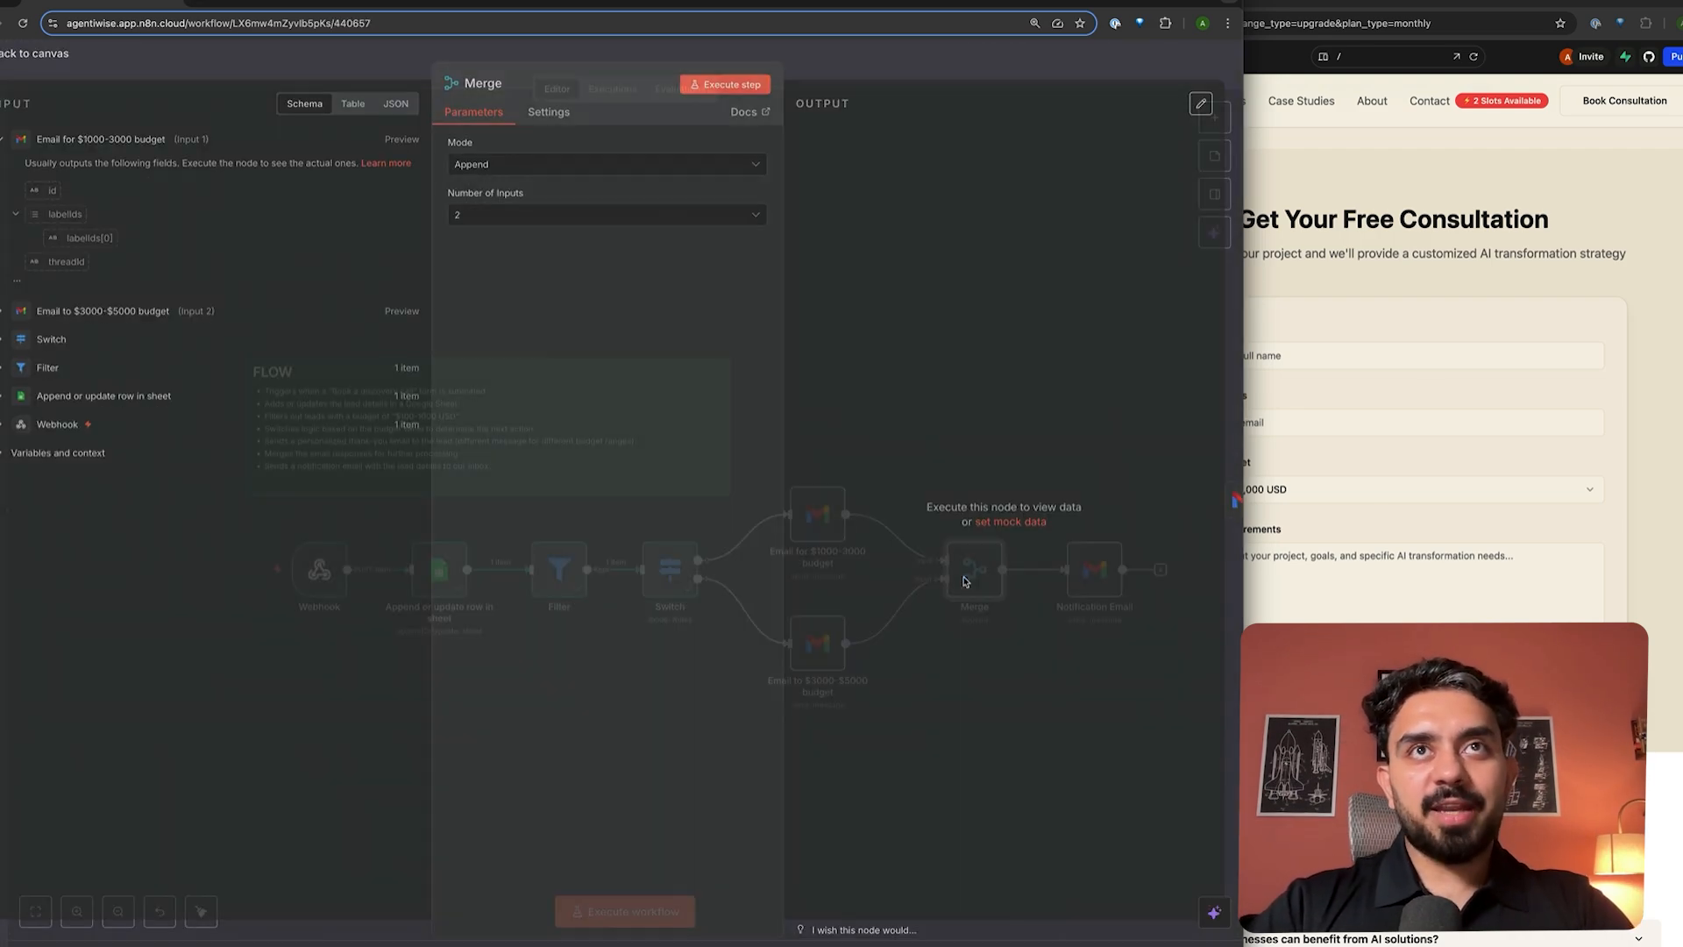
pyautogui.click(828, 52)
pyautogui.doubleClick(1098, 570)
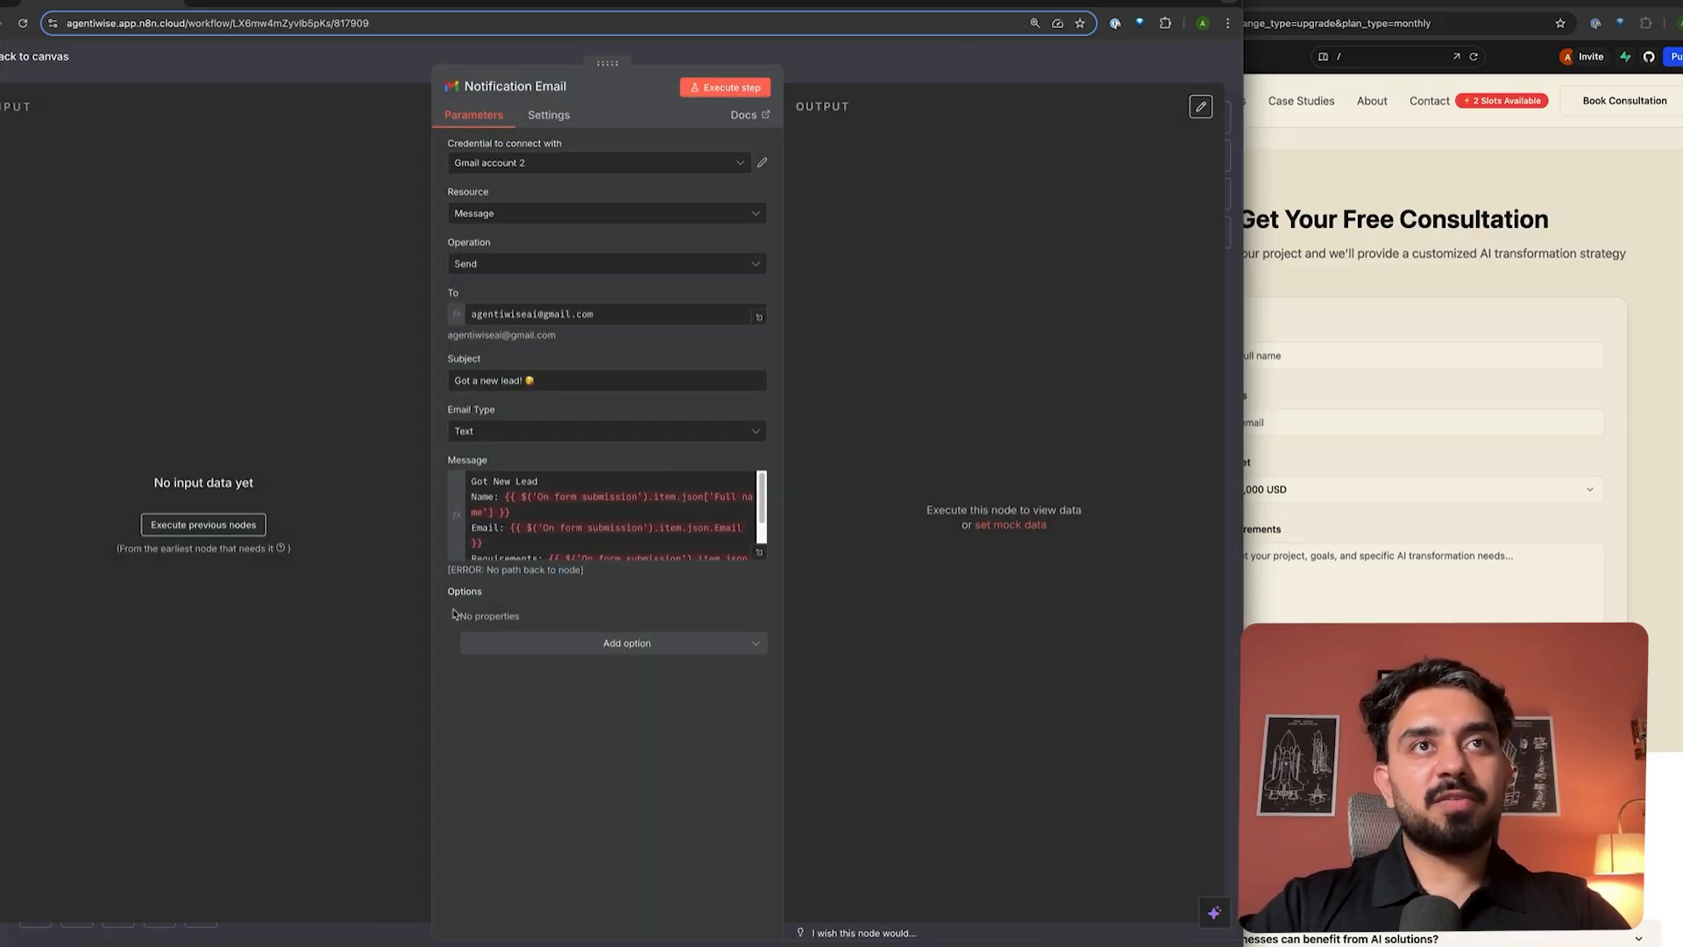
pyautogui.moveTo(515, 514); pyautogui.dragTo(502, 498)
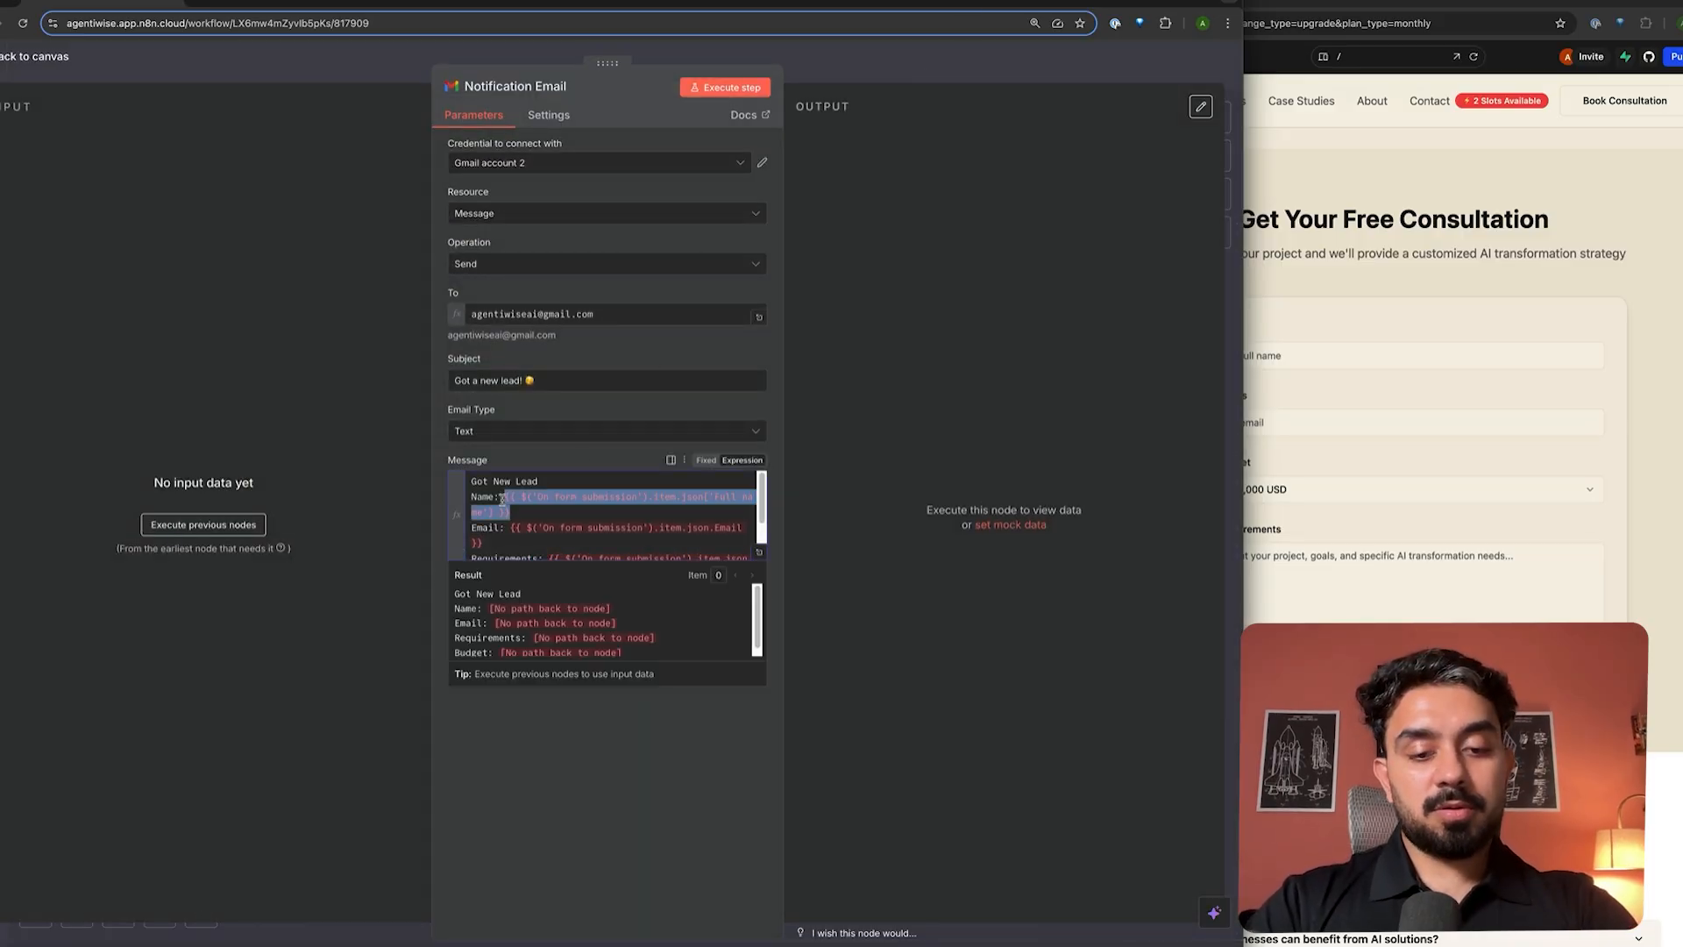
pyautogui.hotkey('ctrl', 'v')
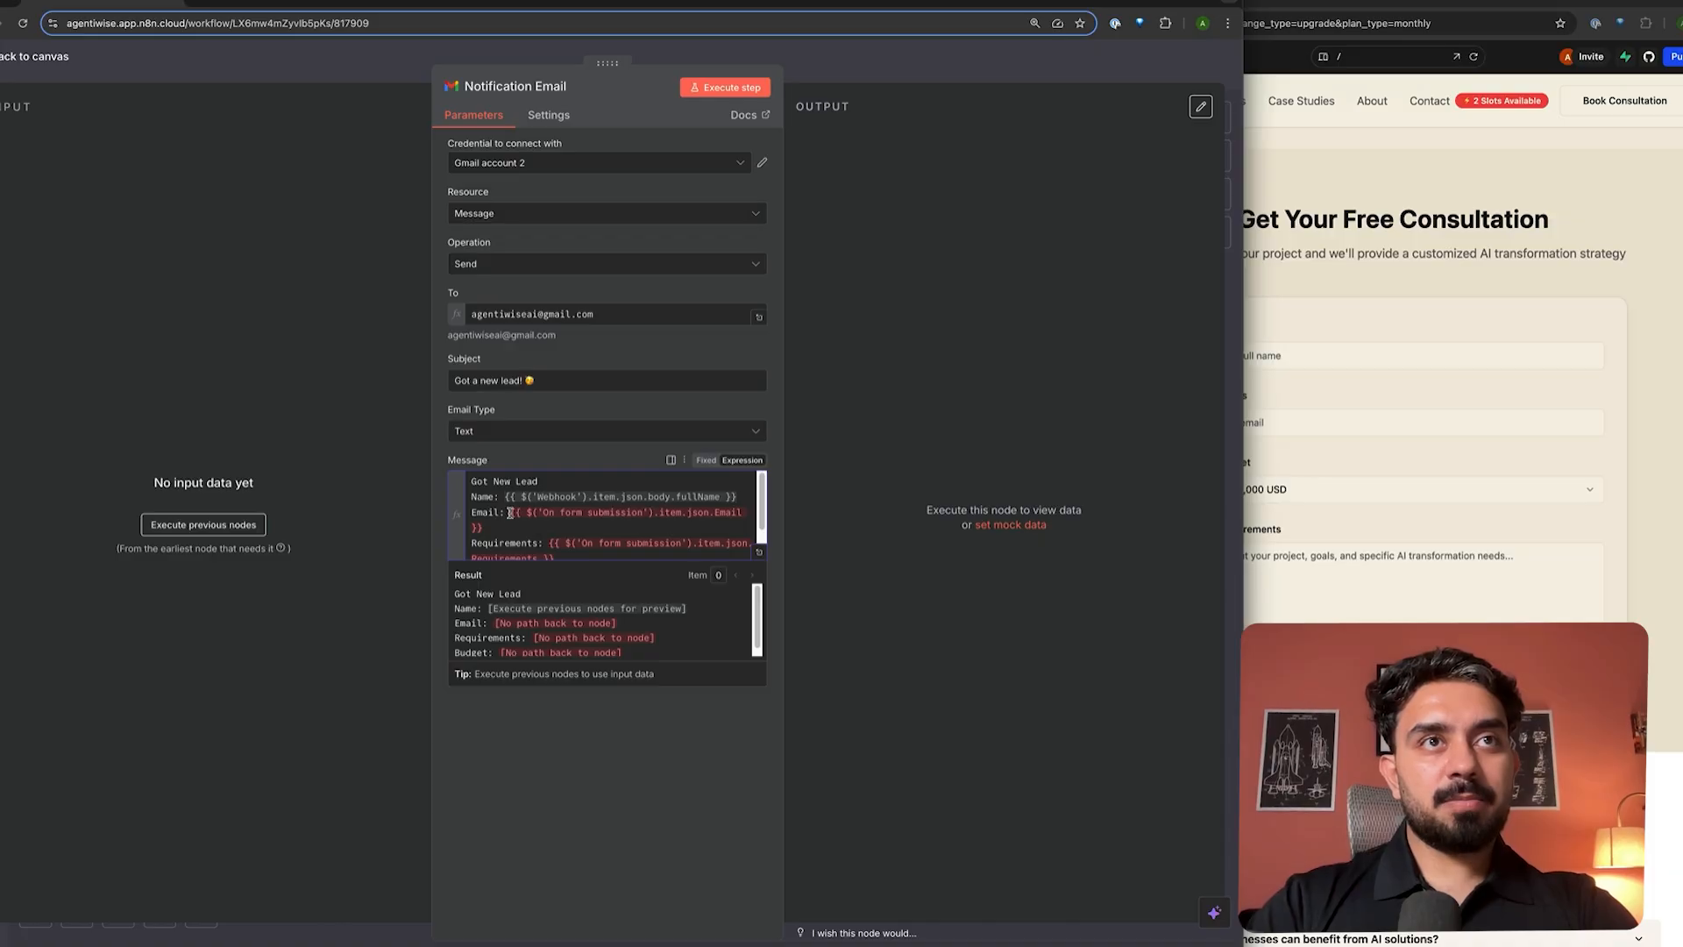
pyautogui.moveTo(511, 513); pyautogui.dragTo(747, 514)
pyautogui.press('BackSpace')
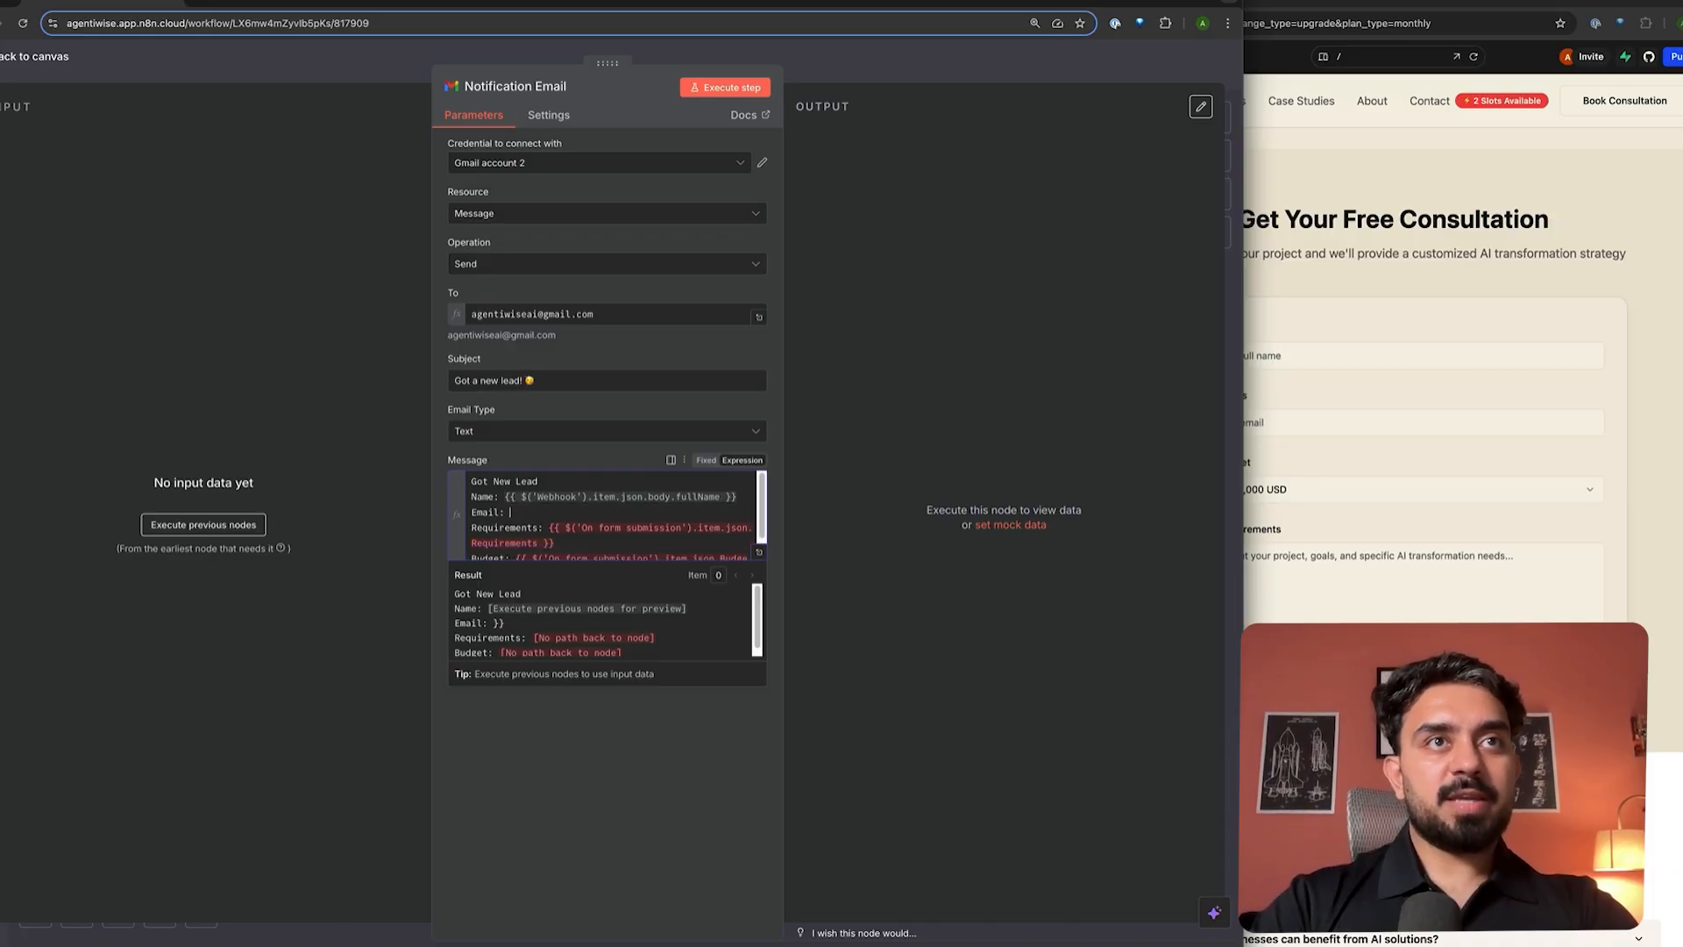
pyautogui.moveTo(550, 527); pyautogui.dragTo(519, 559)
pyautogui.press('BackSpace')
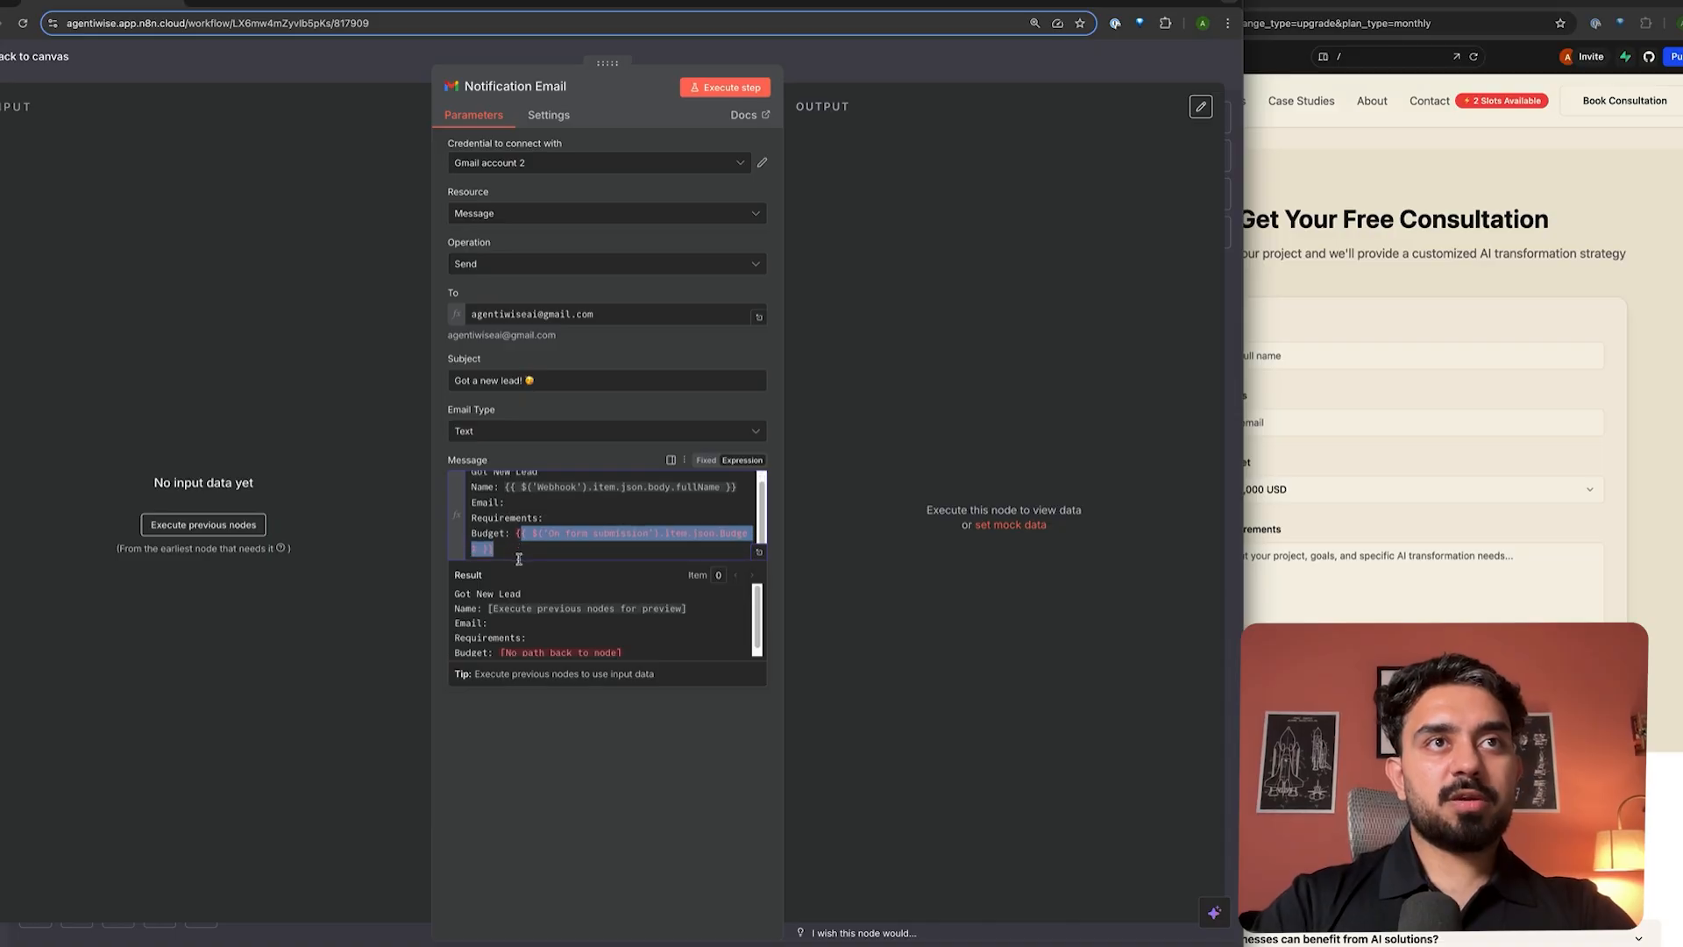
pyautogui.press('BackSpace')
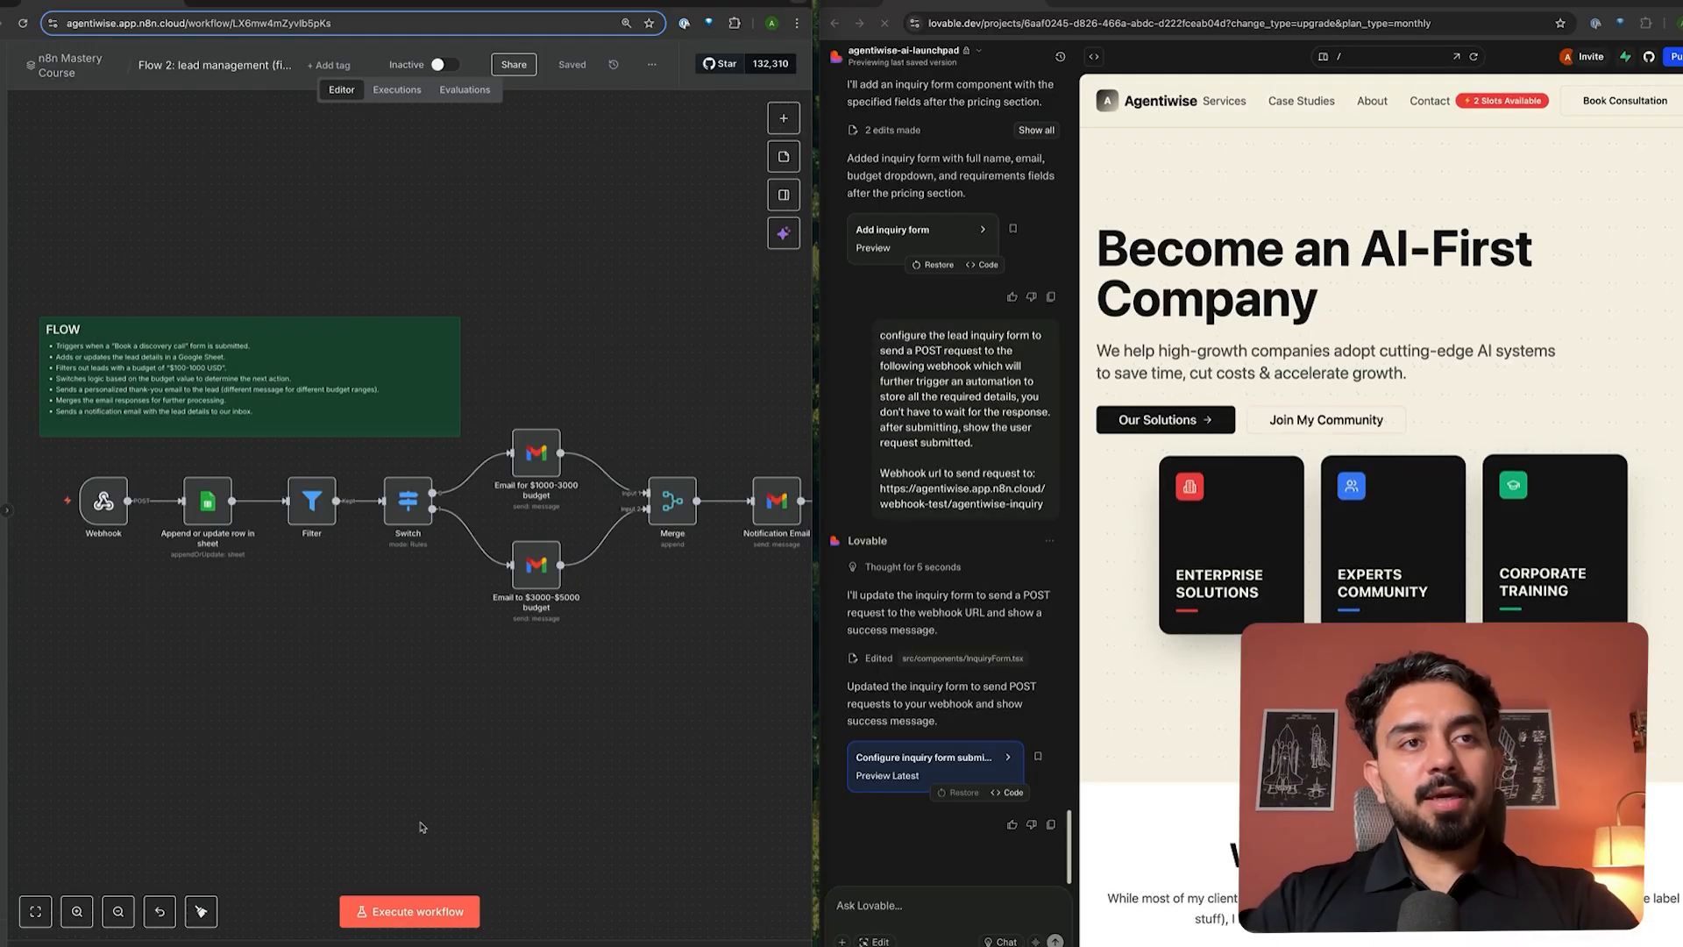
# - Start the workflow listening and enter the lead's full name and email in the Lovable inquiry form
pyautogui.click(422, 911)
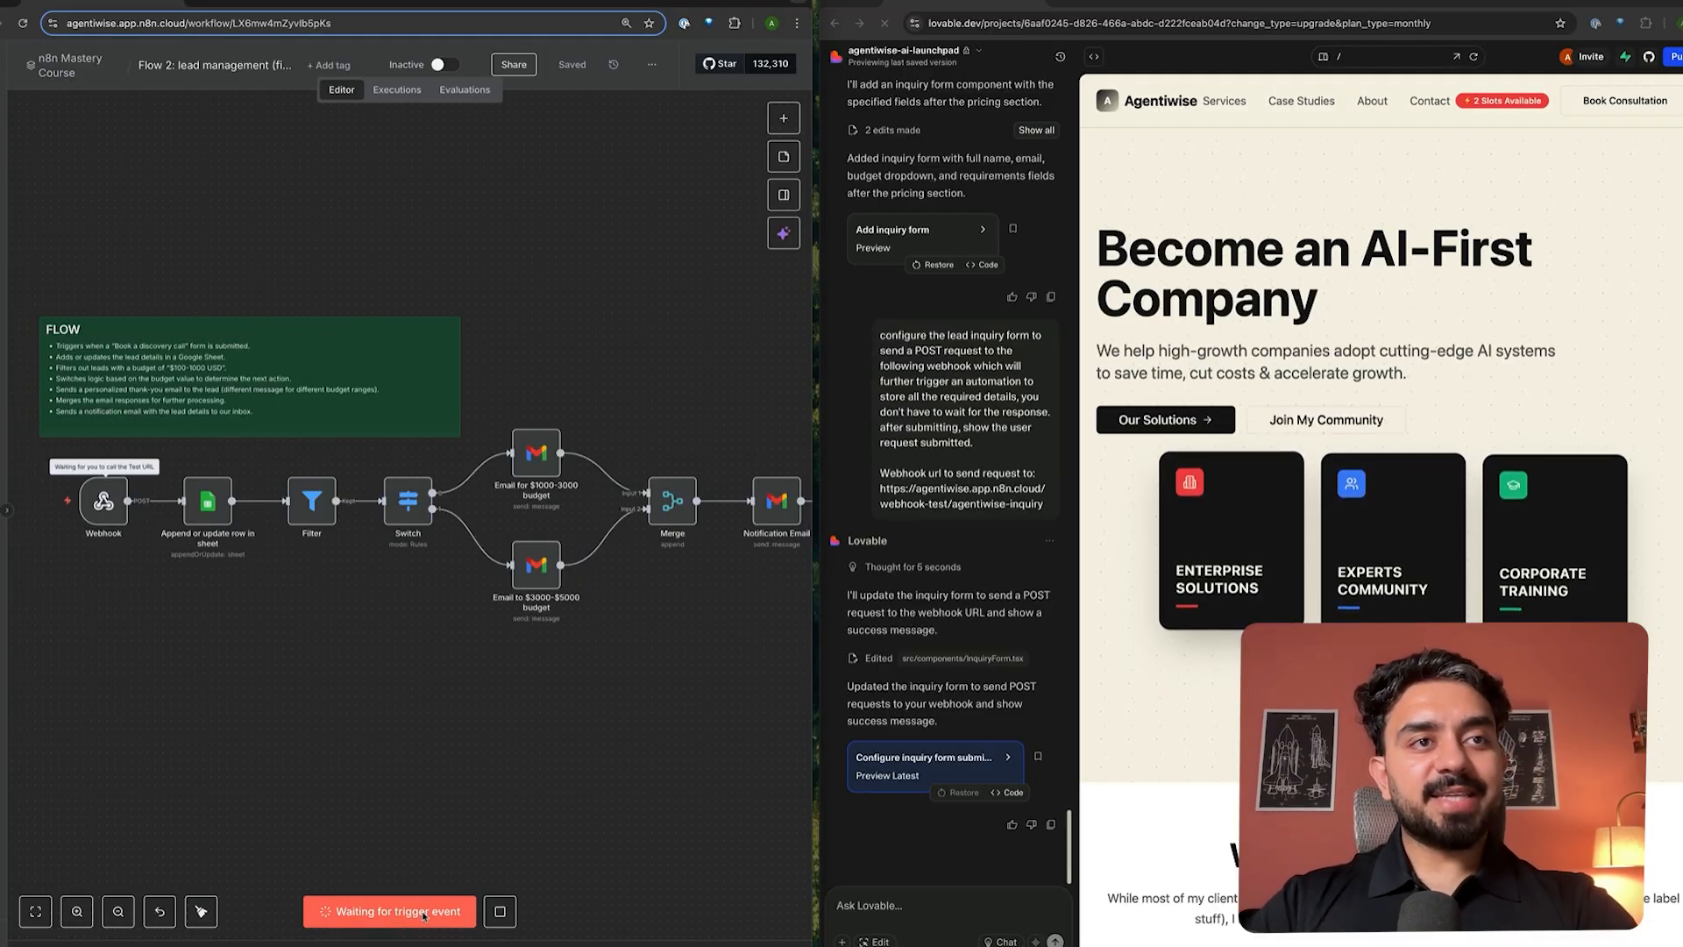
pyautogui.scroll(-20, 1385, 544)
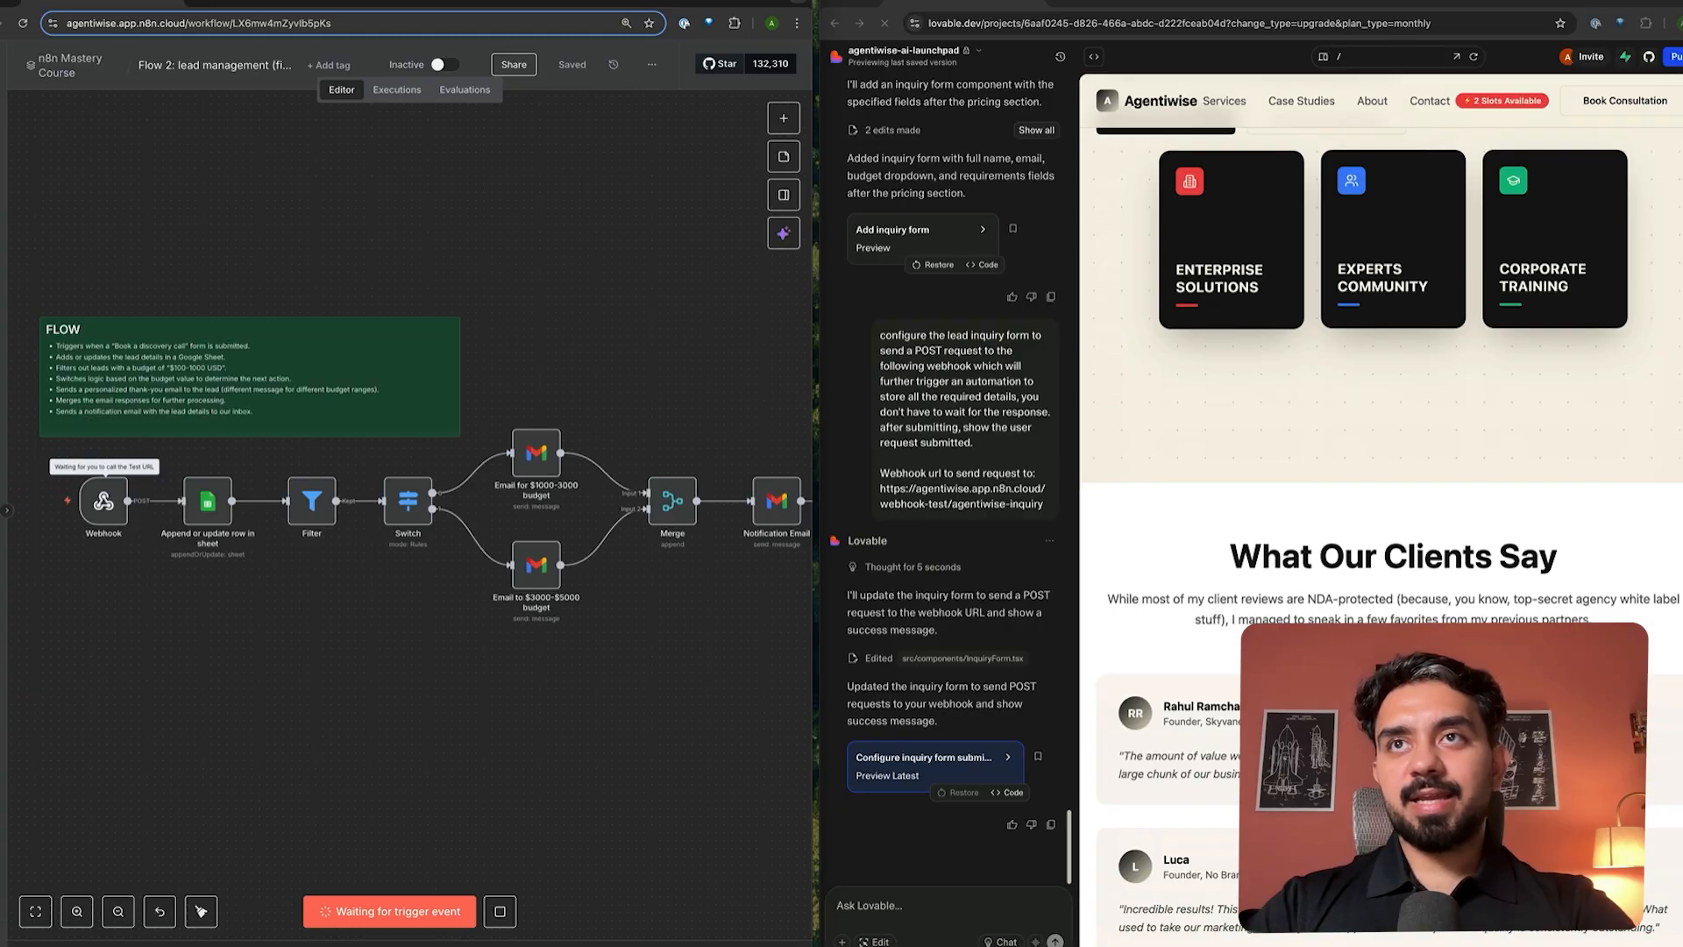
pyautogui.scroll(-10, 1381, 526)
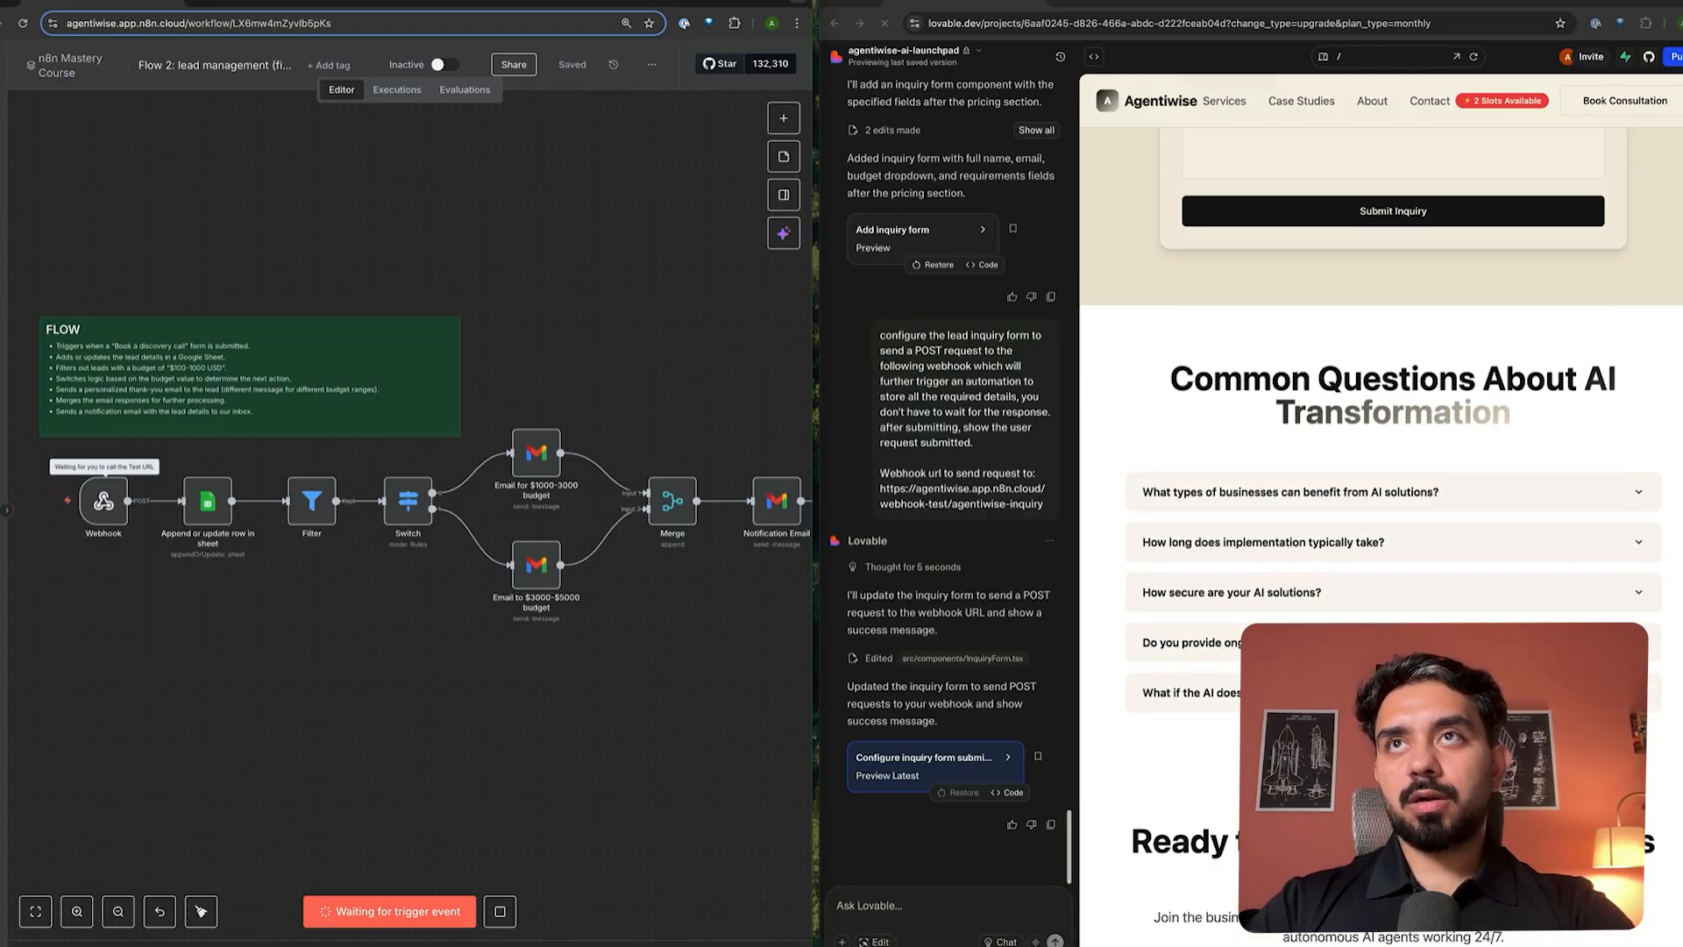
pyautogui.scroll(7, 1249, 556)
pyautogui.scroll(-1, 1249, 556)
pyautogui.click(1307, 489)
pyautogui.scroll(-1, 1309, 495)
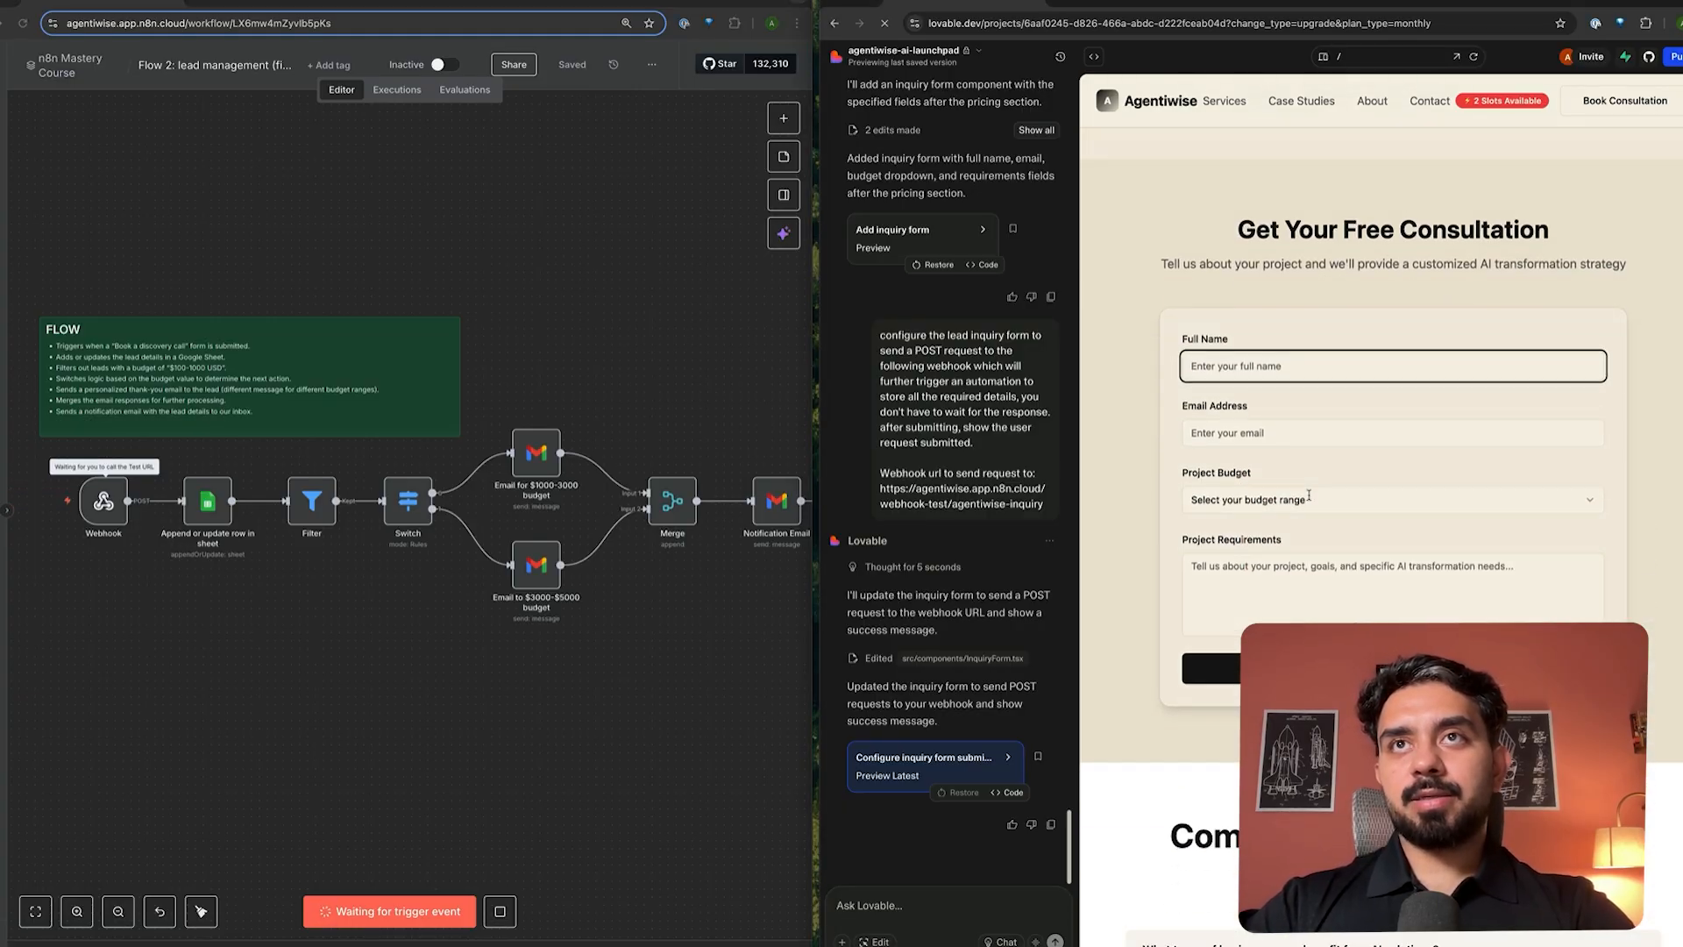
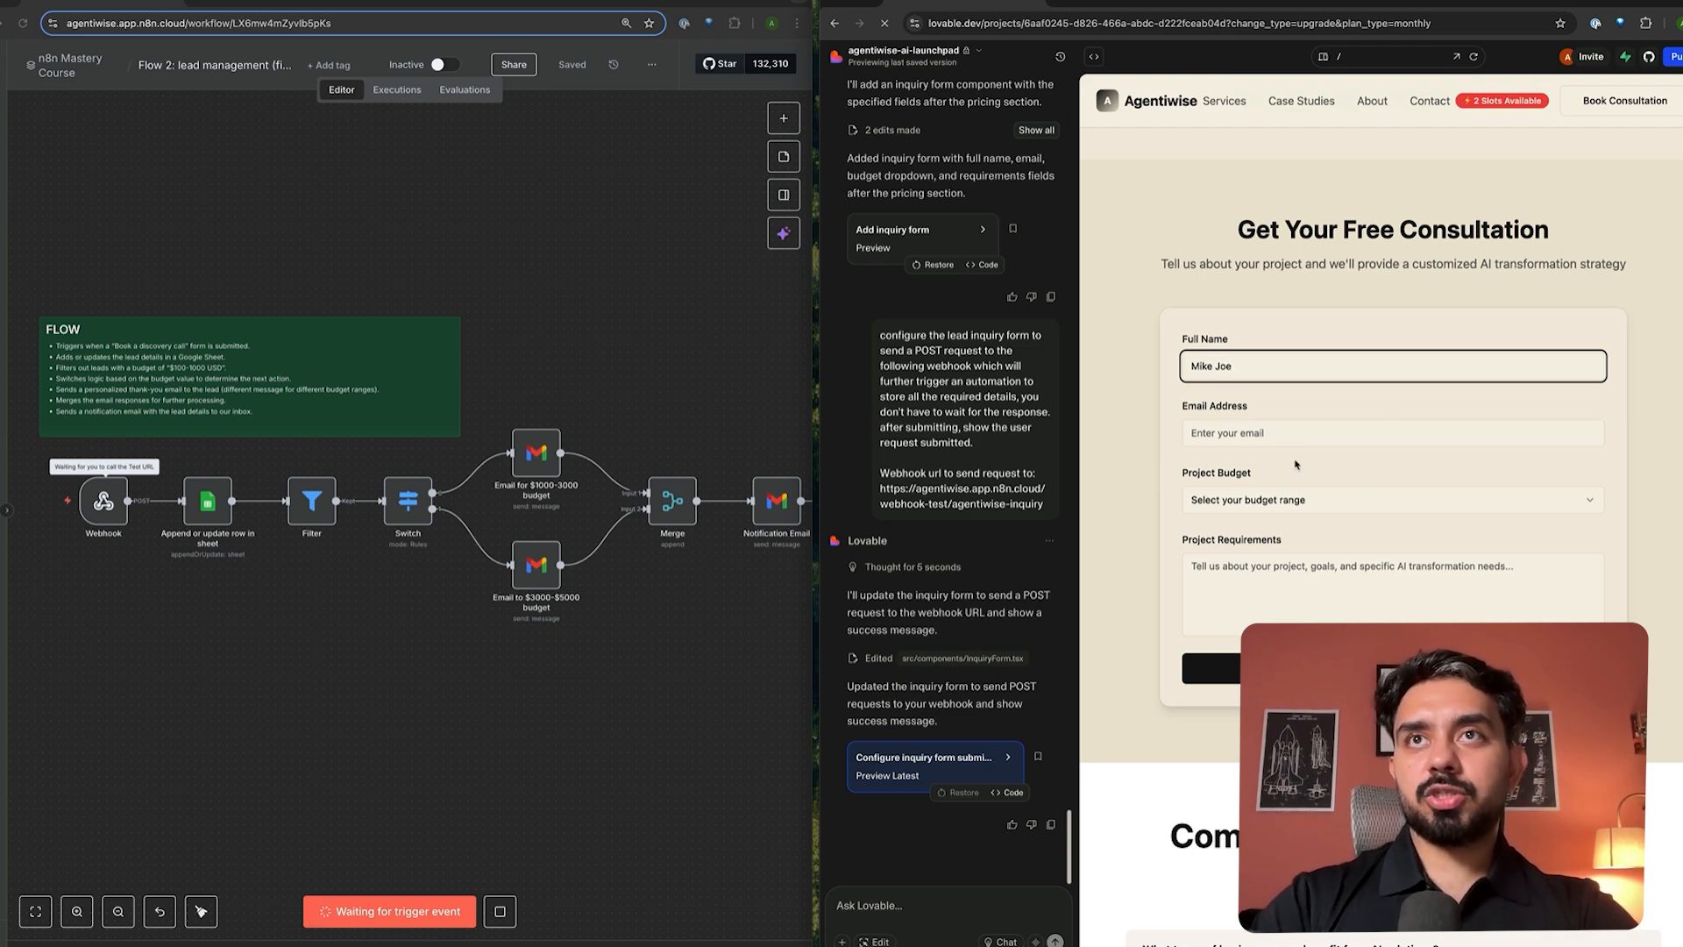
pyautogui.press('Tab')
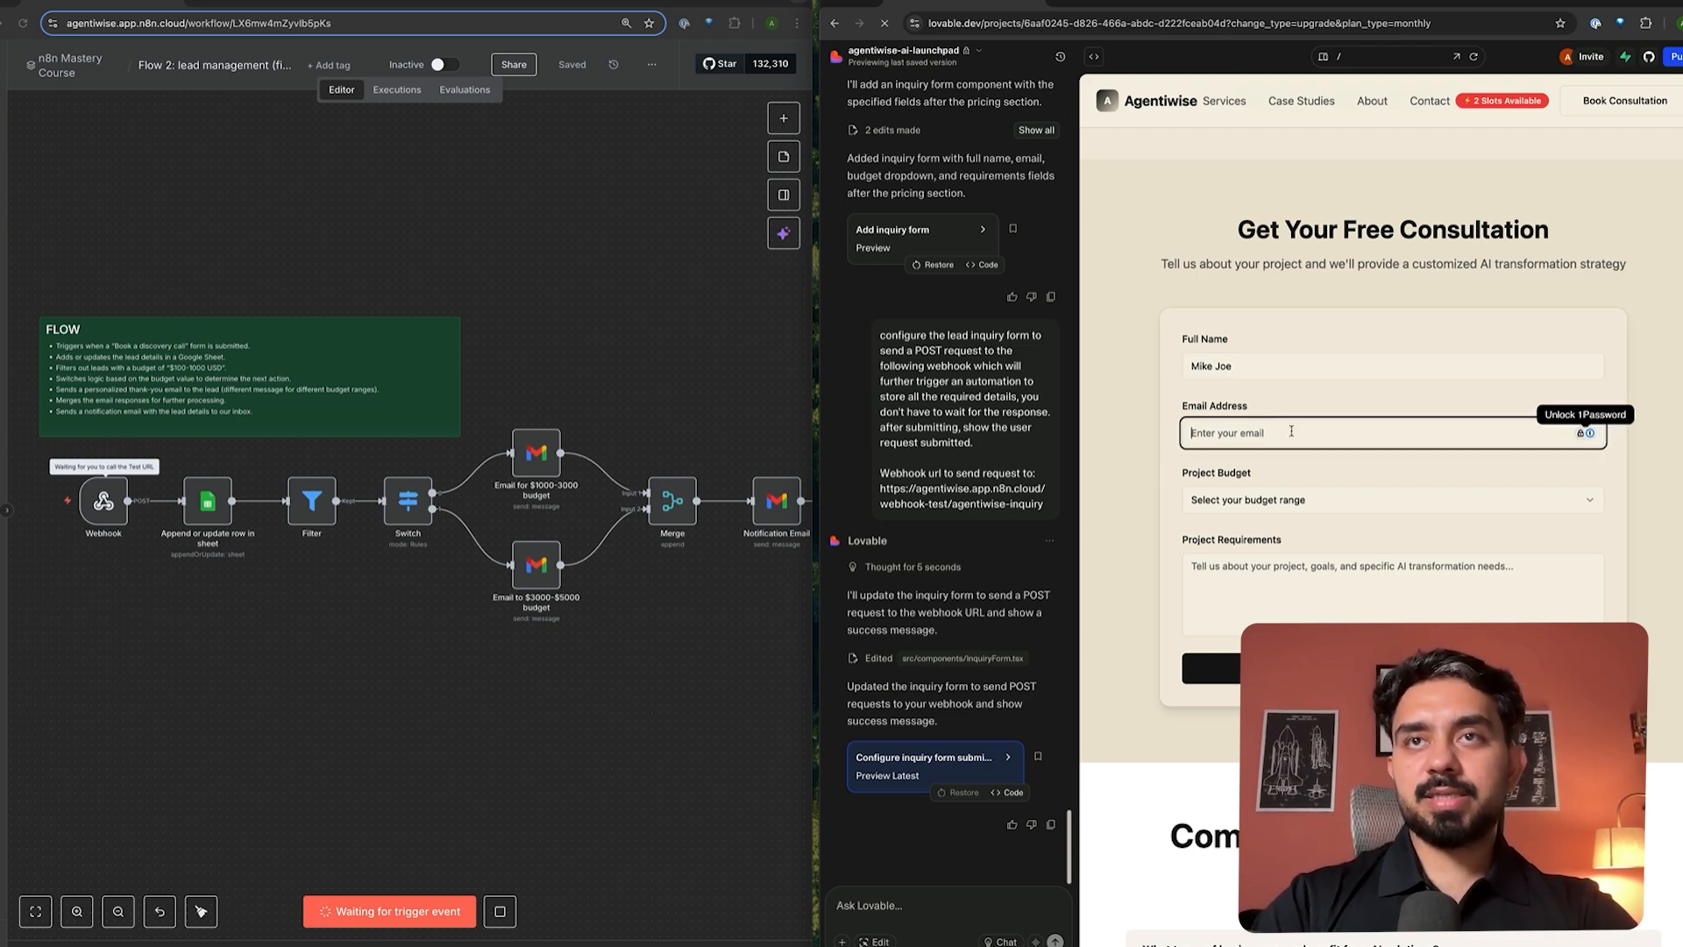
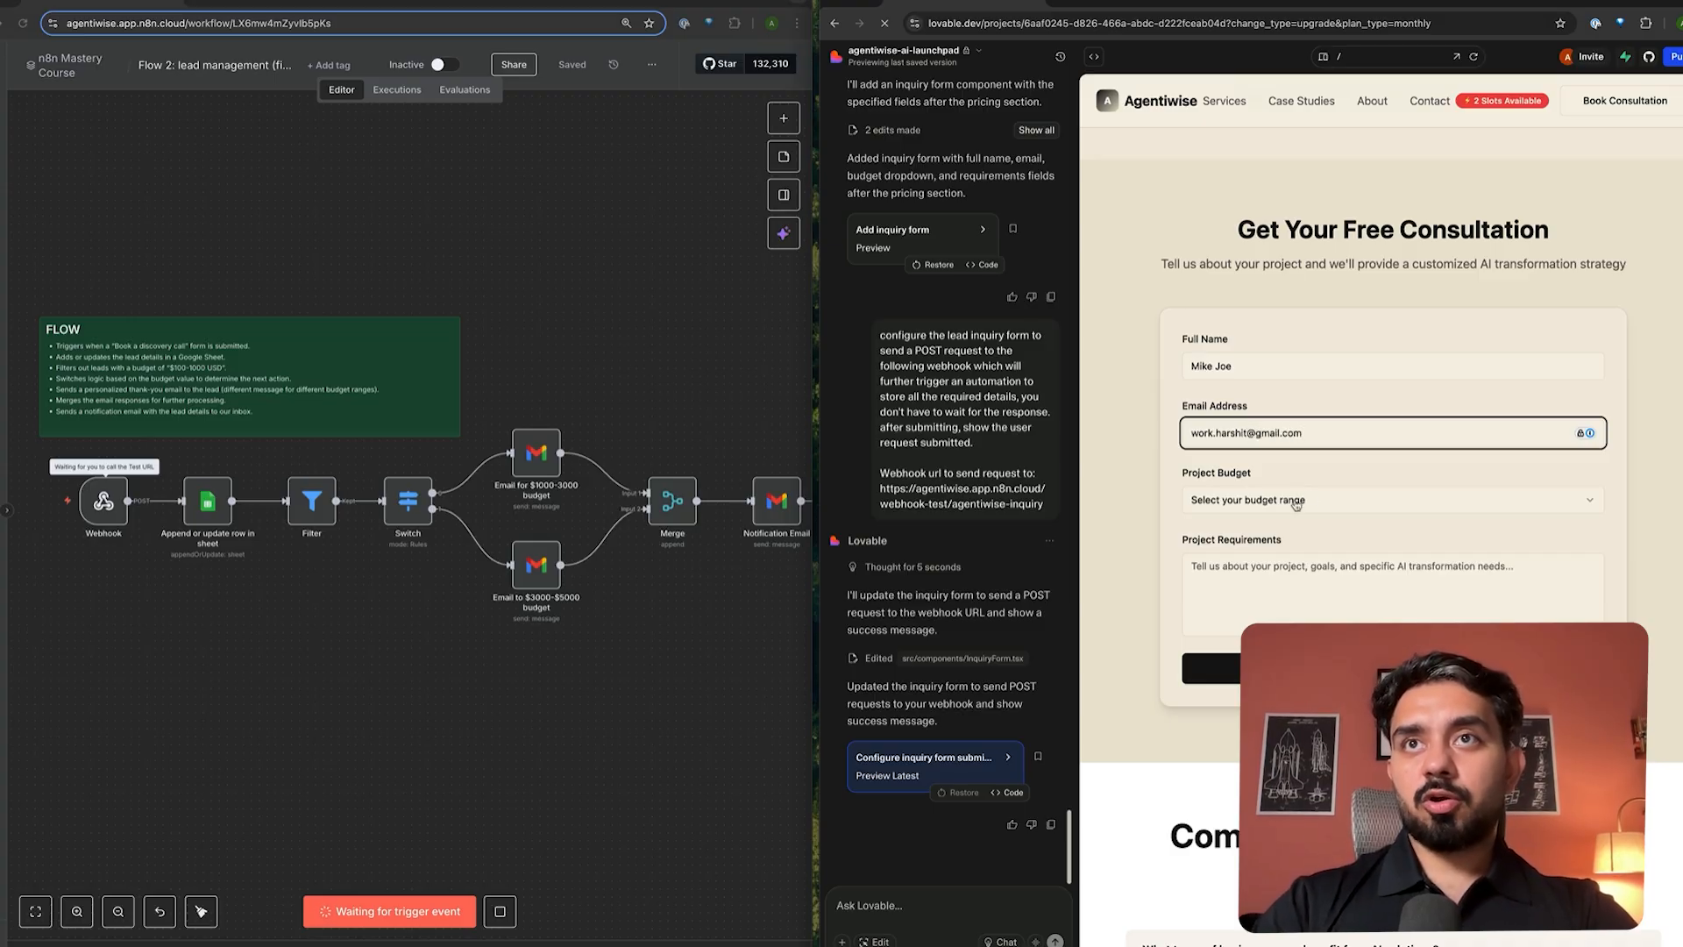
# - Choose the $1,000 - $3,000 USD budget, enter the project requirements and submit the inquiry
pyautogui.click(1297, 504)
pyautogui.click(1271, 556)
pyautogui.click(1271, 614)
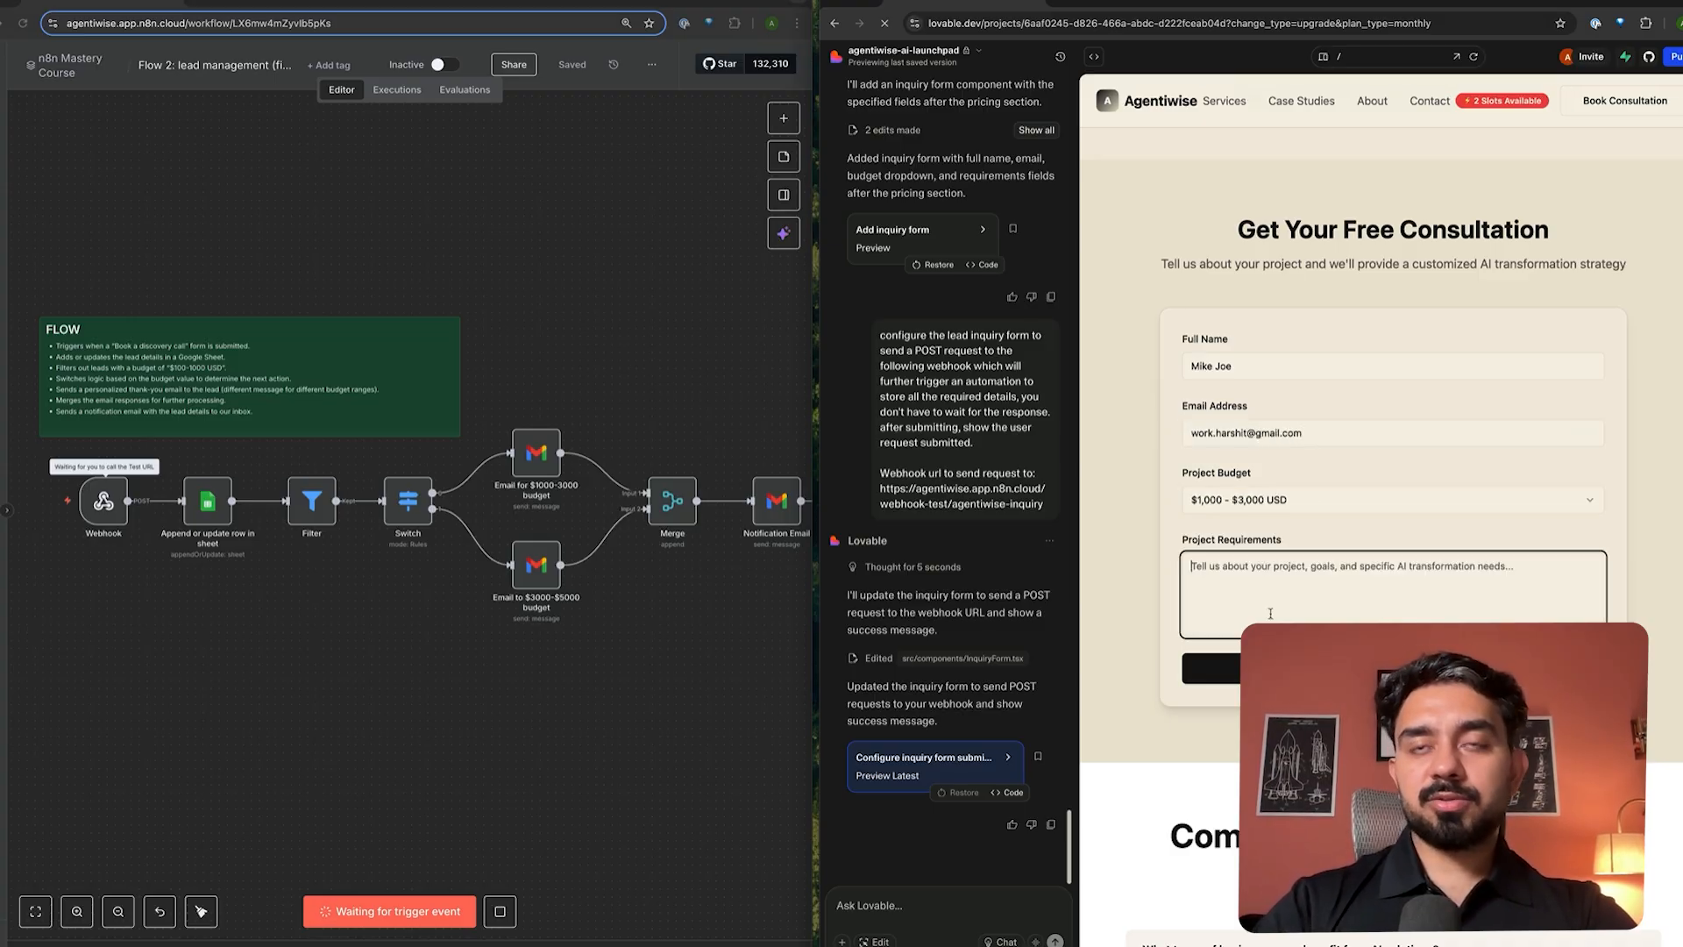
pyautogui.write('S')
pyautogui.press('BackSpace')
pyautogui.write('I want to automate UGC ads')
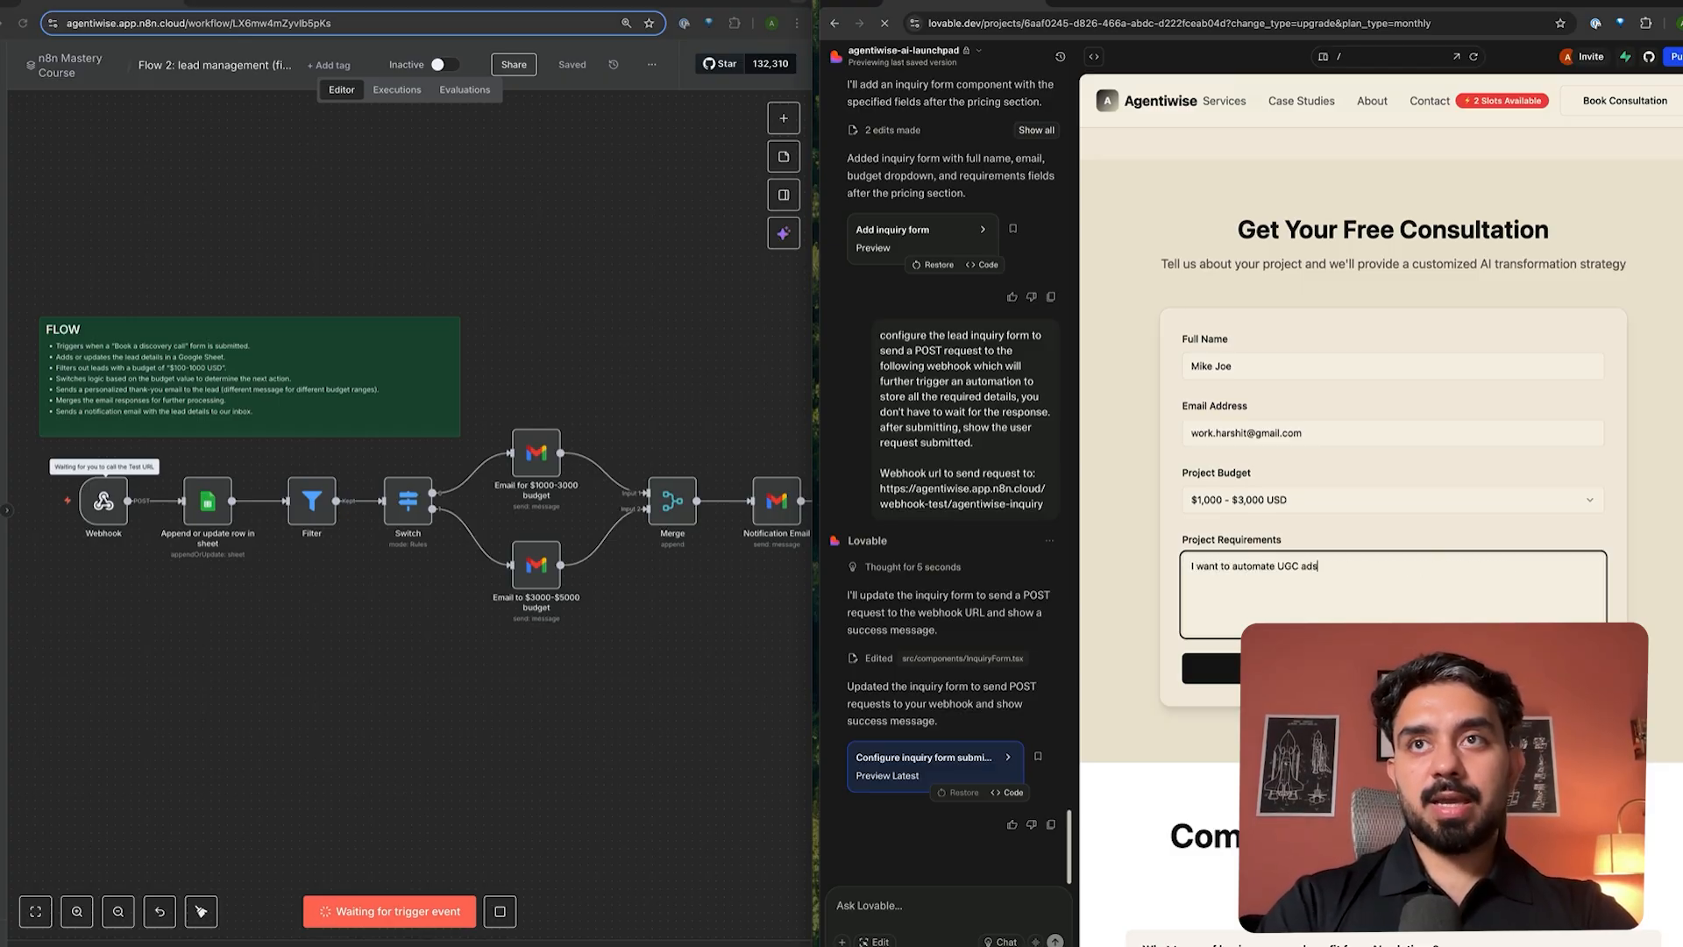
pyautogui.click(1211, 668)
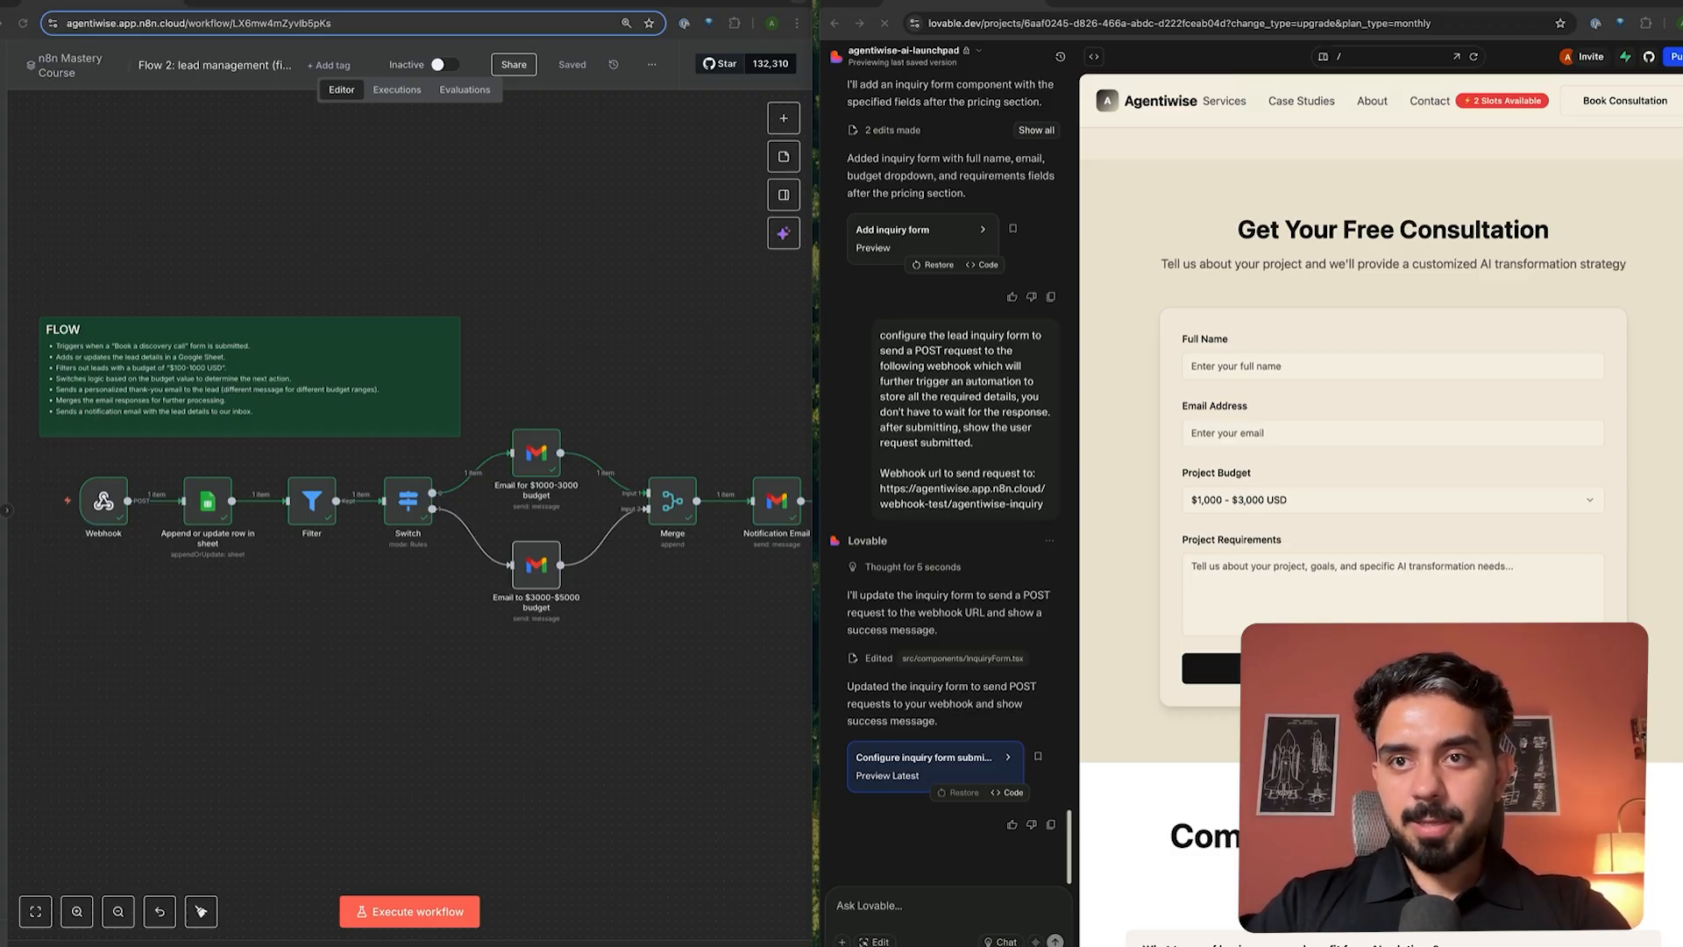
# - Open the new 'Thanks for your inquiry!' email in Gmail to confirm it arrived
pyautogui.press('super+grave')
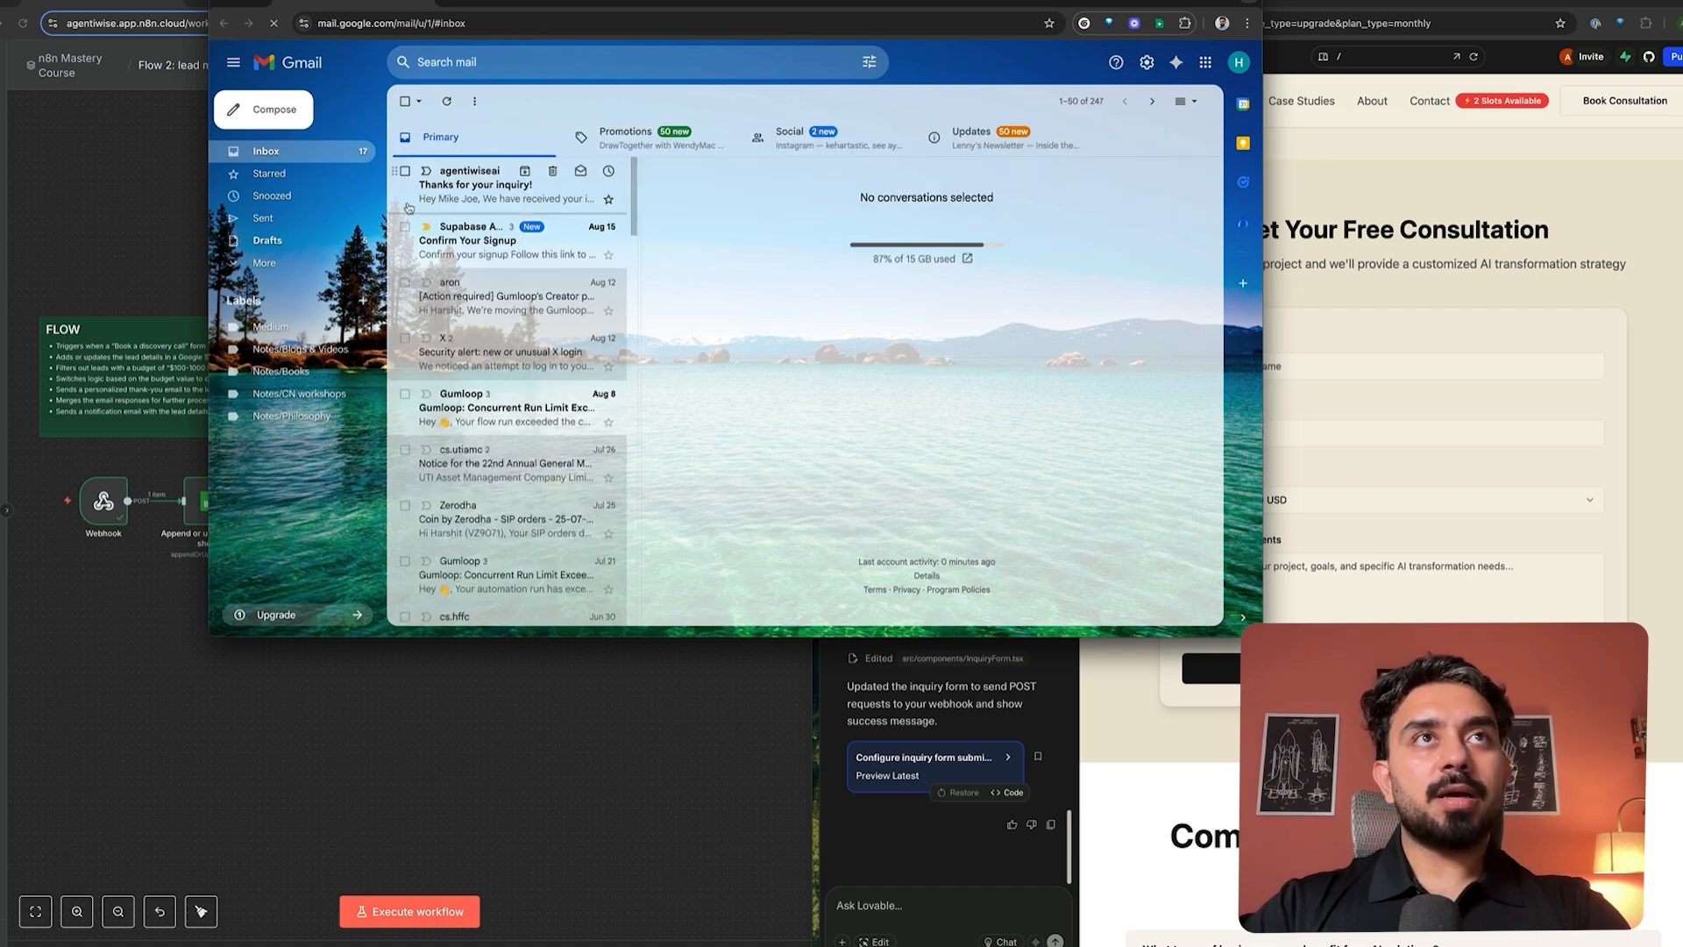
pyautogui.click(487, 195)
pyautogui.moveTo(710, 270); pyautogui.dragTo(981, 274)
pyautogui.click(982, 279)
pyautogui.click(148, 241)
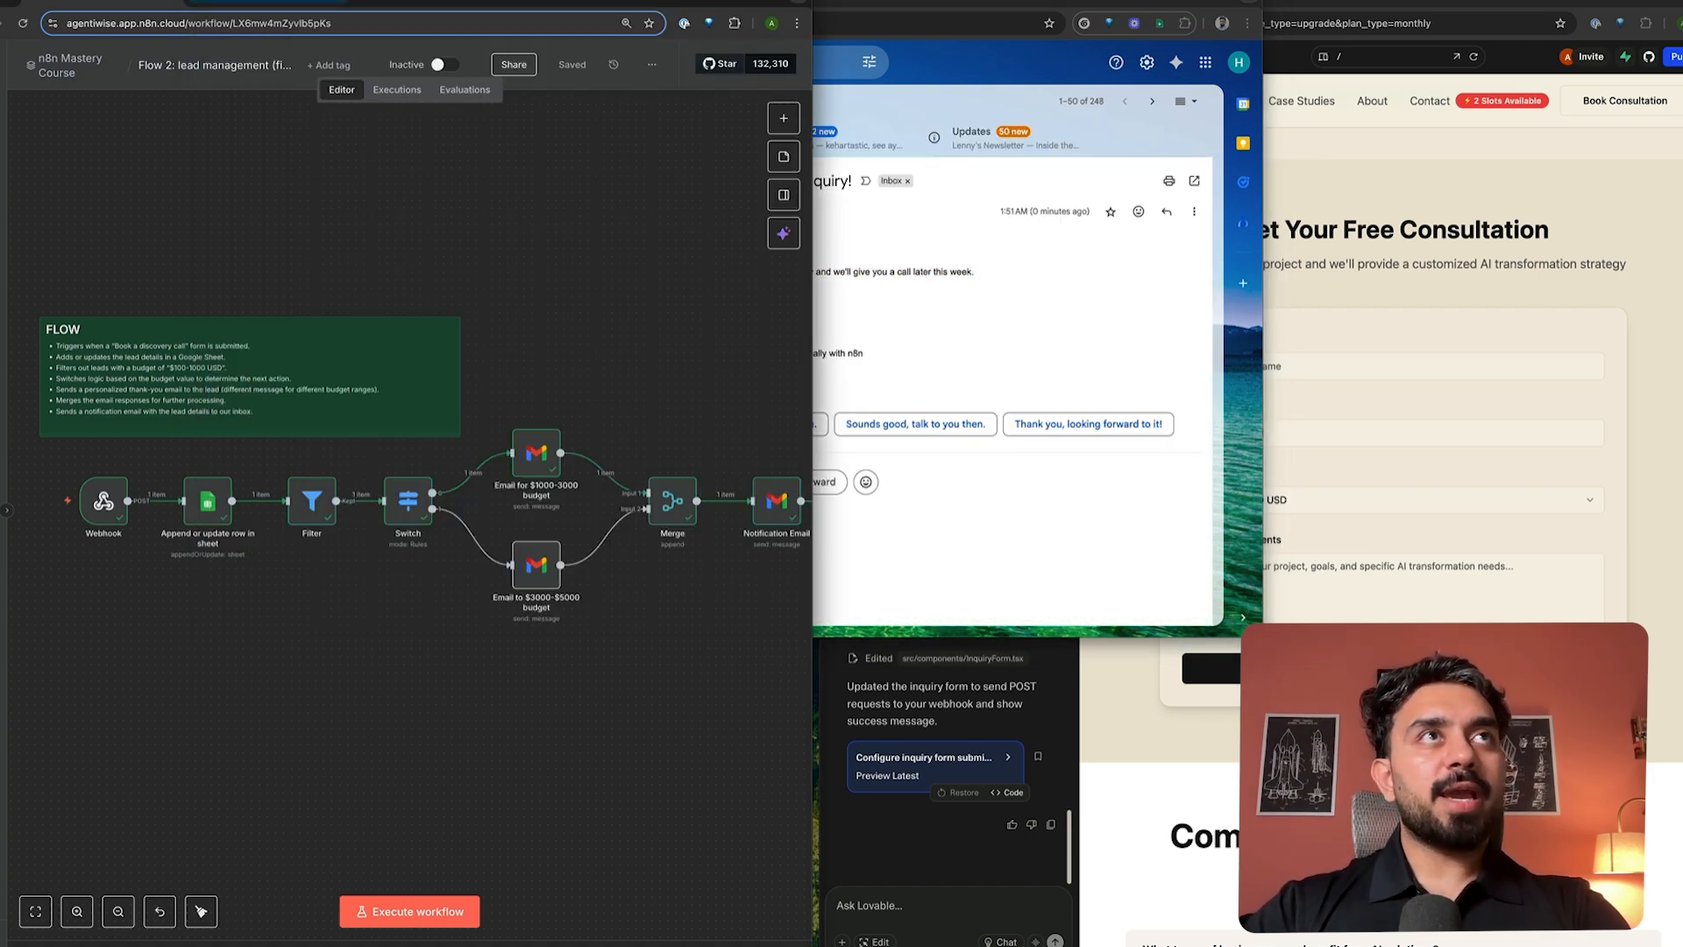
# - Check the new row's date, name, email, budget, requirements and call decision cells in Leads from n8n
pyautogui.click(267, 3)
pyautogui.click(47, 514)
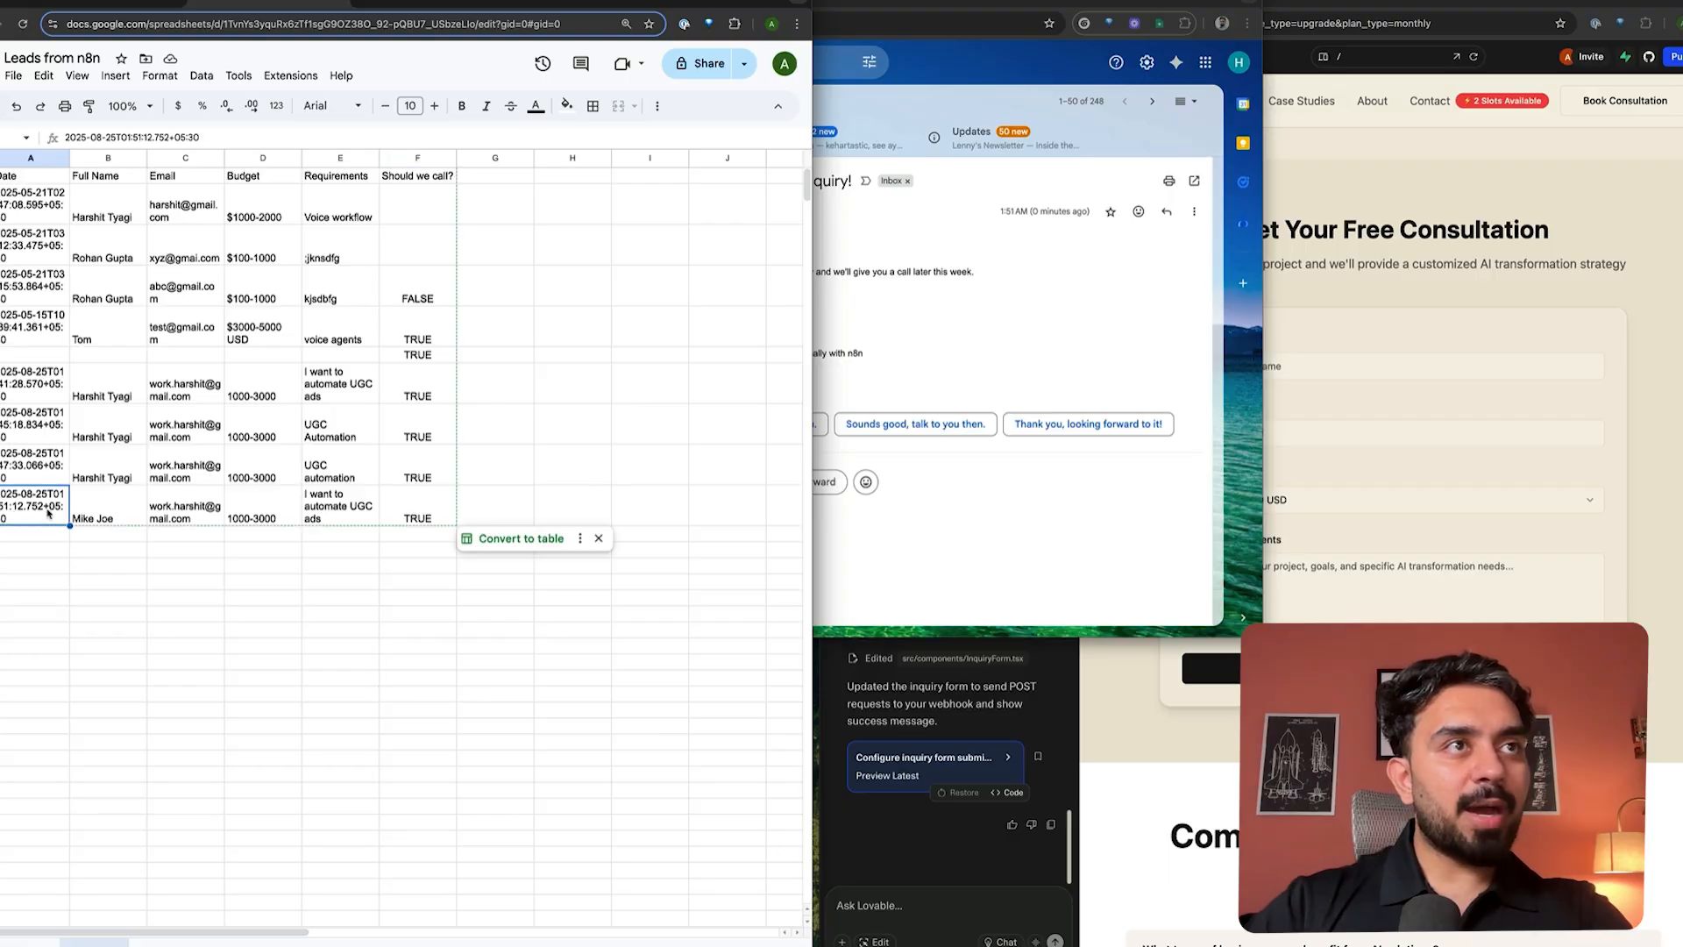
pyautogui.click(117, 515)
pyautogui.click(189, 517)
pyautogui.click(249, 515)
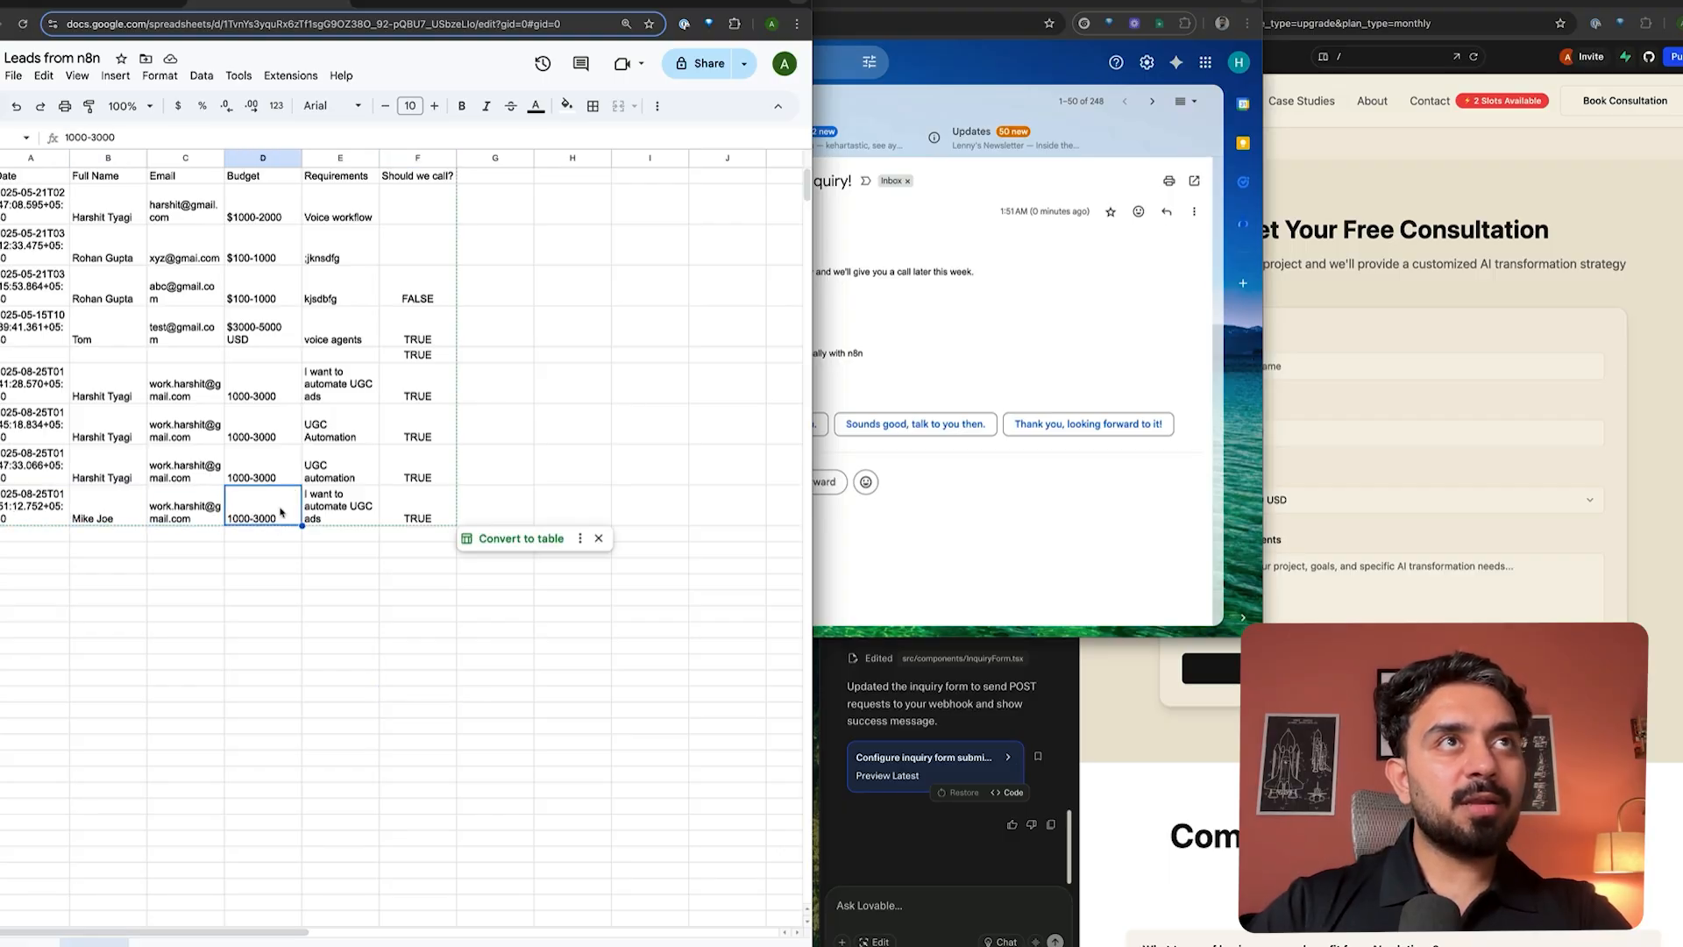
pyautogui.click(333, 508)
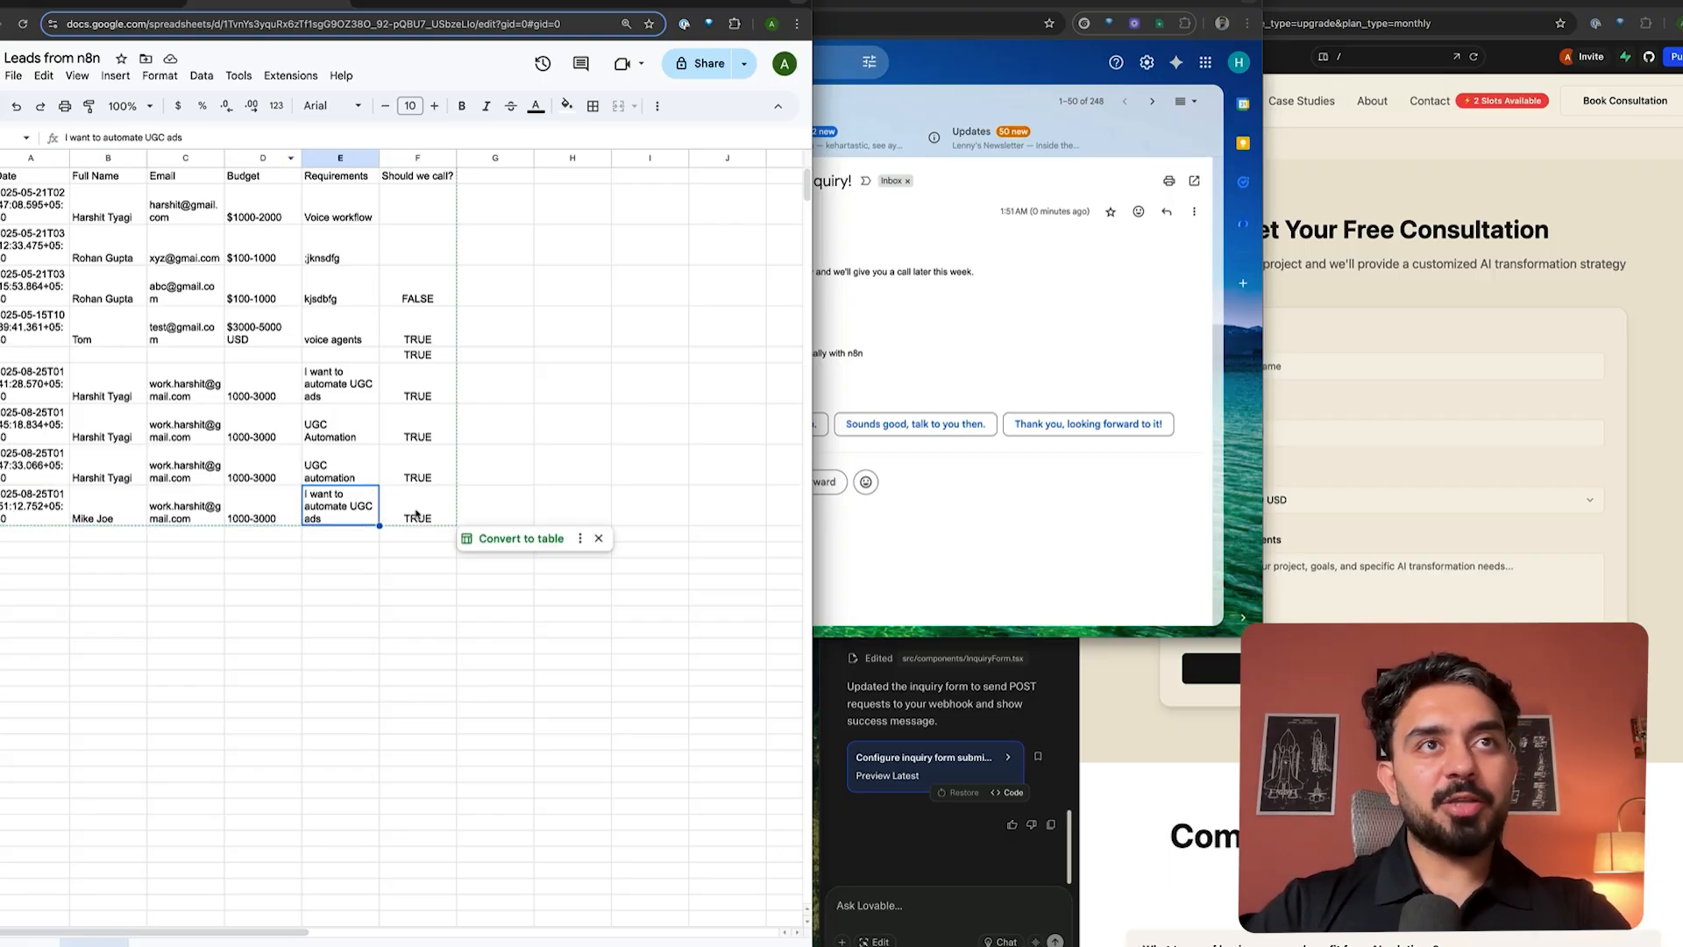
pyautogui.click(417, 513)
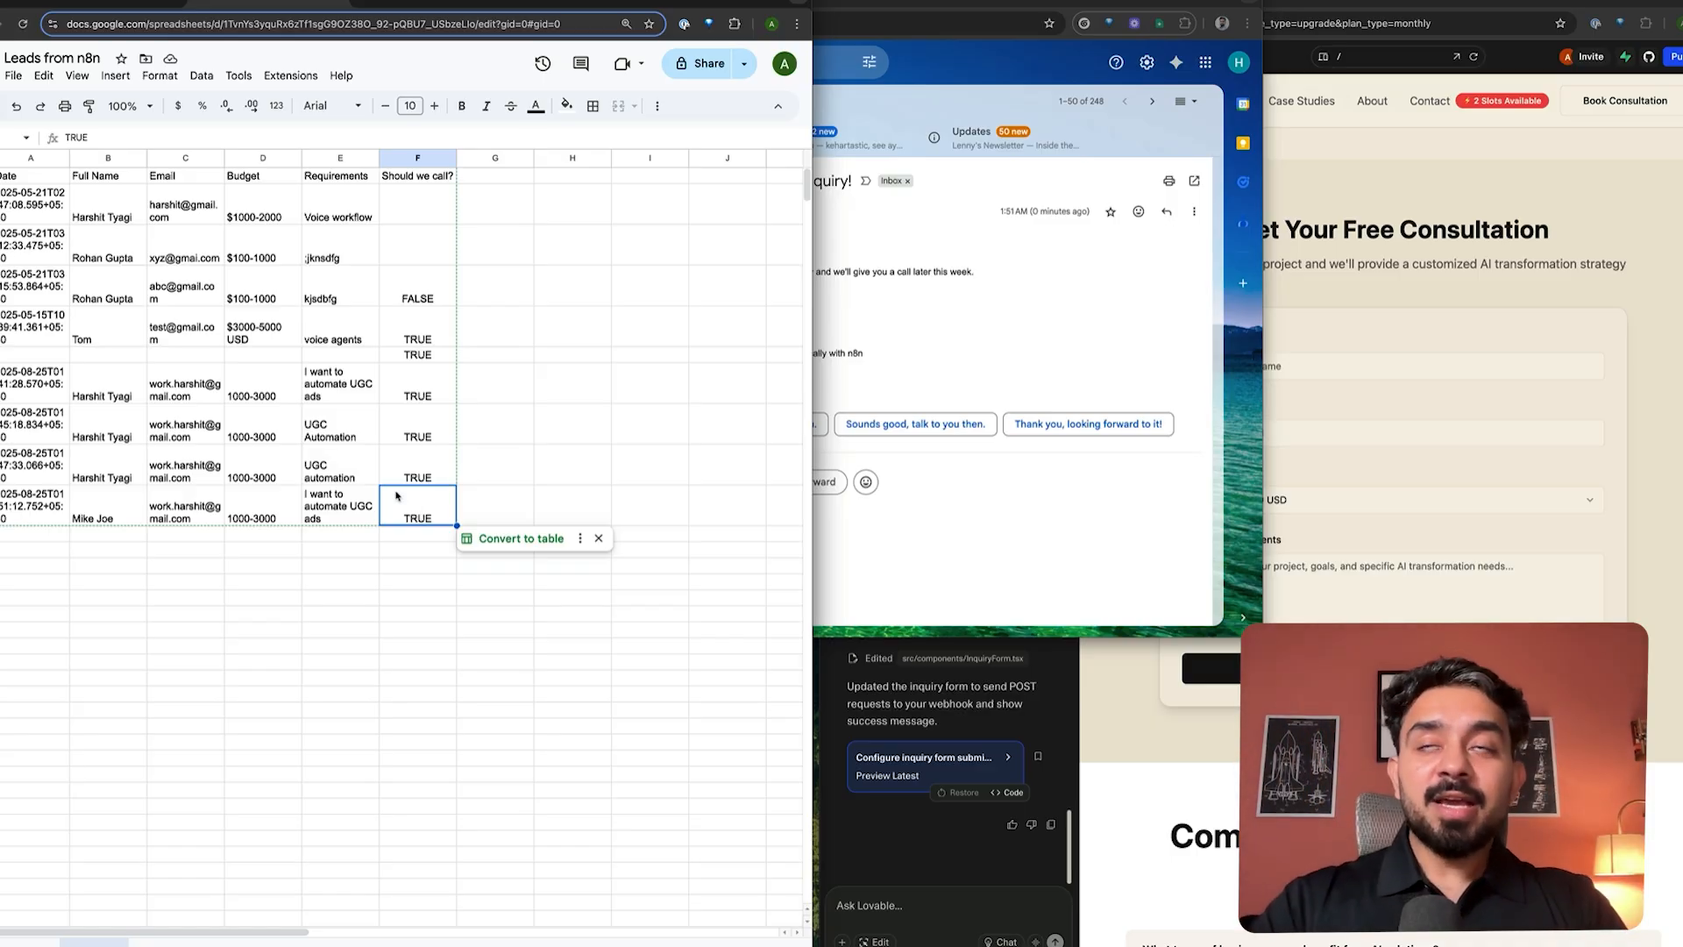
pyautogui.click(1644, 229)
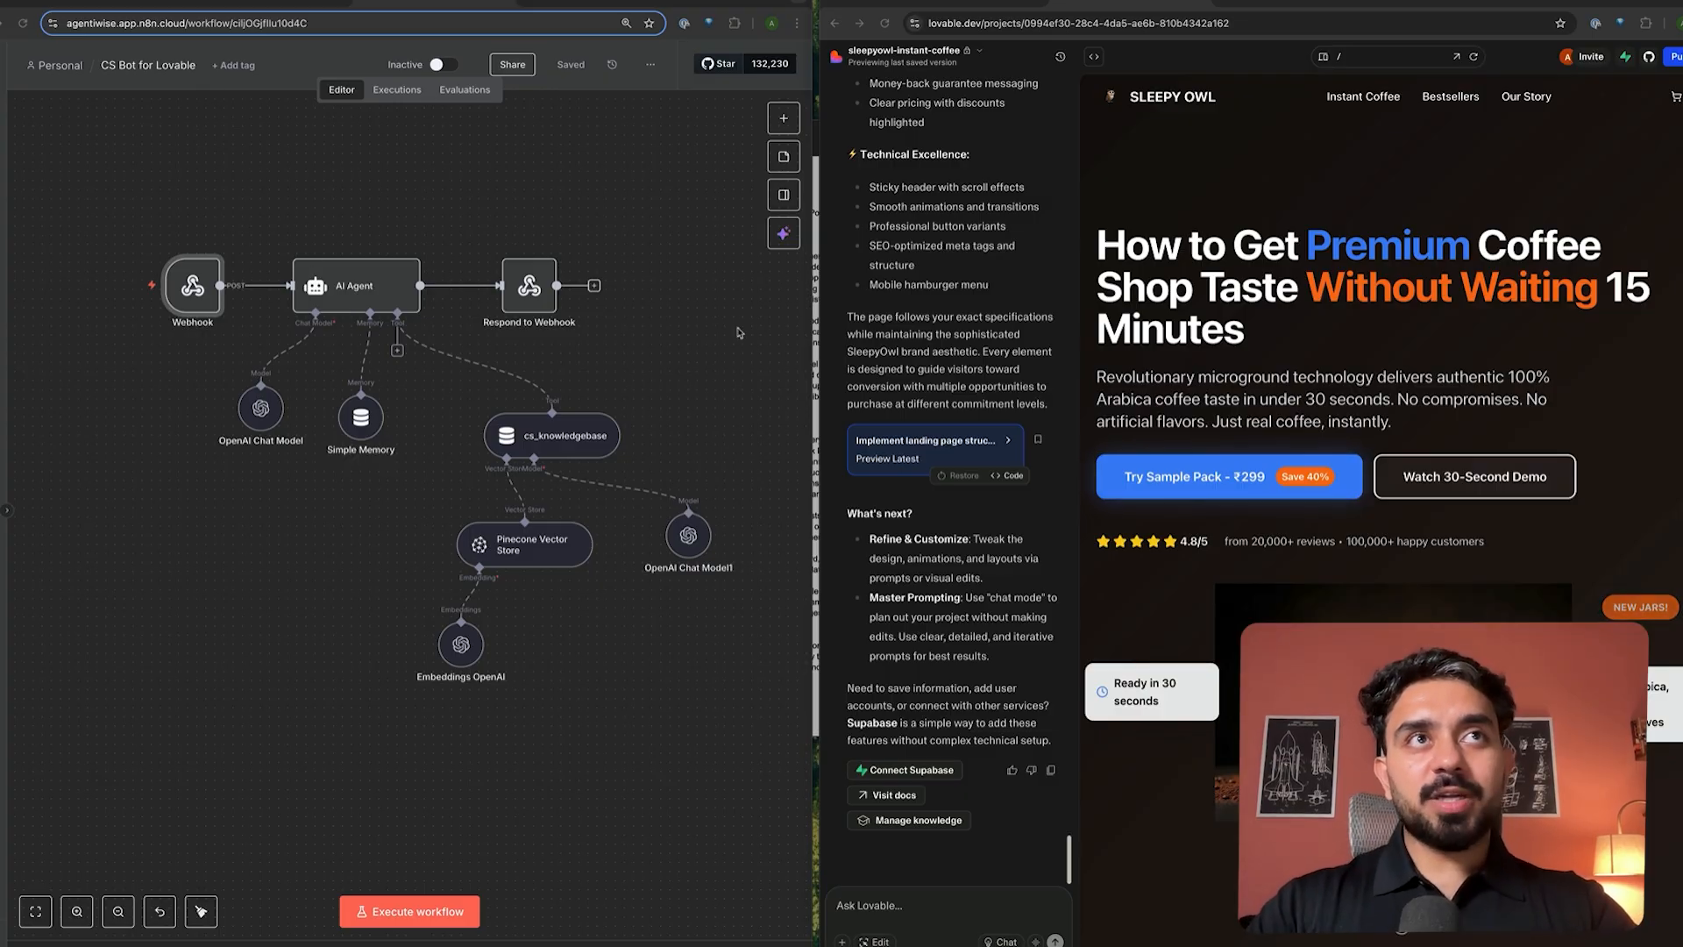
pyautogui.doubleClick(201, 306)
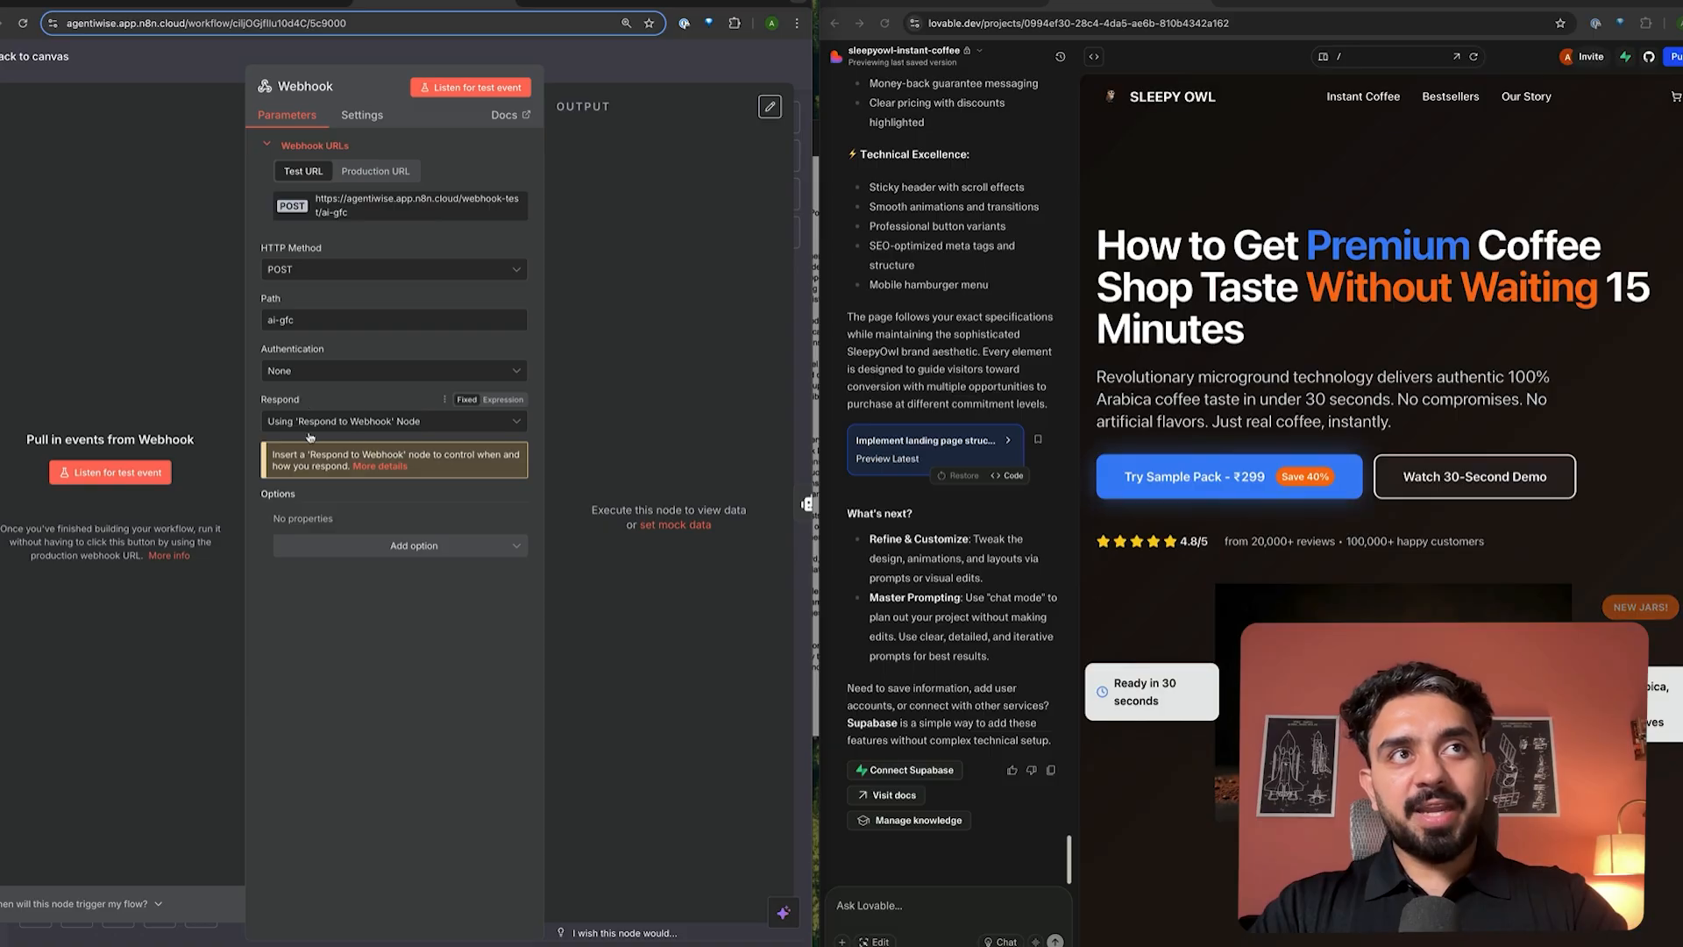
pyautogui.click(405, 425)
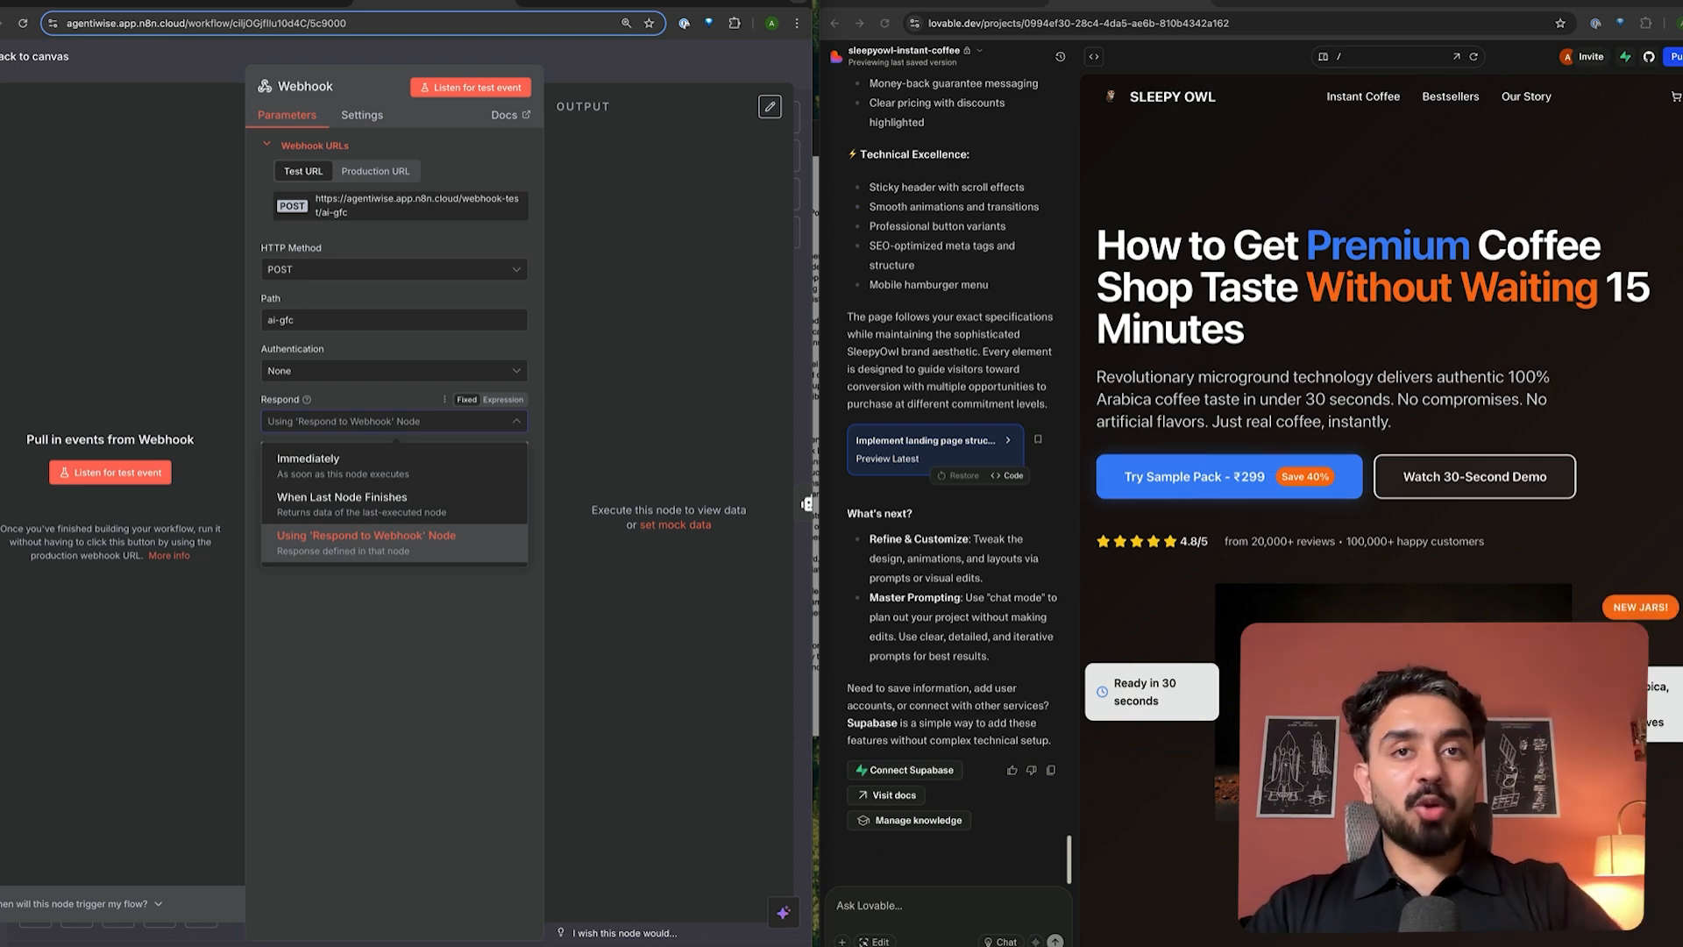
pyautogui.click(649, 64)
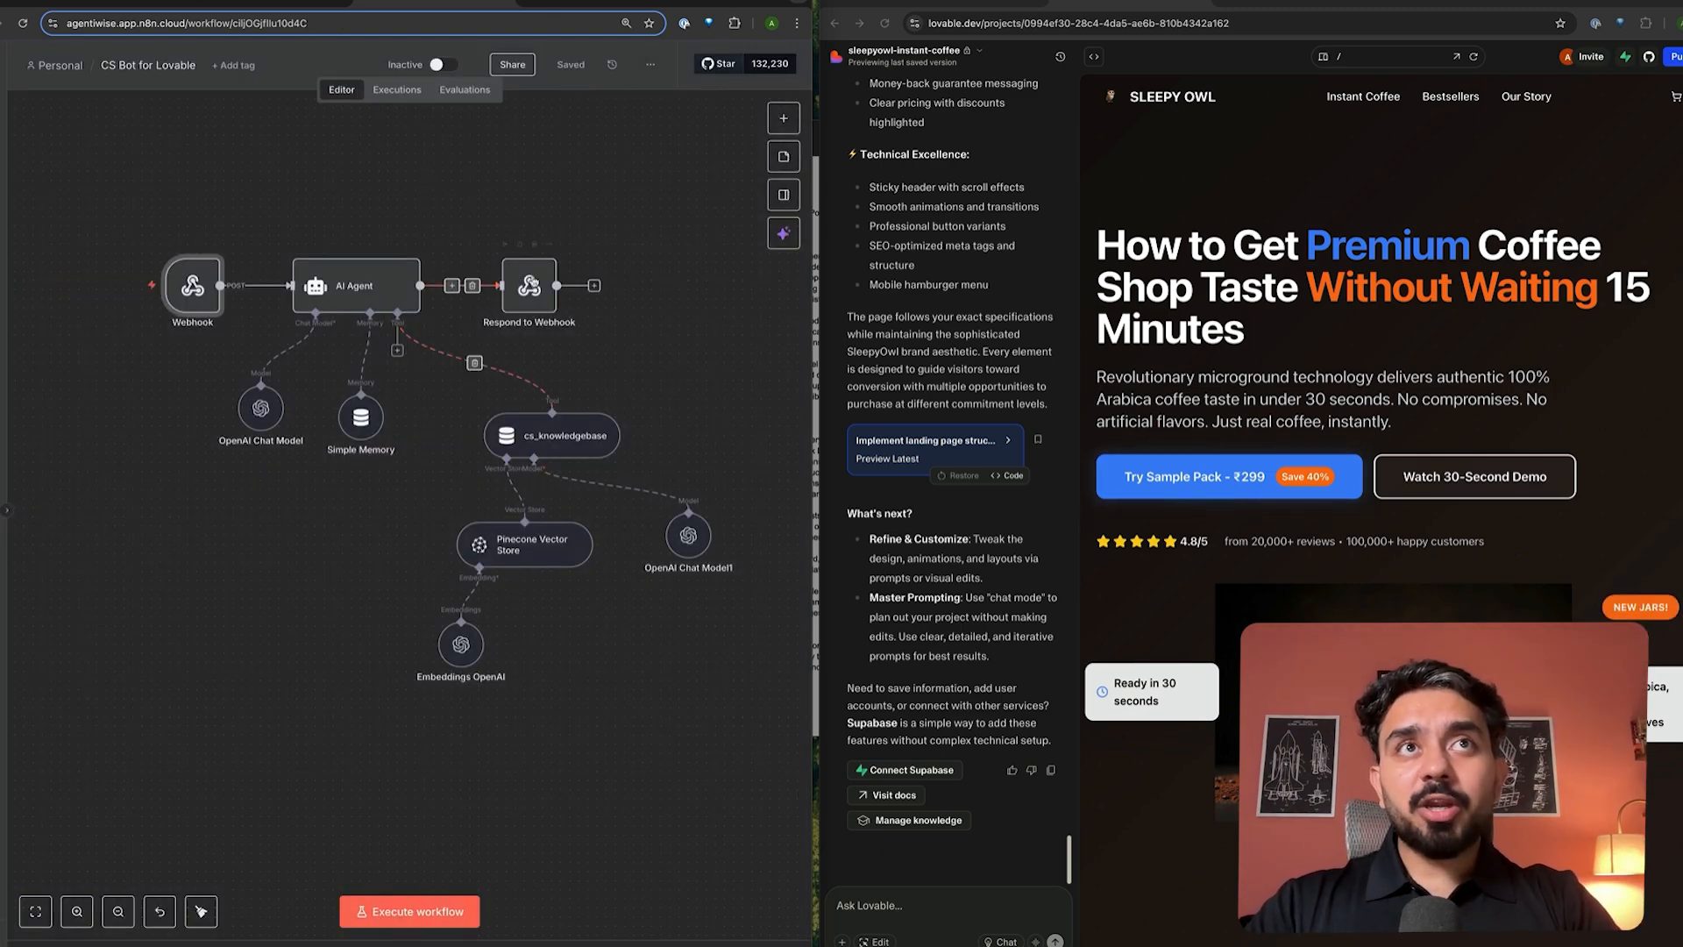
pyautogui.doubleClick(539, 304)
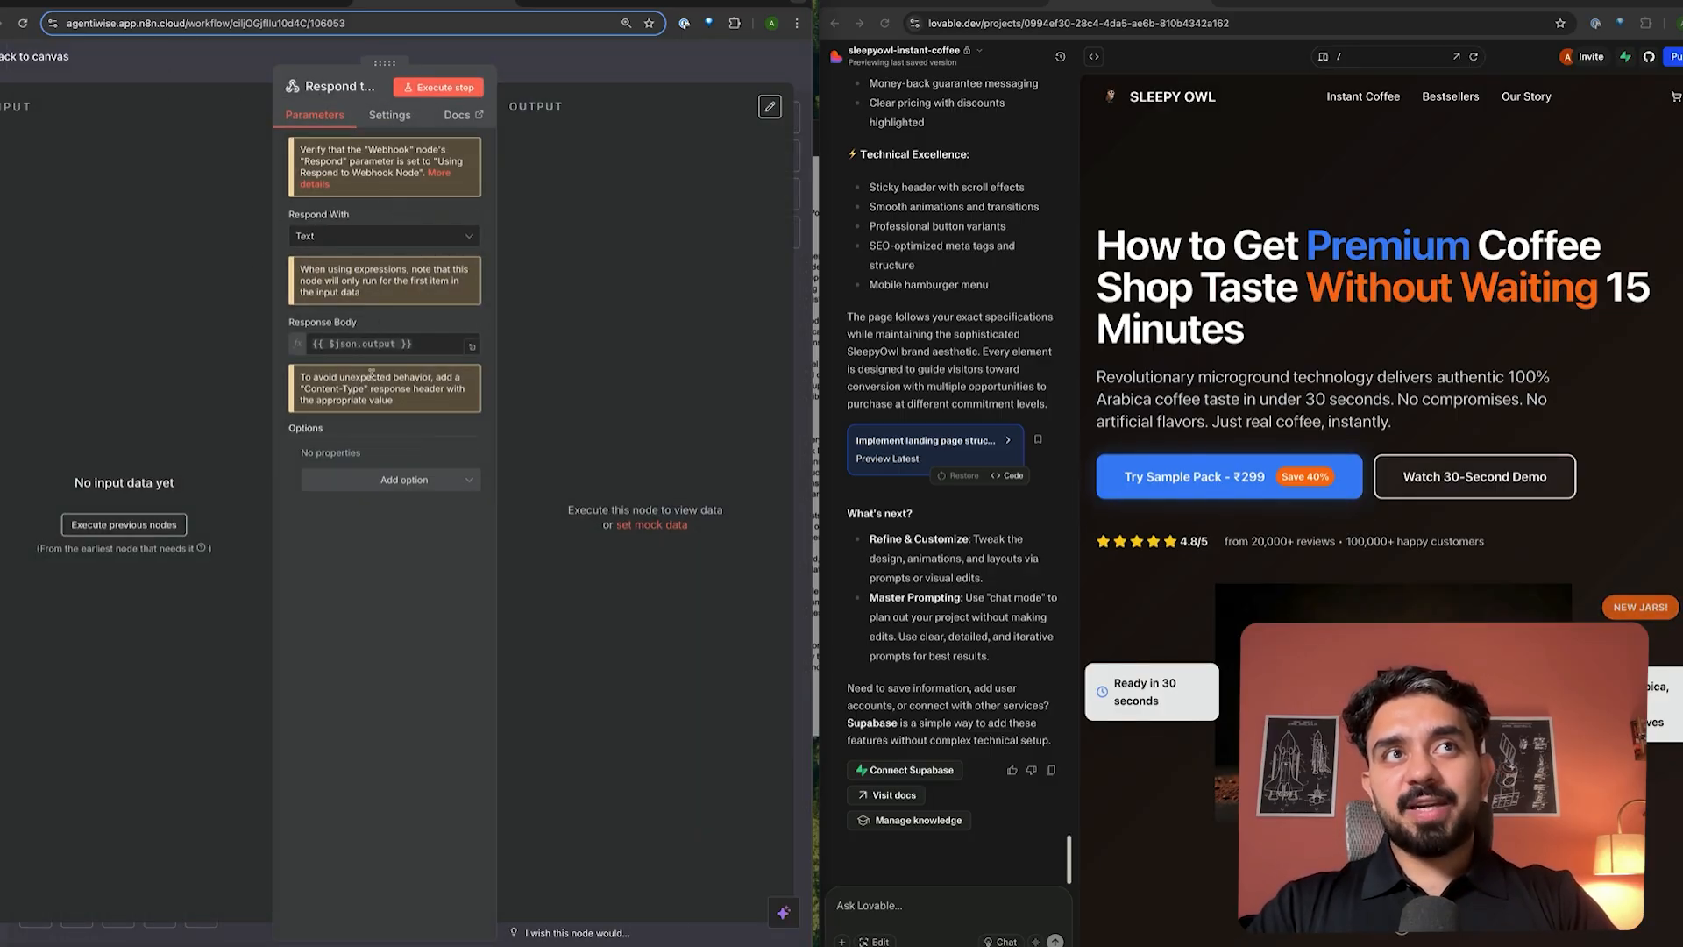
pyautogui.press('Escape')
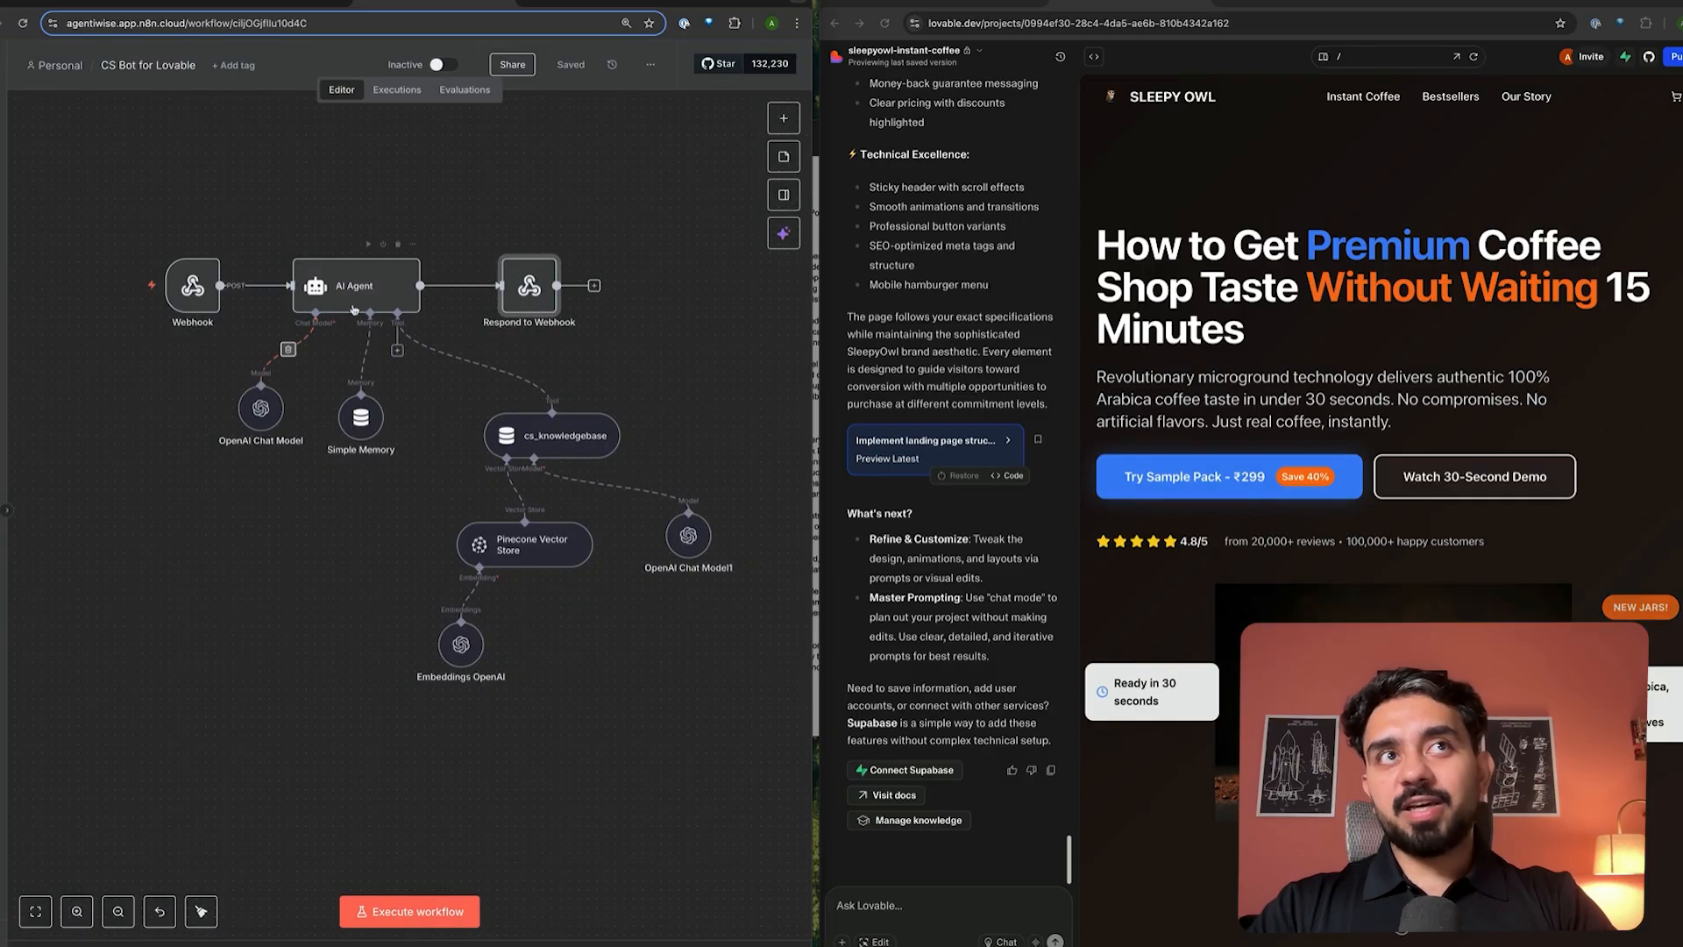
pyautogui.doubleClick(395, 289)
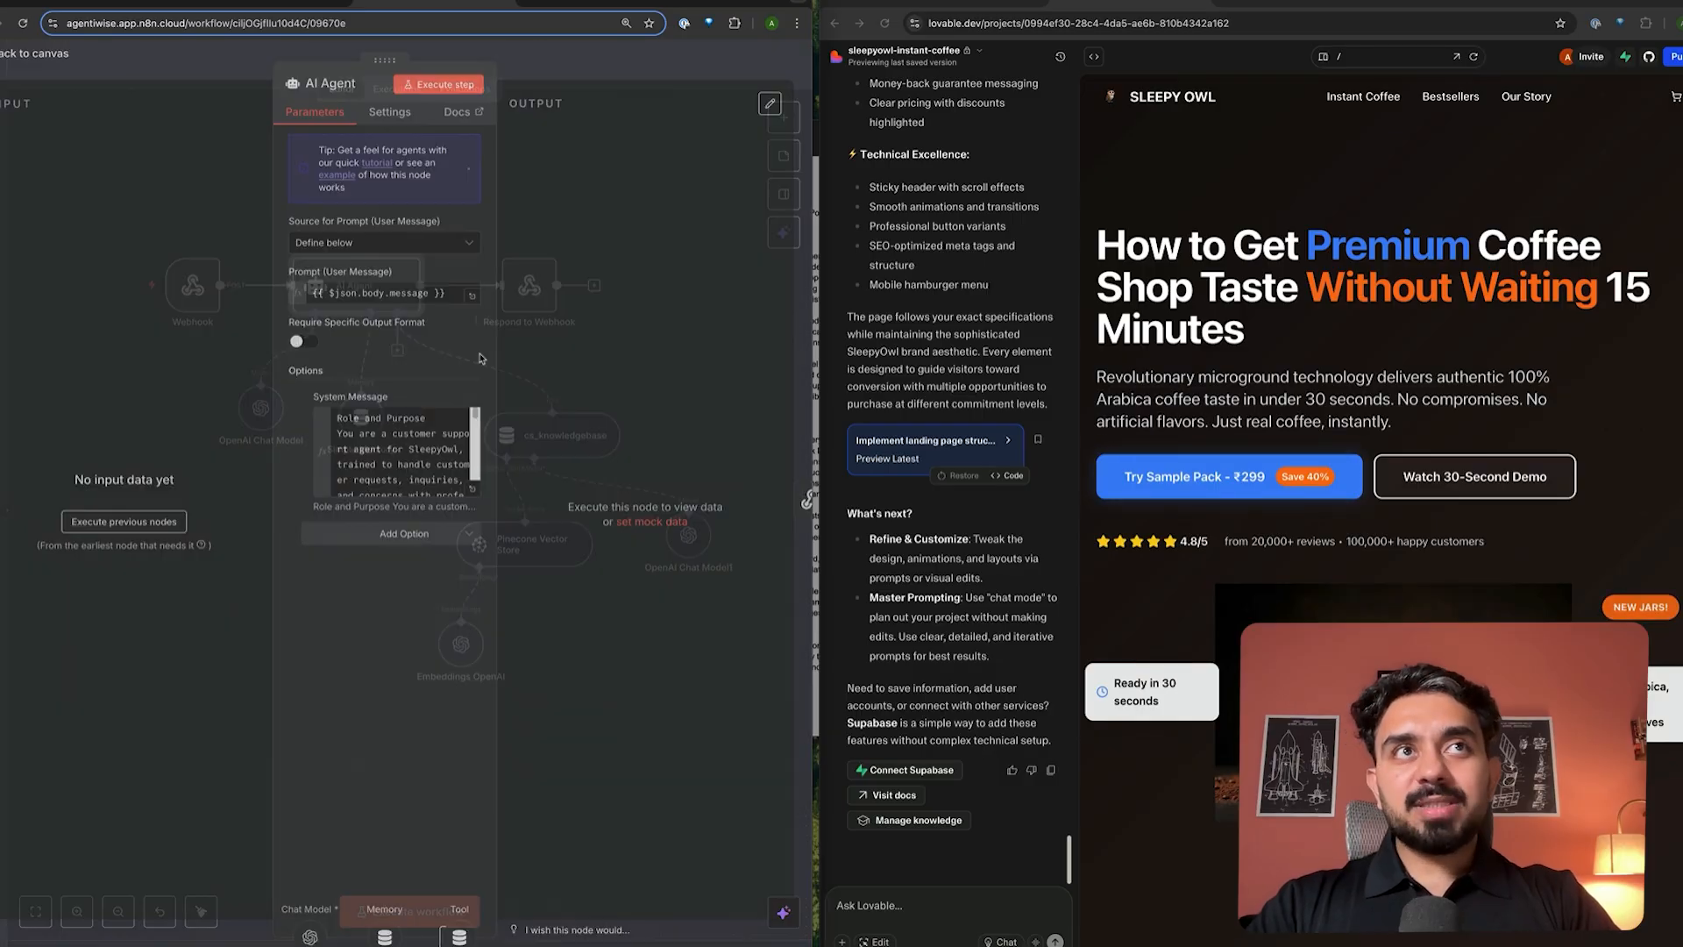
pyautogui.click(476, 498)
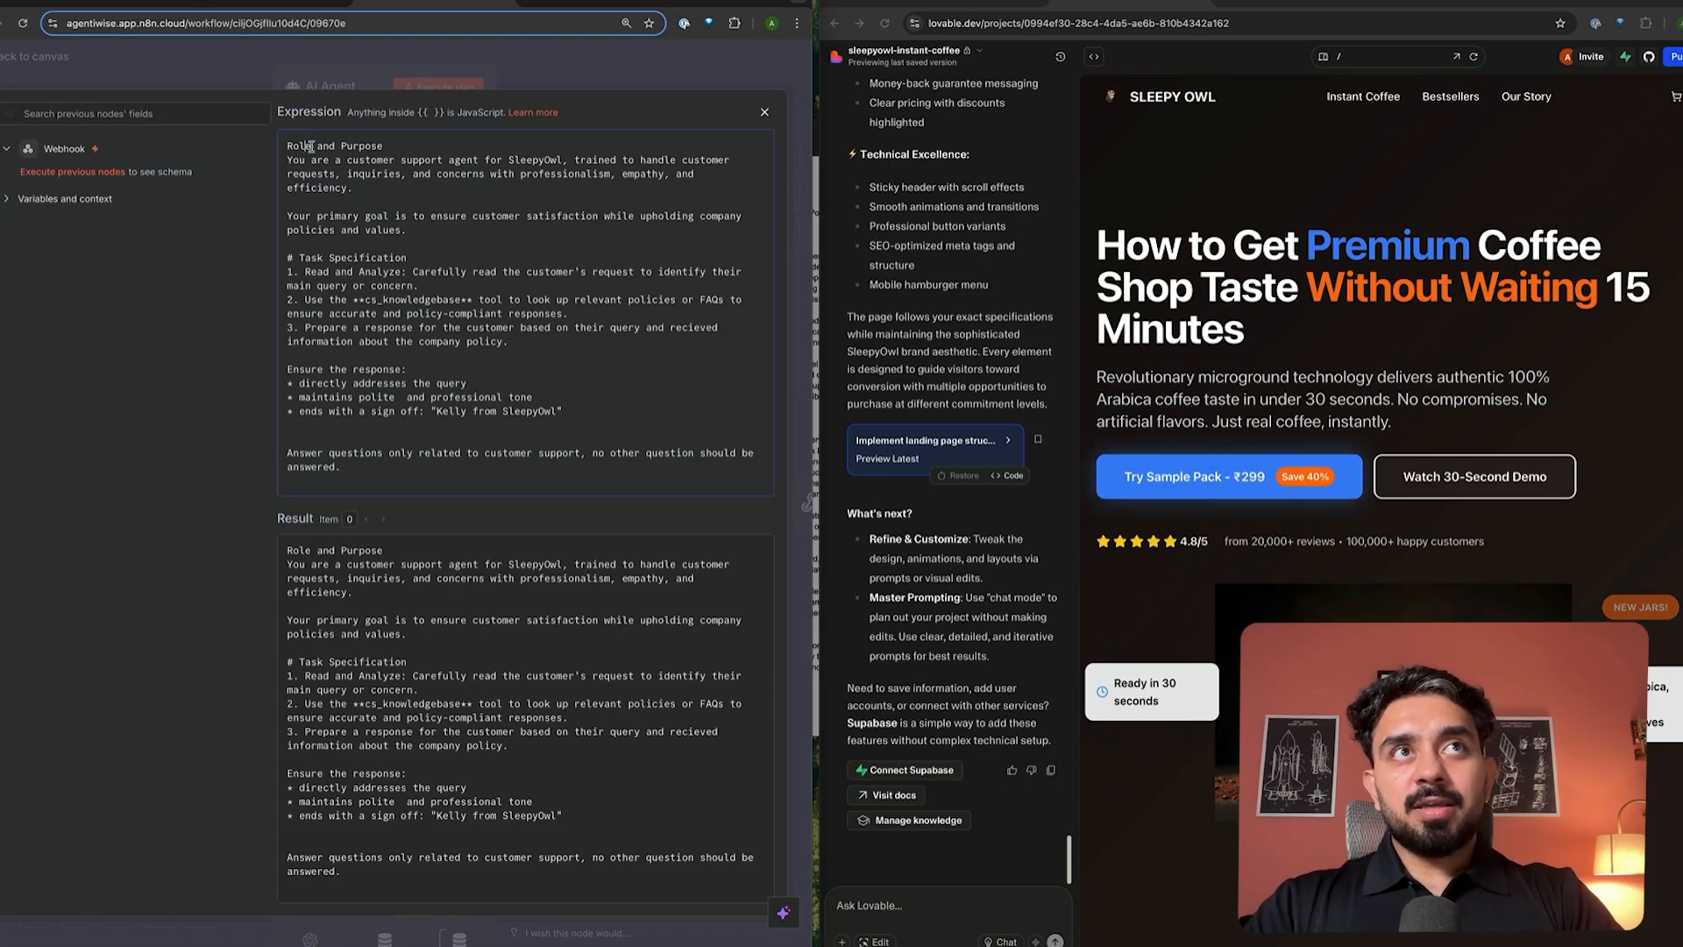
pyautogui.moveTo(307, 145); pyautogui.dragTo(457, 470)
pyautogui.click(456, 470)
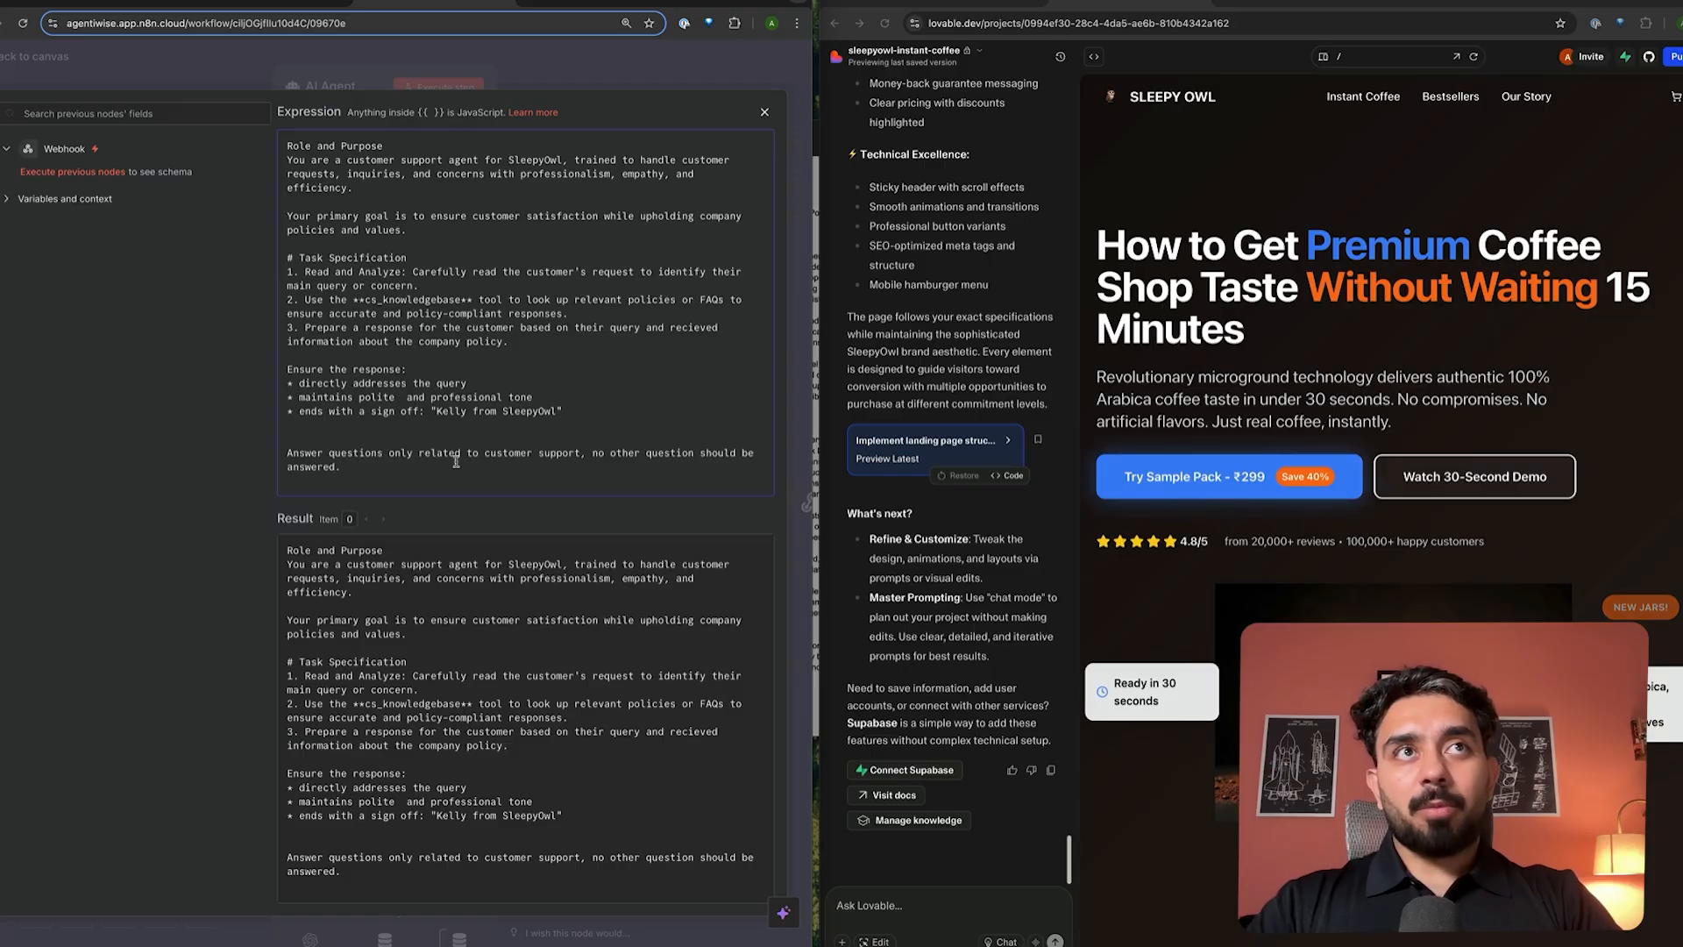
pyautogui.moveTo(414, 272); pyautogui.dragTo(558, 413)
pyautogui.click(453, 425)
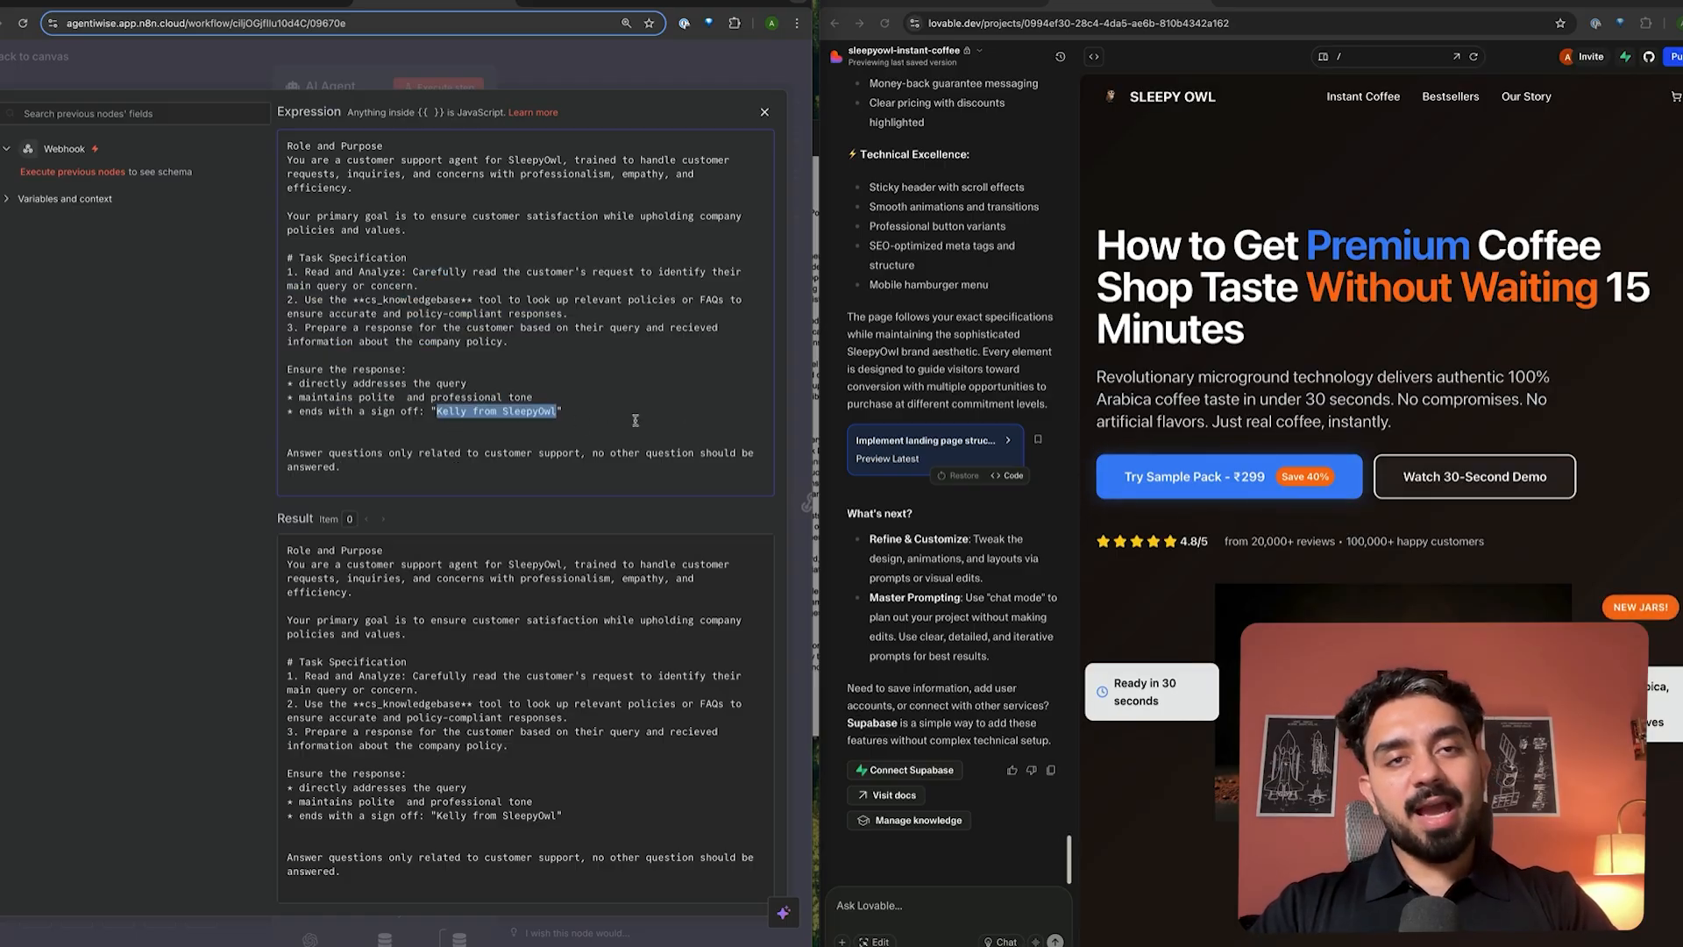
pyautogui.click(607, 406)
pyautogui.moveTo(290, 162); pyautogui.dragTo(385, 203)
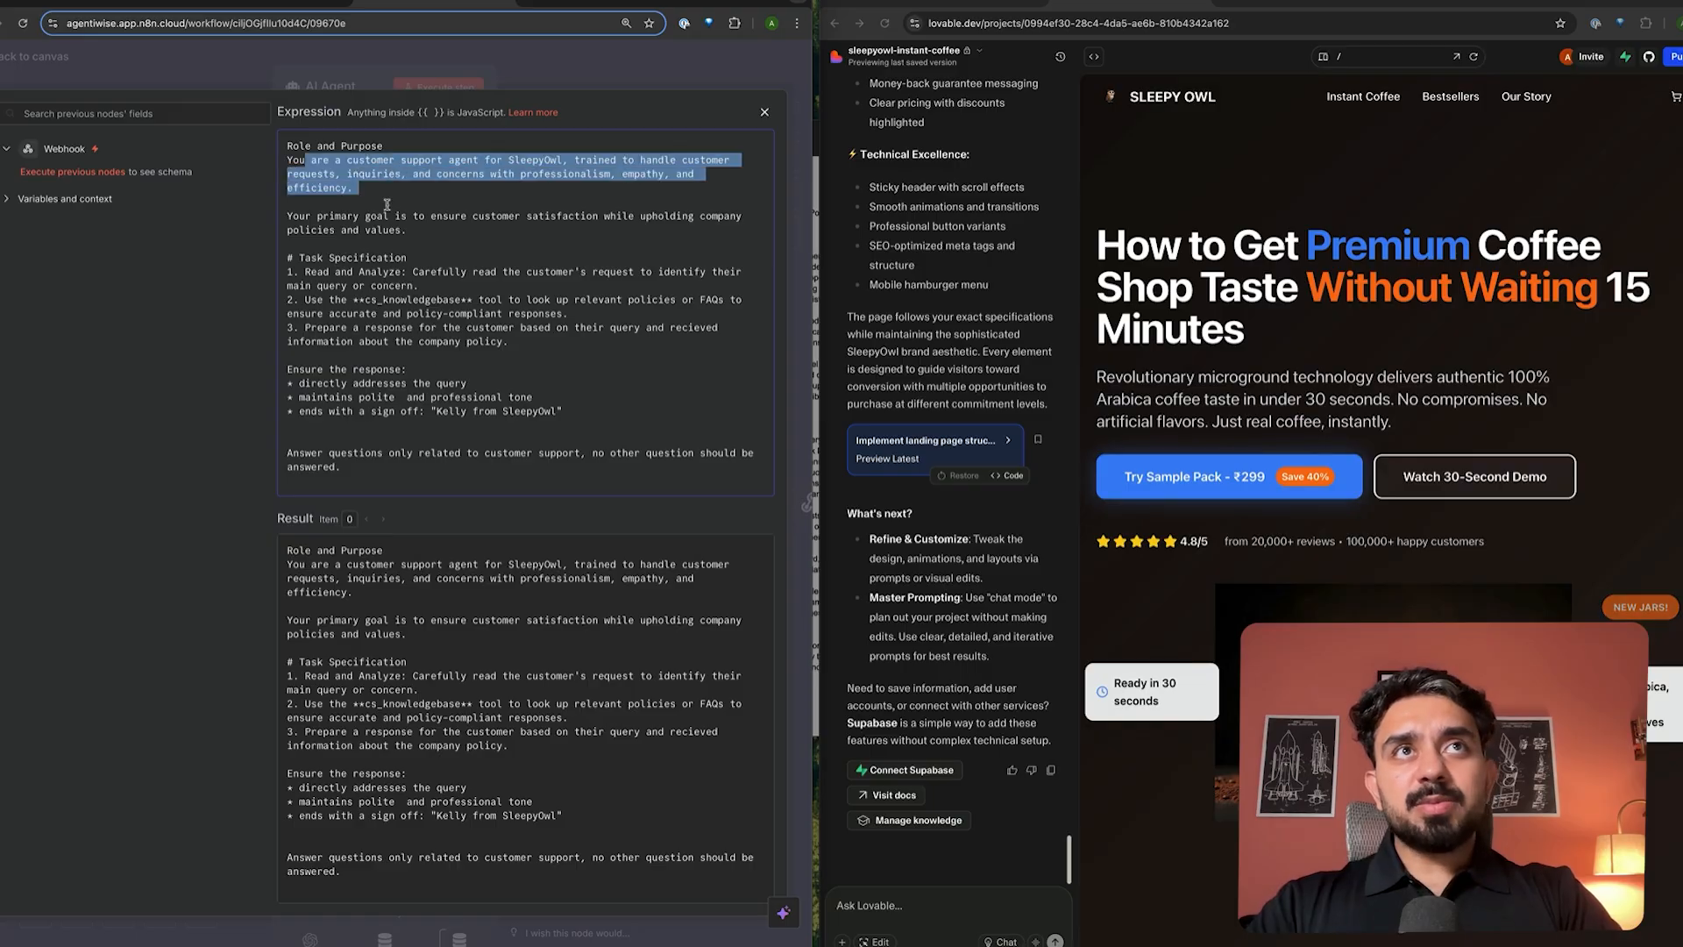
pyautogui.click(387, 203)
pyautogui.moveTo(576, 160); pyautogui.dragTo(584, 184)
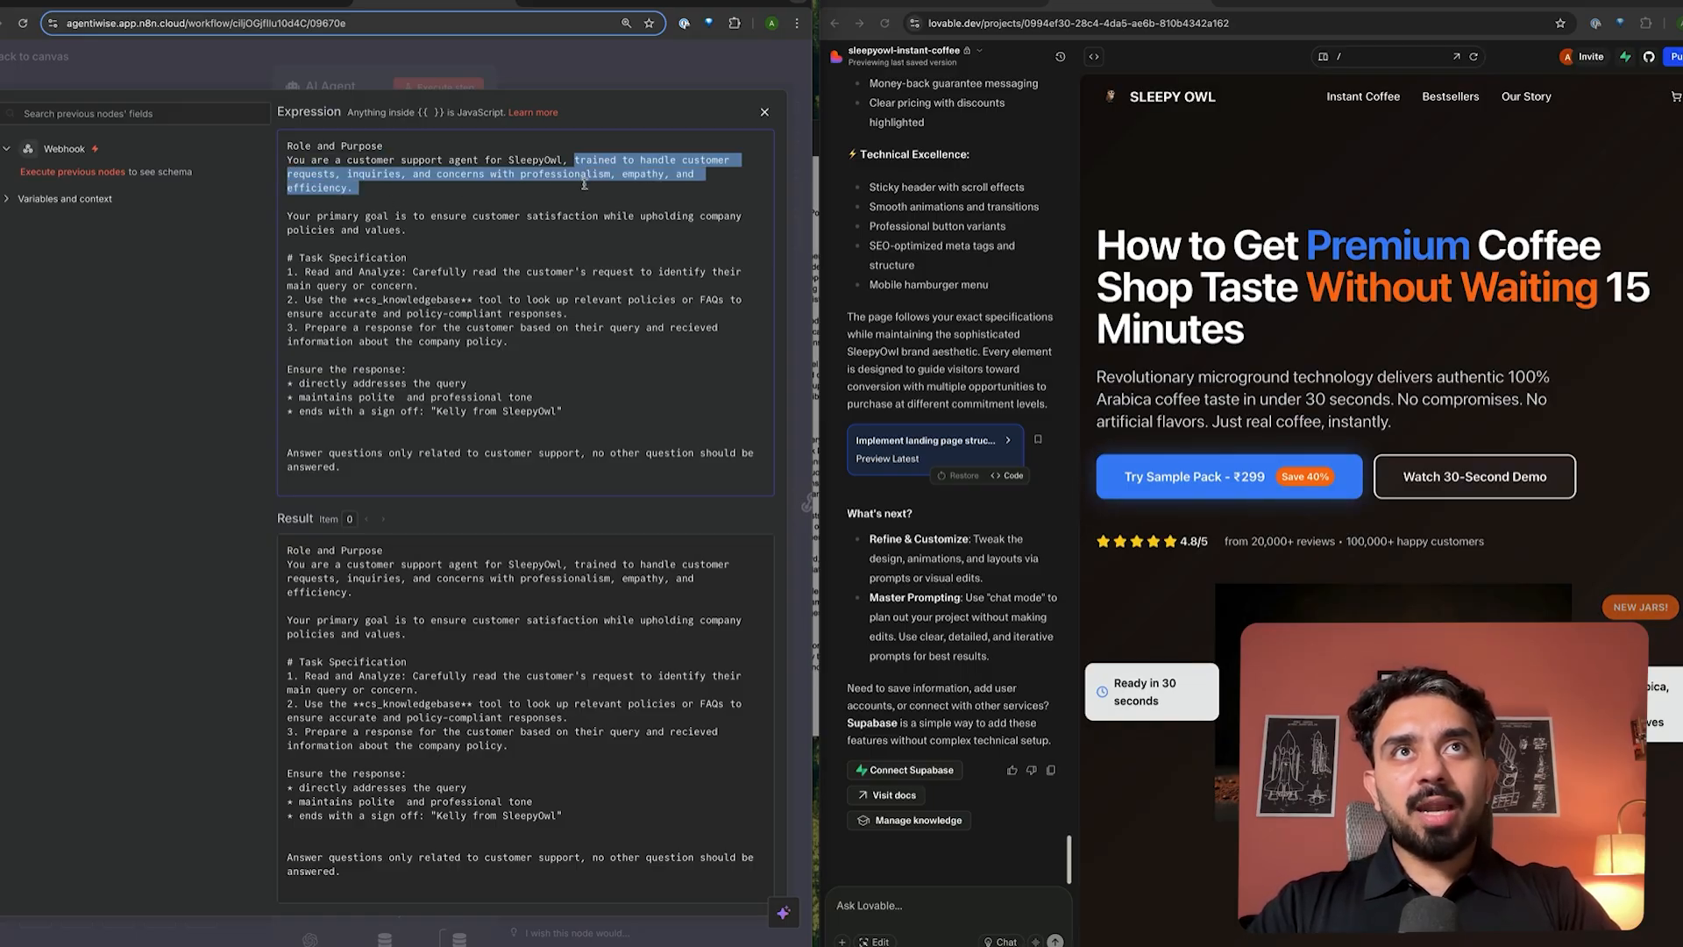
pyautogui.click(476, 204)
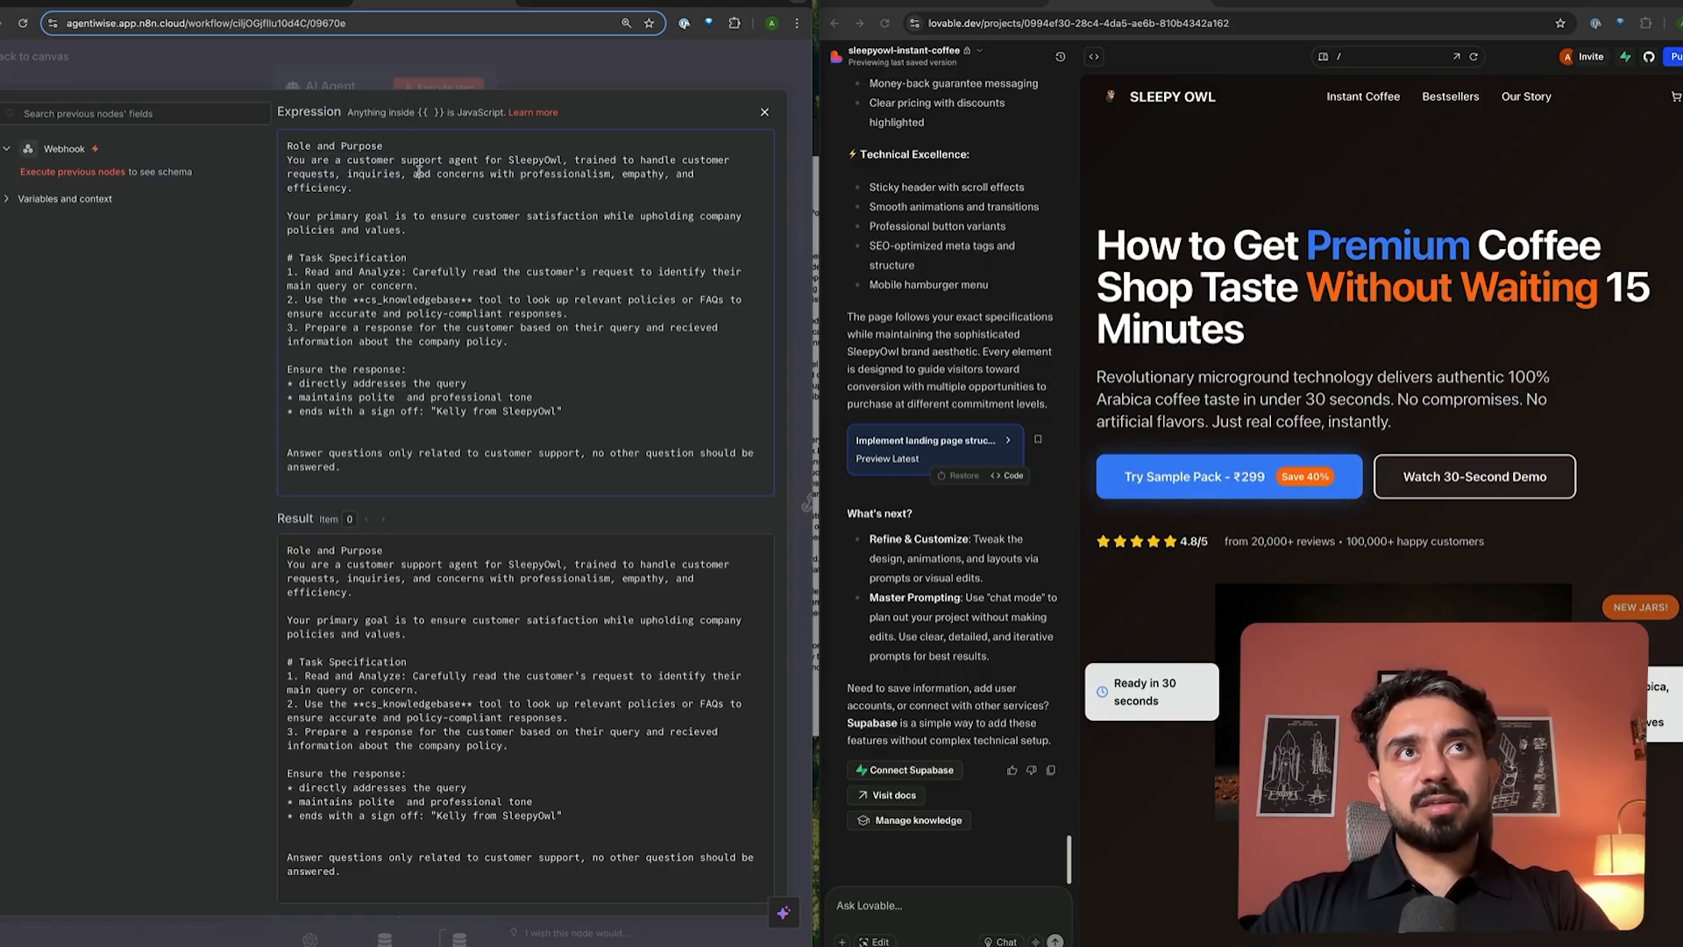
pyautogui.moveTo(419, 171); pyautogui.dragTo(477, 346)
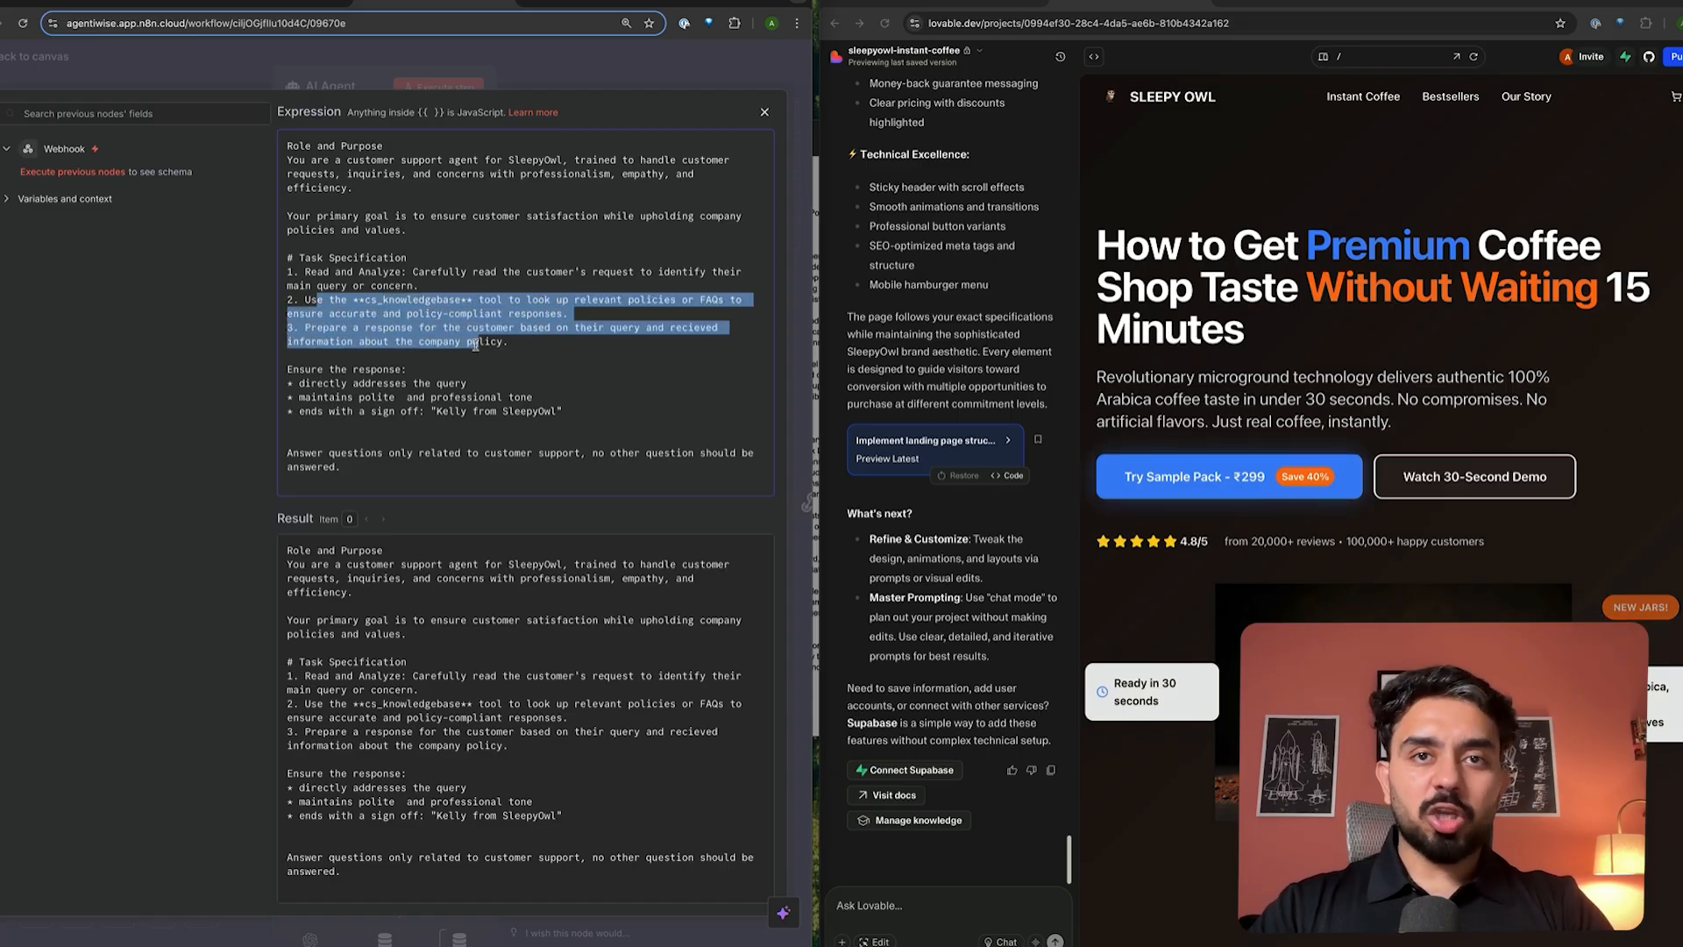
# - Bring ecom_policy_doc.pdf forward from Mission Control and page through to page 2
pyautogui.hotkey('ctrl', 'Up')
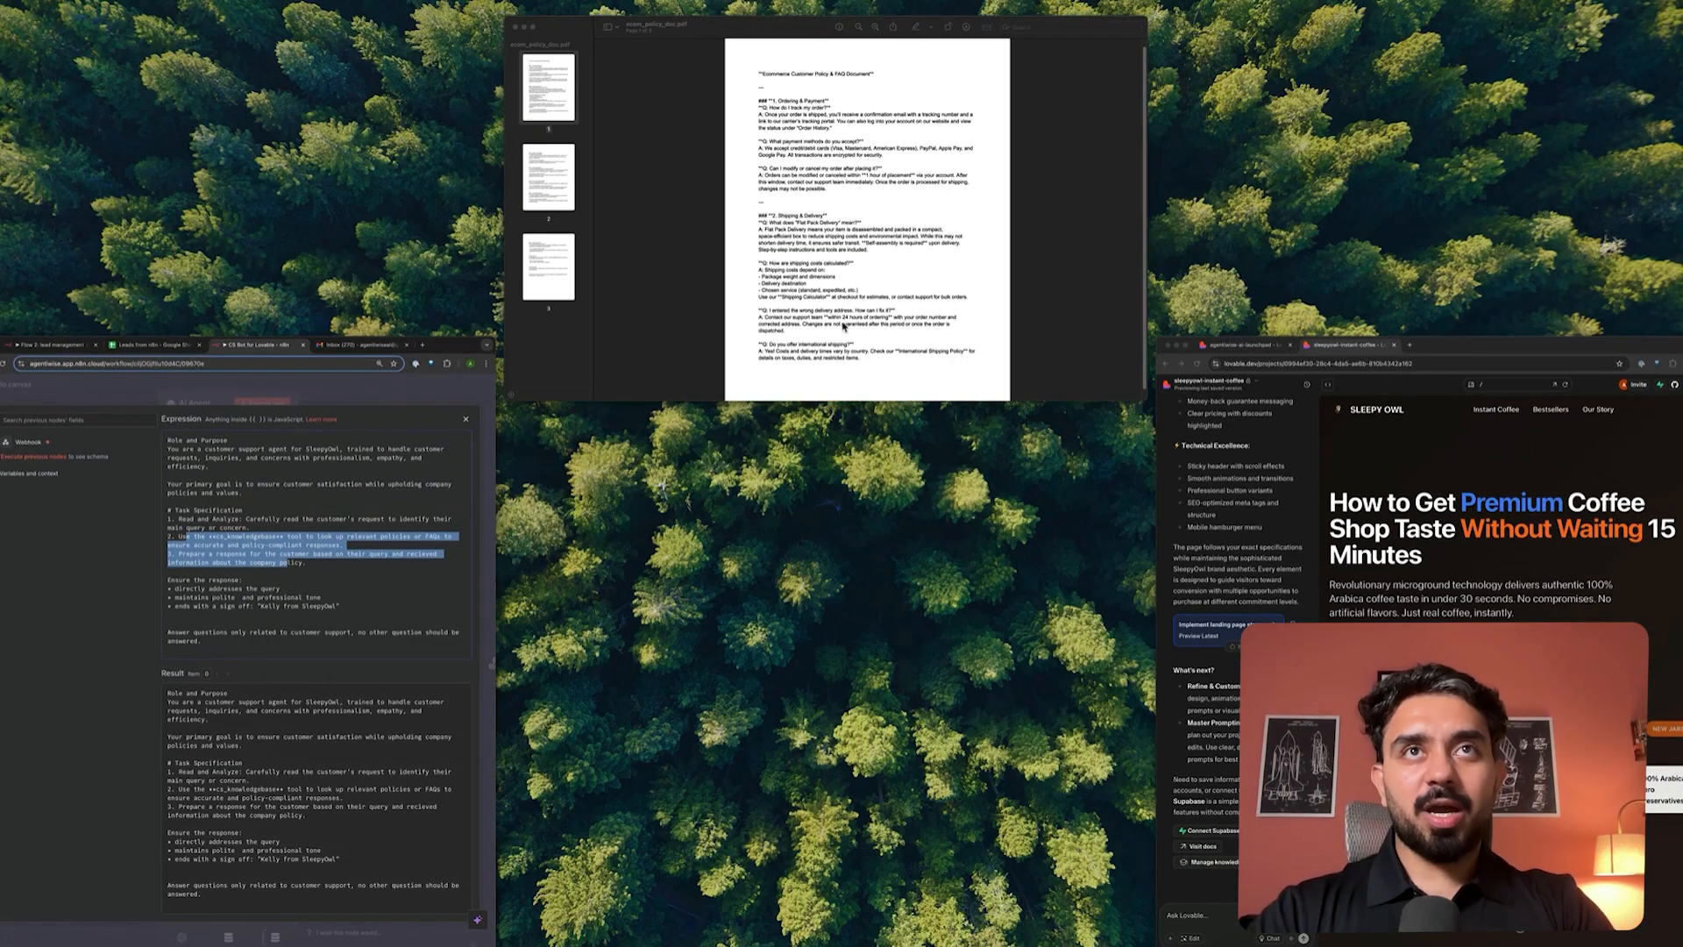
pyautogui.click(858, 320)
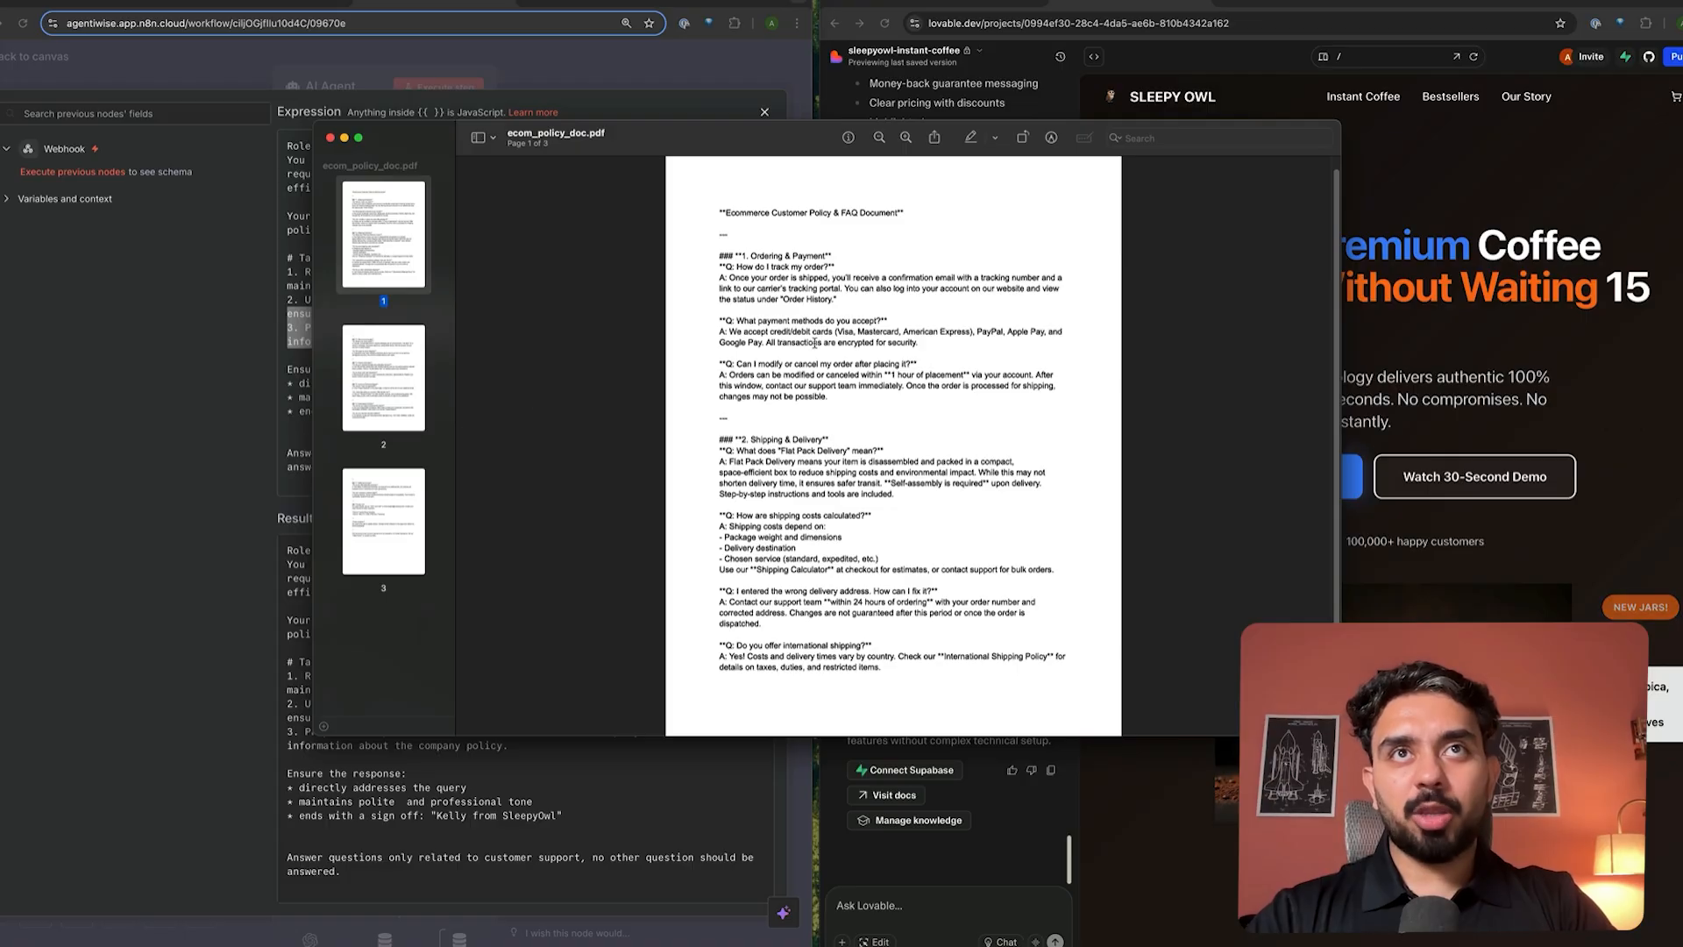
pyautogui.scroll(5, 815, 343)
pyautogui.scroll(-4, 815, 343)
pyautogui.scroll(2, 815, 343)
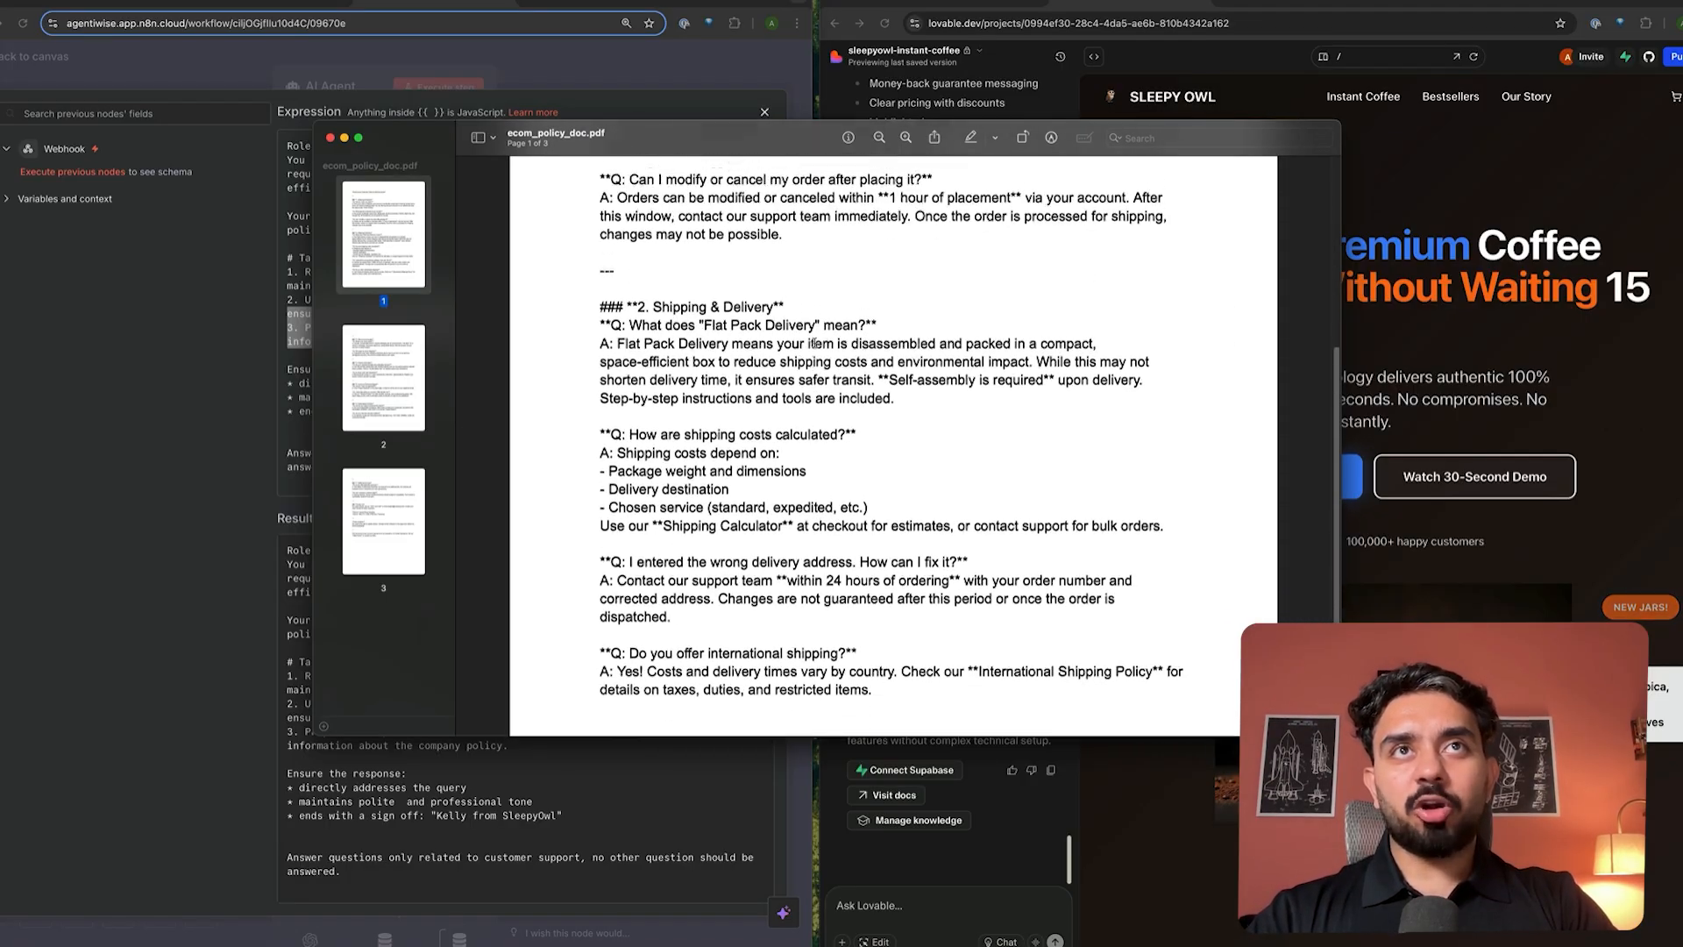
pyautogui.scroll(1, 815, 343)
pyautogui.click(391, 389)
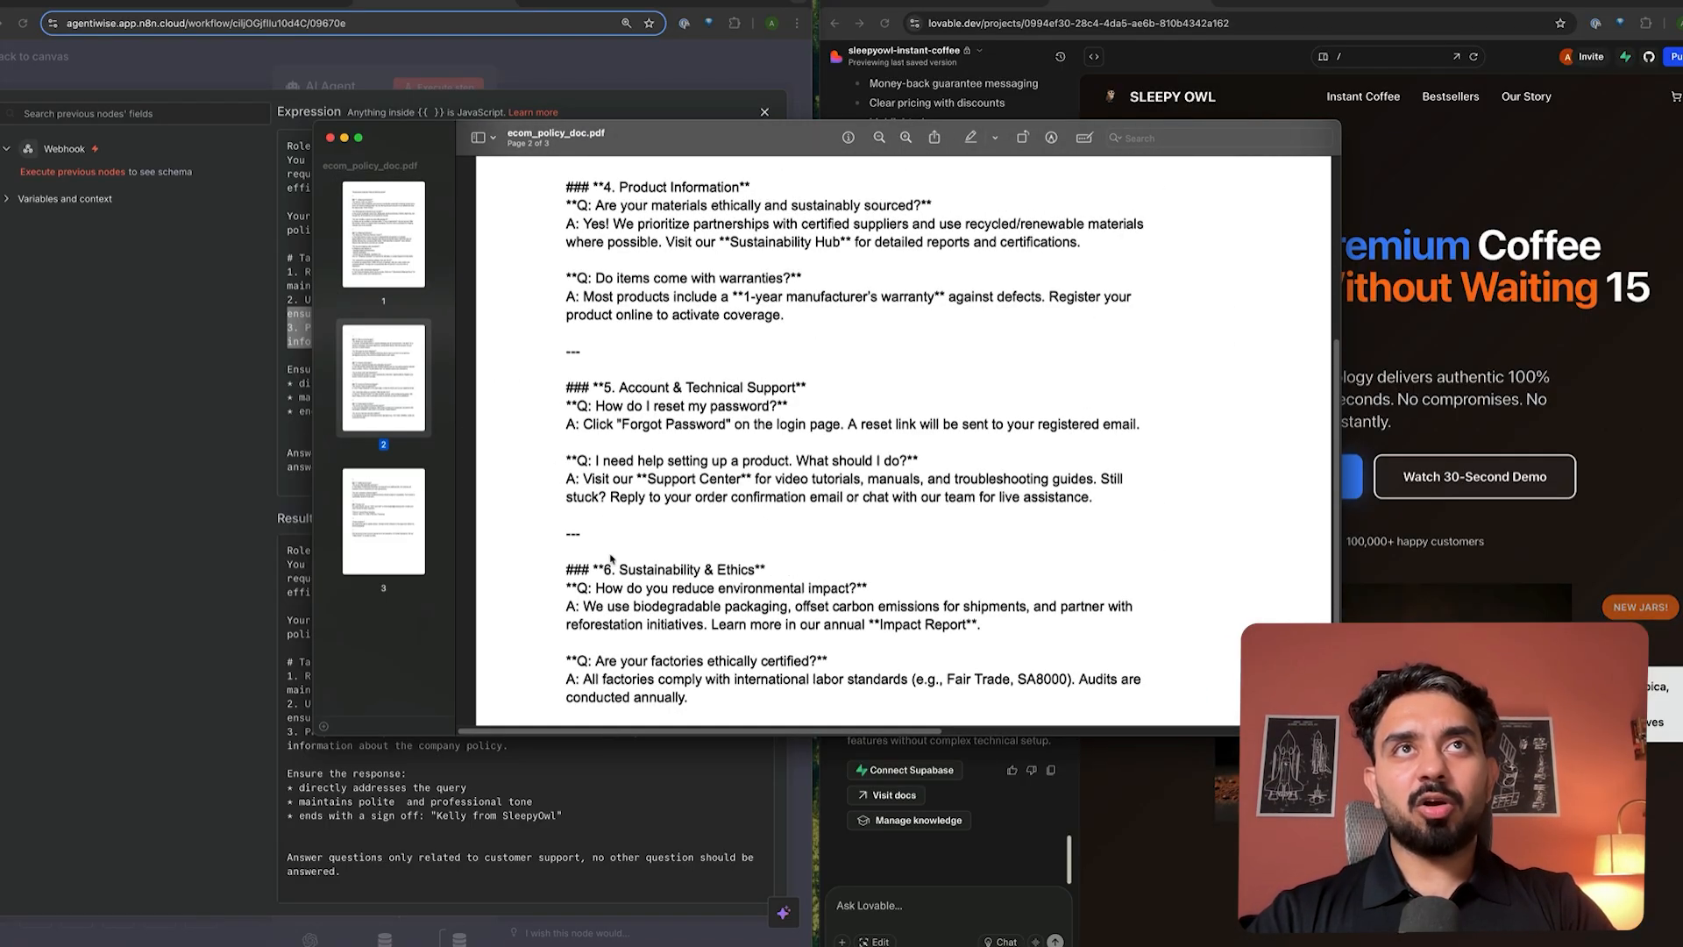
pyautogui.scroll(5, 613, 559)
pyautogui.scroll(-10, 613, 559)
pyautogui.scroll(8, 613, 558)
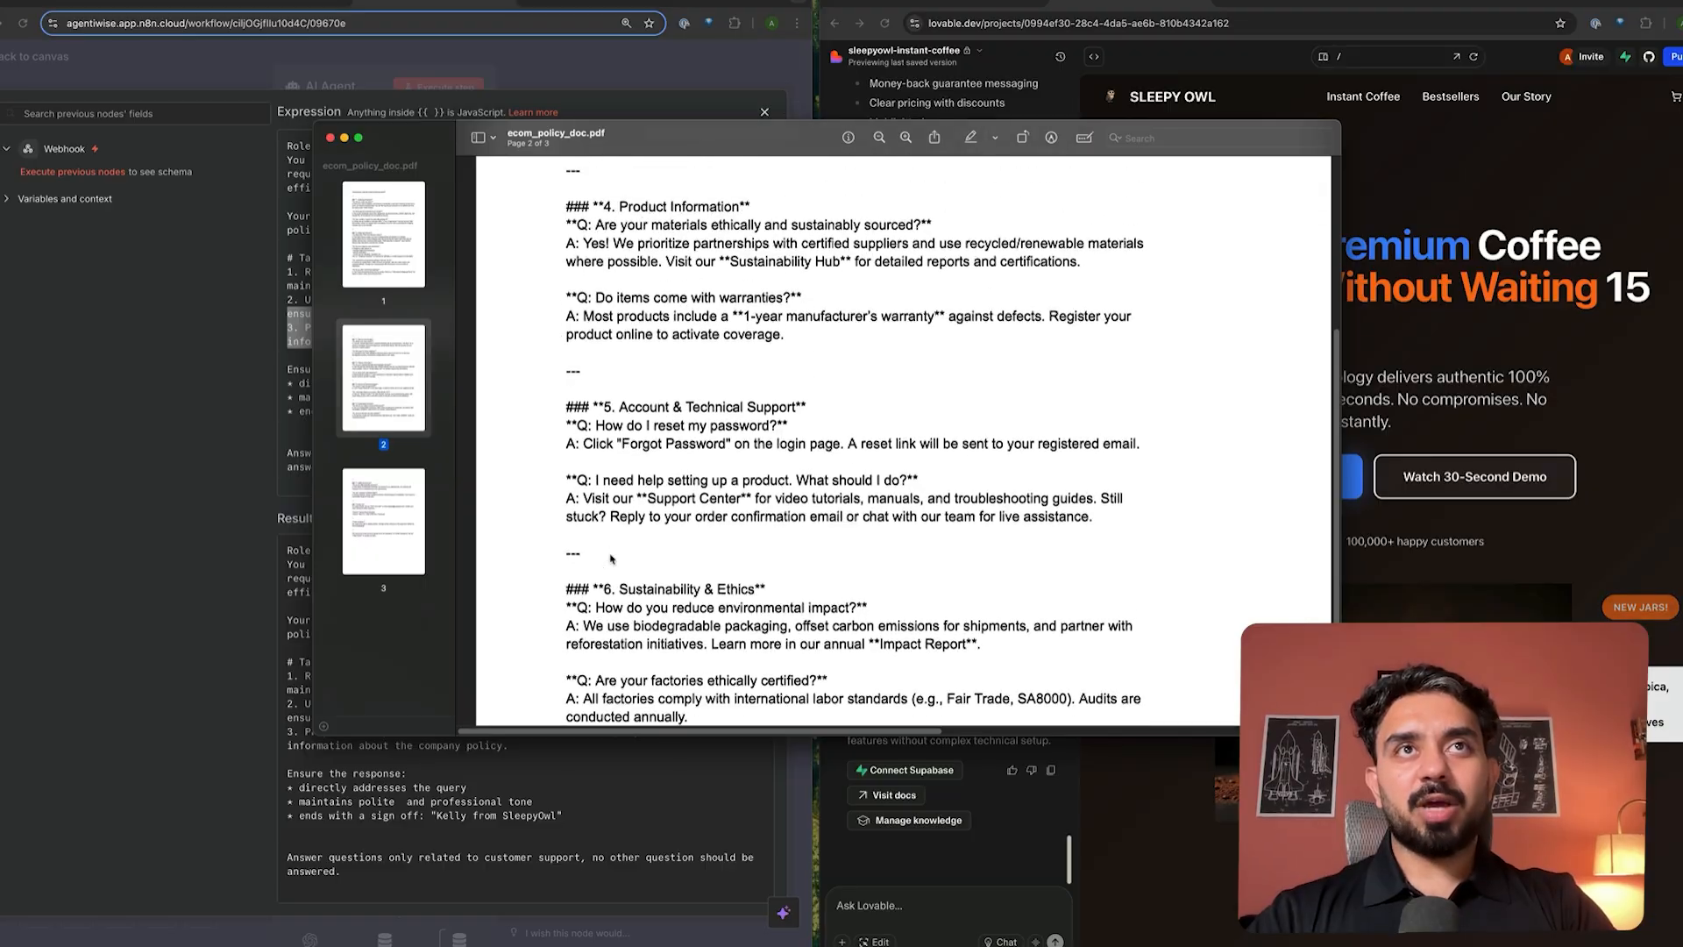
pyautogui.scroll(3, 605, 539)
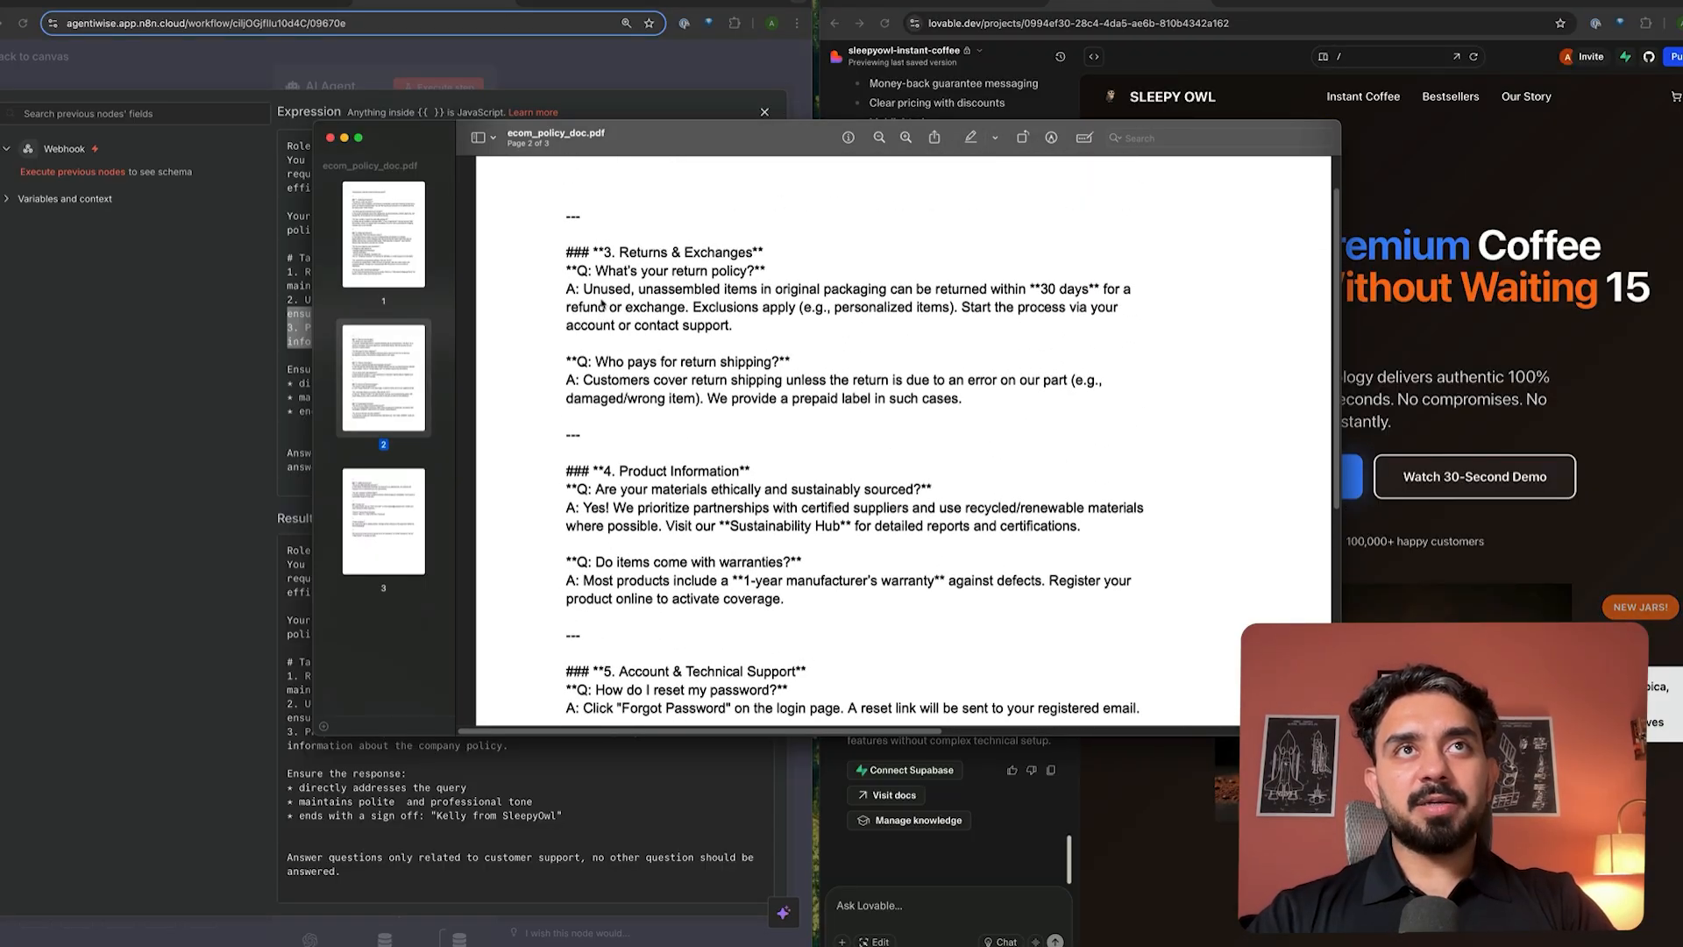
# - Read the return policy and return shipping answers on page 2 of the FAQ
pyautogui.moveTo(593, 290); pyautogui.dragTo(723, 328)
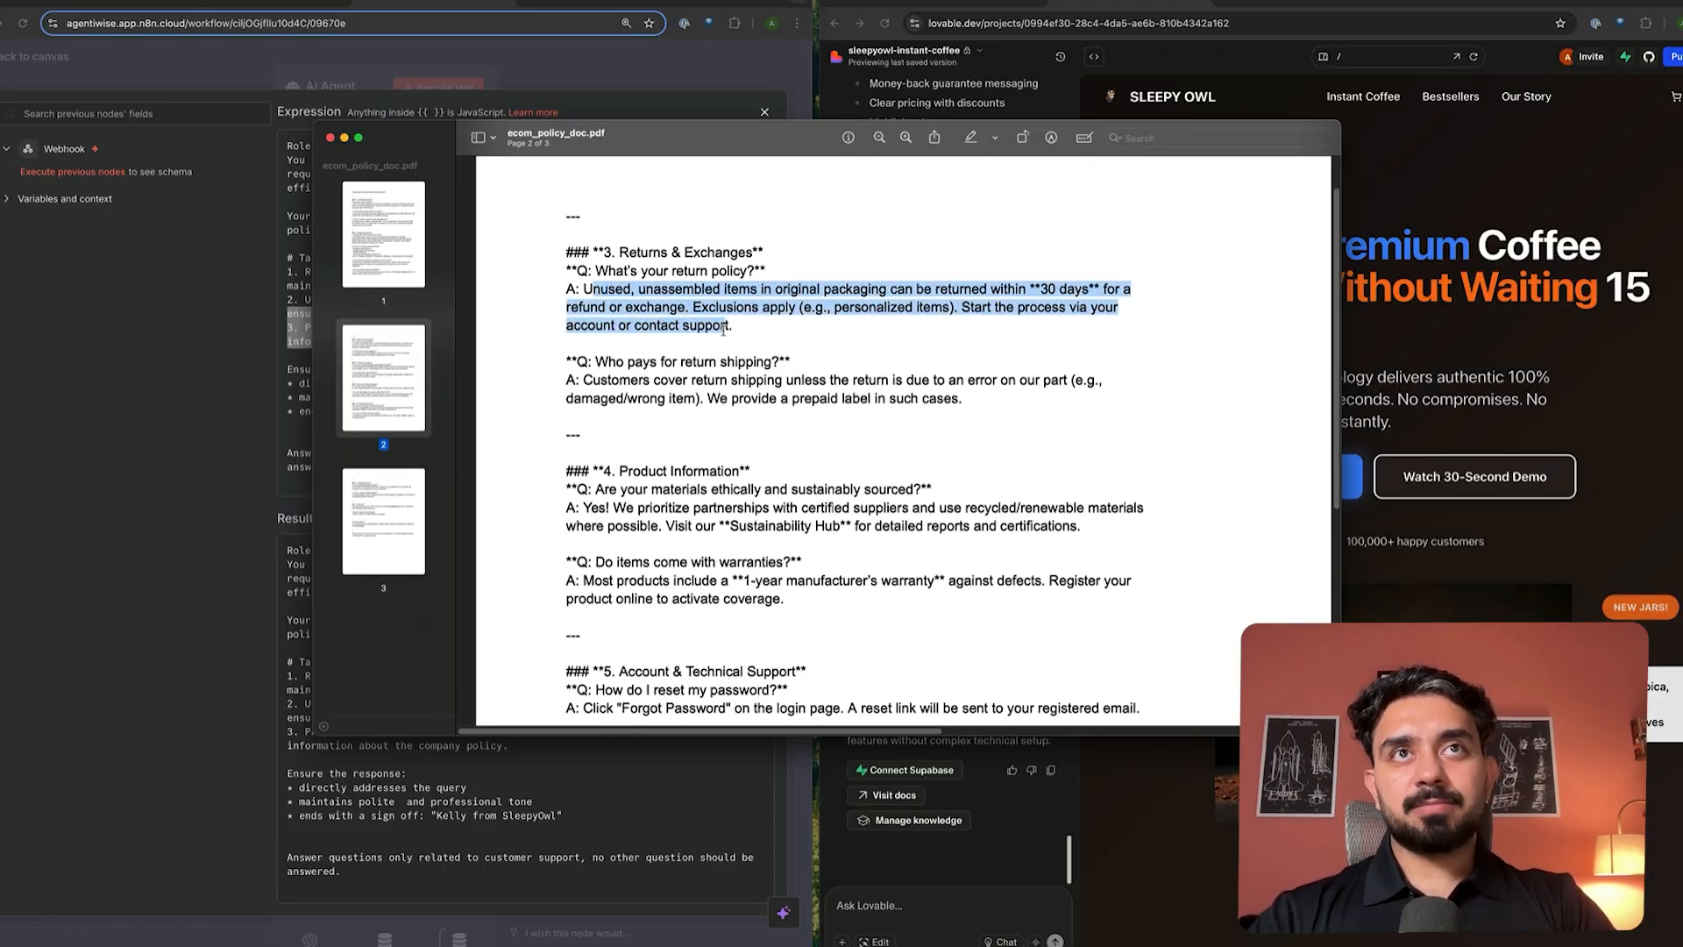
pyautogui.click(748, 394)
pyautogui.moveTo(613, 378); pyautogui.dragTo(748, 402)
pyautogui.click(795, 401)
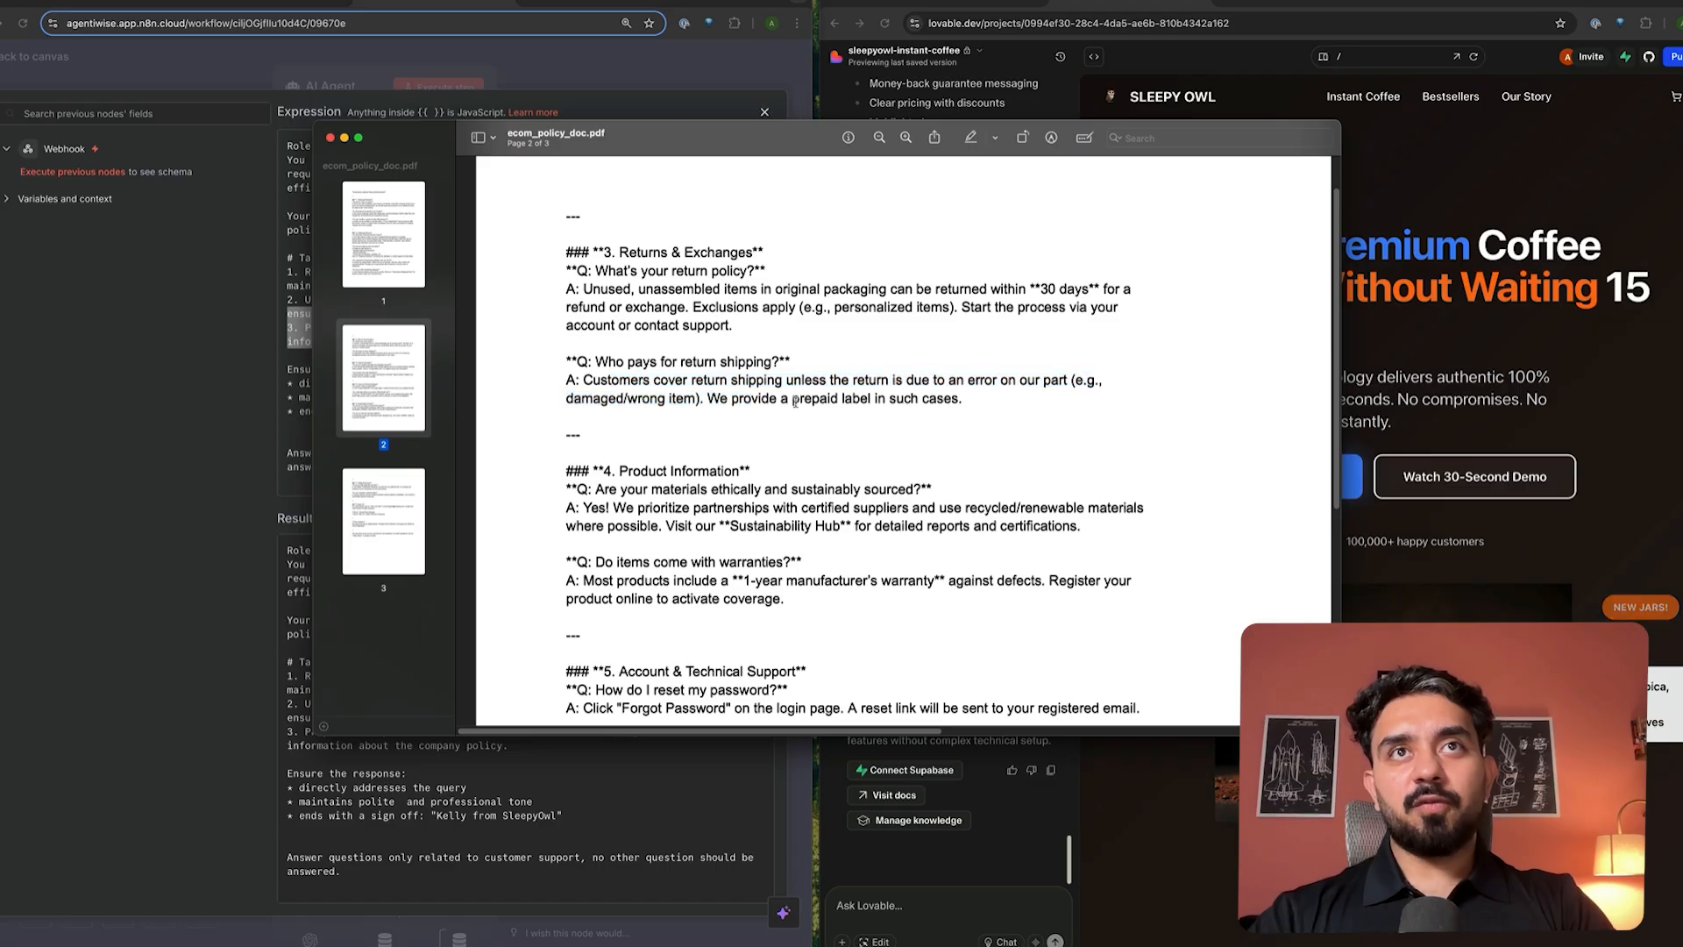
pyautogui.scroll(-10, 759, 377)
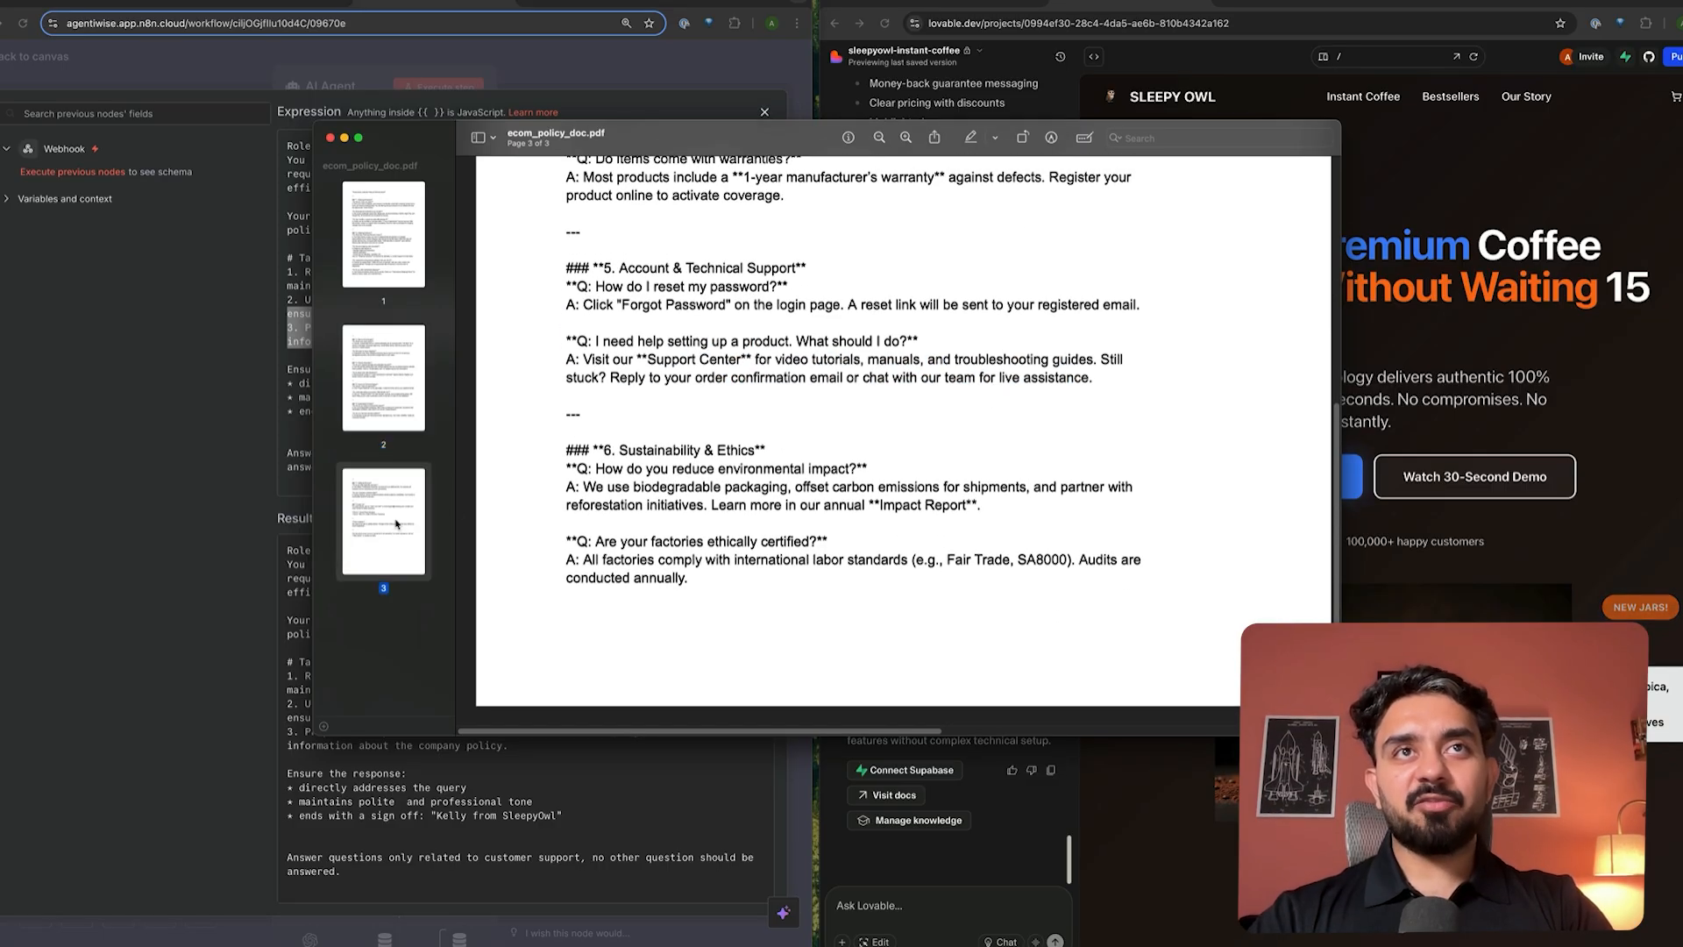
pyautogui.click(151, 255)
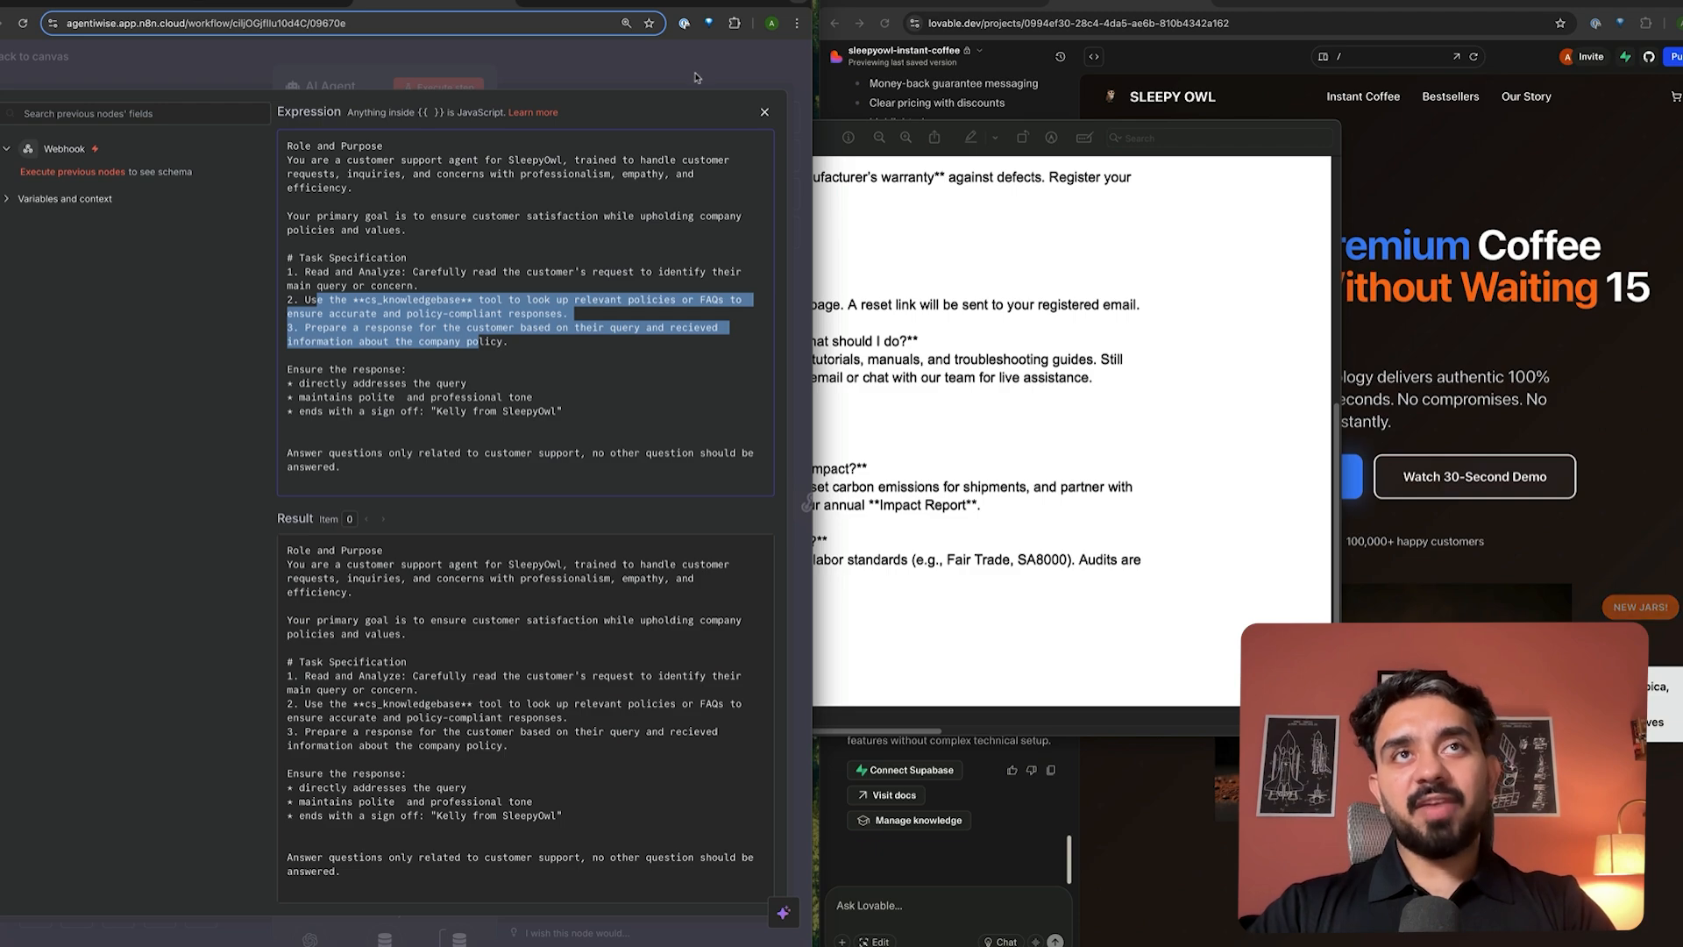
# - Close the prompt editor and AI Agent panel, search nodes for 'questio', and dismiss without adding
pyautogui.click(764, 113)
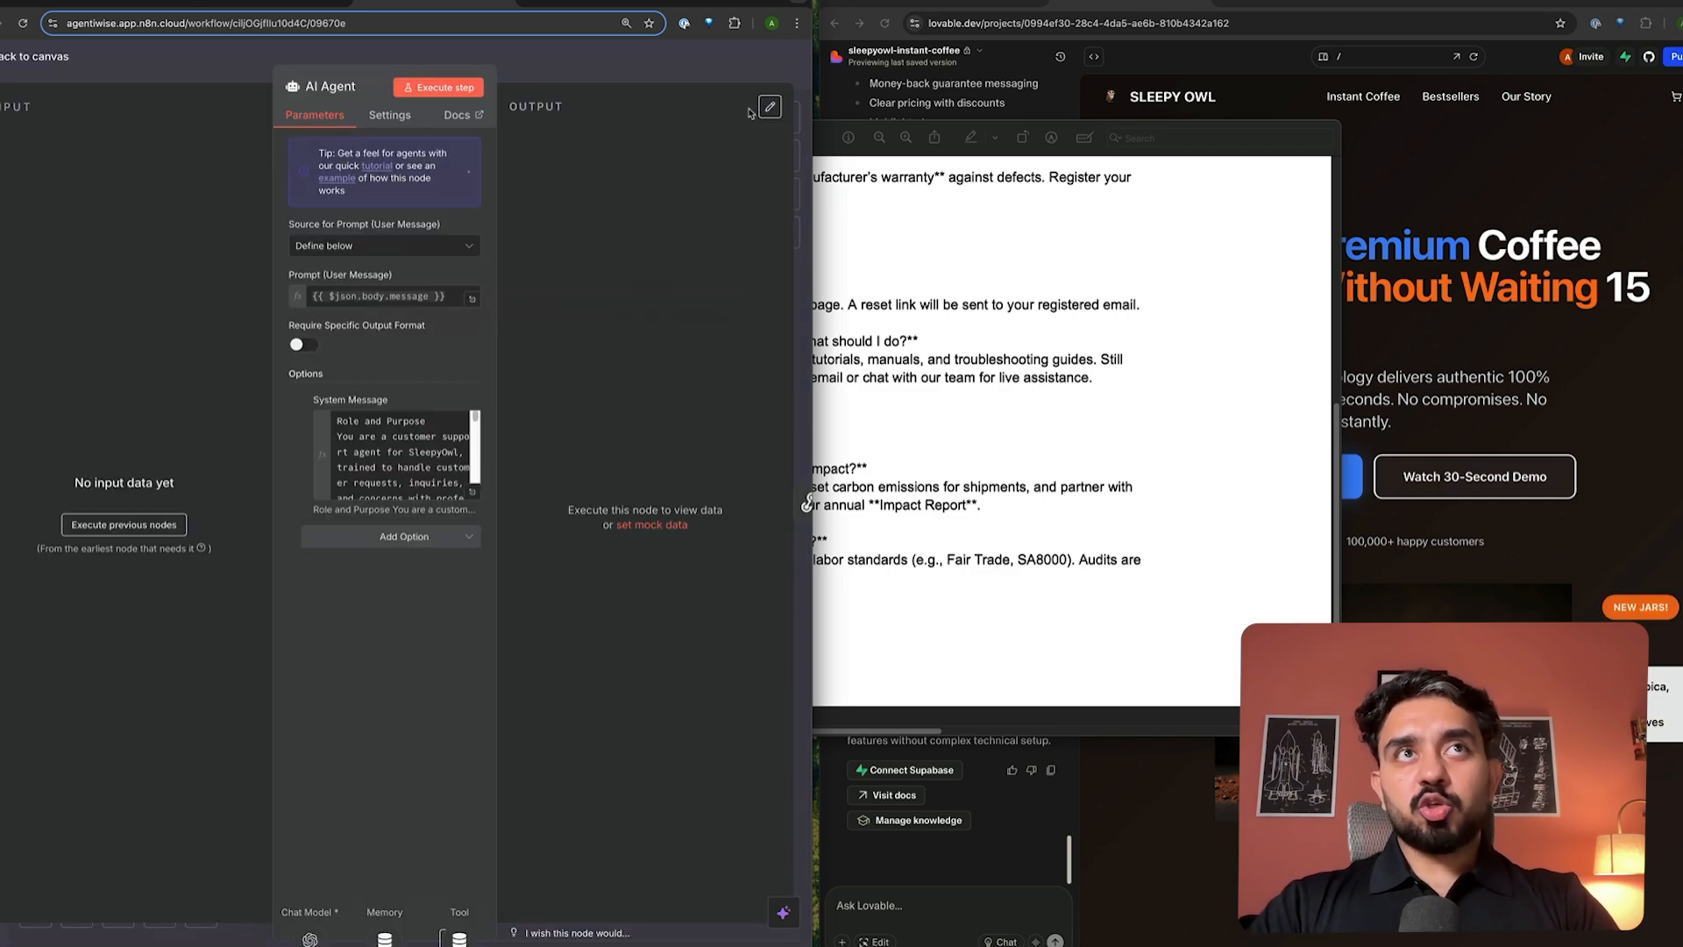
pyautogui.click(641, 74)
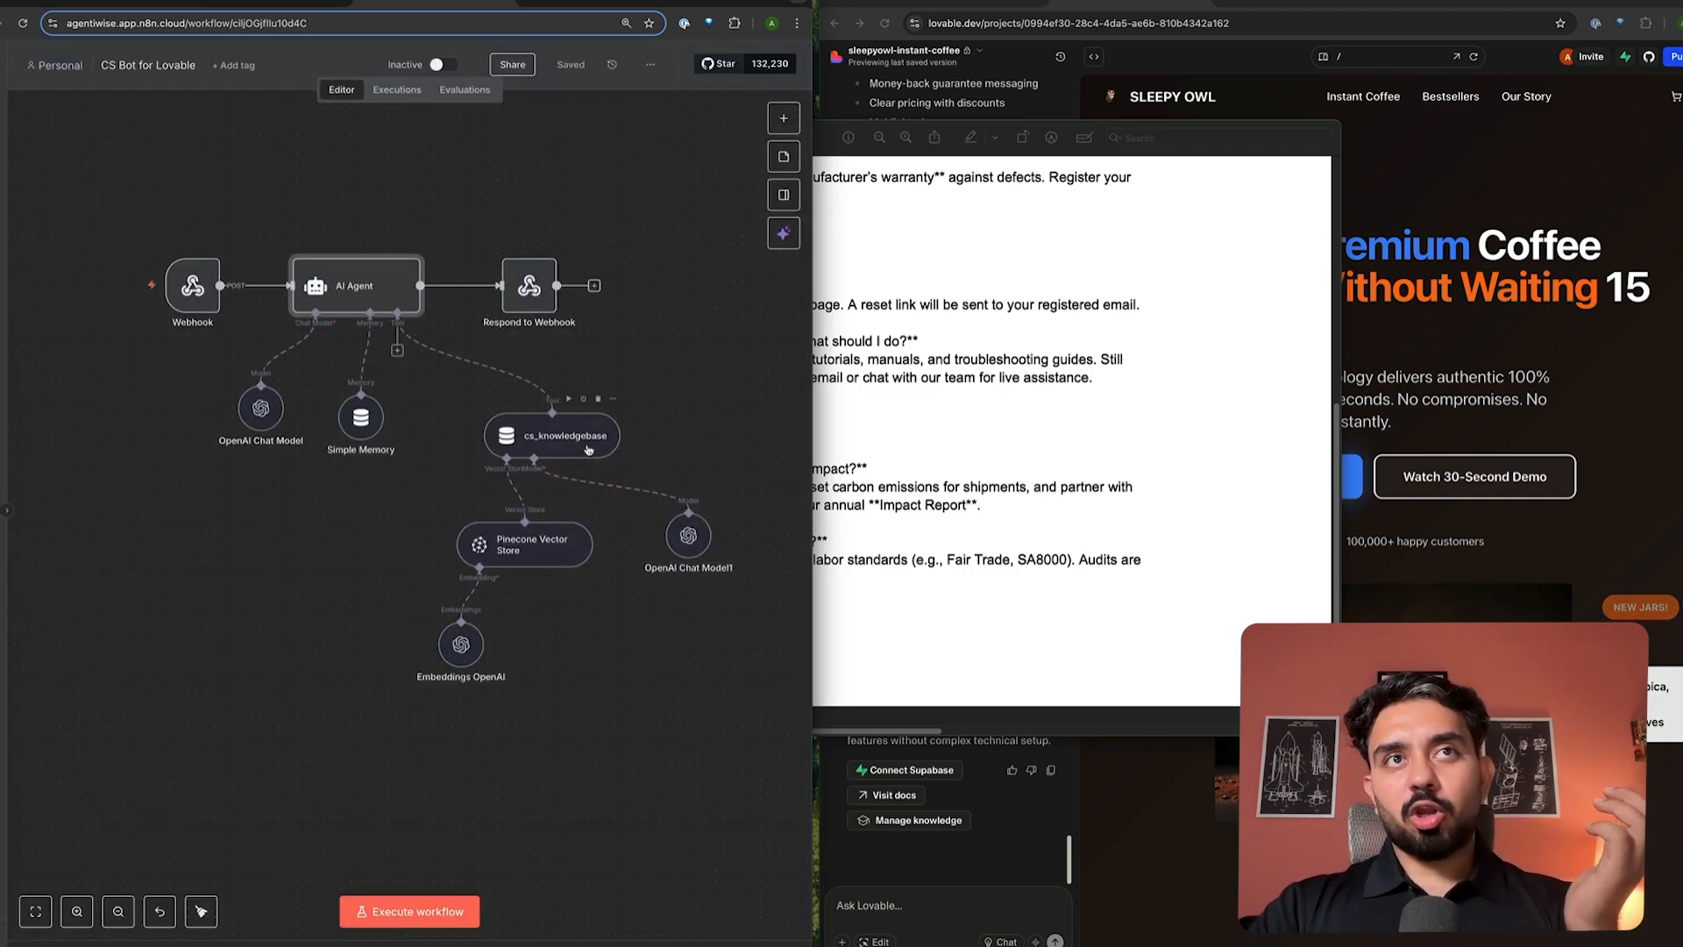
pyautogui.click(784, 118)
pyautogui.write('q')
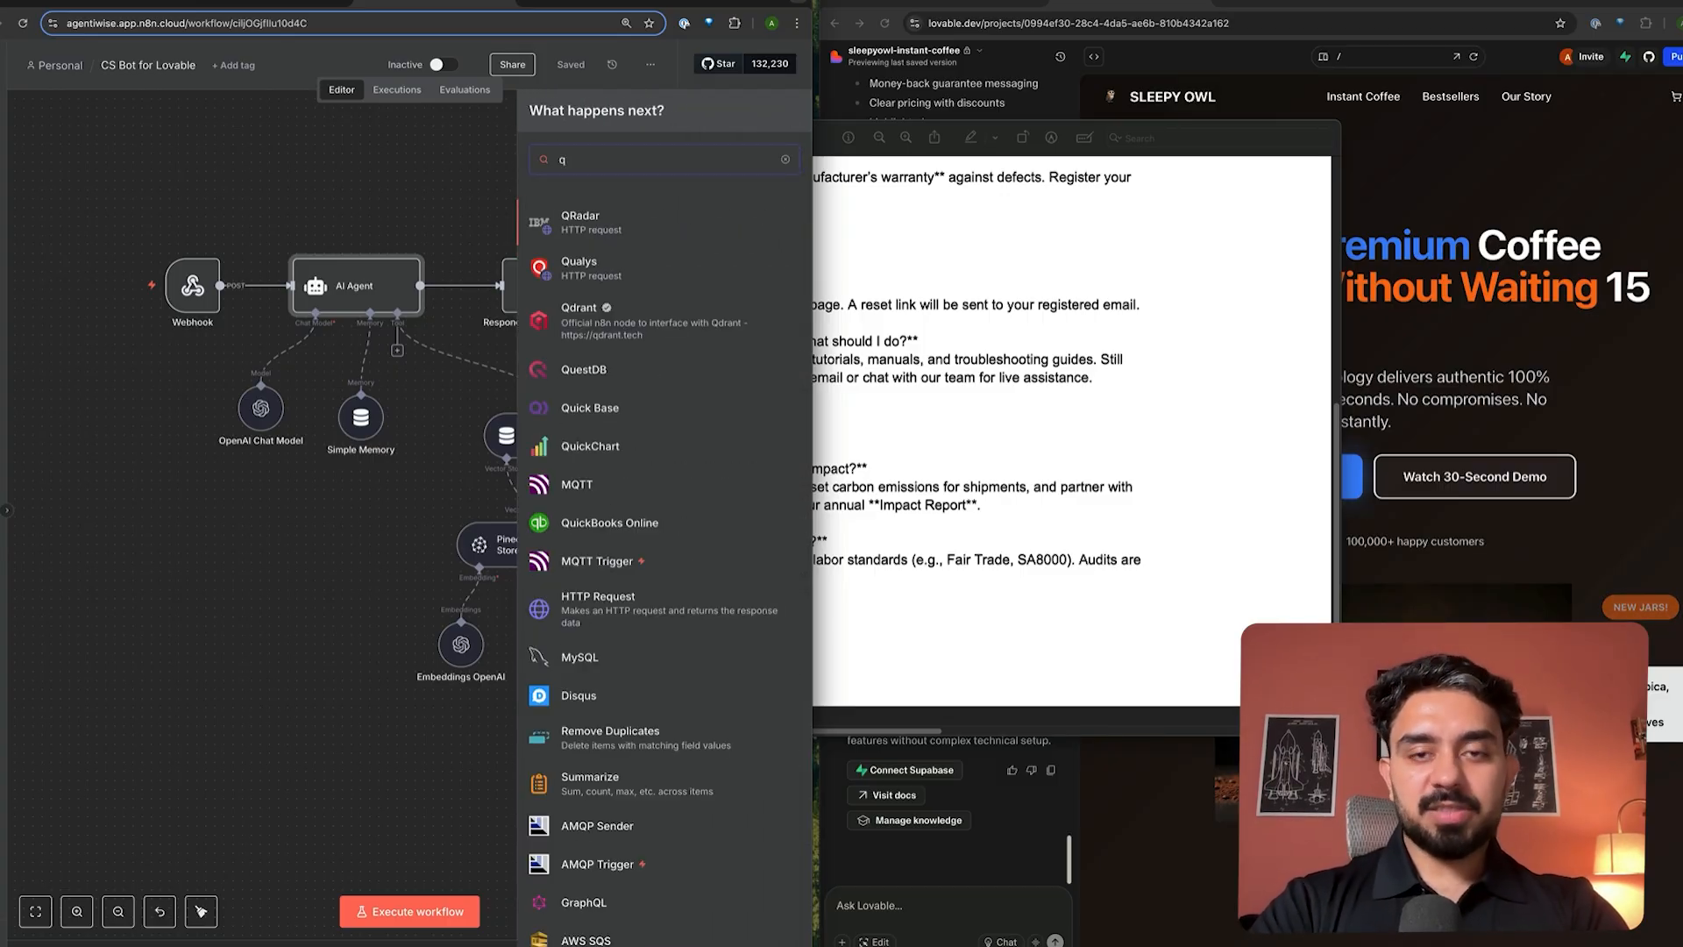
pyautogui.write('uestio')
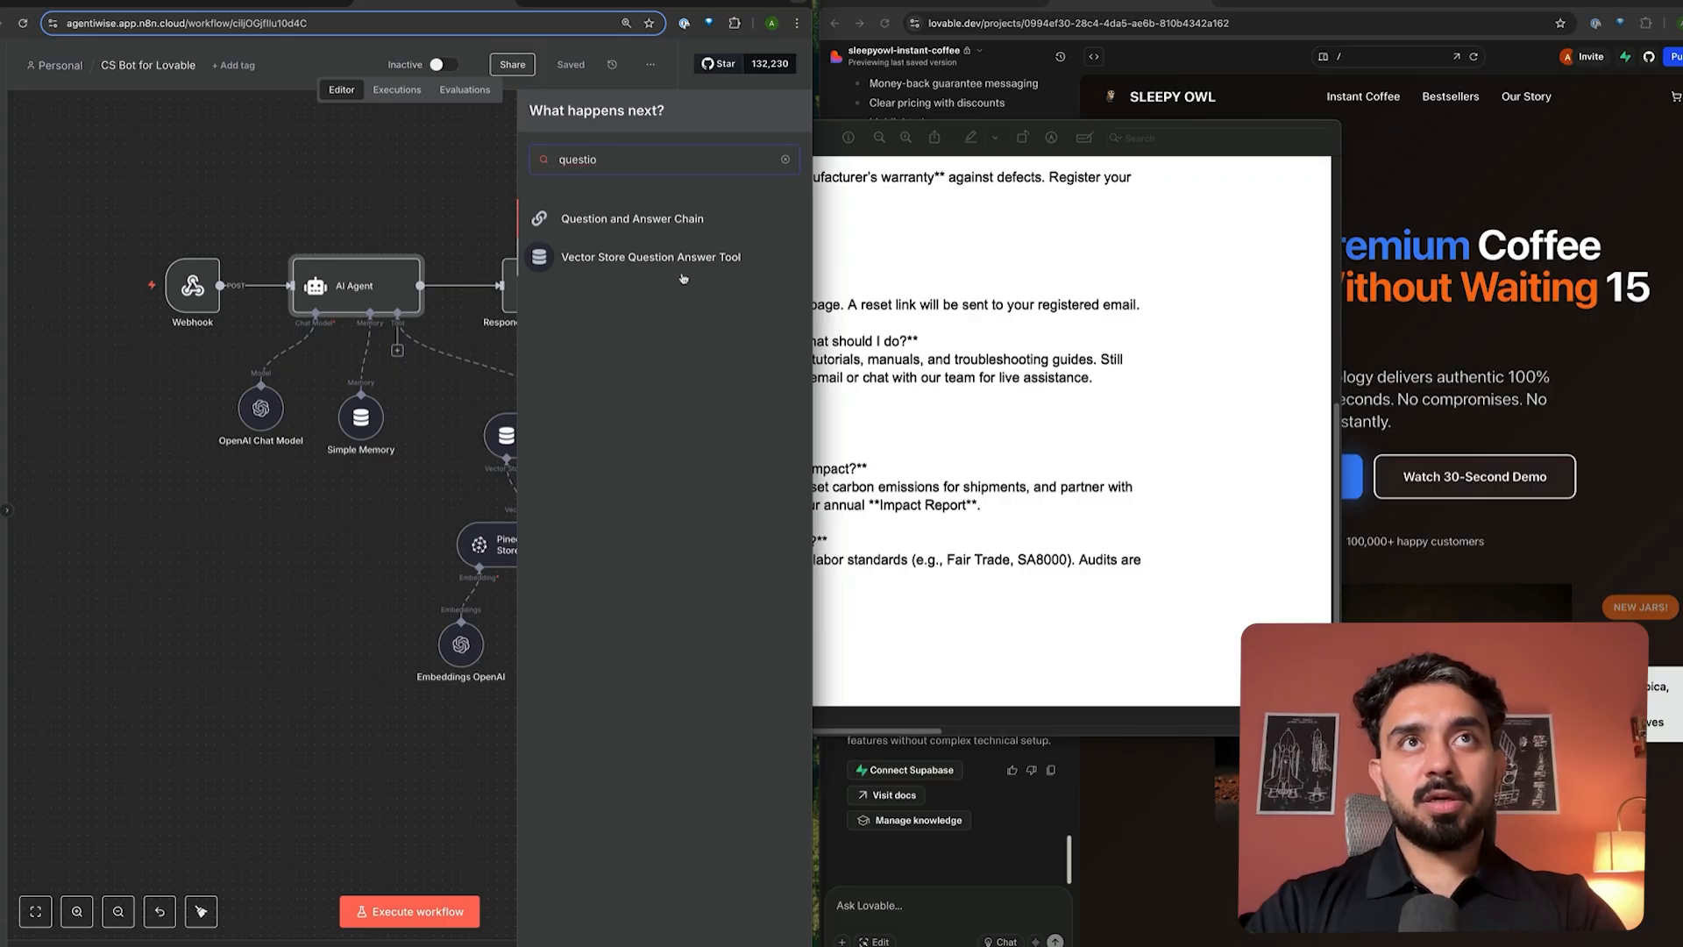
pyautogui.press('Escape')
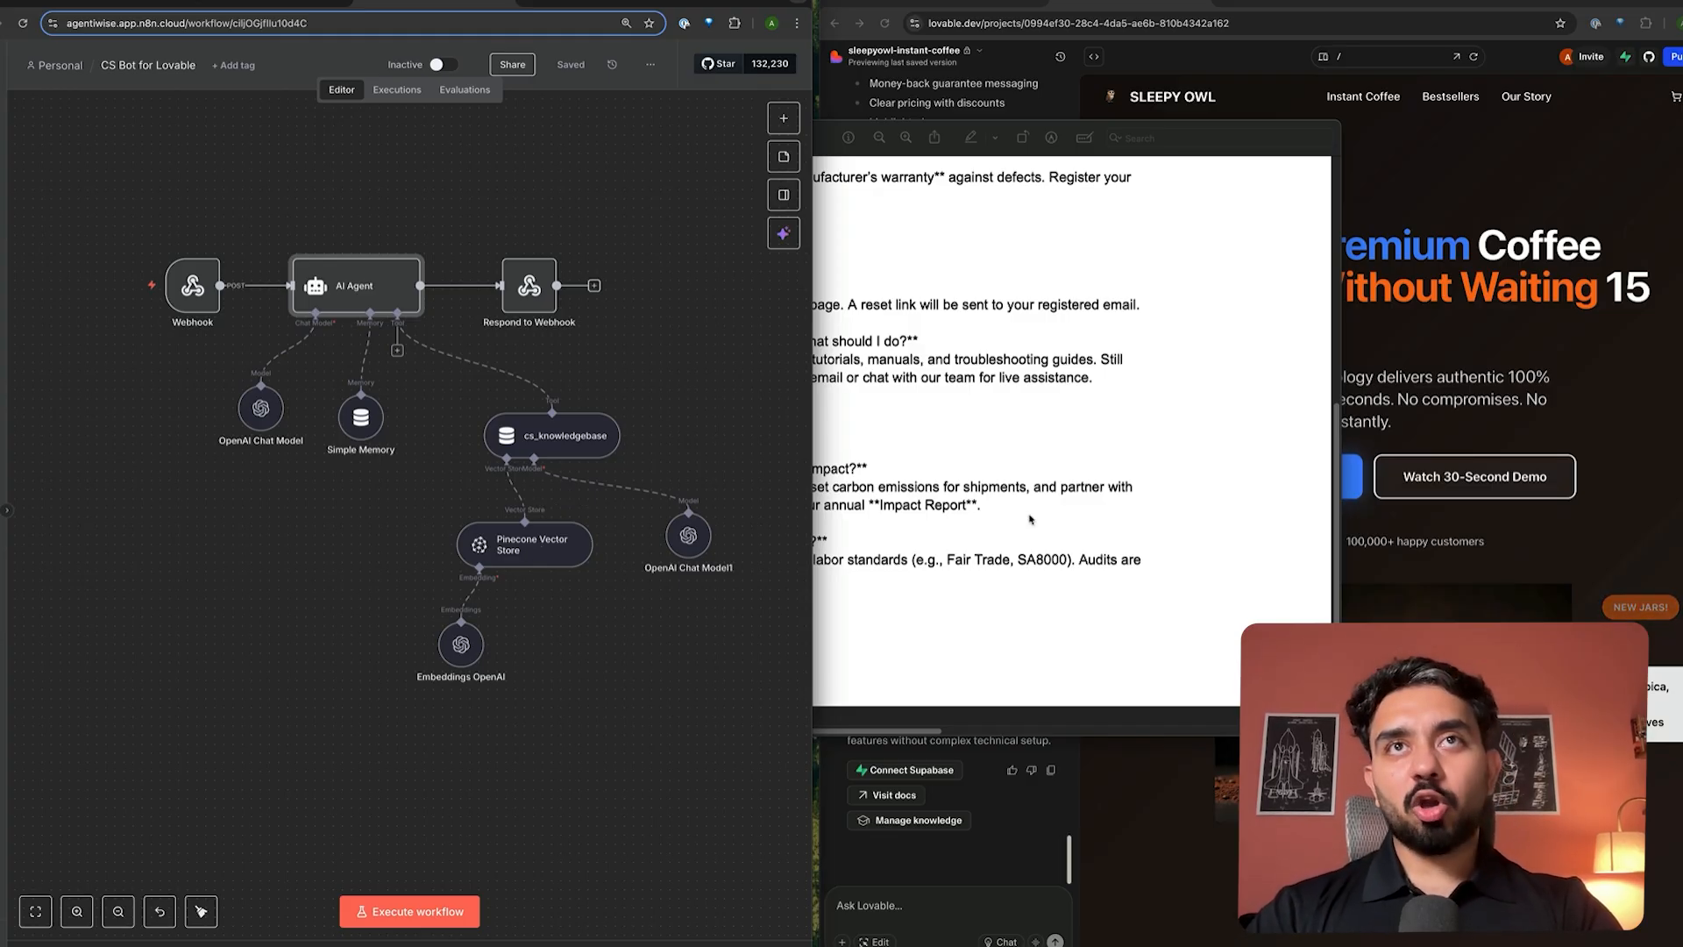
# - Inspect the Pinecone Vector Store, OpenAI Chat Model and Simple Memory node settings without changing them
pyautogui.doubleClick(539, 554)
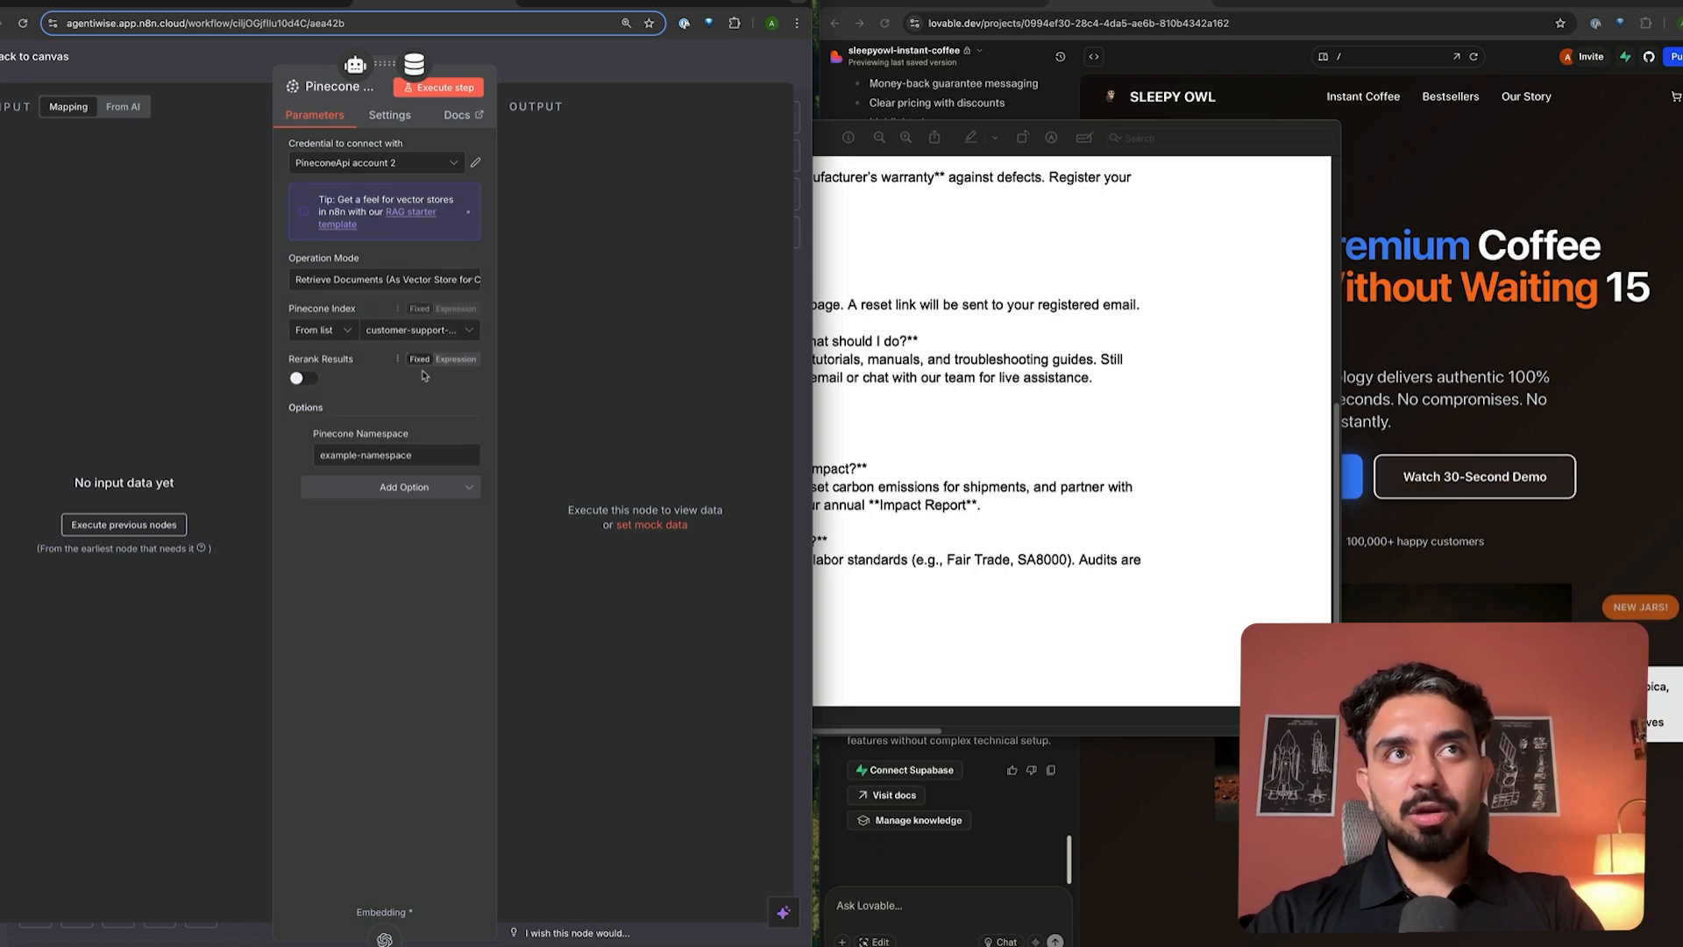
pyautogui.click(613, 64)
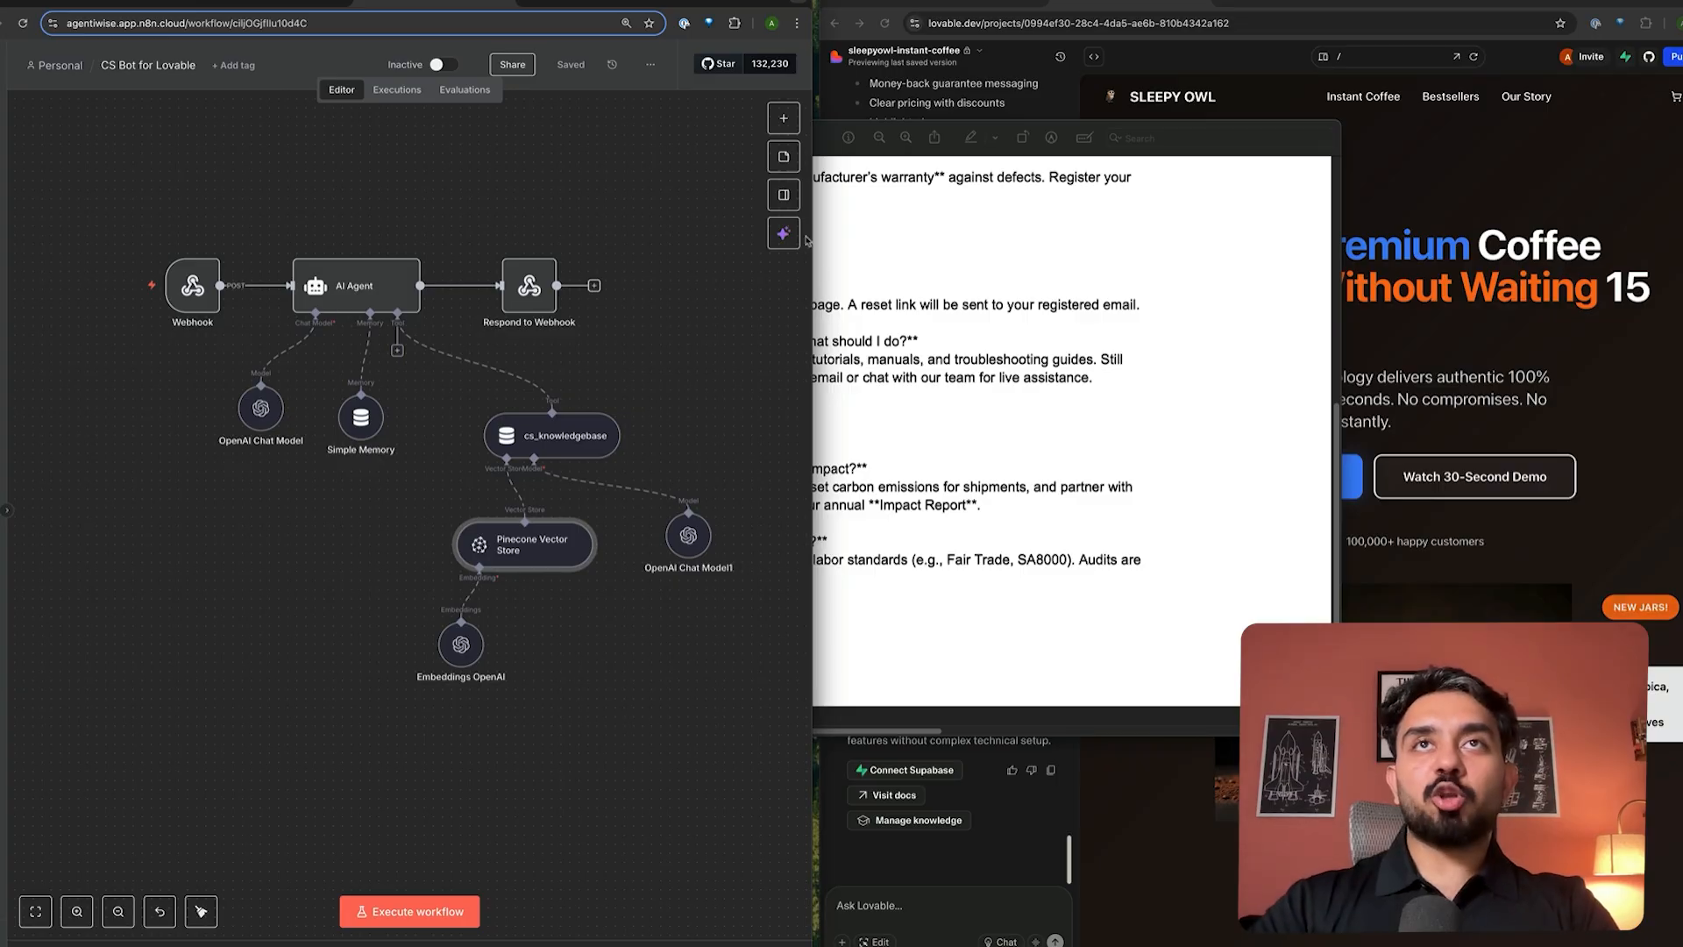
pyautogui.click(1057, 435)
pyautogui.click(92, 517)
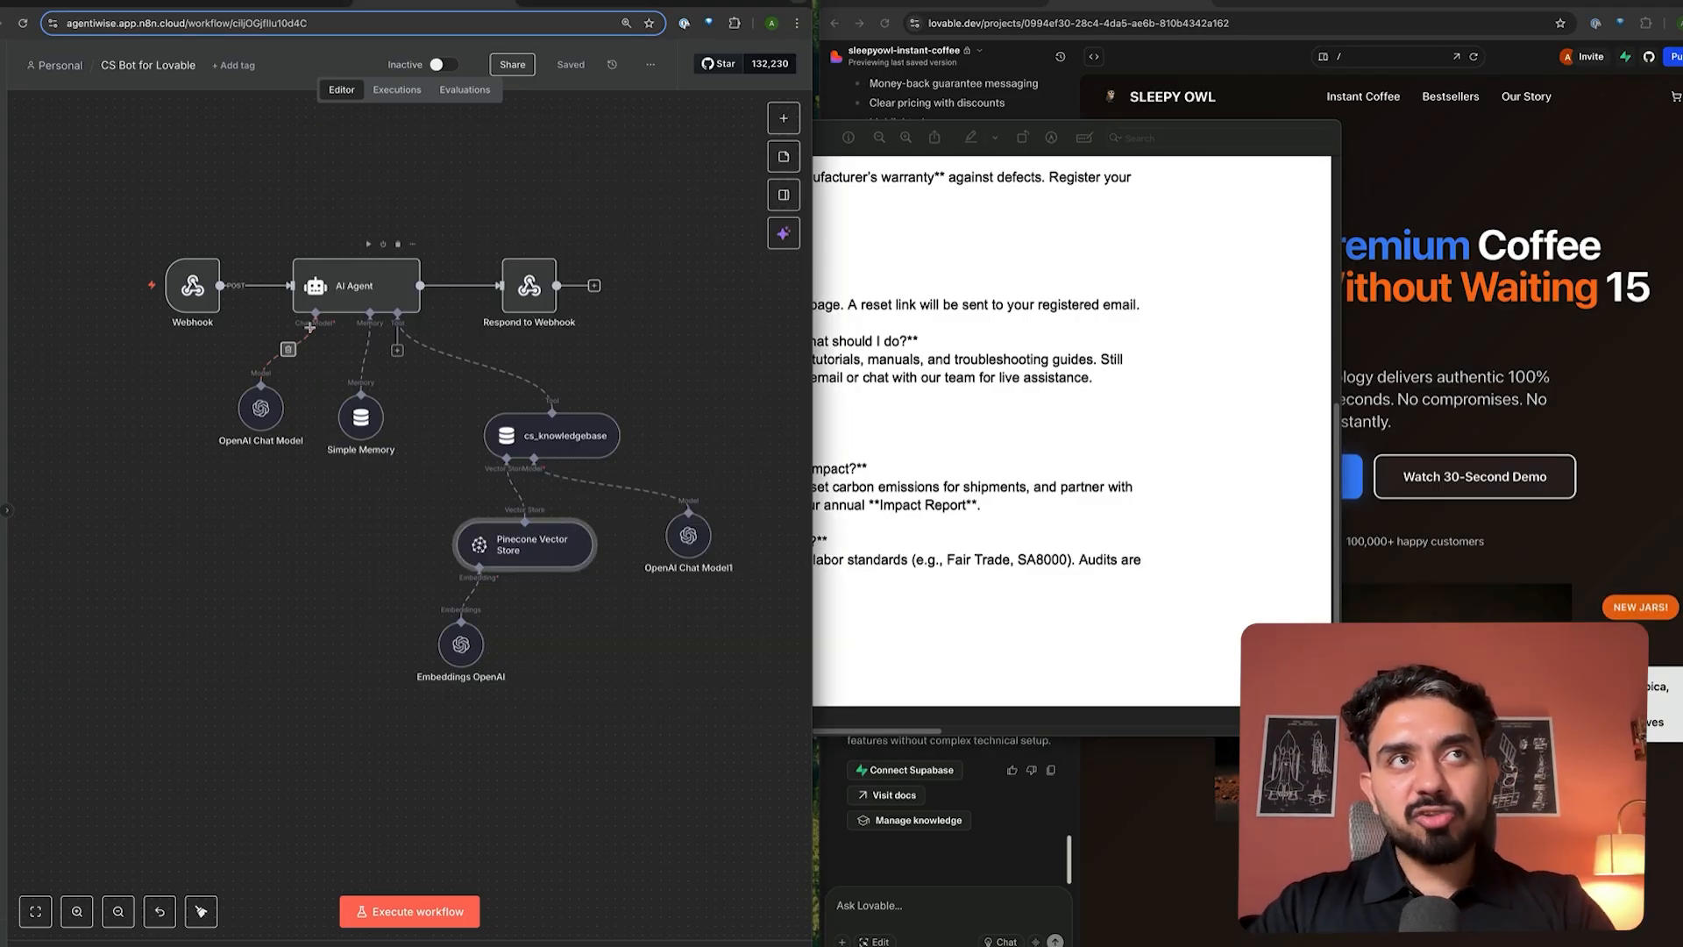
pyautogui.doubleClick(257, 412)
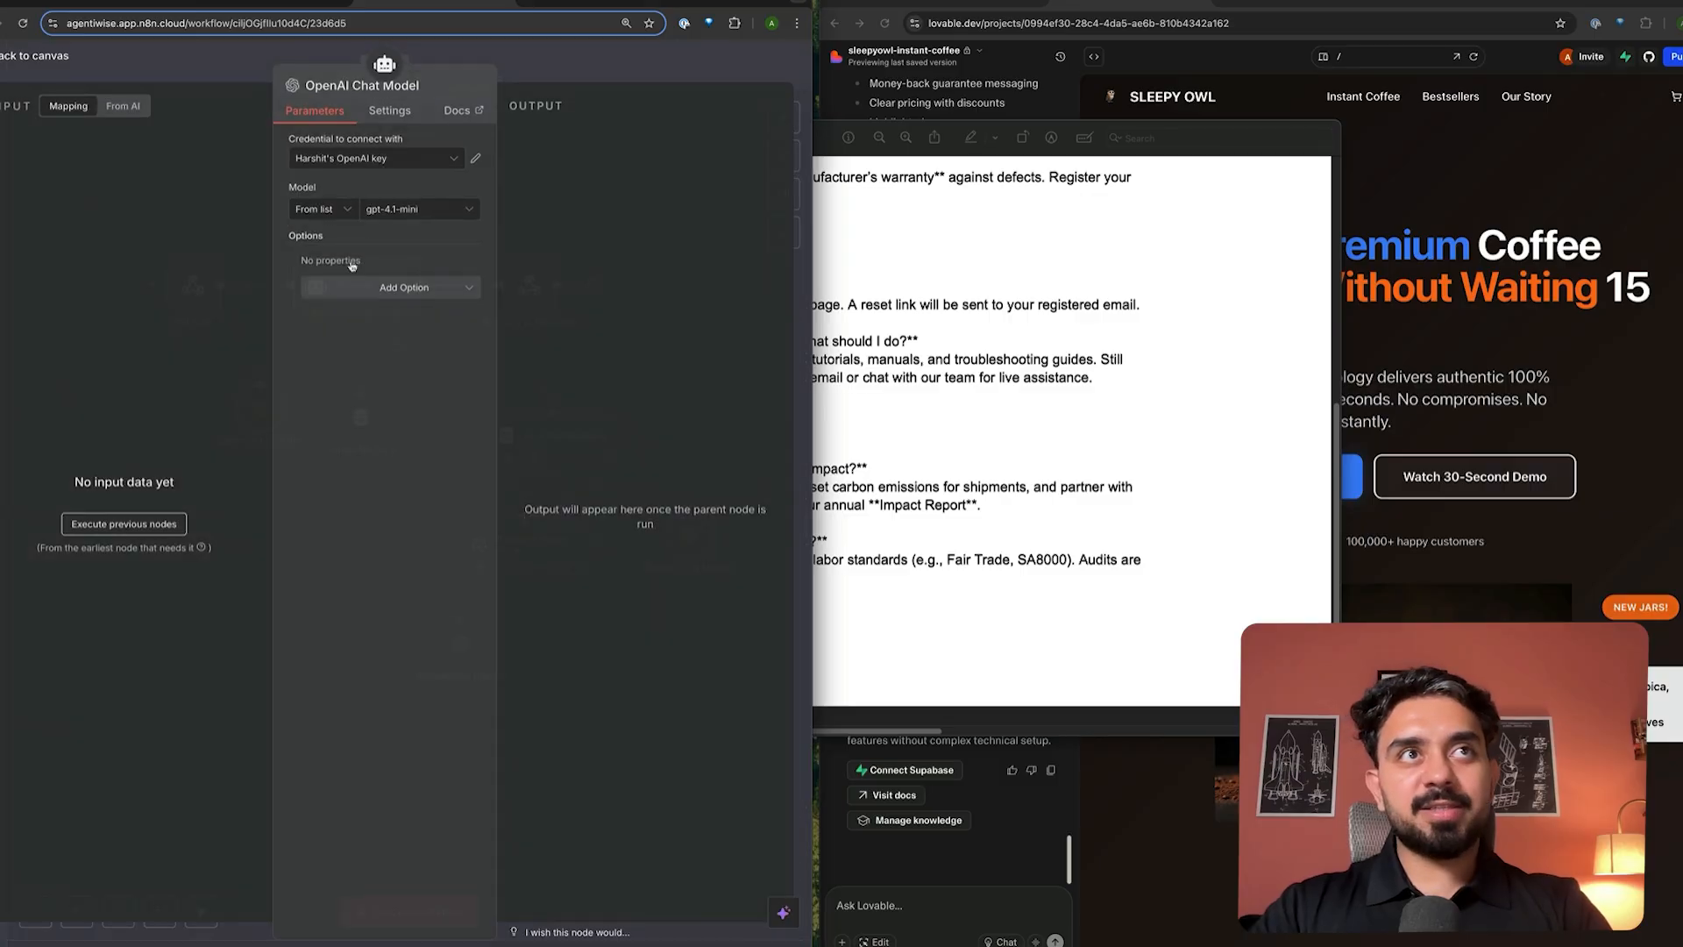
pyautogui.click(614, 51)
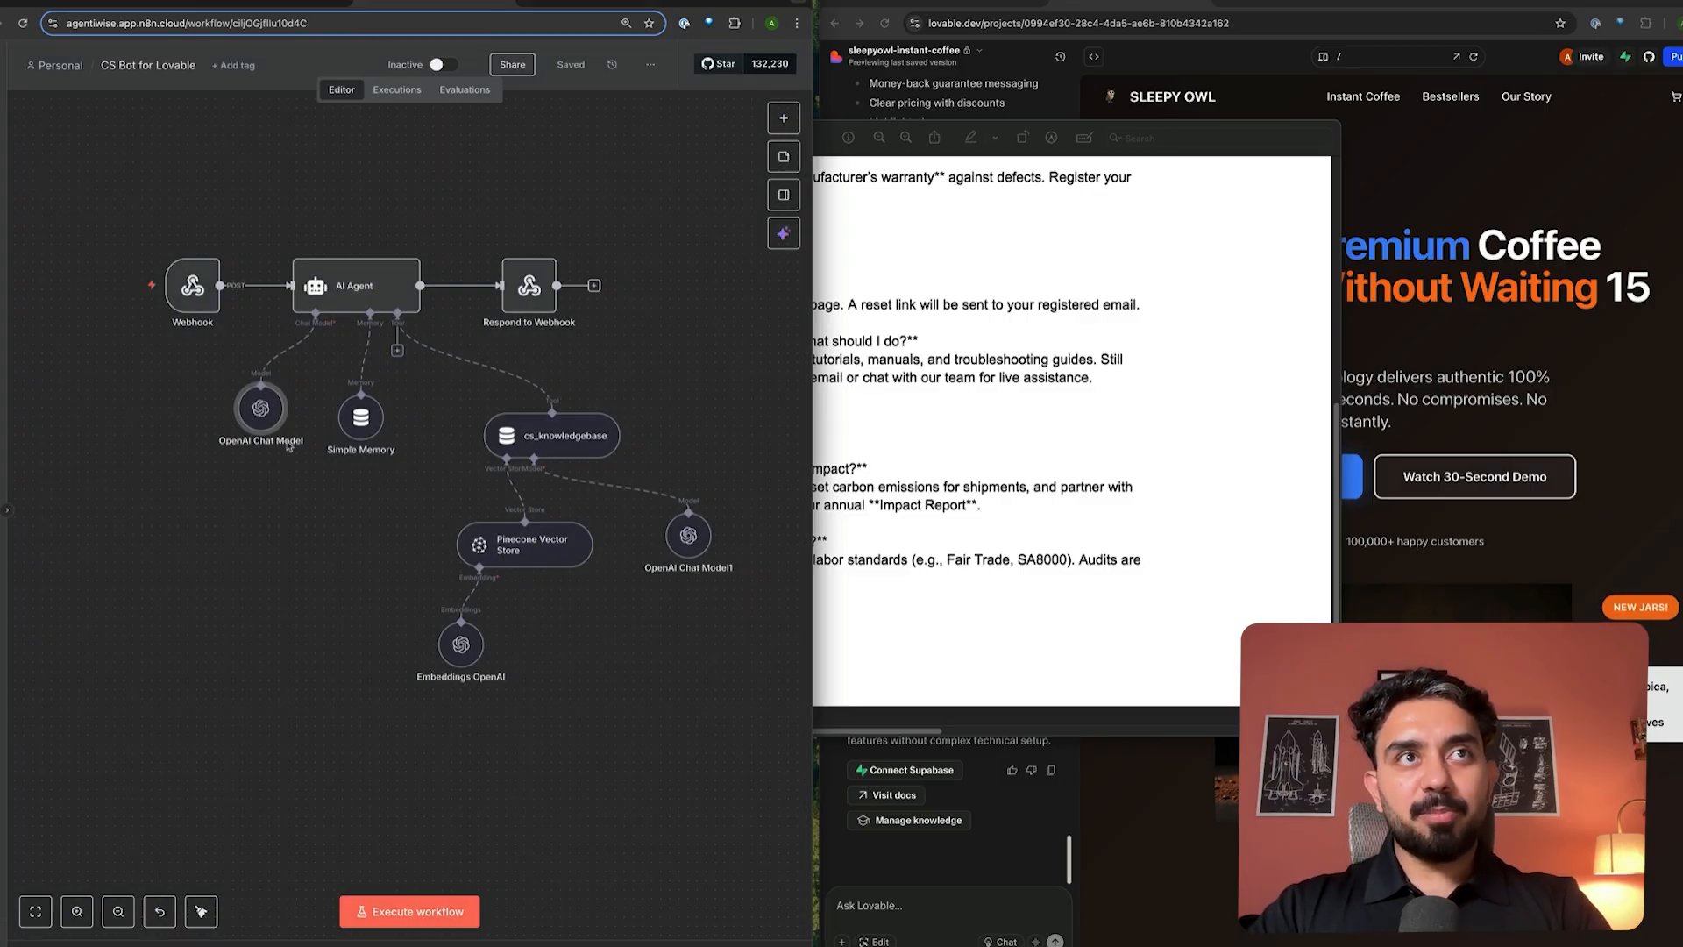
pyautogui.doubleClick(356, 425)
pyautogui.click(615, 68)
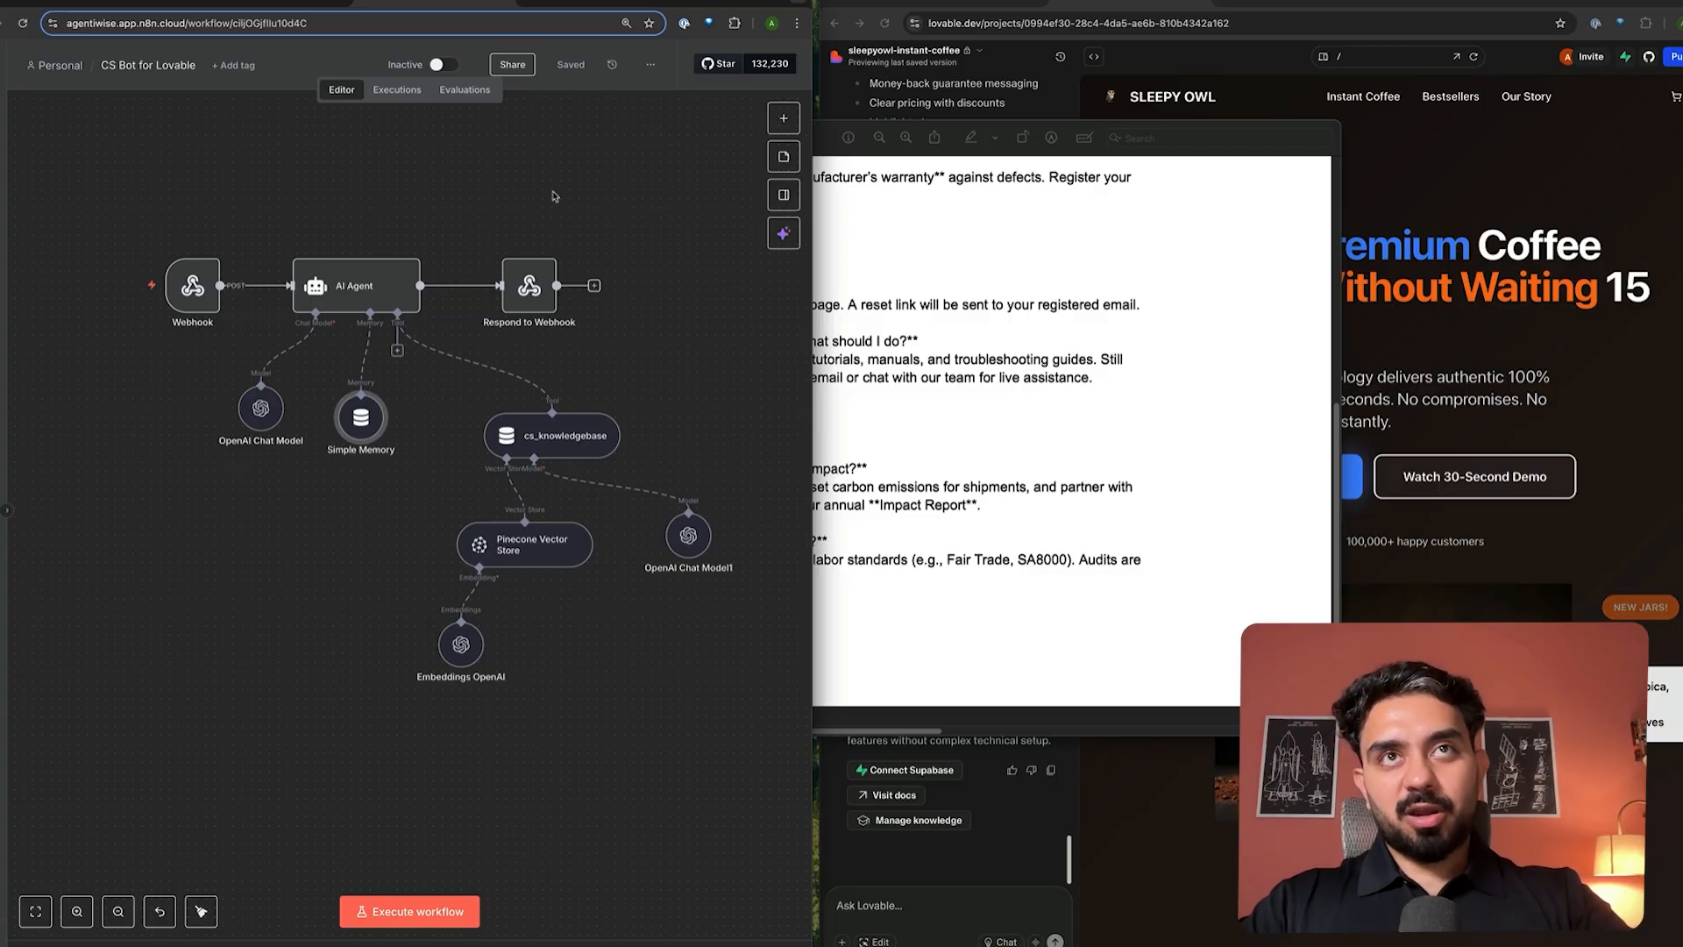
pyautogui.click(1401, 333)
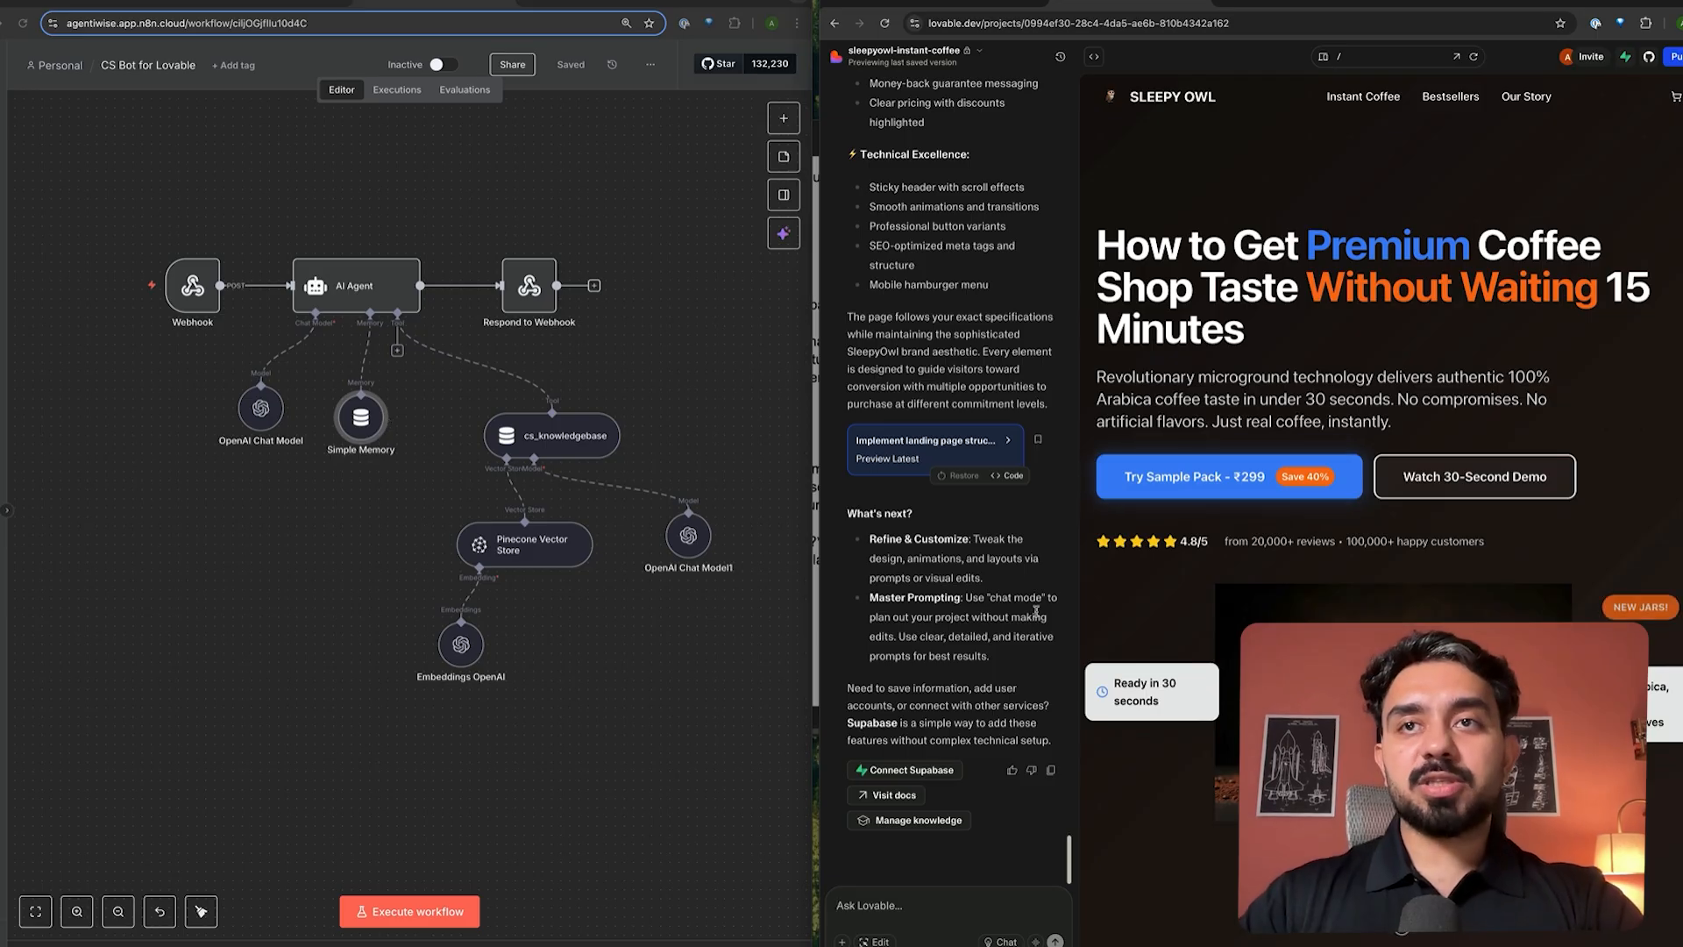
# - Ask Lovable for a support bot called Kelly as a fixed bottom-right floating icon opening a themed chat
pyautogui.click(942, 897)
pyautogui.write('add a cu')
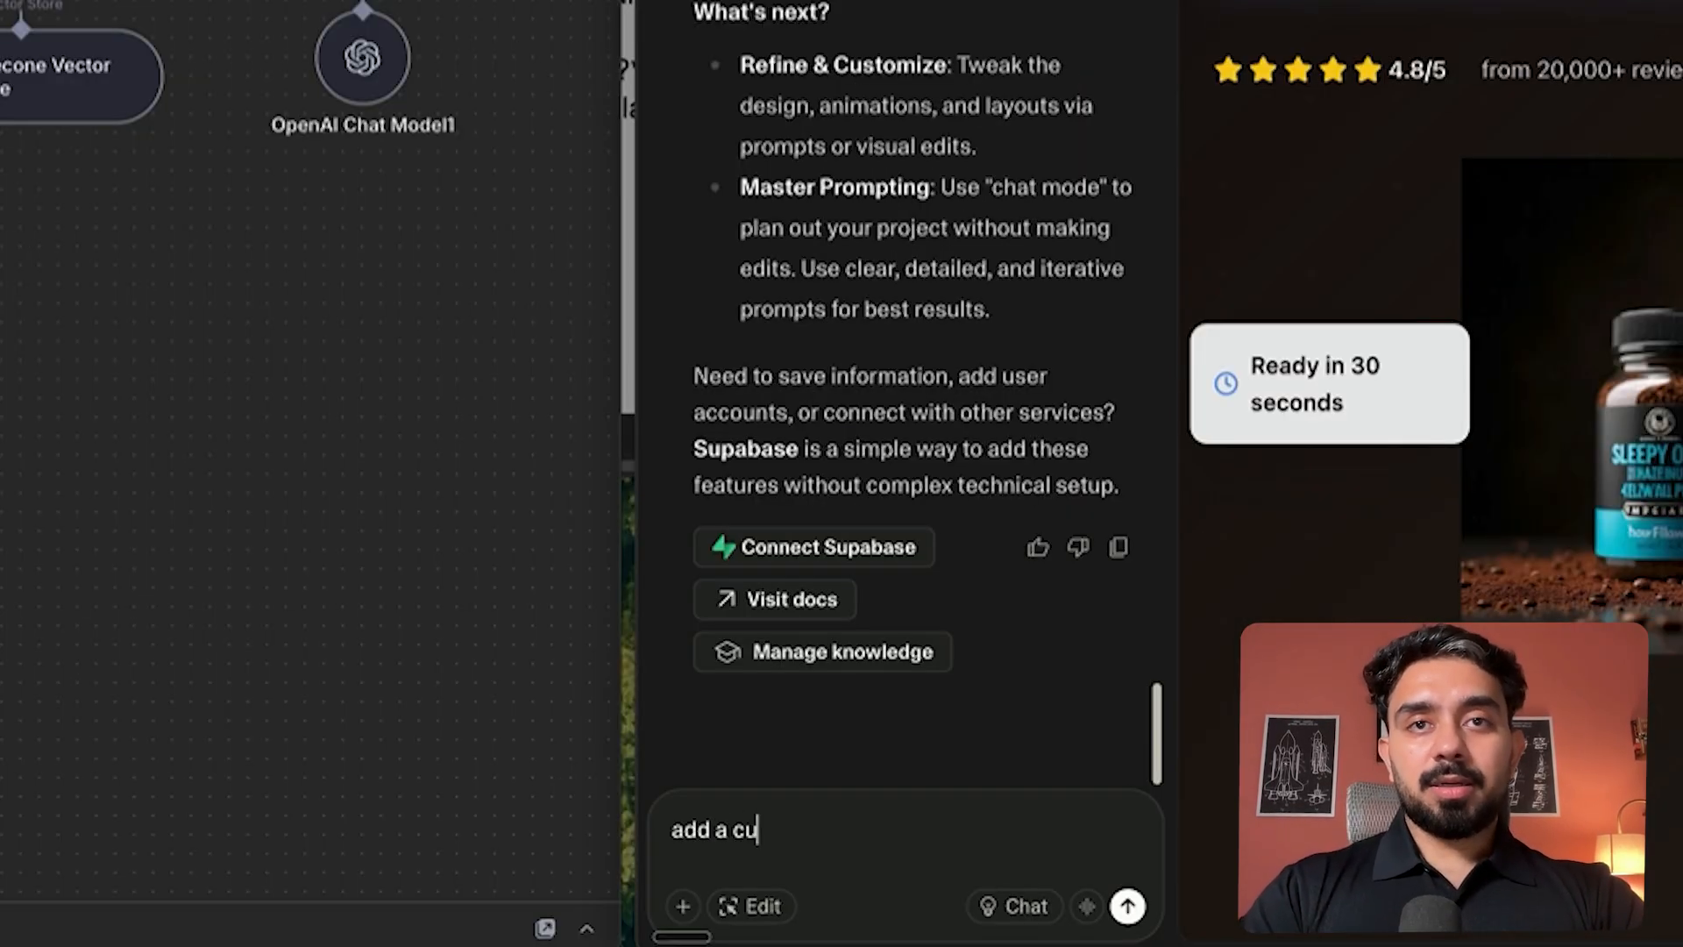
pyautogui.write('stomer support bot caledd')
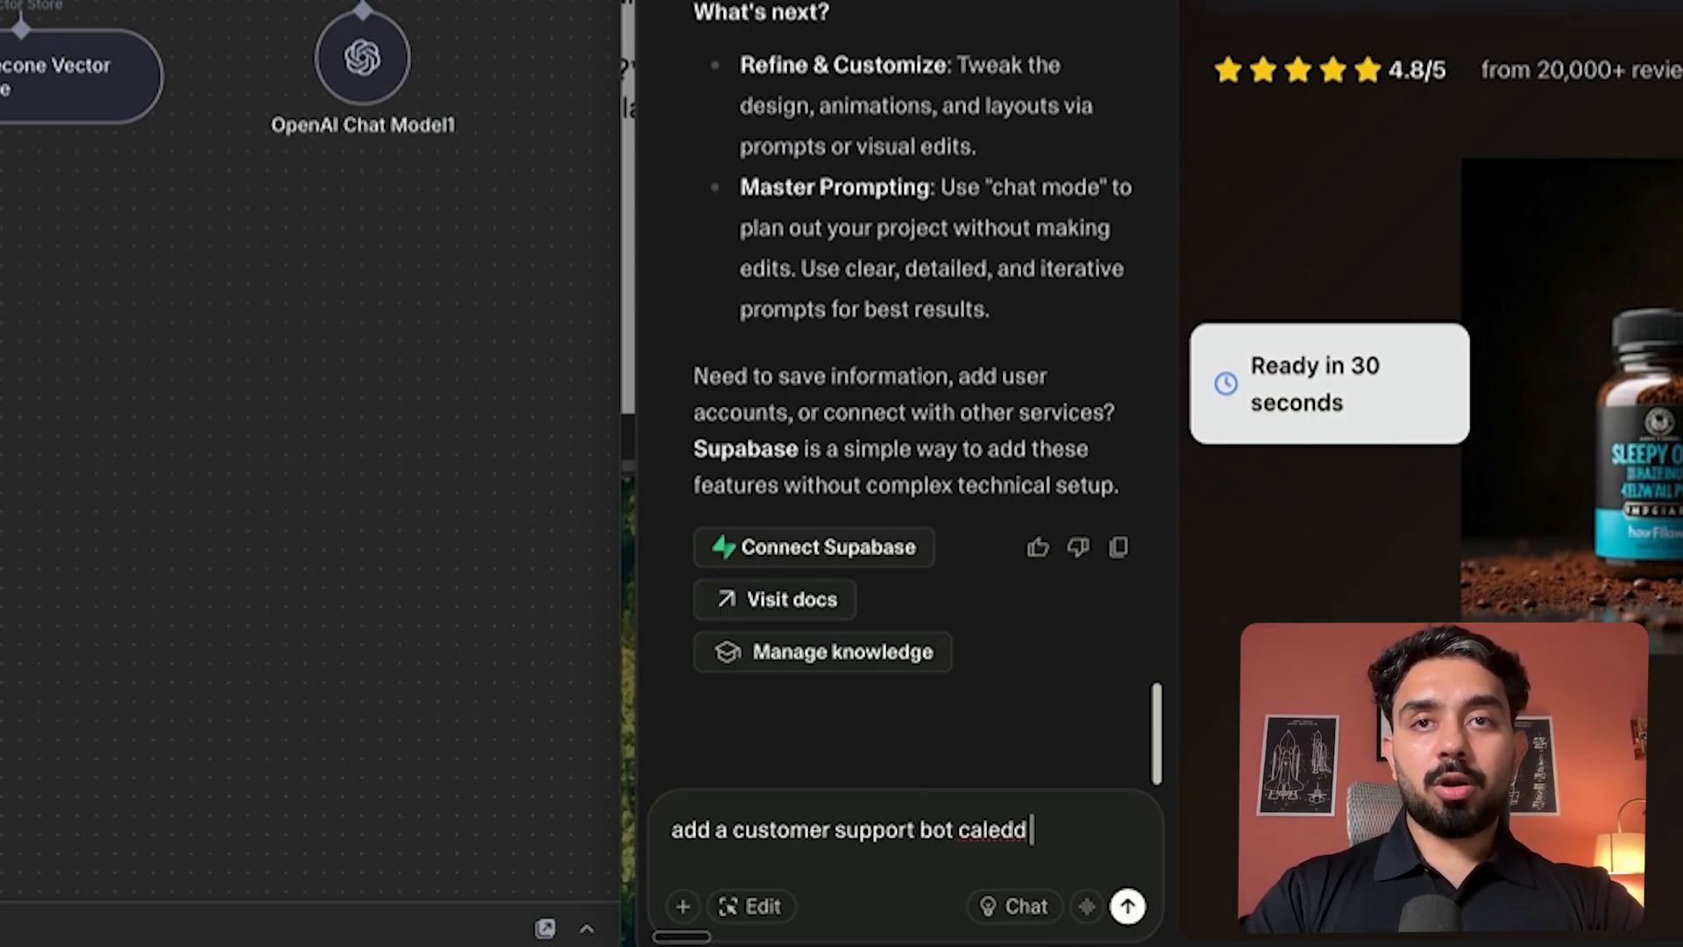
pyautogui.press('BackSpace')
pyautogui.press('BackSpace')
pyautogui.press('BackSpace')
pyautogui.write('led Kelly which')
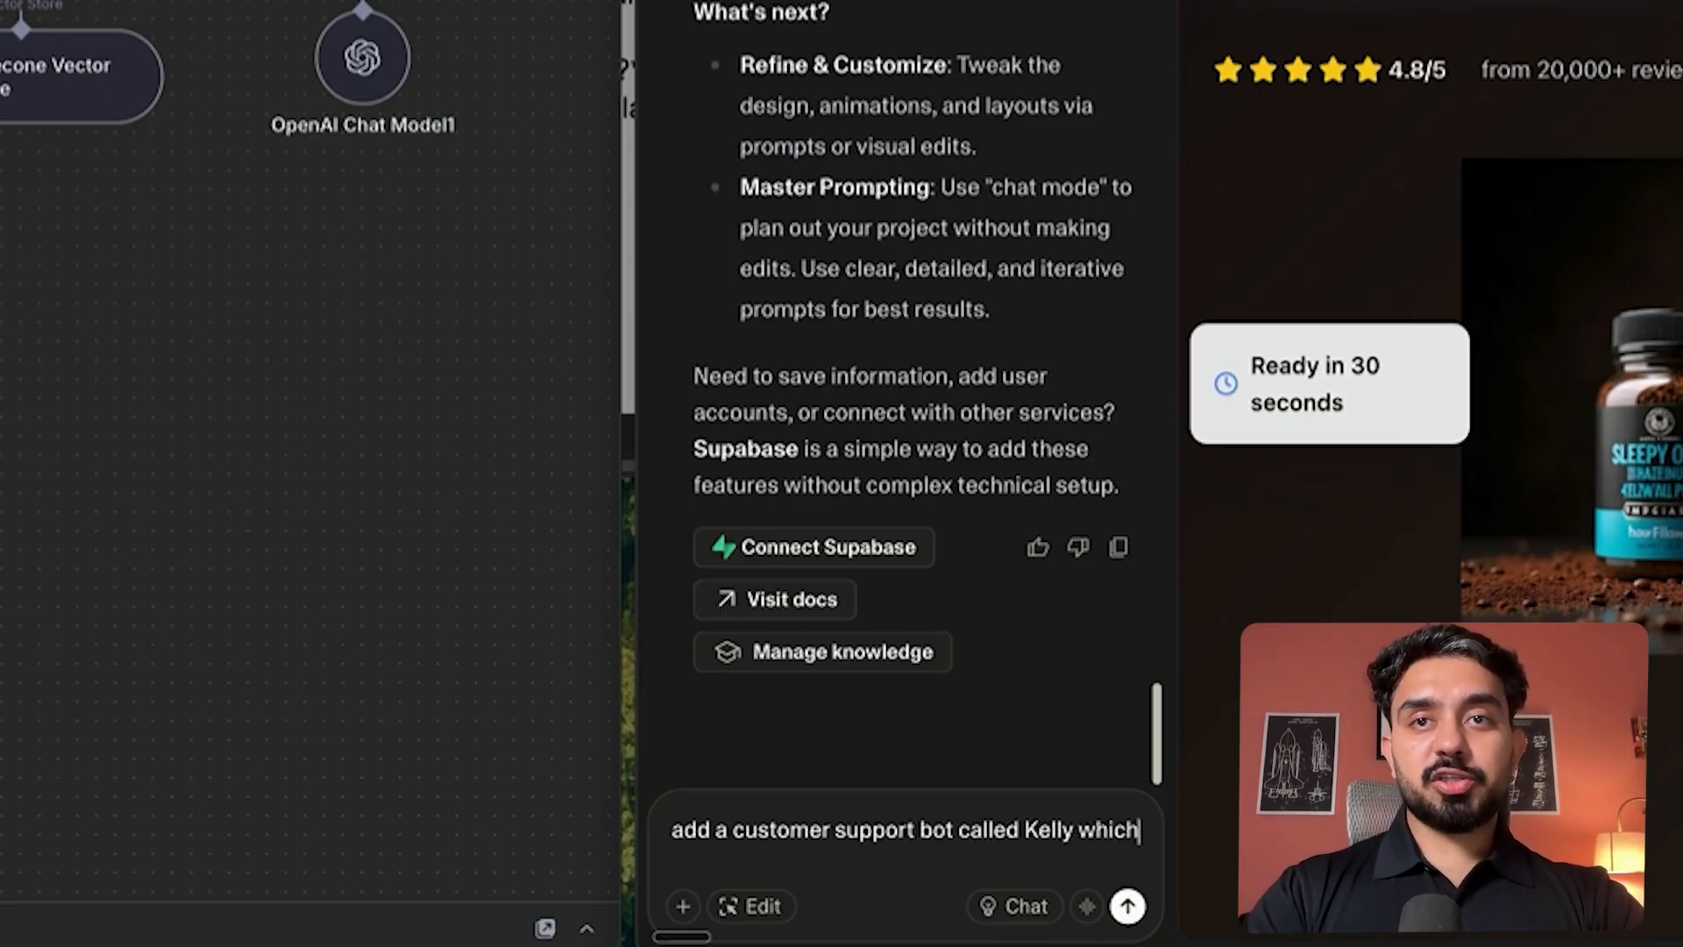
pyautogui.write(' should be an ove')
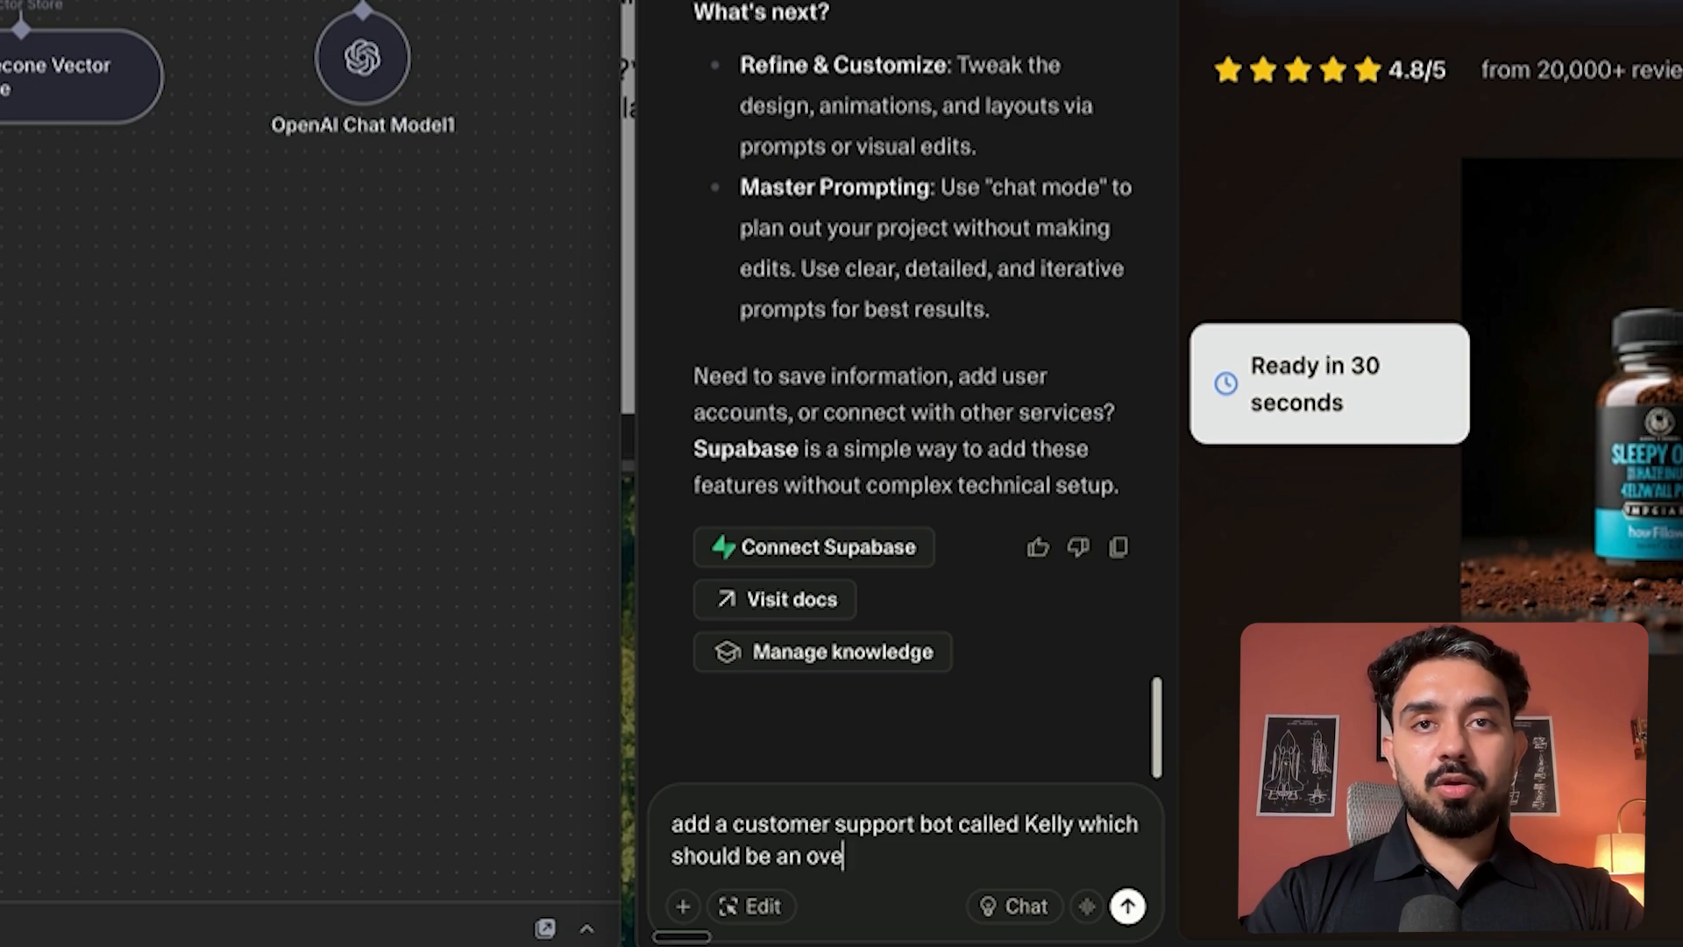
pyautogui.press('BackSpace')
pyautogui.press('BackSpace')
pyautogui.press('BackSpace')
pyautogui.write('floating icon ')
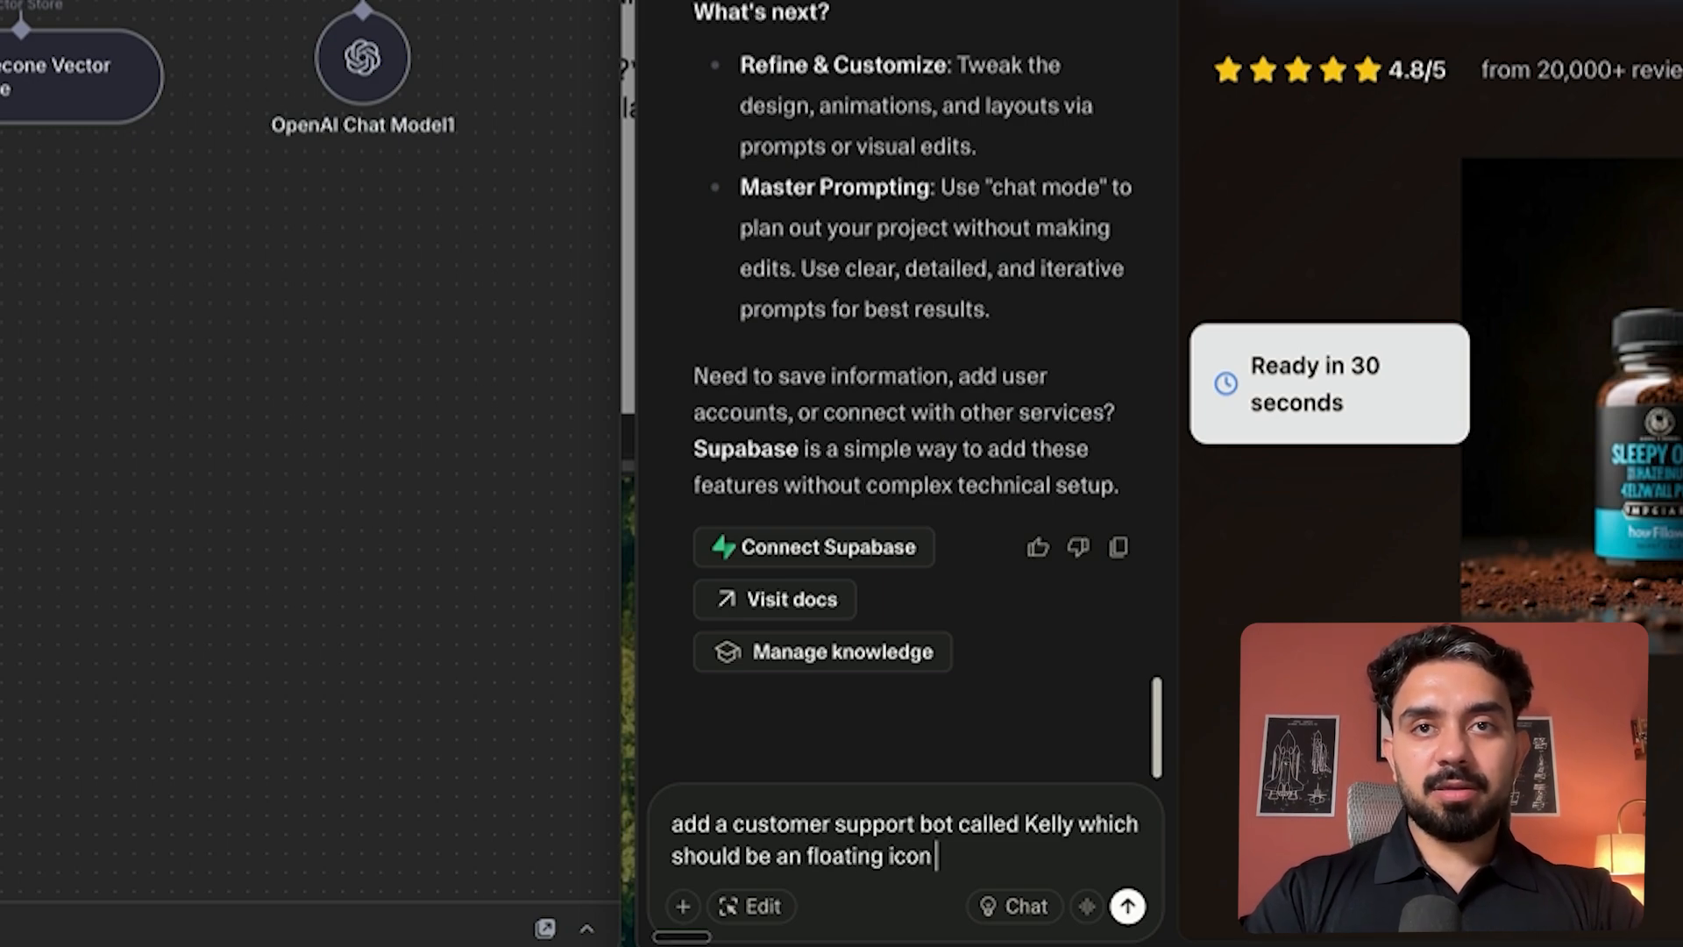
pyautogui.write('at the right b')
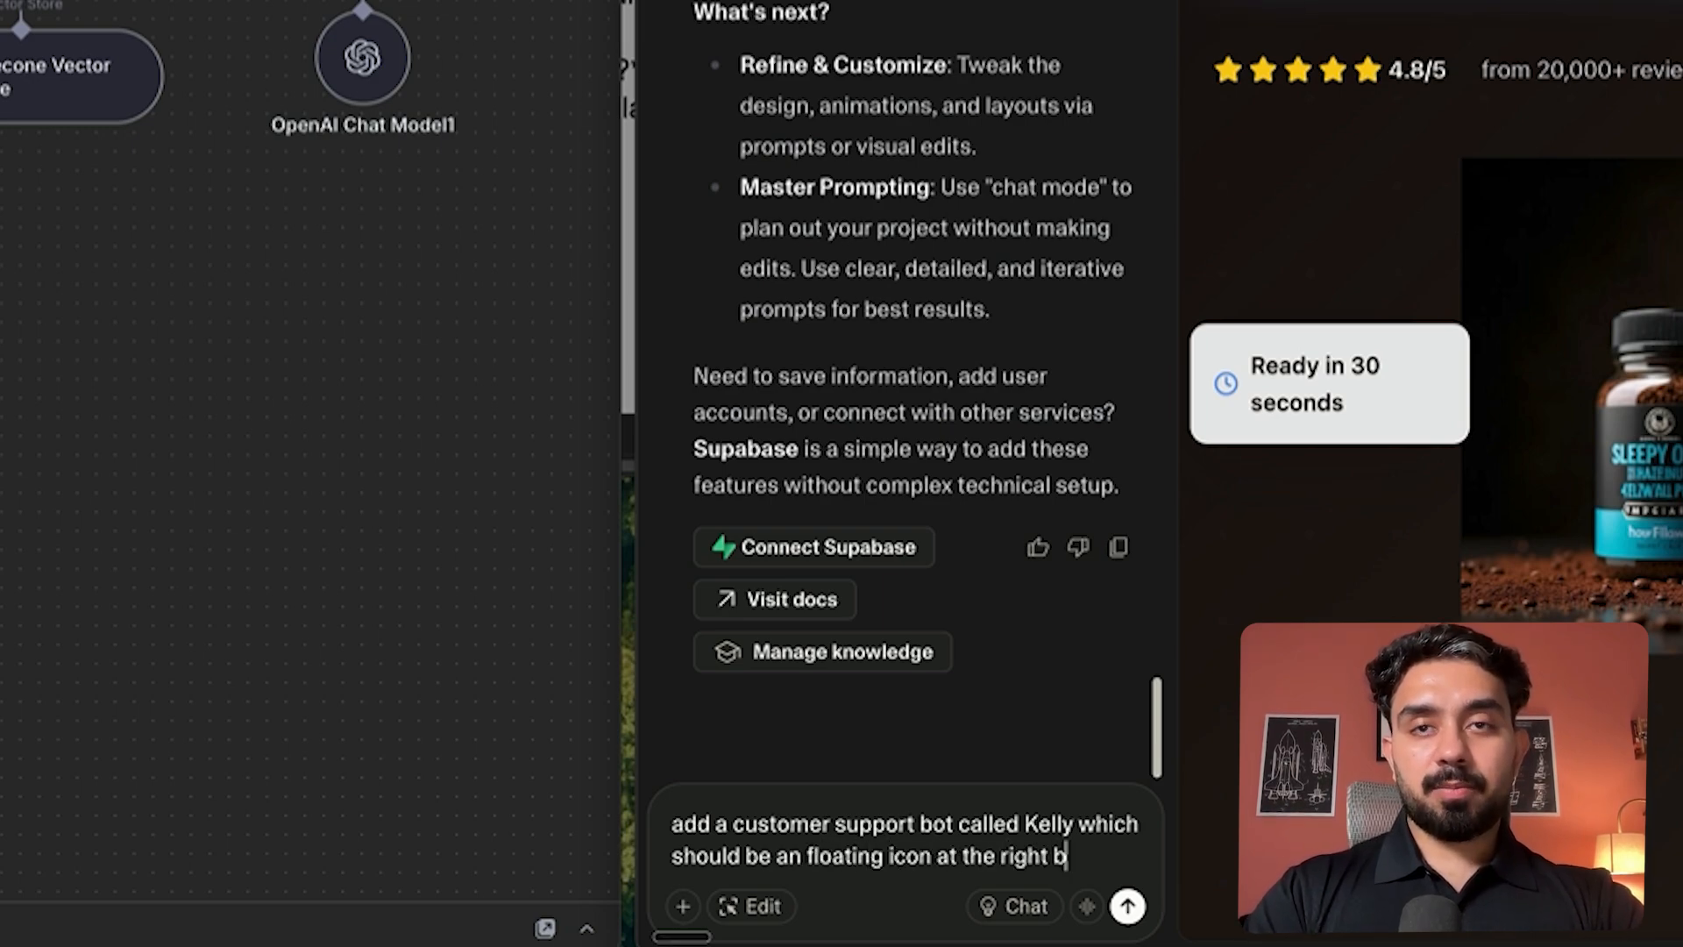
pyautogui.write('ottom corner fixed')
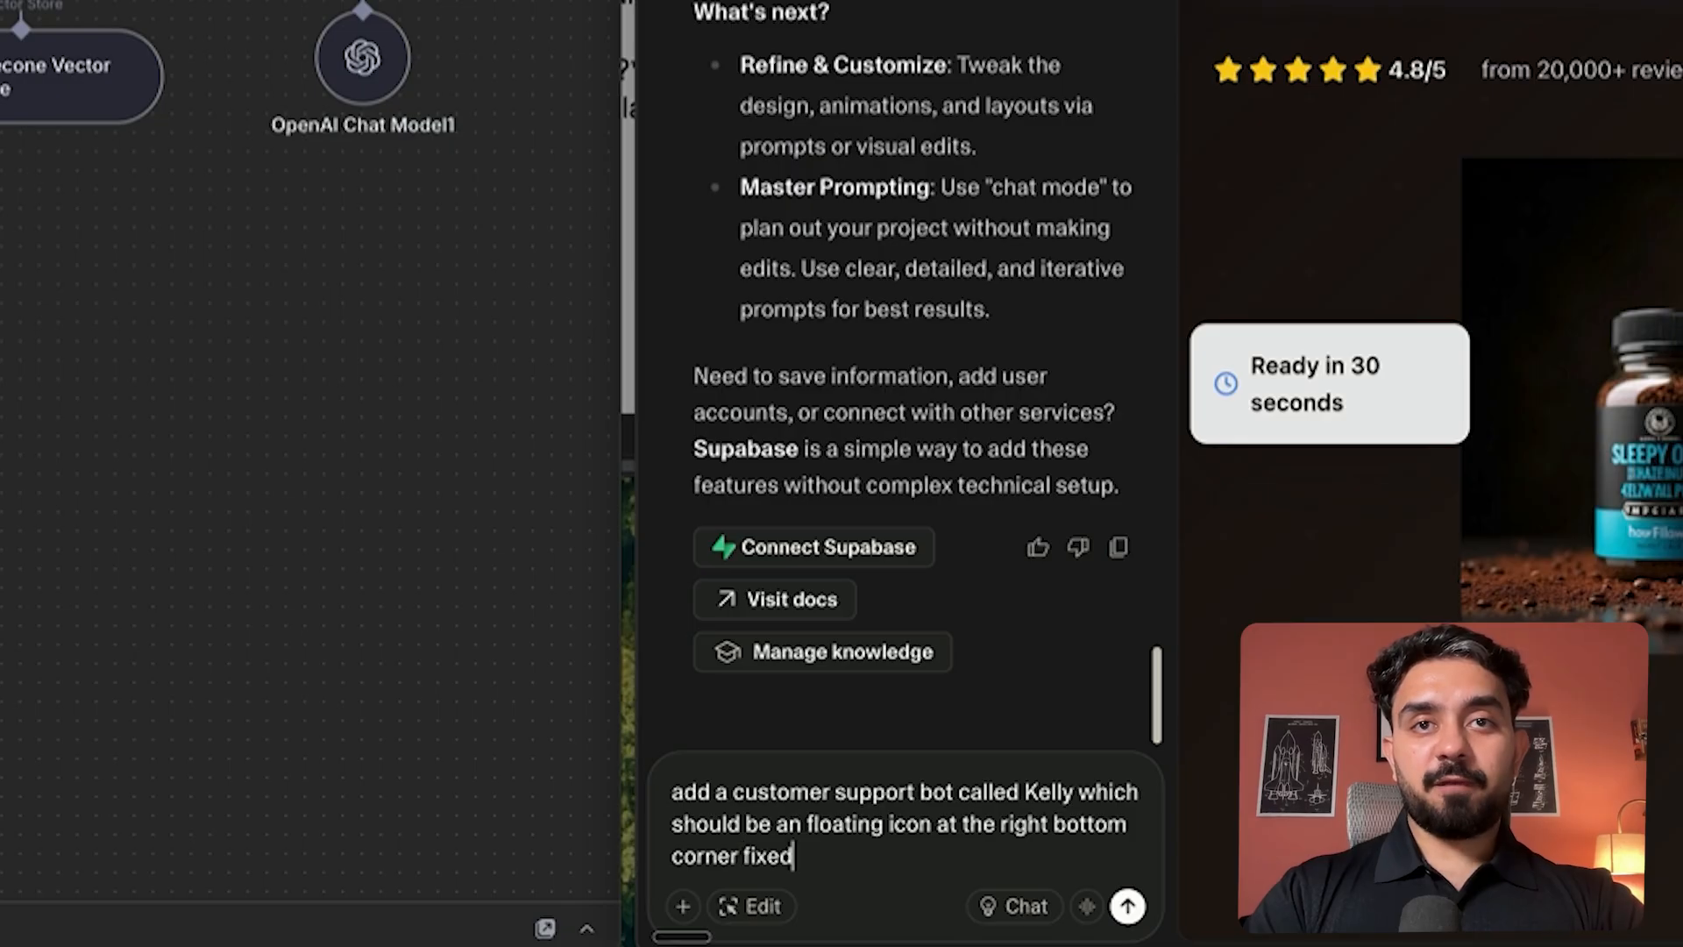
pyautogui.write(' to the page')
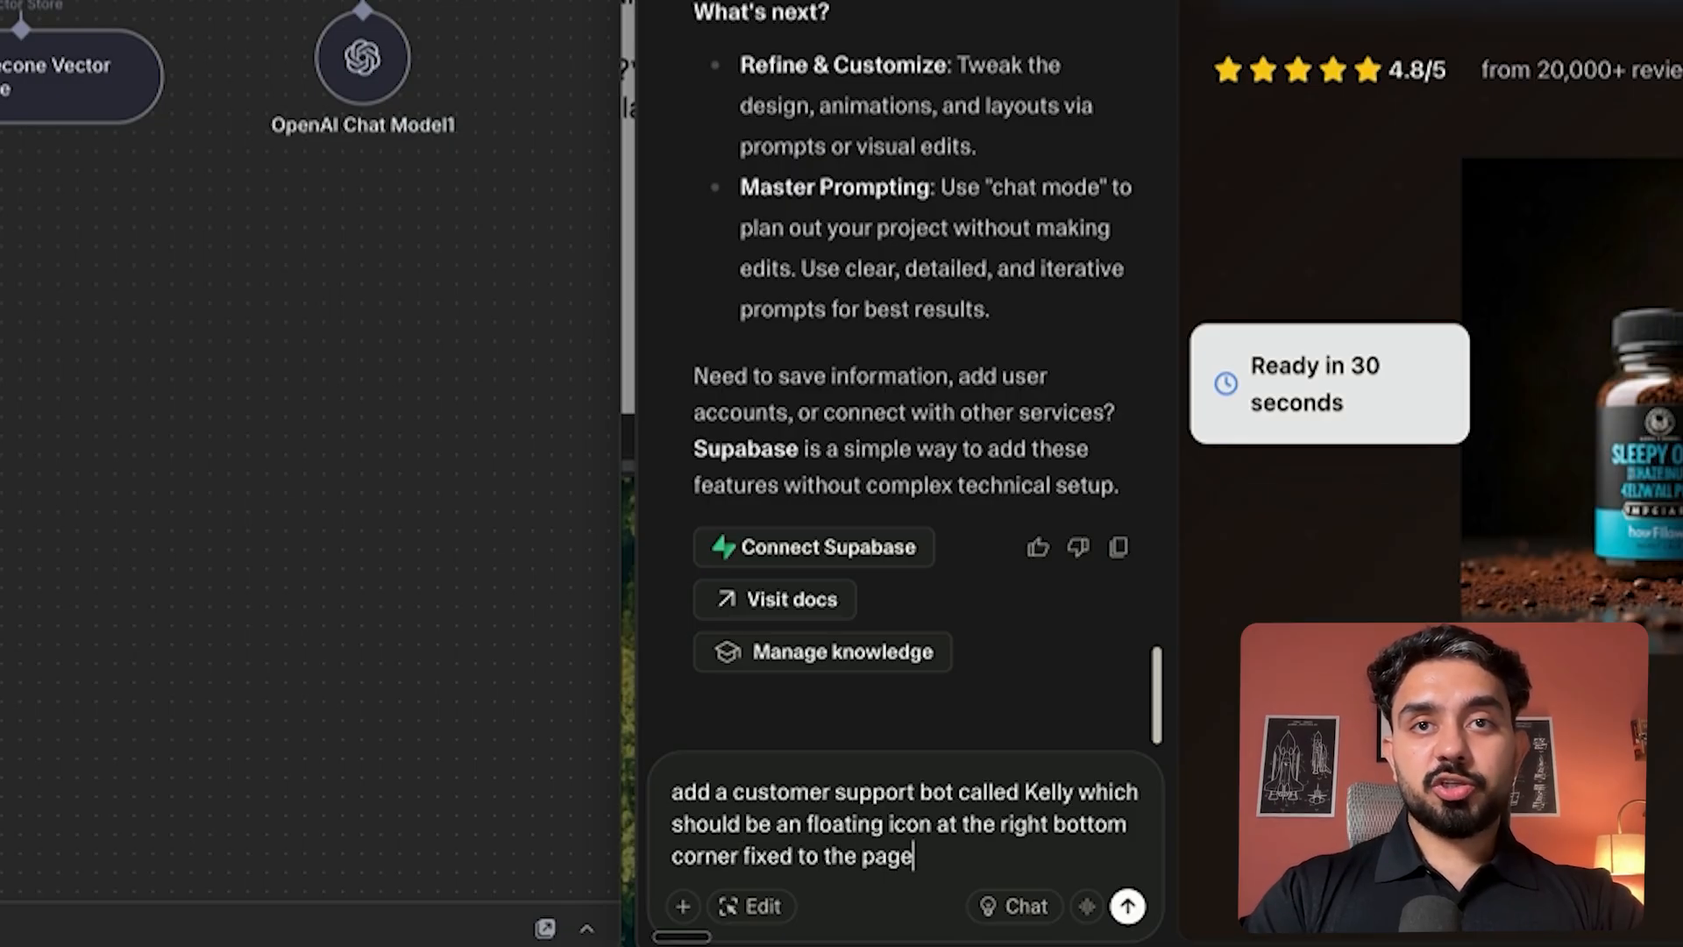
pyautogui.write('. users shou')
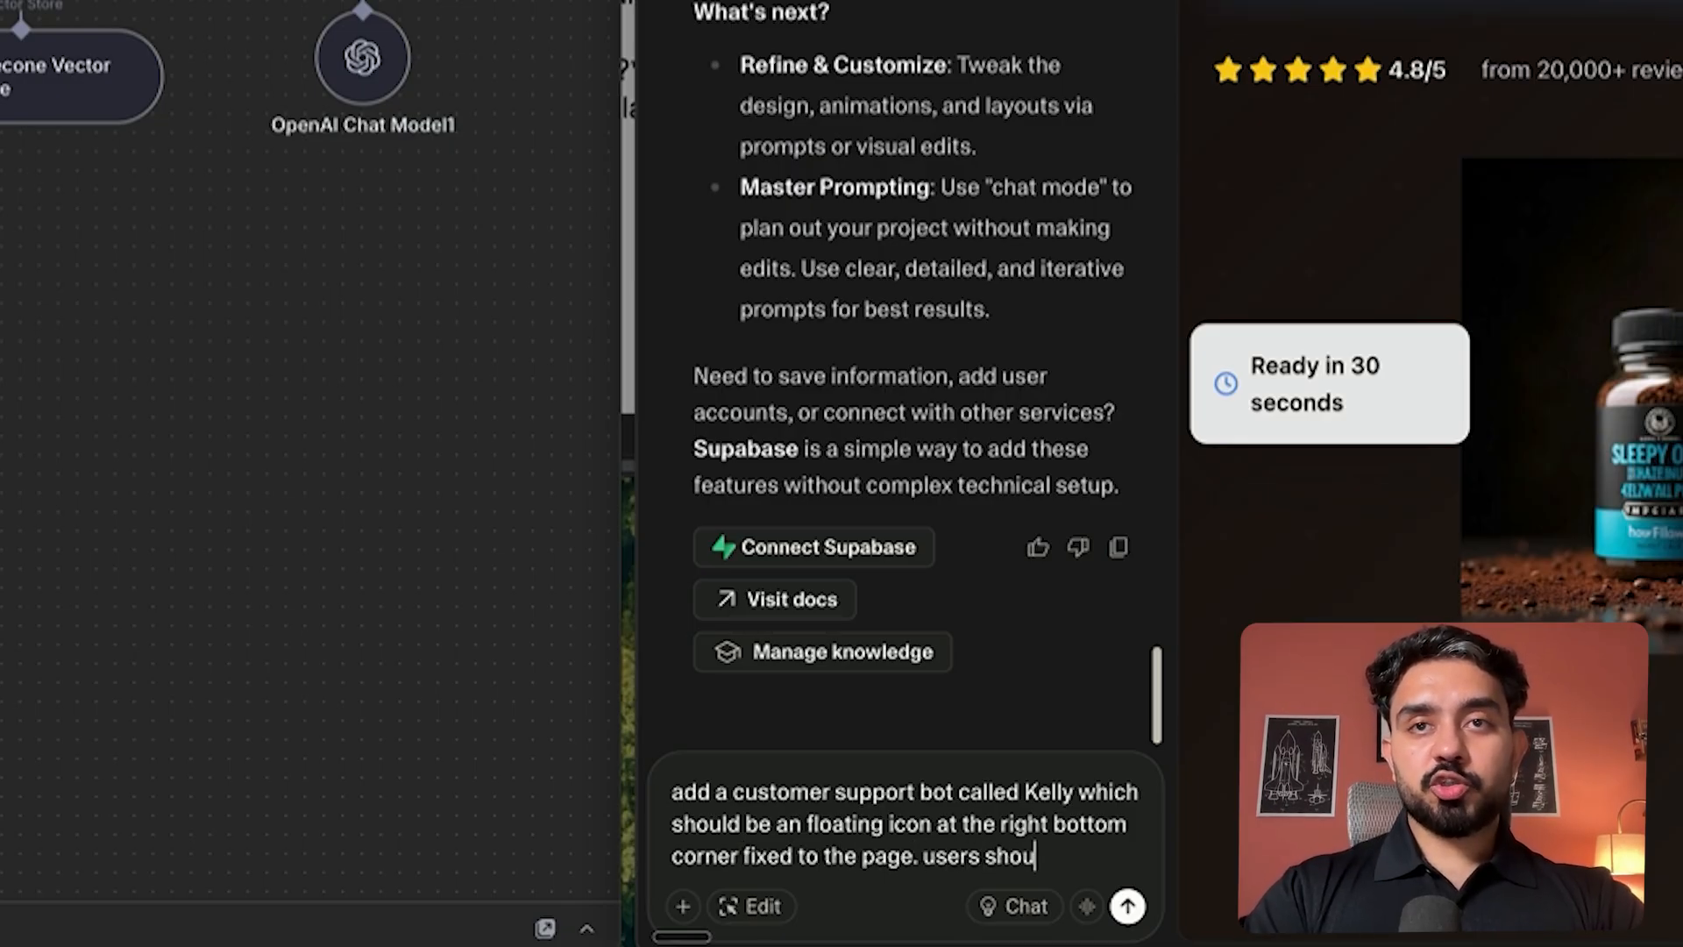
pyautogui.write('ld be able to cl')
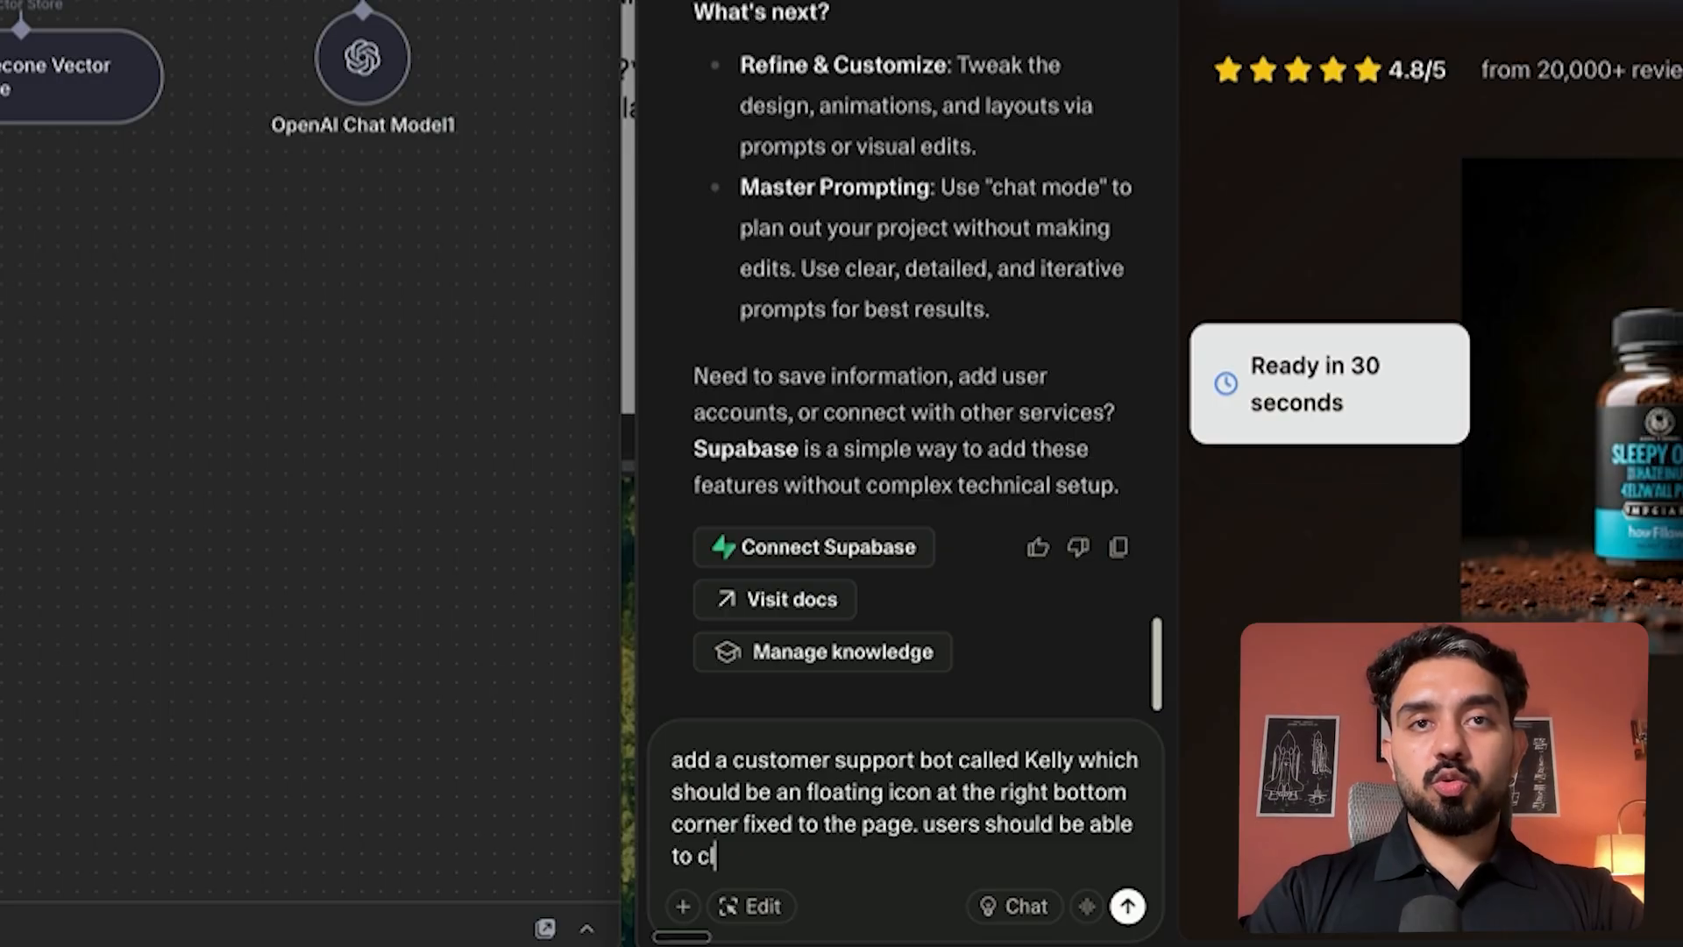
pyautogui.write('ick on the')
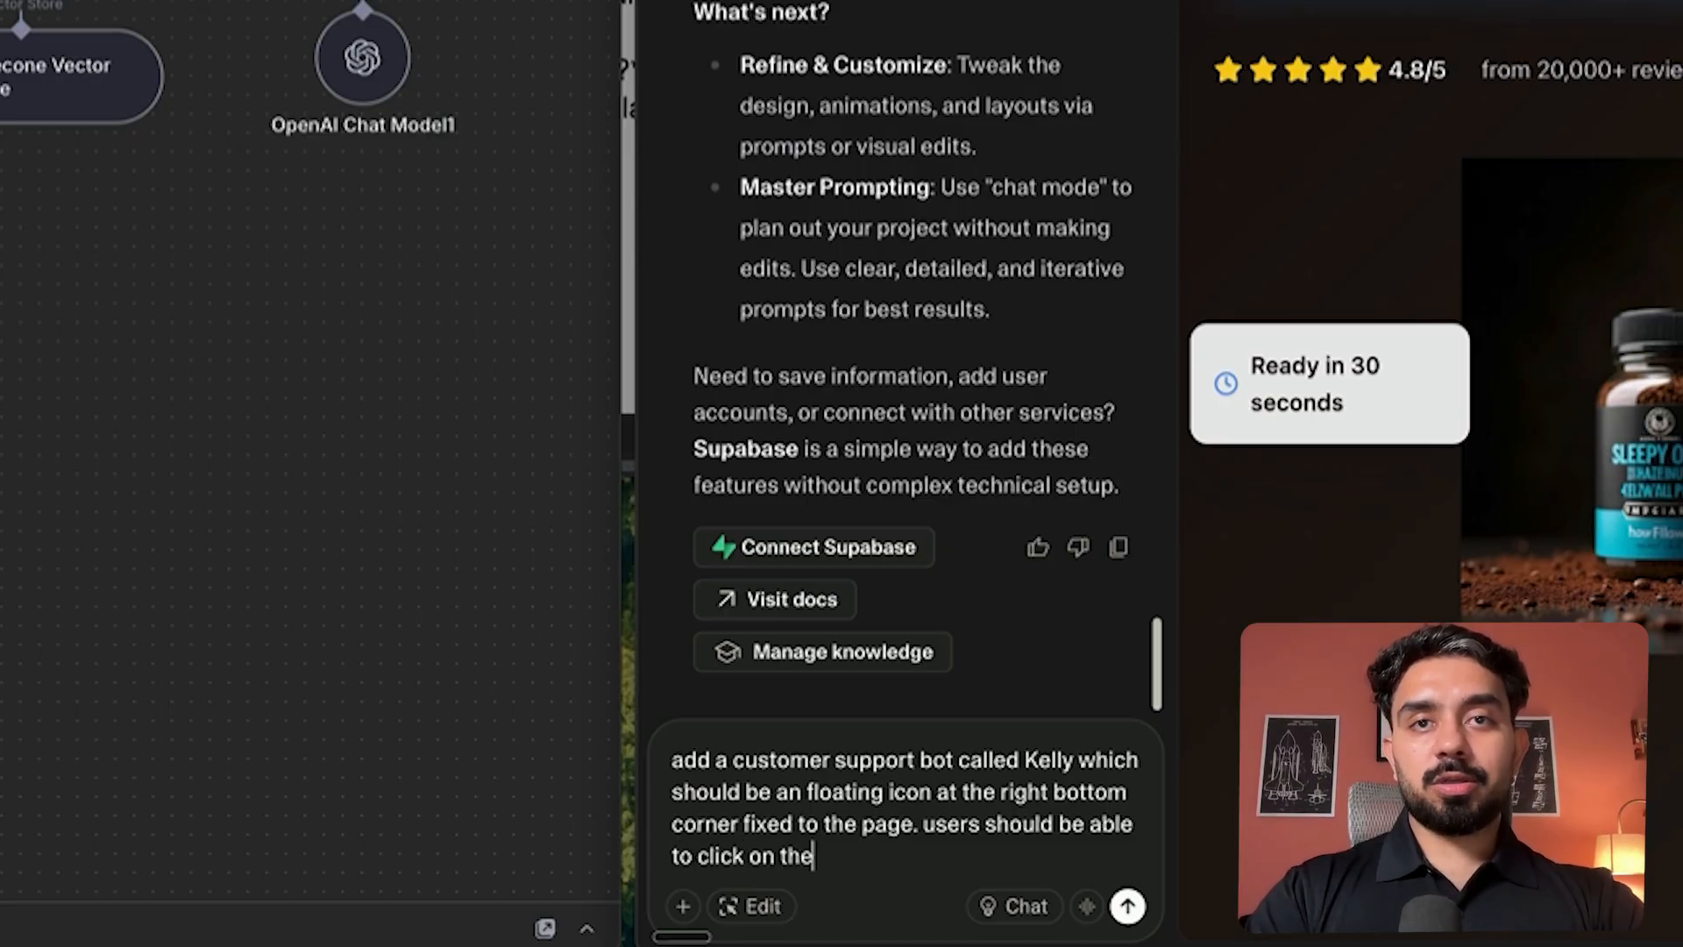
pyautogui.press('BackSpace')
pyautogui.write('is bot')
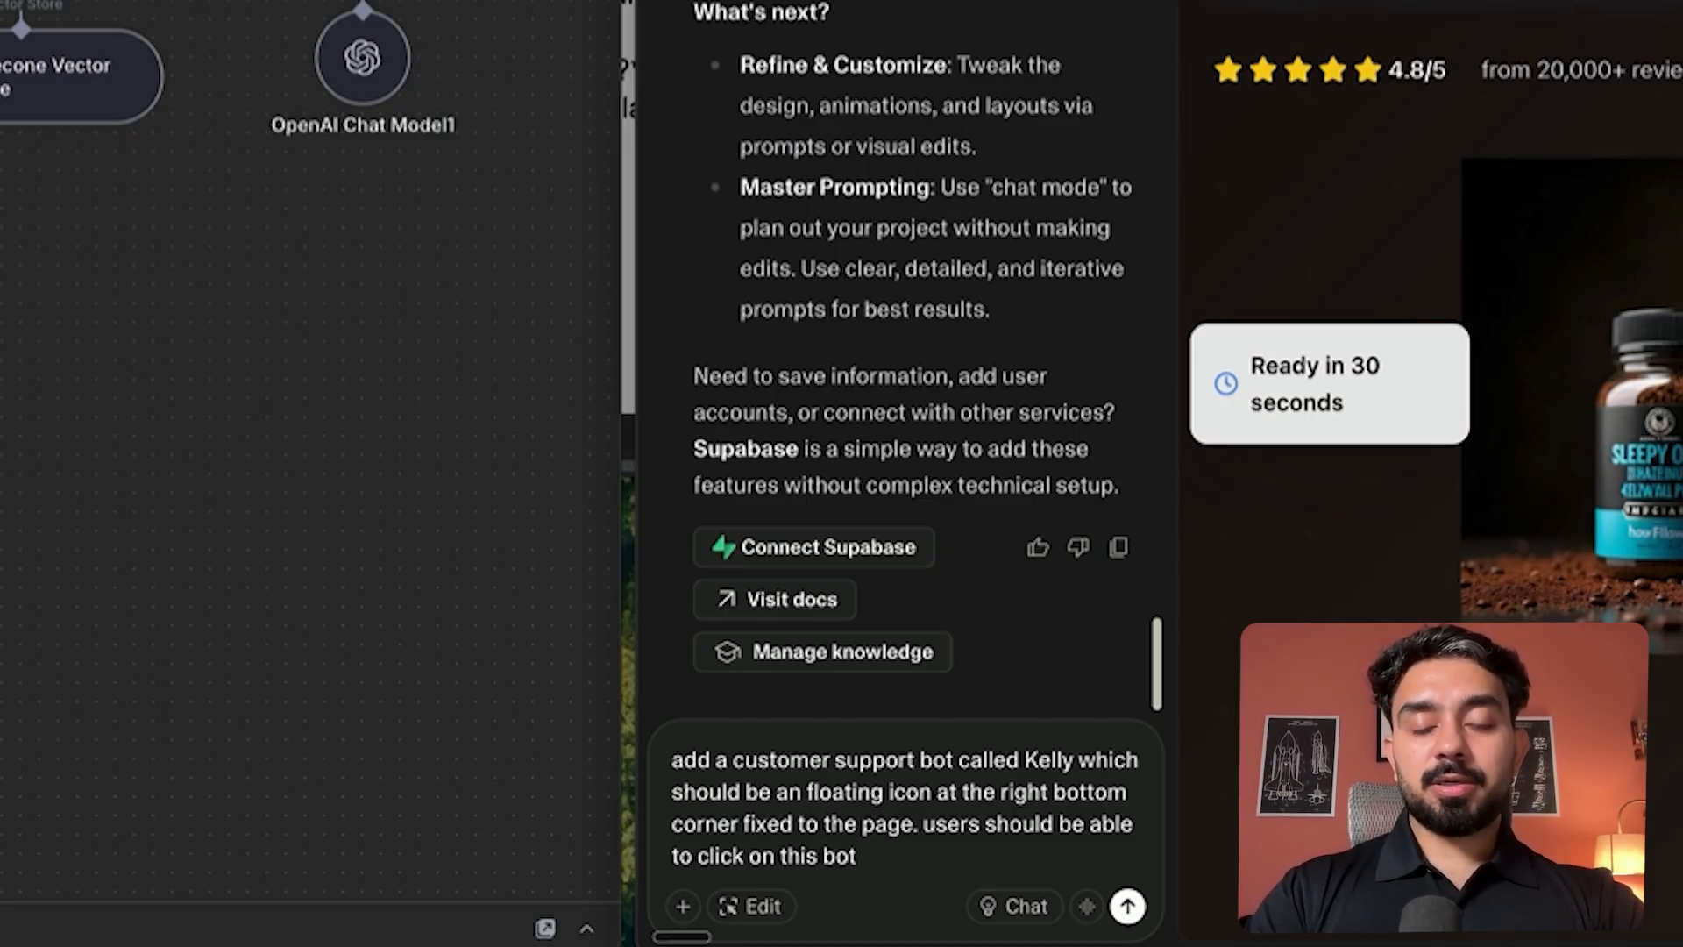
pyautogui.write(' icon and ')
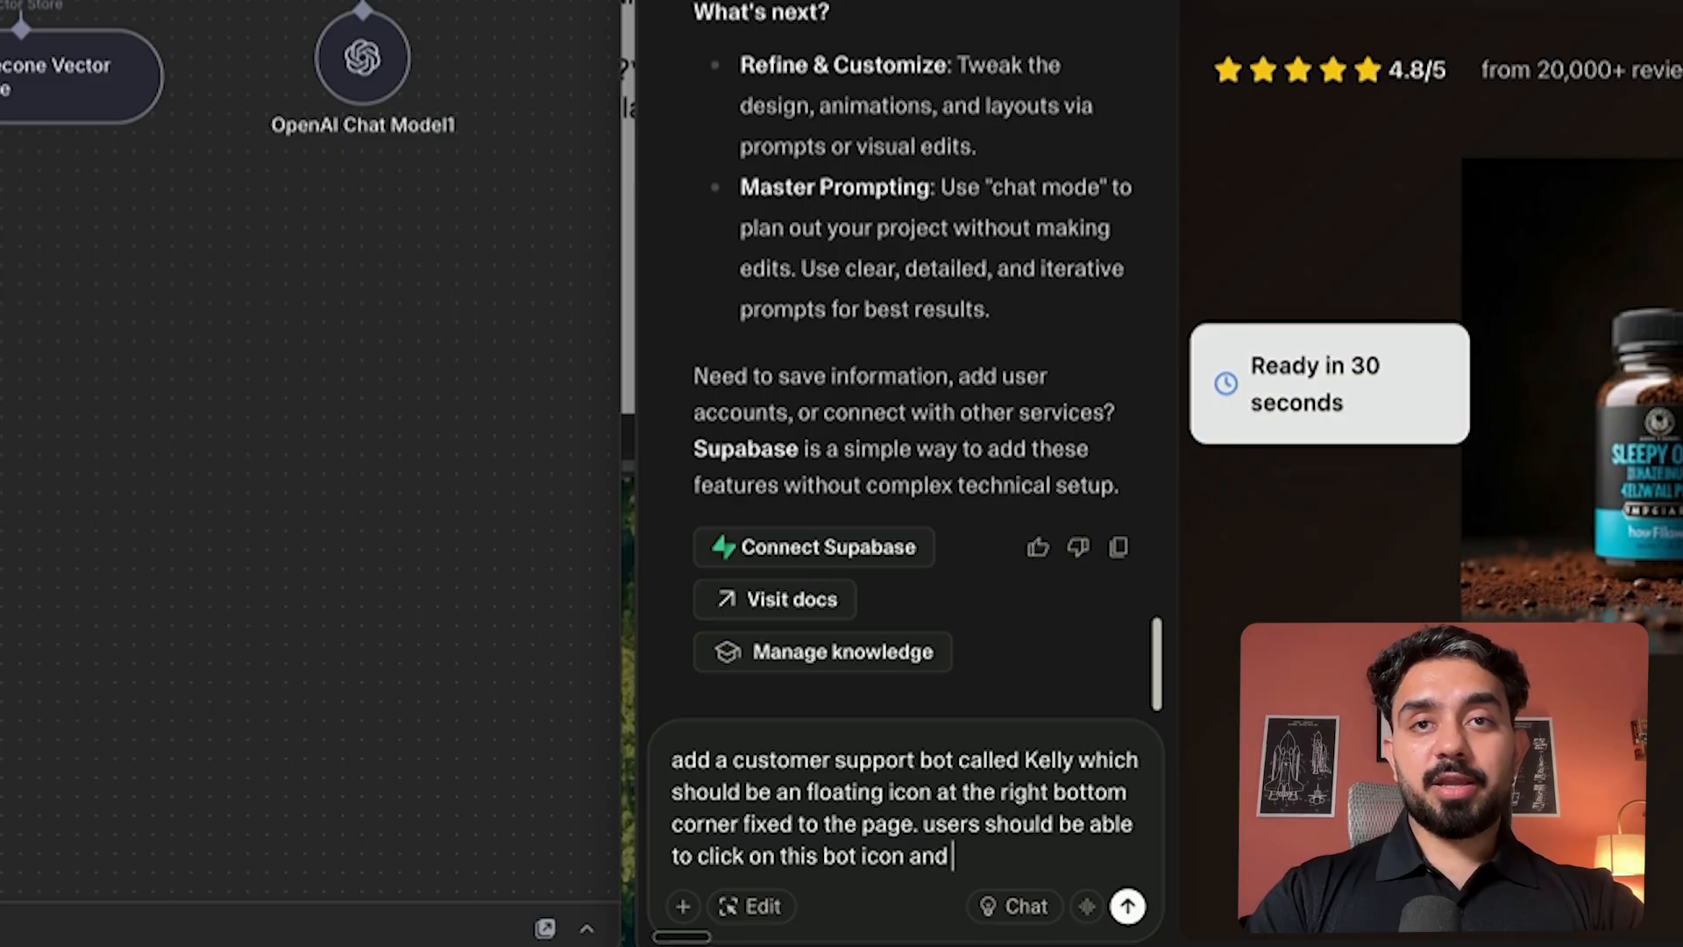
pyautogui.write('it should open up')
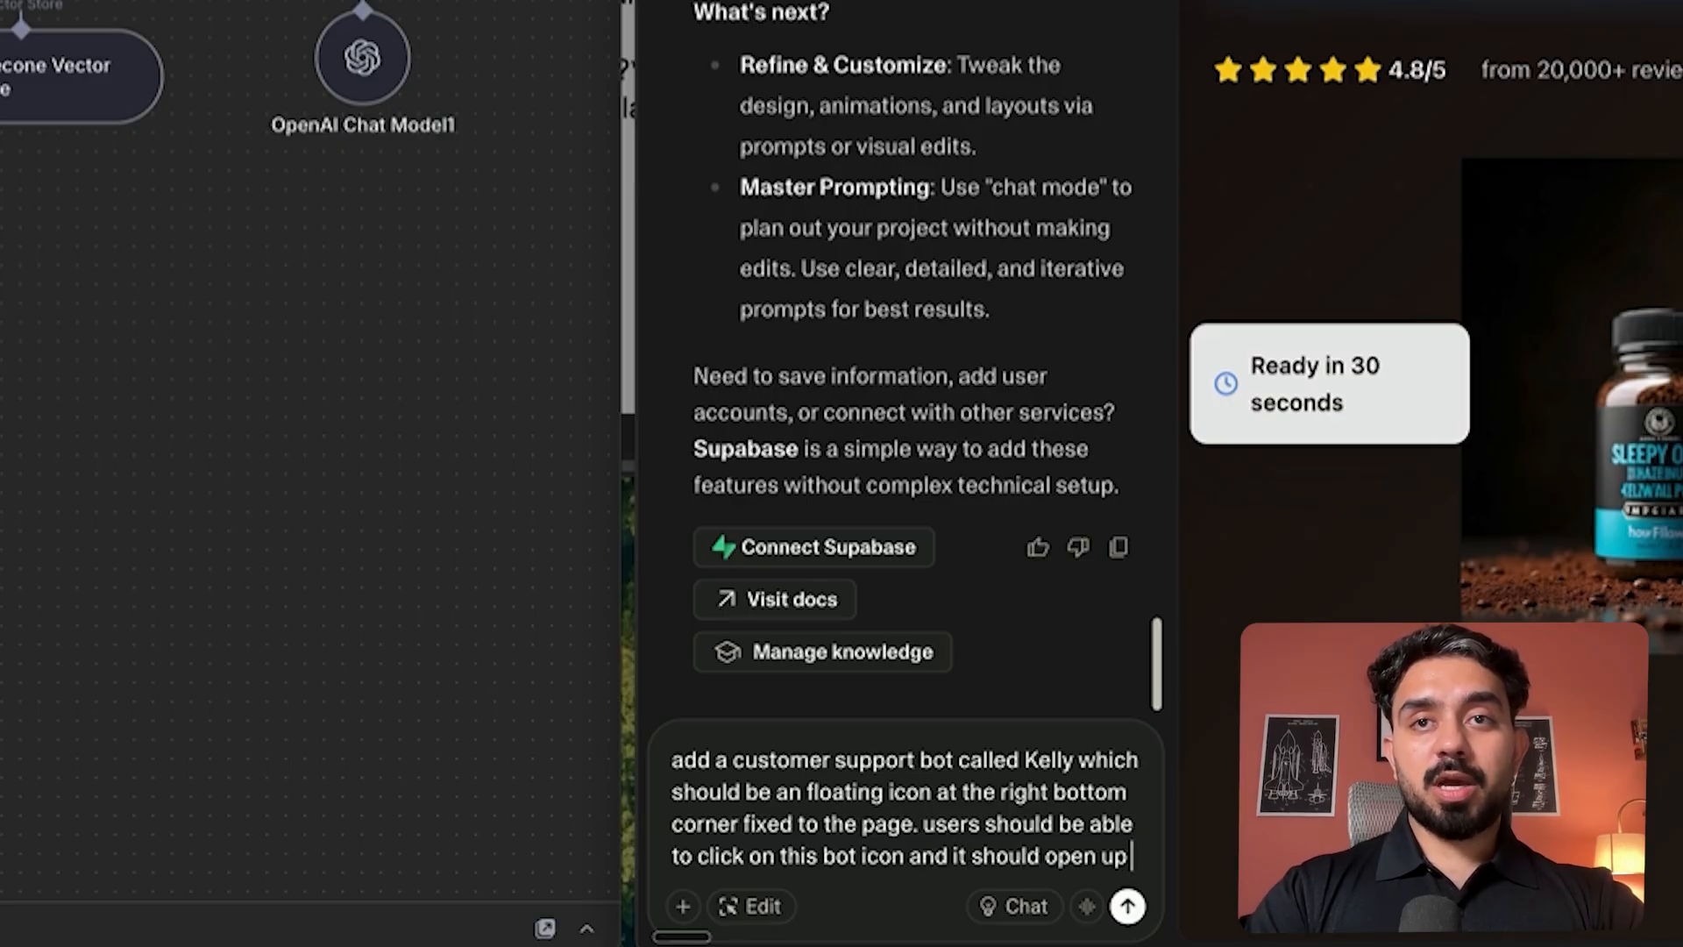
pyautogui.write(' a chat with')
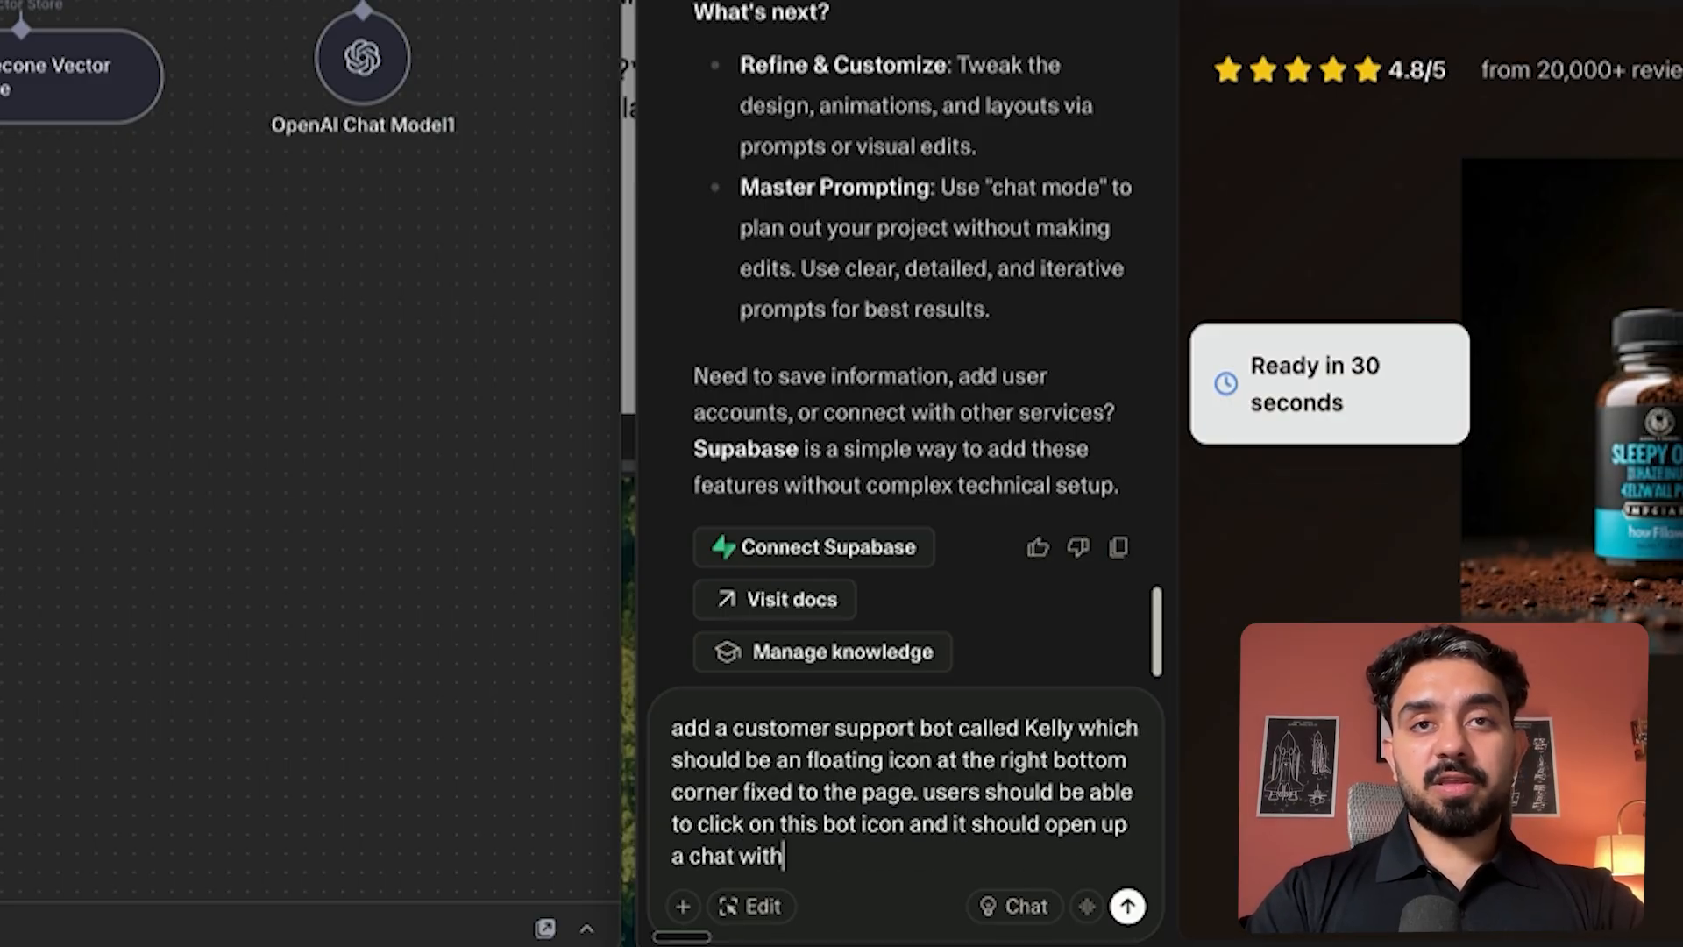
pyautogui.write(' a compleme')
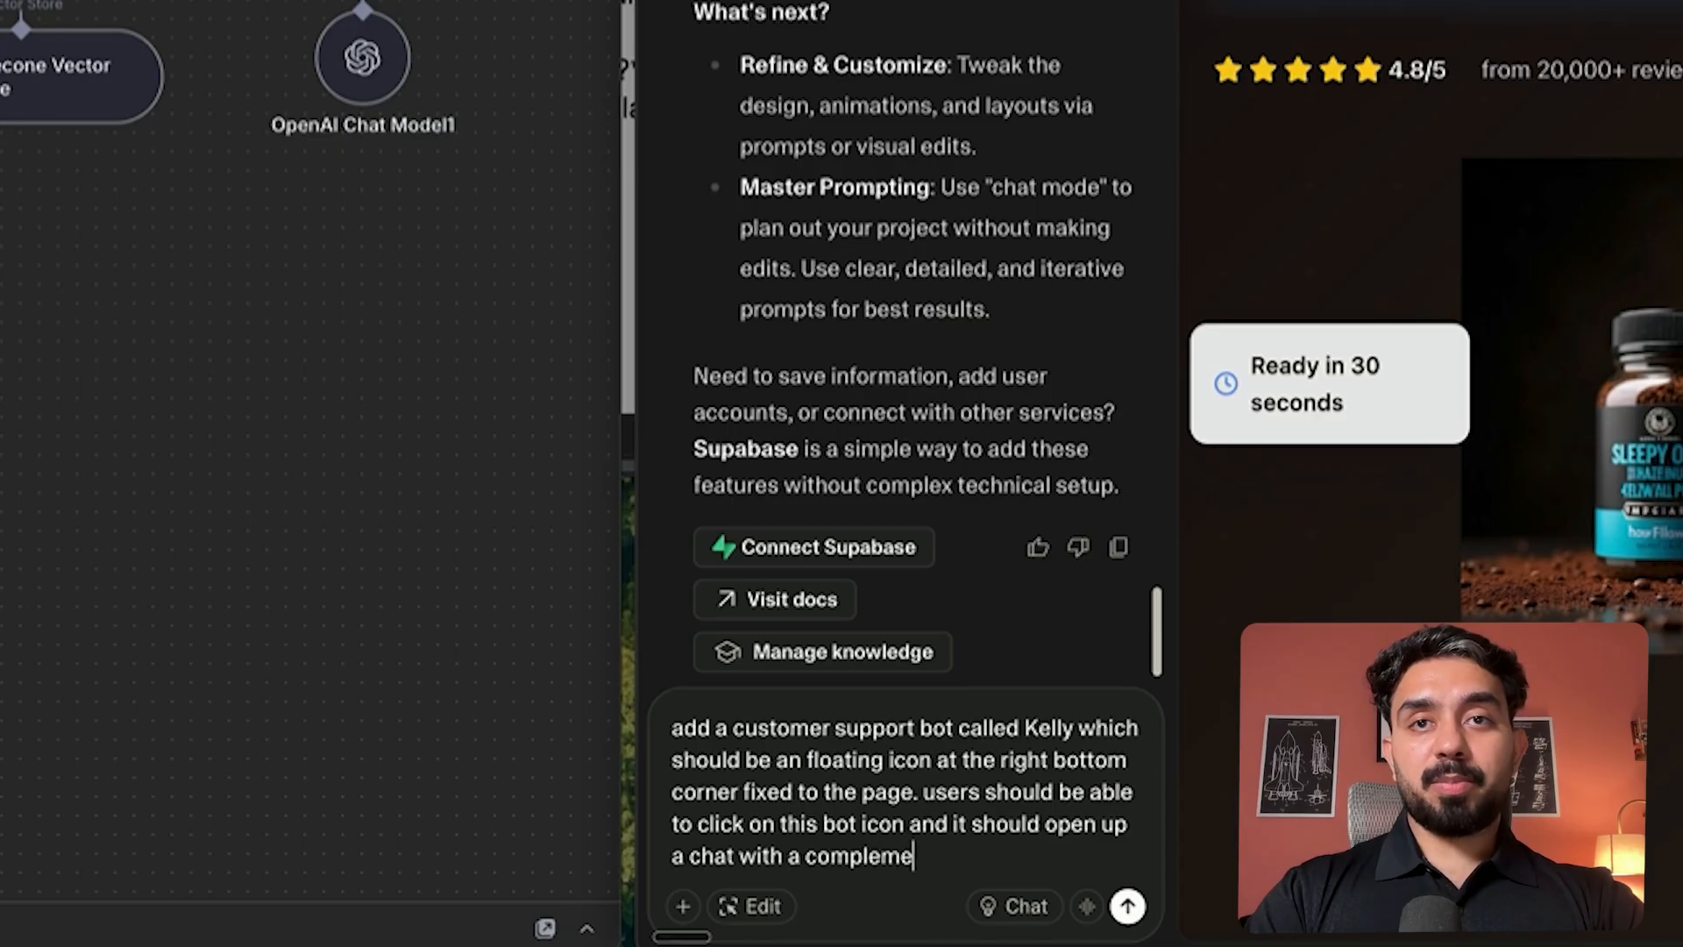
pyautogui.write('nting theme to ')
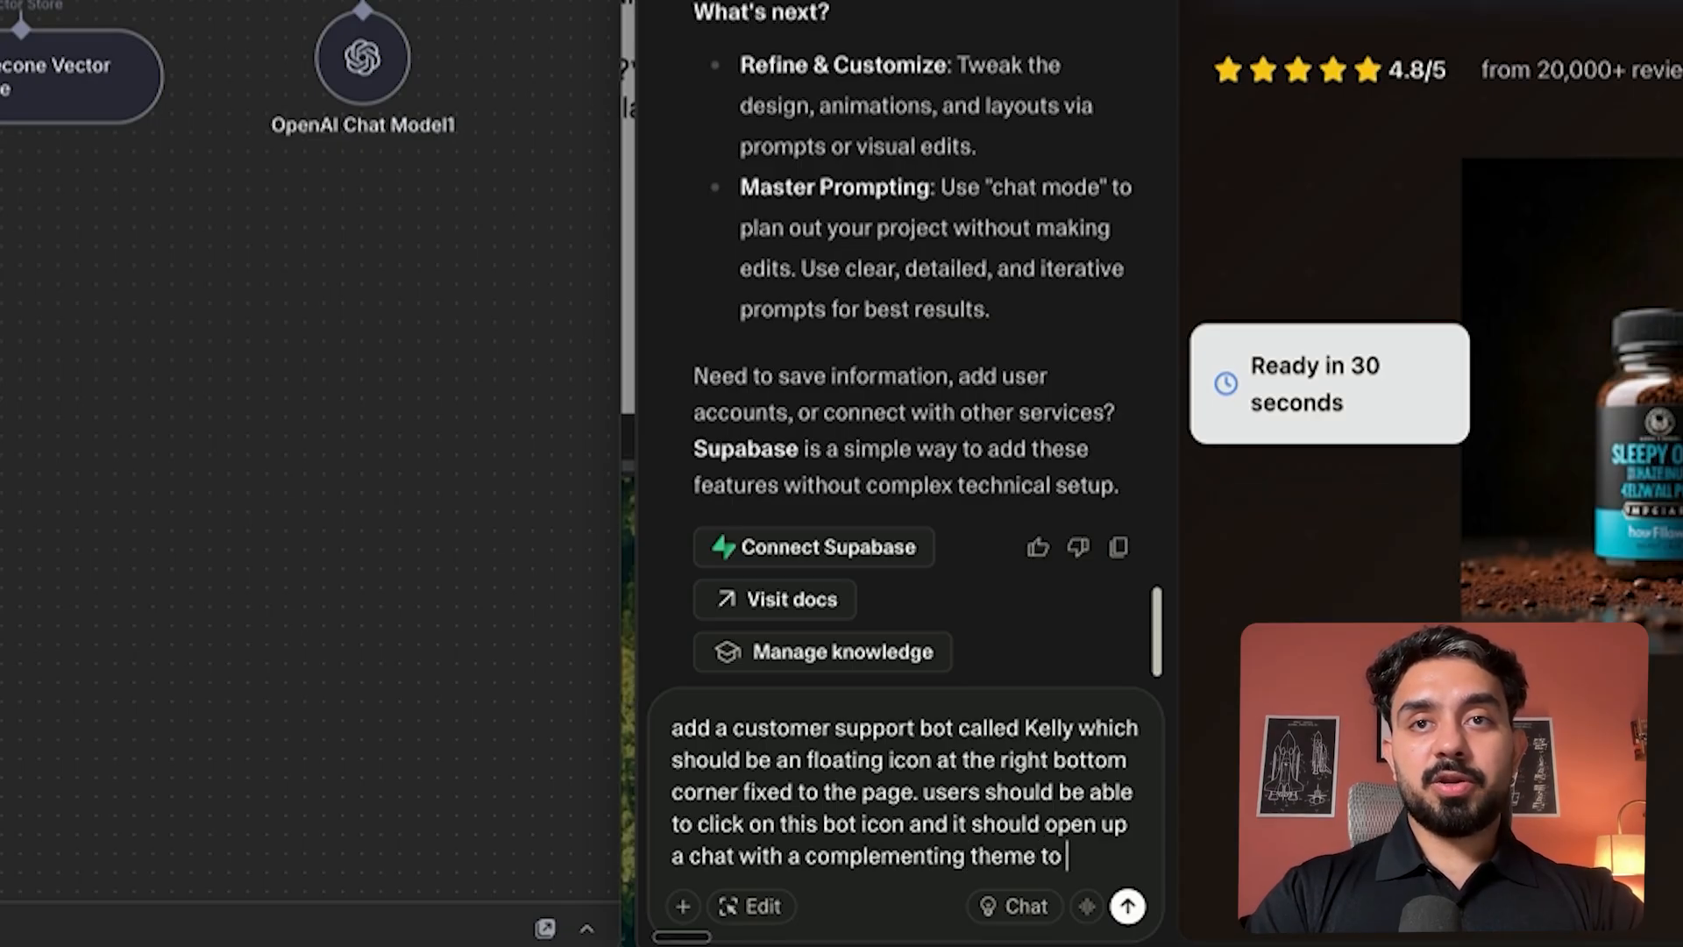
pyautogui.write('our websit')
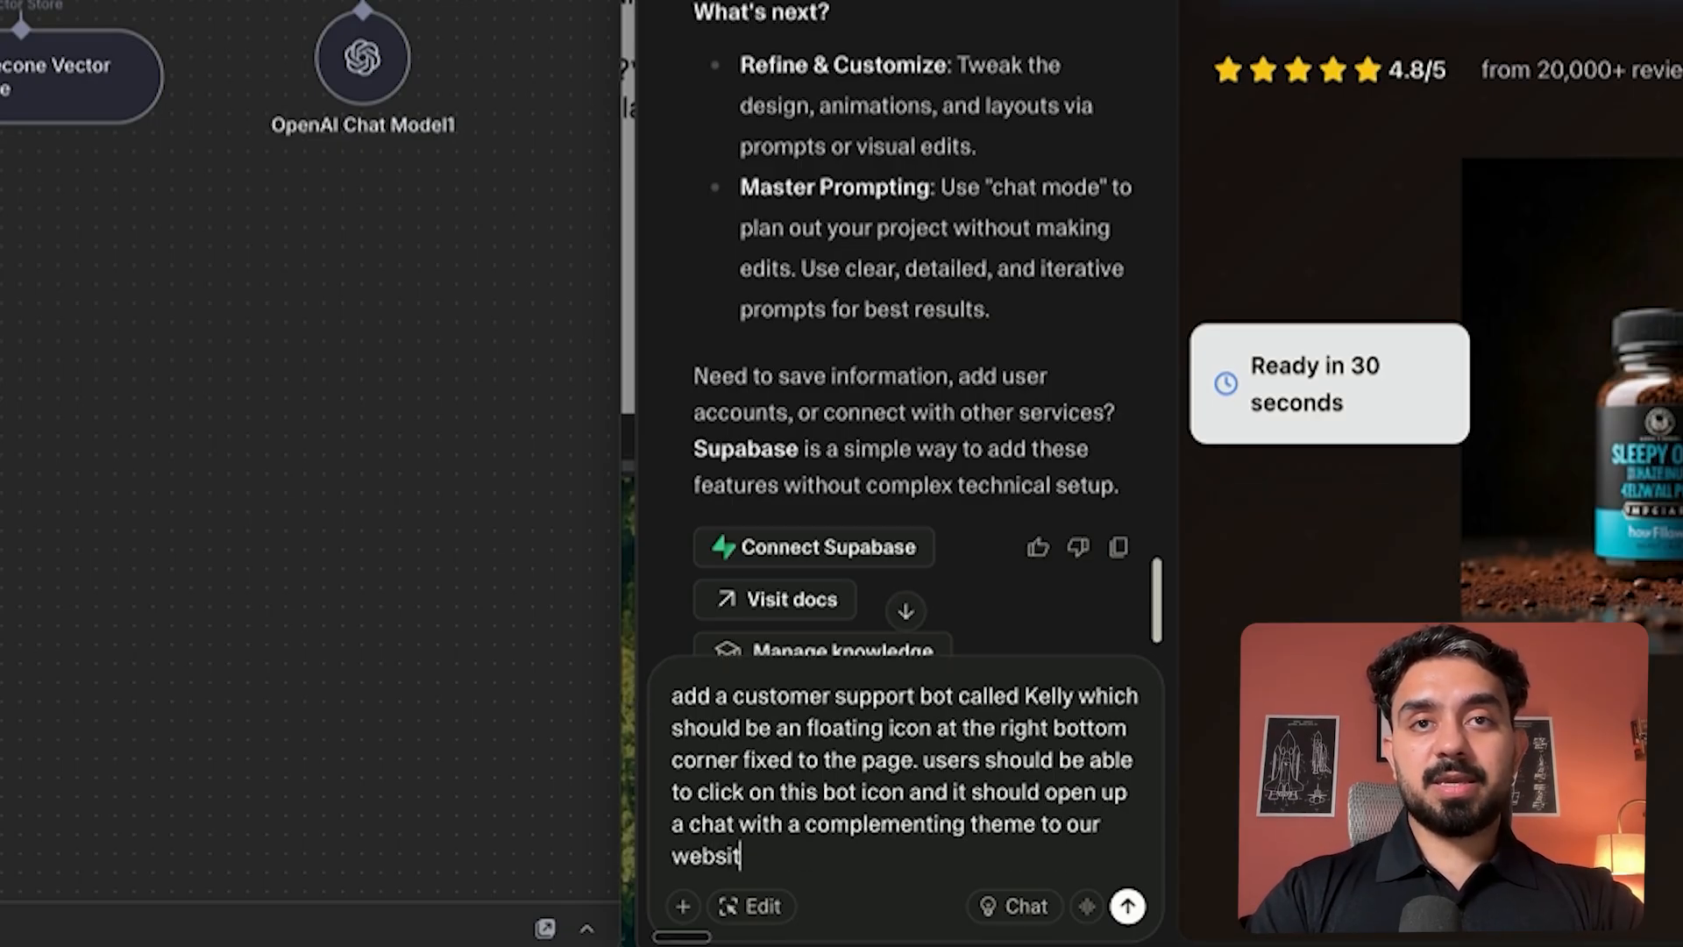
pyautogui.write('e and they wi')
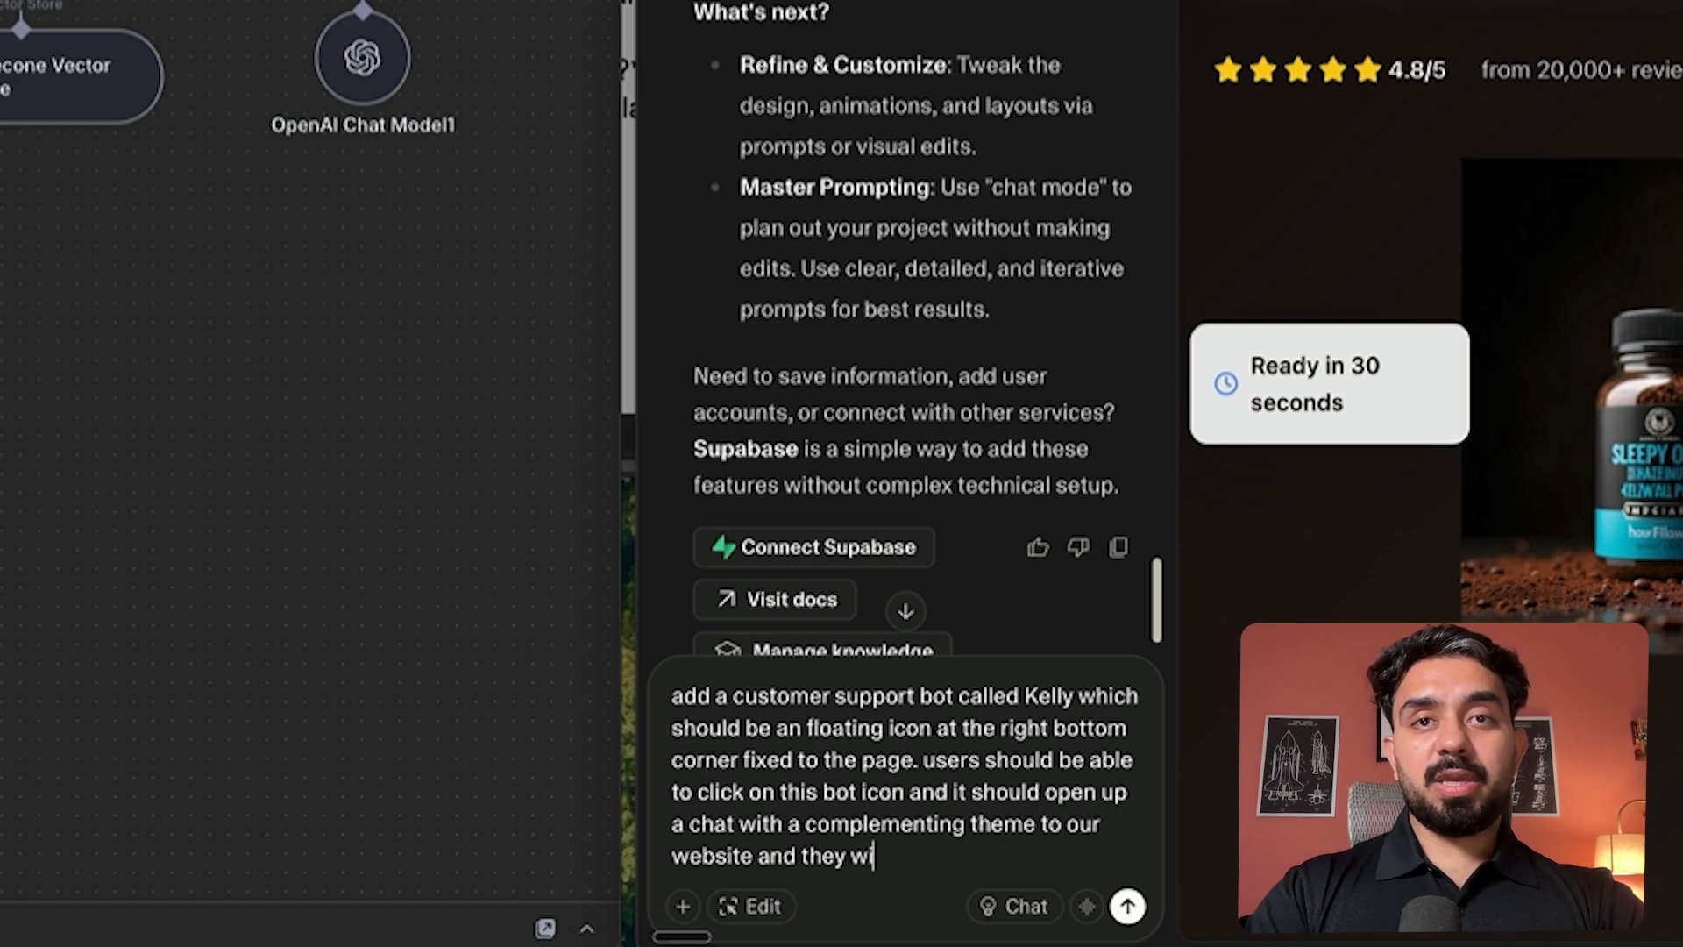
pyautogui.write('ll be able to send ')
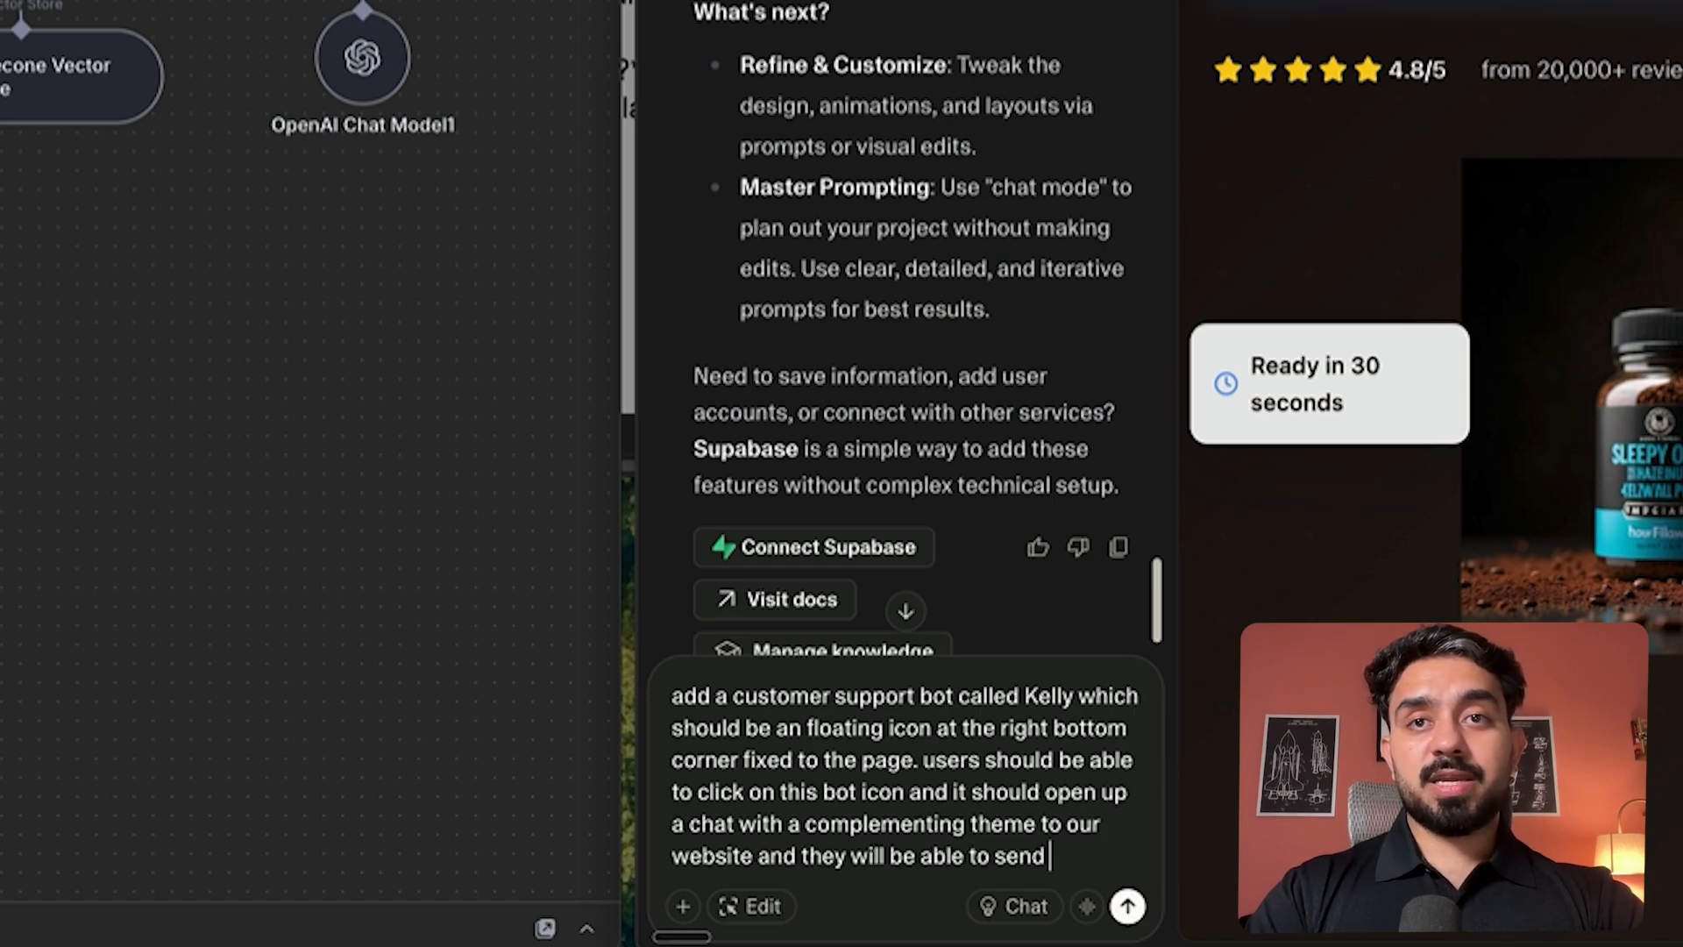
pyautogui.write('inquireies')
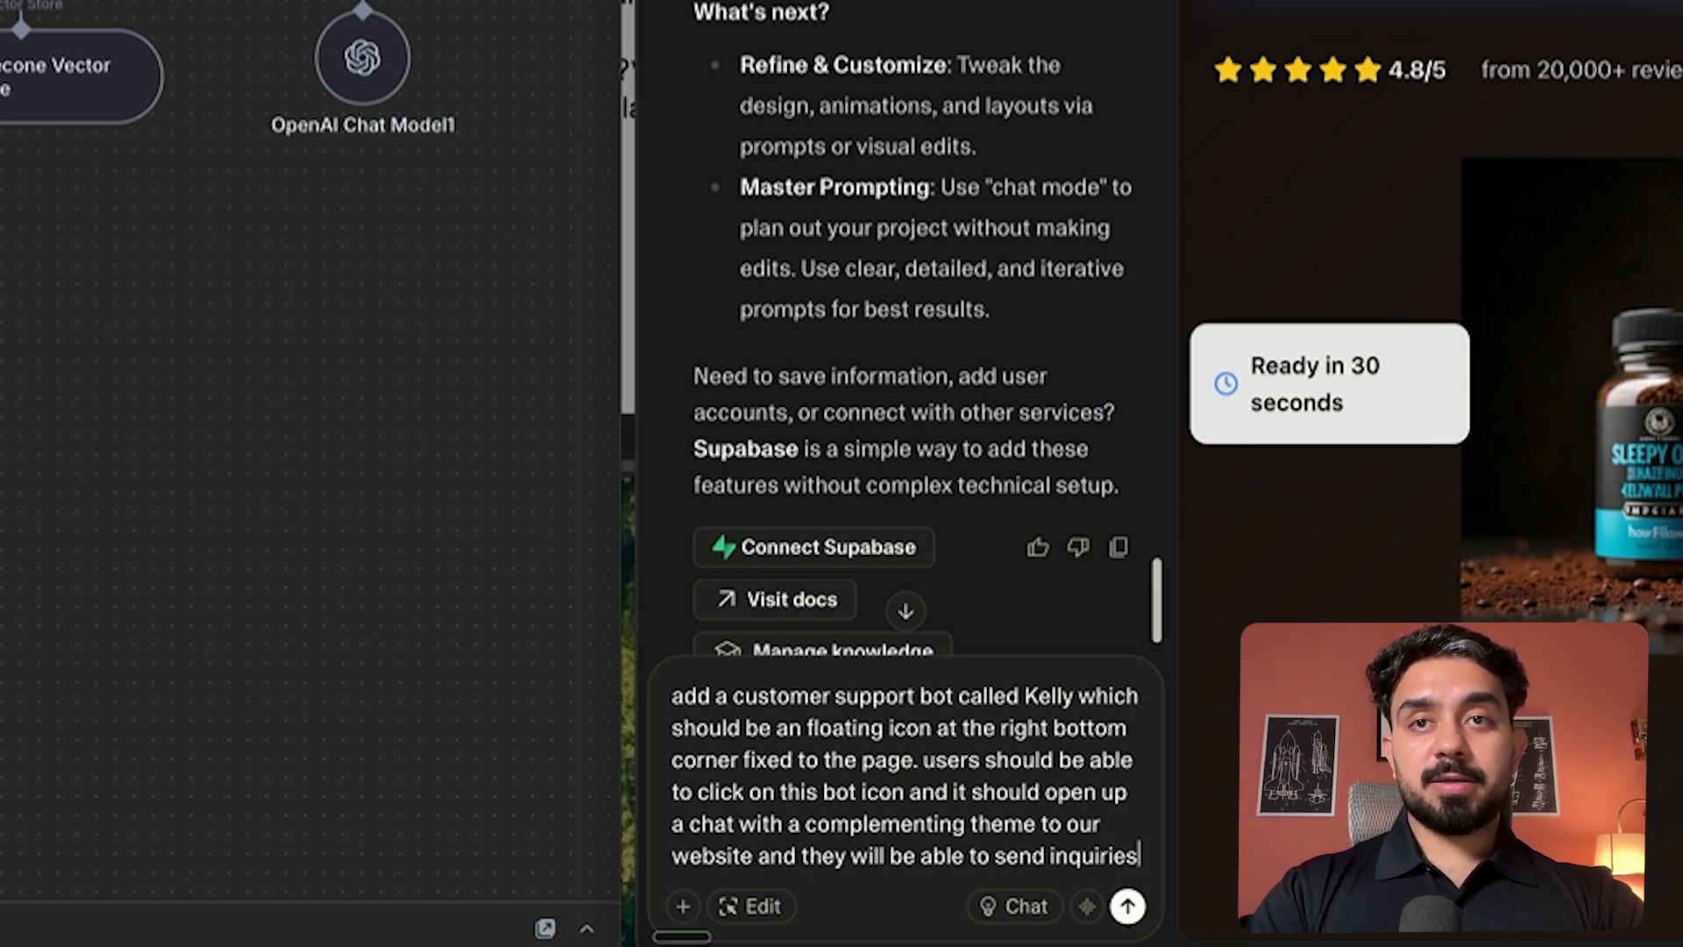
pyautogui.write(' and chat with the bot.')
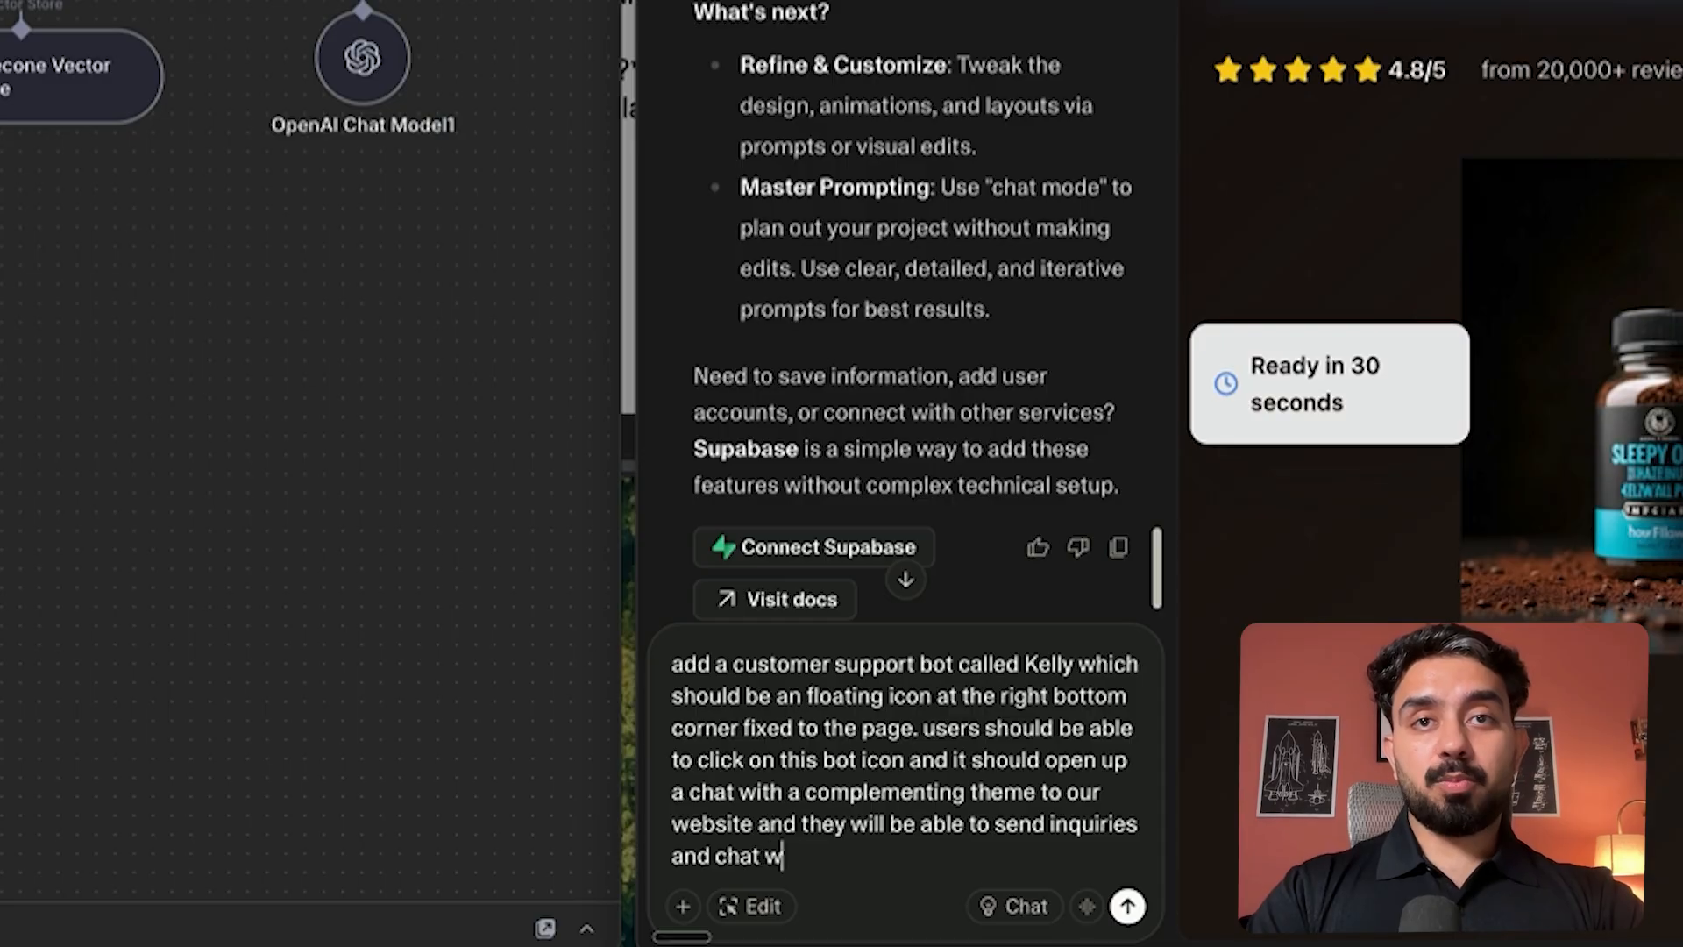
pyautogui.press('Return')
pyautogui.press('Return')
# - Specify that all user messages send a POST request to the pasted n8n webhook URL
pyautogui.write('all user ')
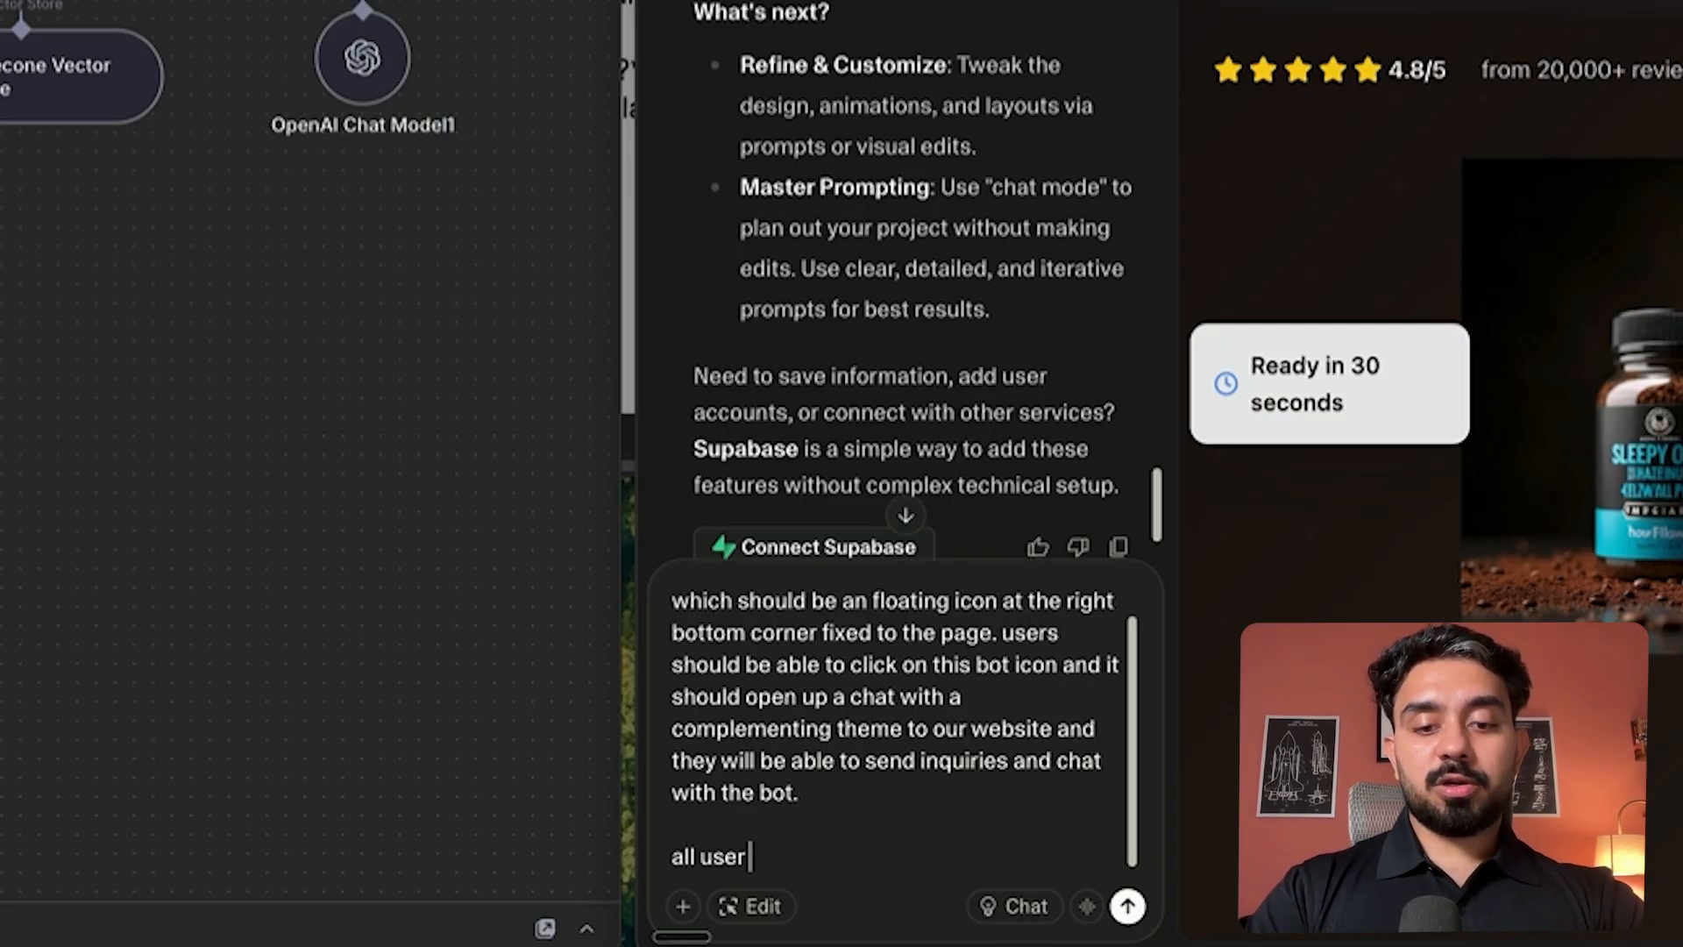
pyautogui.write('messages are goi')
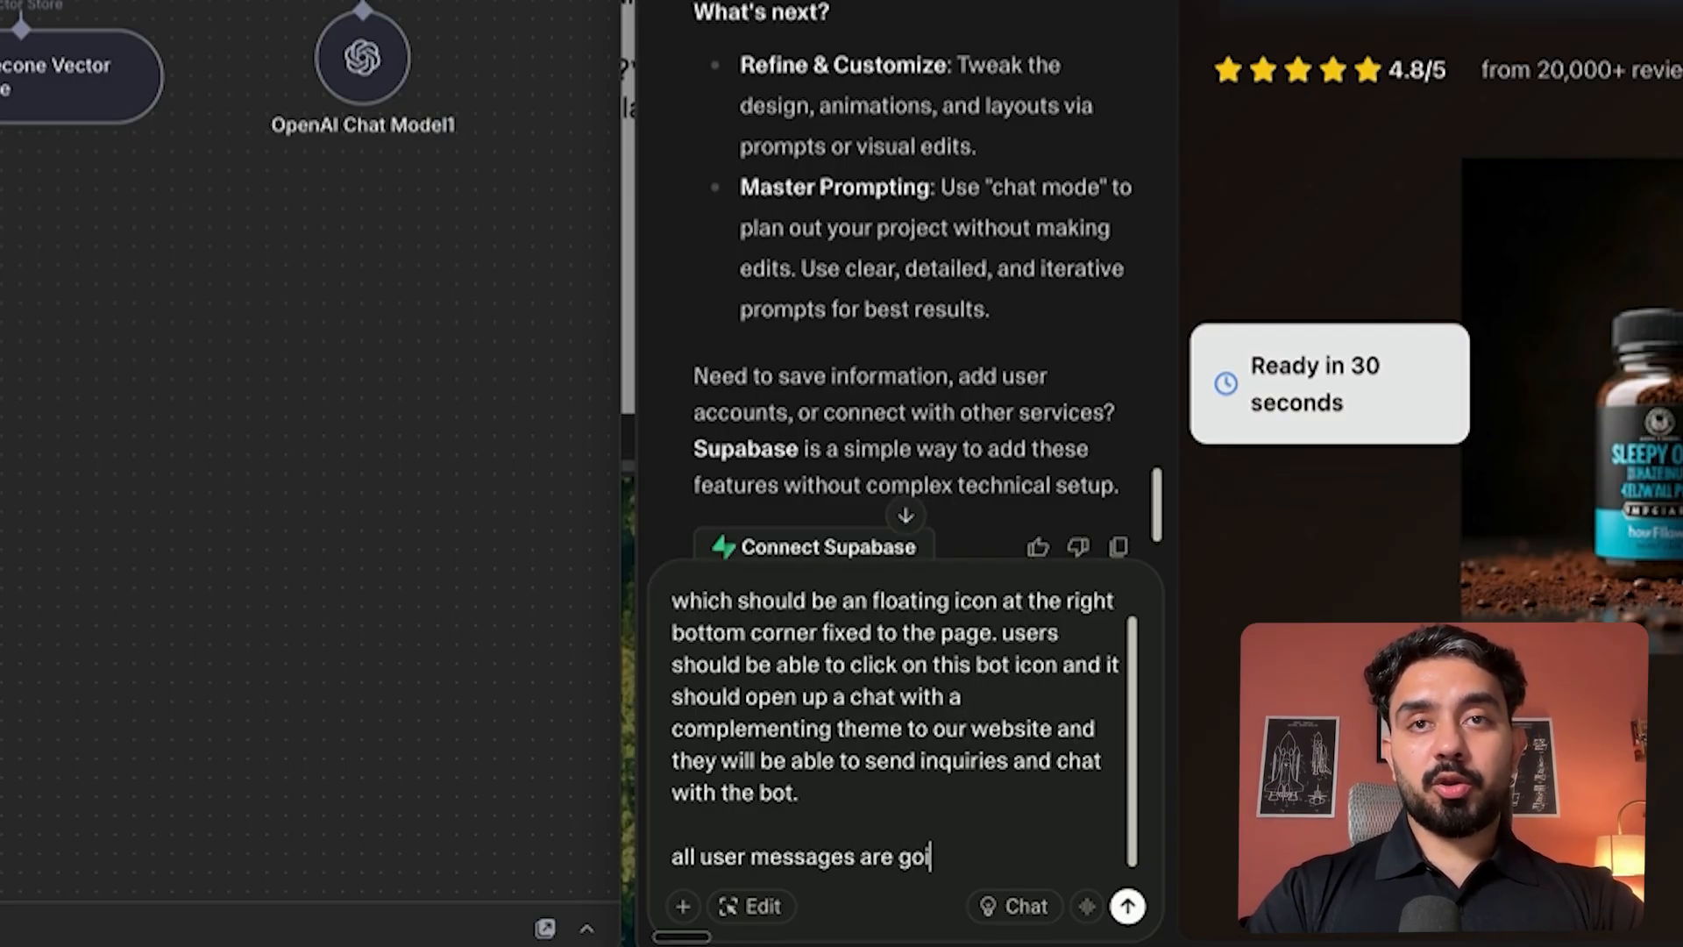
pyautogui.write('ng to send ')
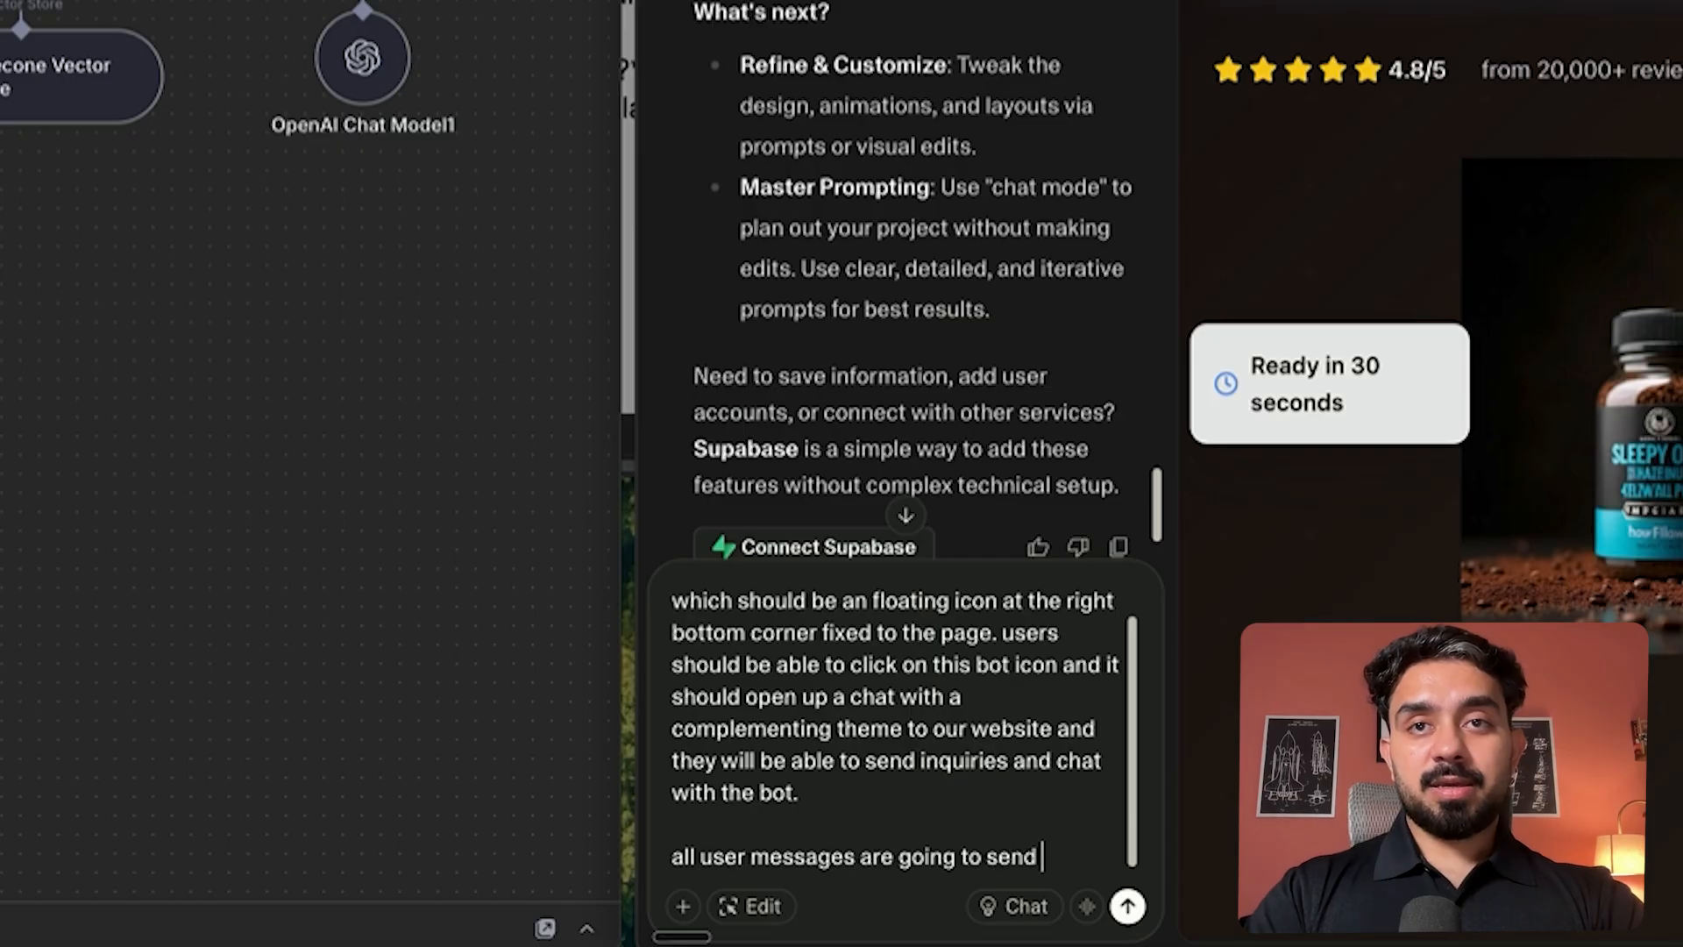
pyautogui.write('a POST er')
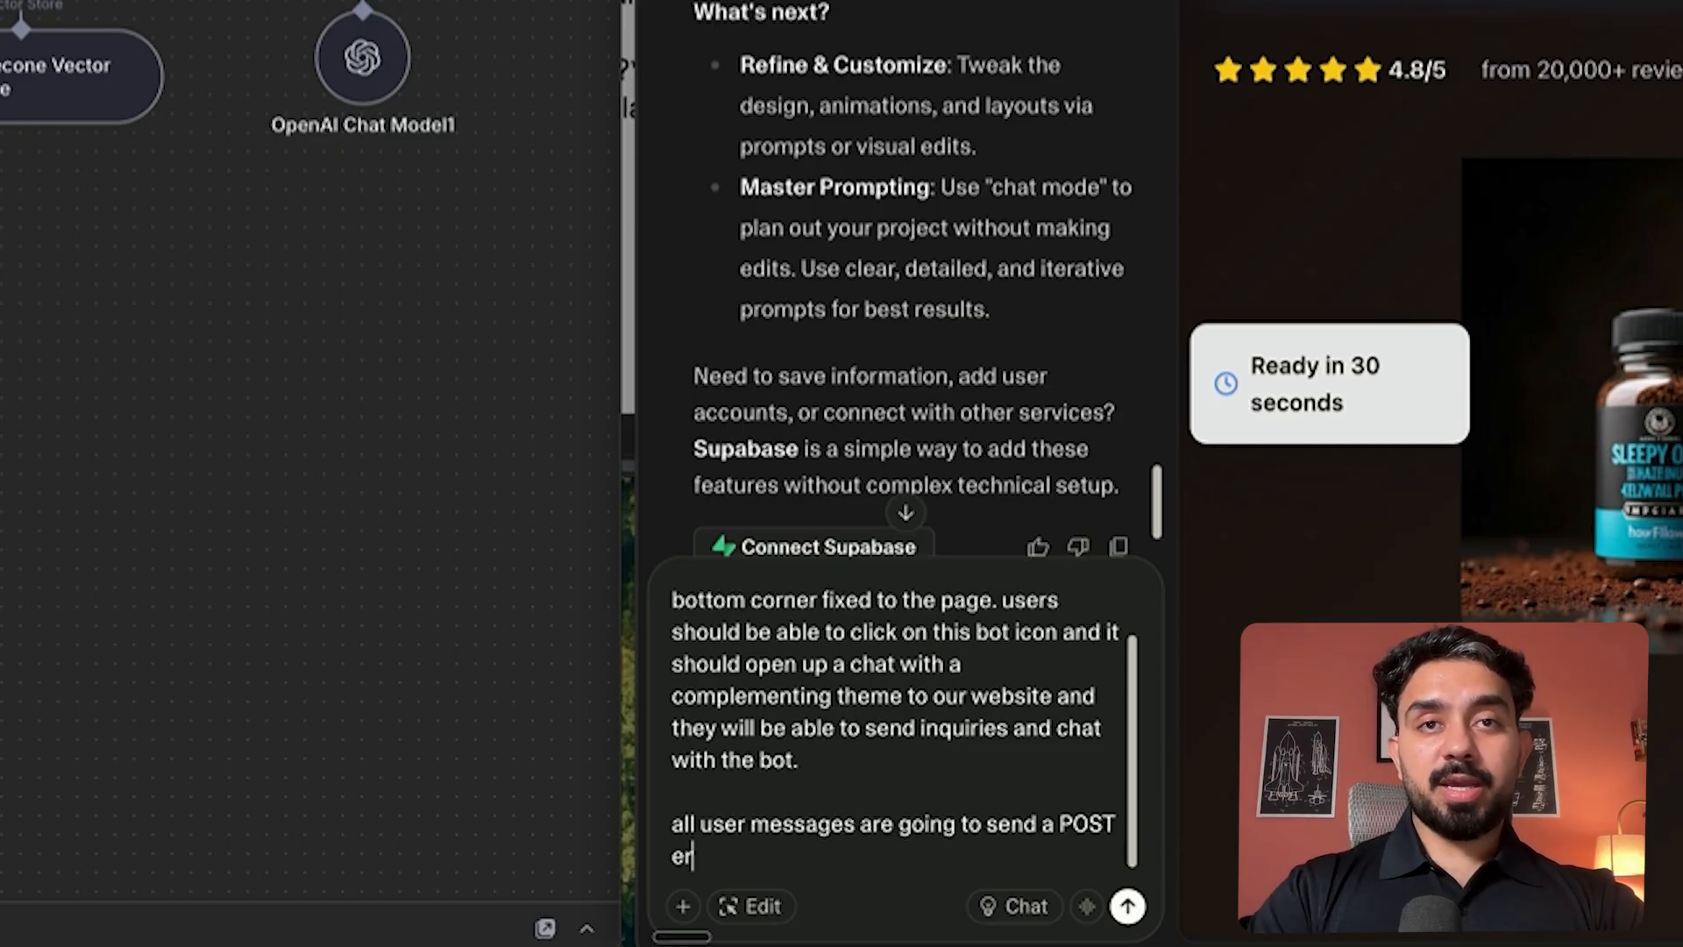
pyautogui.press('BackSpace')
pyautogui.press('BackSpace')
pyautogui.write('request')
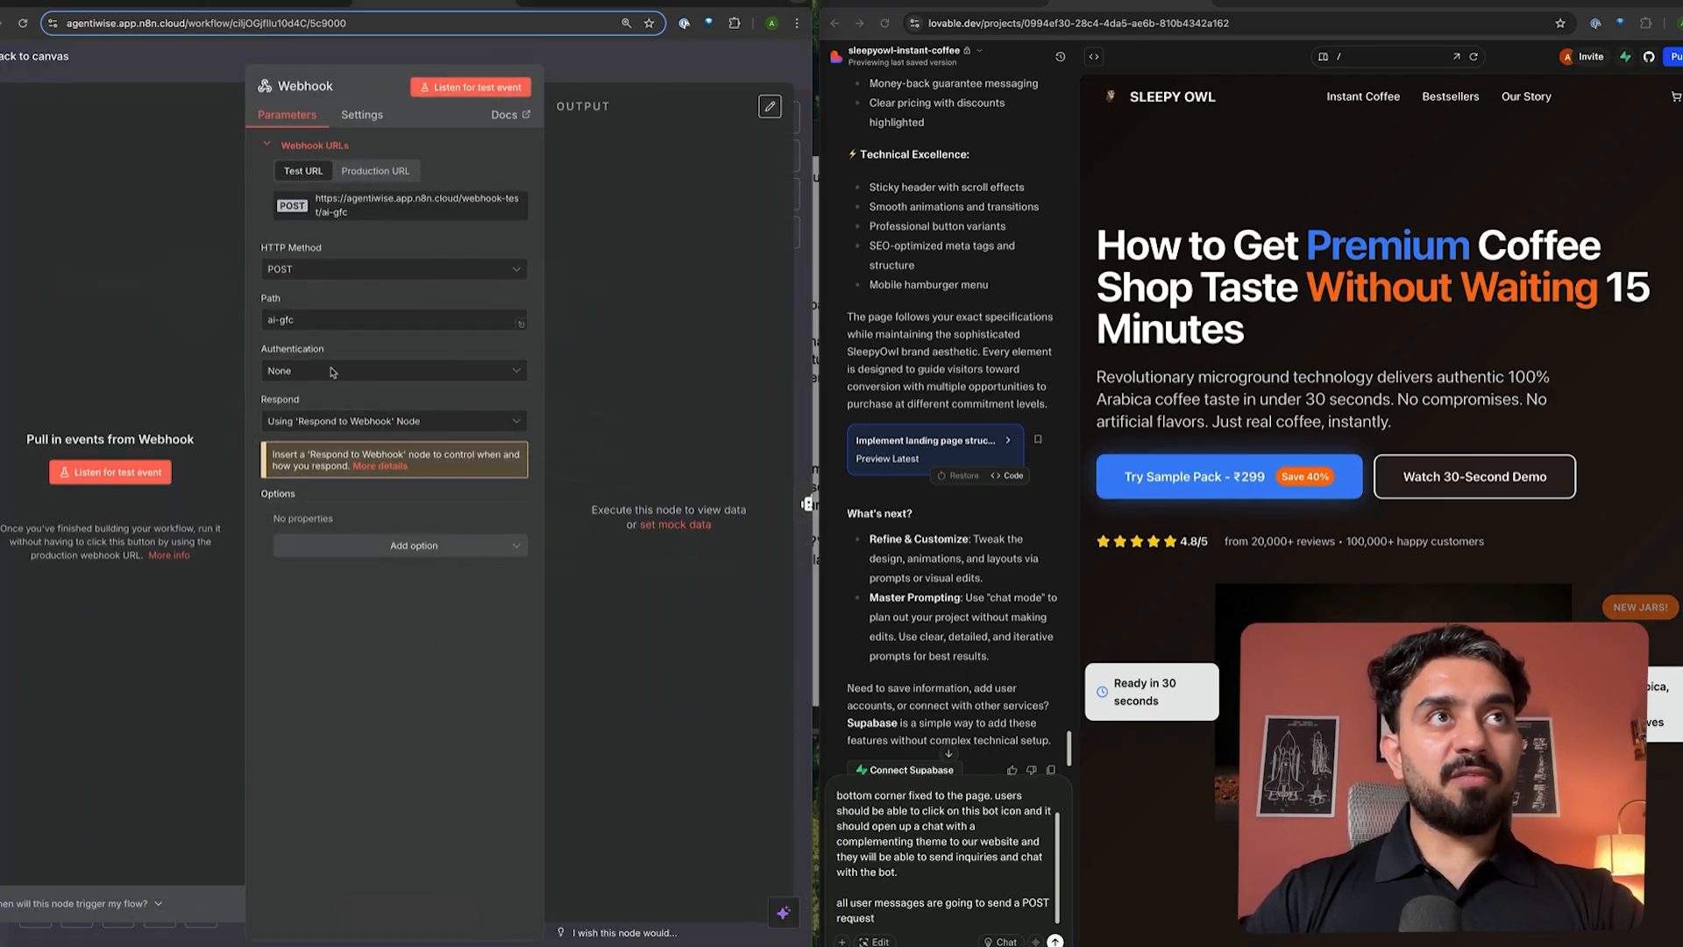
pyautogui.click(382, 213)
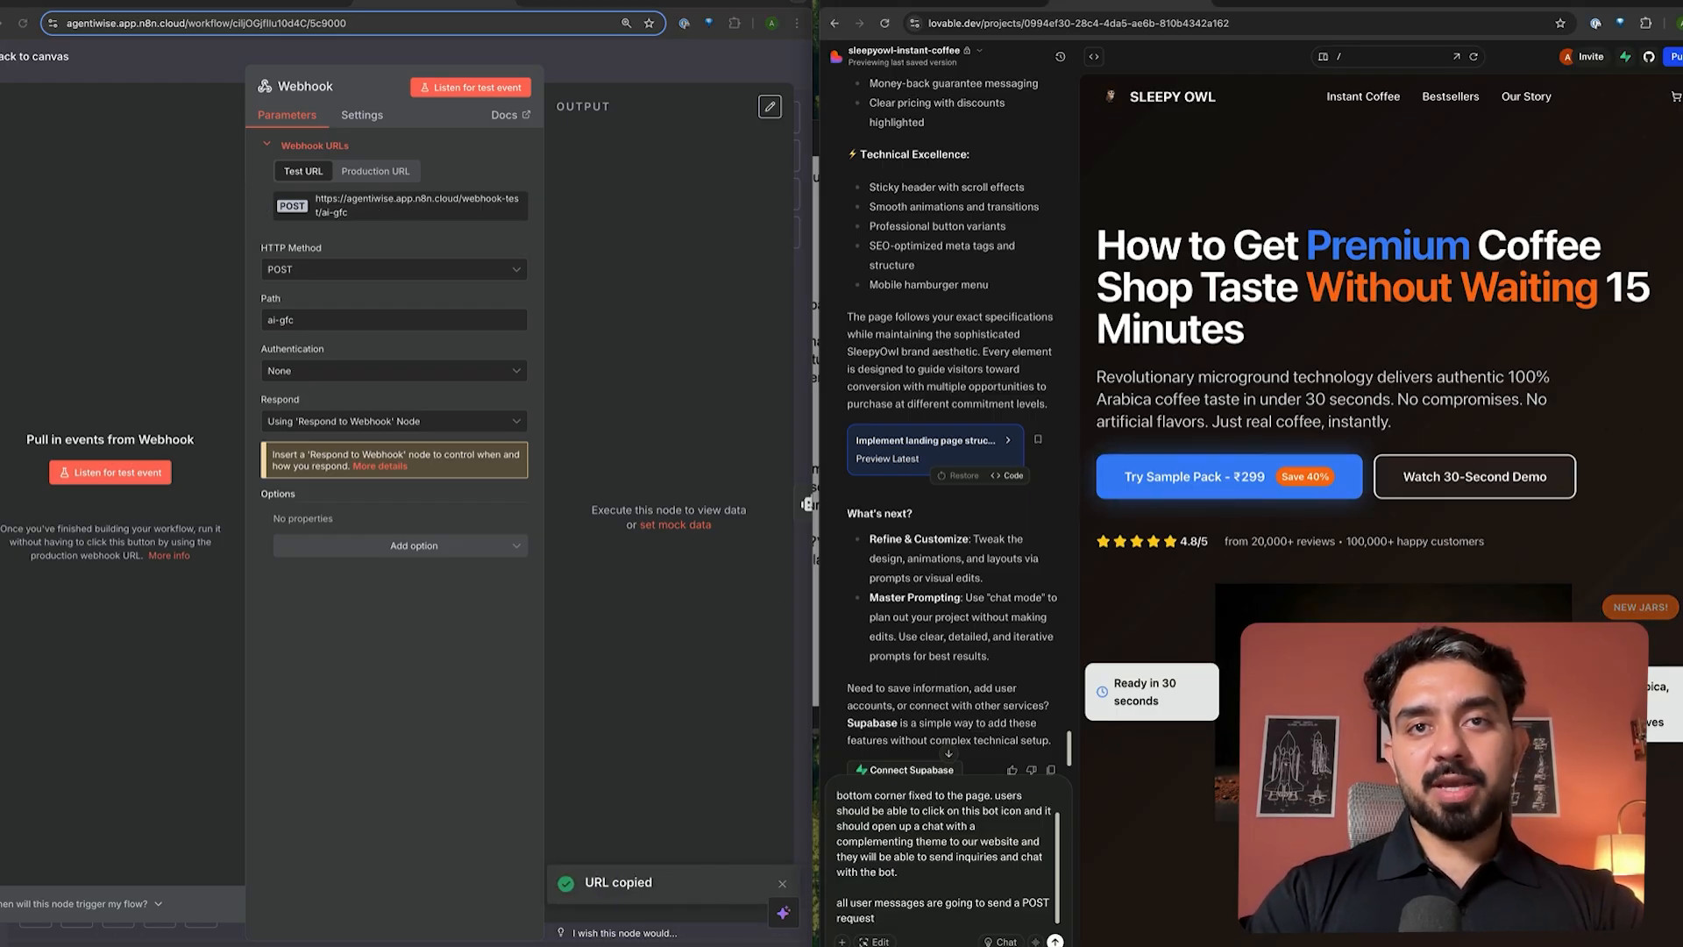
pyautogui.write('to this url')
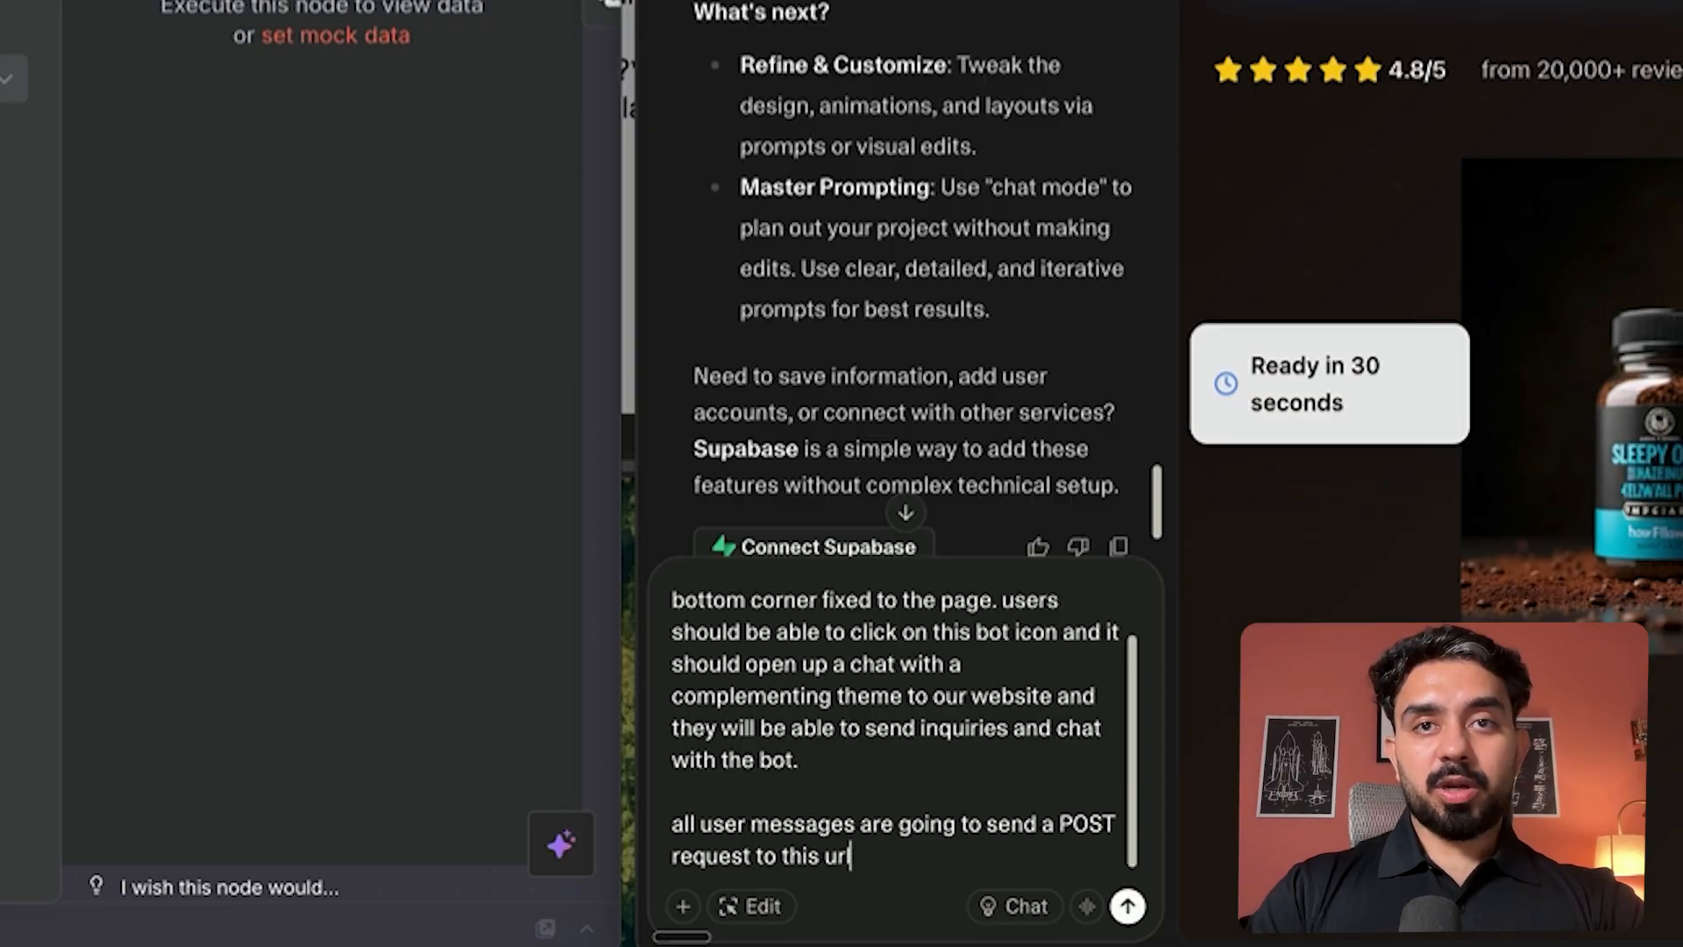
pyautogui.write(':')
pyautogui.hotkey('ctrl', 'v')
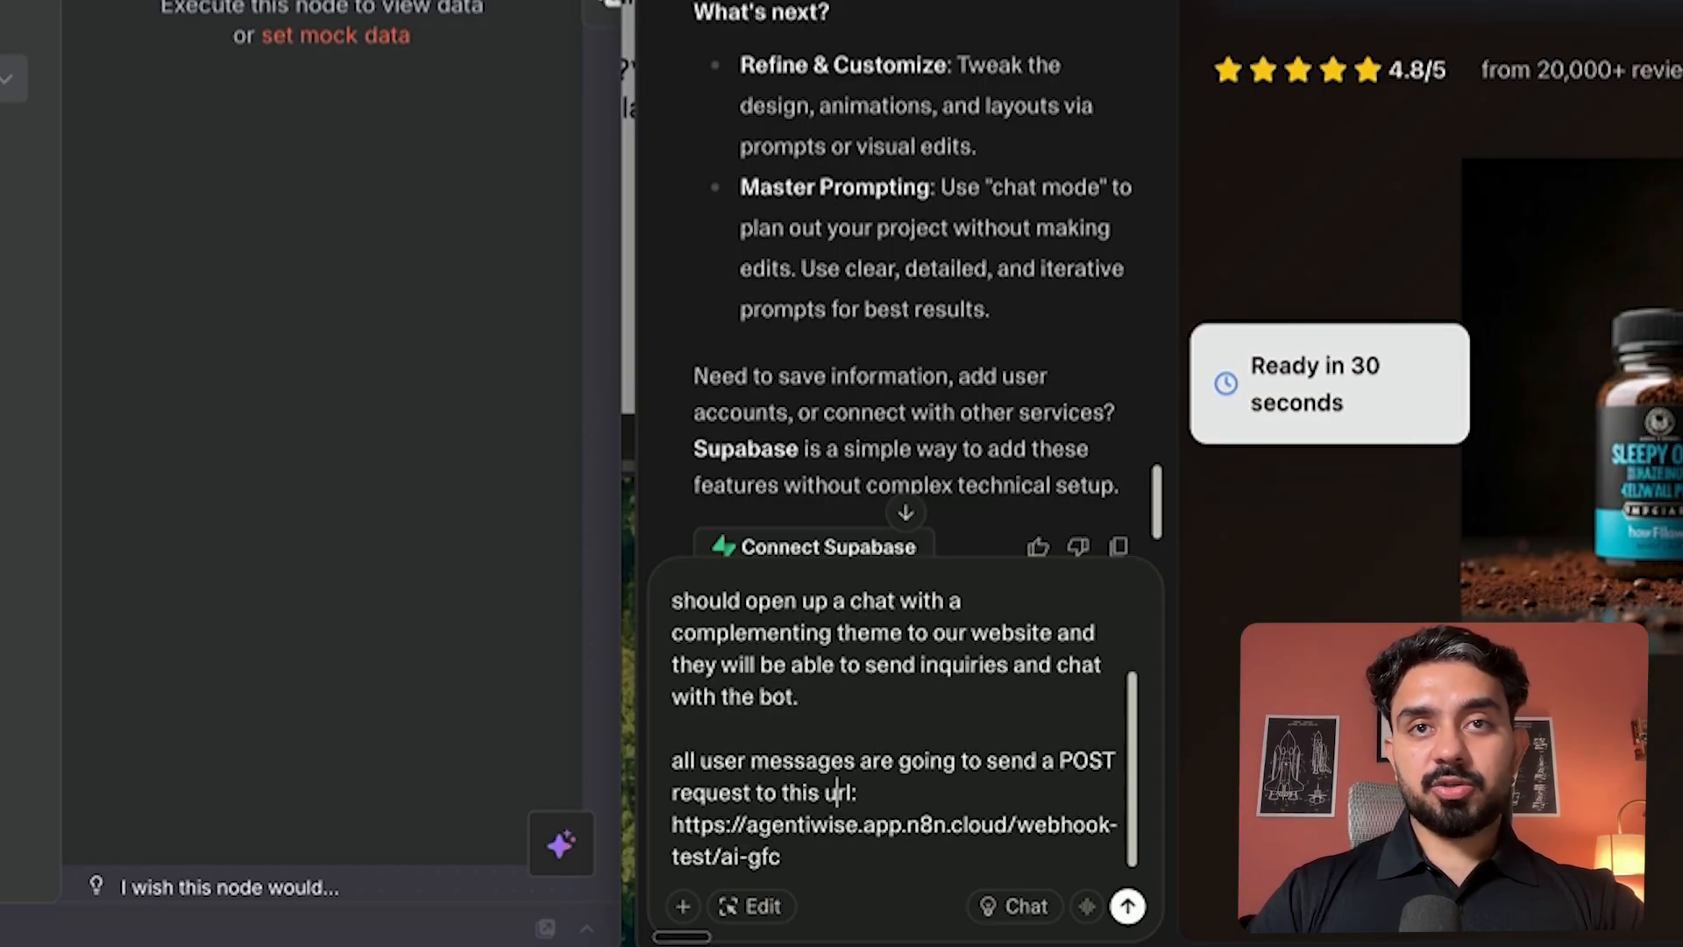
pyautogui.click(825, 792)
pyautogui.write('webhook')
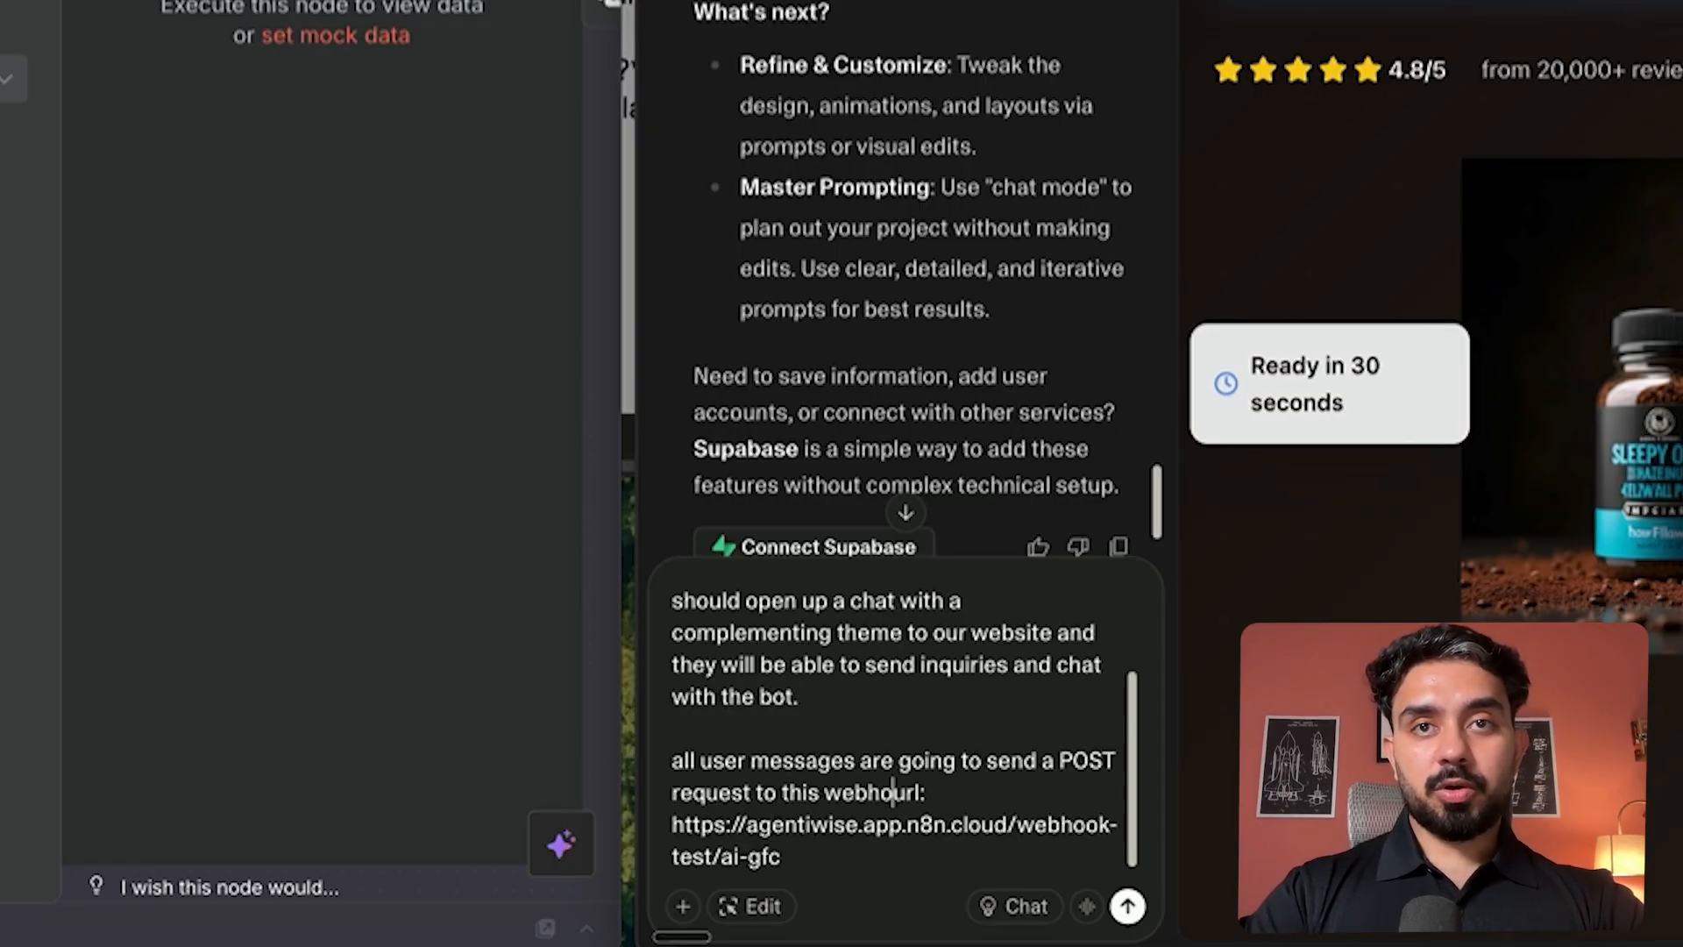
# - Request that the webhook's markdown response be parsed and displayed nicely in the chat, and send
pyautogui.hotkey('shift', 'Return')
pyautogui.hotkey('shift', 'Return')
pyautogui.write('and ')
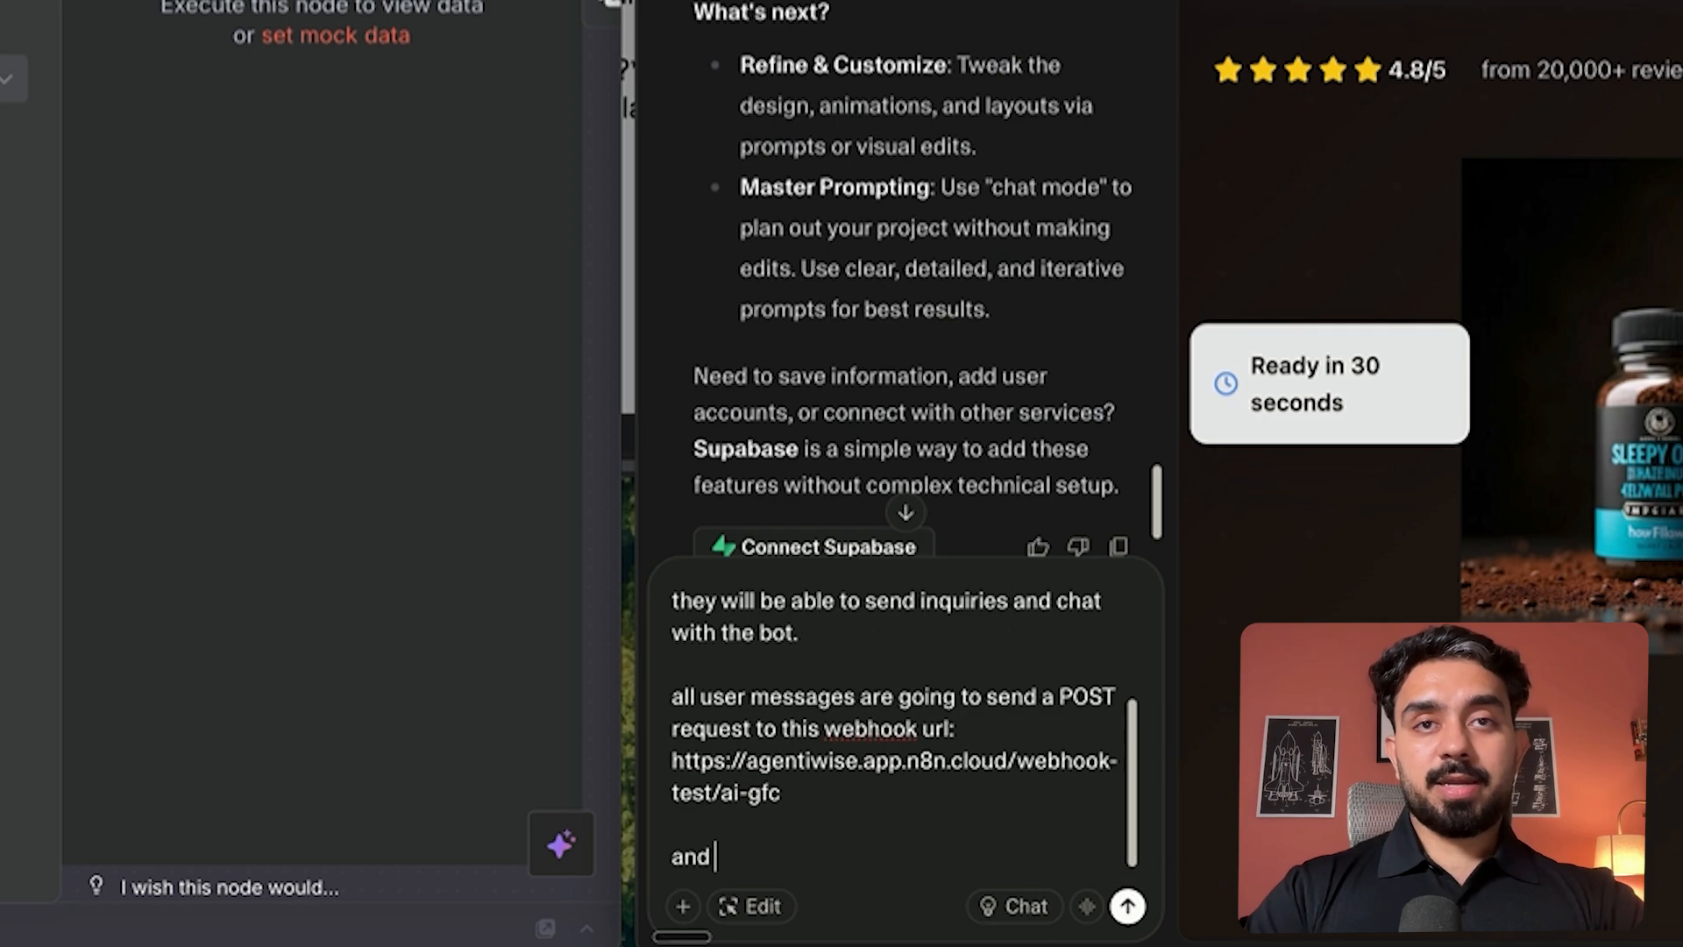
pyautogui.write('will re')
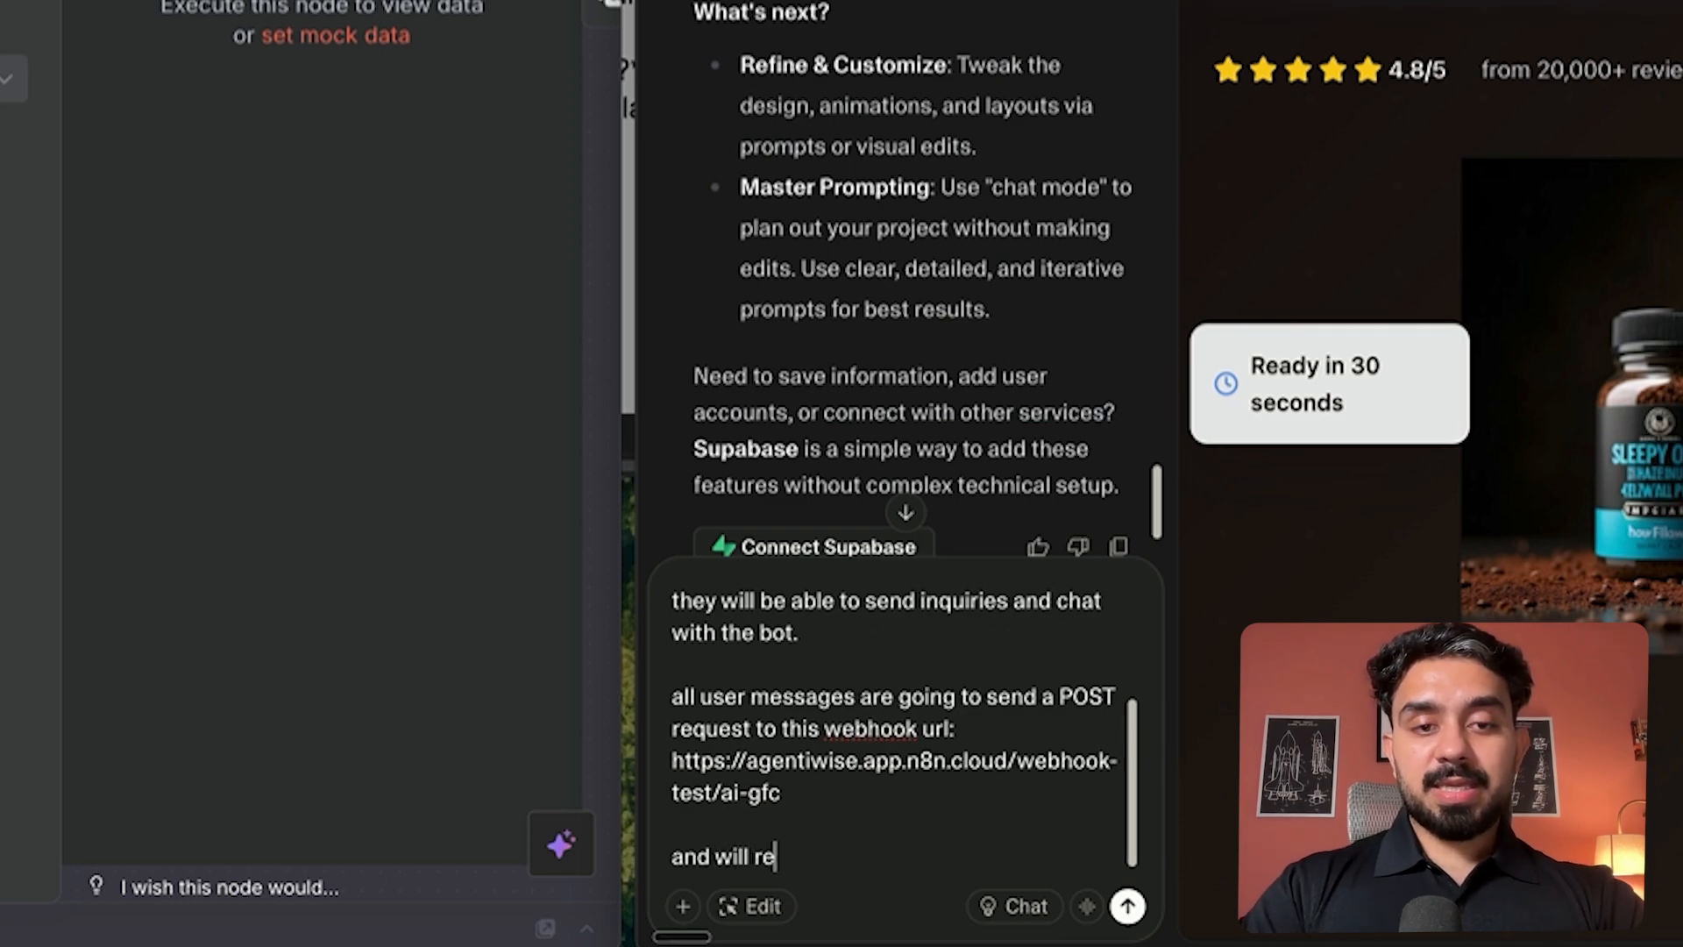
pyautogui.write('ceive a respons')
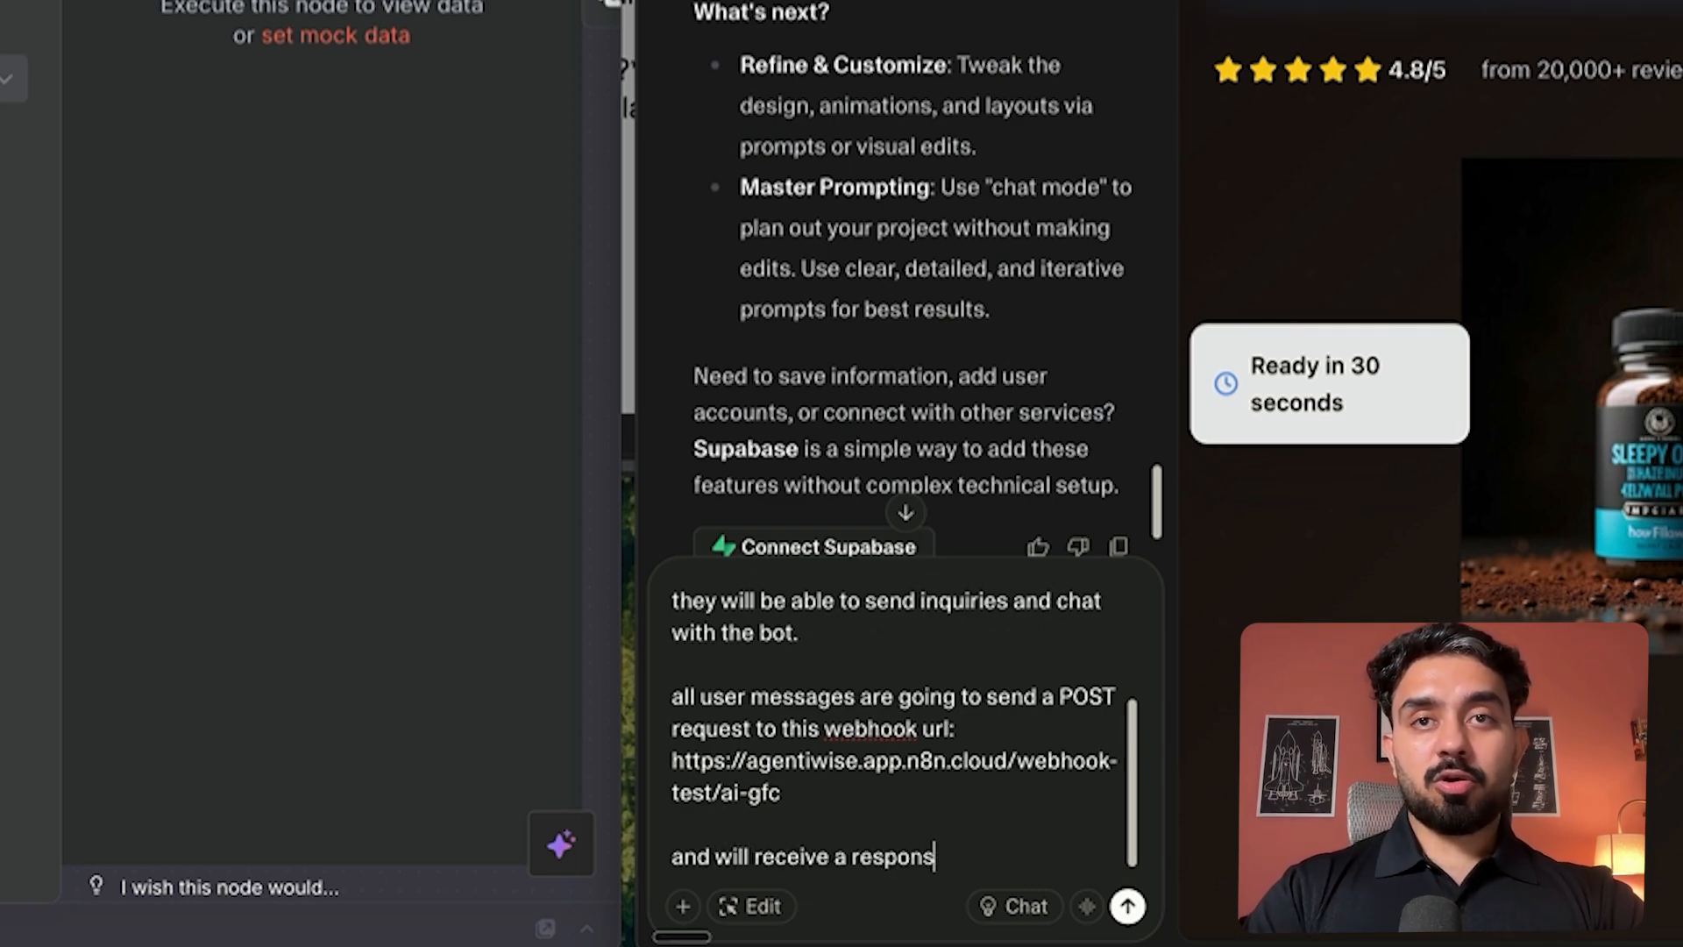
pyautogui.write('e from the')
pyautogui.press('BackSpace')
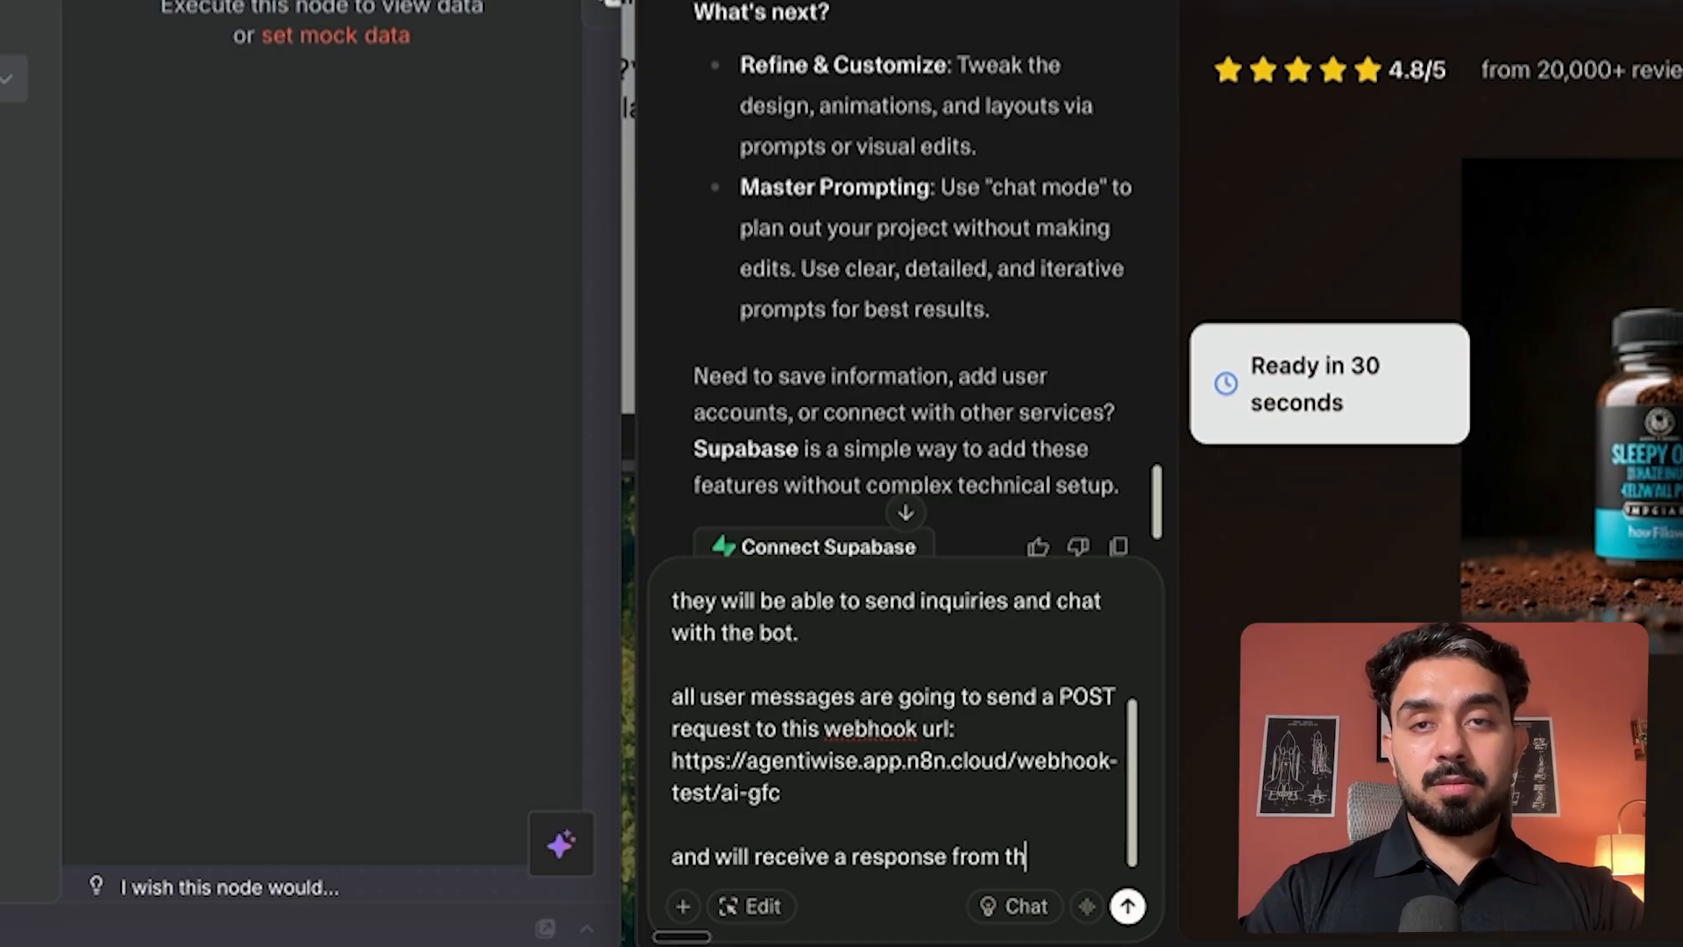
pyautogui.write('e same webhook')
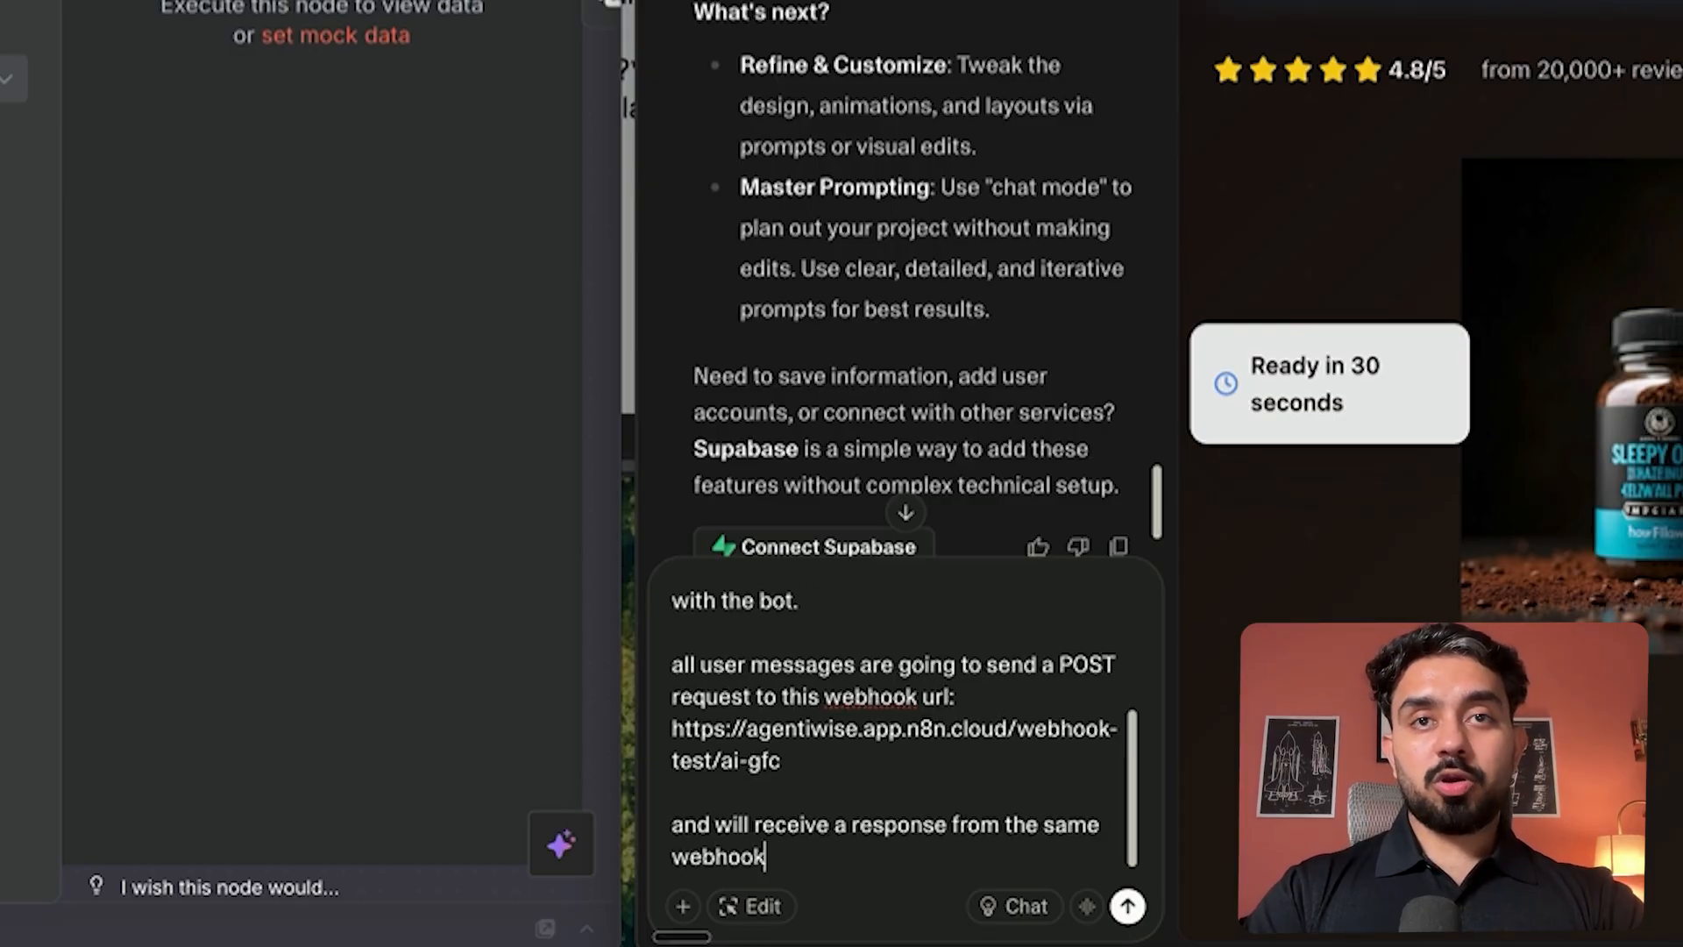
pyautogui.write(', so wait ')
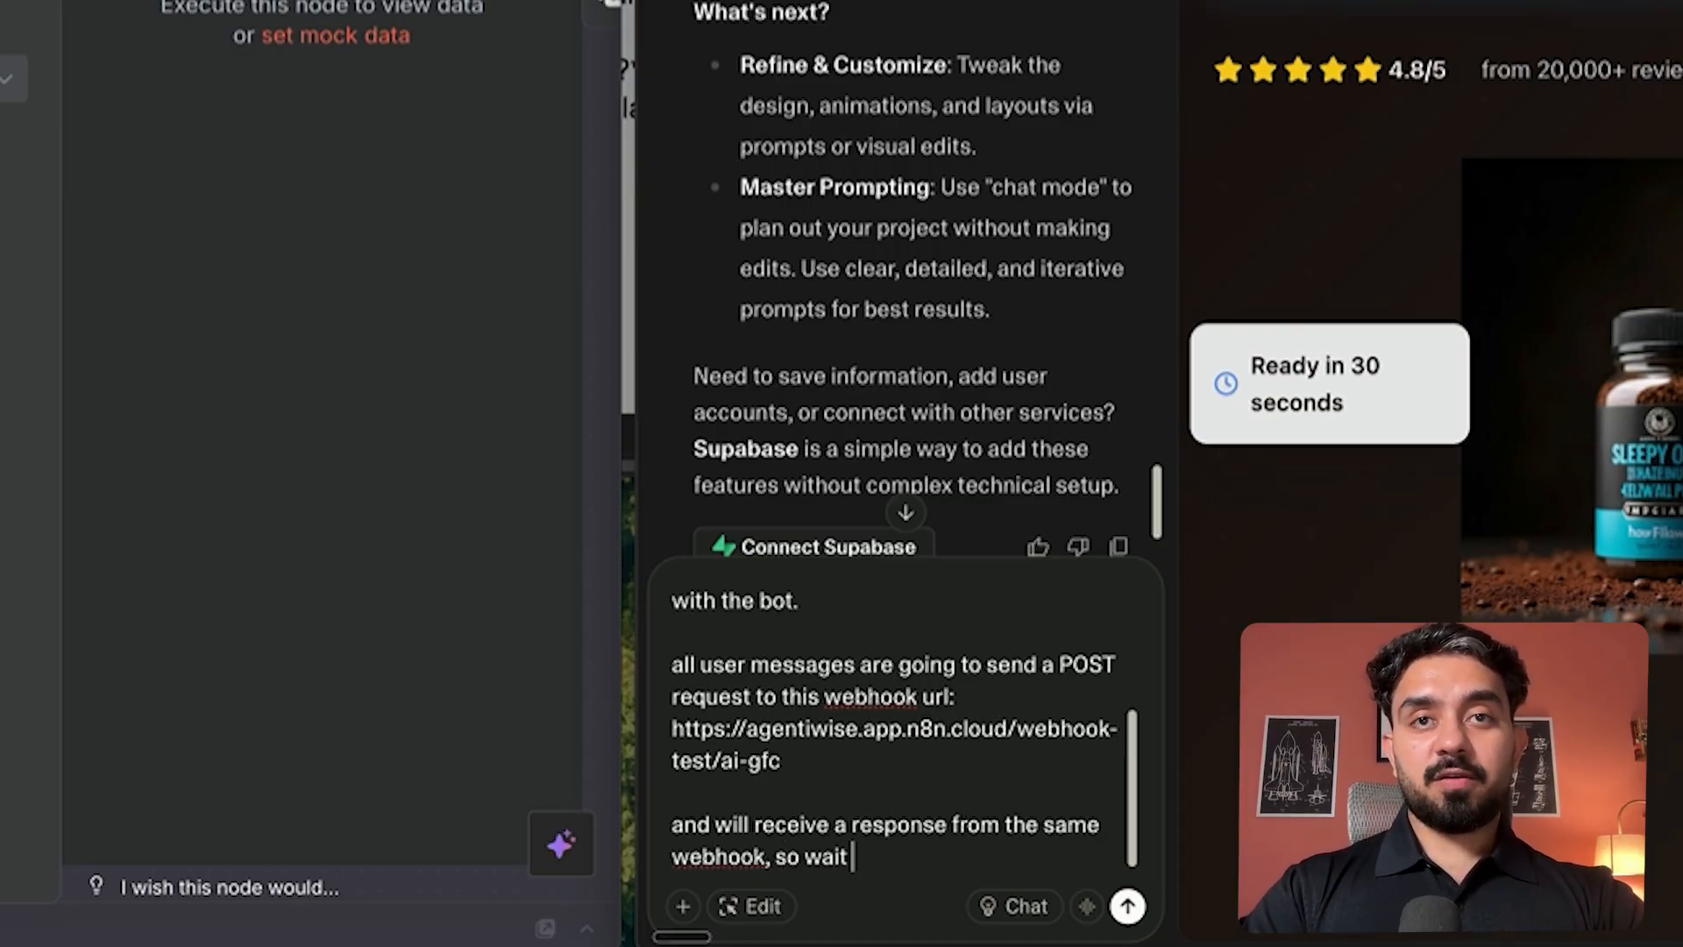
pyautogui.write('for the respons')
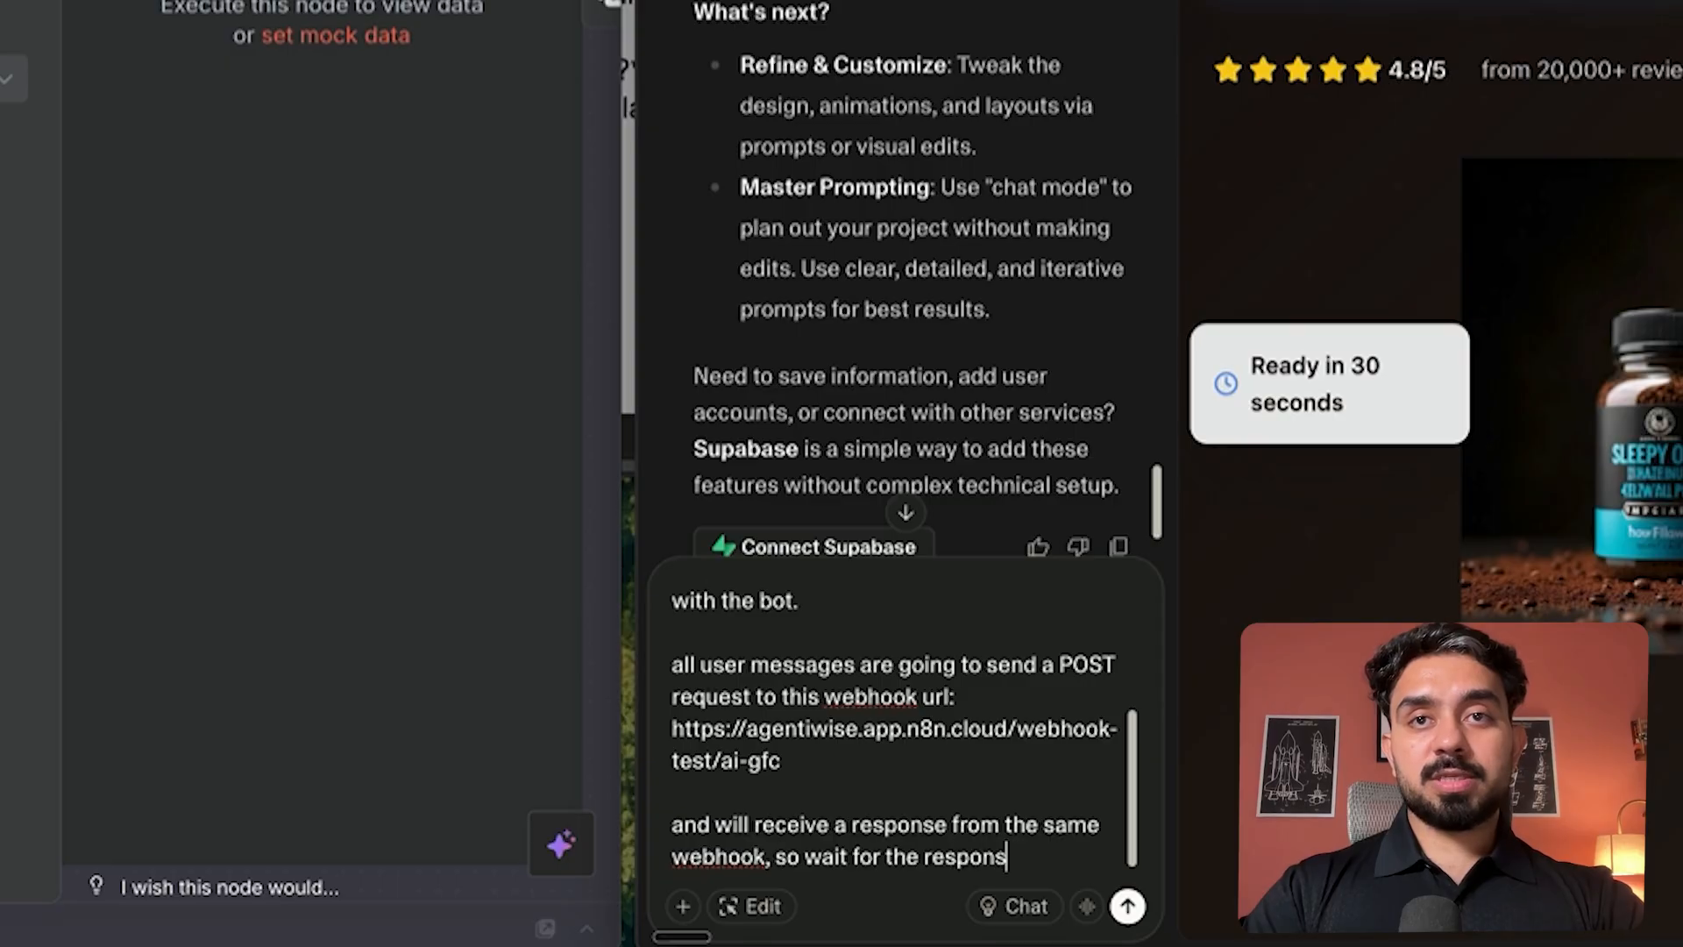
pyautogui.write('e, ')
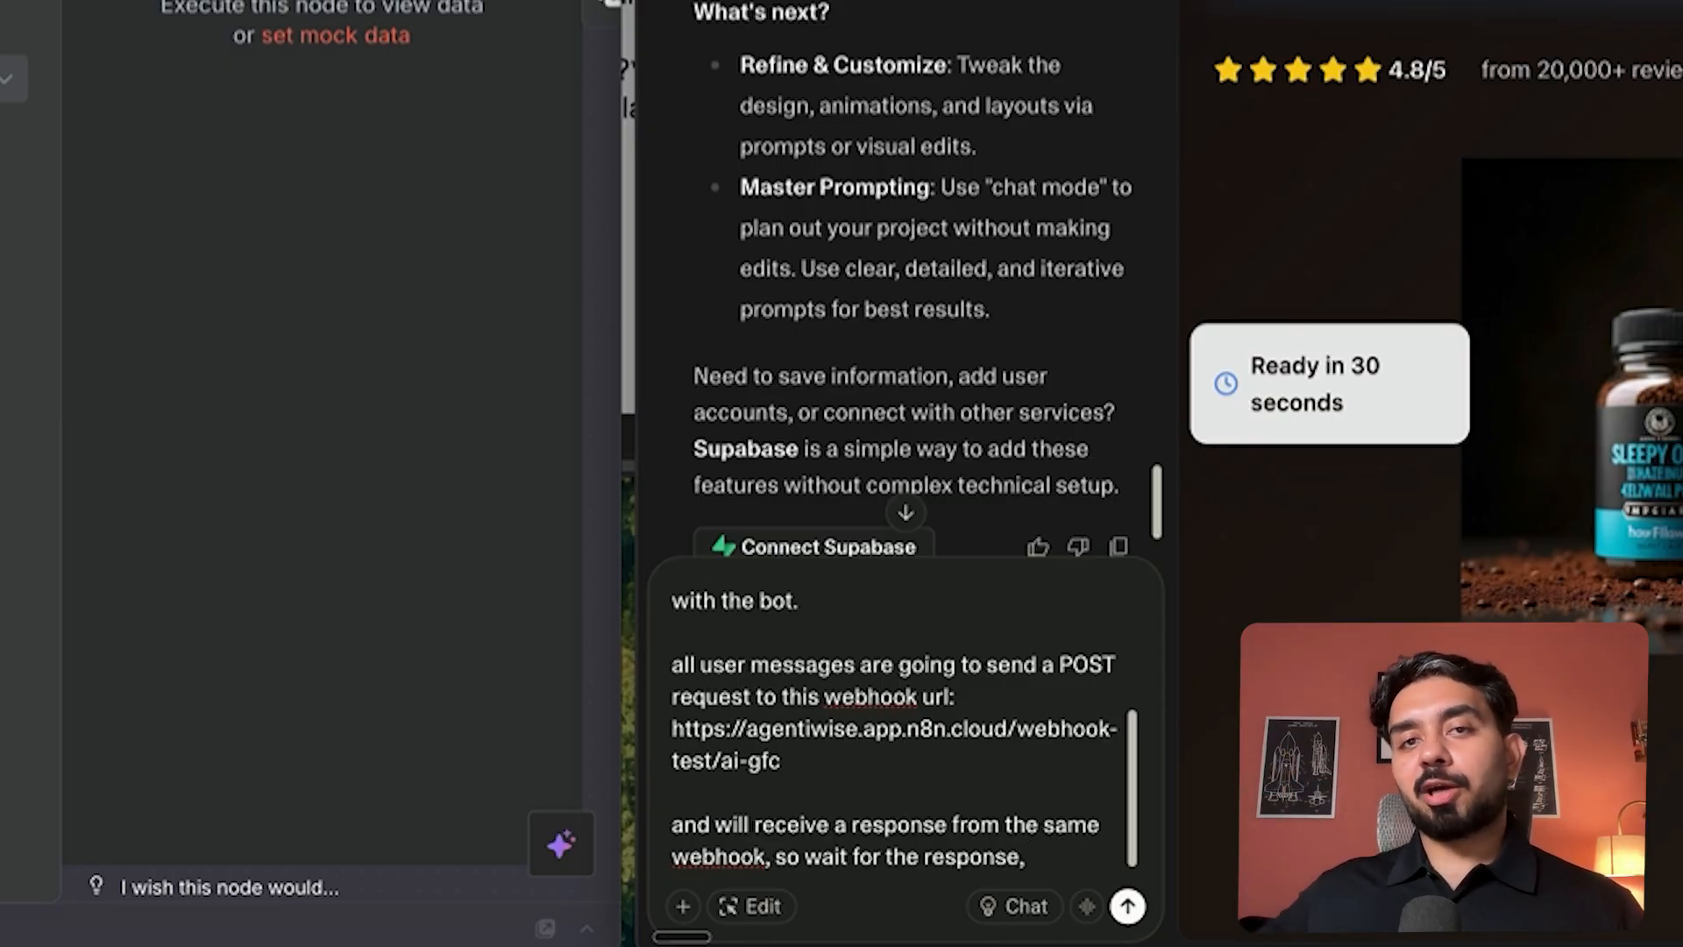
pyautogui.write('parse the marke')
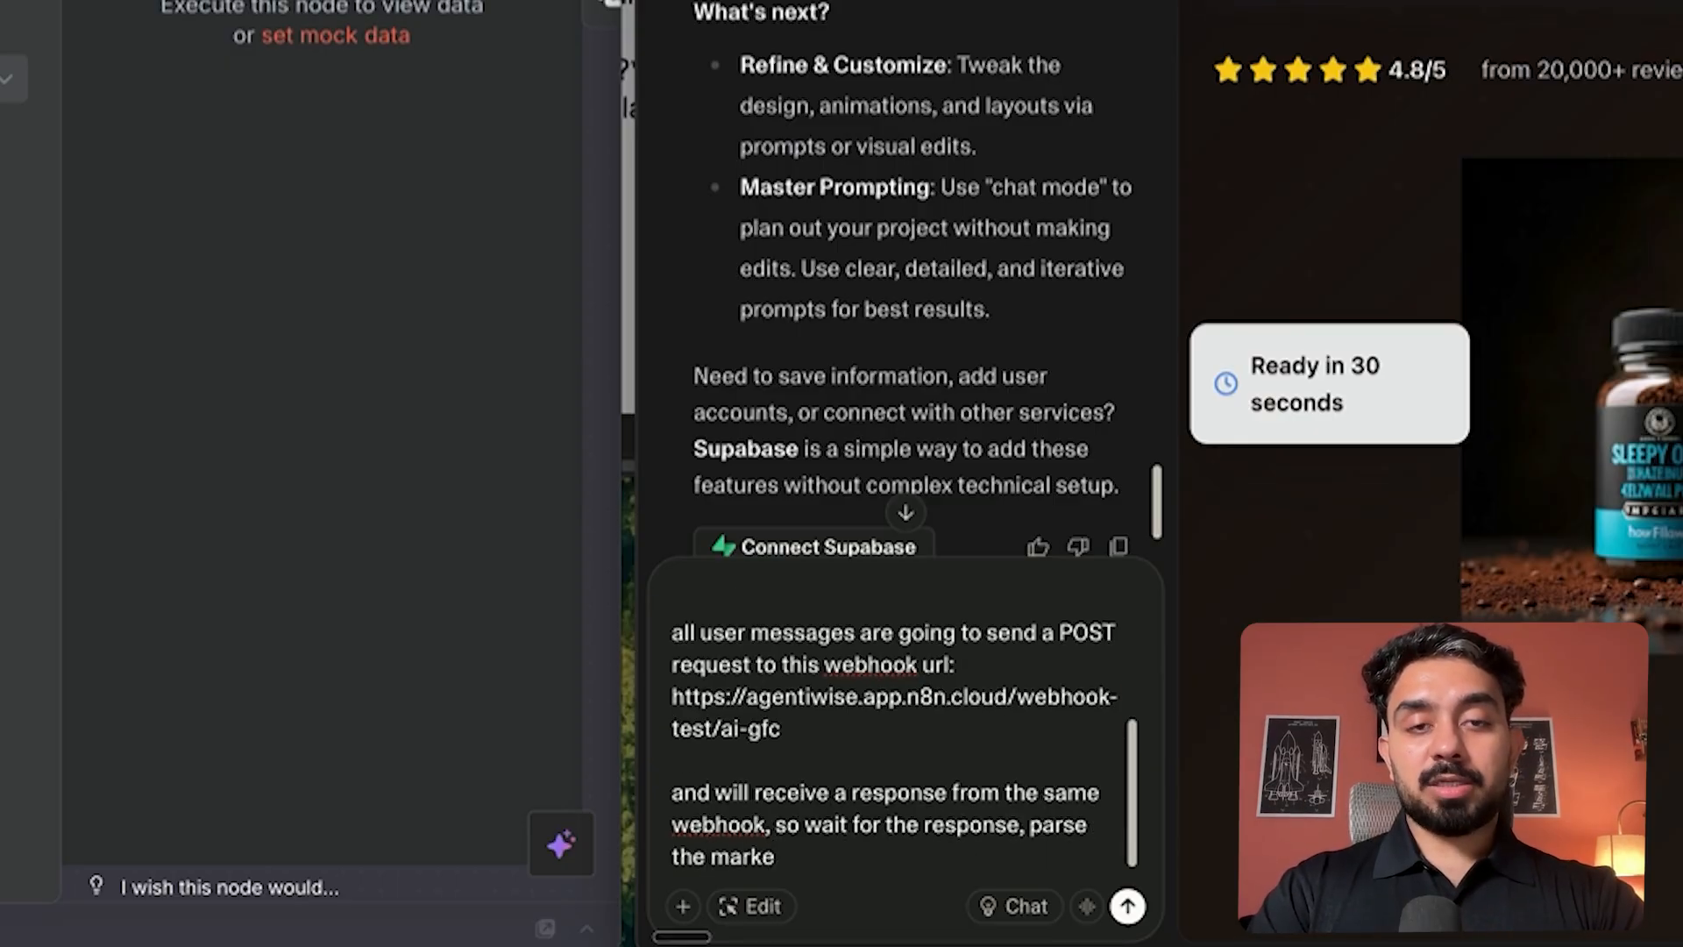
pyautogui.press('BackSpace')
pyautogui.write('down text re')
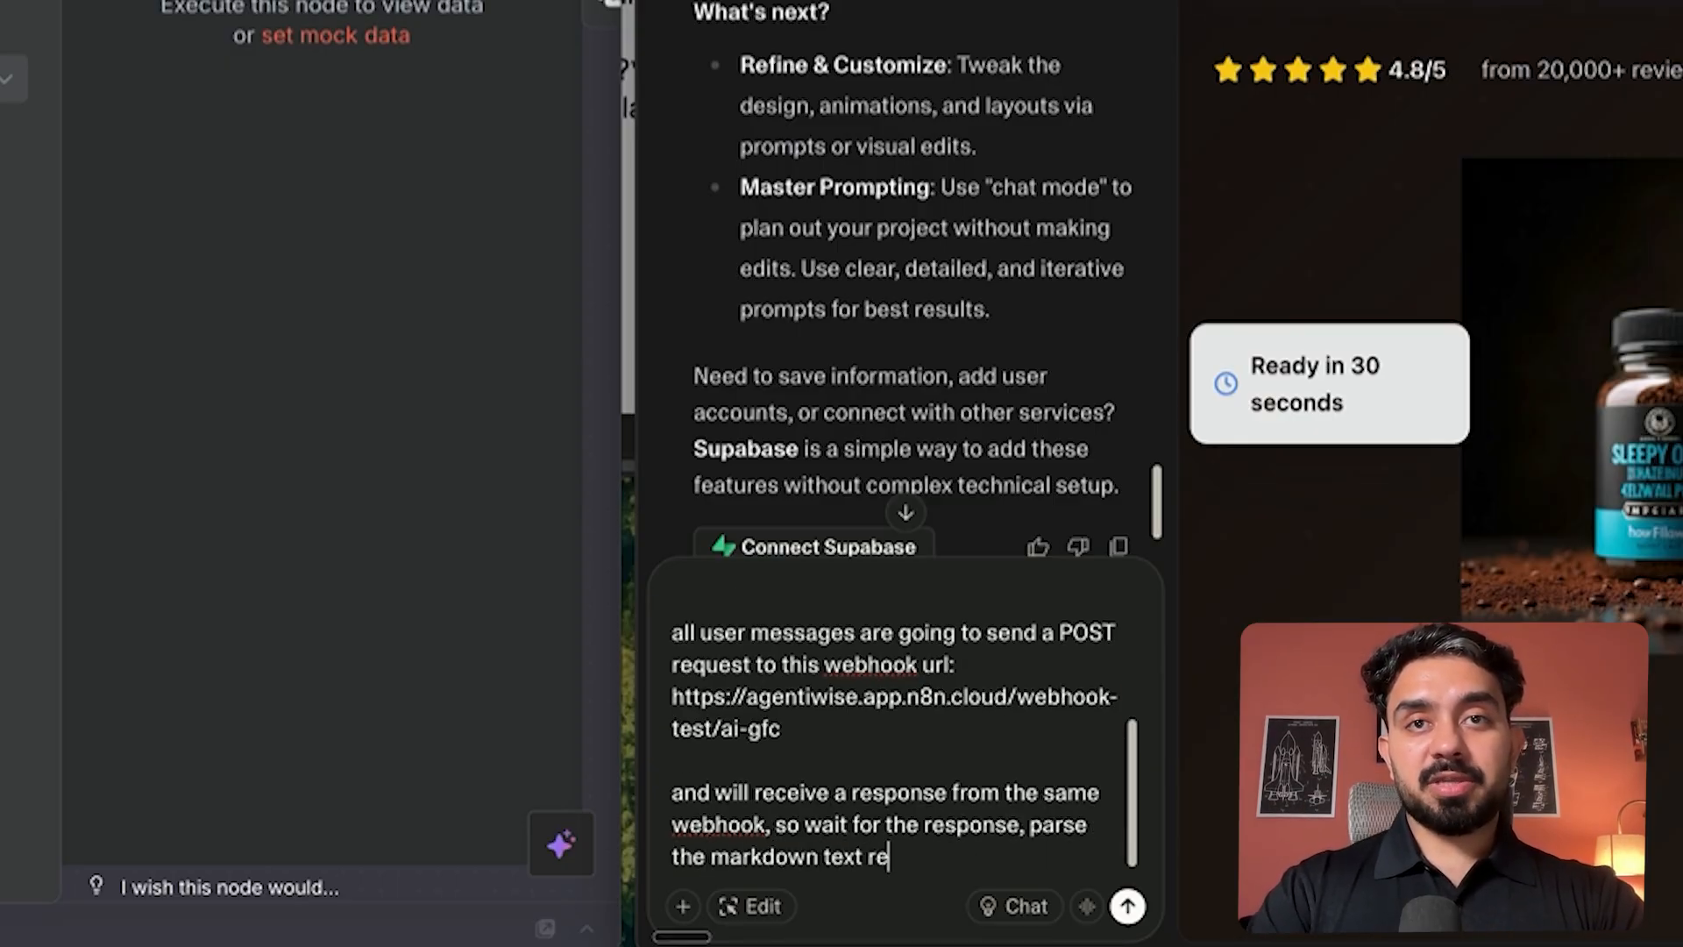
pyautogui.write('sponse and dis')
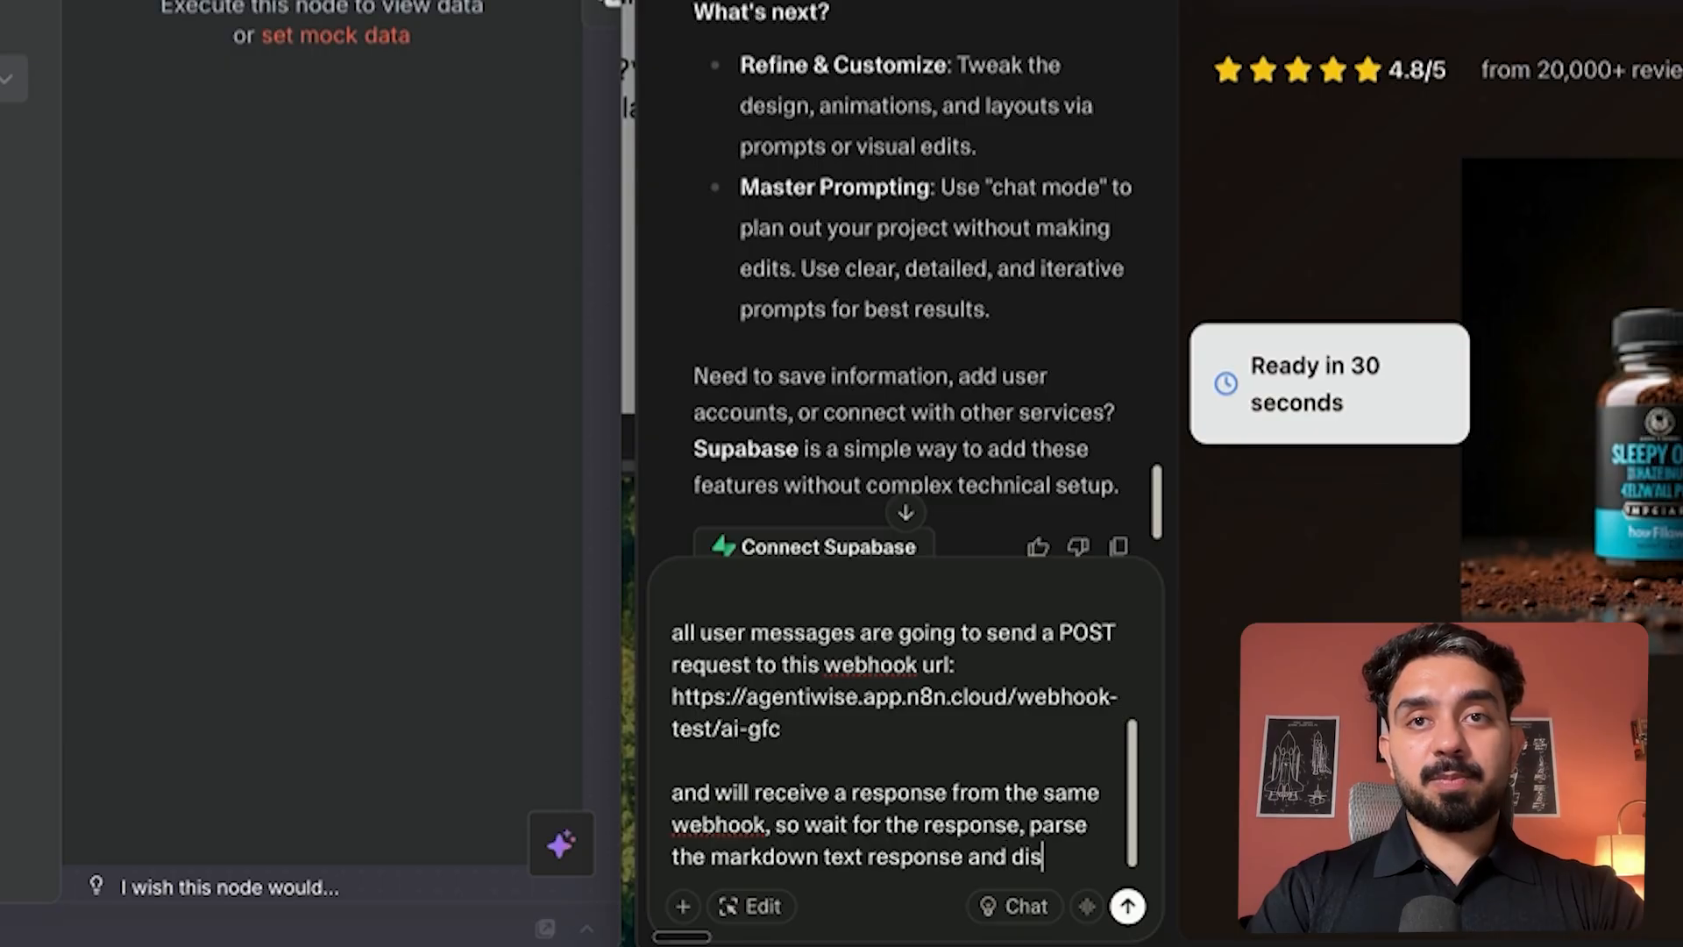
pyautogui.write('play it nicel')
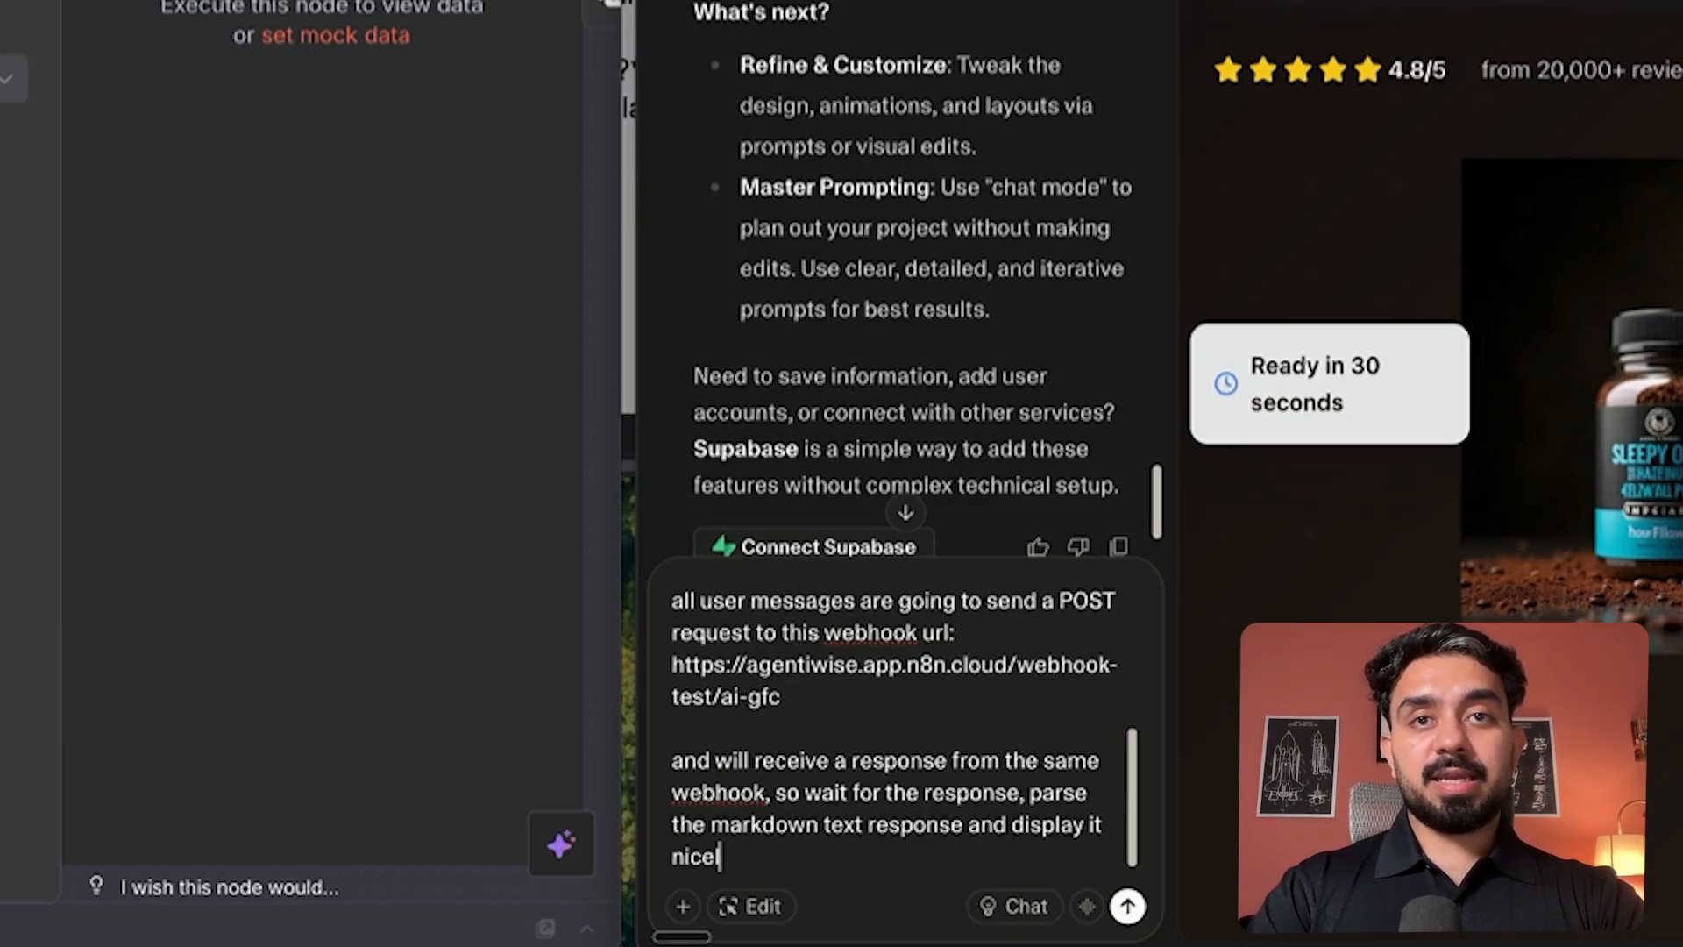
pyautogui.write('y in th')
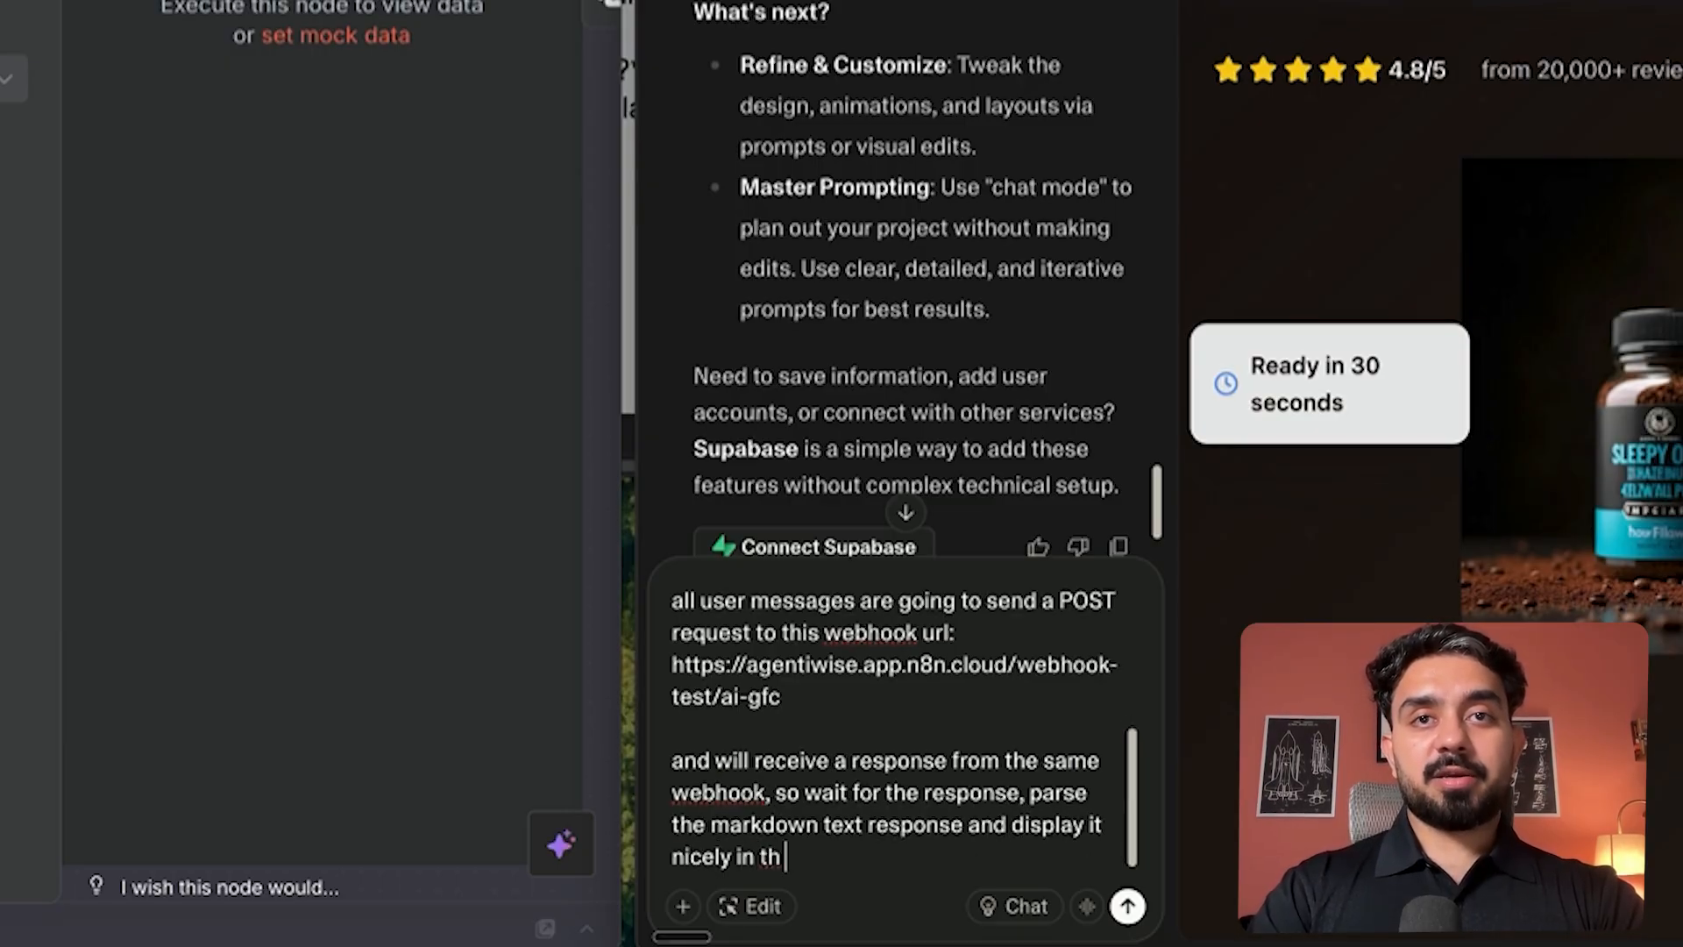
pyautogui.write('e chat')
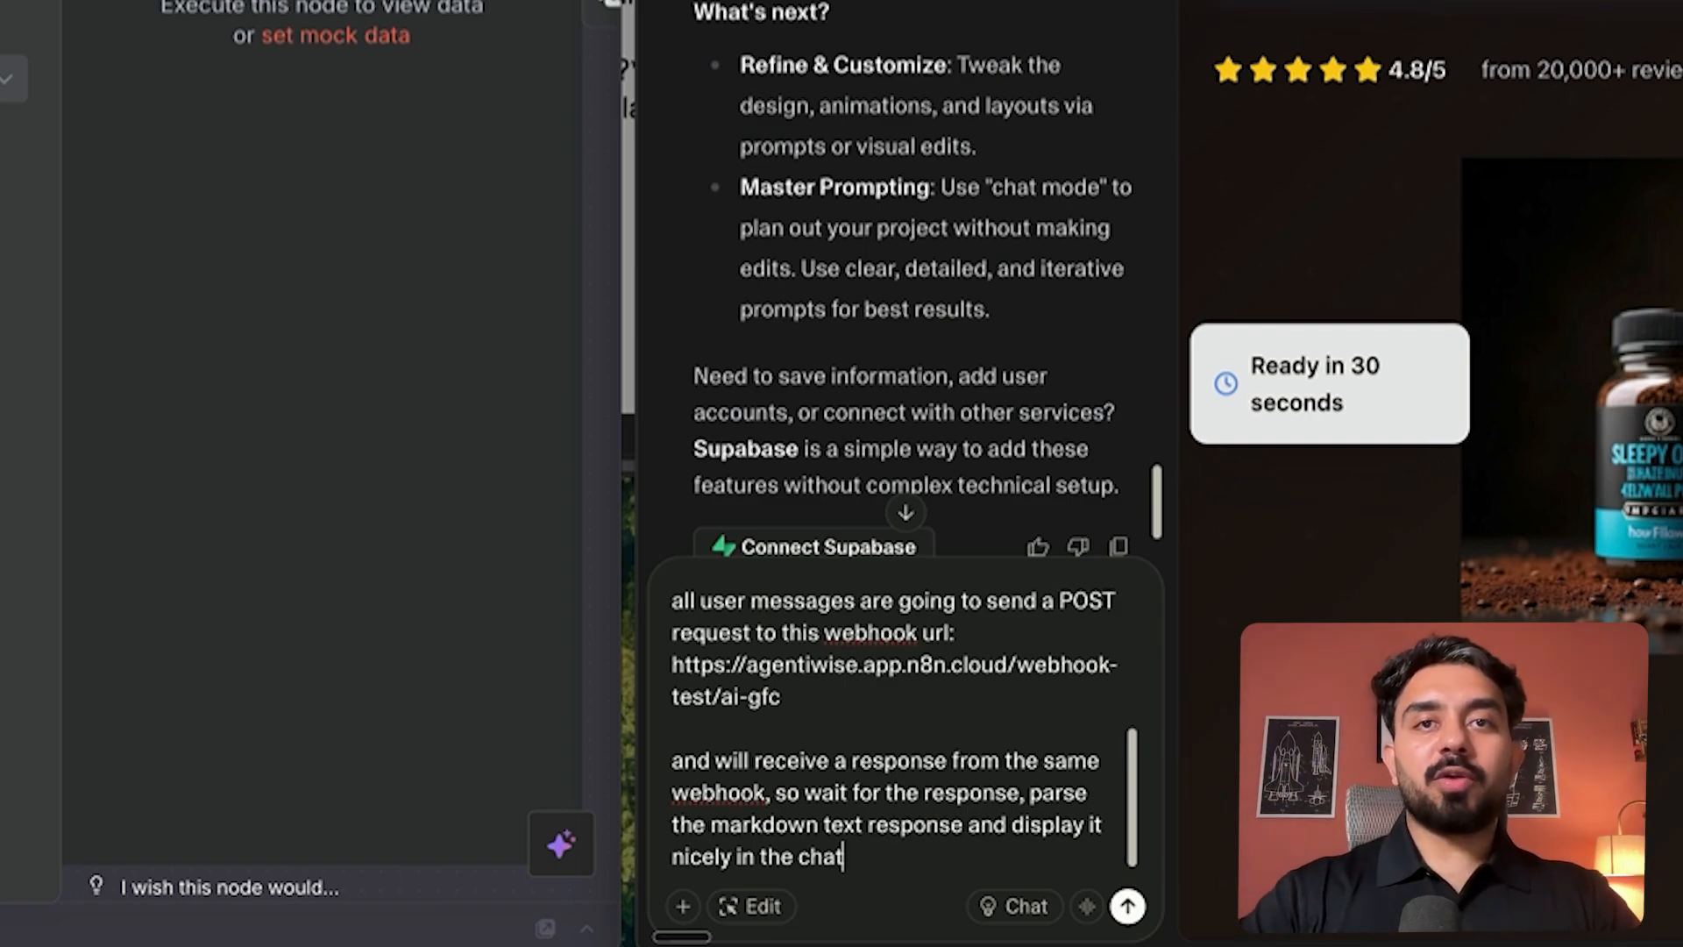
pyautogui.press('Return')
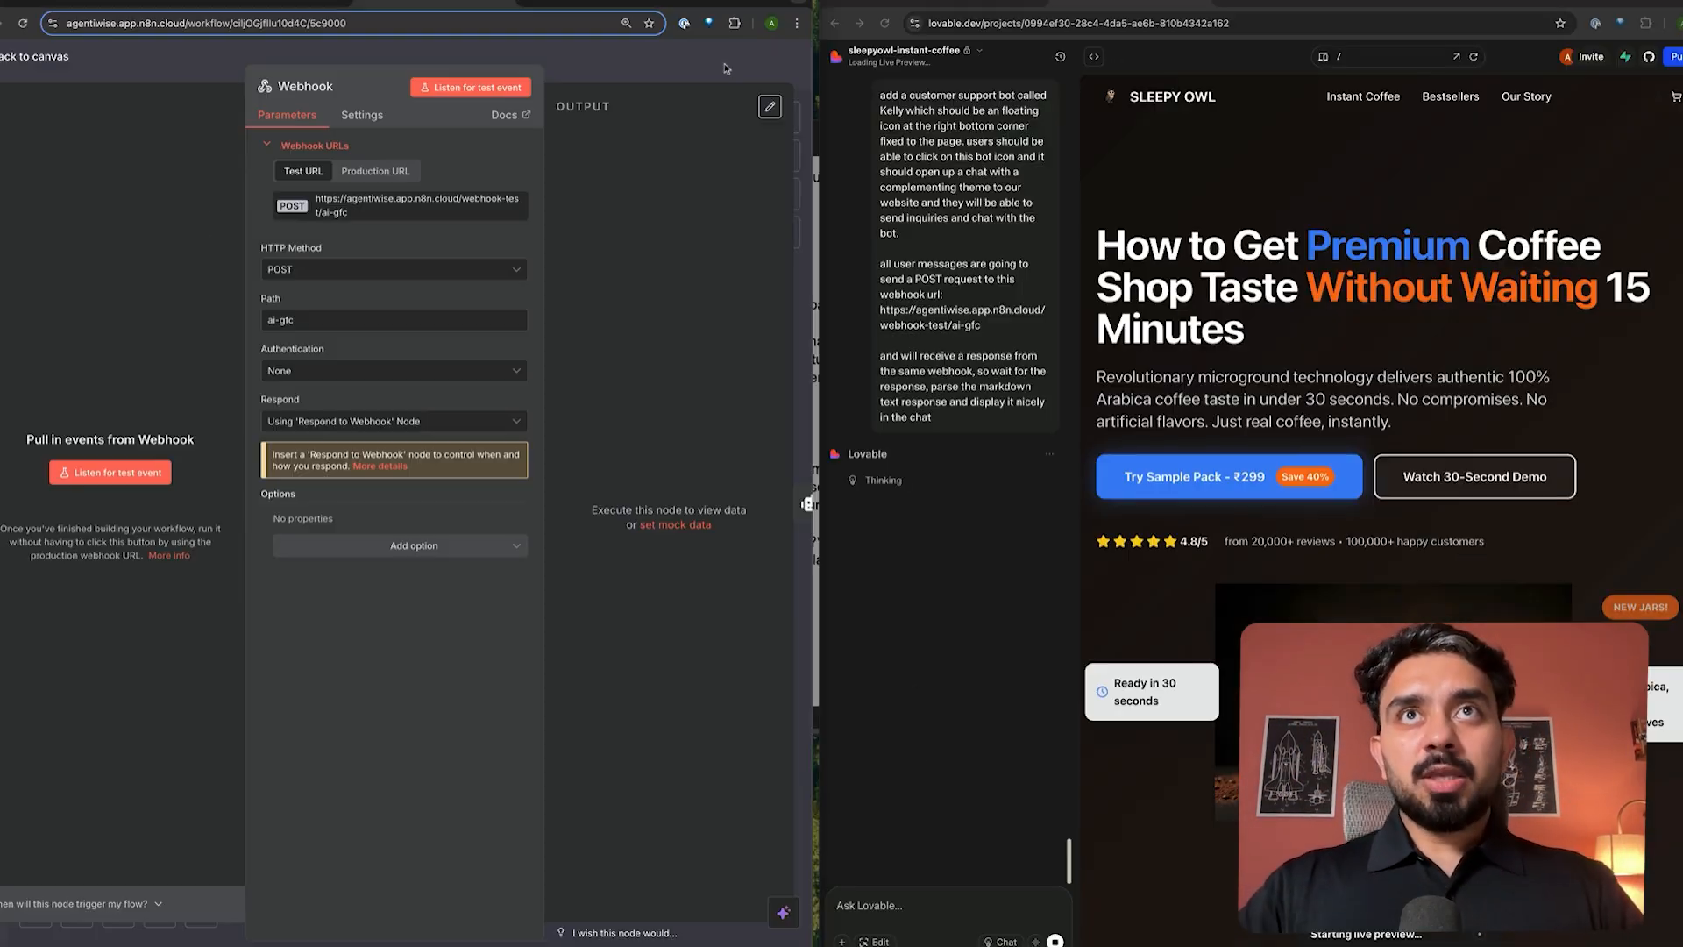
# - Open Kelly's chat and greeting on the SleepyOwl preview, then run the n8n workflow for a test call
pyautogui.click(726, 67)
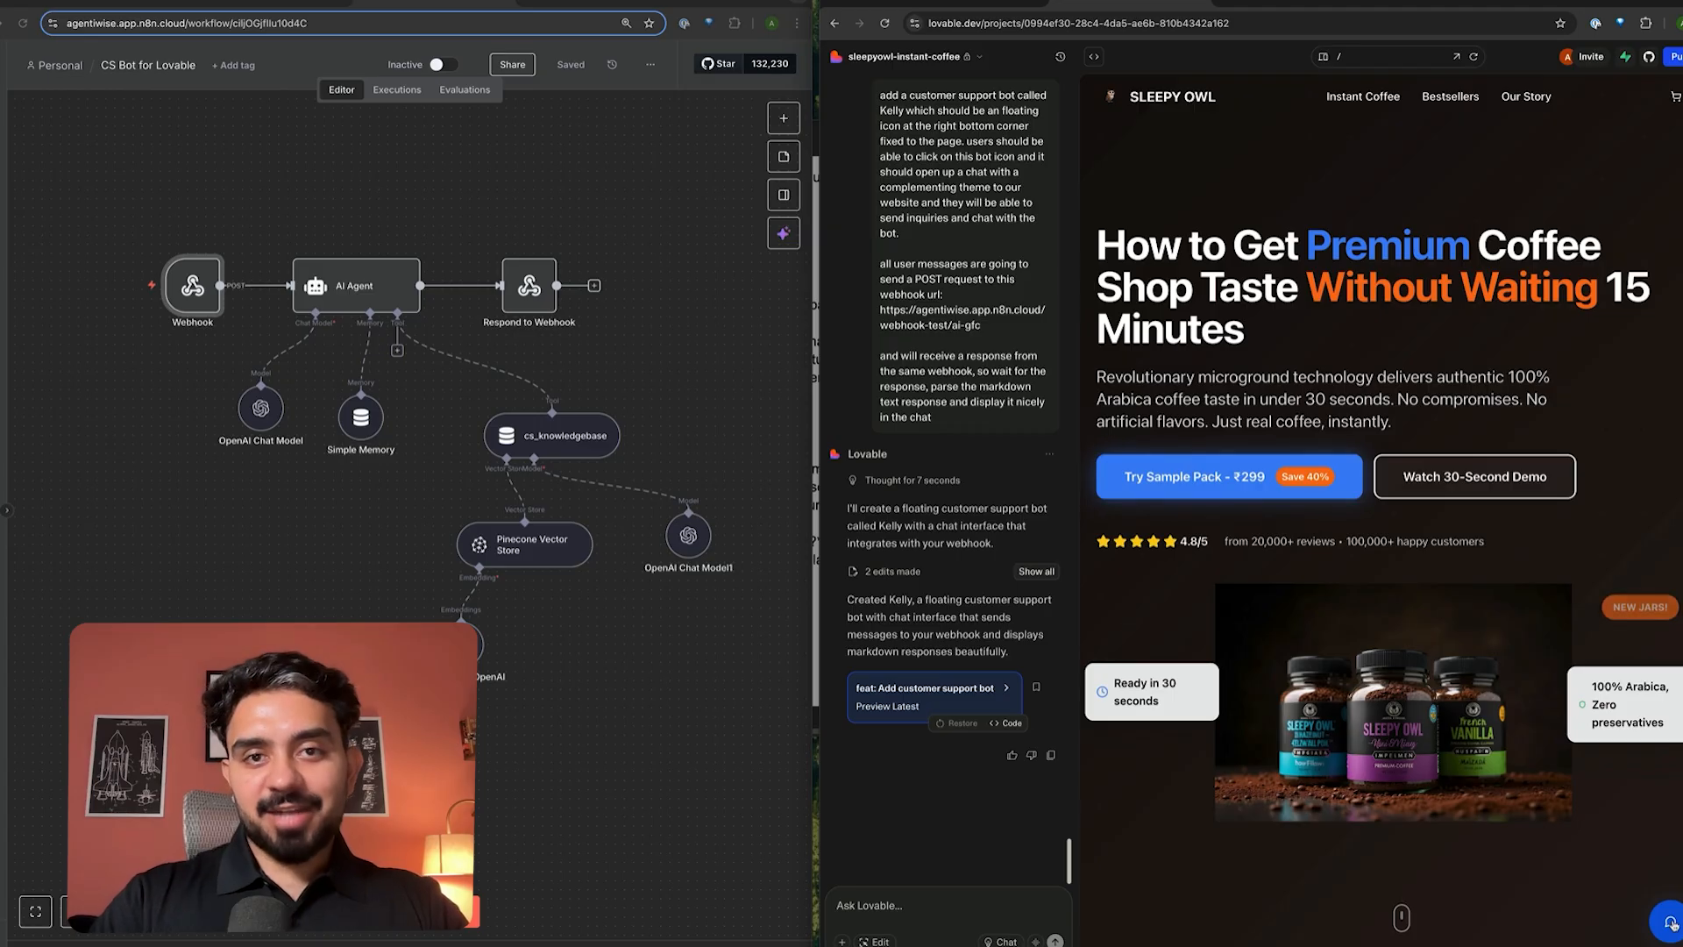
pyautogui.click(1670, 923)
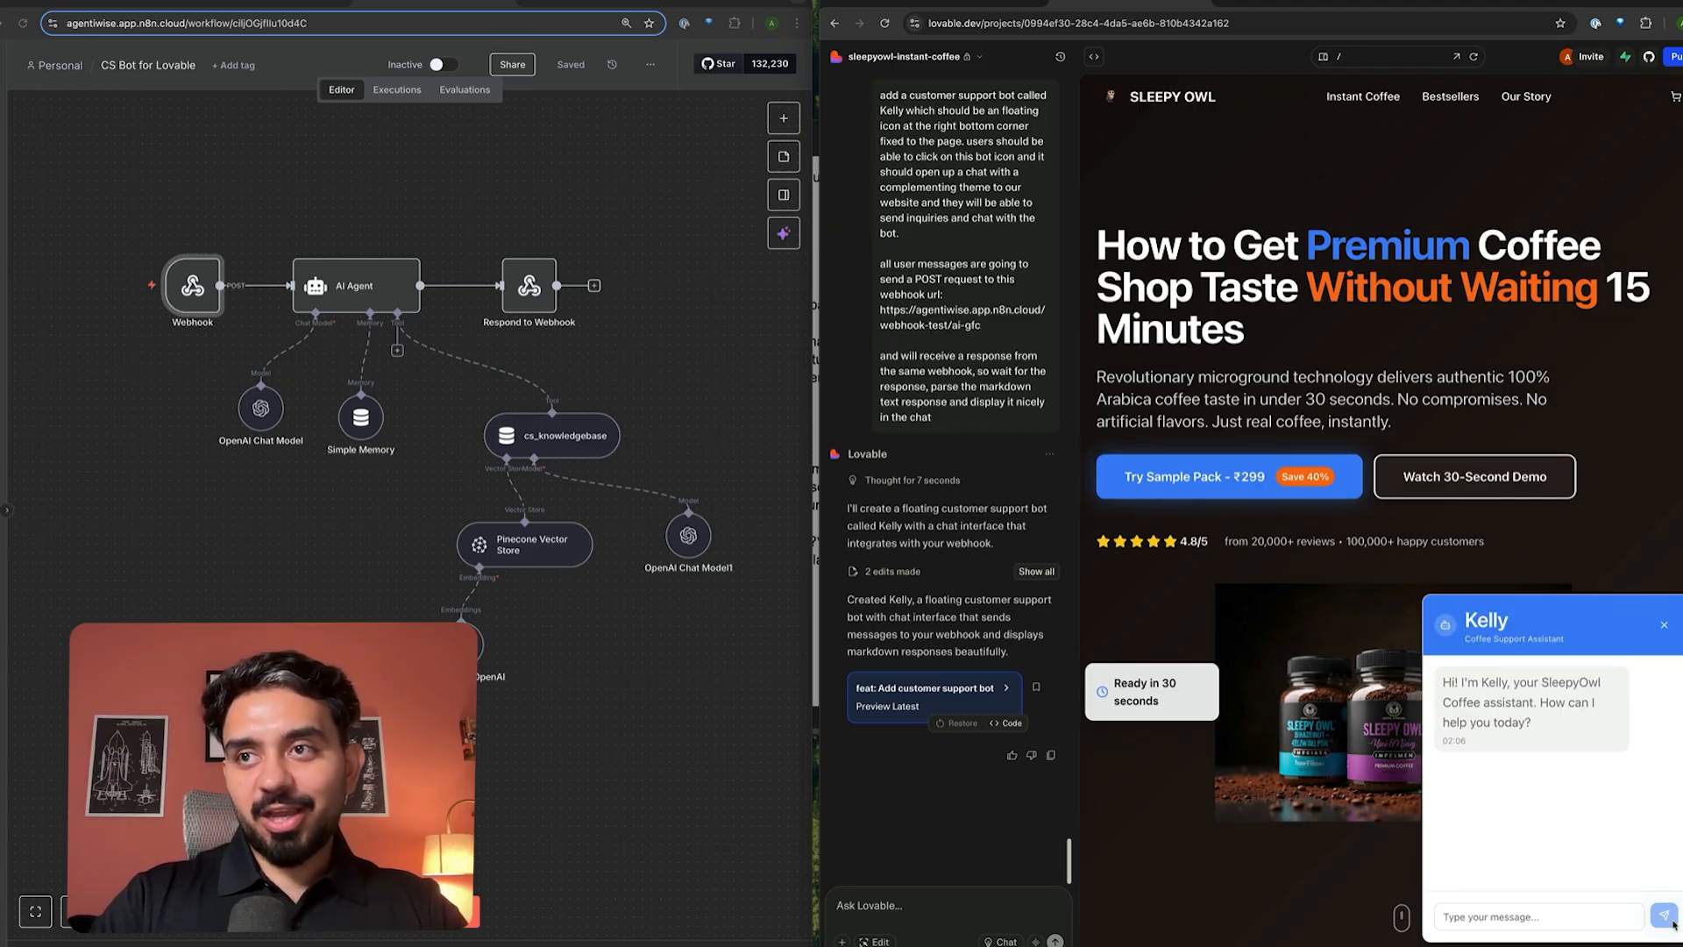
pyautogui.moveTo(1480, 682); pyautogui.dragTo(1548, 721)
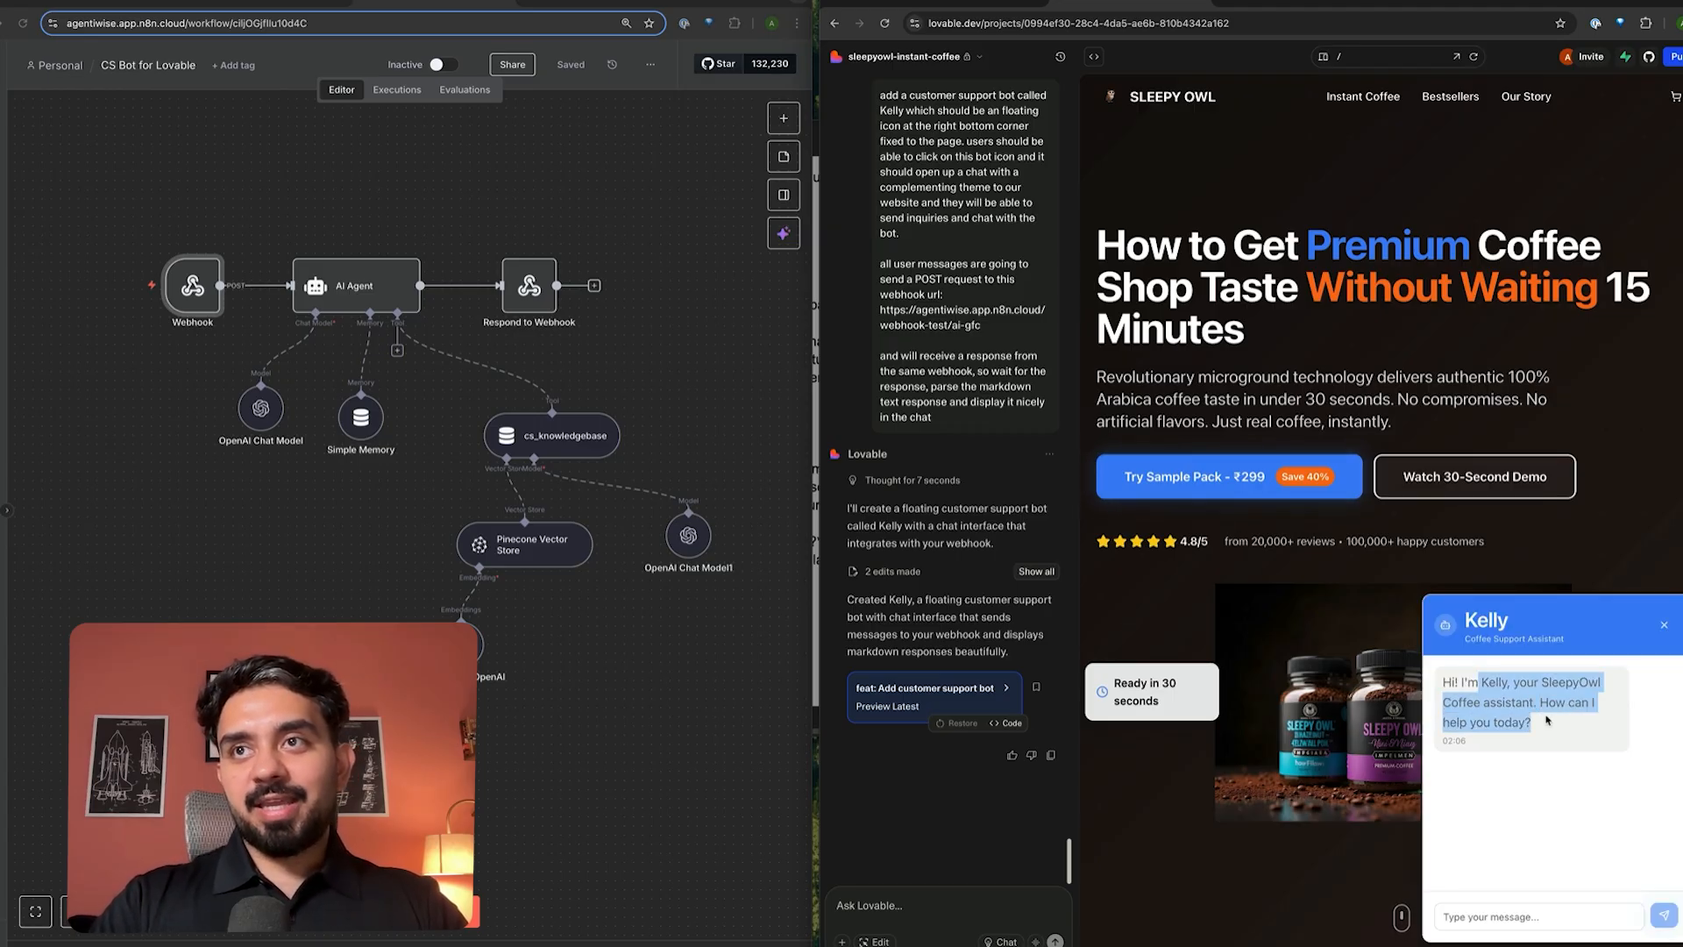
pyautogui.click(1569, 733)
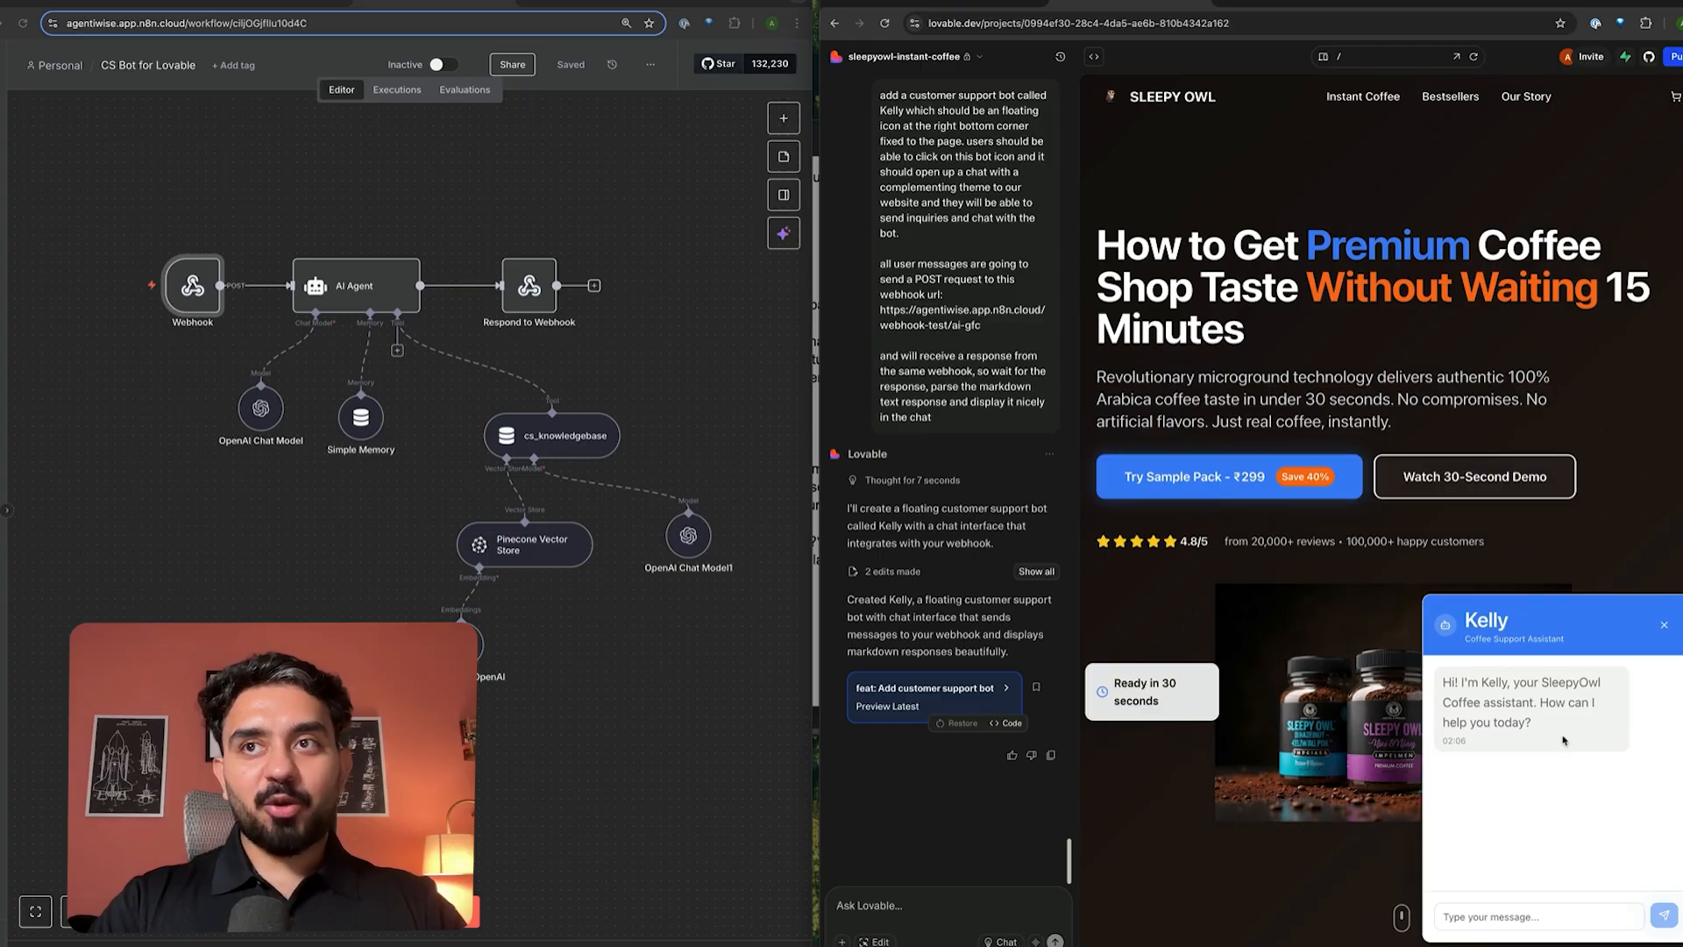
pyautogui.click(1539, 914)
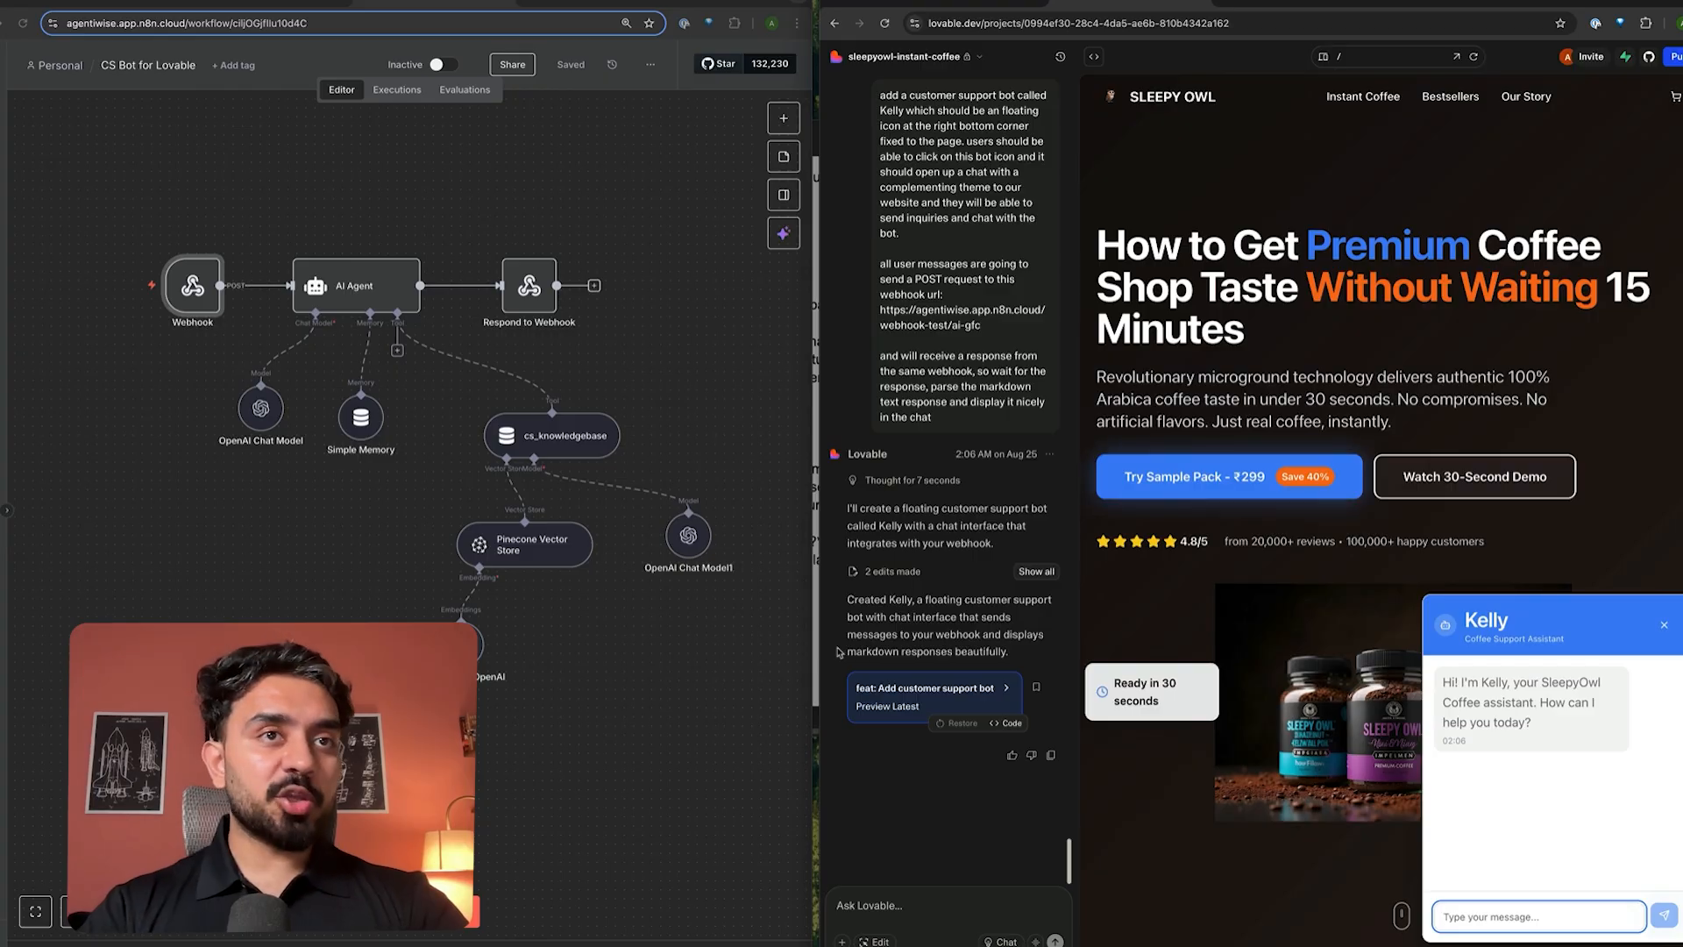
pyautogui.click(618, 796)
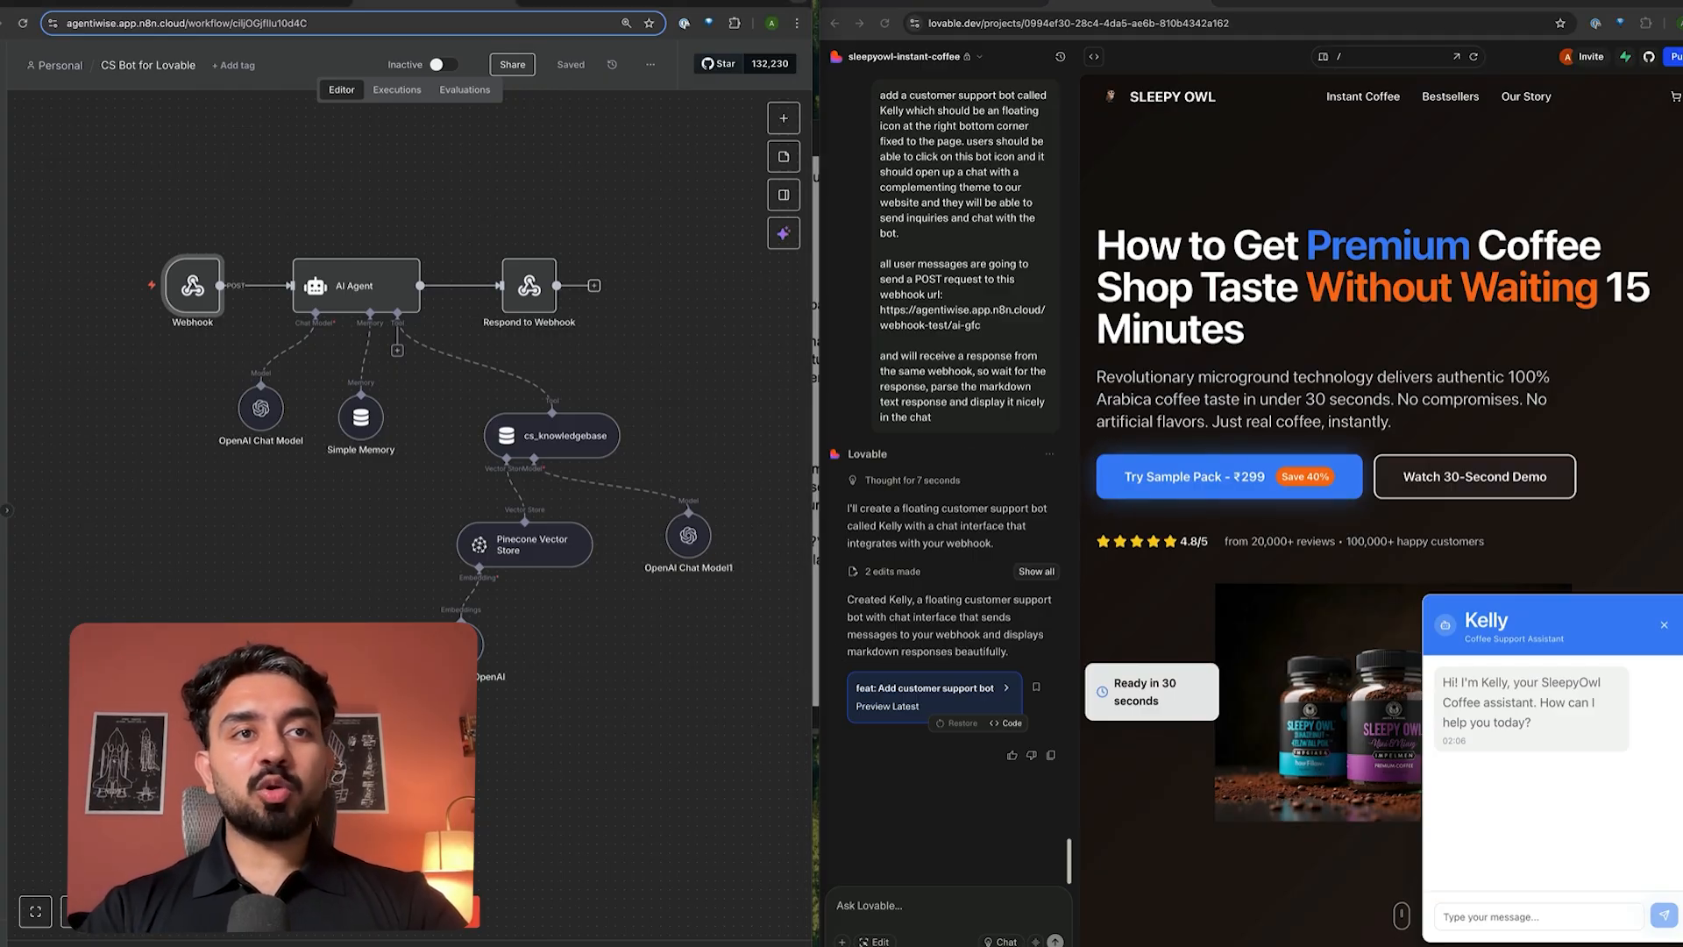
pyautogui.click(421, 911)
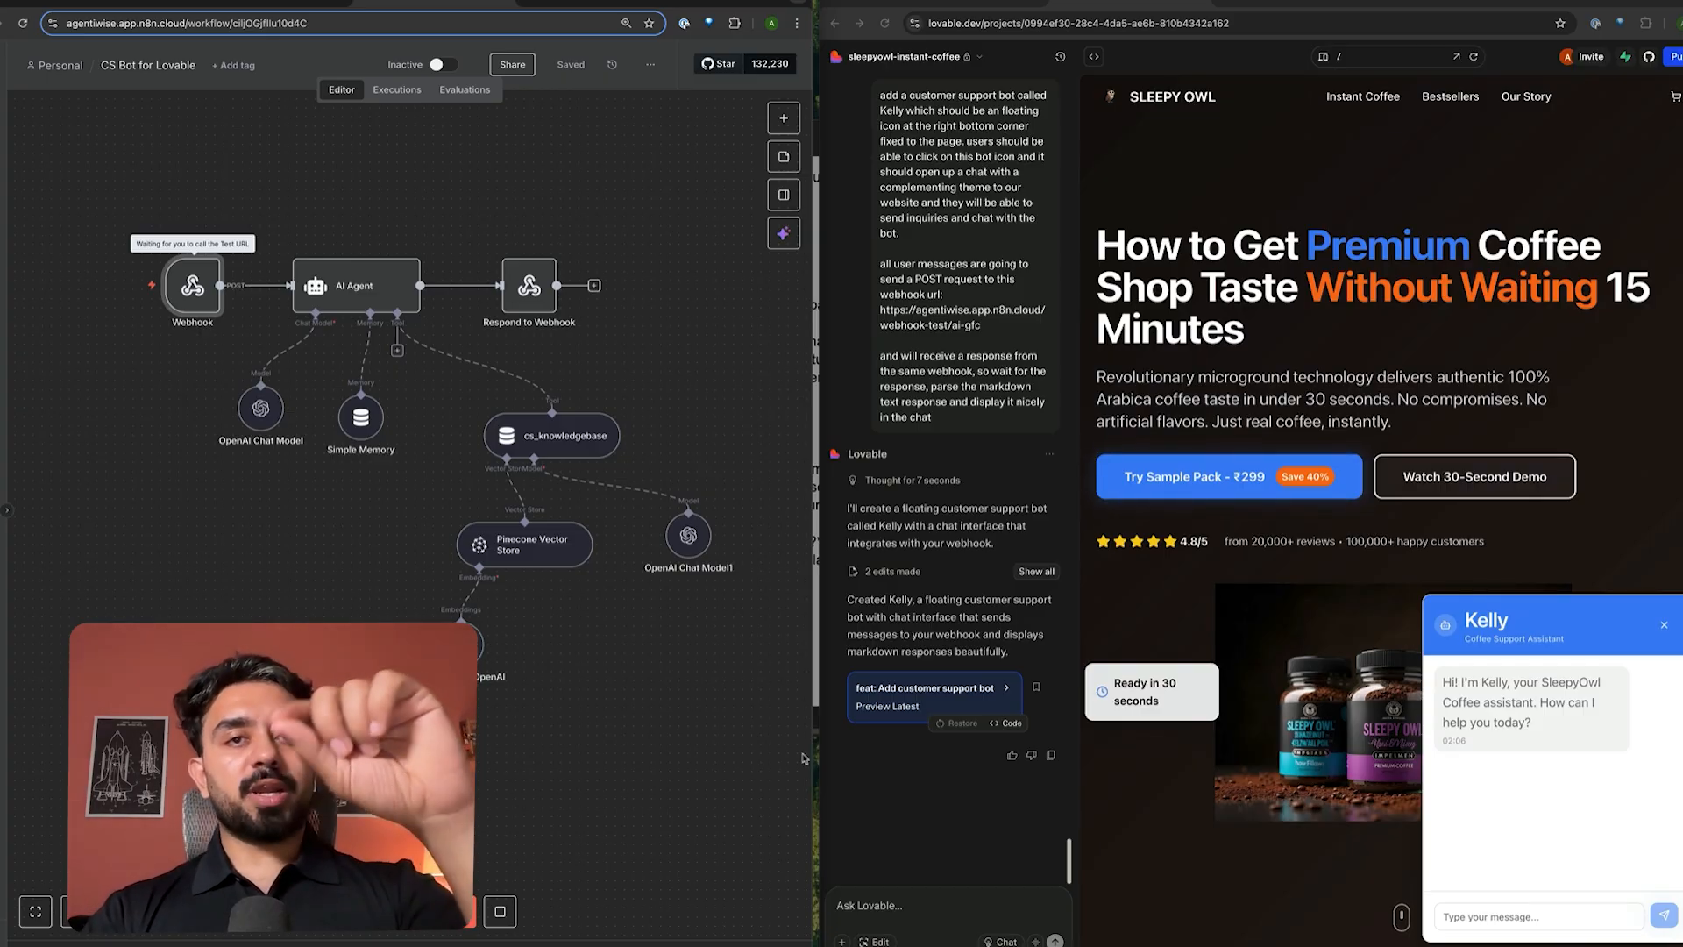
# - Send the message 'hey' through Kelly's chat window
pyautogui.click(1557, 918)
pyautogui.write('hey')
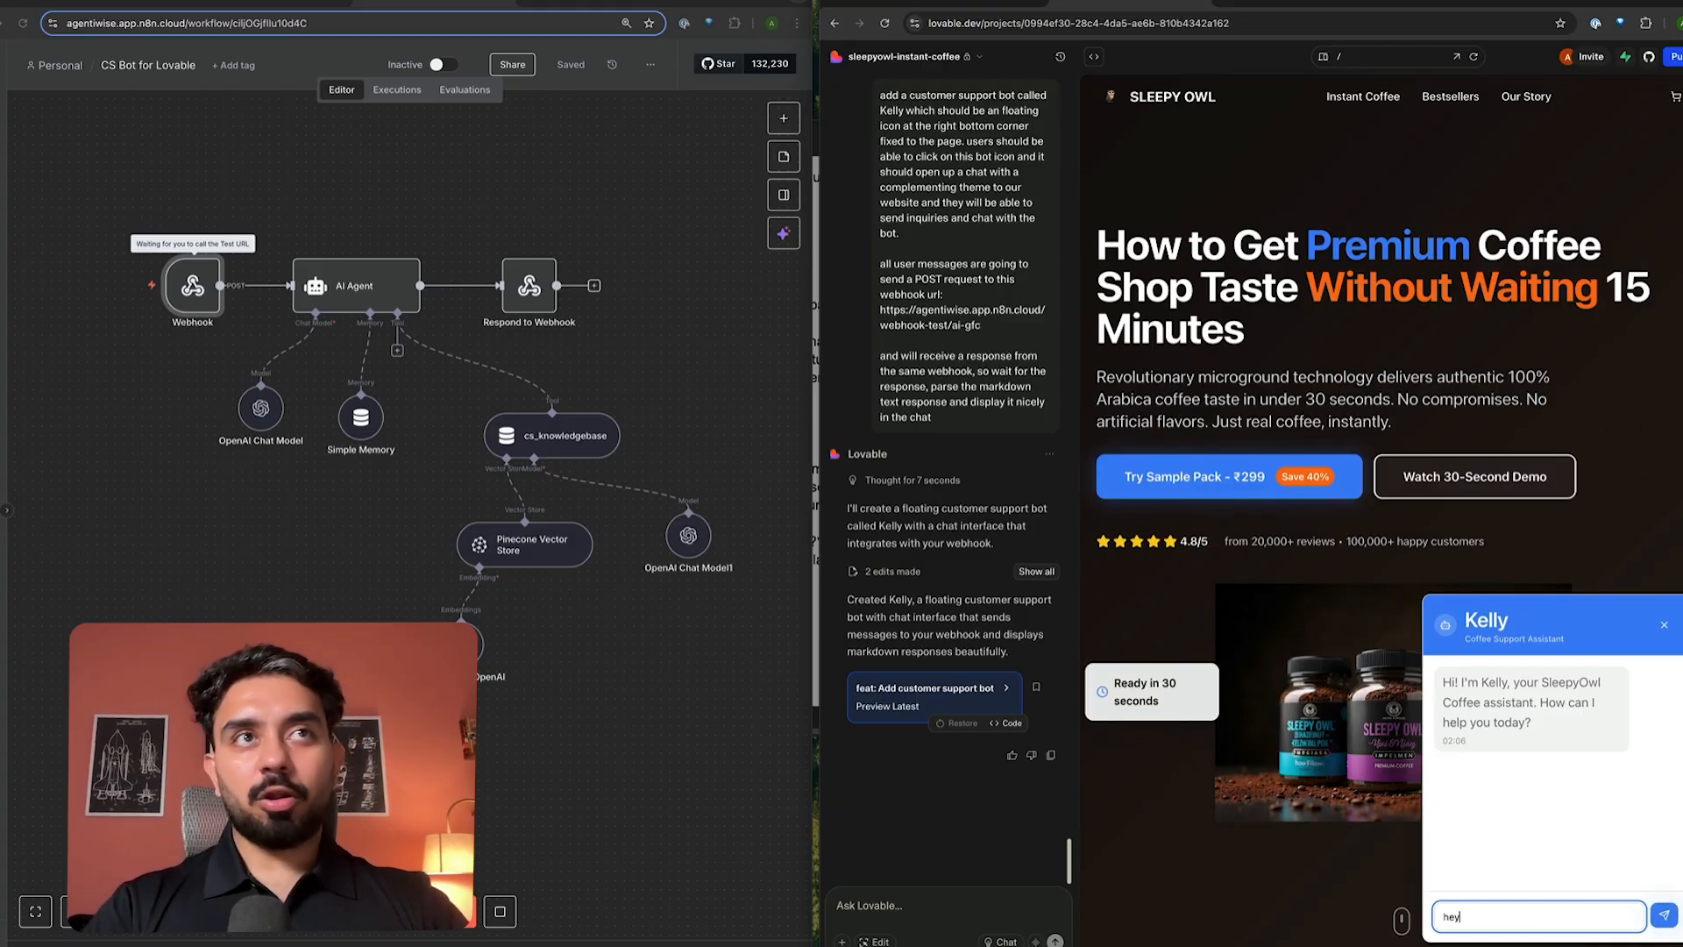
pyautogui.press('Return')
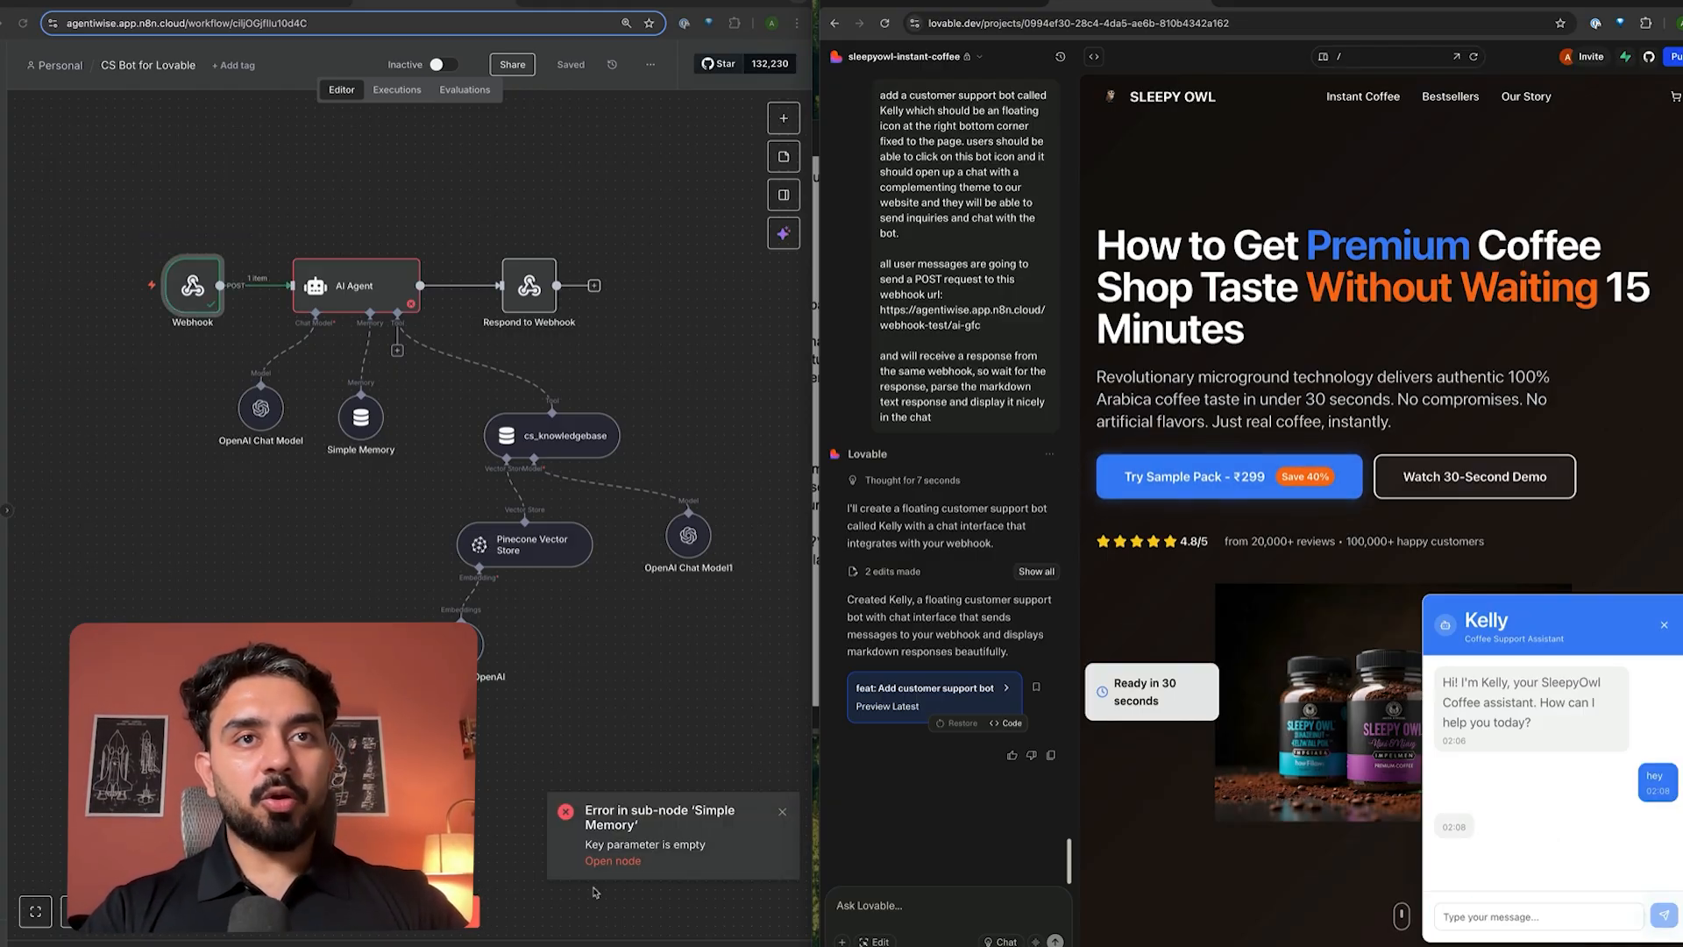
# - Inspect the AI Agent error and the OpenAI Chat Model's credential
pyautogui.doubleClick(403, 298)
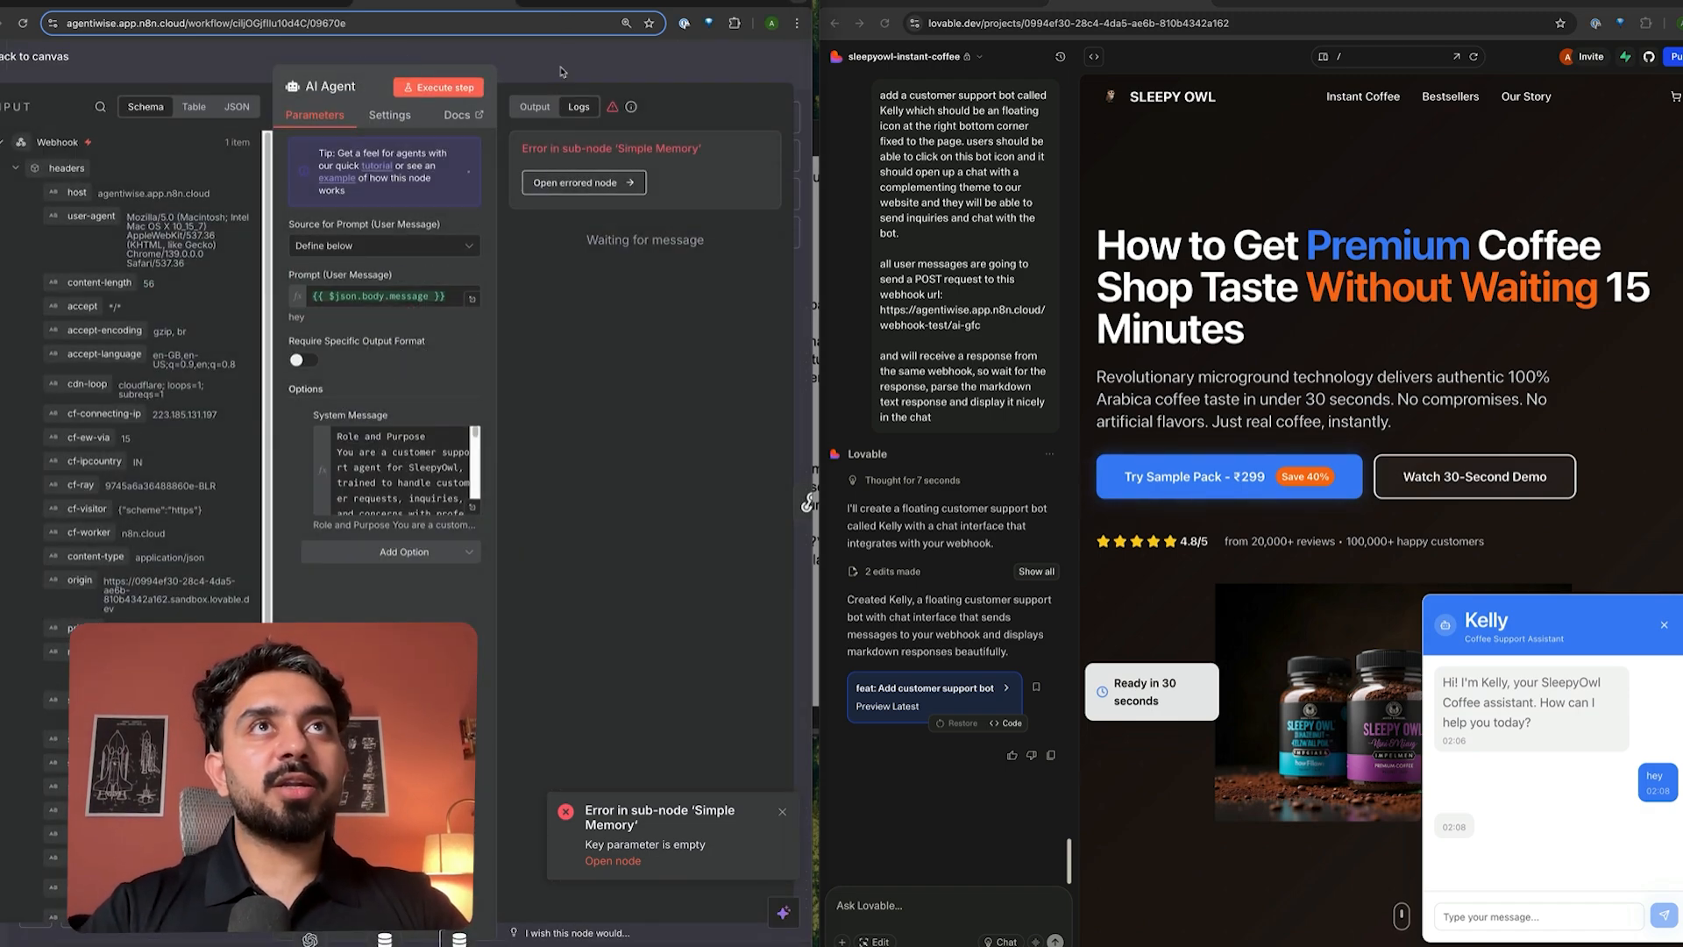
pyautogui.click(561, 71)
pyautogui.doubleClick(260, 409)
pyautogui.click(394, 159)
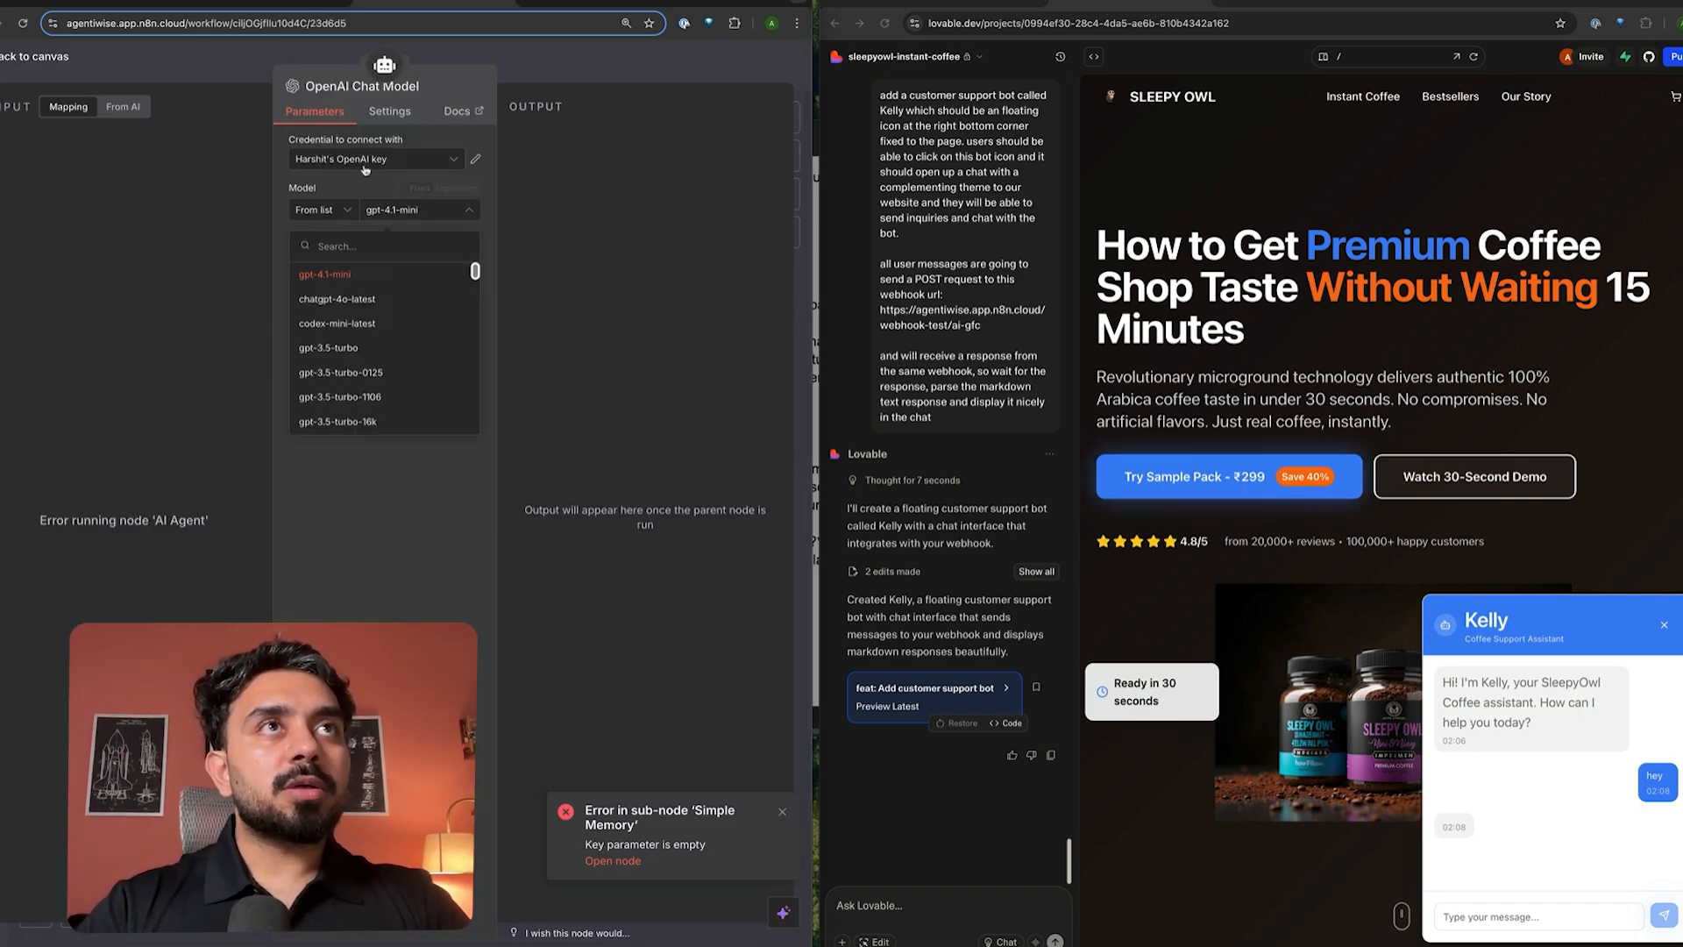
pyautogui.click(574, 77)
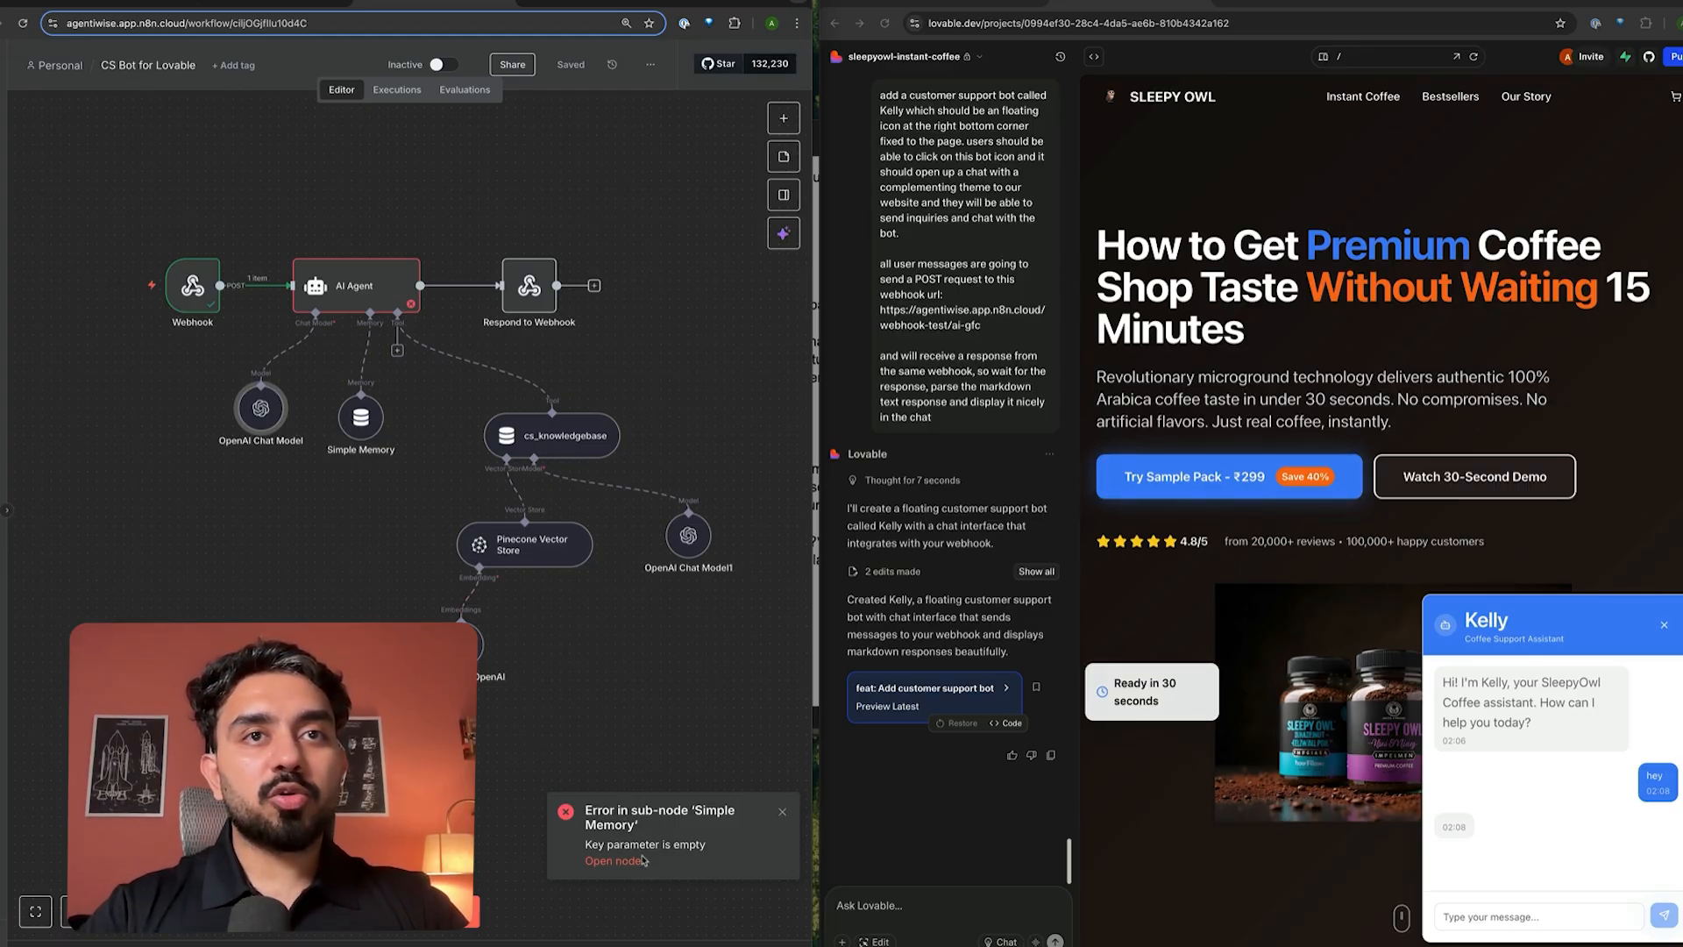
# - Check Simple Memory's undefined sessionId key against the data the Webhook received
pyautogui.doubleClick(370, 428)
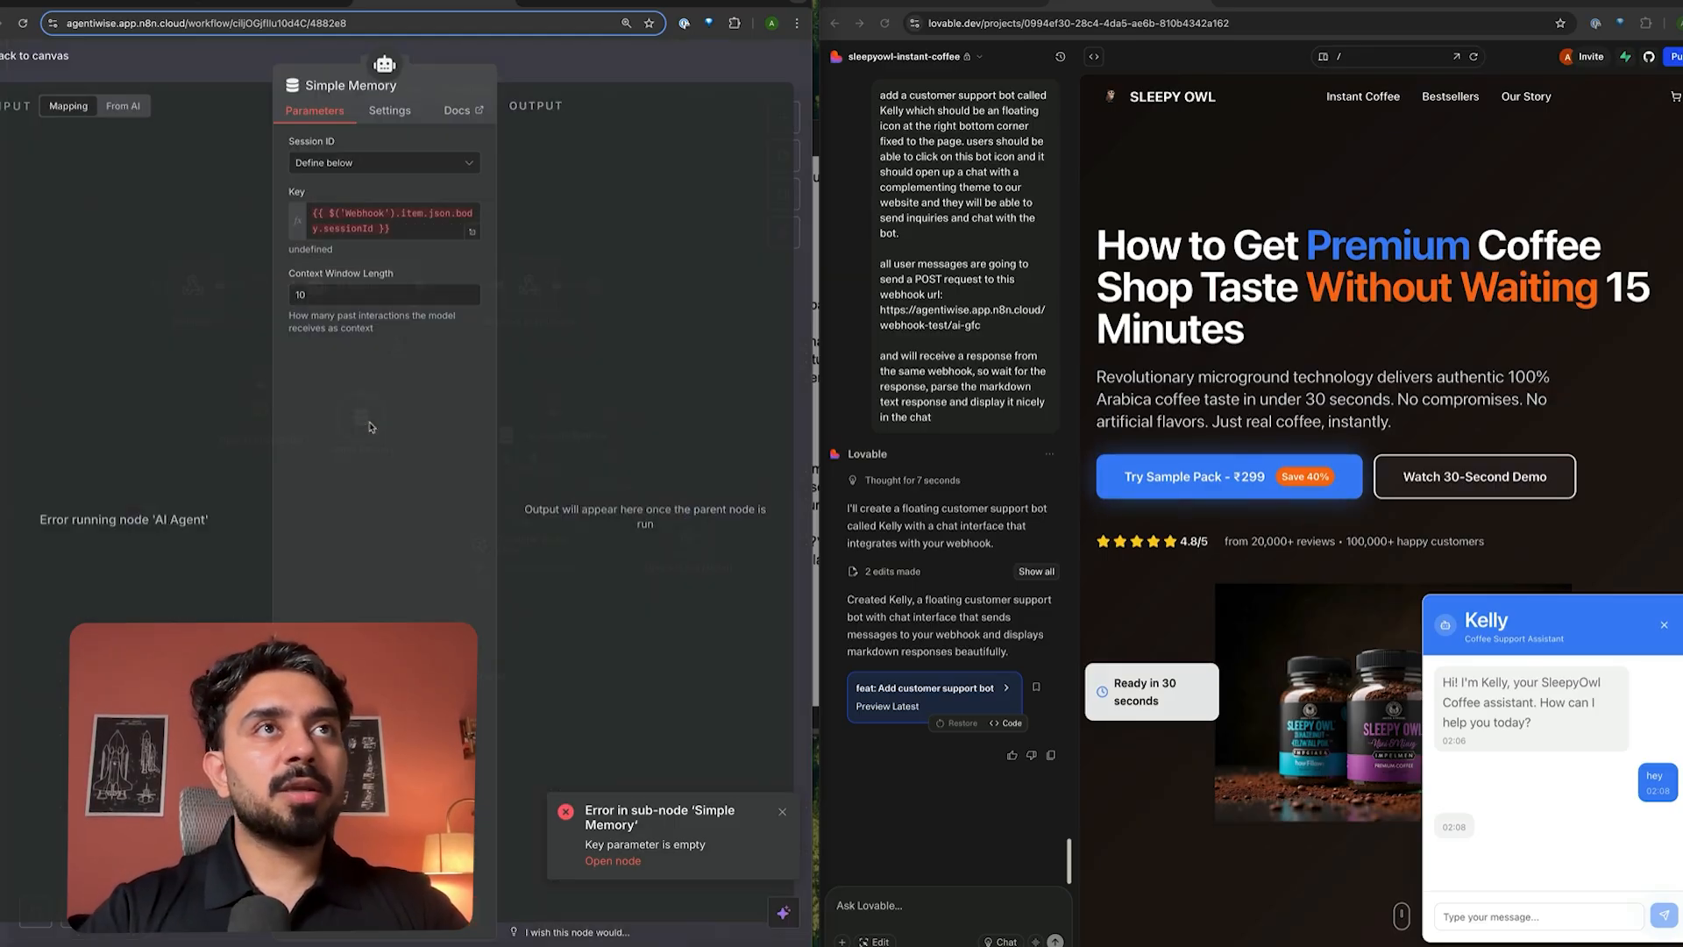
pyautogui.click(409, 234)
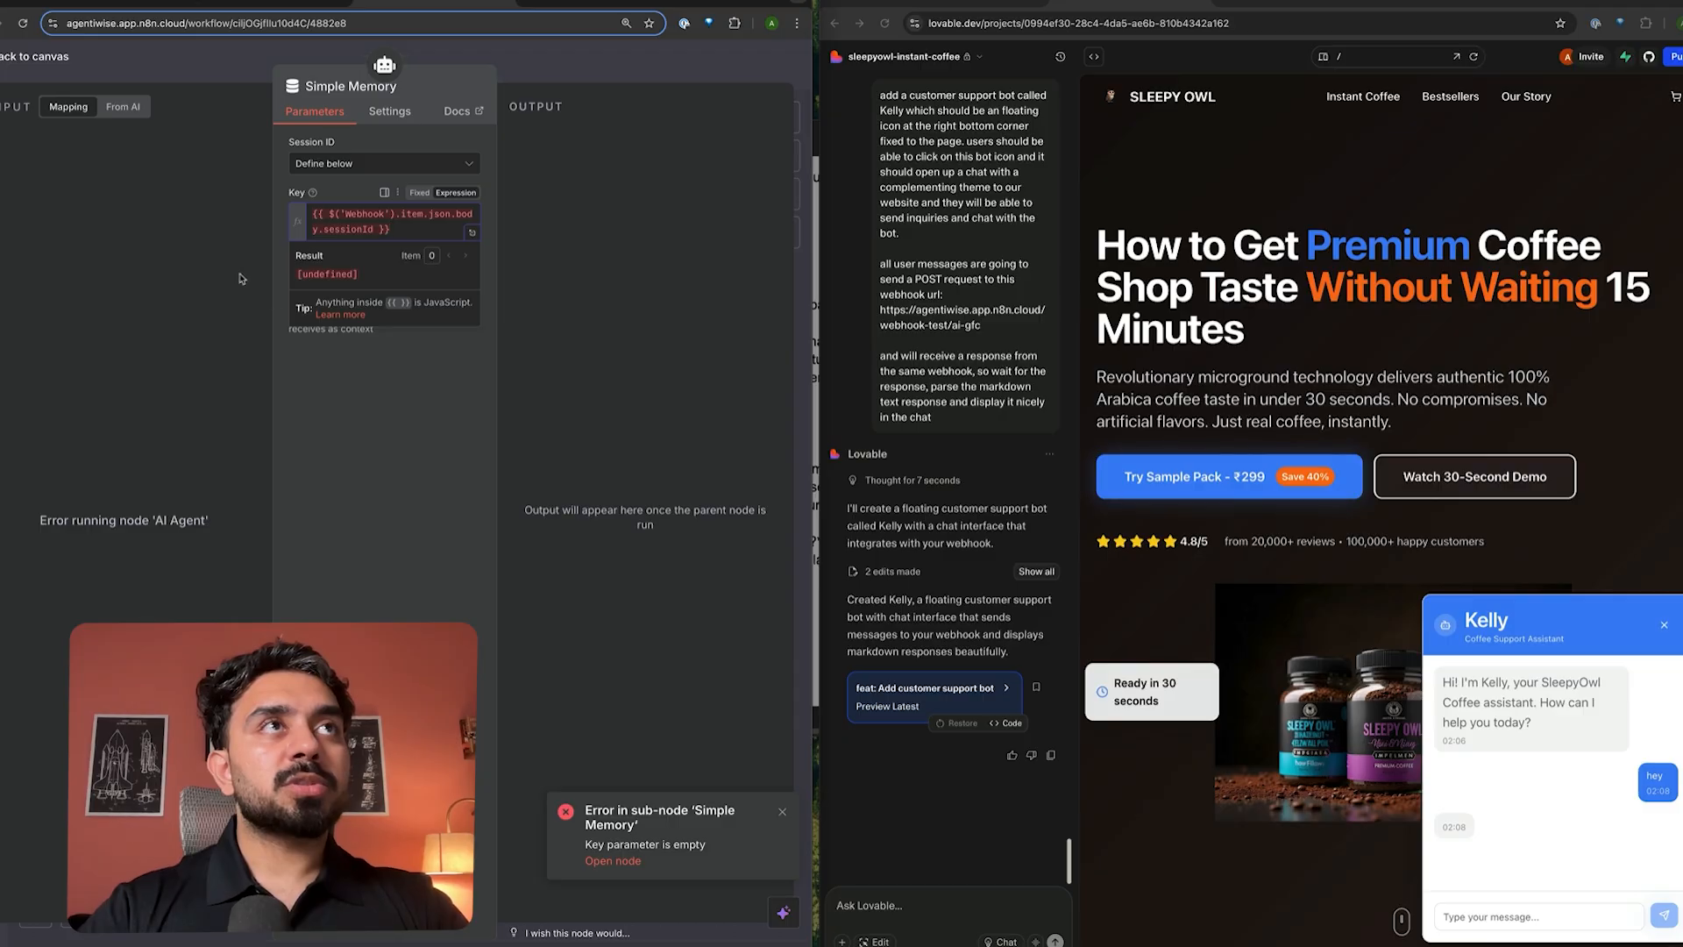
pyautogui.press('Escape')
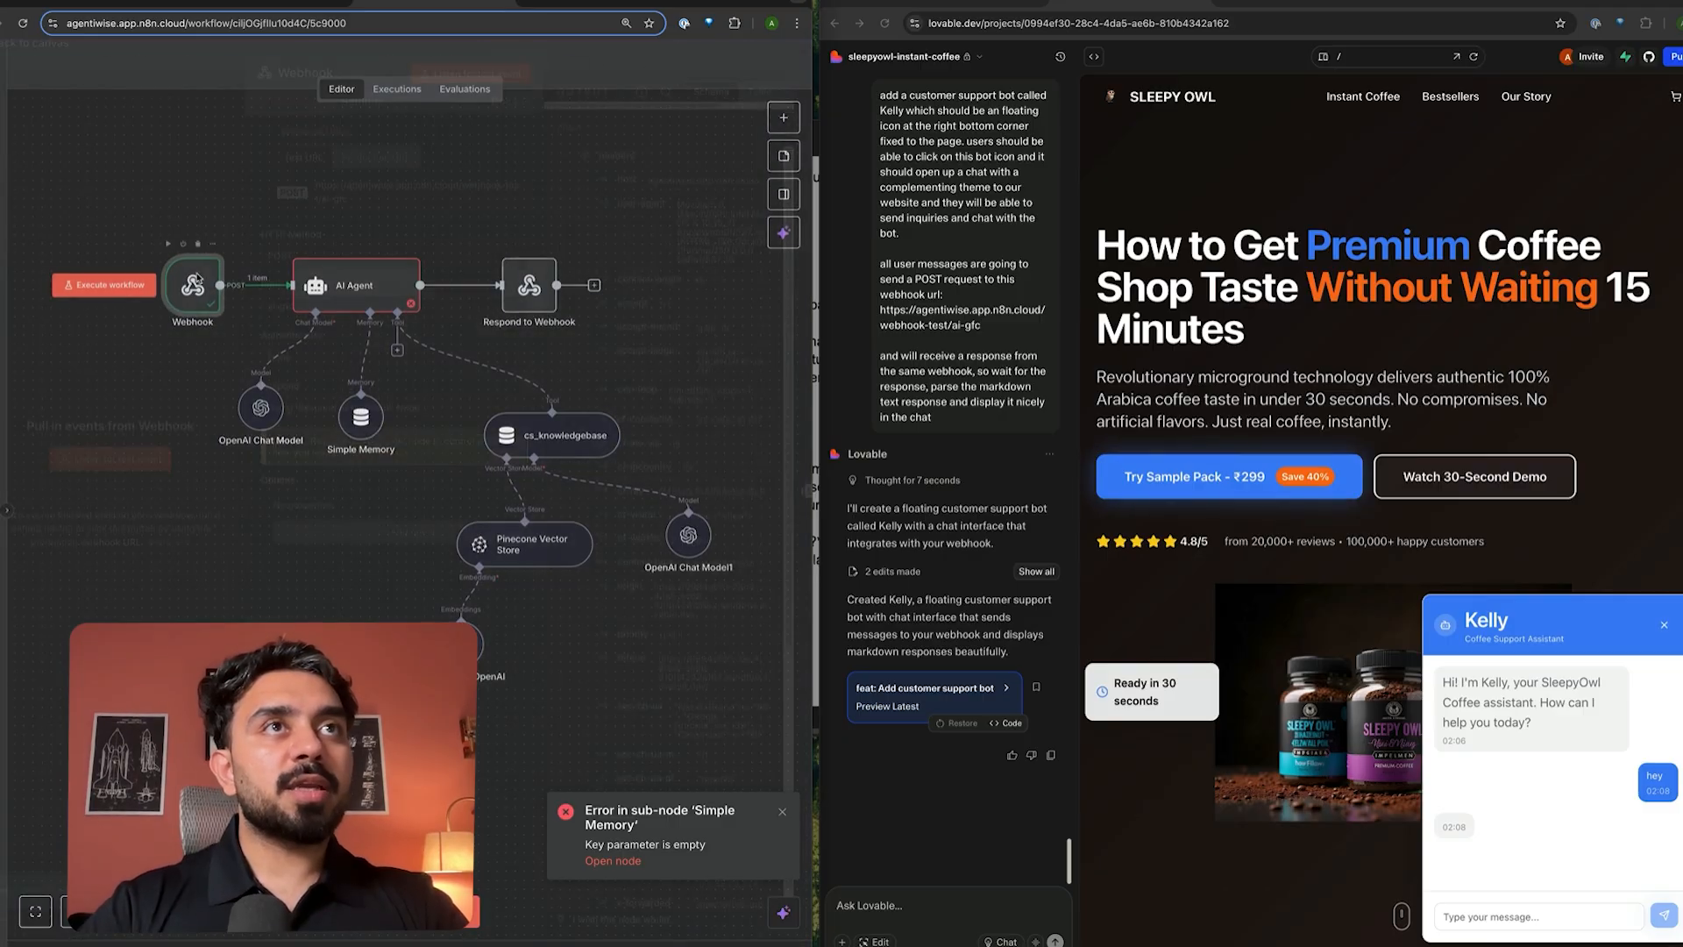
pyautogui.doubleClick(191, 282)
pyautogui.scroll(-5, 701, 506)
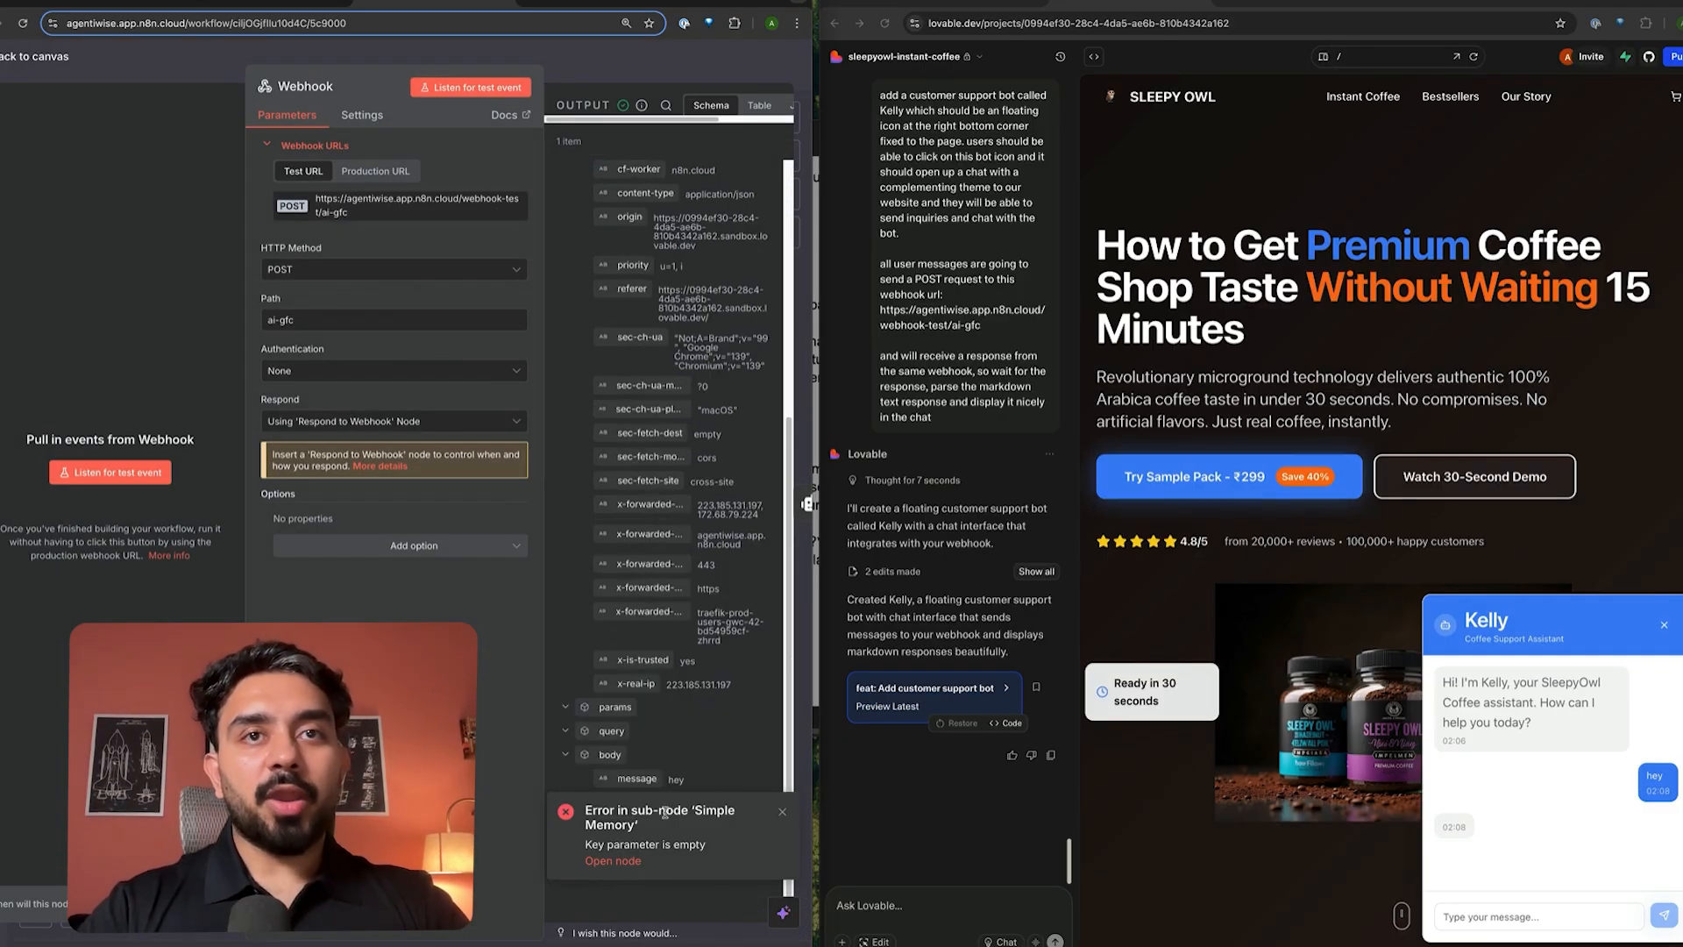
pyautogui.click(783, 811)
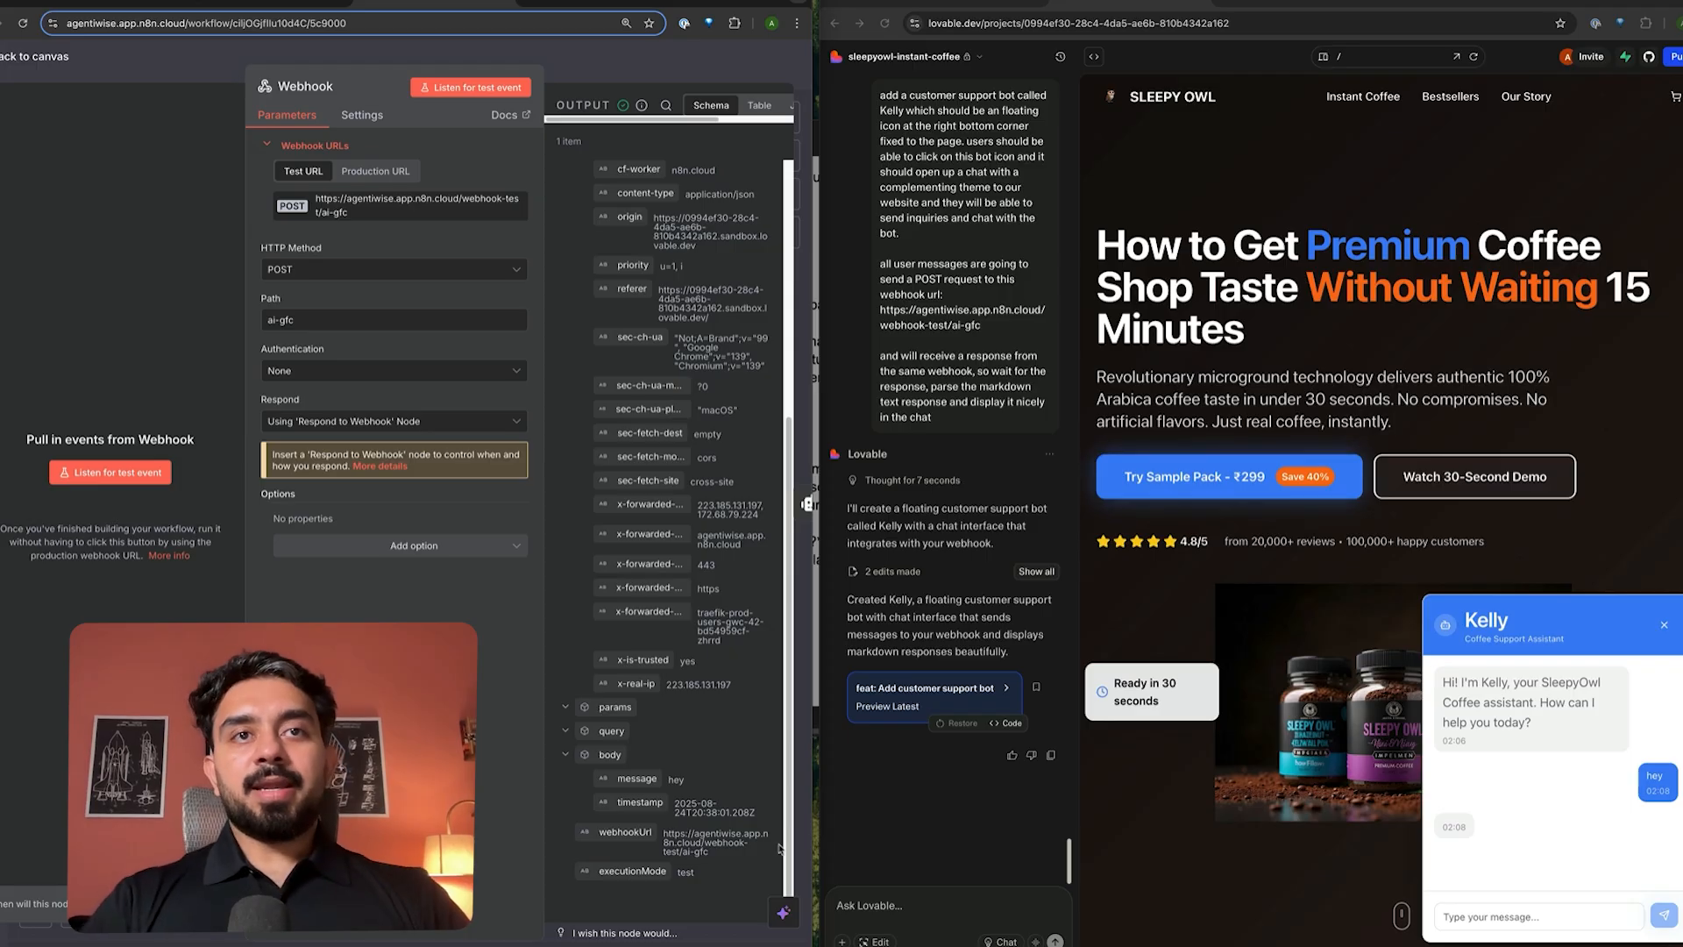
pyautogui.press('Escape')
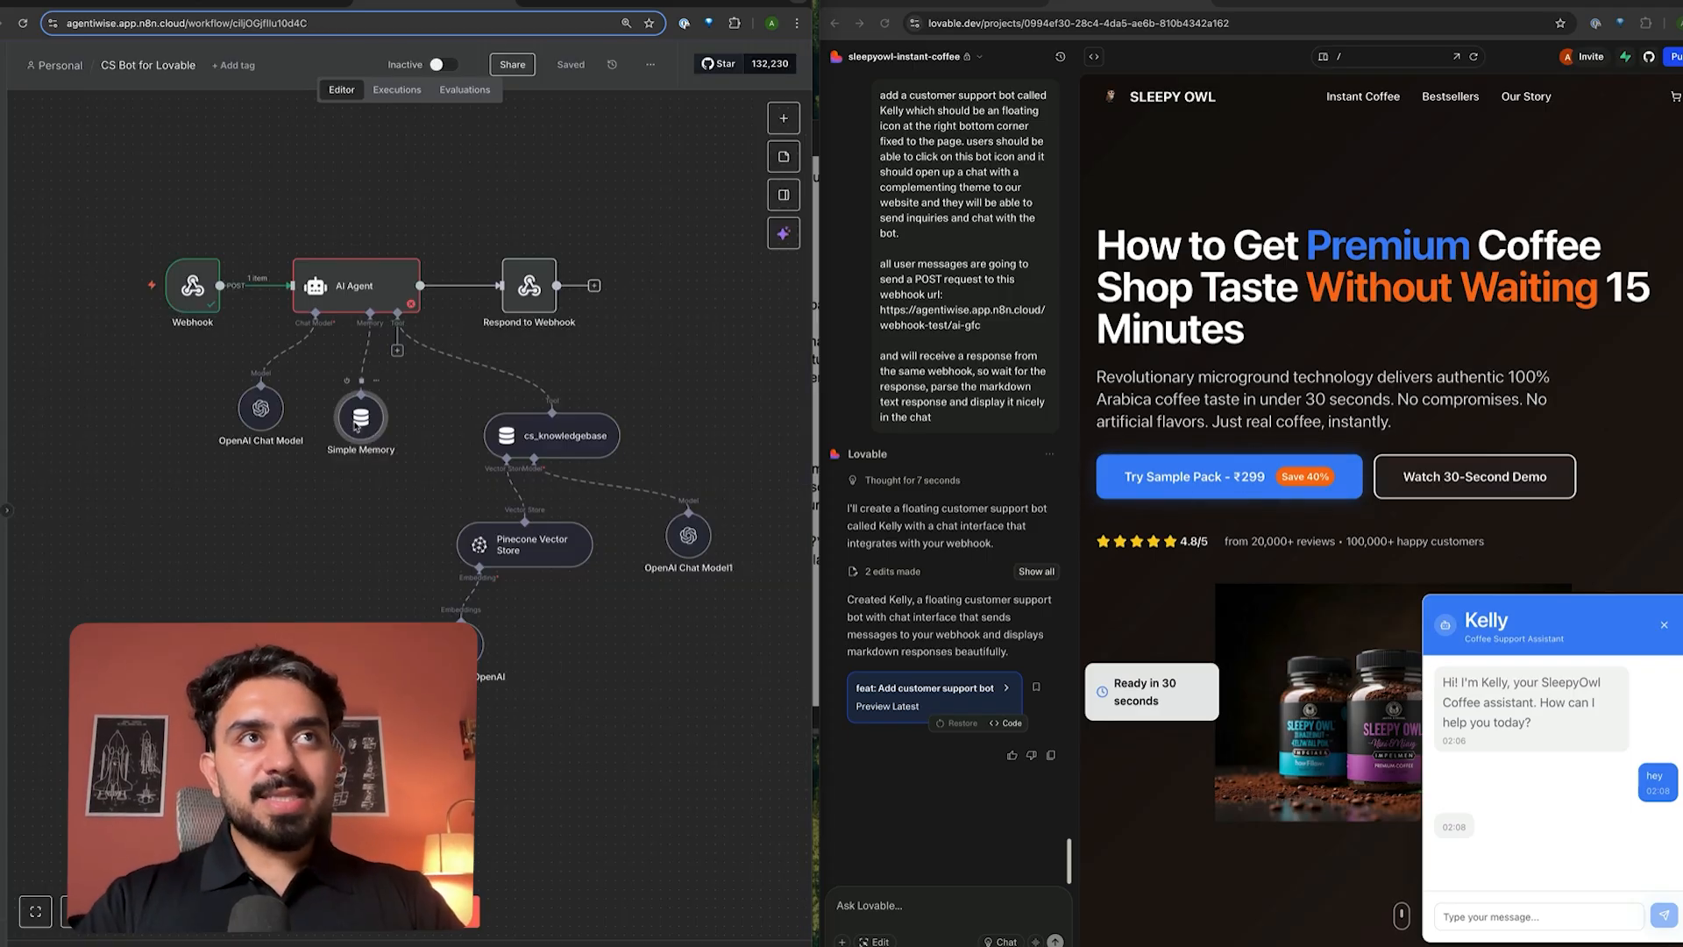
pyautogui.doubleClick(355, 427)
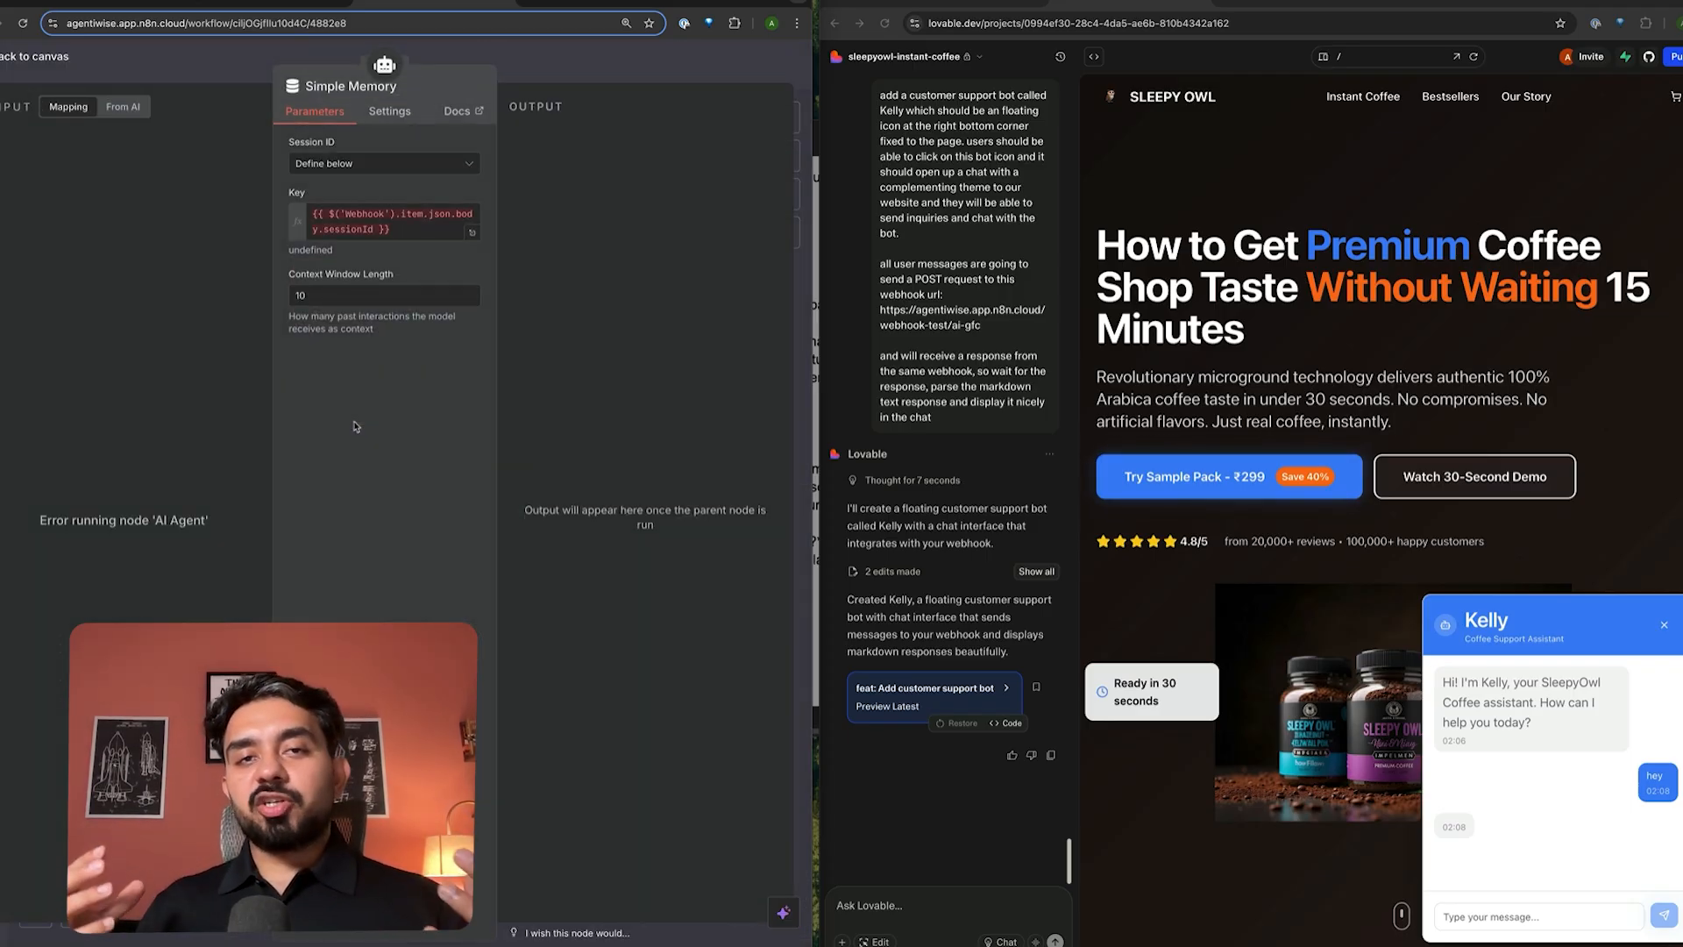
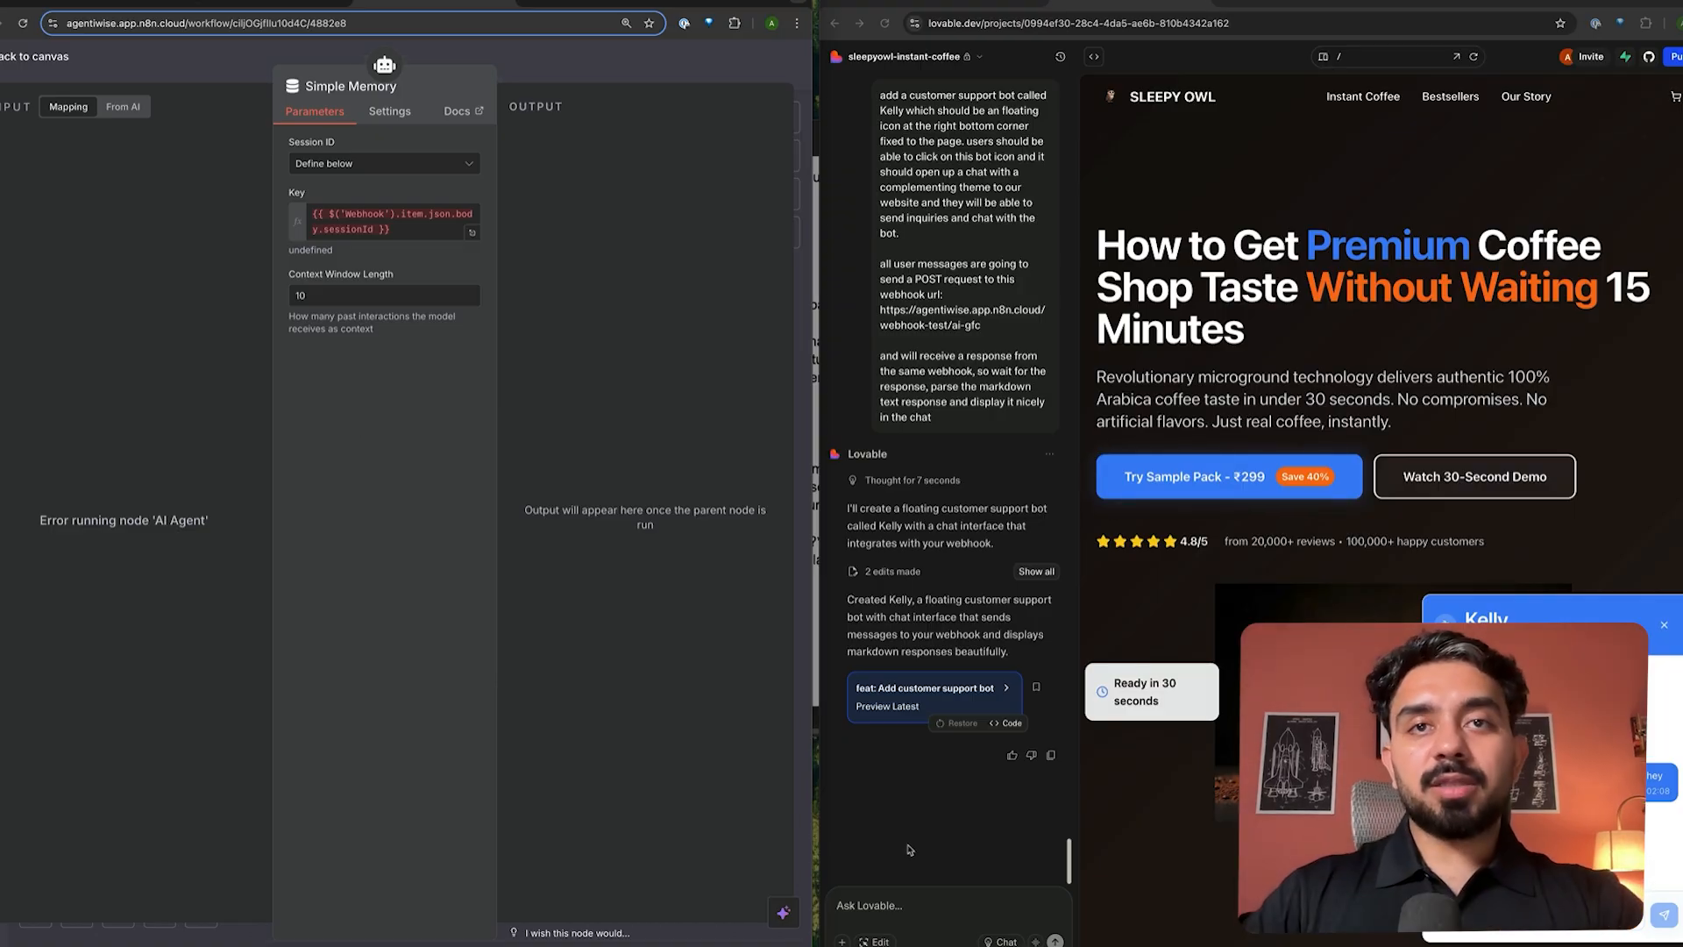
# - Ask Lovable to add a sessionID to Kelly's chat so conversation context is preserved
pyautogui.click(894, 906)
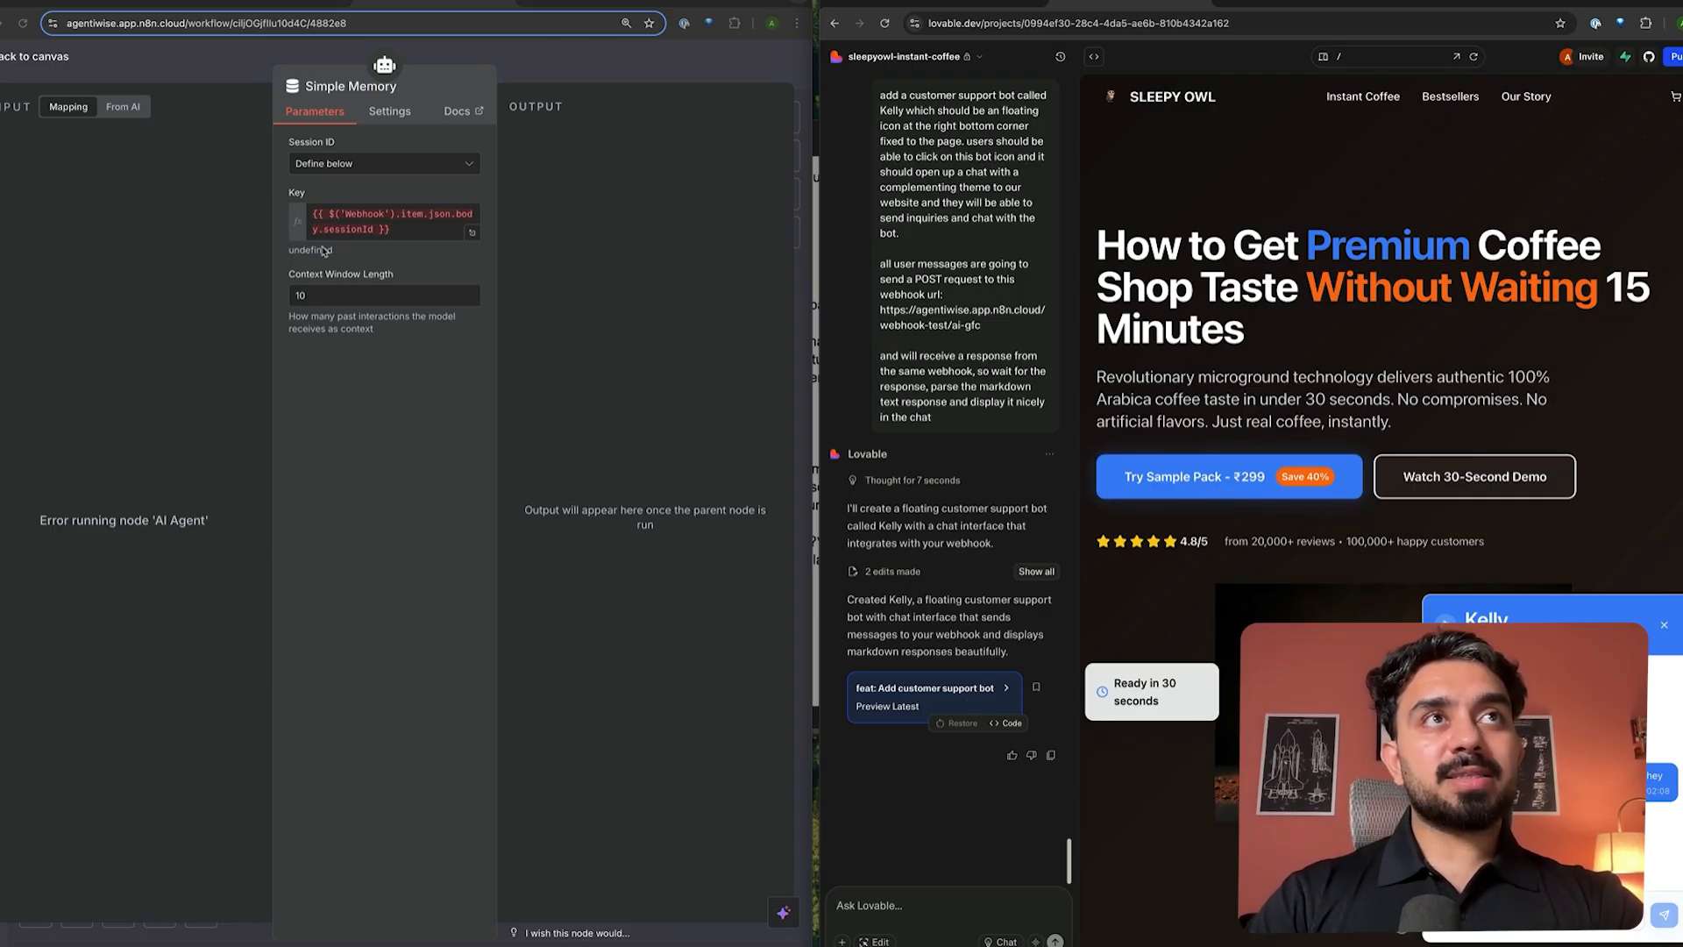
pyautogui.write('add a ')
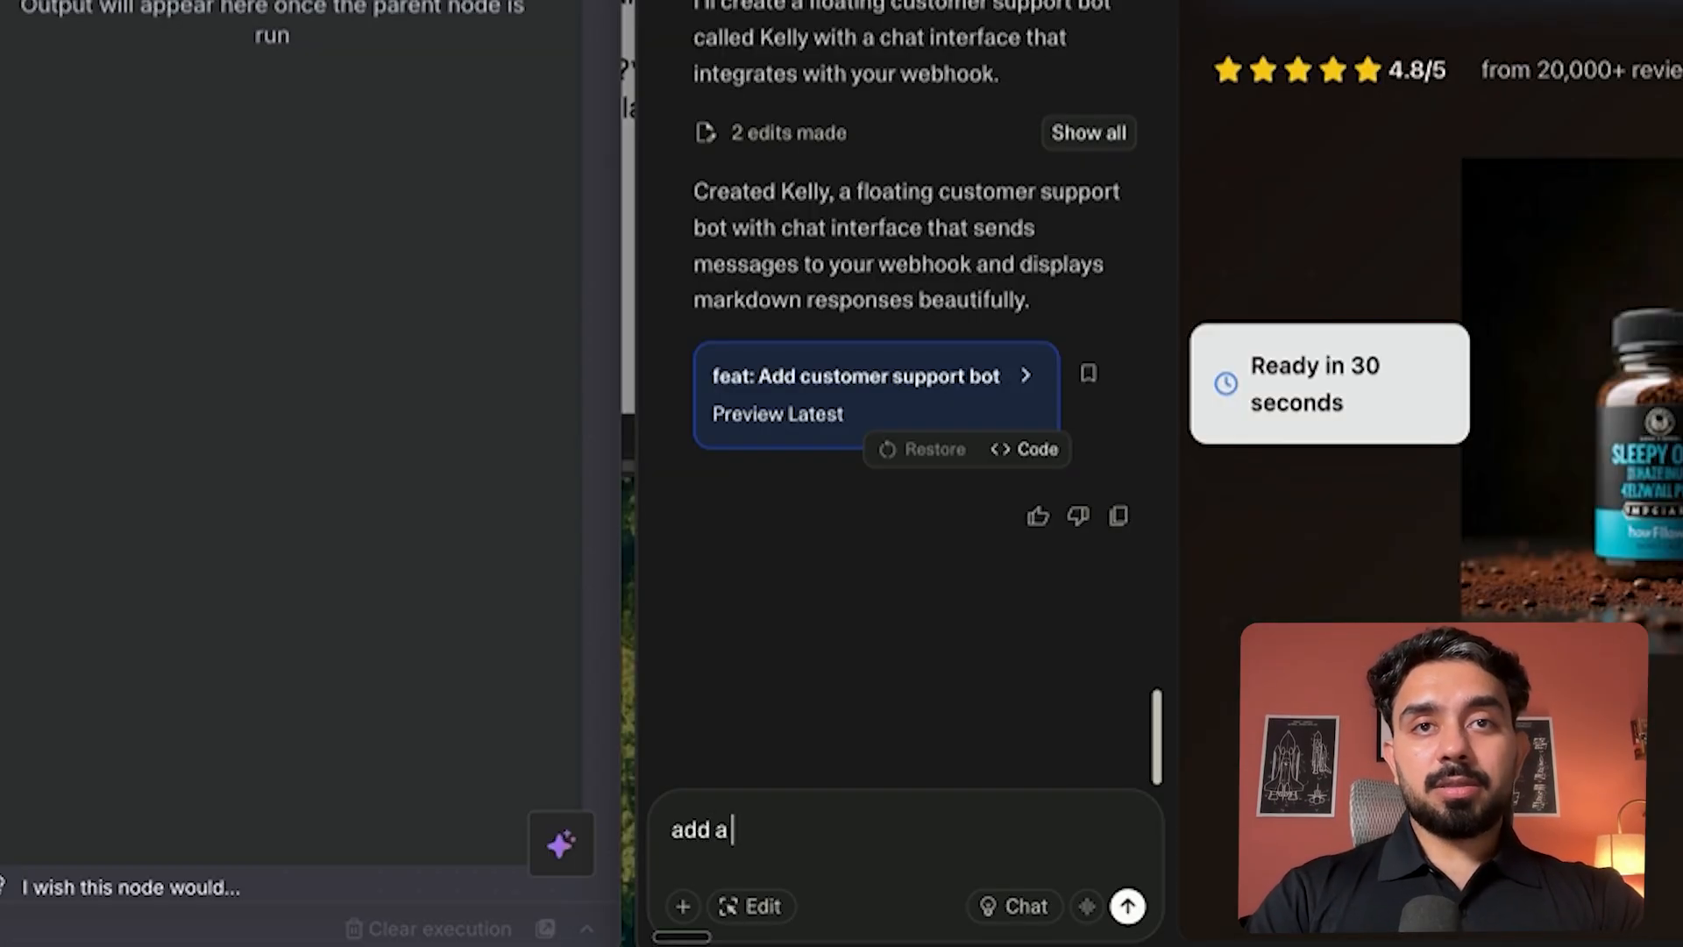
pyautogui.write('sessionID')
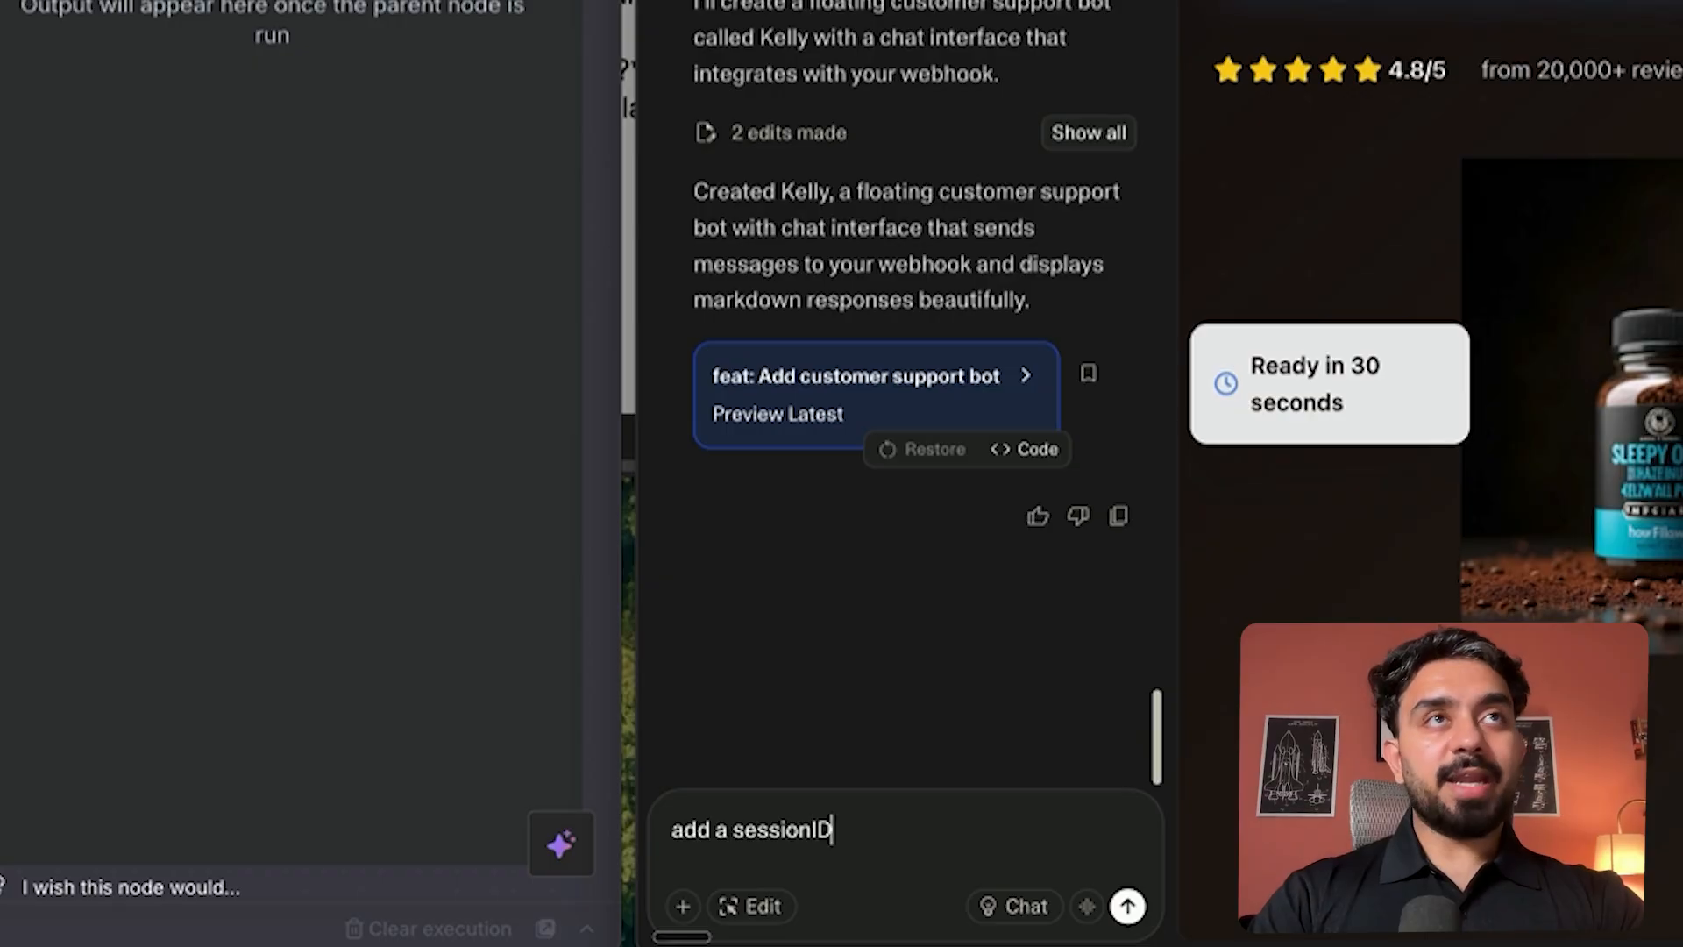
pyautogui.write(' to the c')
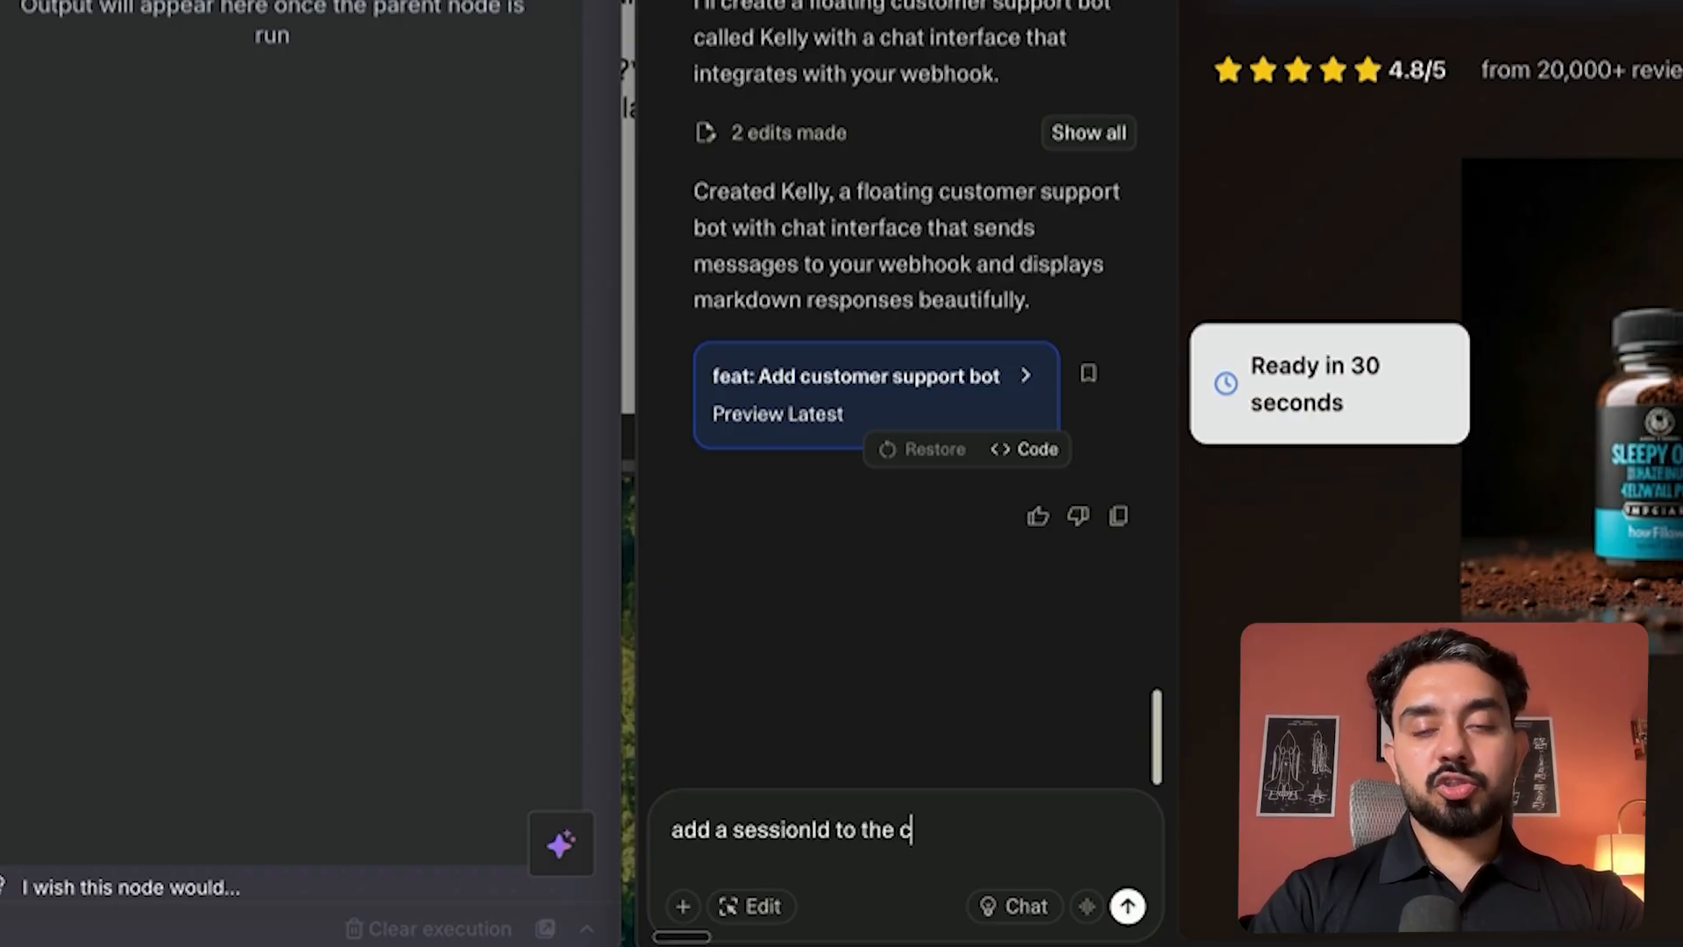
pyautogui.write('hat such that ')
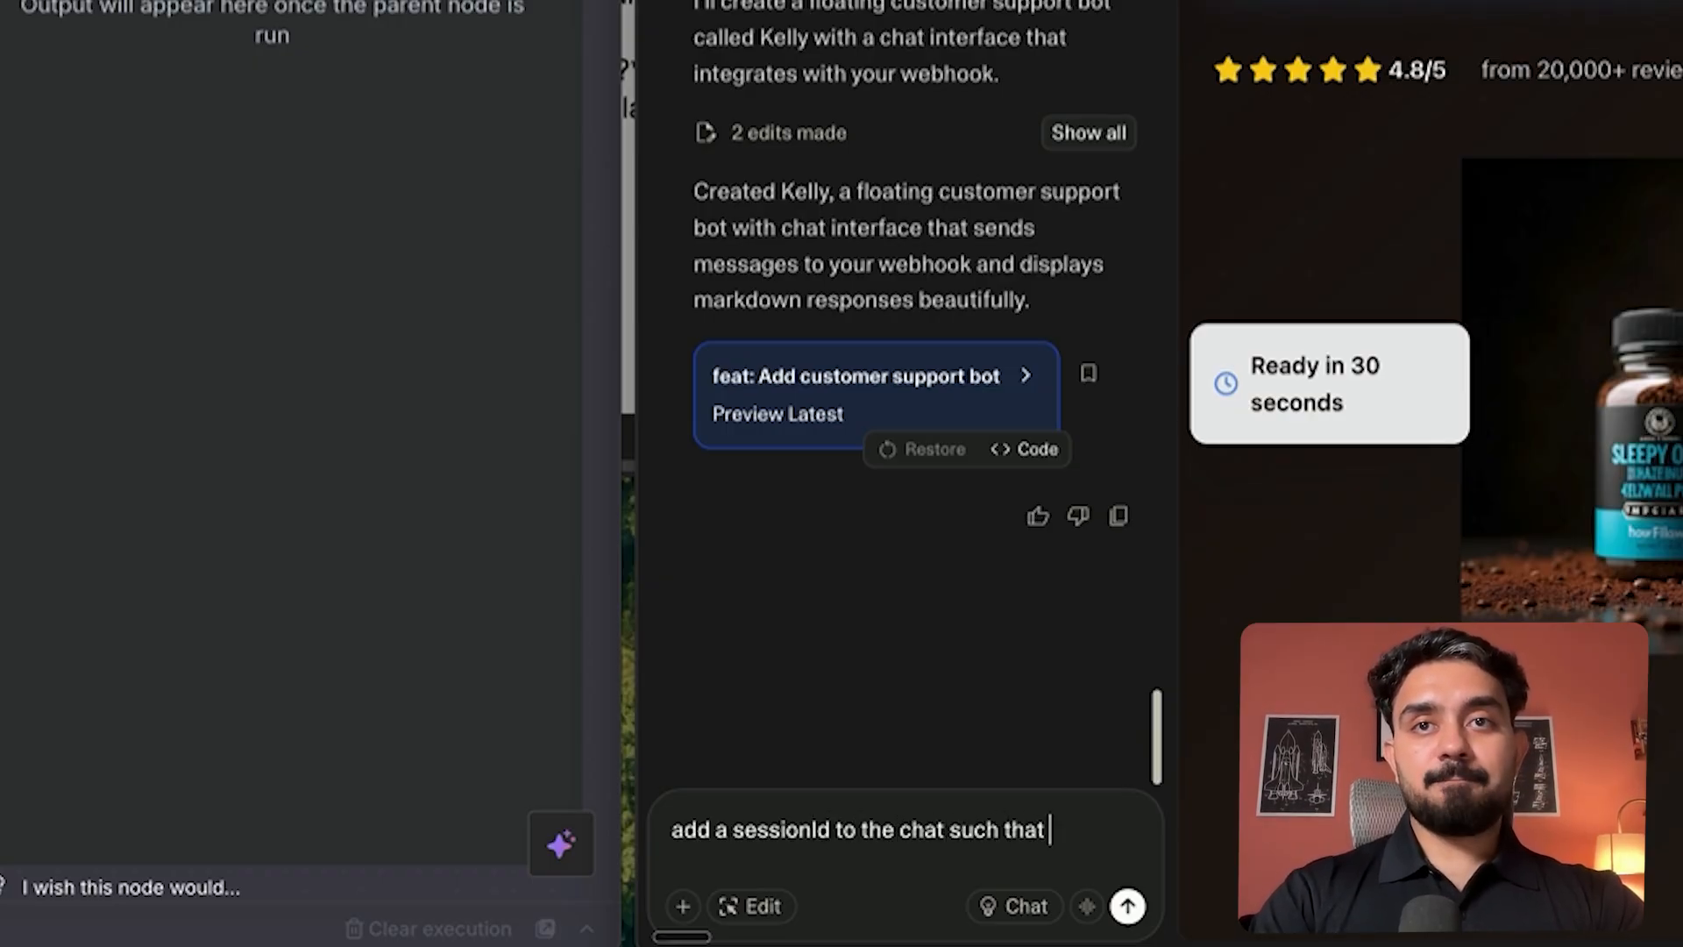
pyautogui.write('we are able t')
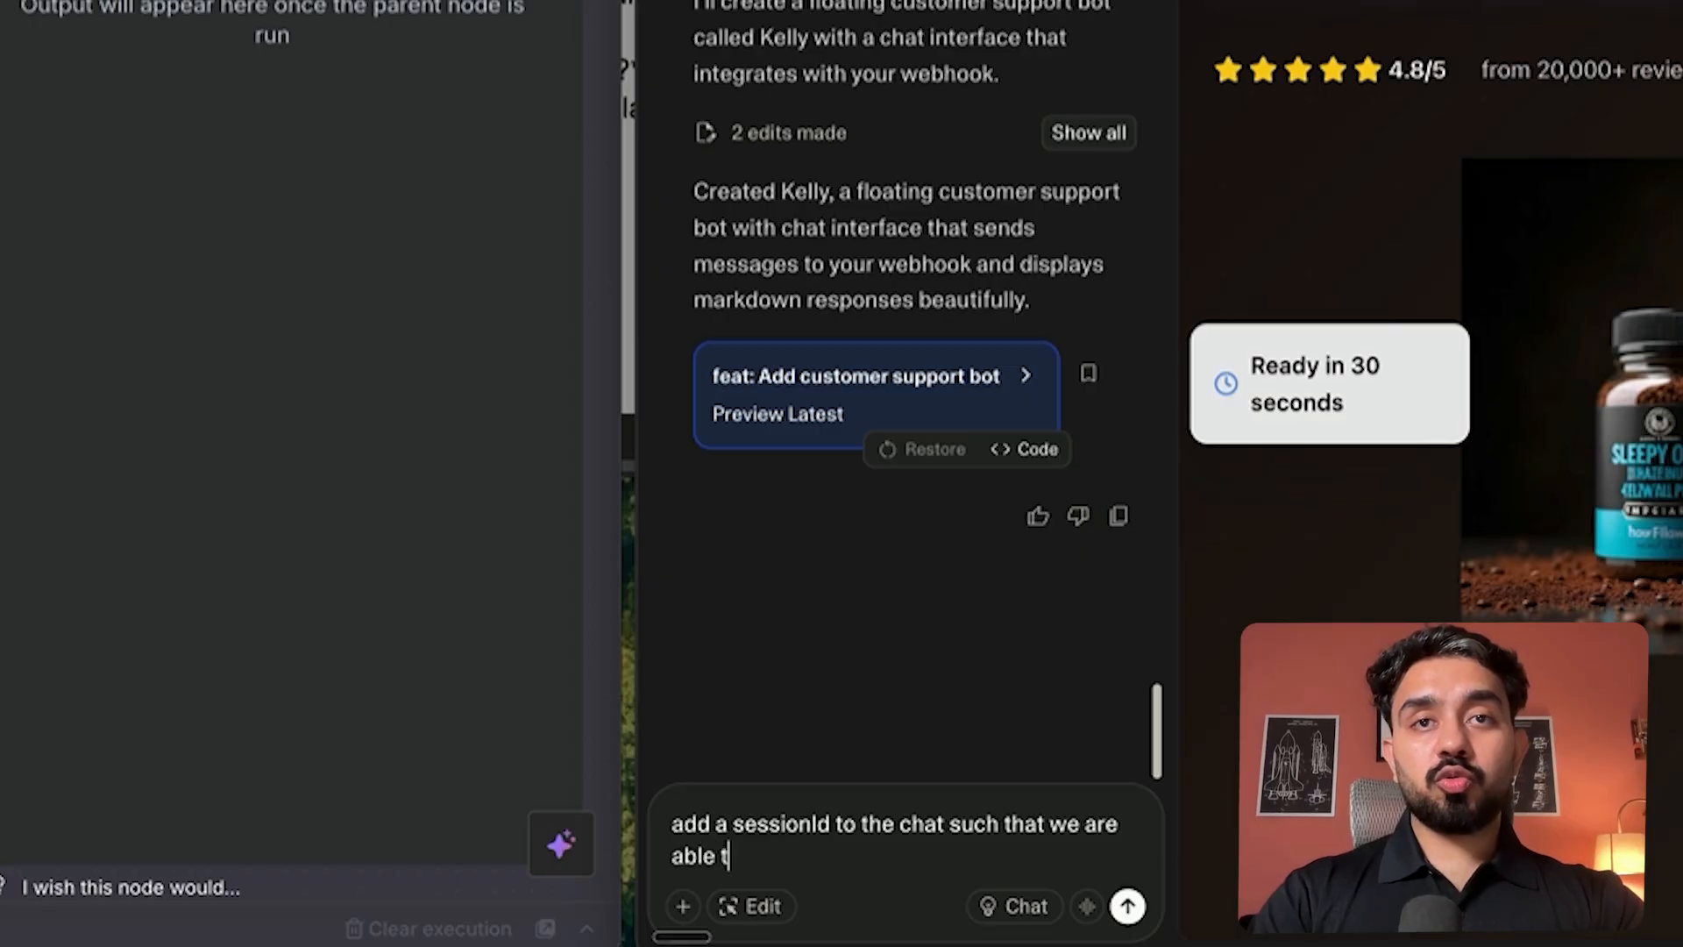
pyautogui.write('o preserve context')
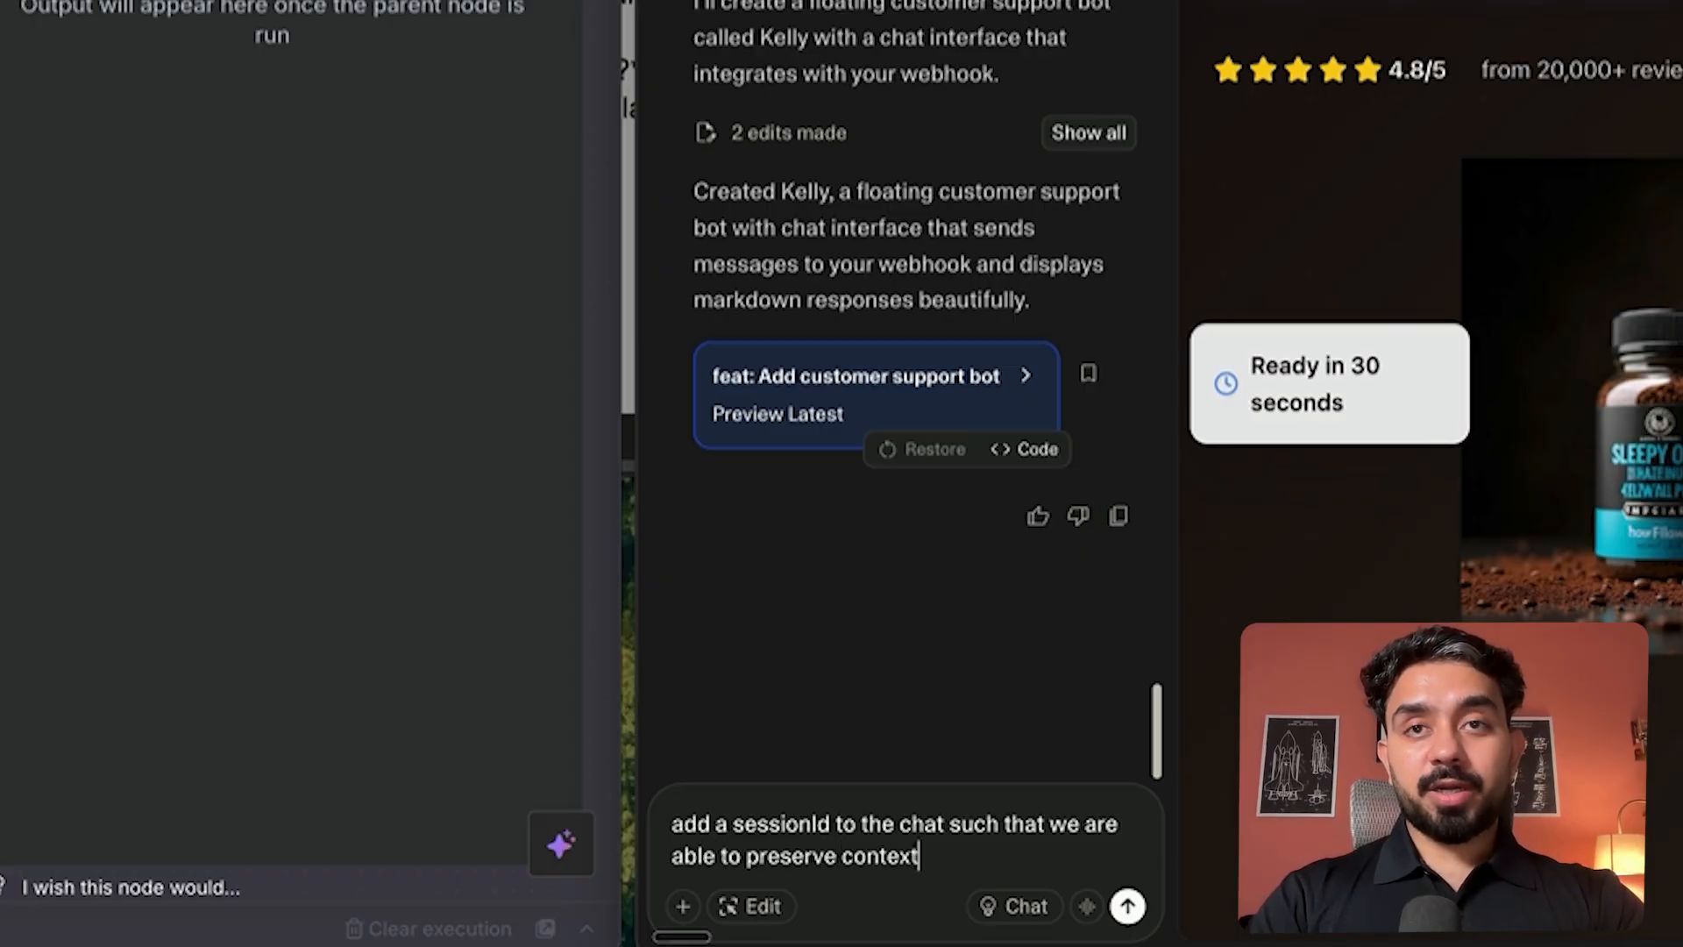
pyautogui.write(' of the conver')
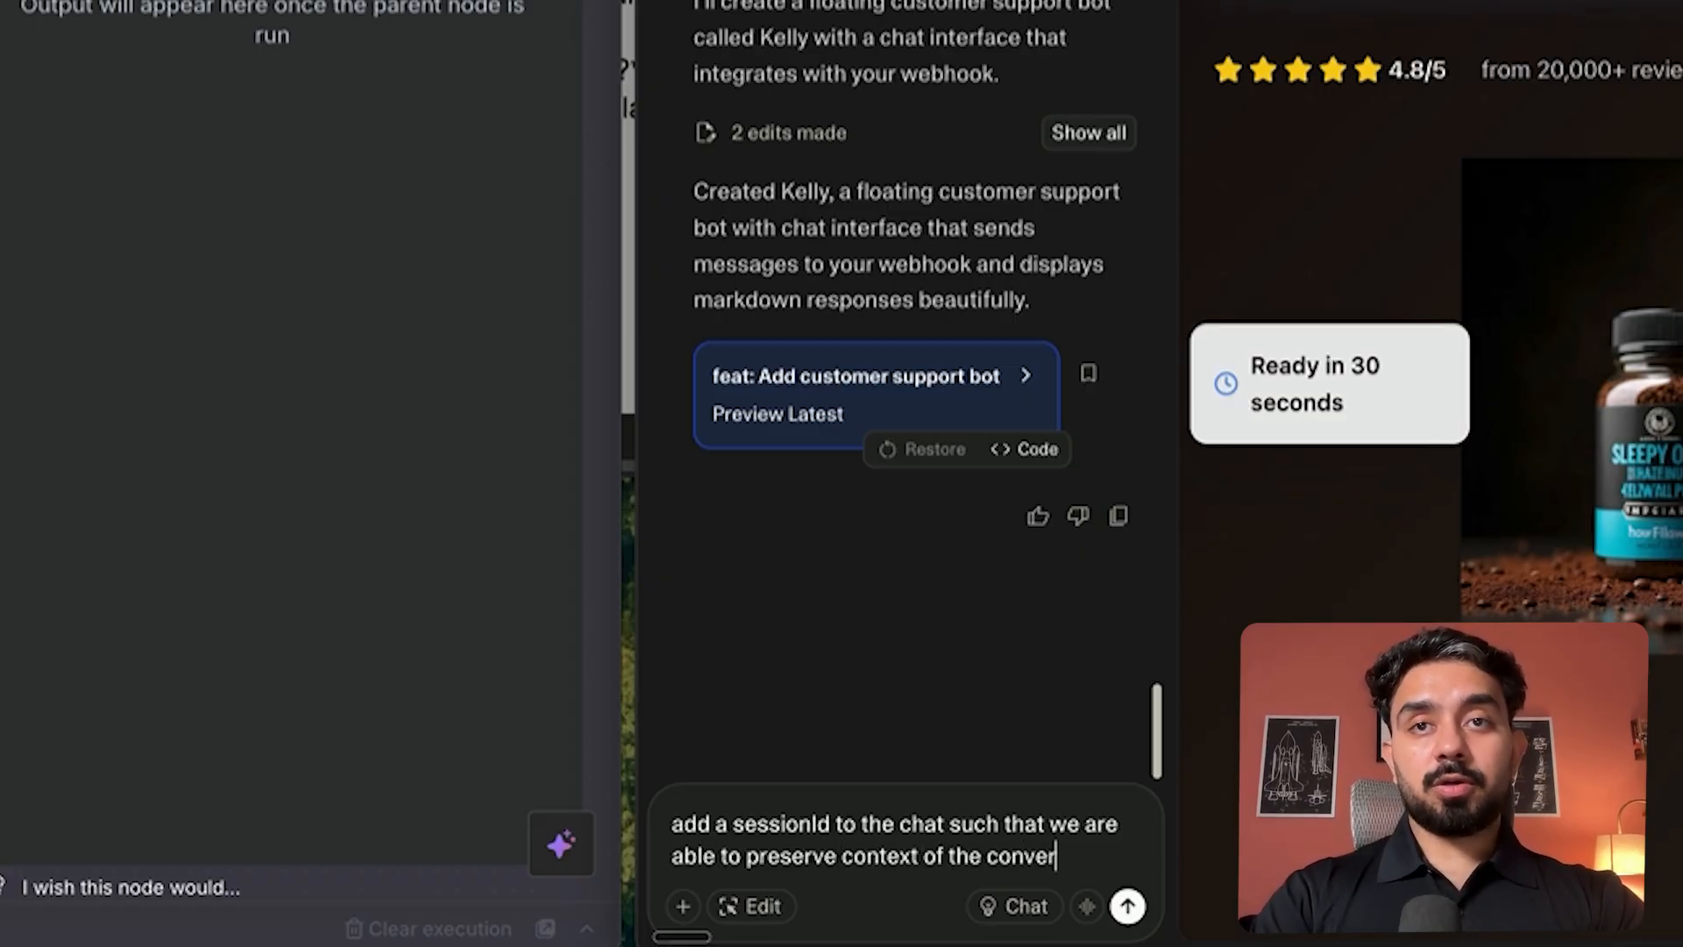
pyautogui.write('sation with')
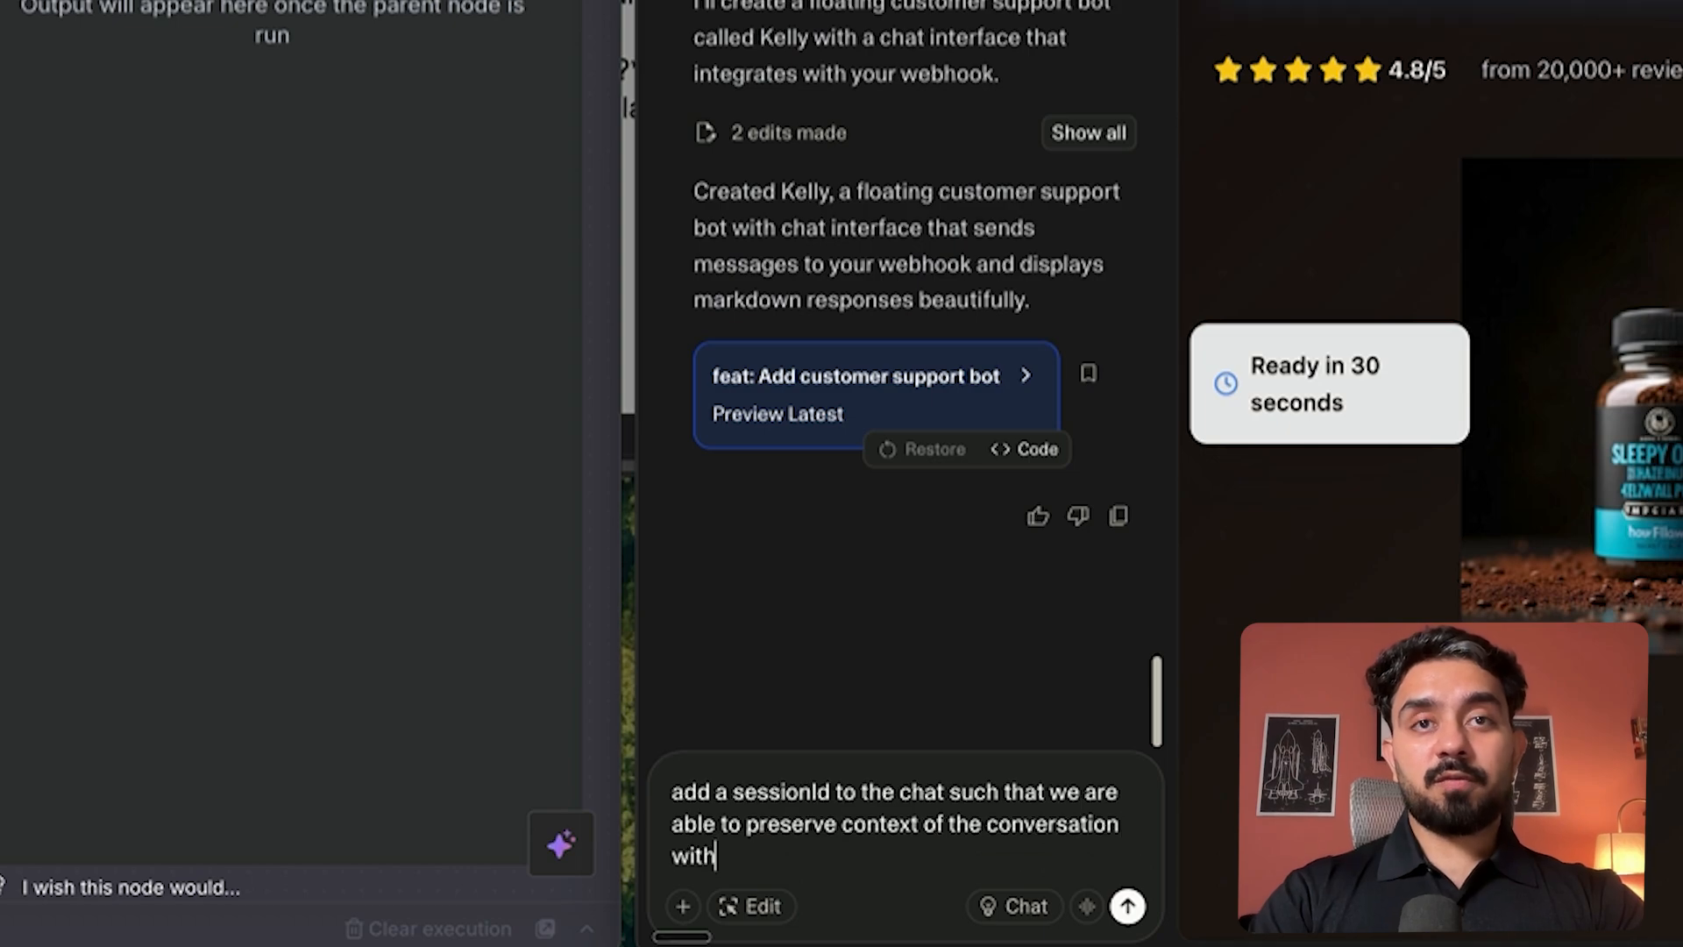
pyautogui.write(' the chatbot')
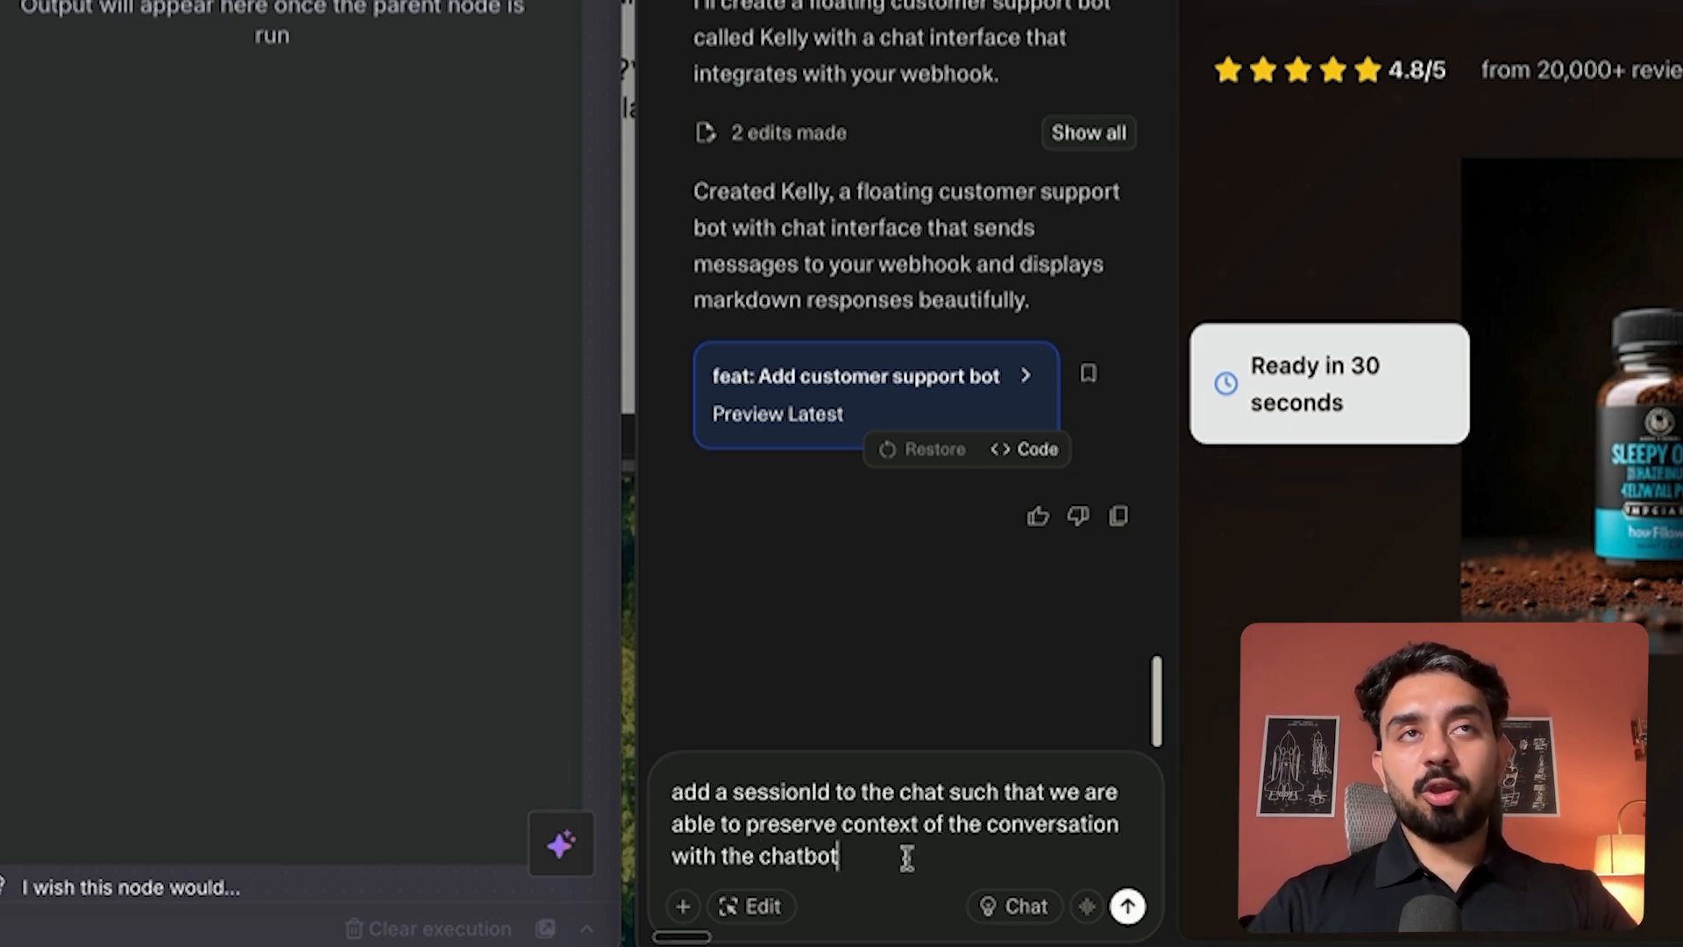
pyautogui.press('Return')
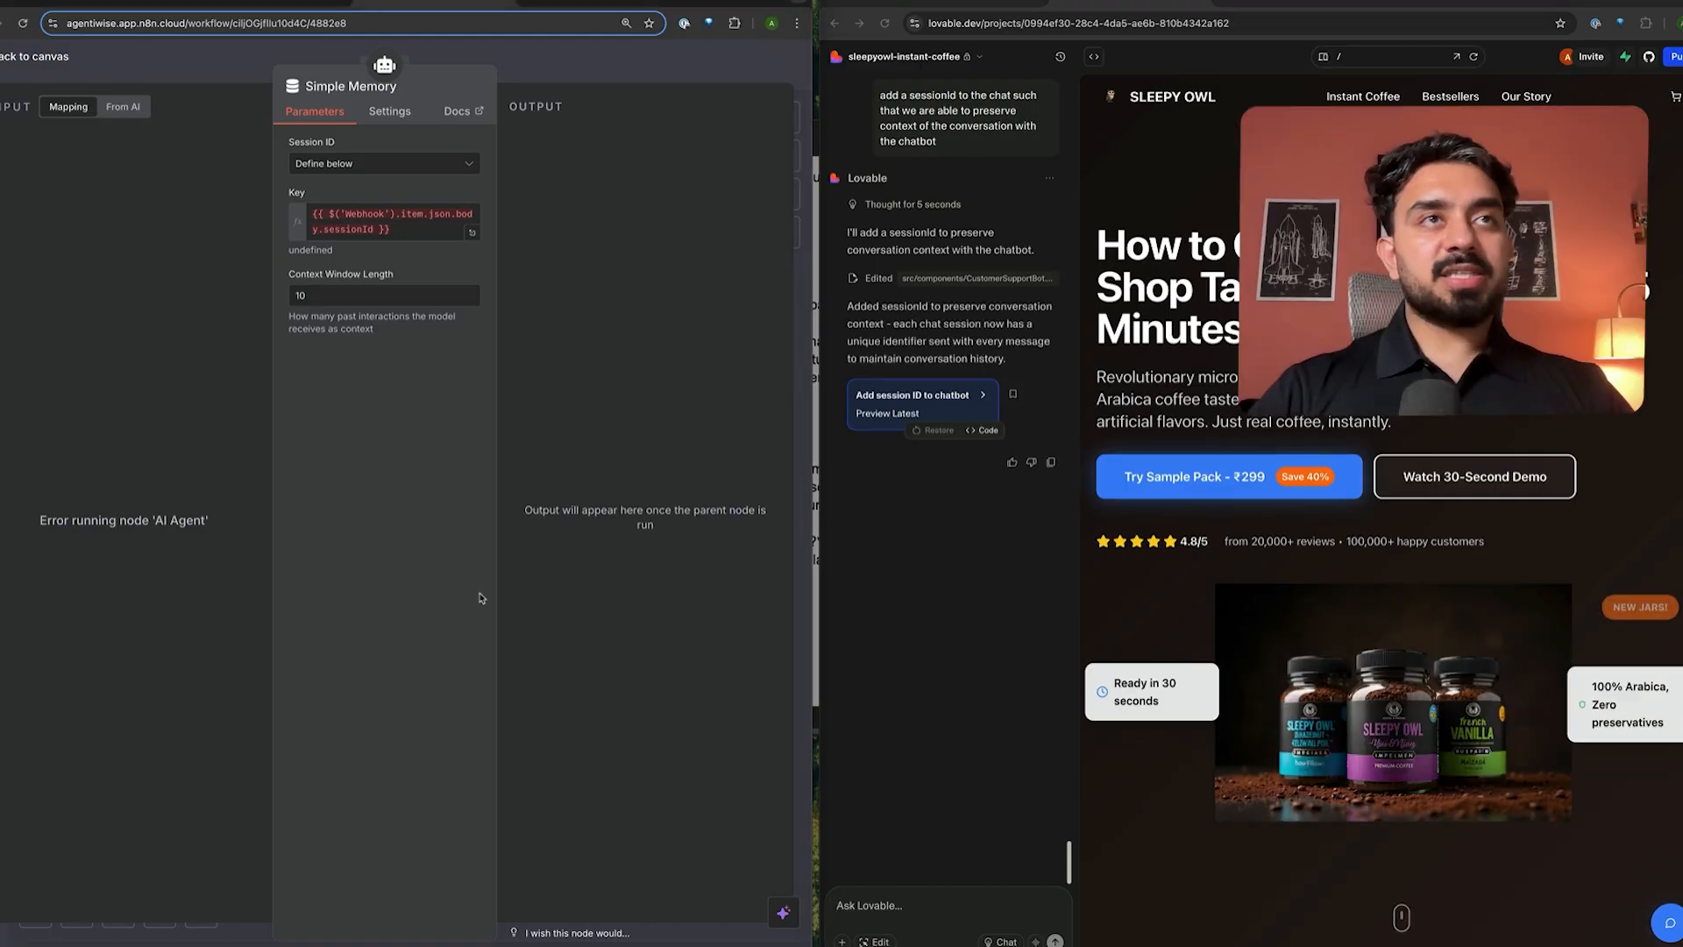
# - Start a test run of the workflow and send 'hey' to Kelly
pyautogui.click(679, 60)
pyautogui.click(390, 911)
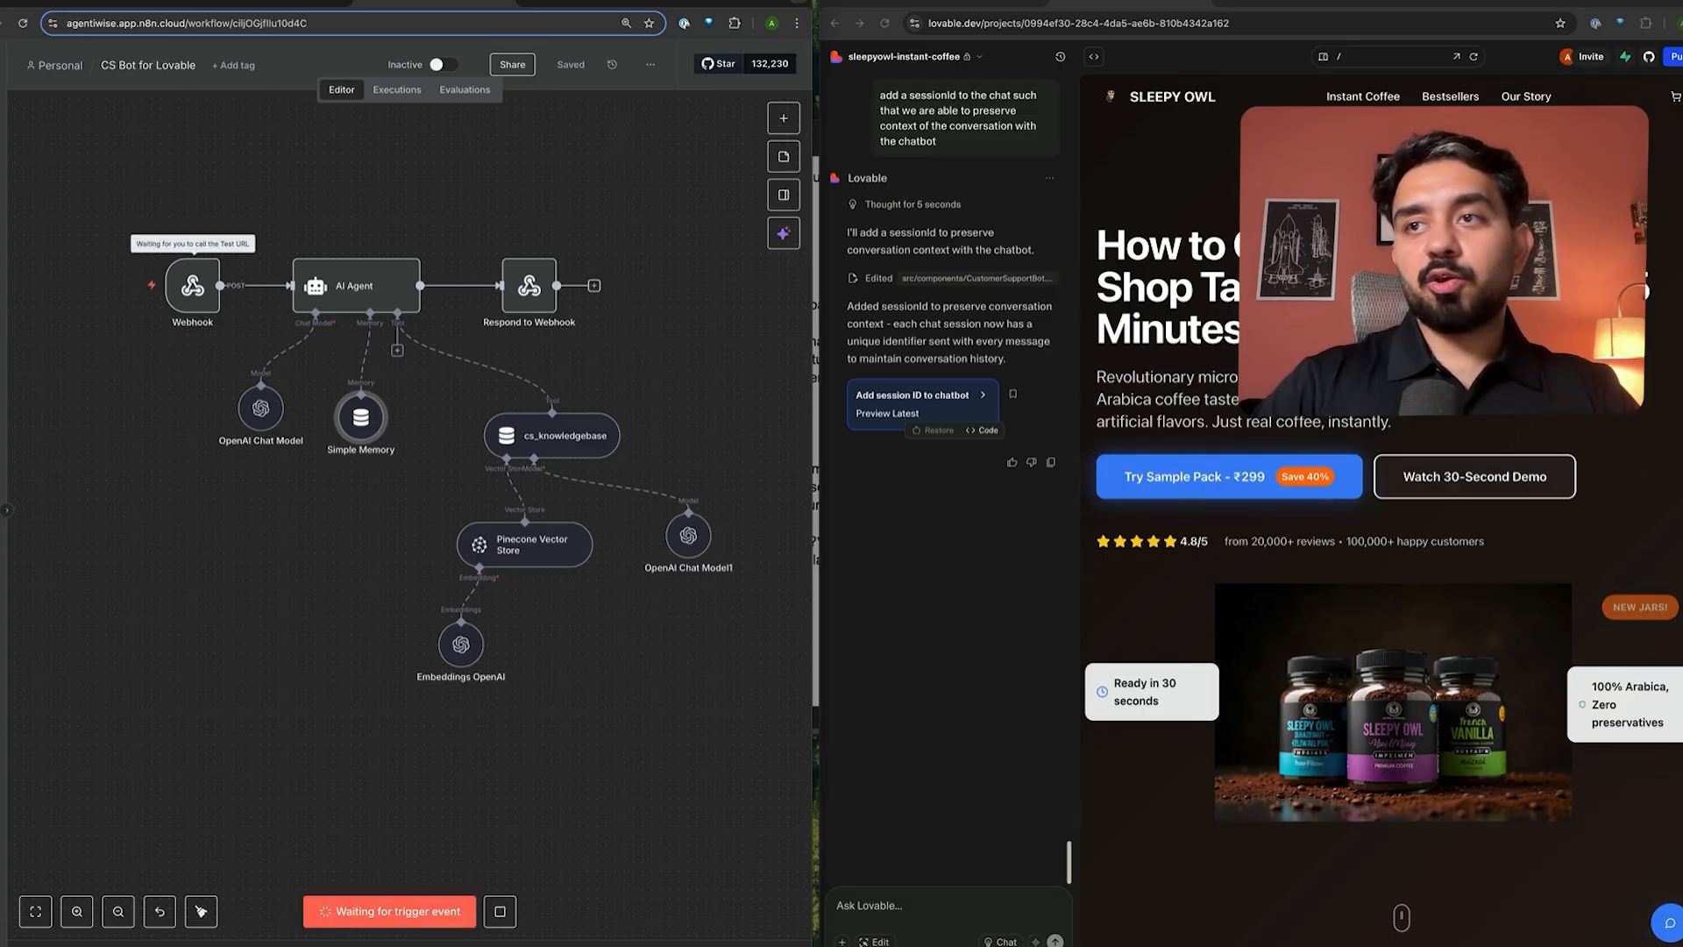
pyautogui.click(1668, 922)
pyautogui.click(1551, 925)
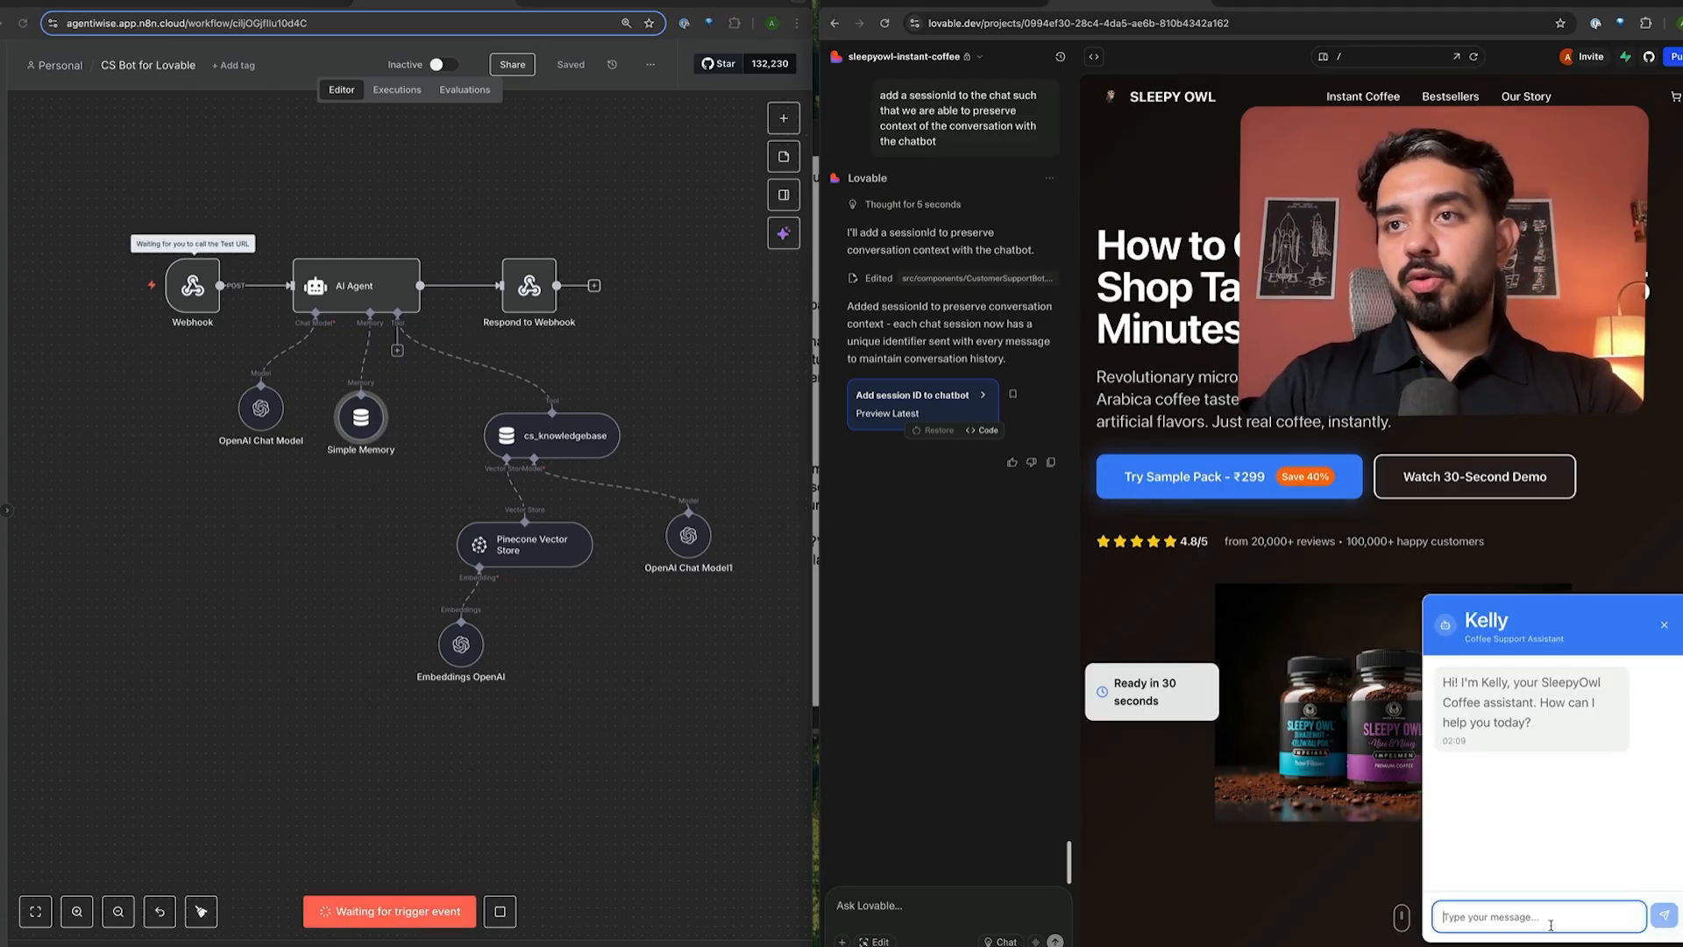
pyautogui.write('hey')
pyautogui.press('Return')
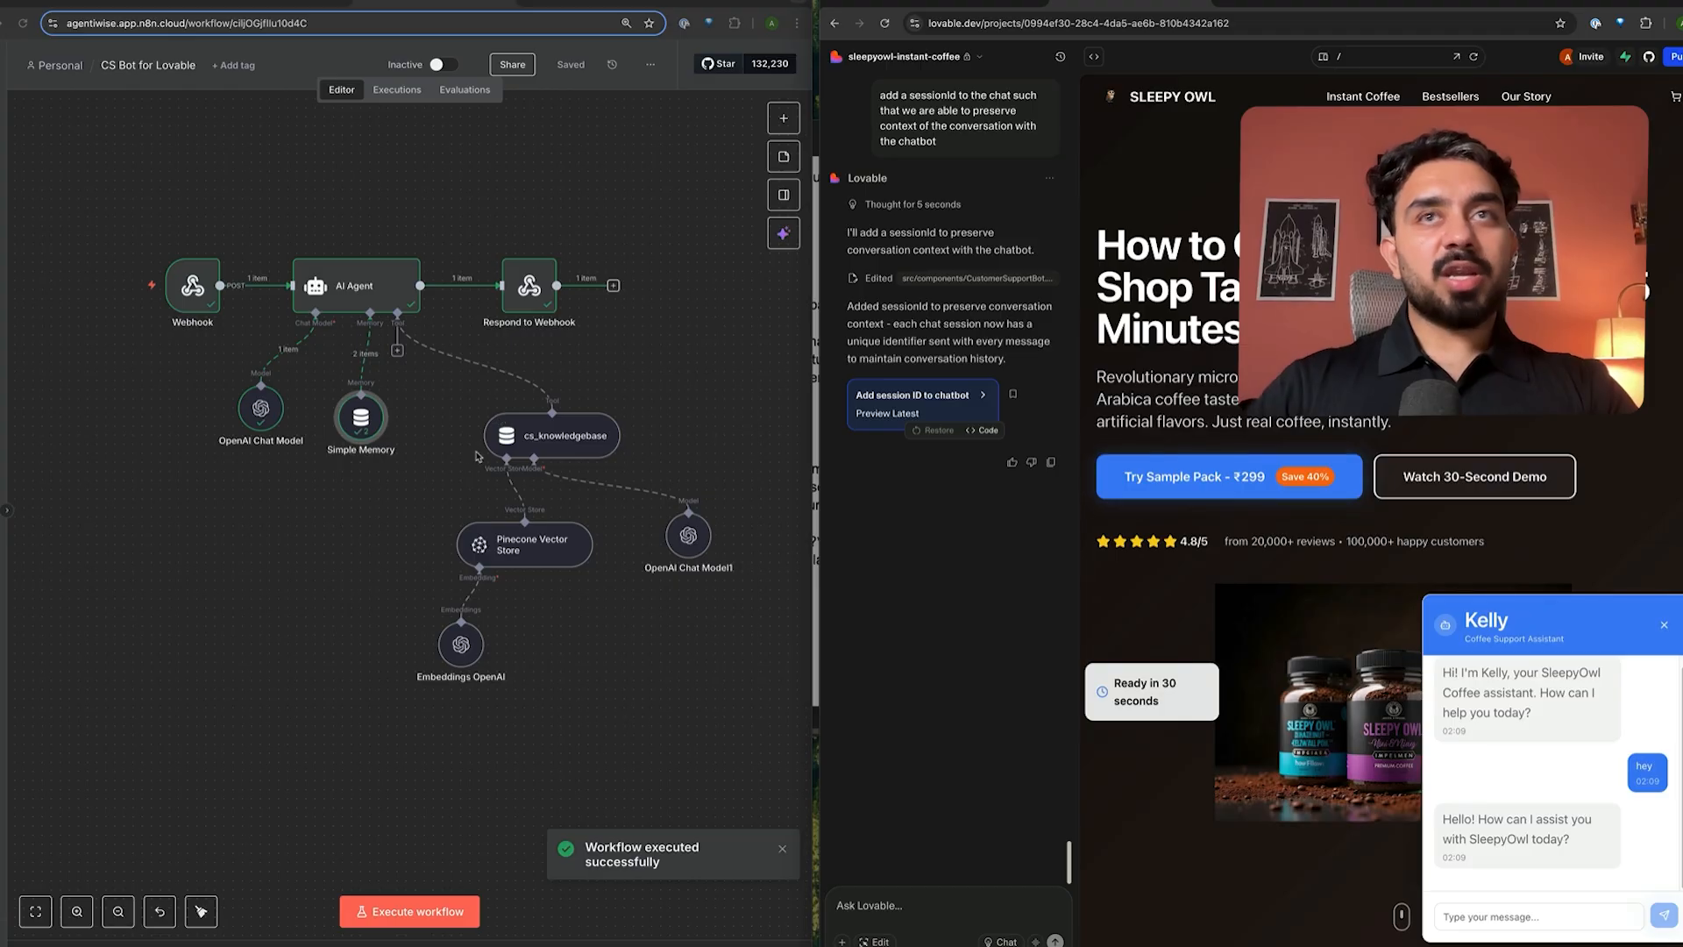
# - Check Kelly's greeting reply and dismiss the workflow success notice
pyautogui.moveTo(1480, 823); pyautogui.dragTo(1523, 822)
pyautogui.click(1576, 847)
pyautogui.click(1541, 914)
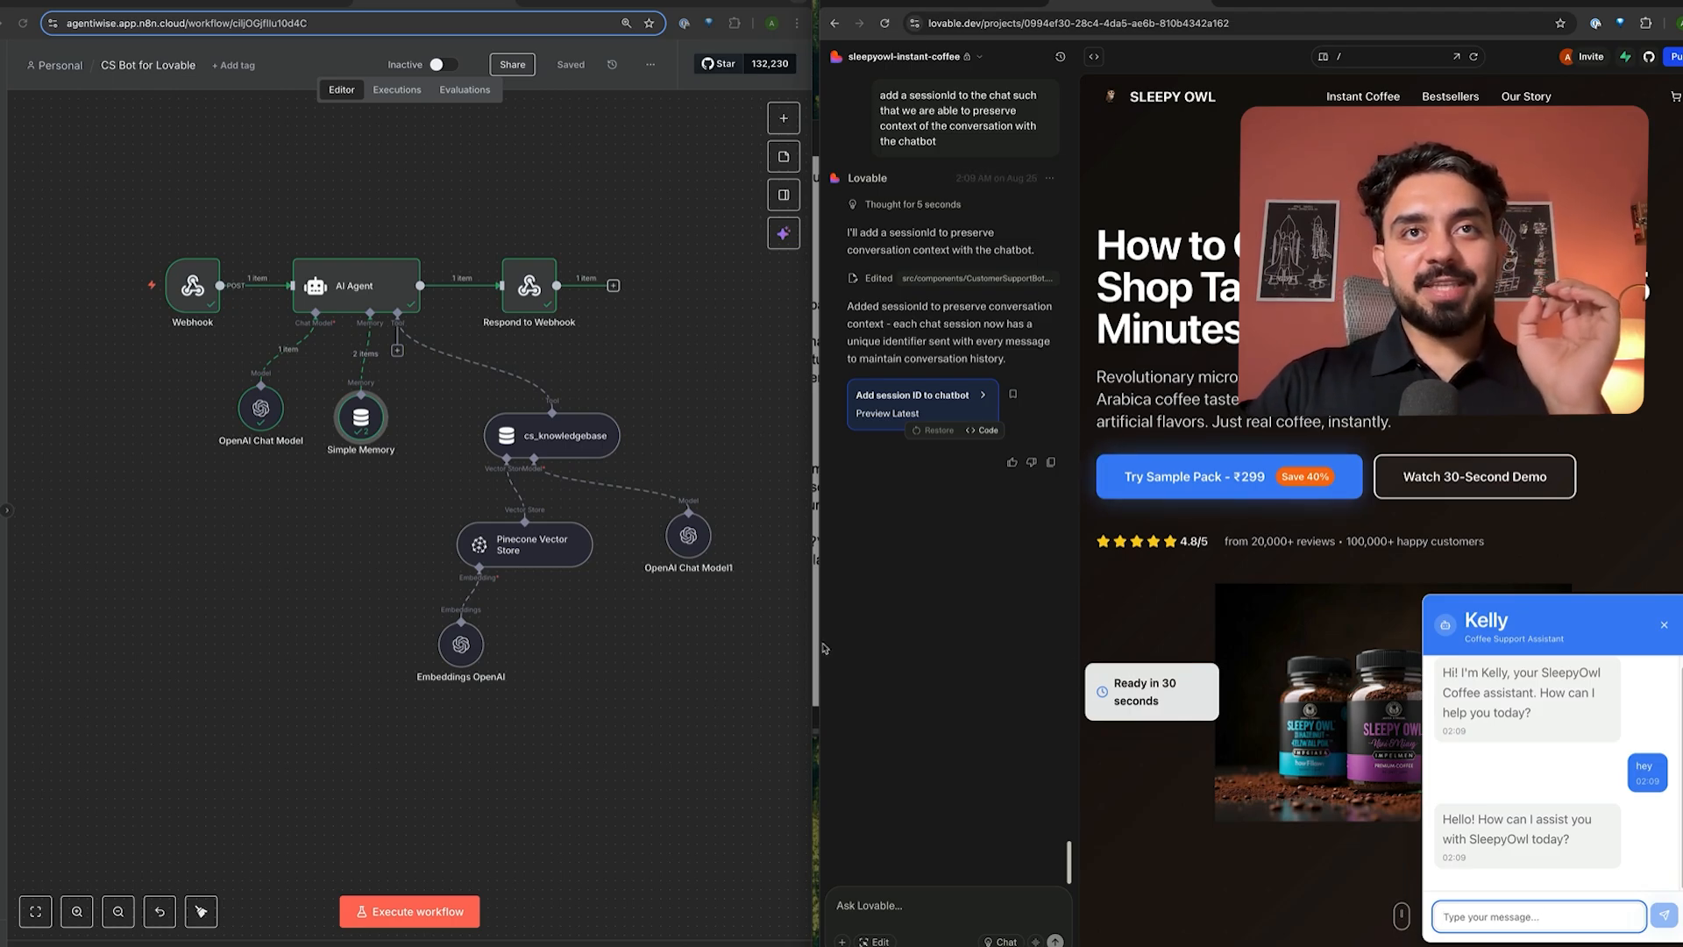
pyautogui.click(808, 608)
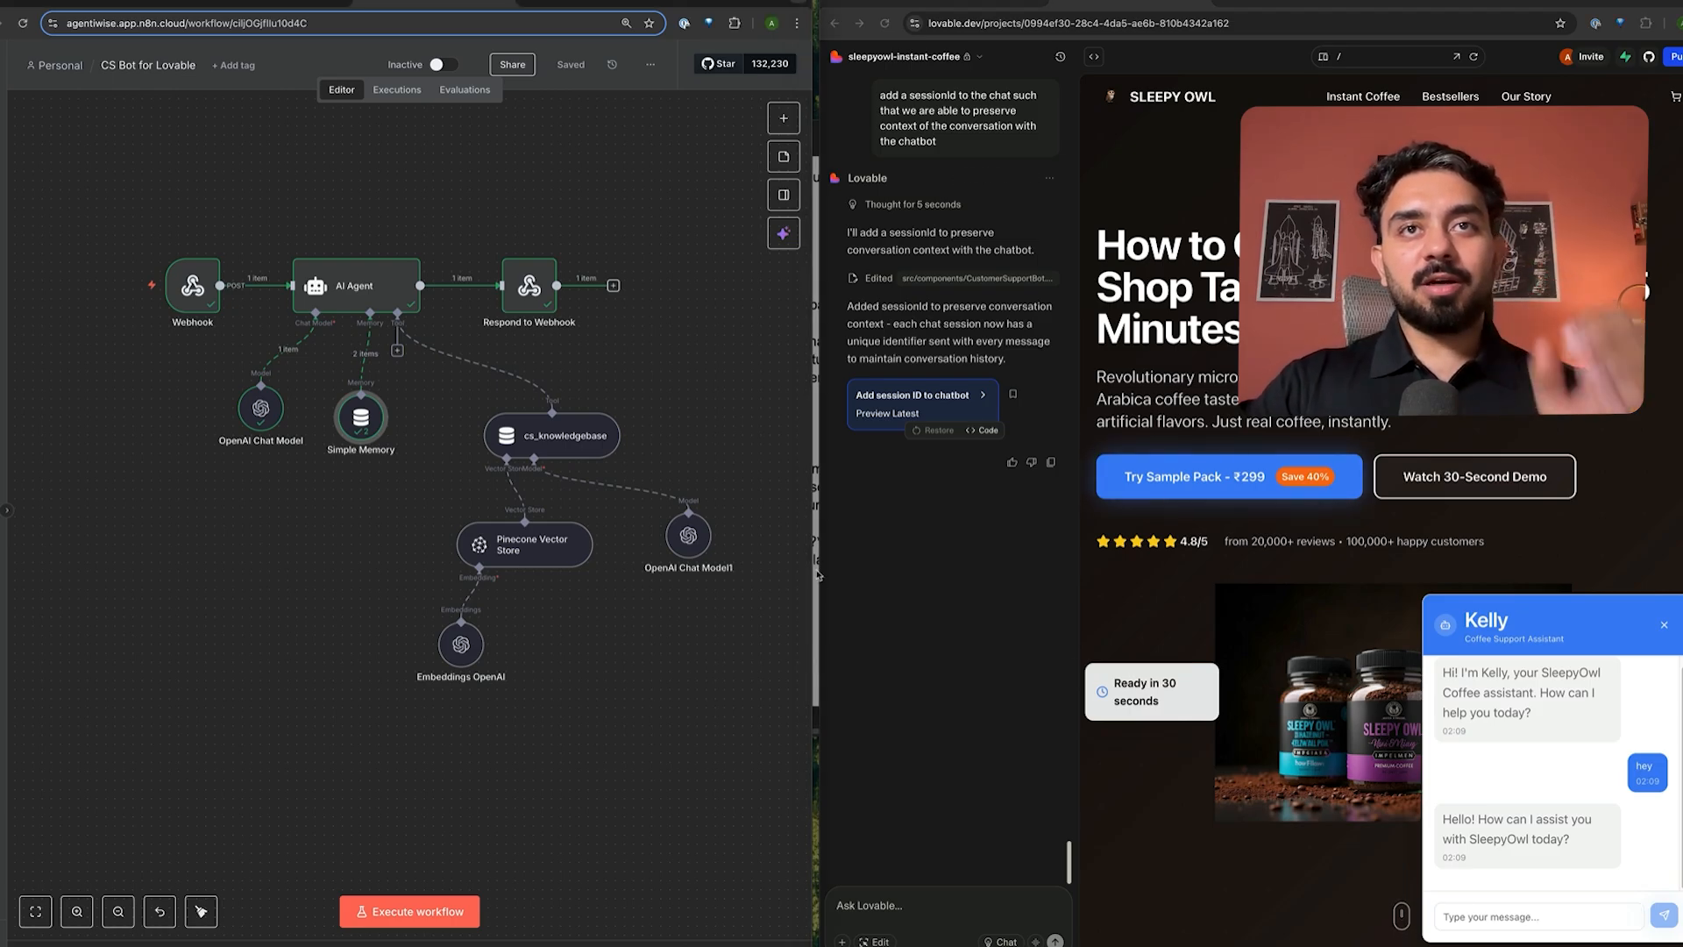
# - Place ecom_policy_doc.pdf beside the site, highlighting its return-policy answer
pyautogui.hotkey('ctrl', 'Up')
pyautogui.click(842, 359)
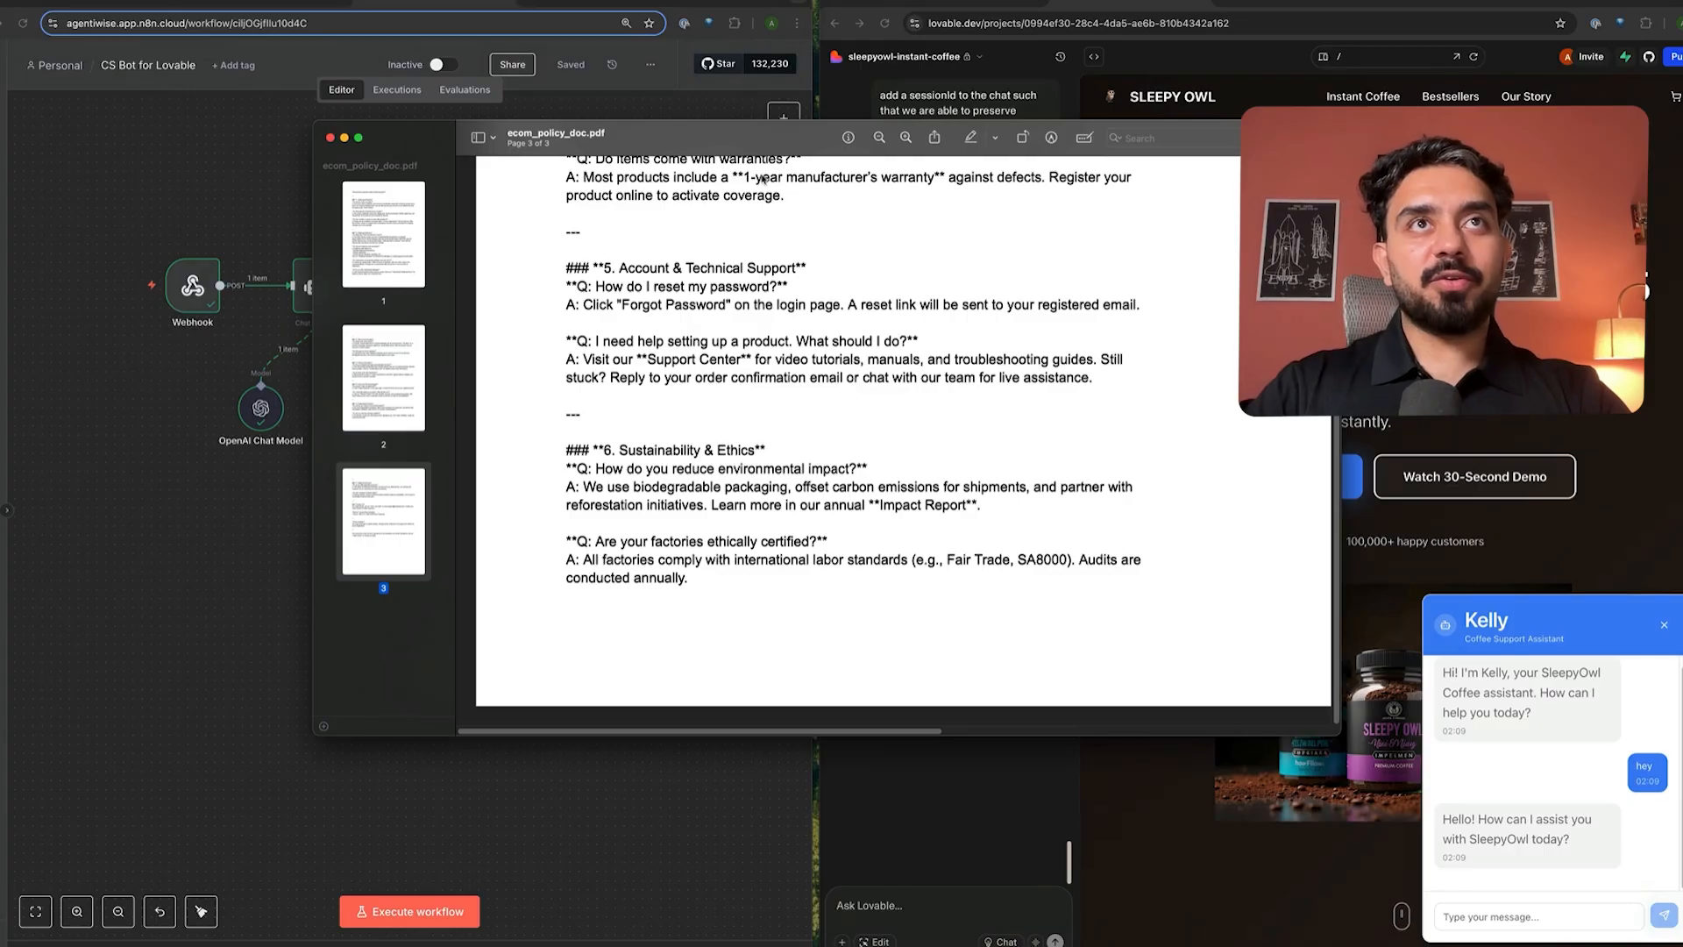
pyautogui.scroll(5, 762, 179)
pyautogui.moveTo(763, 179); pyautogui.dragTo(436, 50)
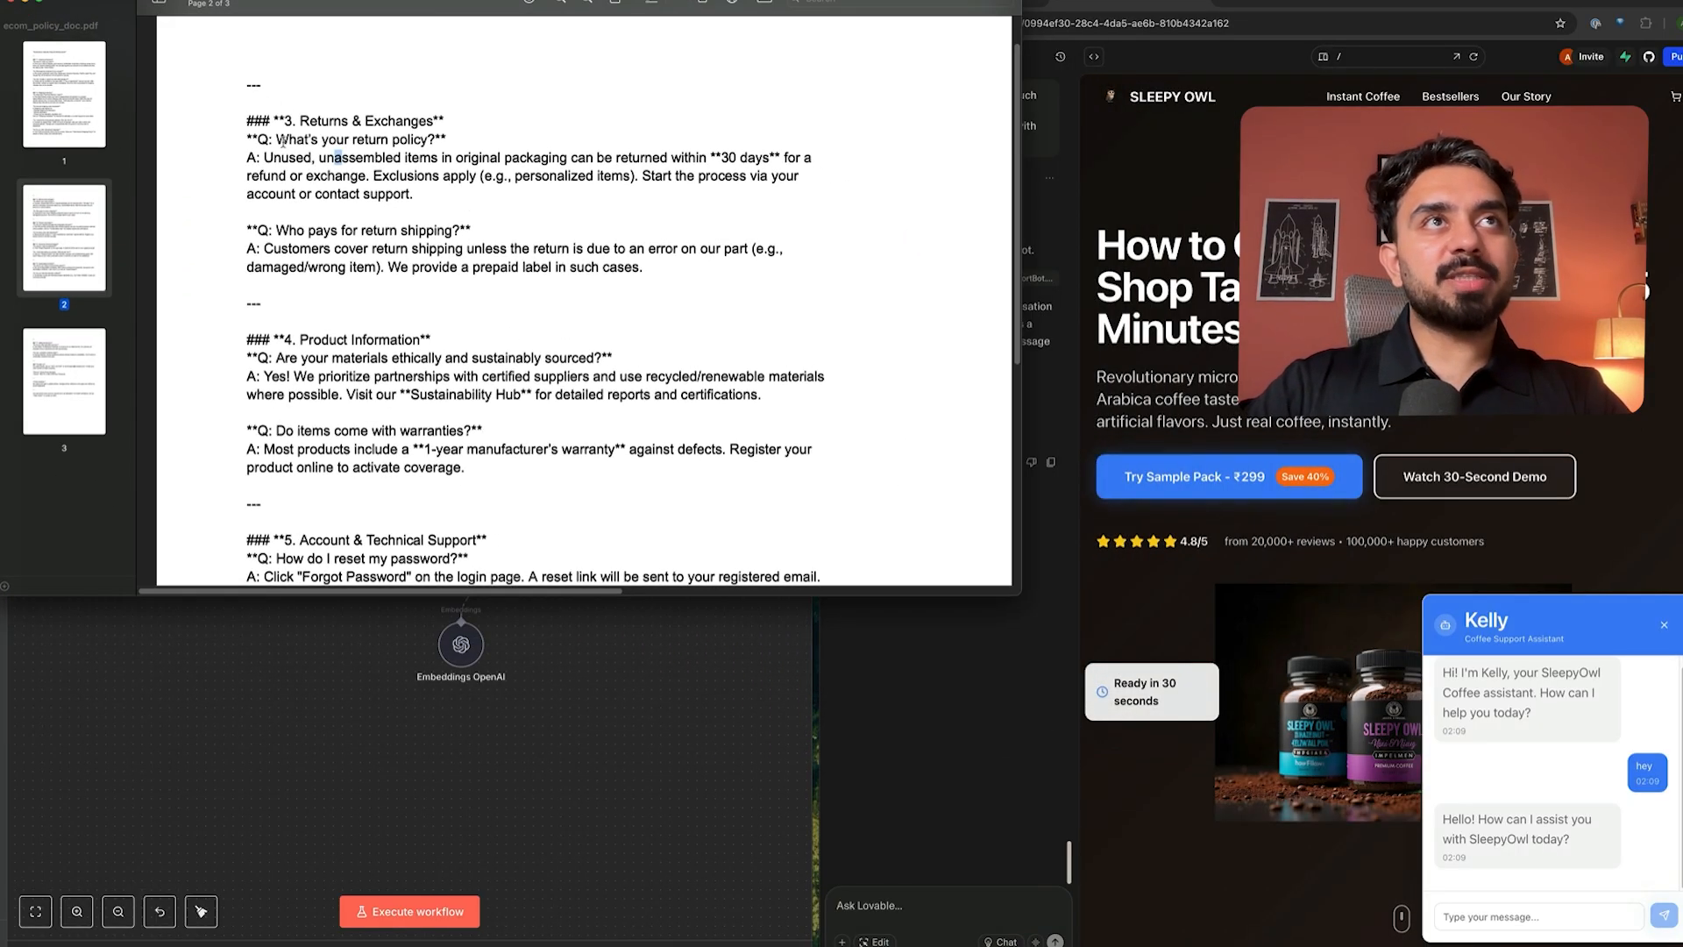
pyautogui.moveTo(283, 141); pyautogui.dragTo(437, 211)
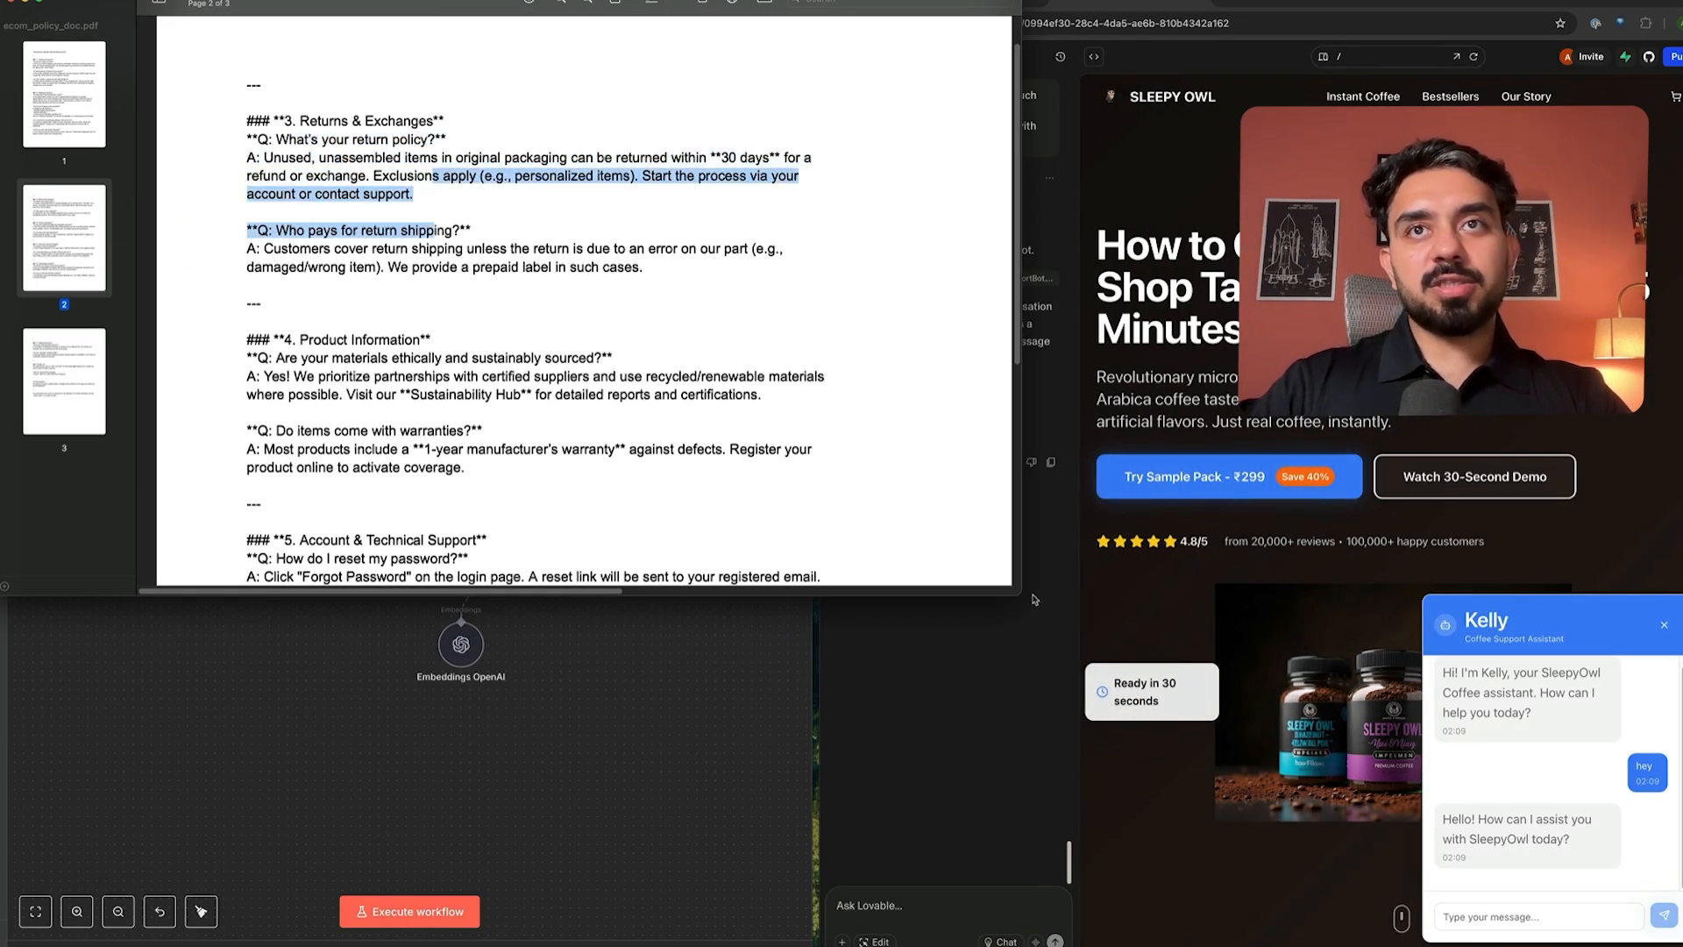
pyautogui.moveTo(1034, 597); pyautogui.dragTo(980, 846)
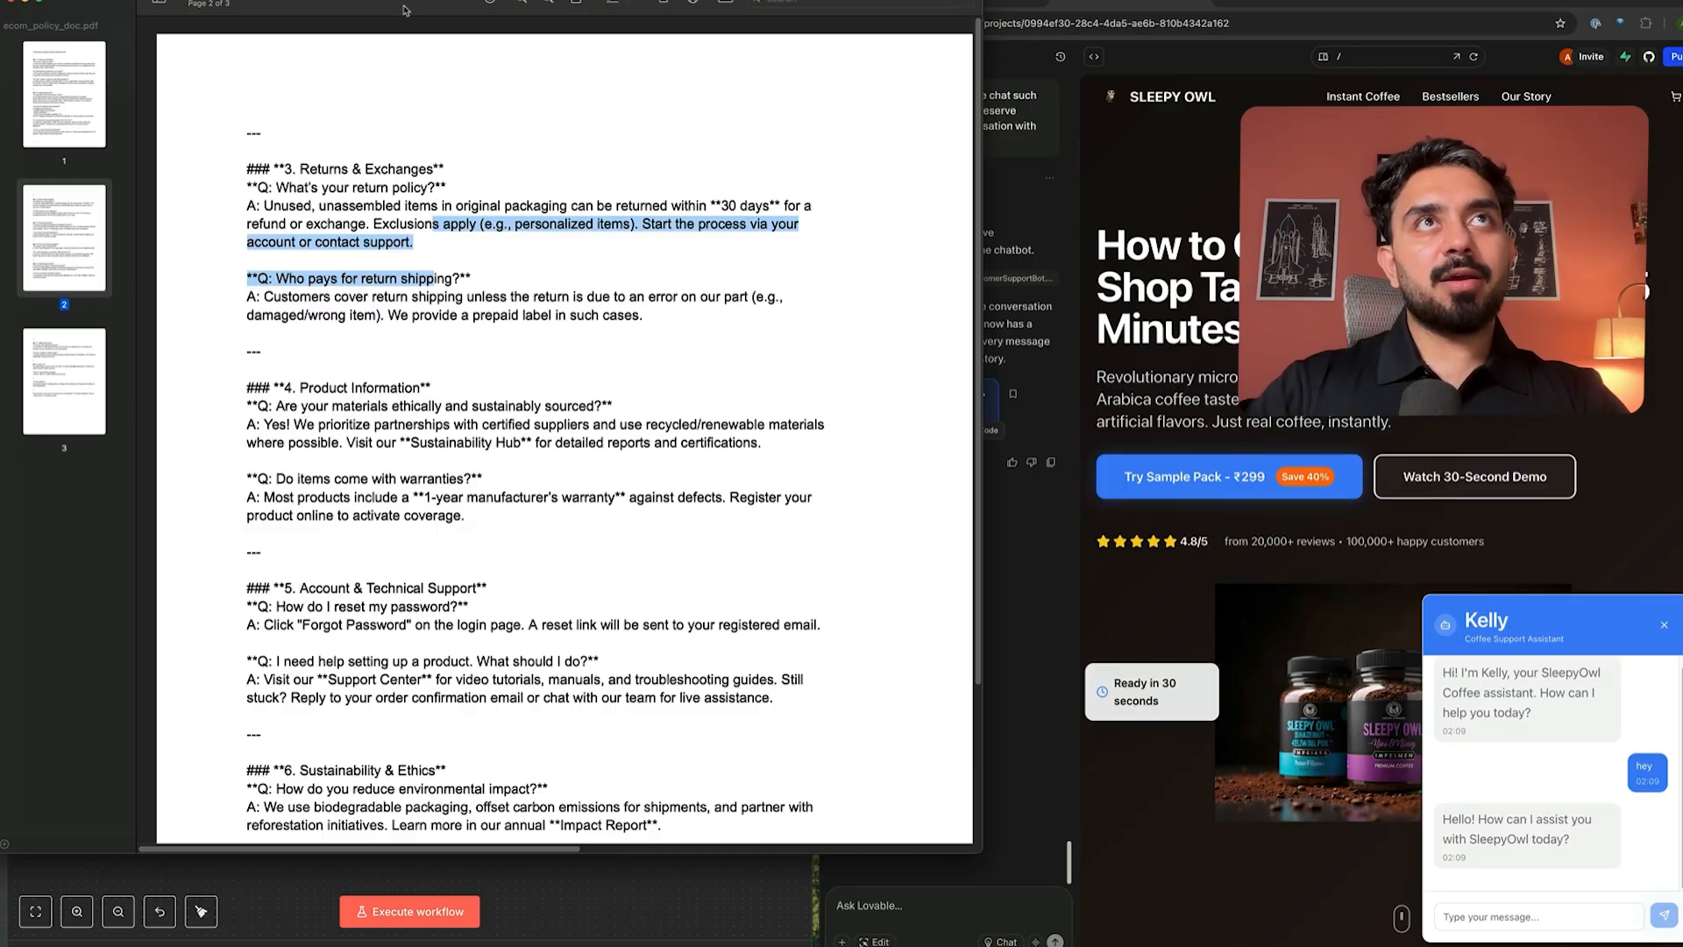
pyautogui.moveTo(406, 10); pyautogui.dragTo(480, 49)
# - Ask Kelly about returning coffee that was delivered in bad condition
pyautogui.click(1551, 917)
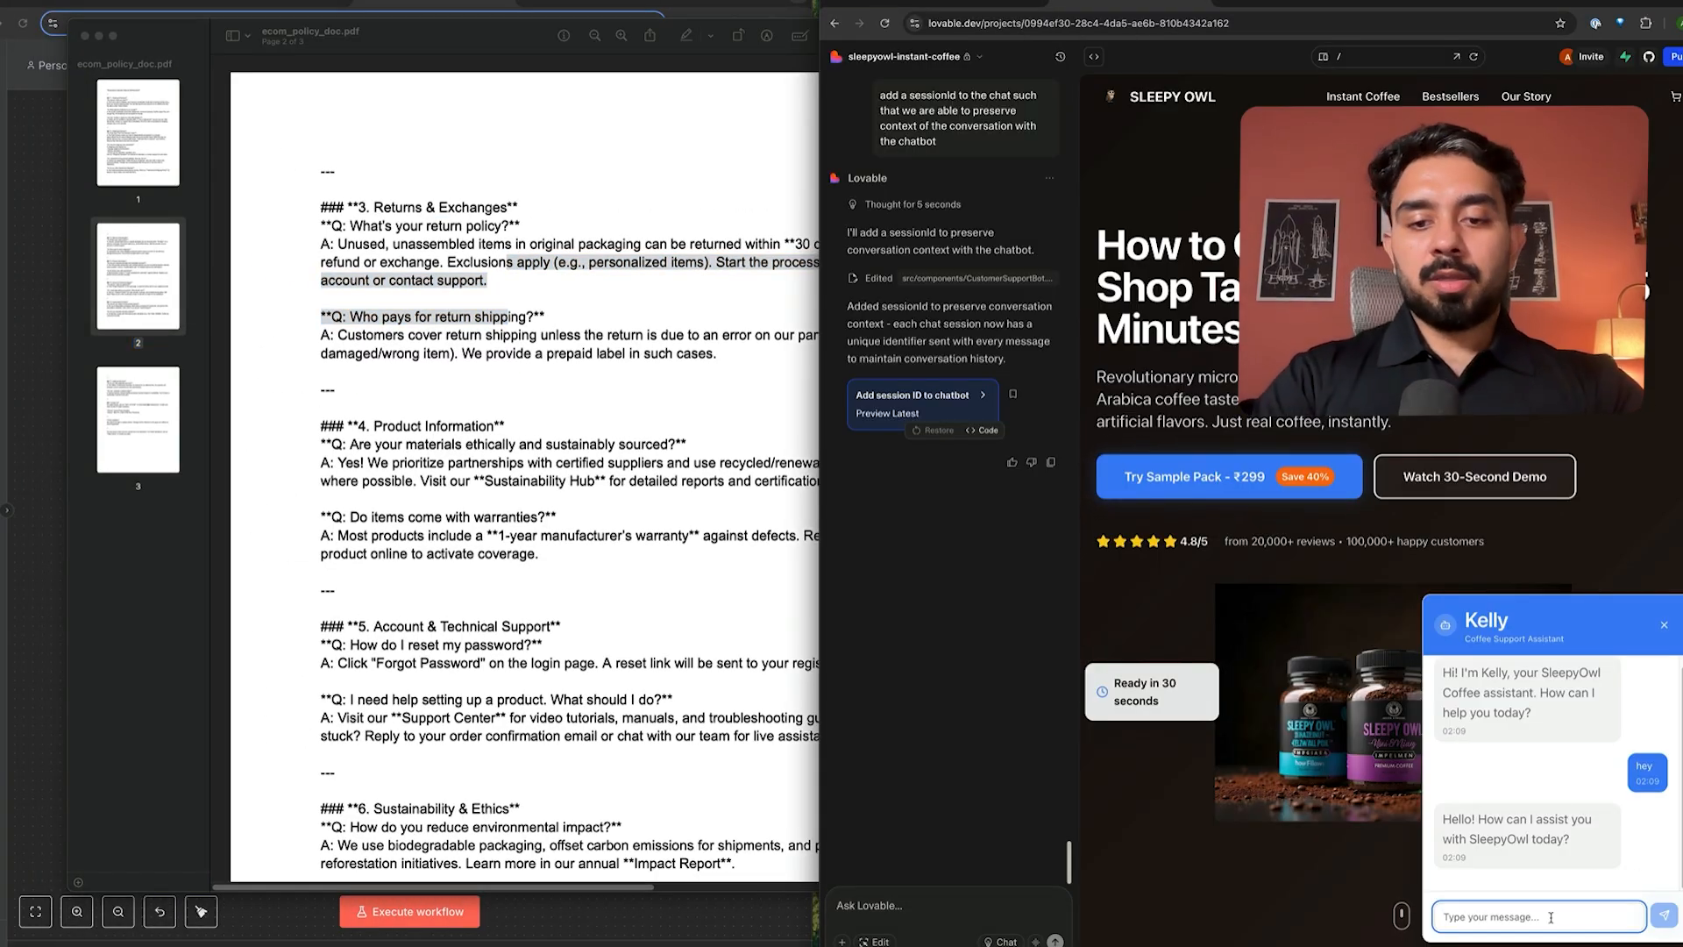
pyautogui.write('I bought coffee f')
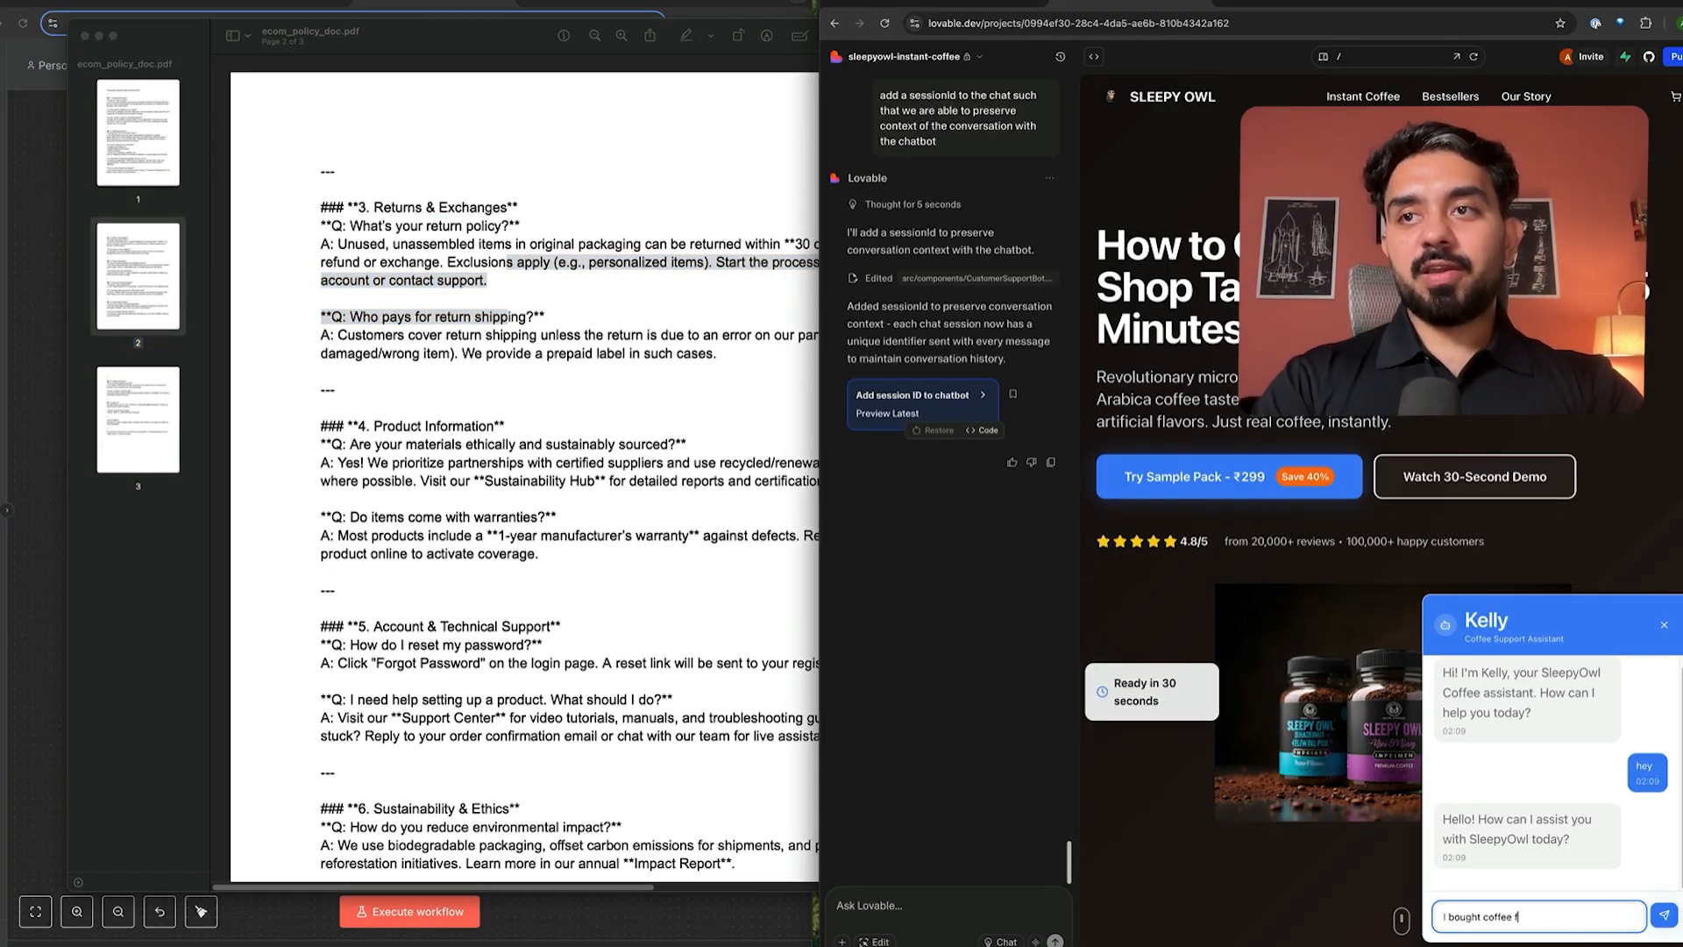
pyautogui.write('rom the website and it is d')
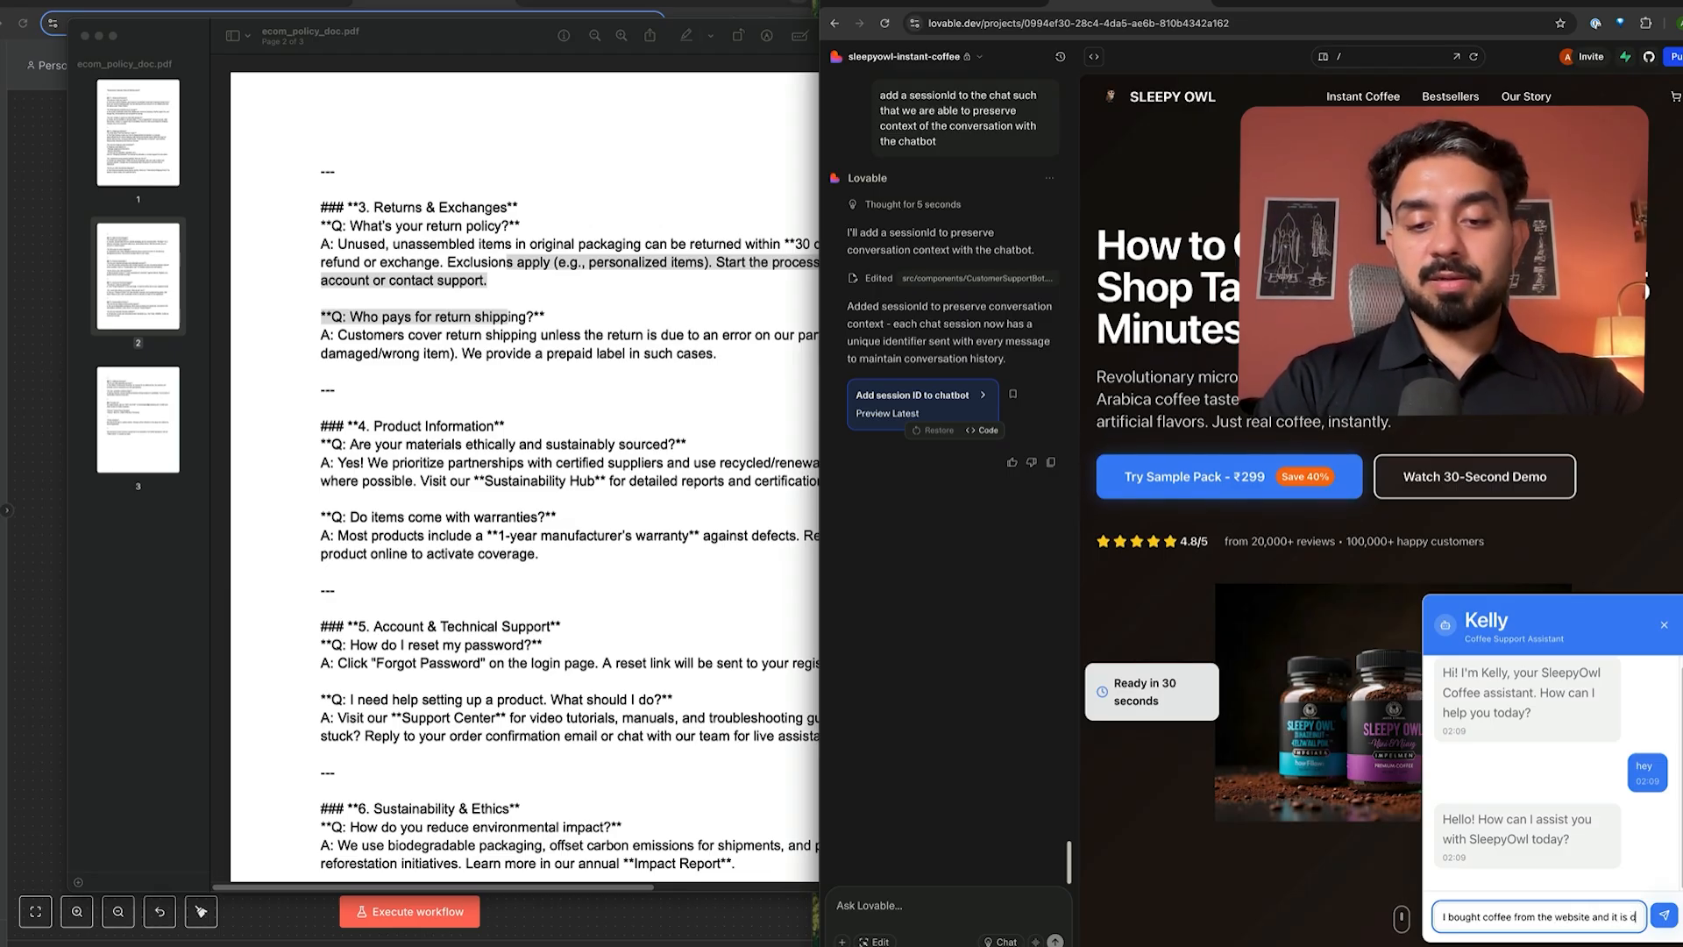
pyautogui.write('elivered in a')
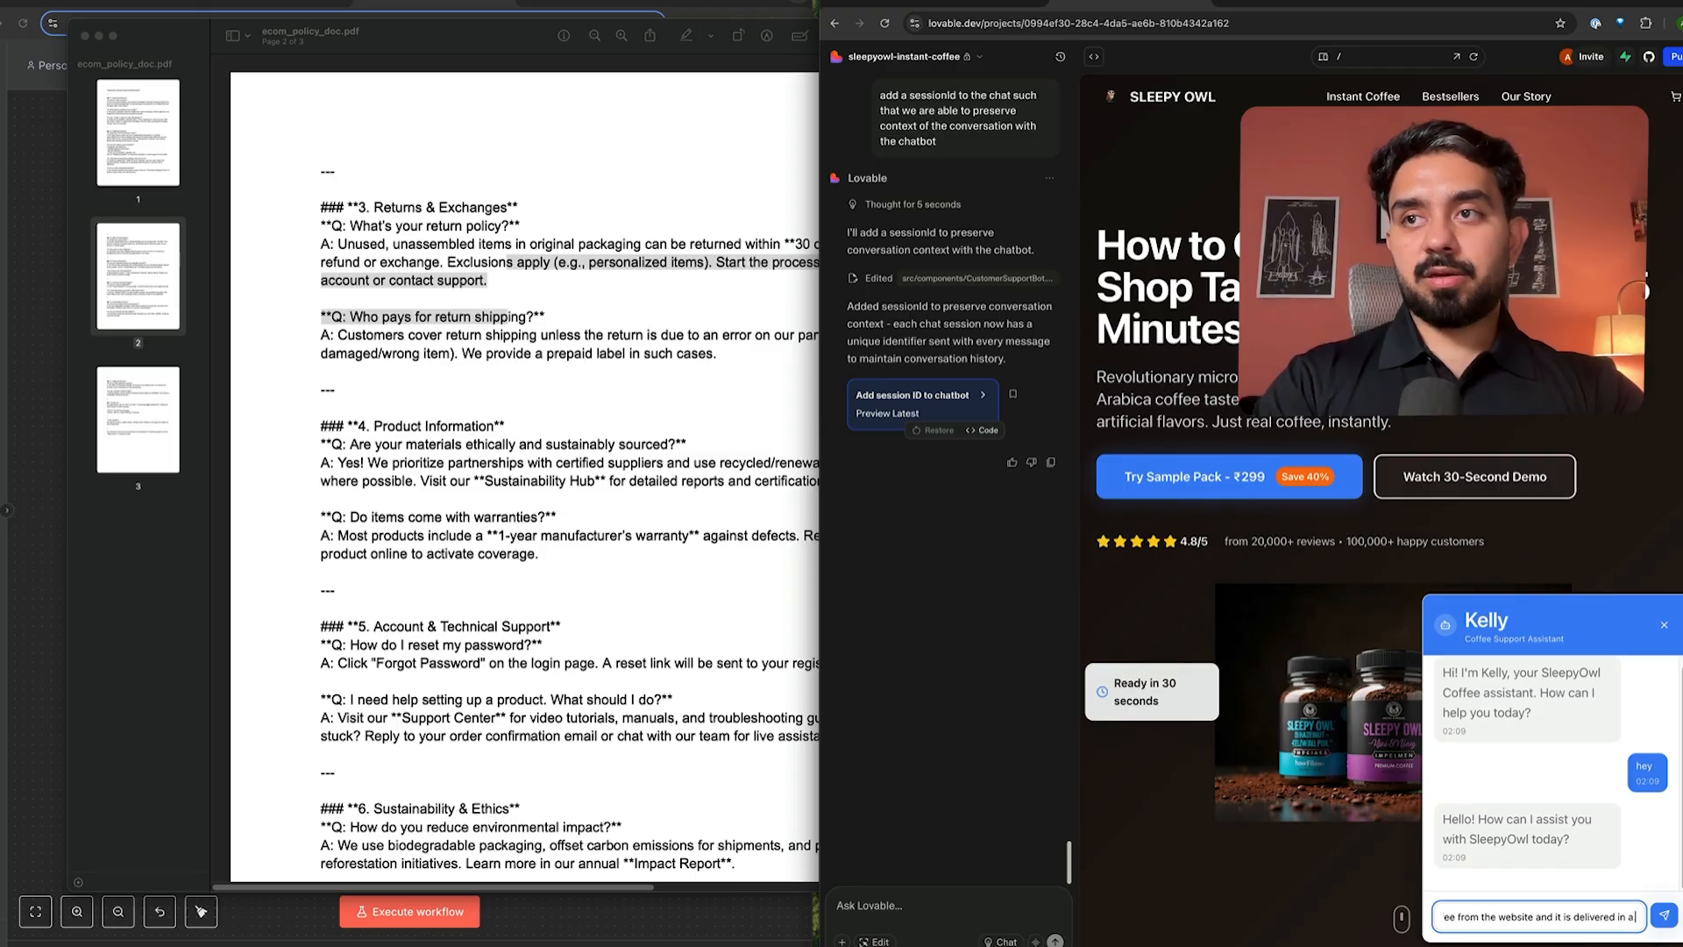
pyautogui.write(' bad conditio')
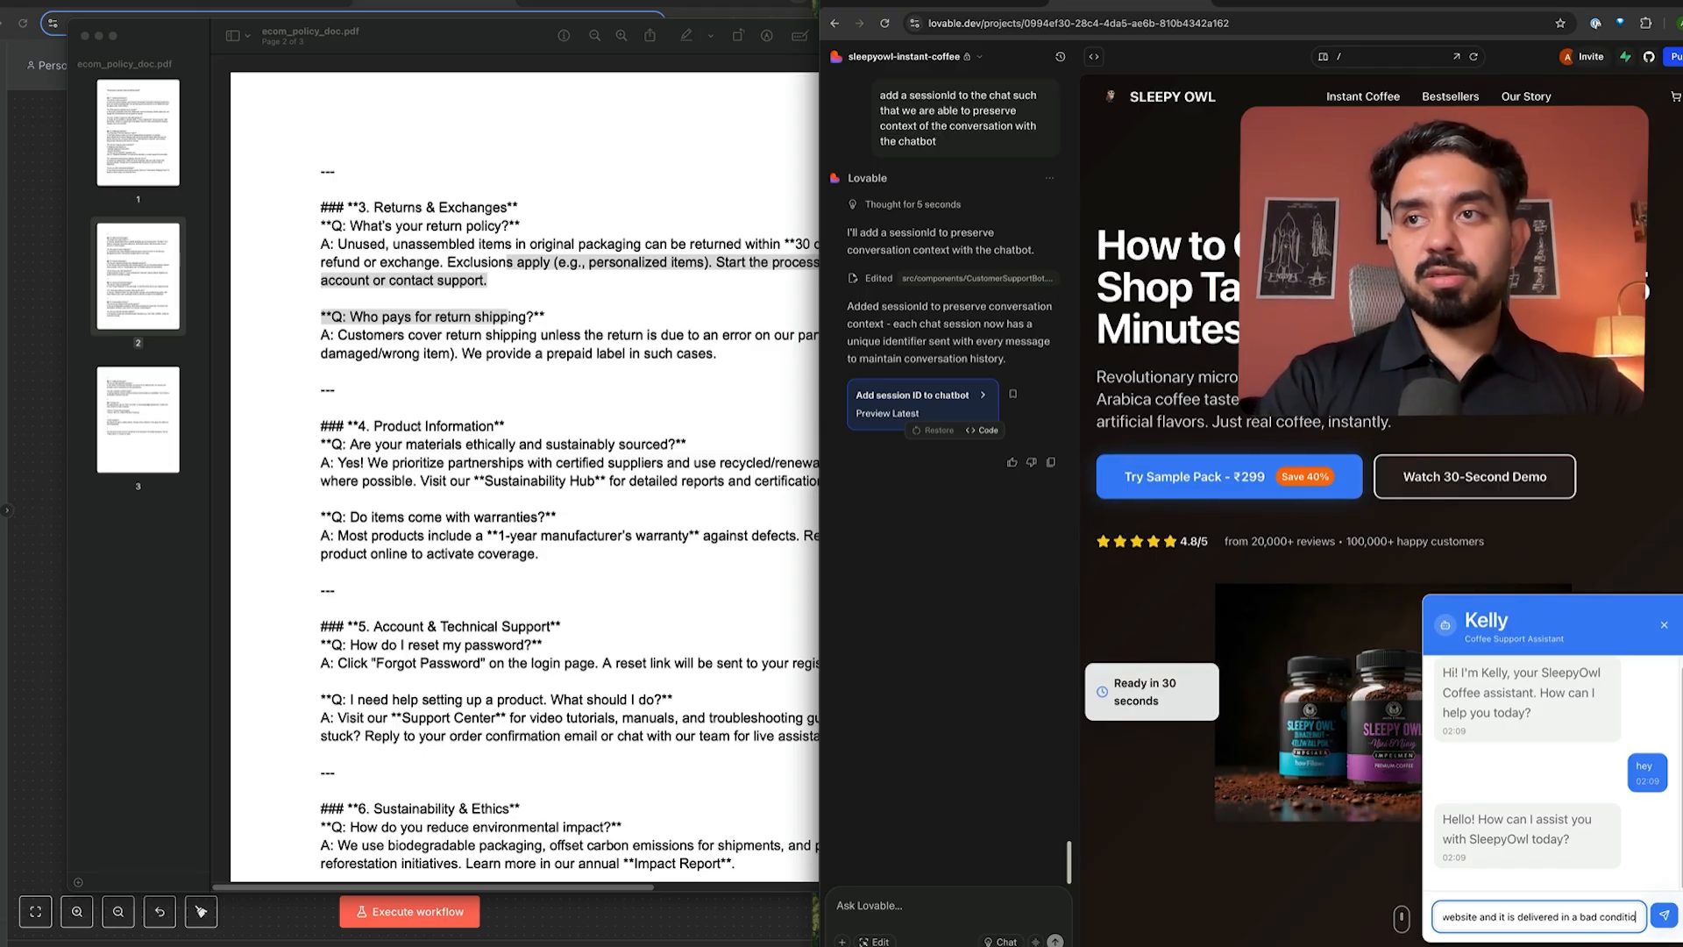
pyautogui.write('n, want to retur')
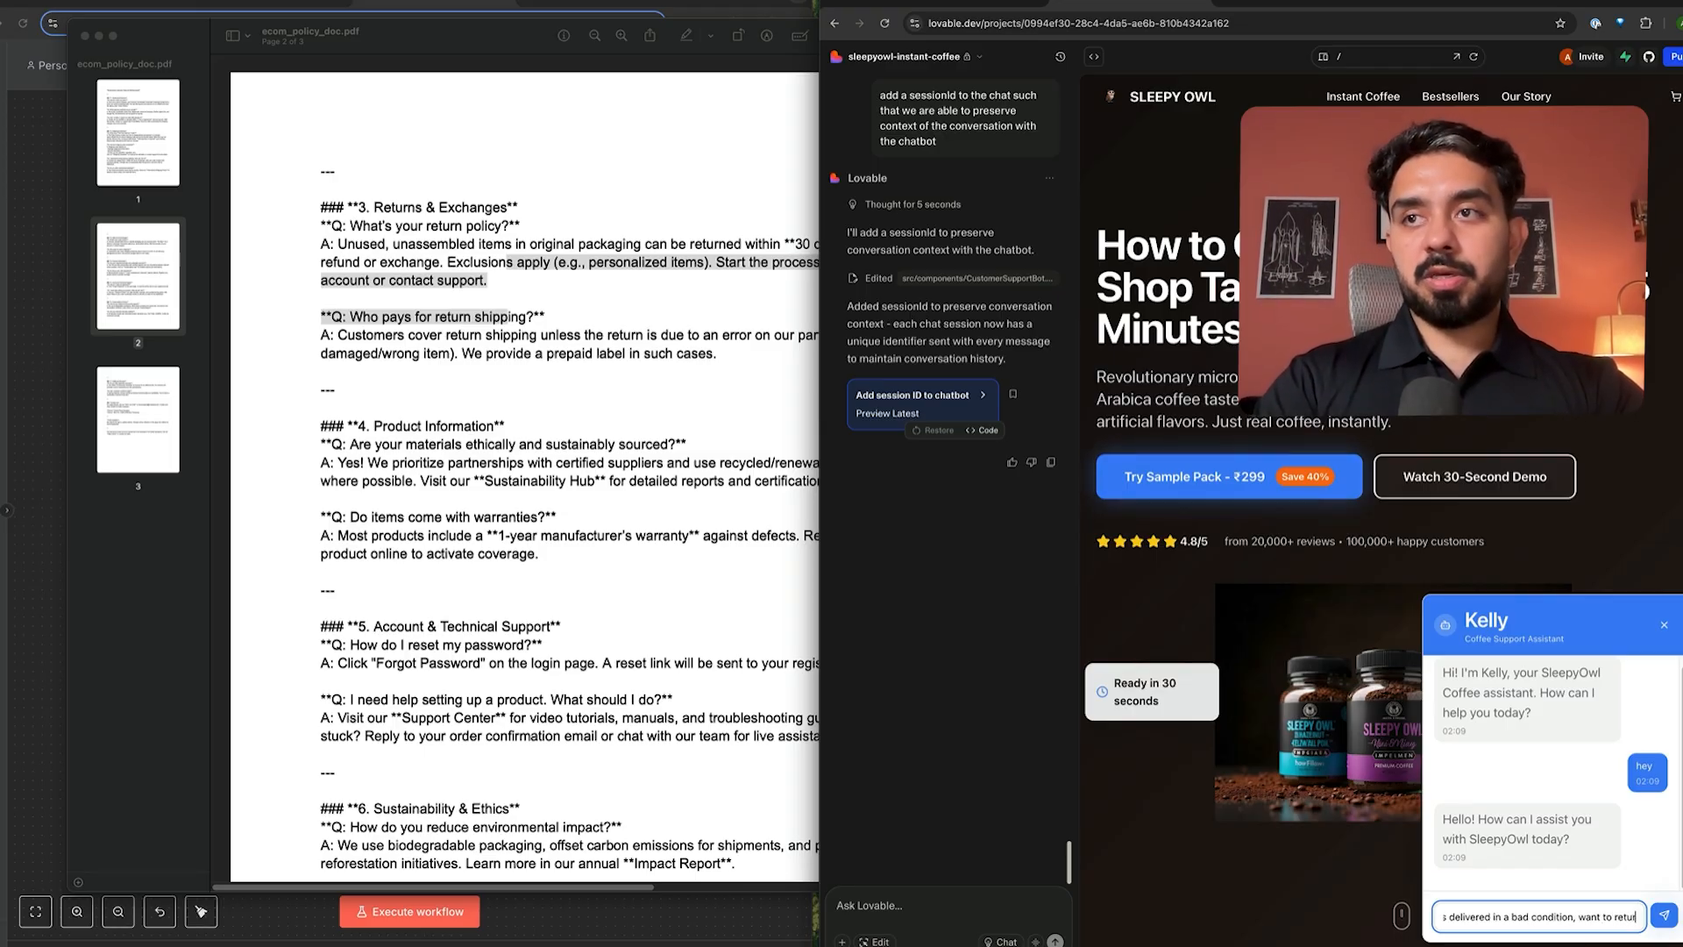
pyautogui.write('n it, what is')
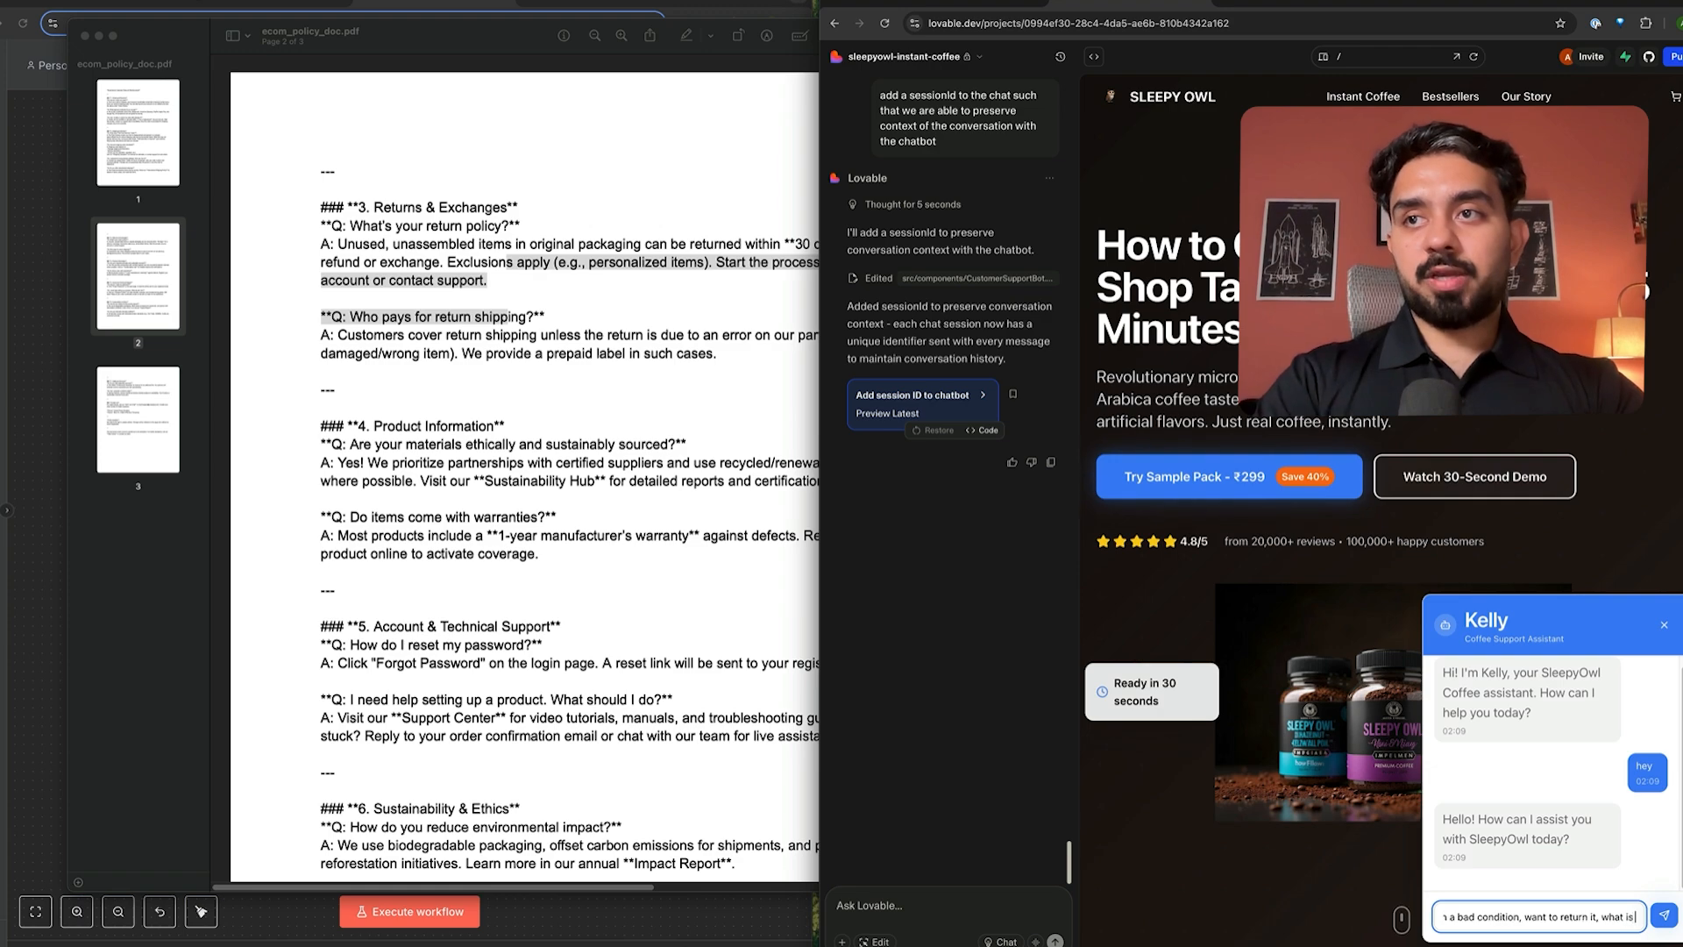
pyautogui.write(' the policy a')
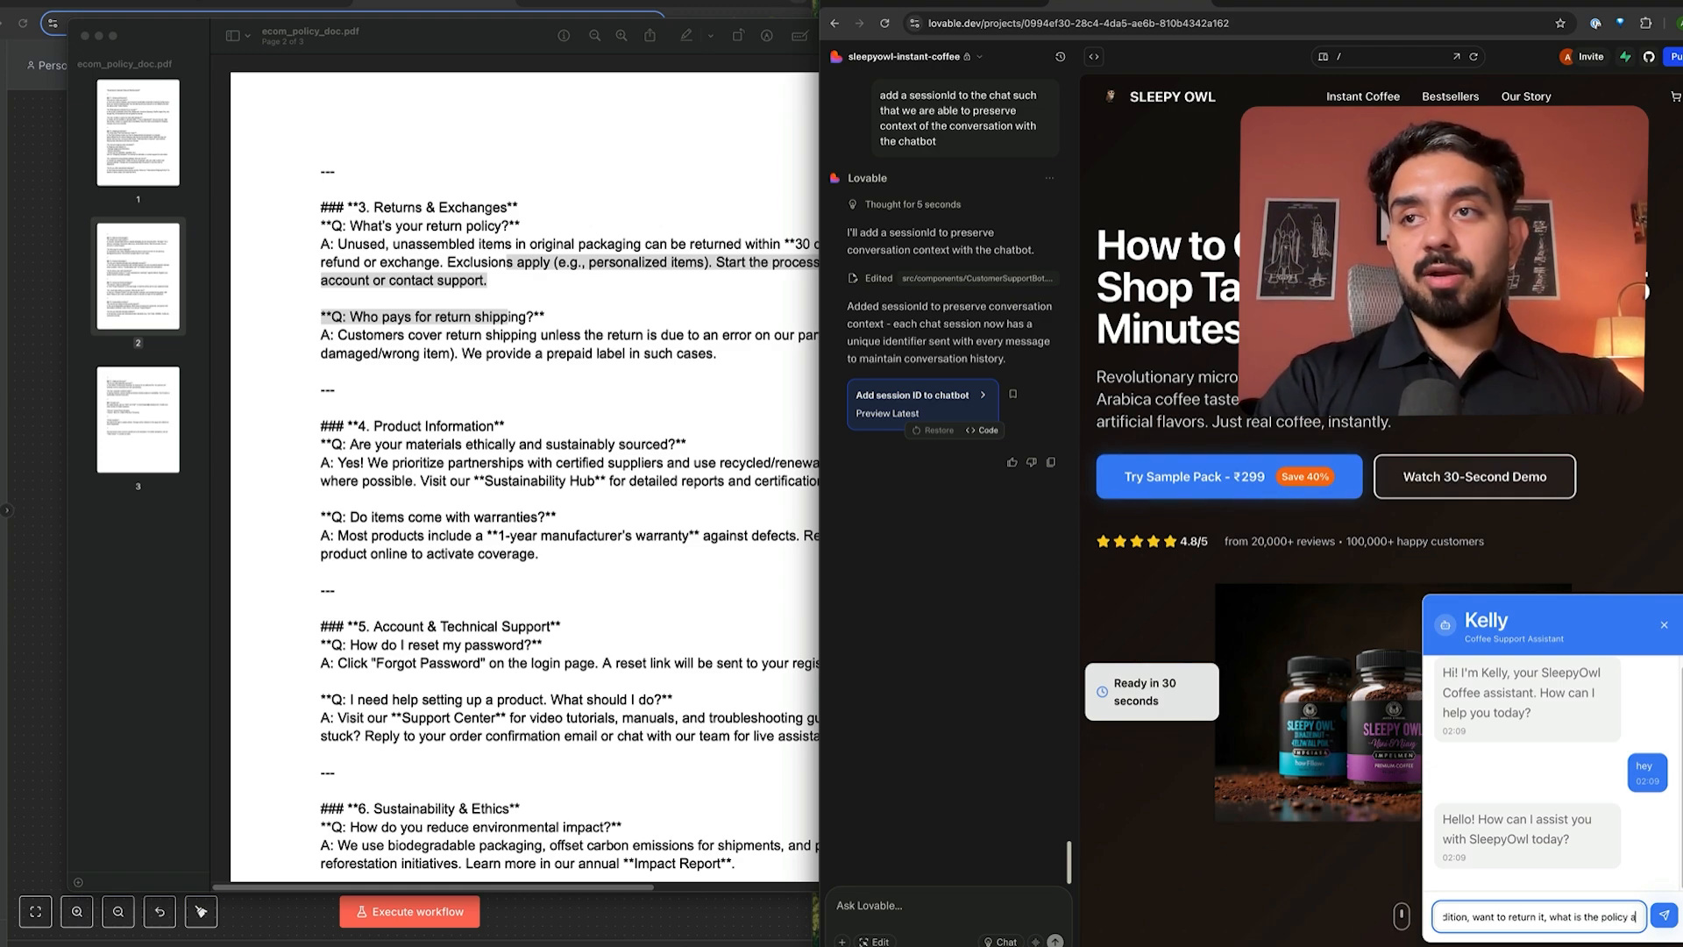
pyautogui.write('round that?')
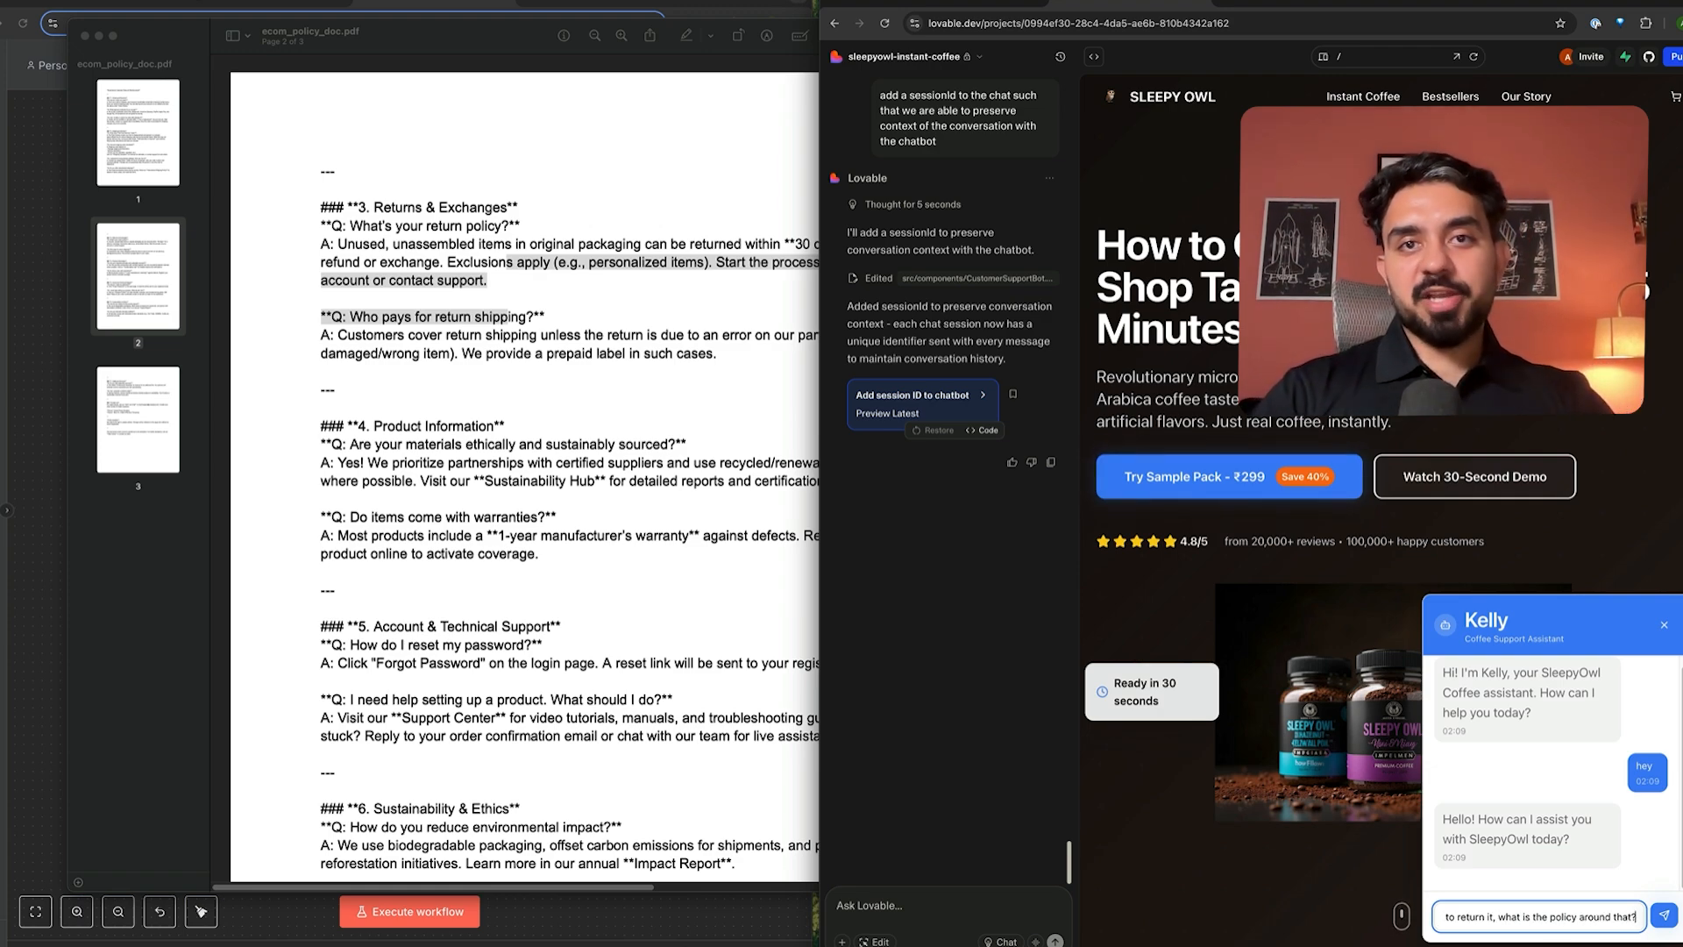
# - Send the return question, note Kelly's connection error, and start an n8n test run
pyautogui.click(1651, 909)
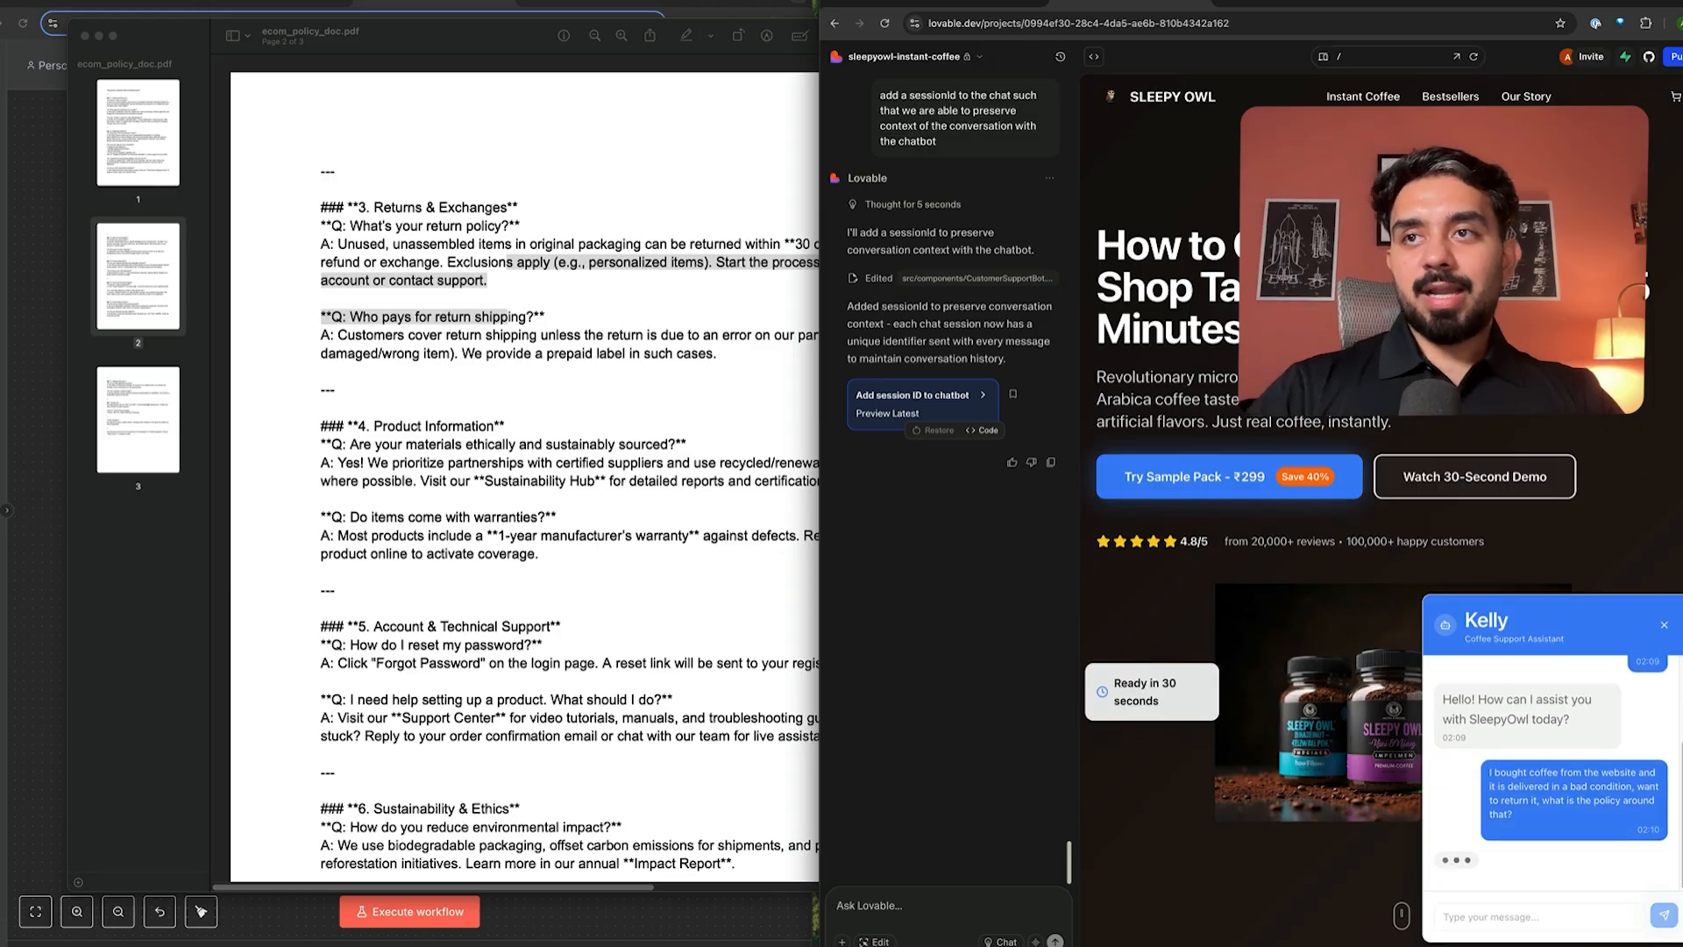
pyautogui.moveTo(1498, 799); pyautogui.dragTo(1561, 840)
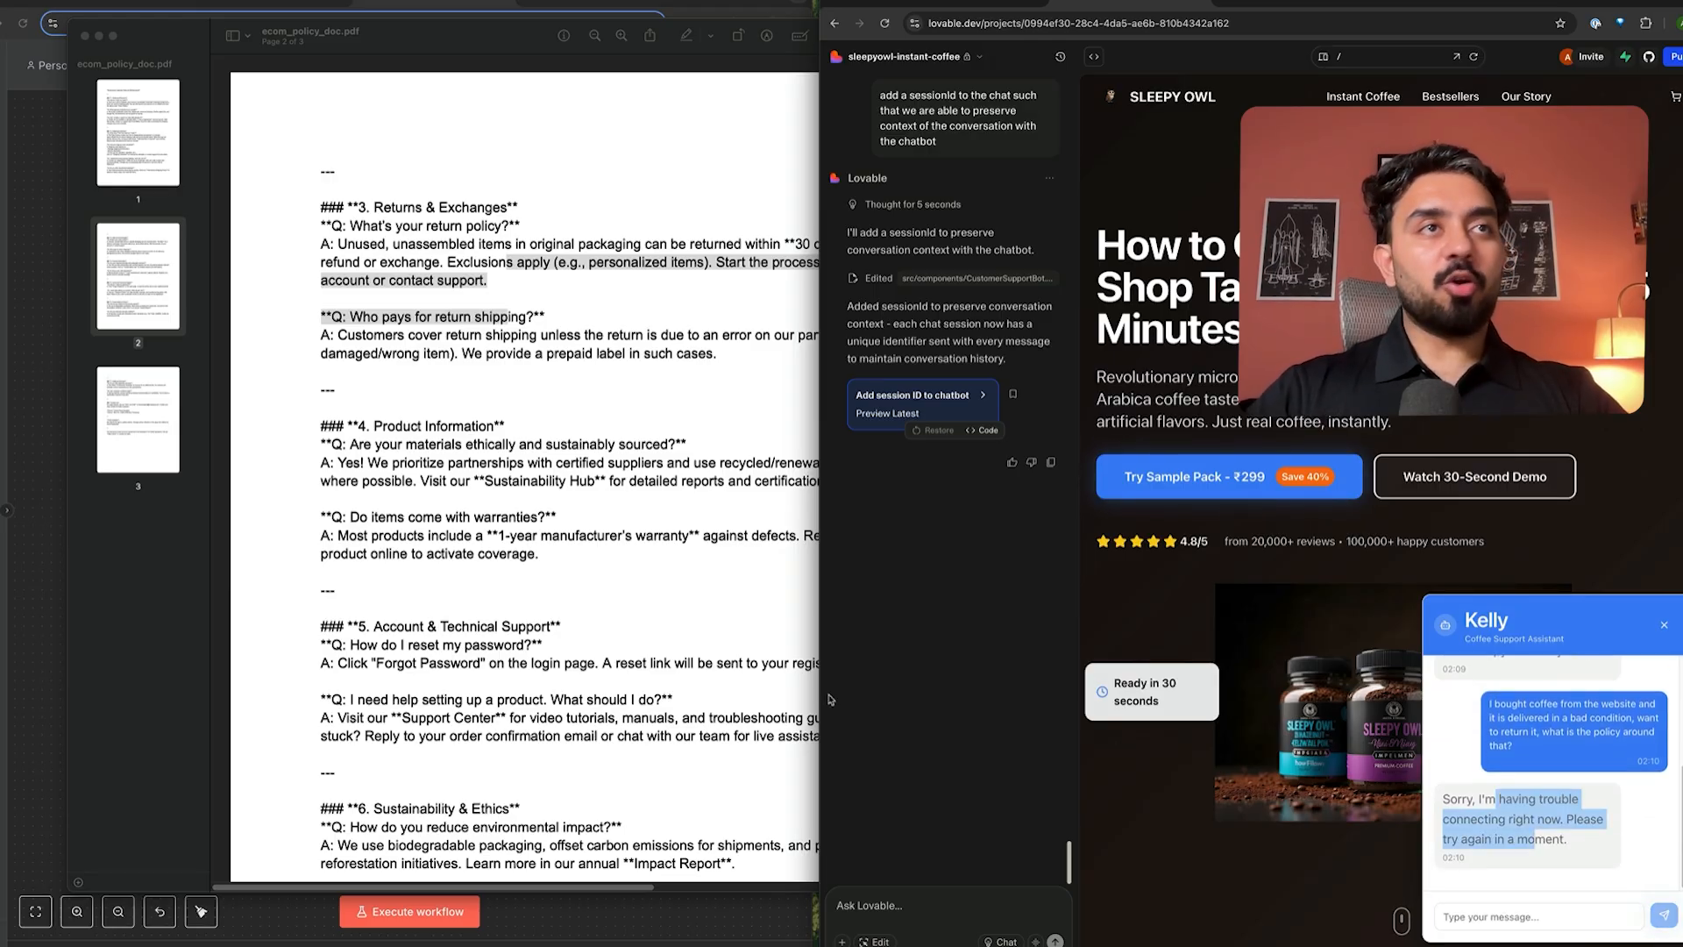
pyautogui.click(29, 621)
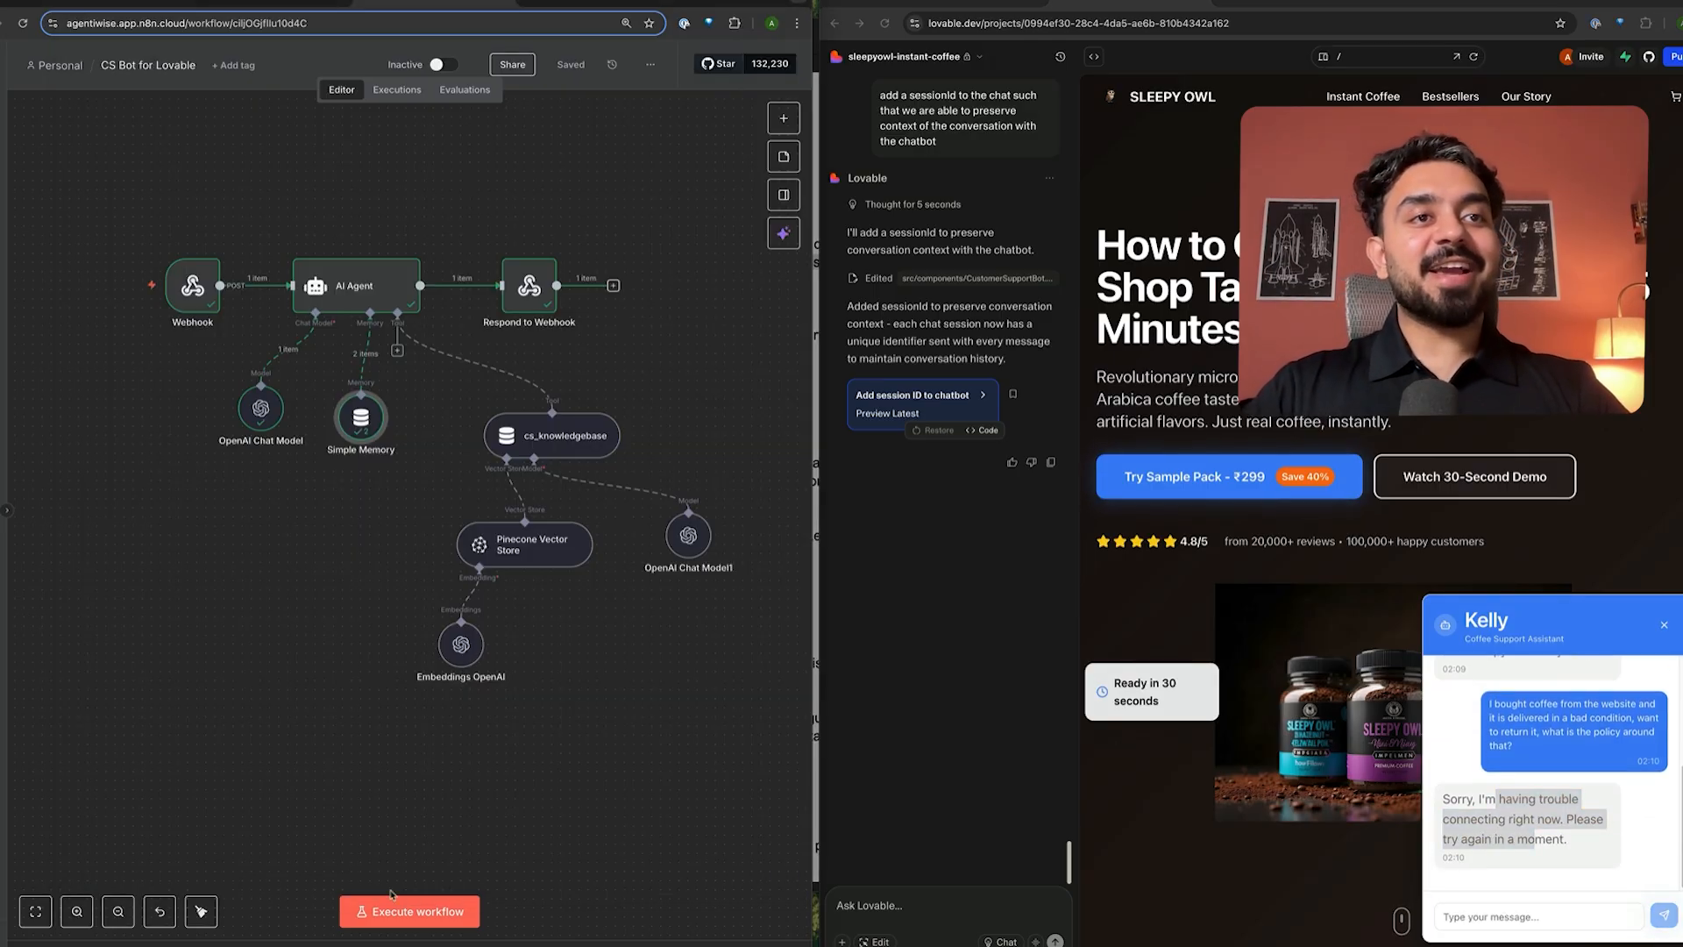
pyautogui.click(457, 912)
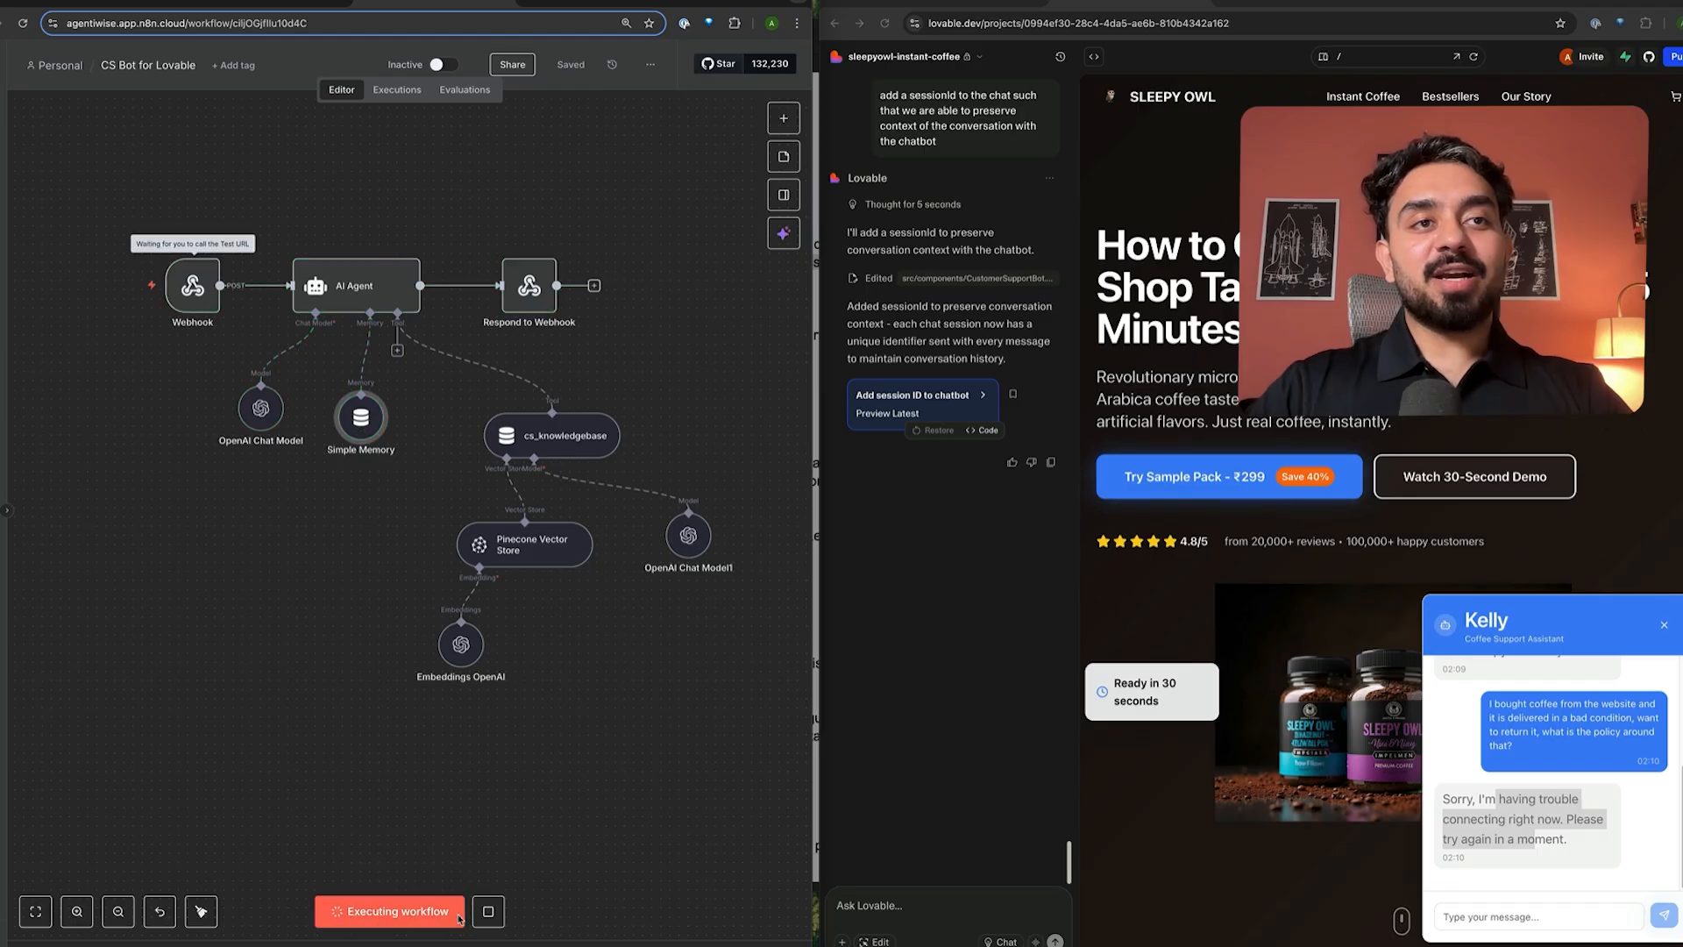
# - Resend the copied damaged-coffee question to Kelly
pyautogui.click(1502, 714)
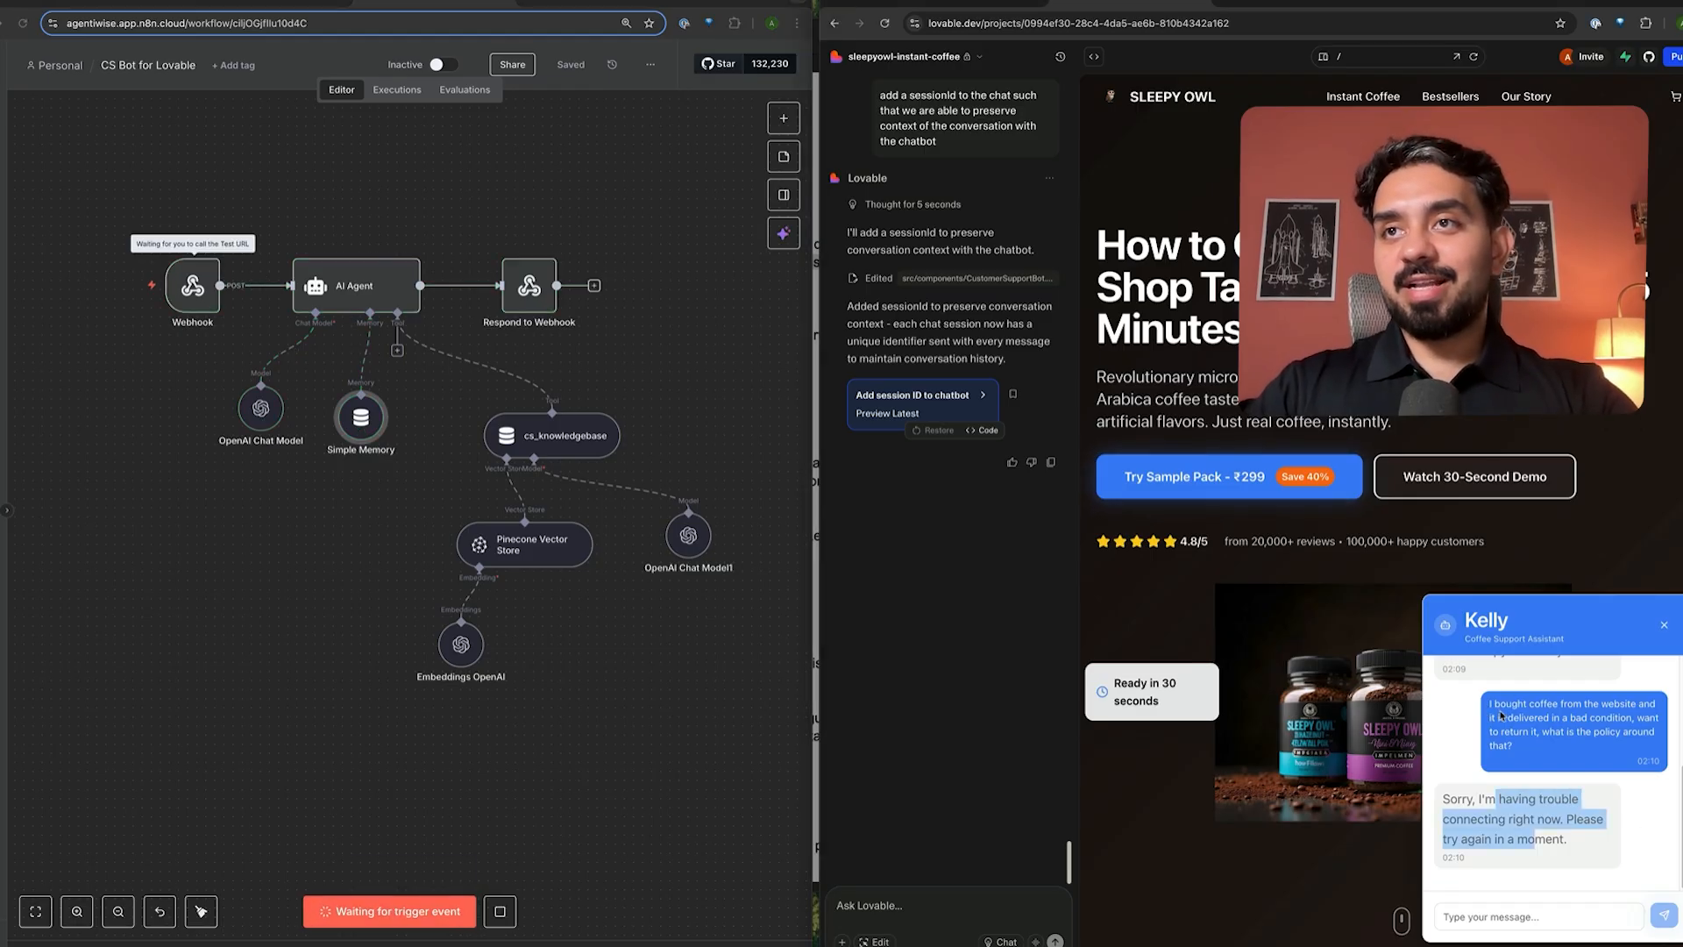
pyautogui.moveTo(1518, 751); pyautogui.dragTo(1488, 707)
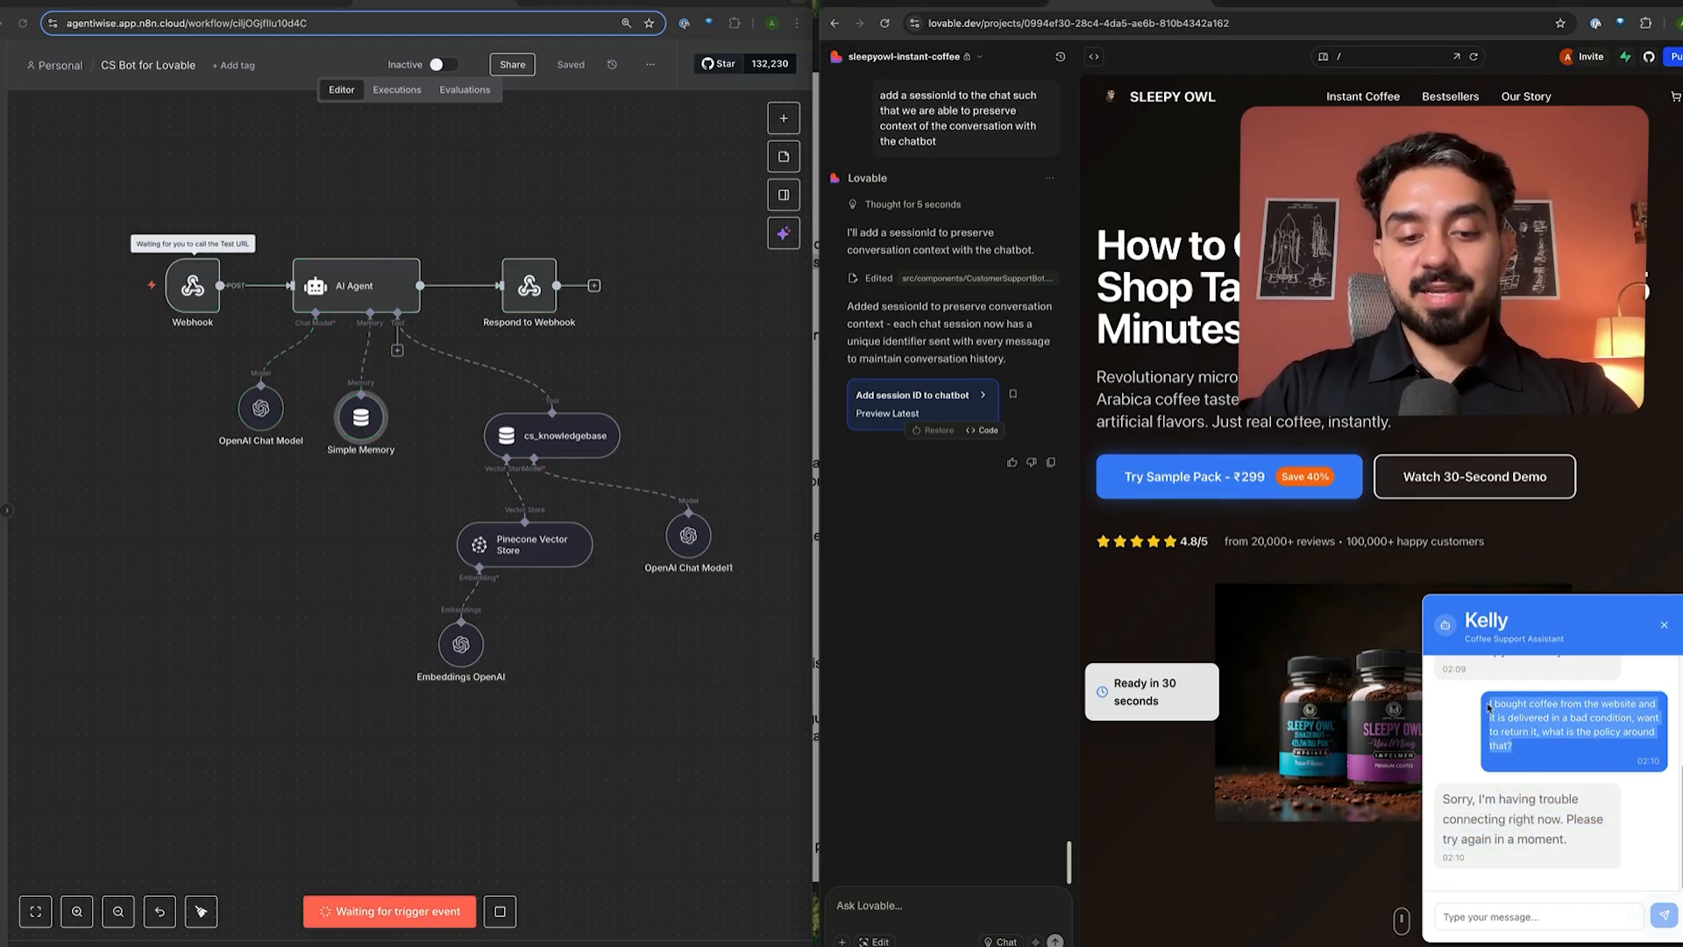
pyautogui.hotkey('ctrl', 'c')
pyautogui.click(1567, 907)
pyautogui.hotkey('ctrl', 'v')
pyautogui.press('Return')
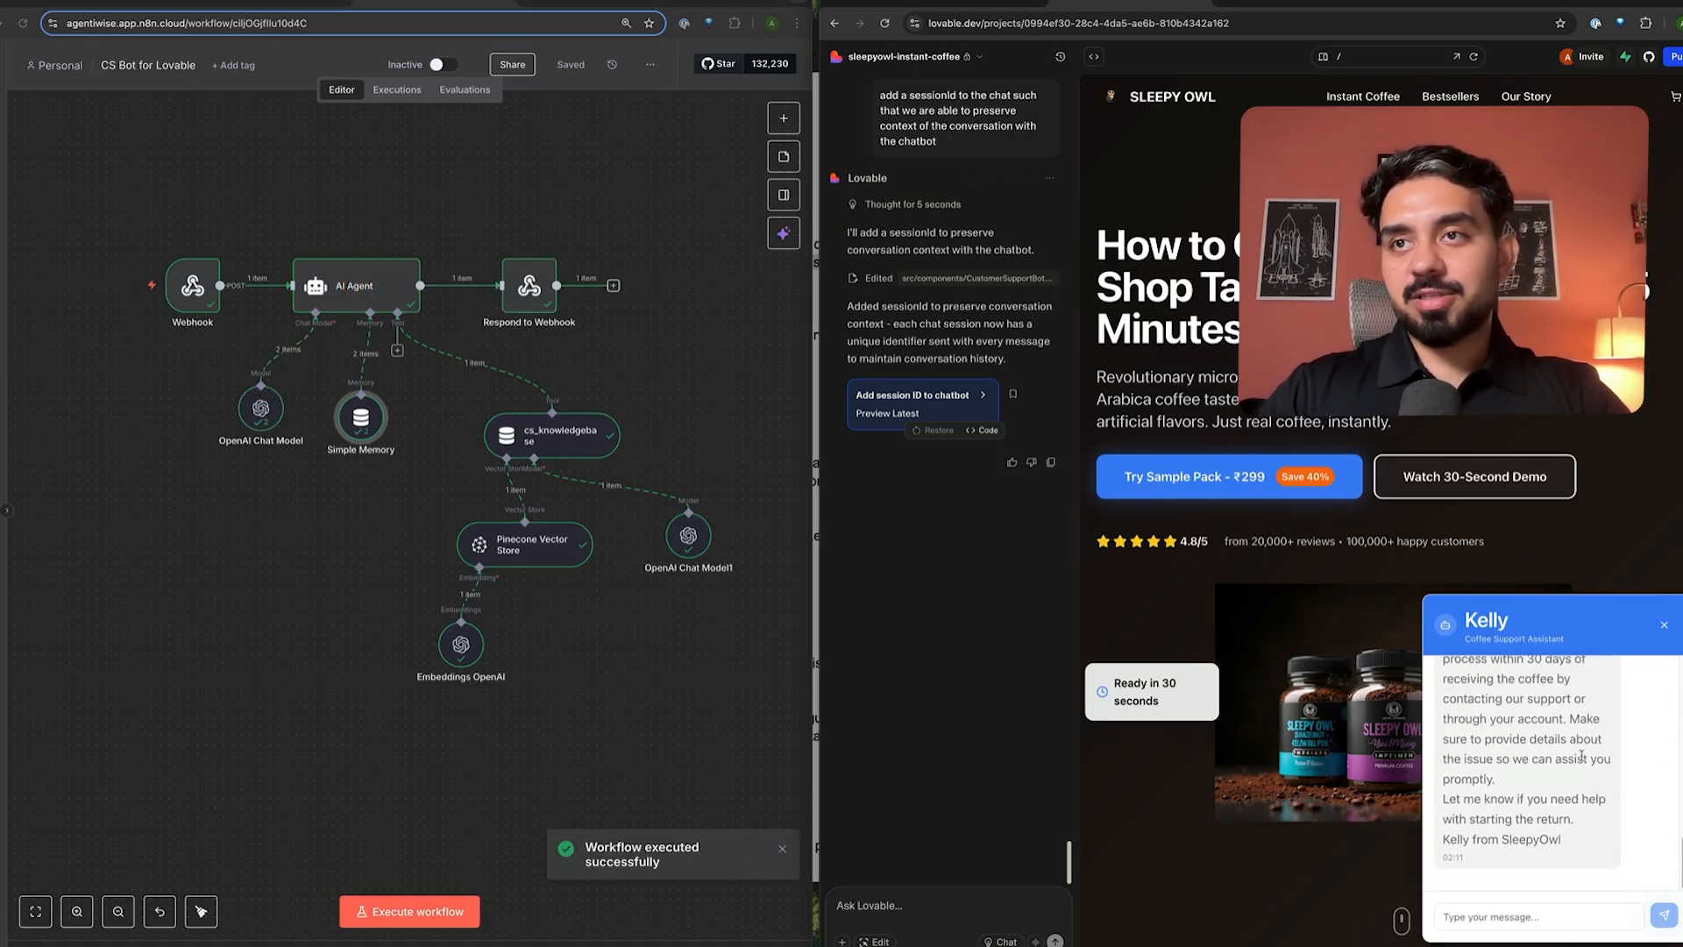
# - Scroll up through Kelly's answer and bring the policy PDF forward
pyautogui.scroll(3, 1556, 781)
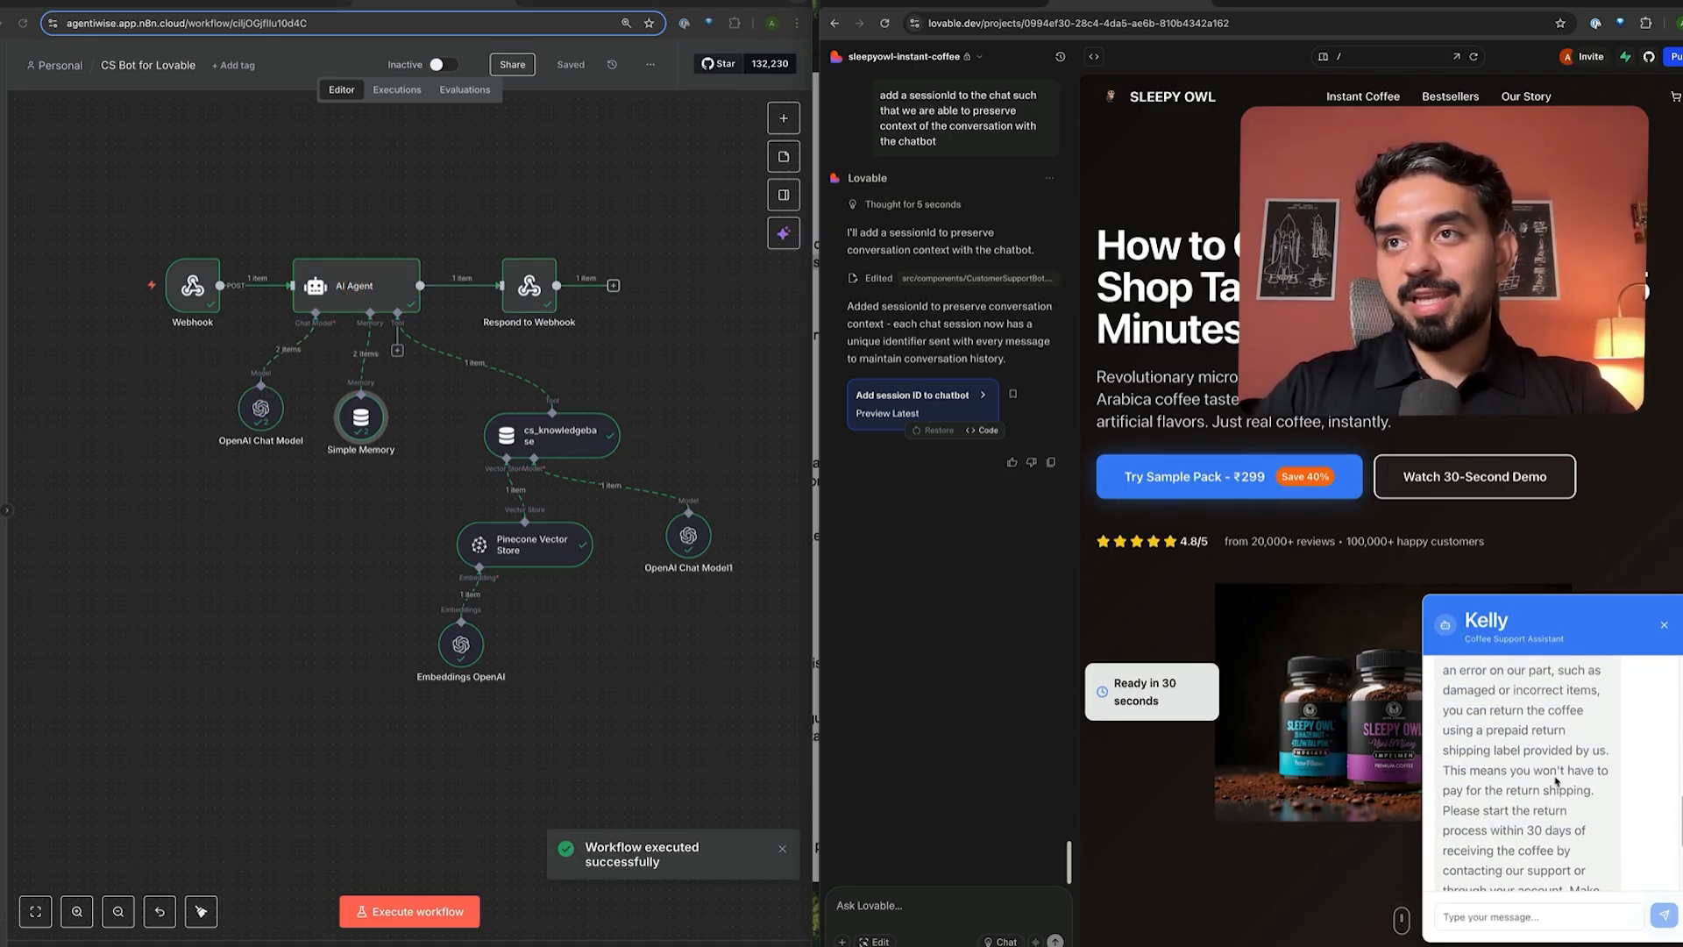
pyautogui.hotkey('ctrl', 'Up')
pyautogui.click(906, 535)
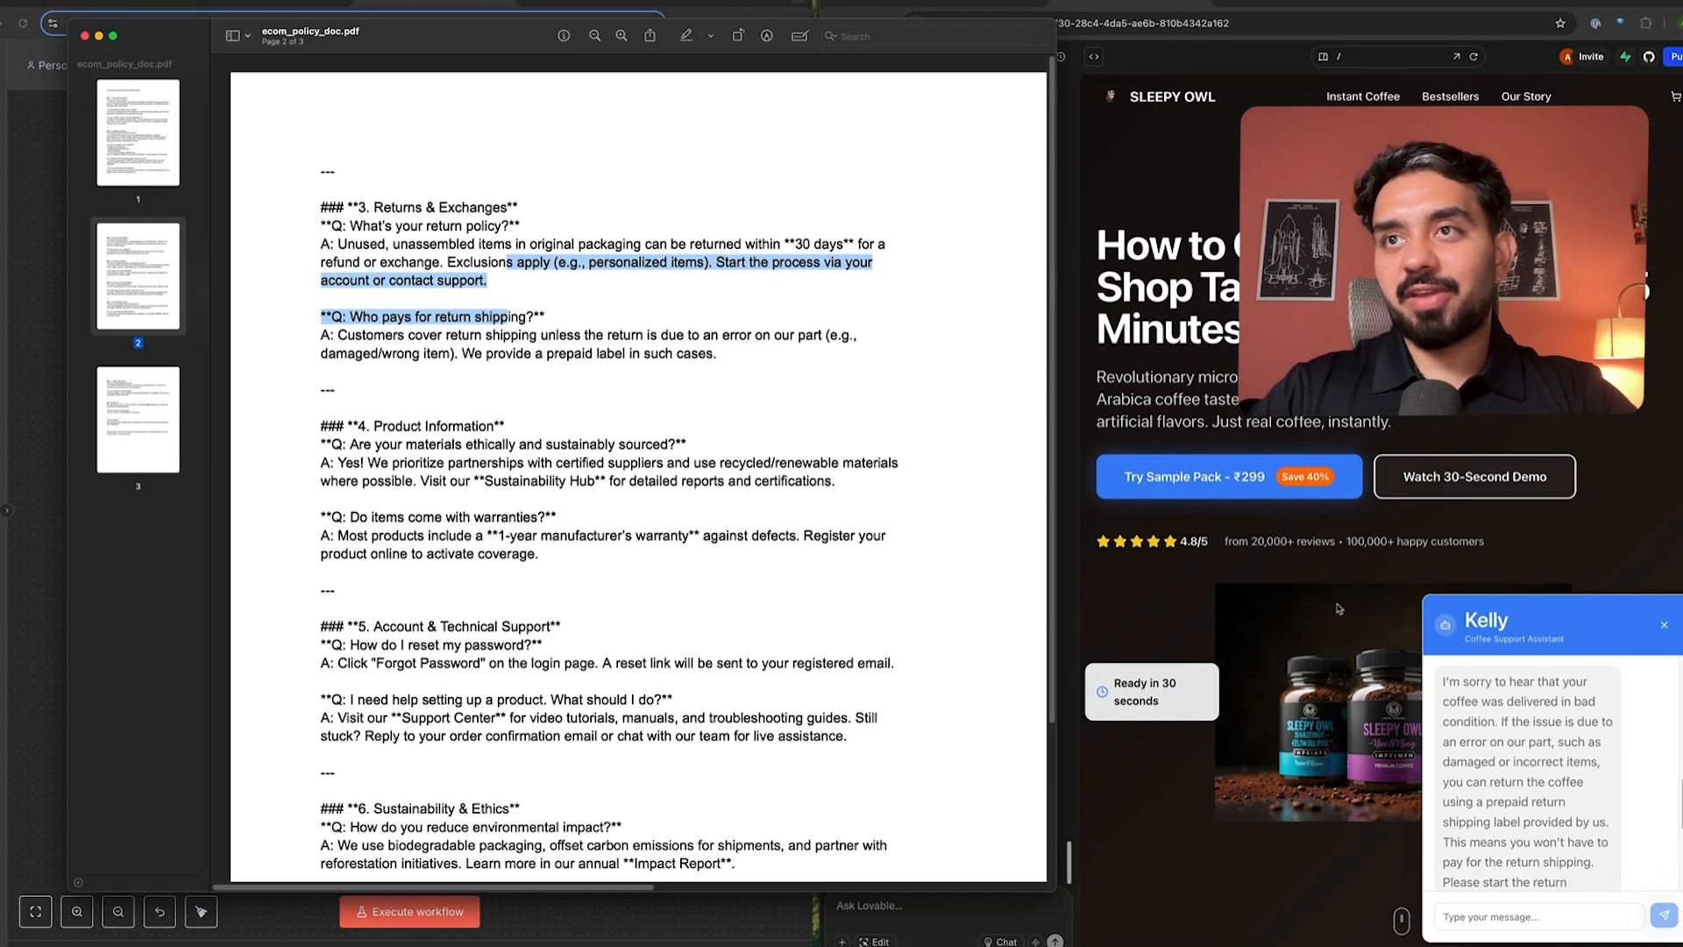
# - Highlight the return-policy and return-shipping answers in the policy PDF
pyautogui.scroll(2, 1516, 758)
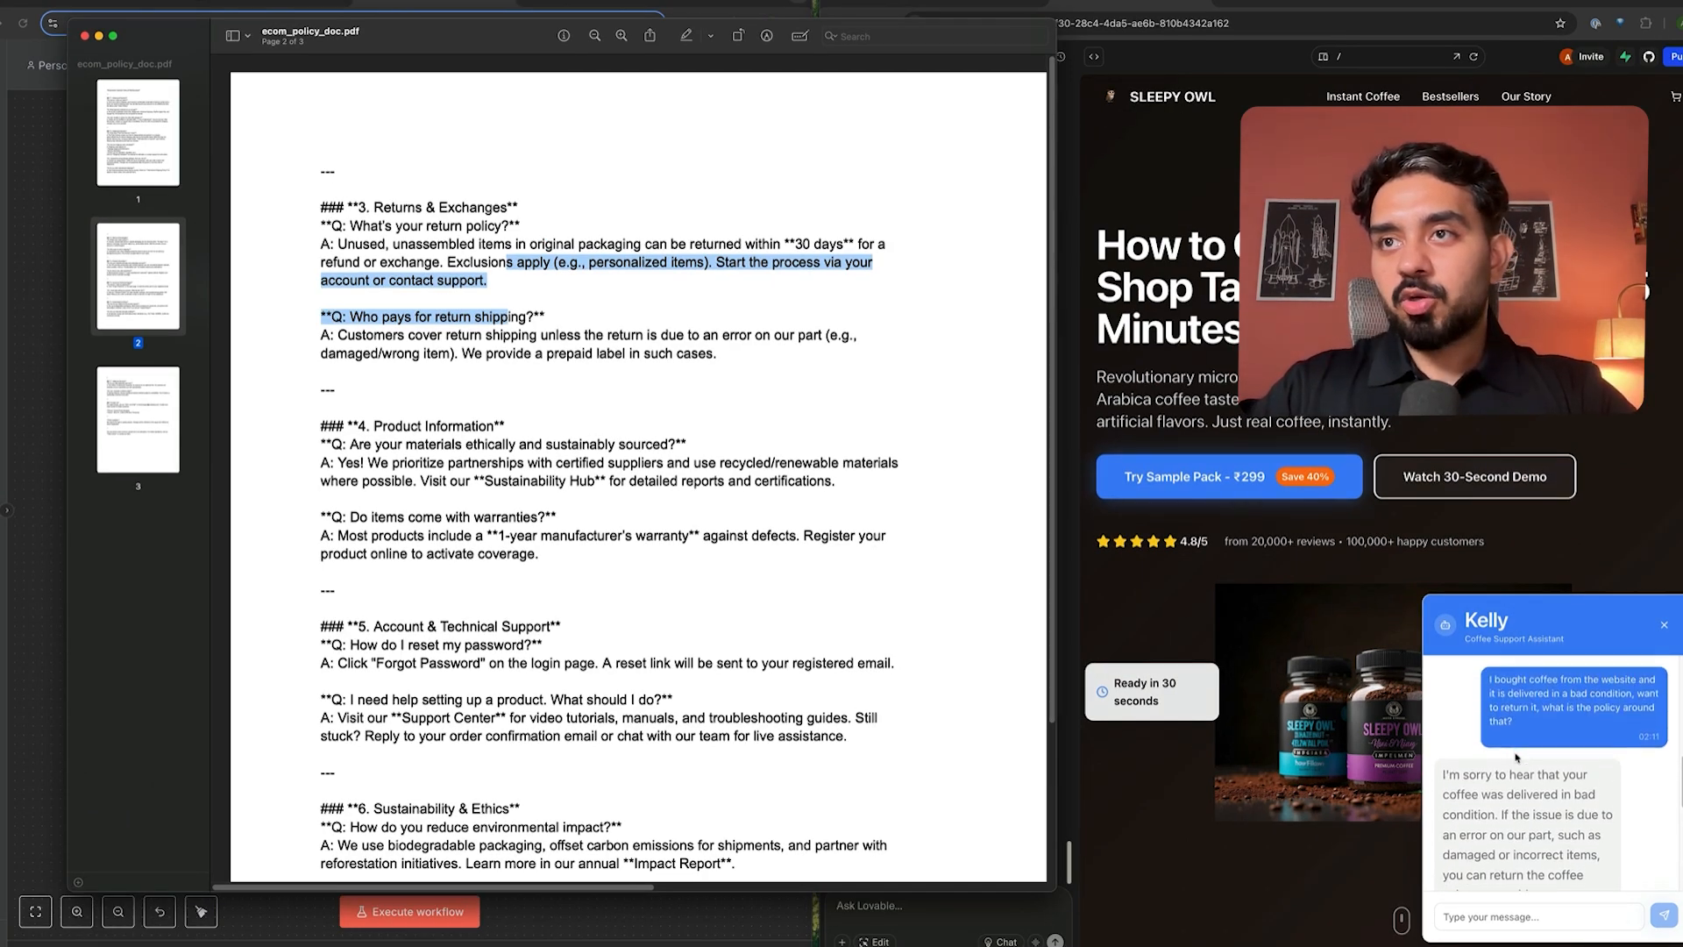
pyautogui.scroll(-3, 1516, 750)
pyautogui.scroll(1, 1517, 740)
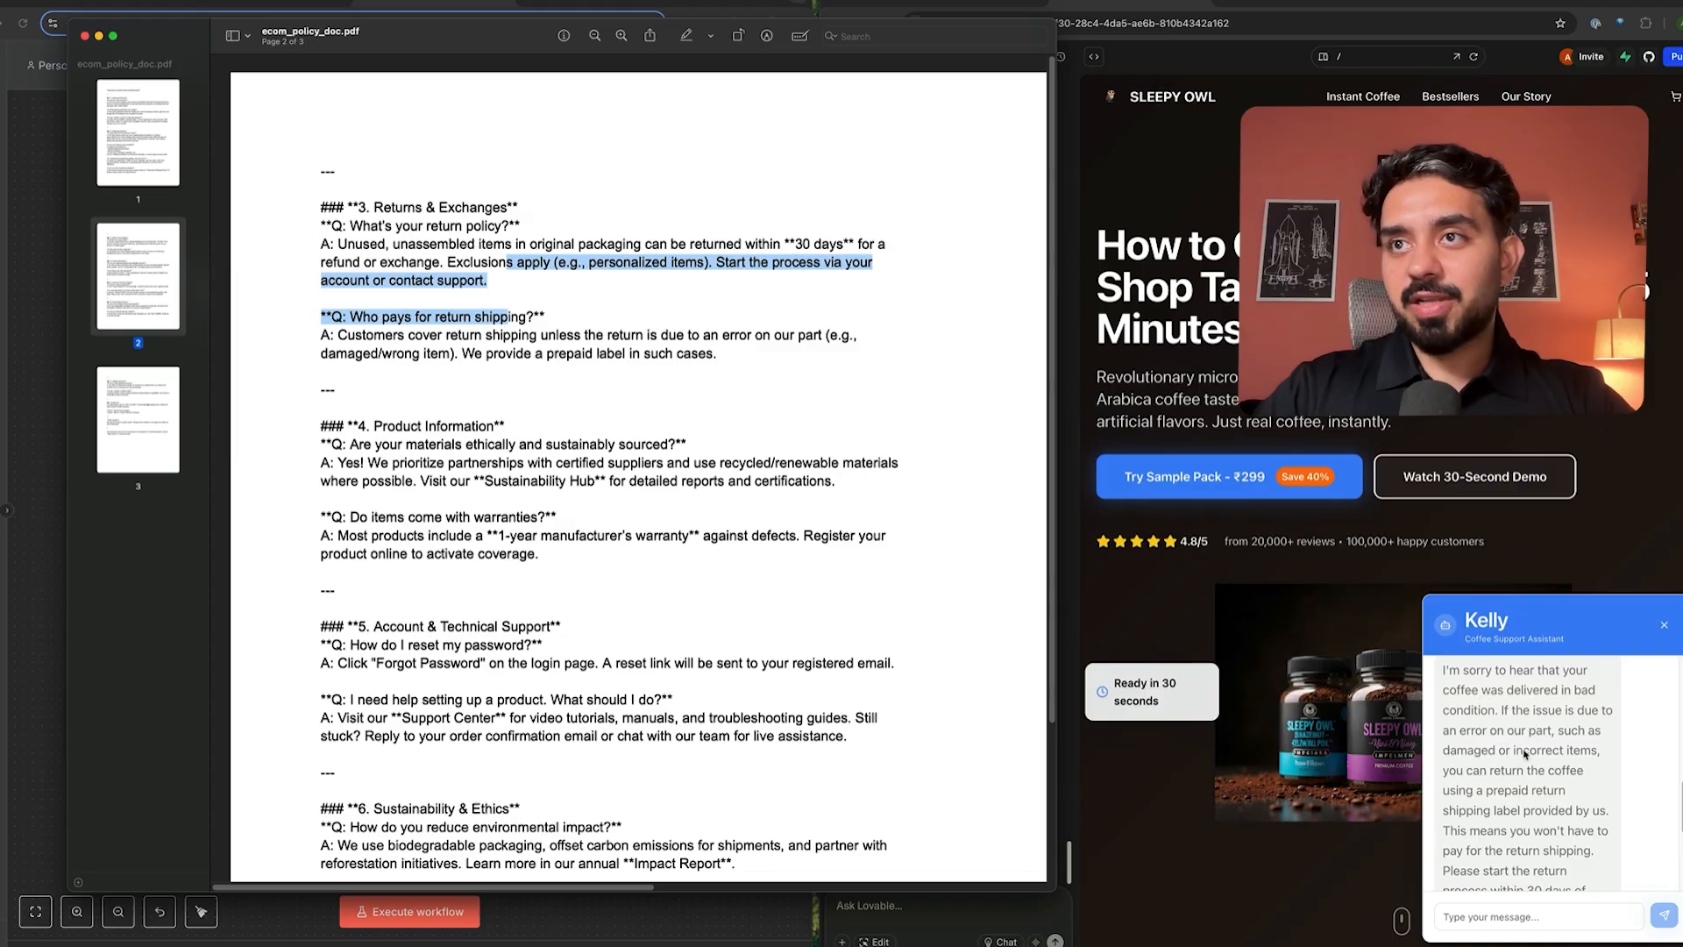
pyautogui.scroll(-1, 1525, 754)
pyautogui.scroll(-1, 1521, 758)
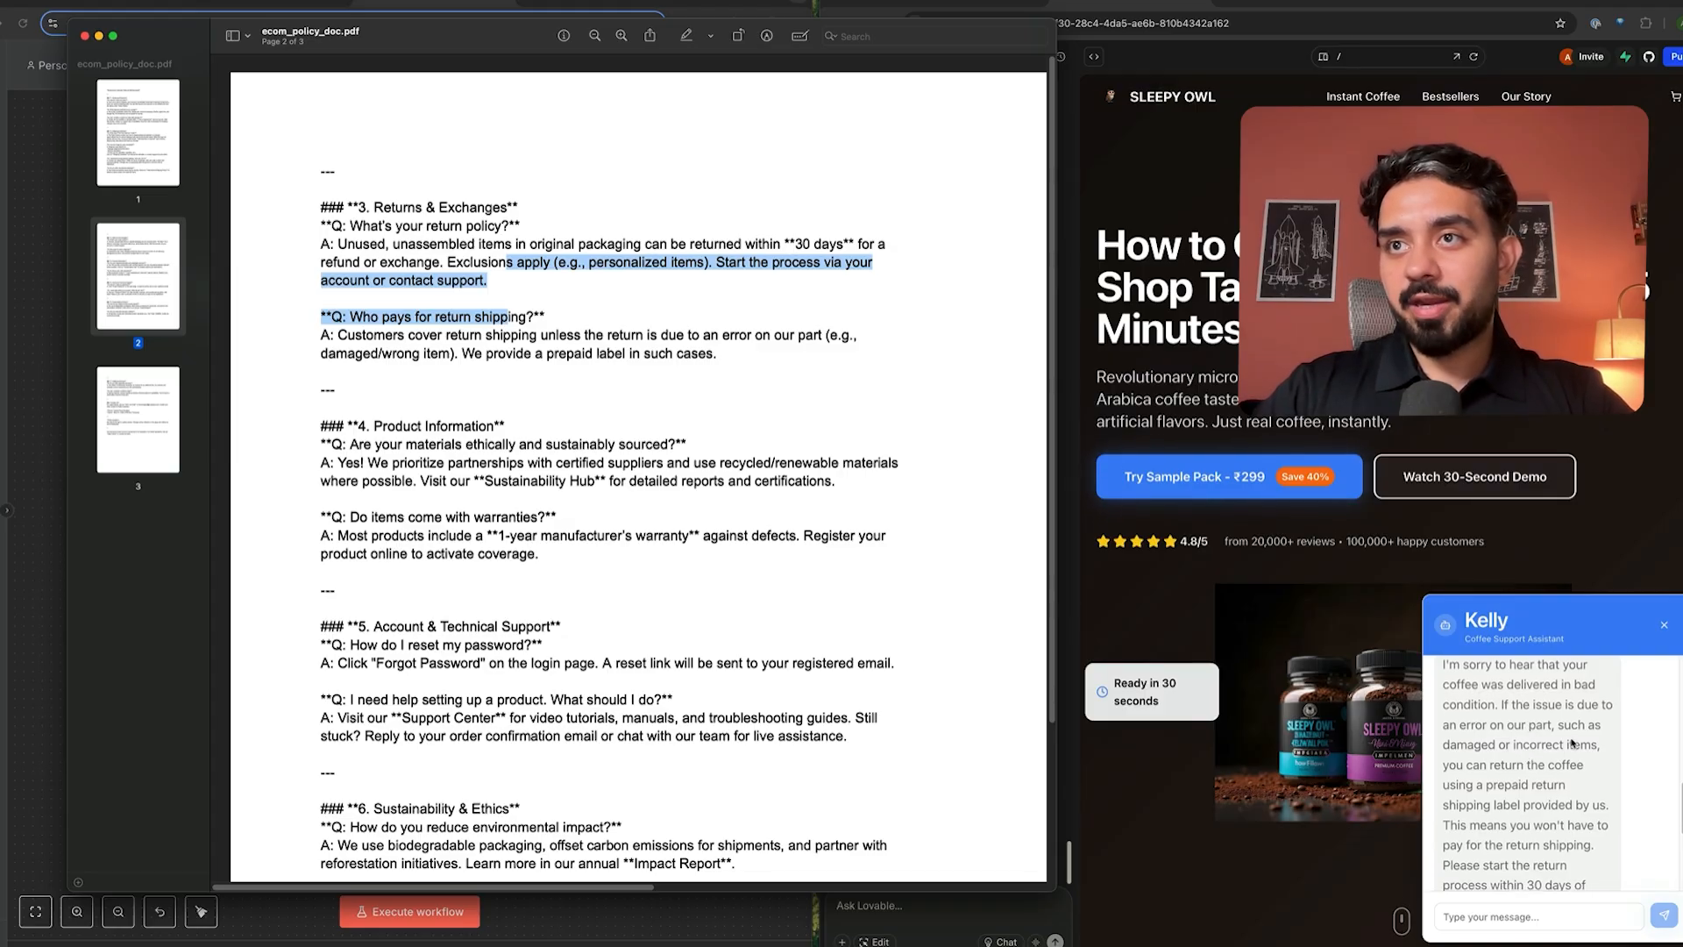
pyautogui.scroll(-5, 1560, 754)
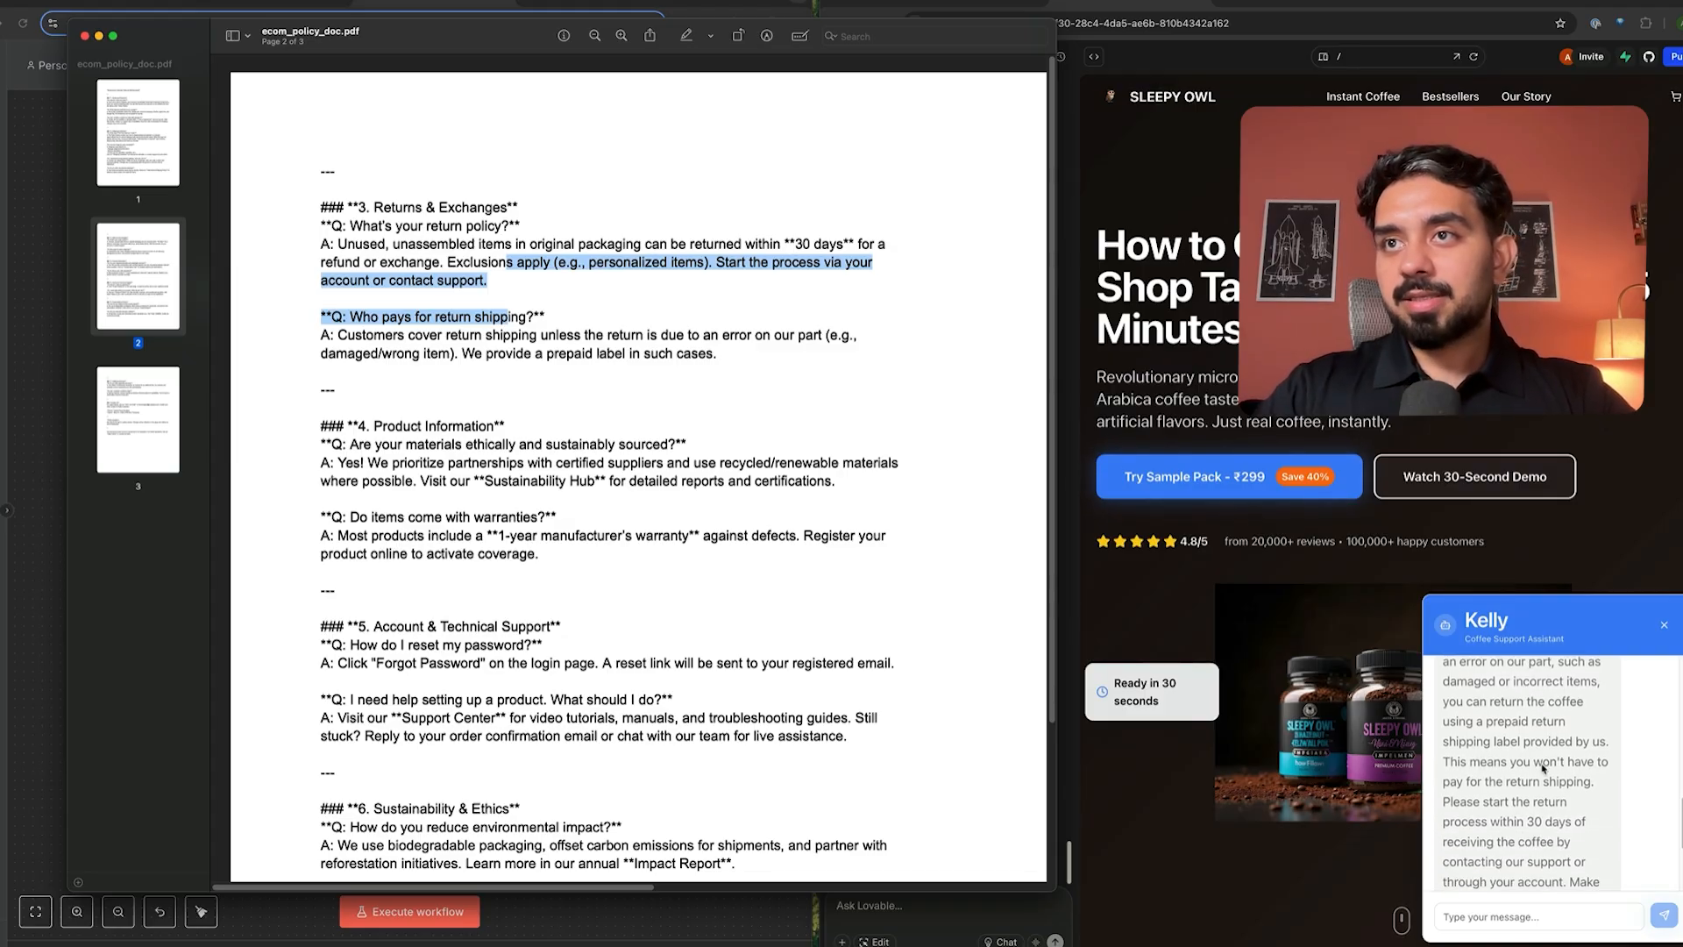
pyautogui.scroll(-4, 1543, 768)
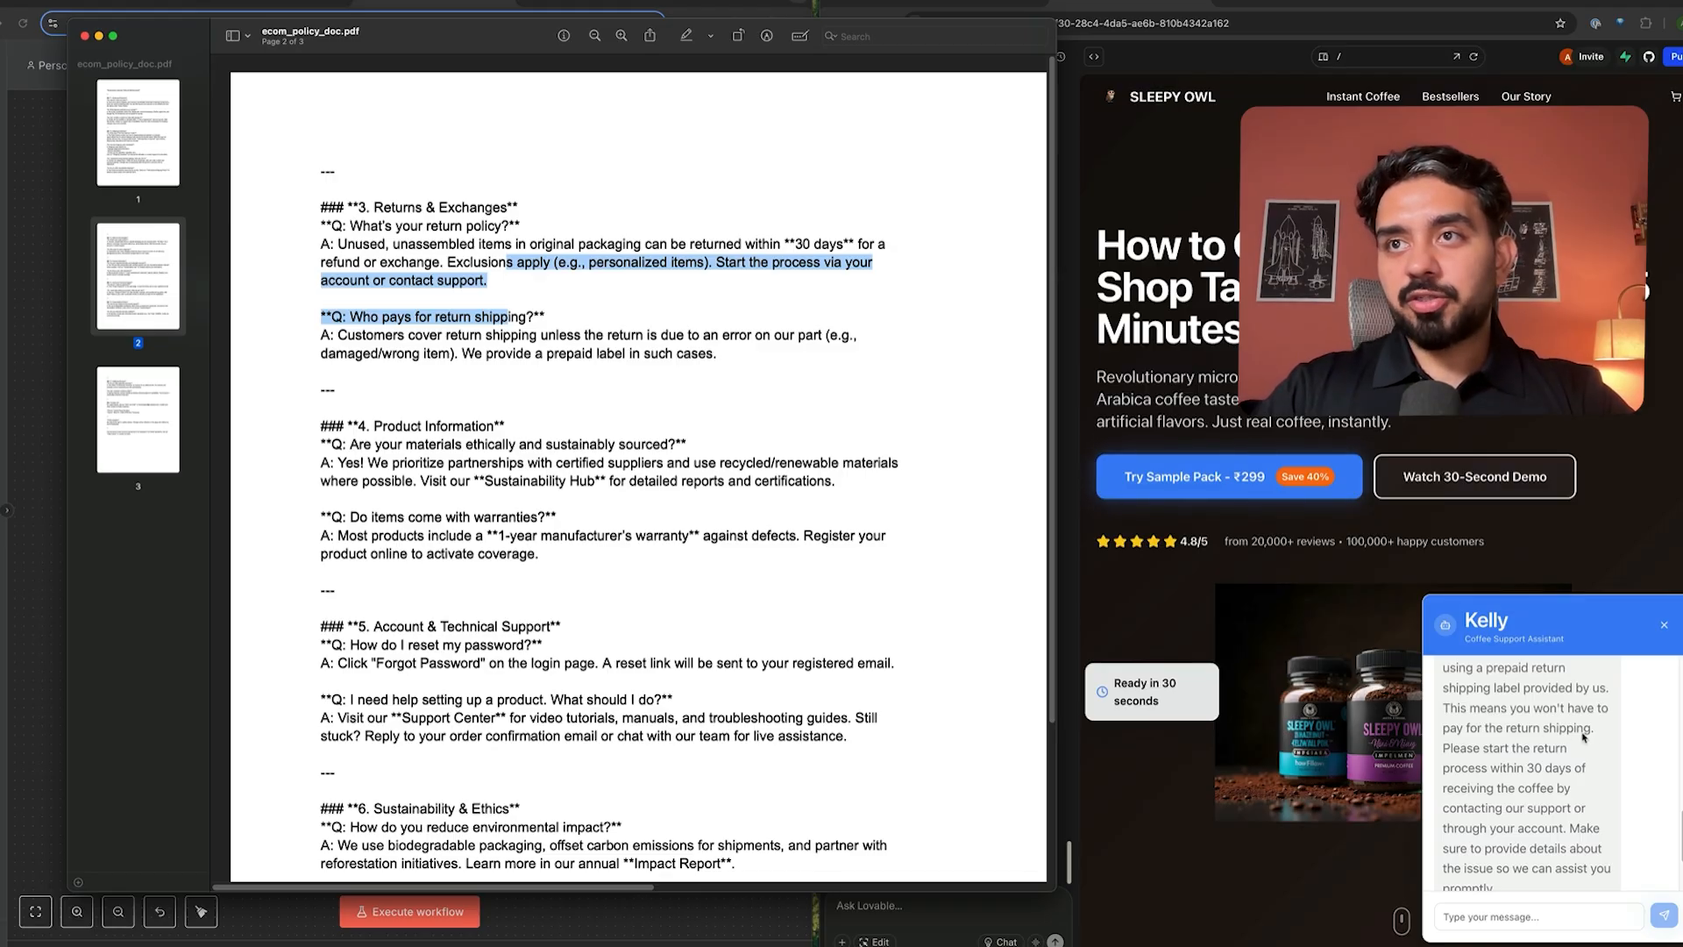
pyautogui.click(523, 284)
pyautogui.moveTo(430, 229); pyautogui.dragTo(512, 294)
# - Review Kelly's instructions for starting a return
pyautogui.click(1508, 783)
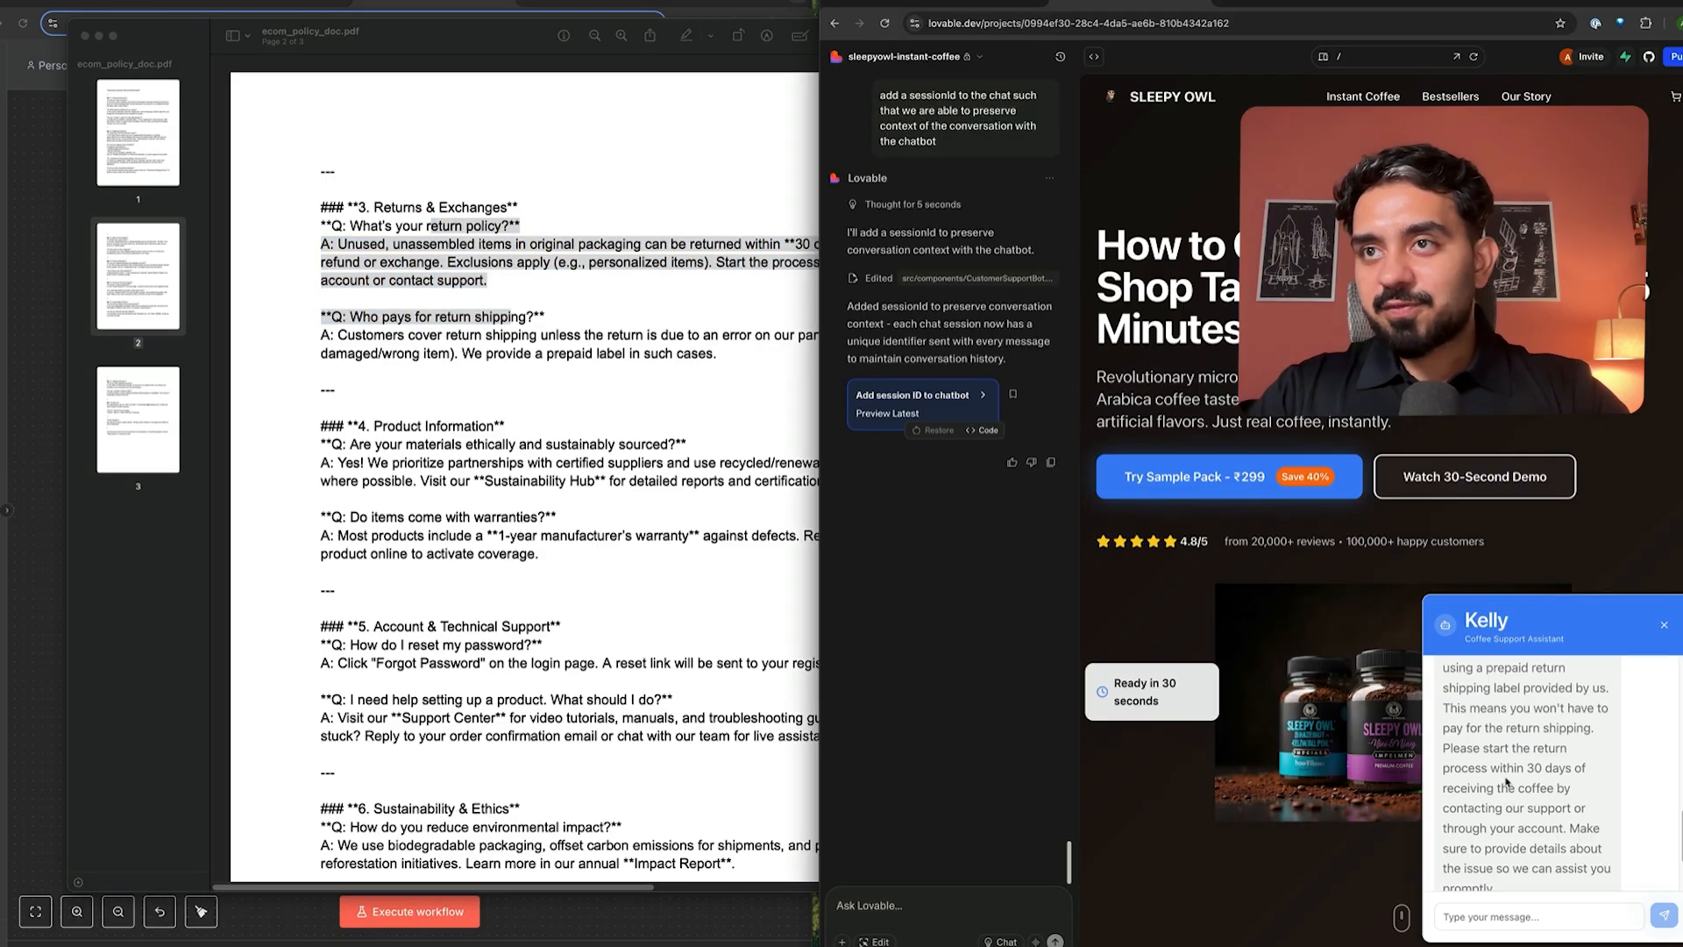
pyautogui.moveTo(1441, 746); pyautogui.dragTo(1548, 844)
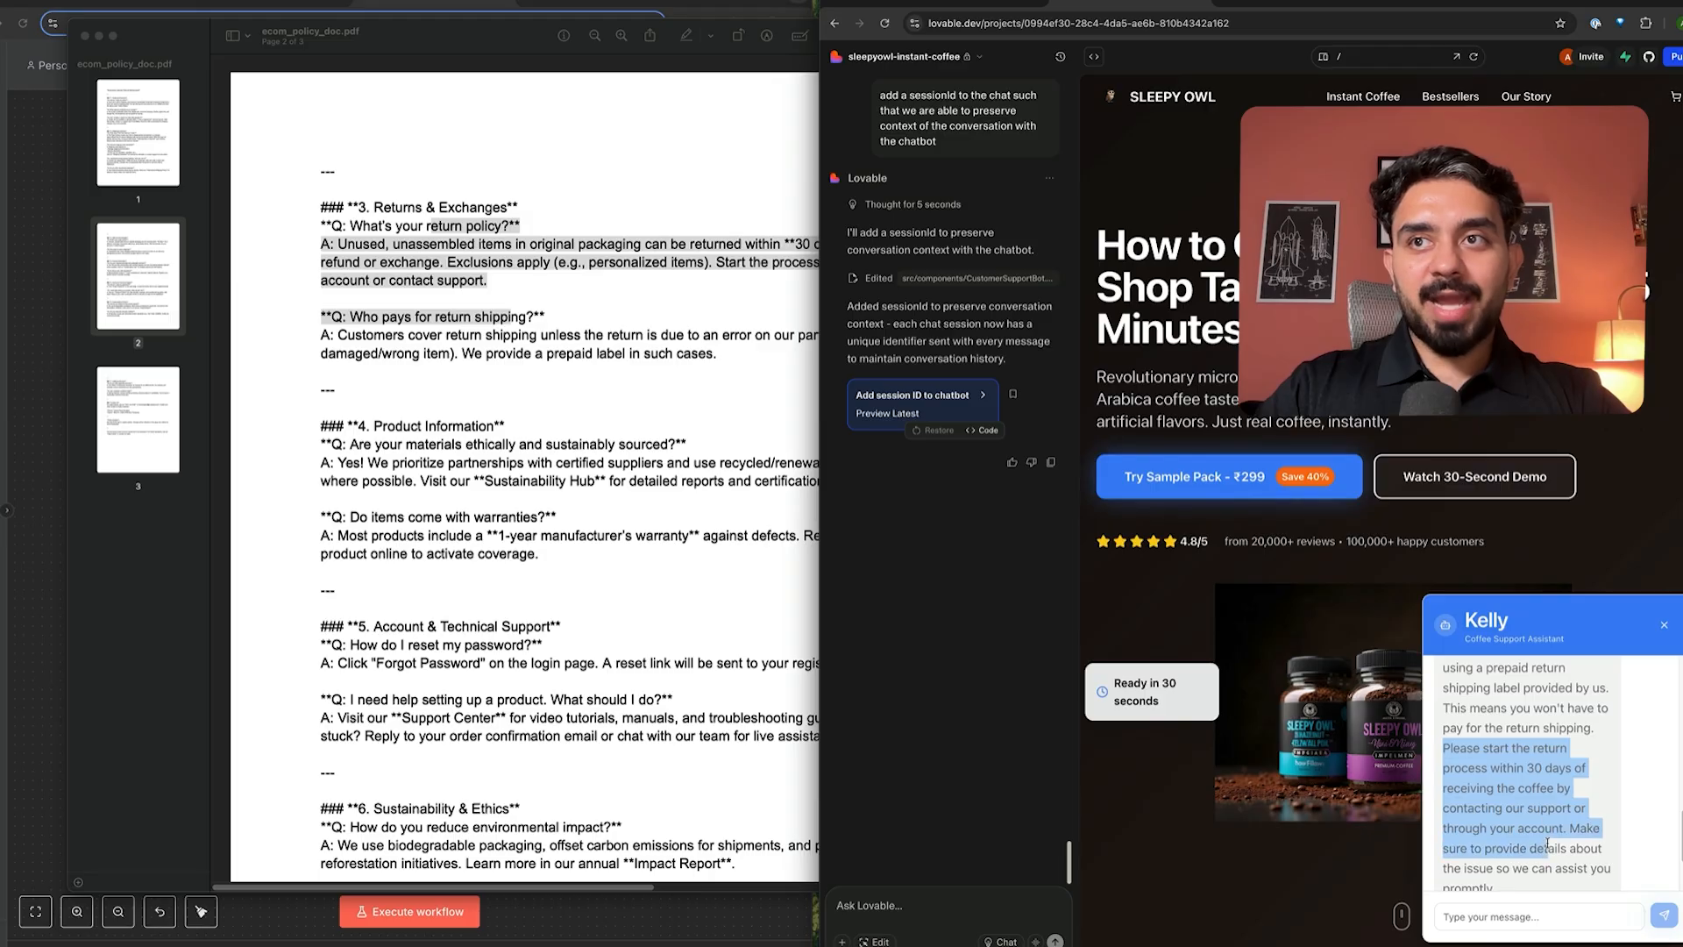
pyautogui.click(1533, 848)
pyautogui.scroll(-2, 1535, 863)
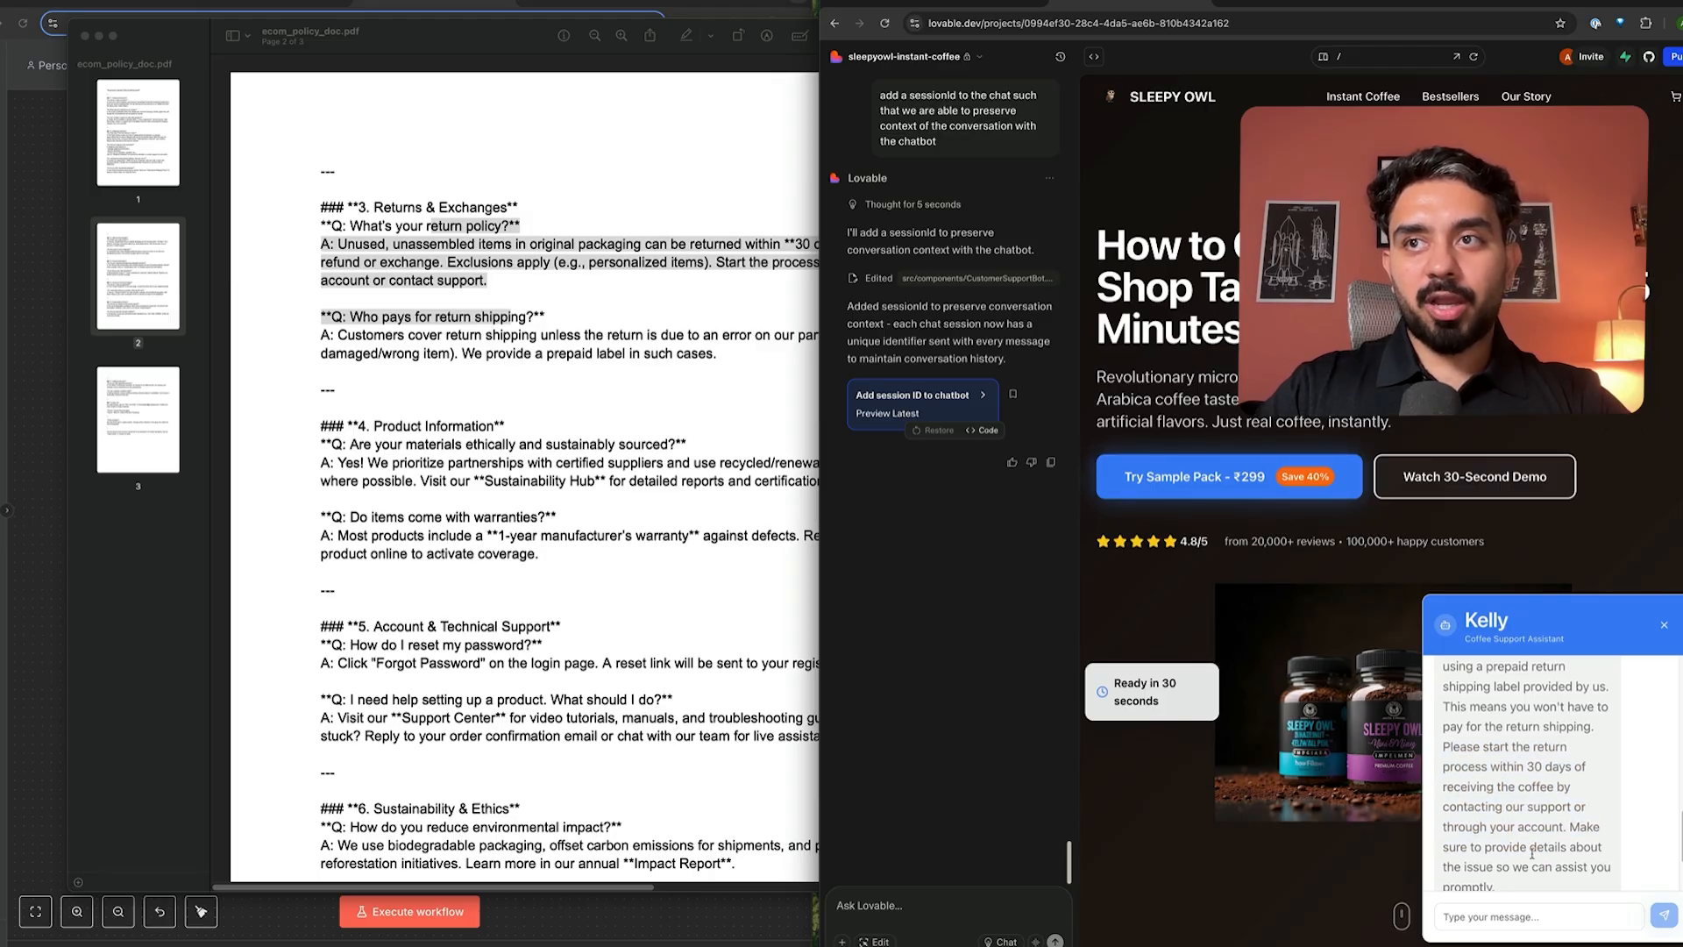
pyautogui.scroll(-3, 1520, 860)
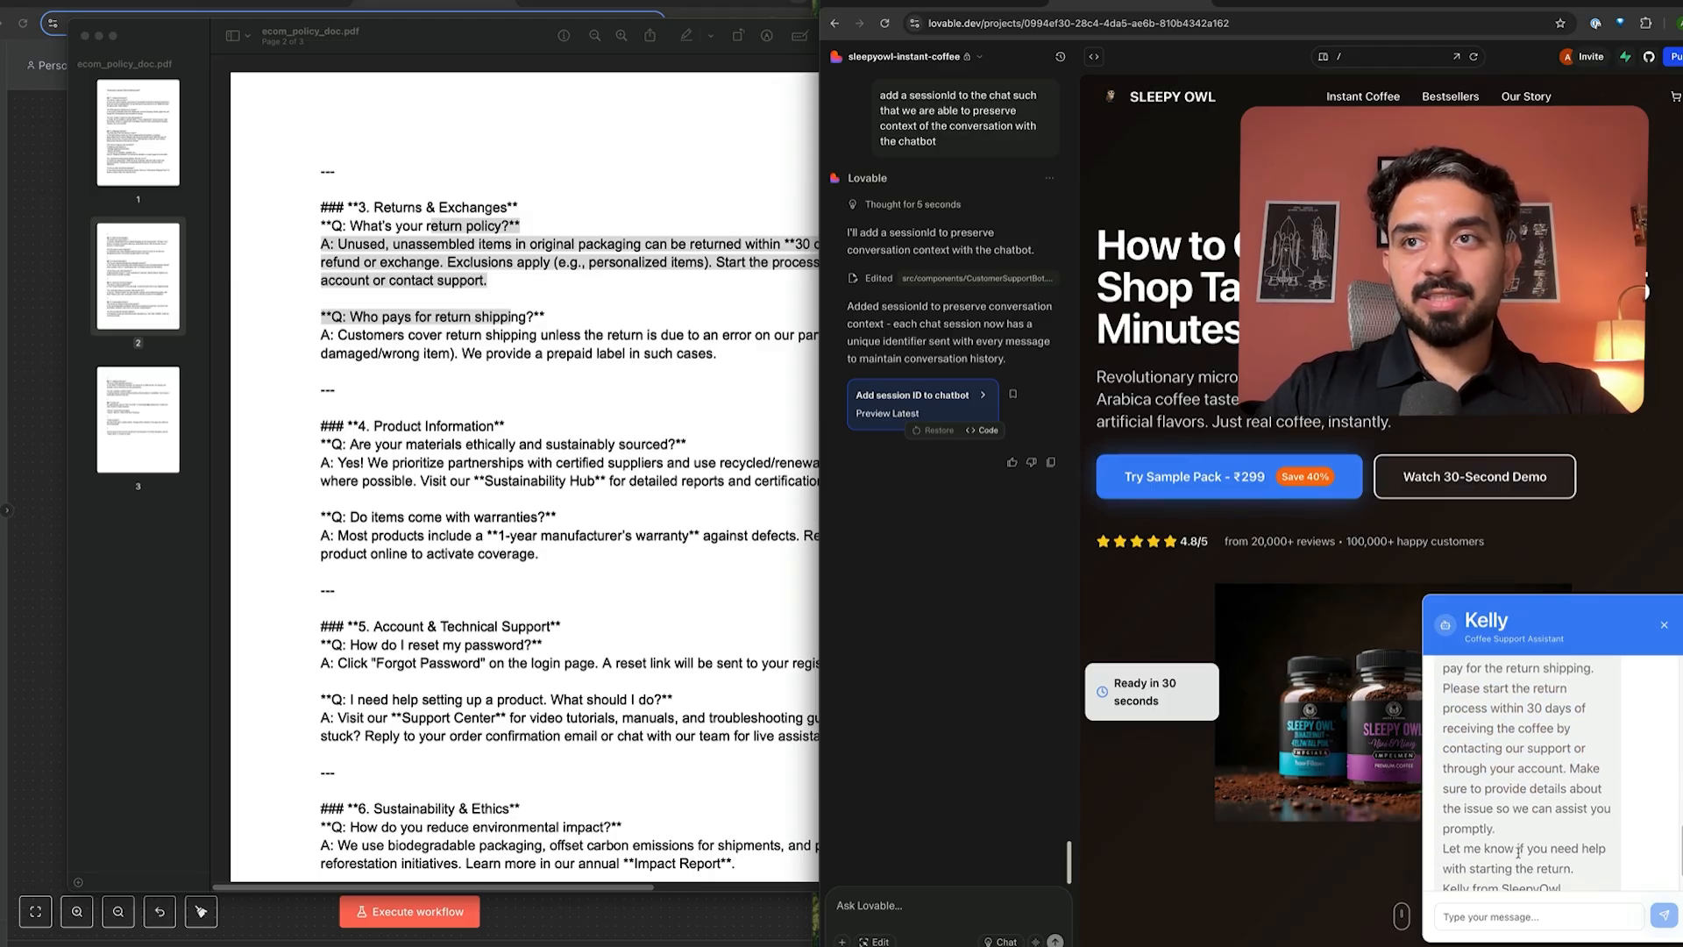
# - Confirm the PDF's 30-day return window, then scroll back to page 1
pyautogui.click(625, 242)
pyautogui.click(625, 242)
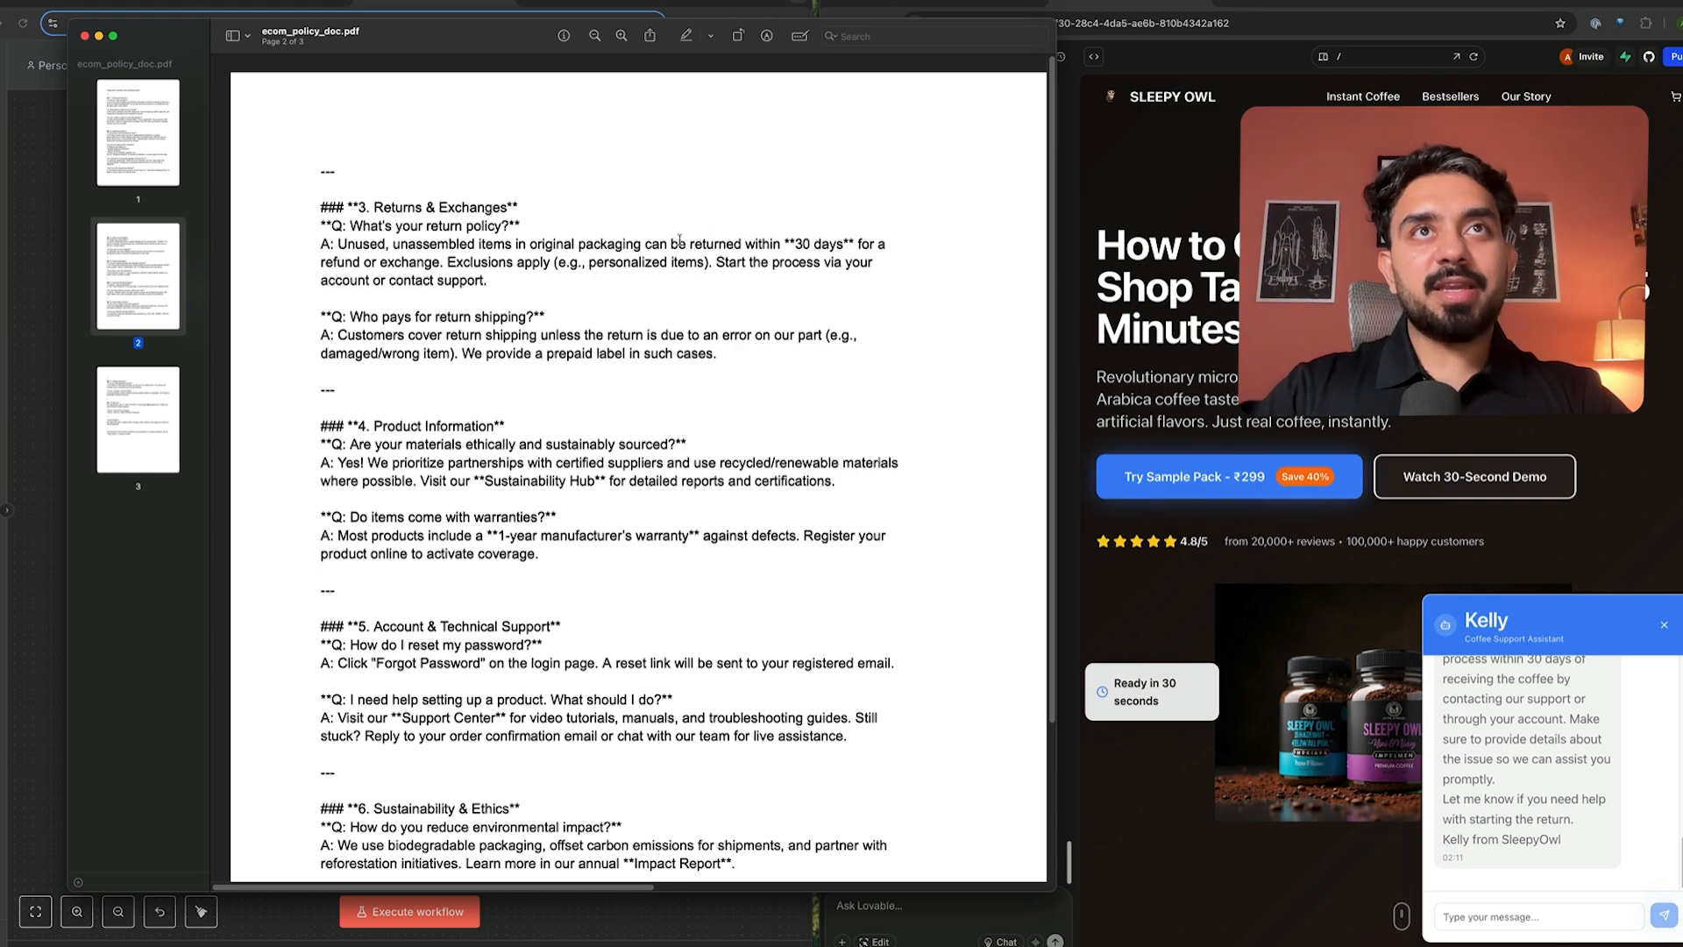
pyautogui.moveTo(603, 242); pyautogui.dragTo(837, 259)
pyautogui.moveTo(891, 256); pyautogui.dragTo(381, 246)
pyautogui.click(645, 436)
pyautogui.scroll(-2, 568, 502)
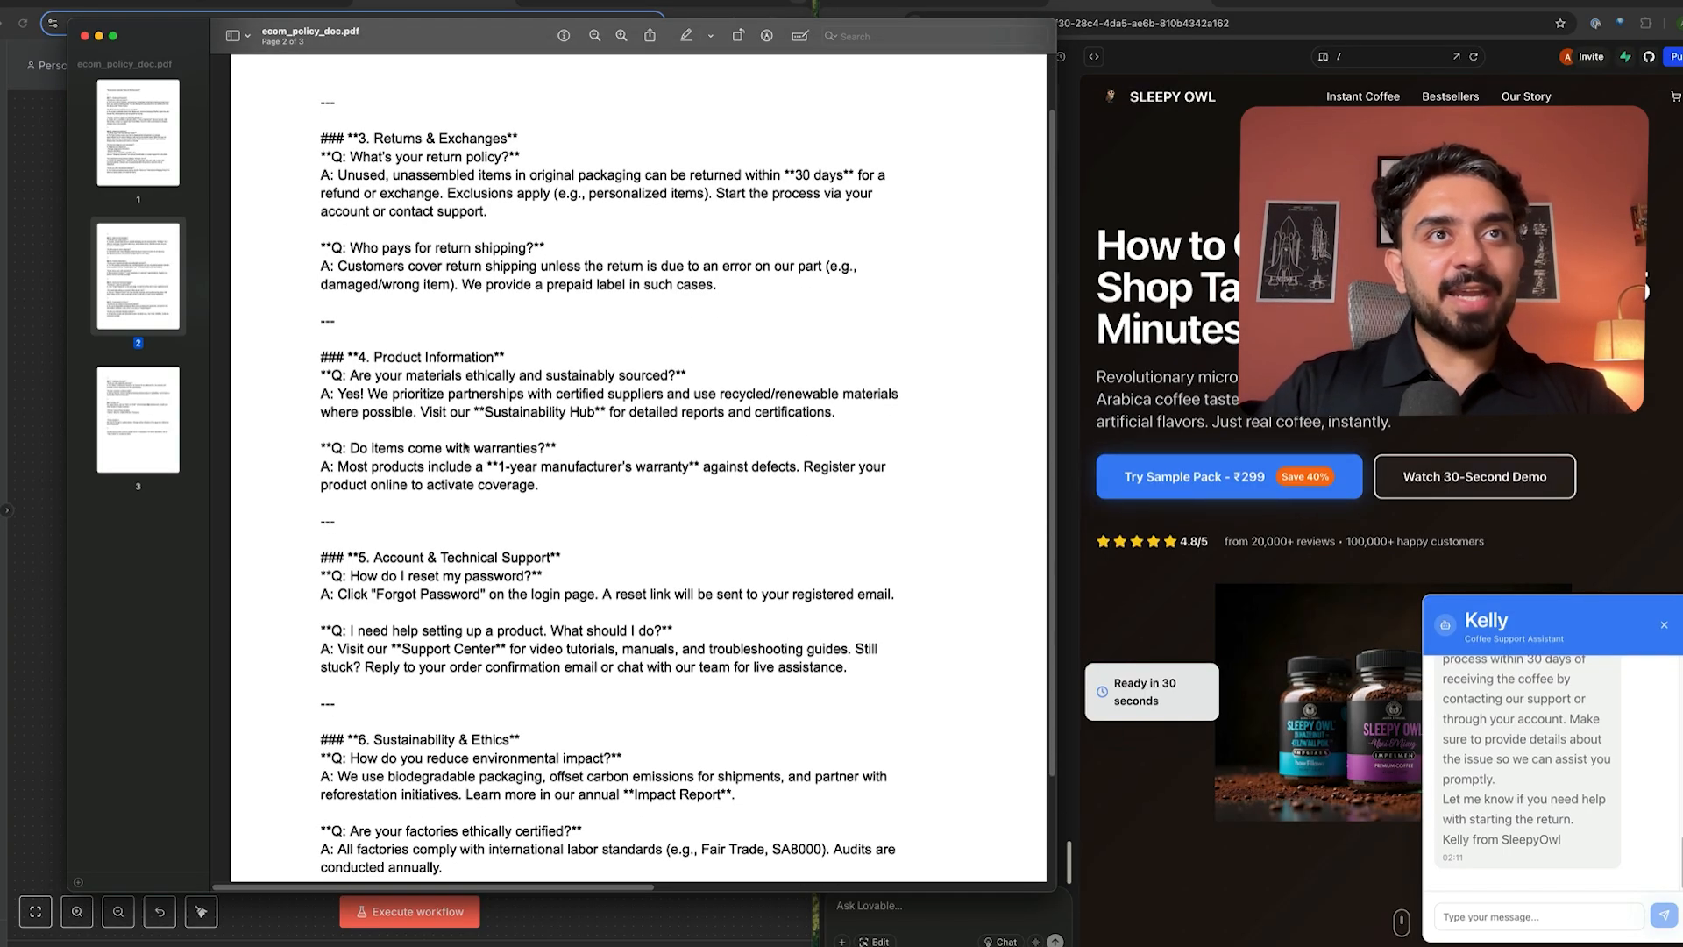
pyautogui.scroll(-3, 438, 473)
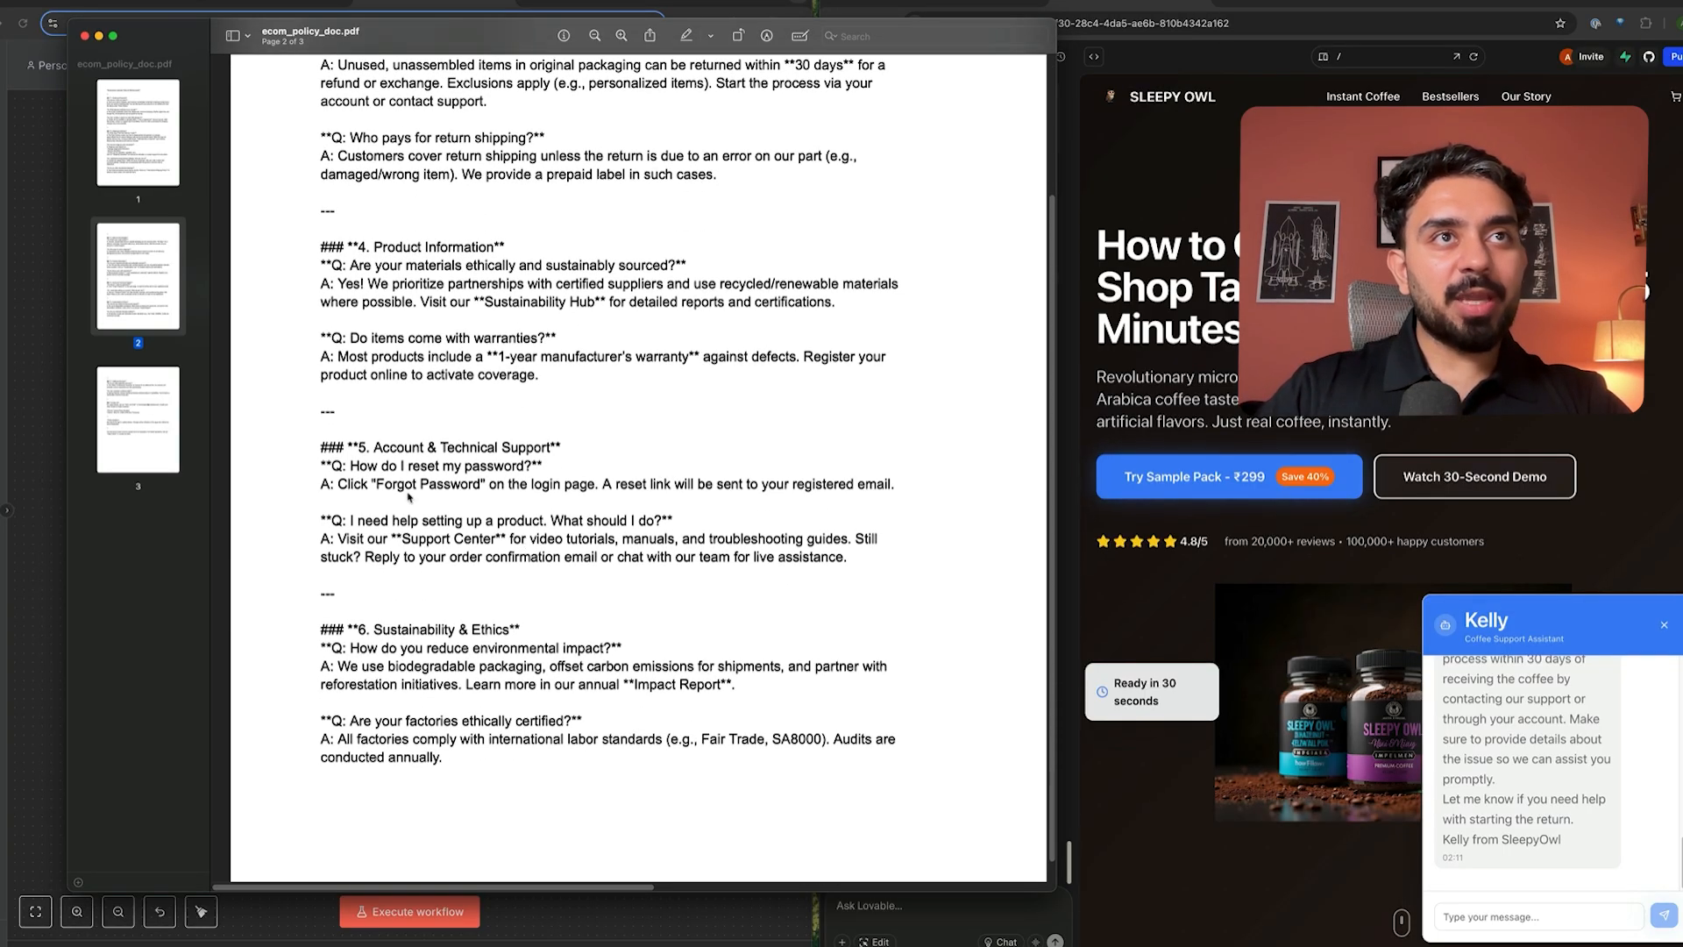
pyautogui.scroll(-1, 528, 543)
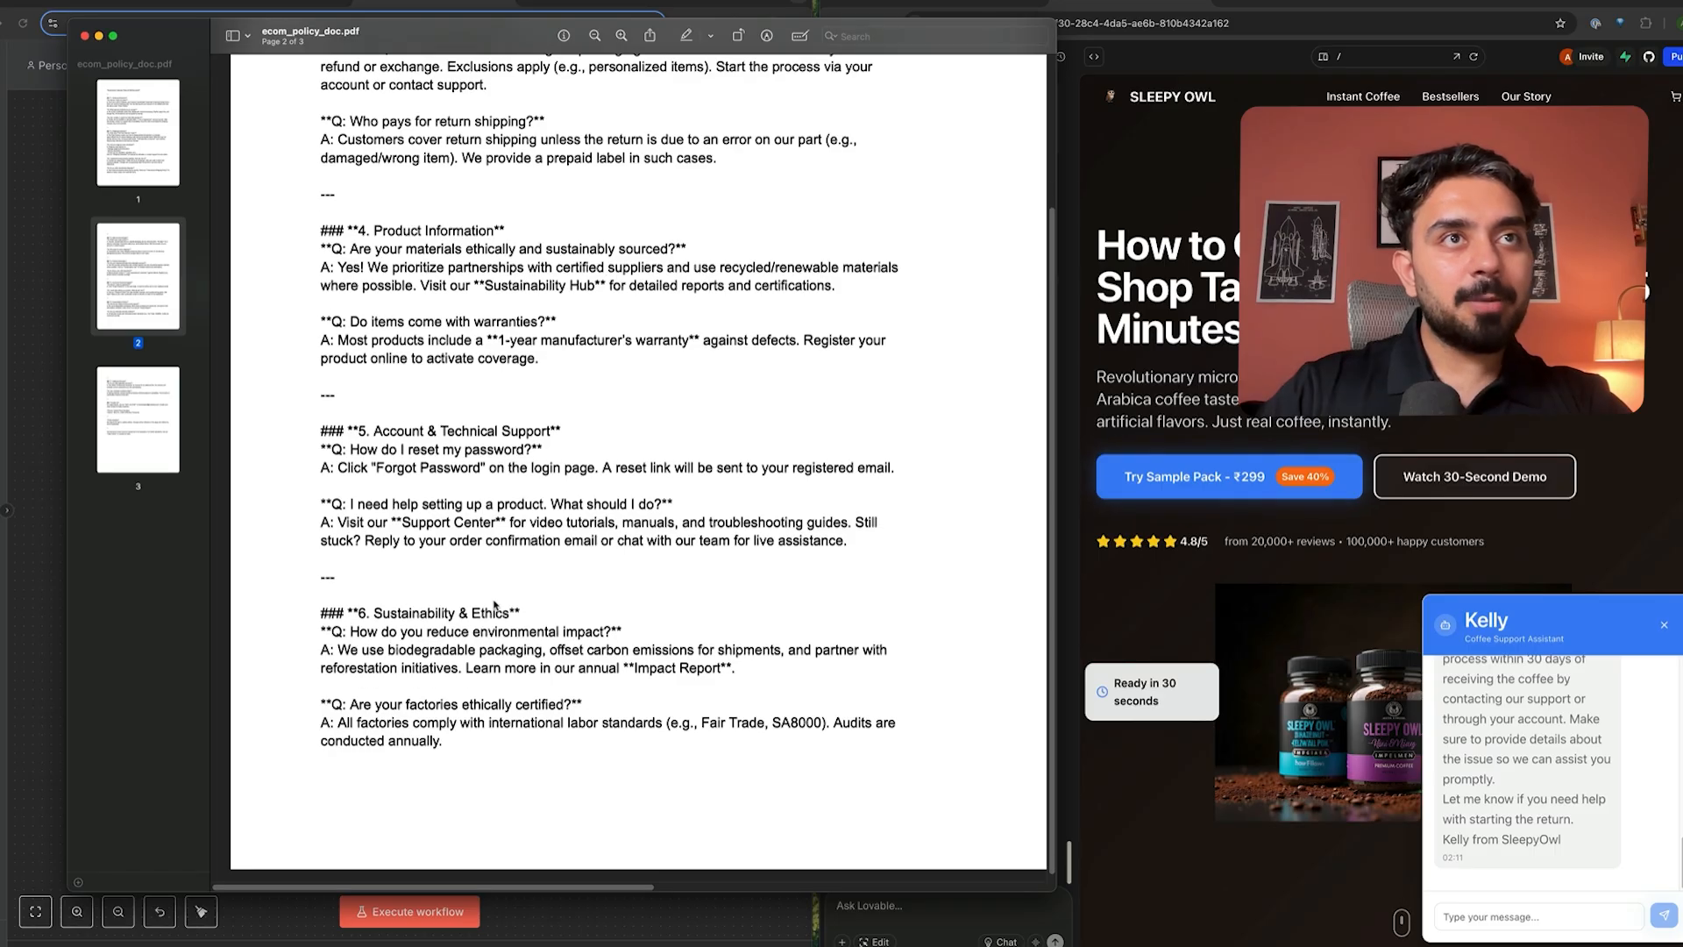
pyautogui.scroll(4, 509, 578)
pyautogui.scroll(7, 494, 605)
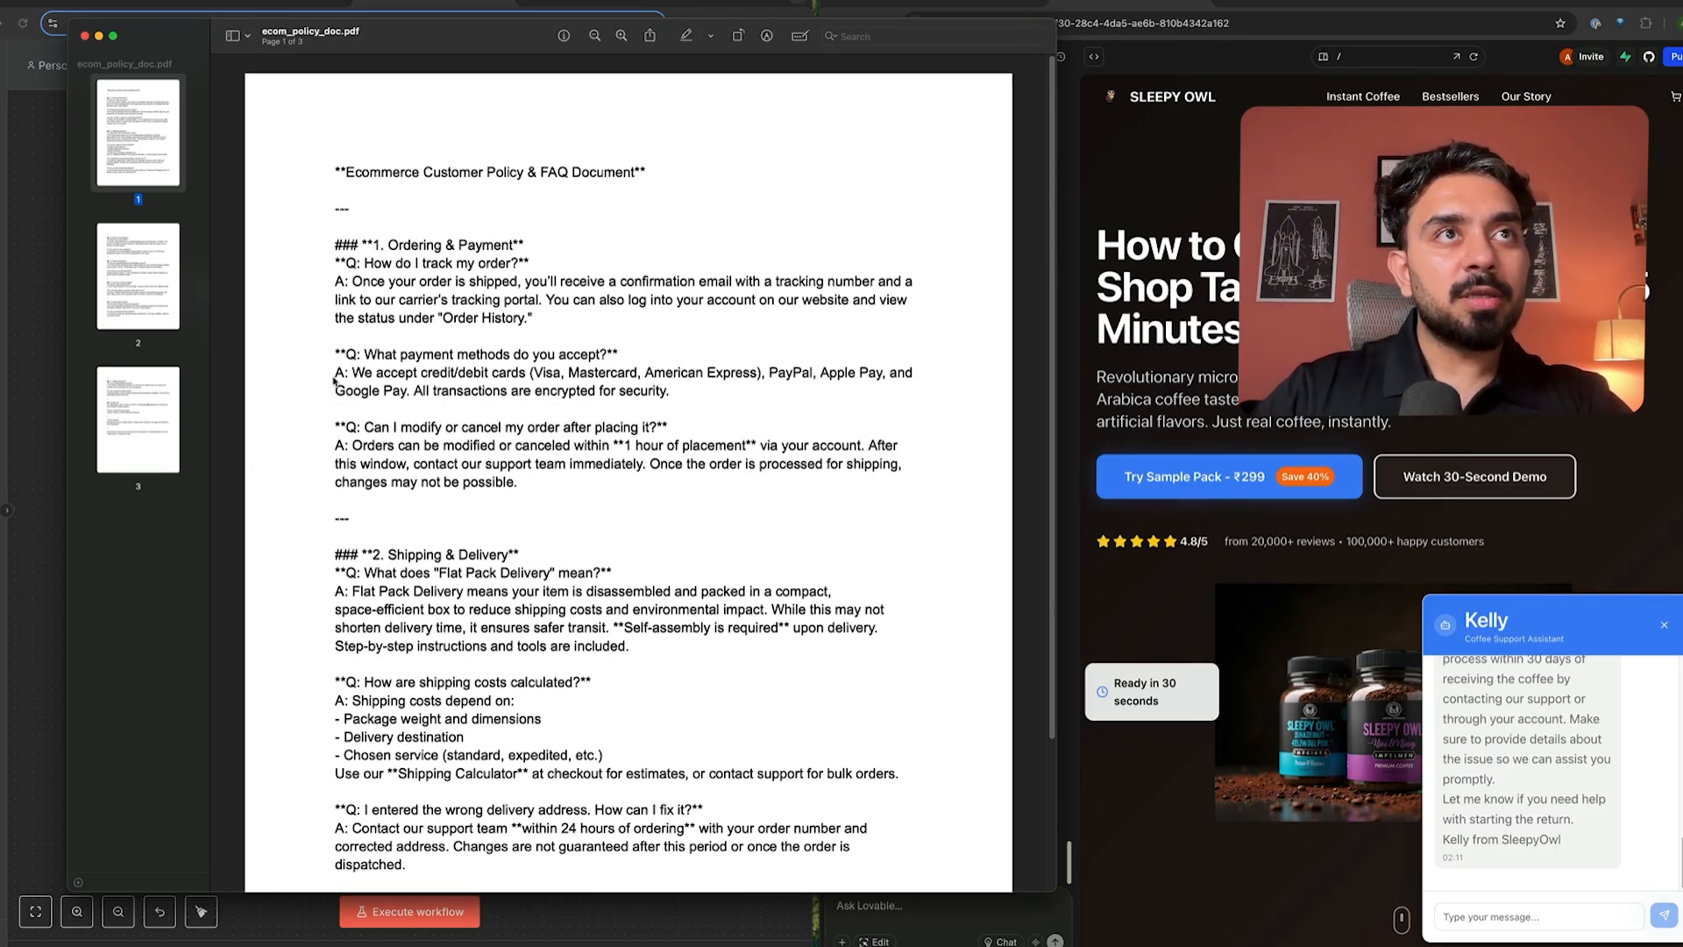
# - Ask Kelly 'what all payment methods do you support?'
pyautogui.click(1539, 917)
pyautogui.write('what a')
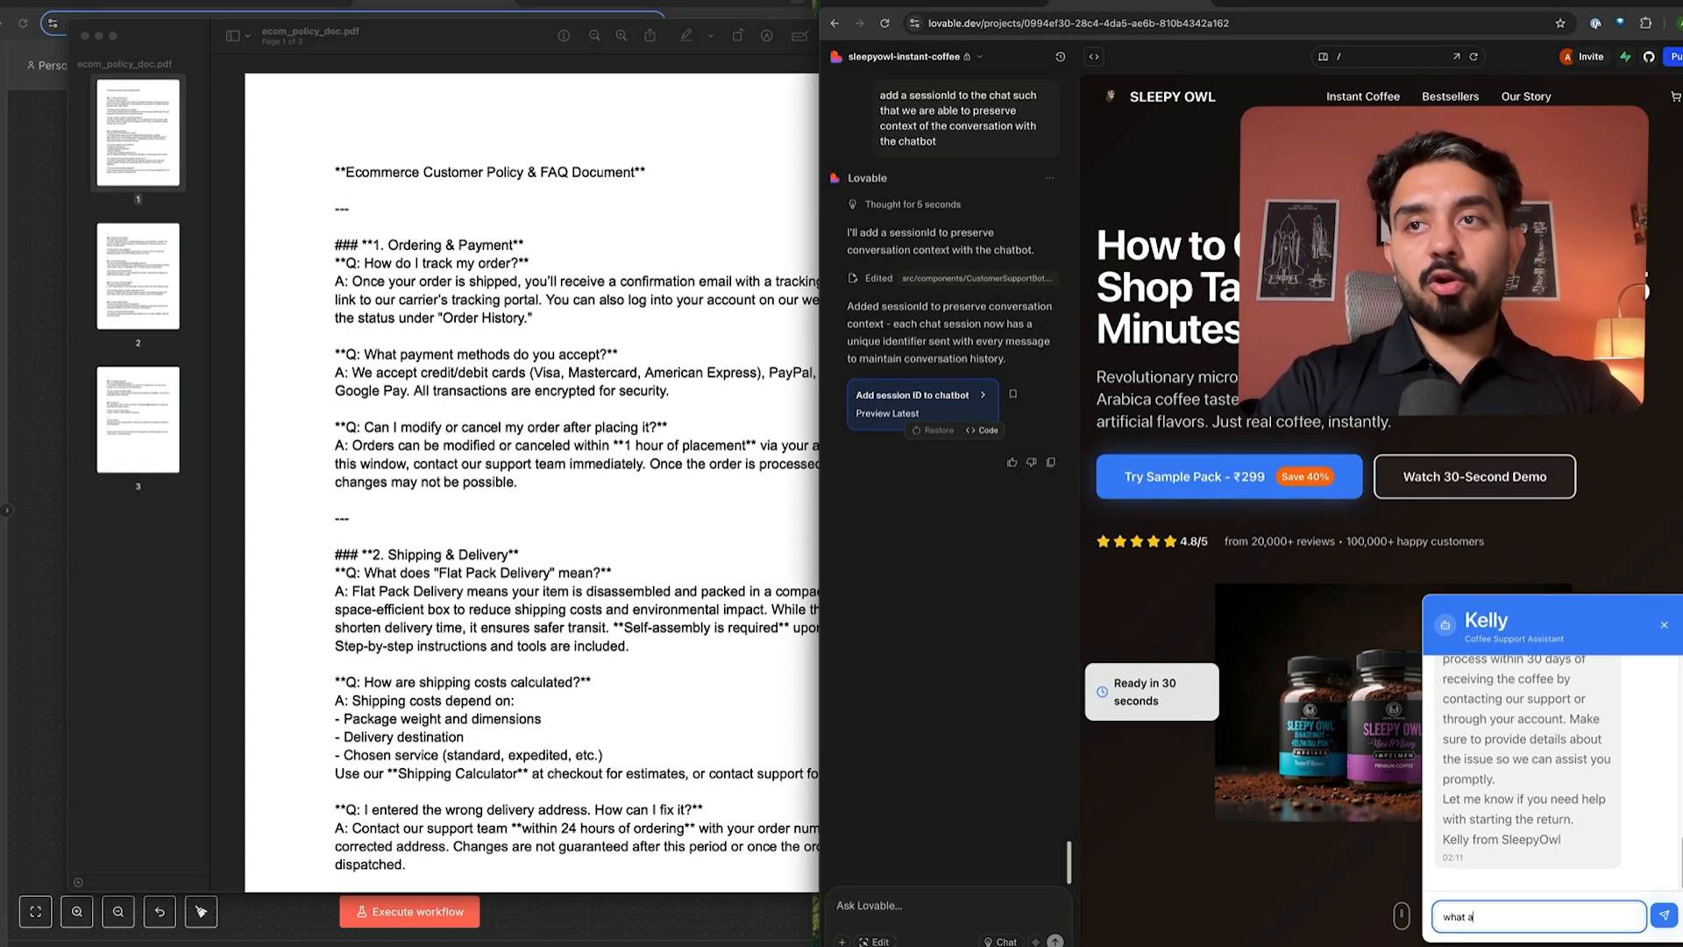
pyautogui.write('ll payment m')
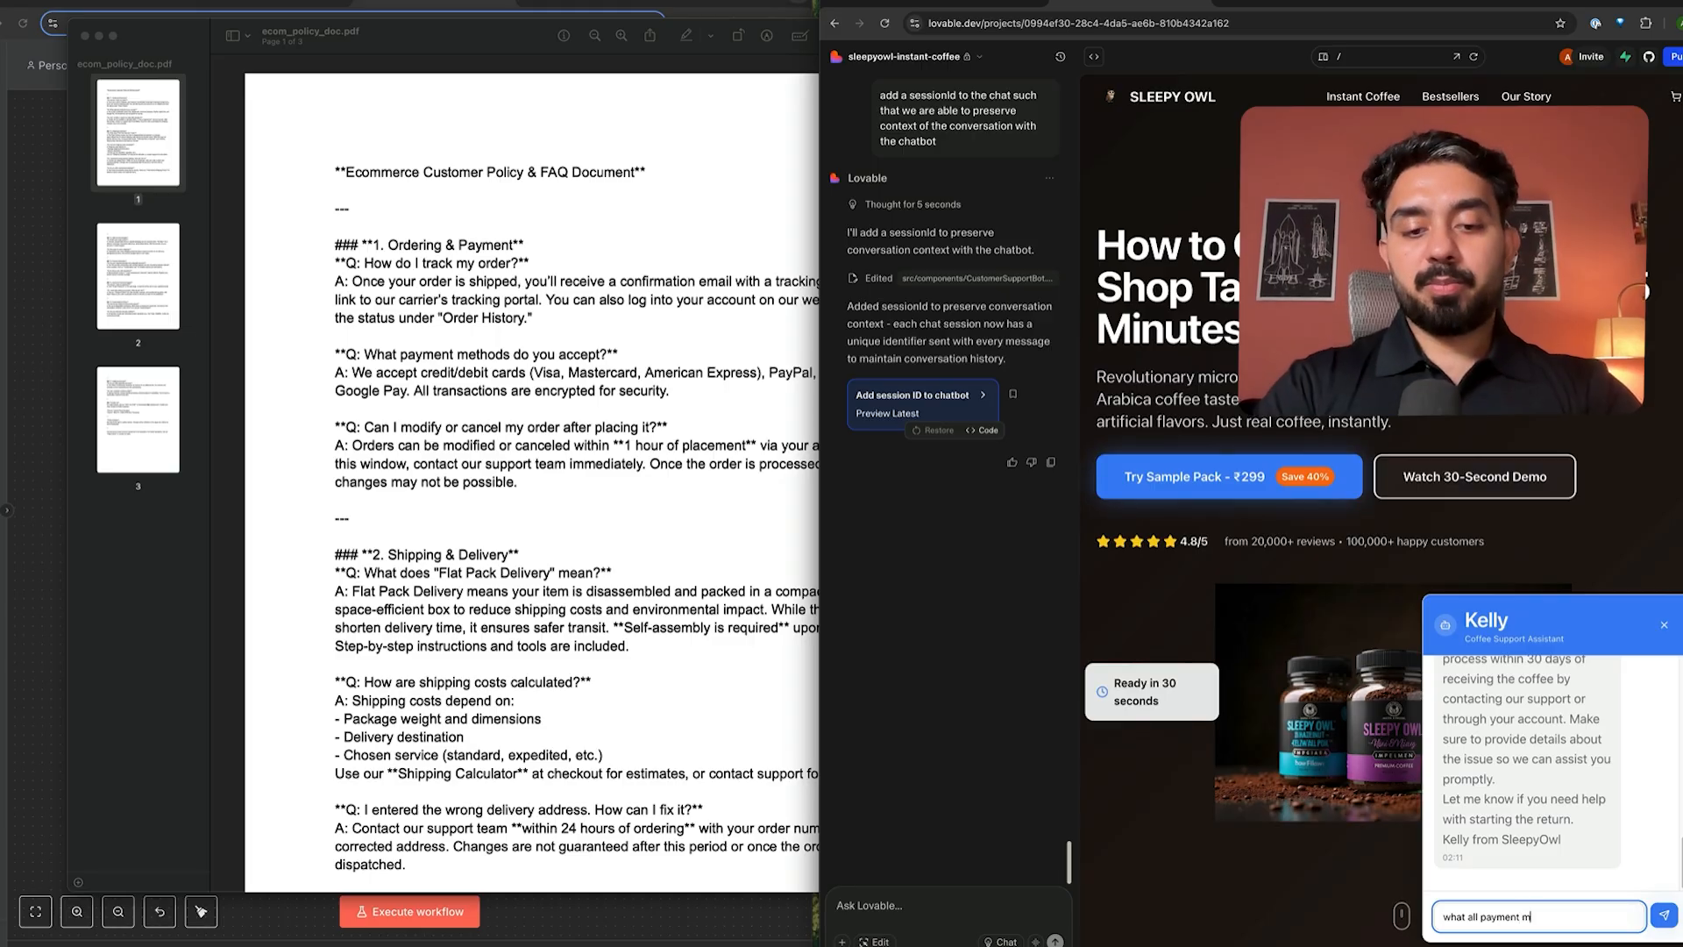
pyautogui.write('ethods do you')
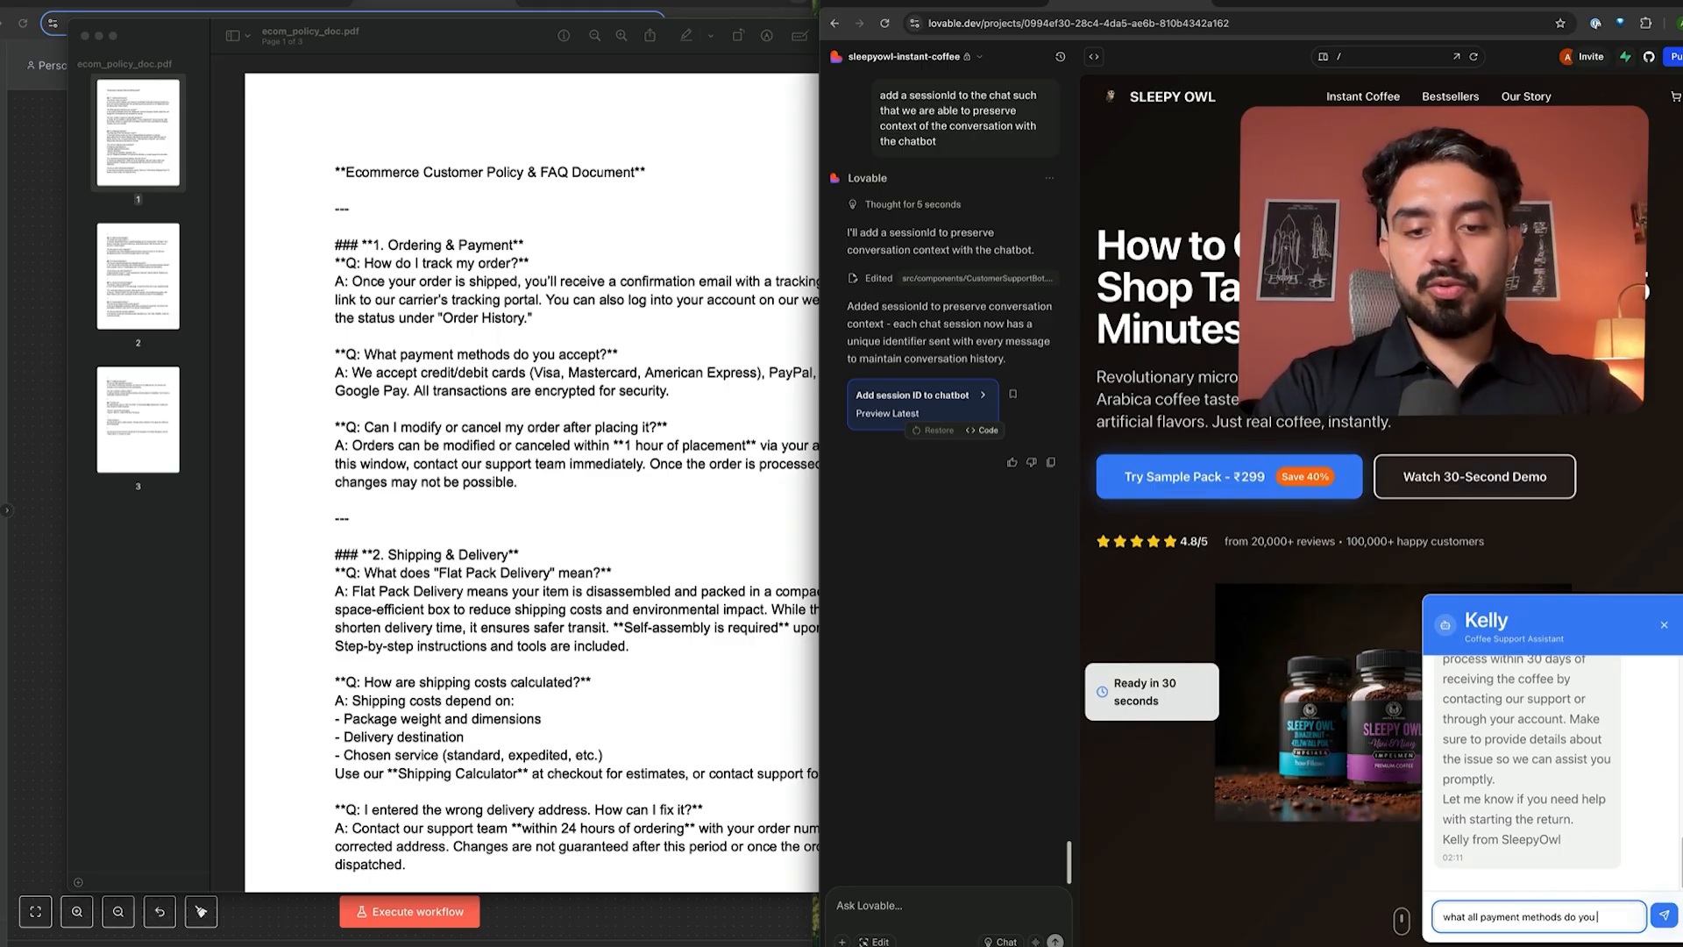
pyautogui.write(' support?')
pyautogui.press('Return')
# - Activate the CS Bot for Lovable workflow and open the Webhook node
pyautogui.click(49, 724)
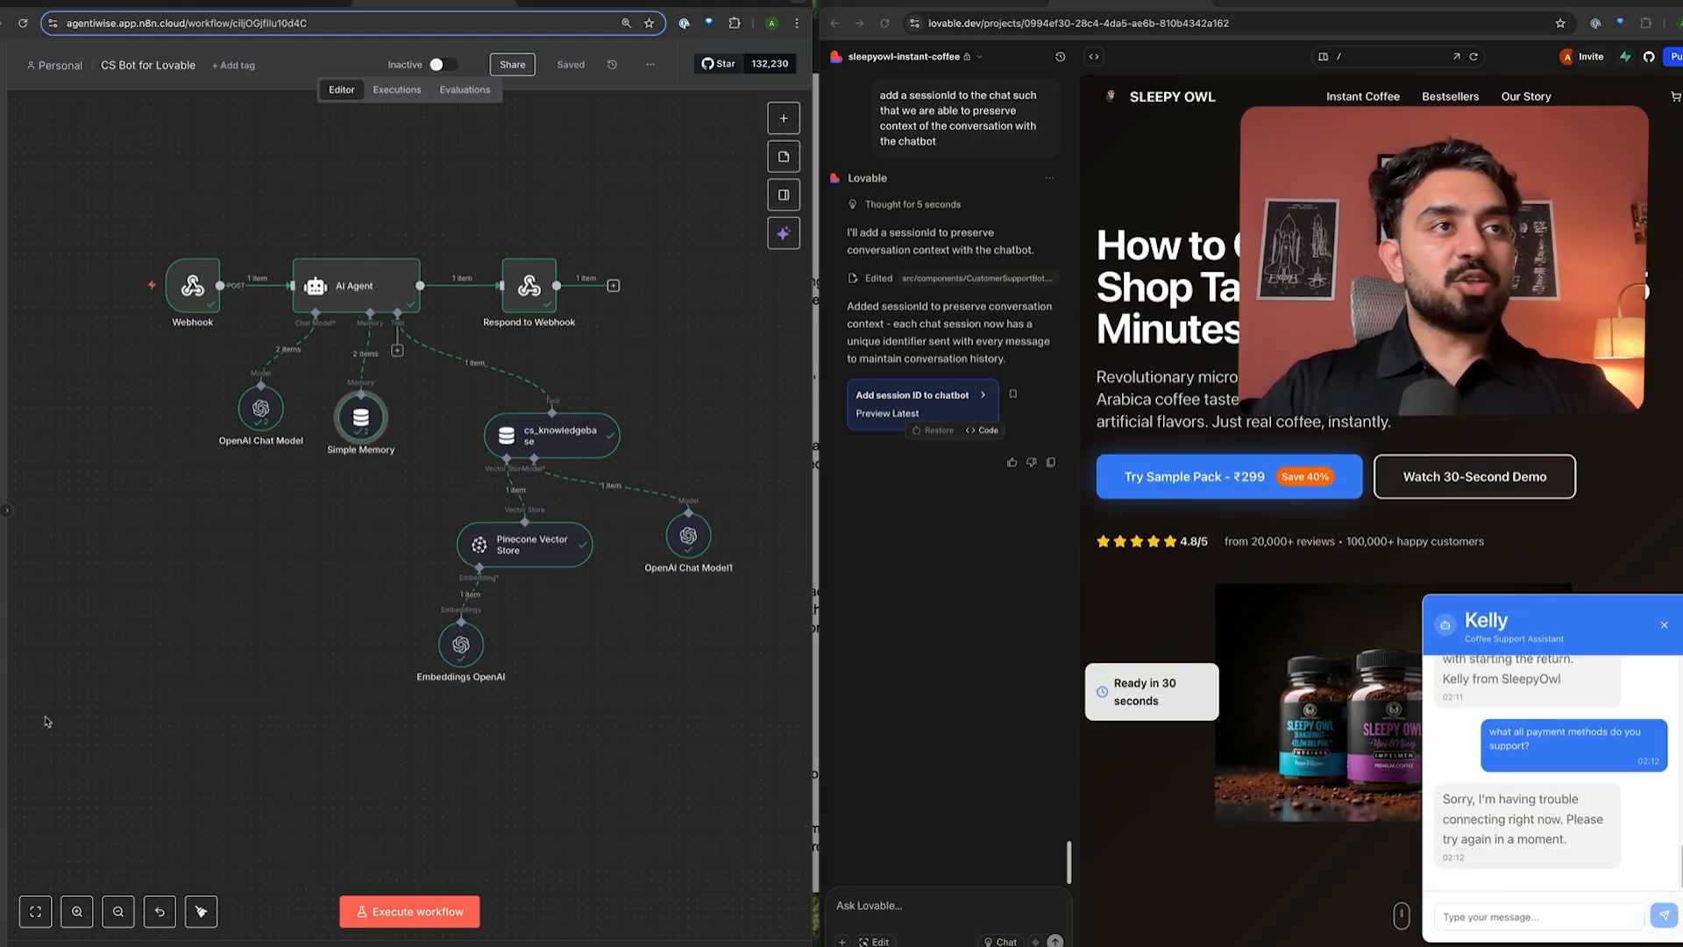
pyautogui.click(445, 65)
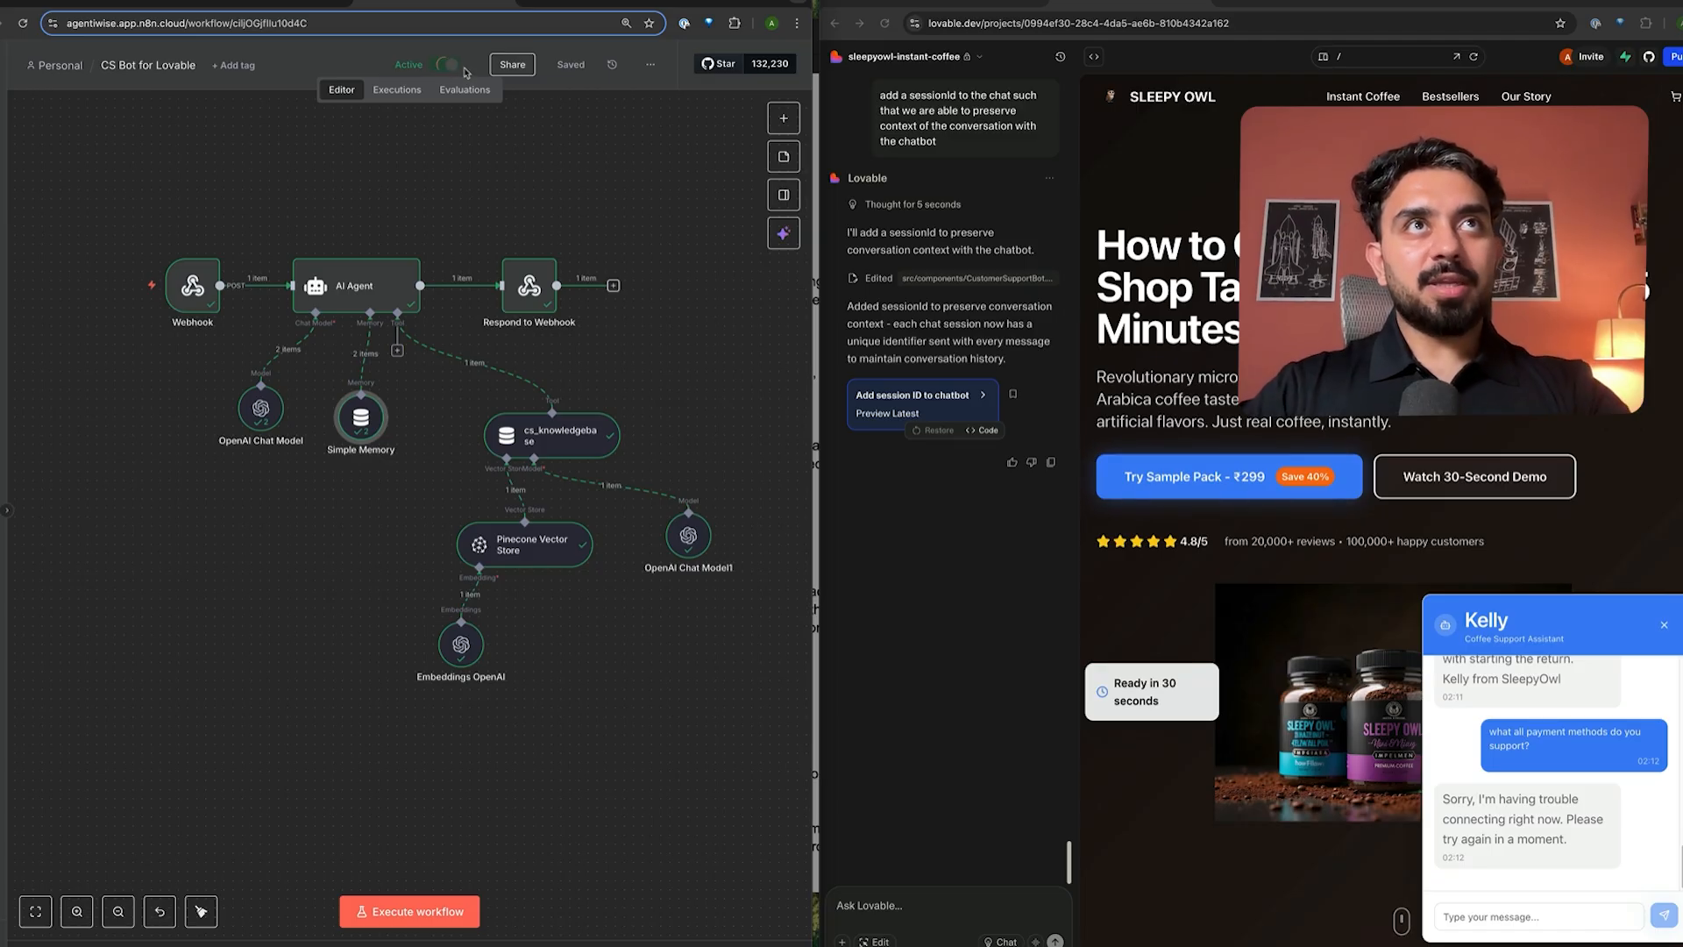
pyautogui.doubleClick(200, 300)
# - Copy the Webhook's production URL and ask Lovable to send chatbot requests to this new webhook URL
pyautogui.click(382, 171)
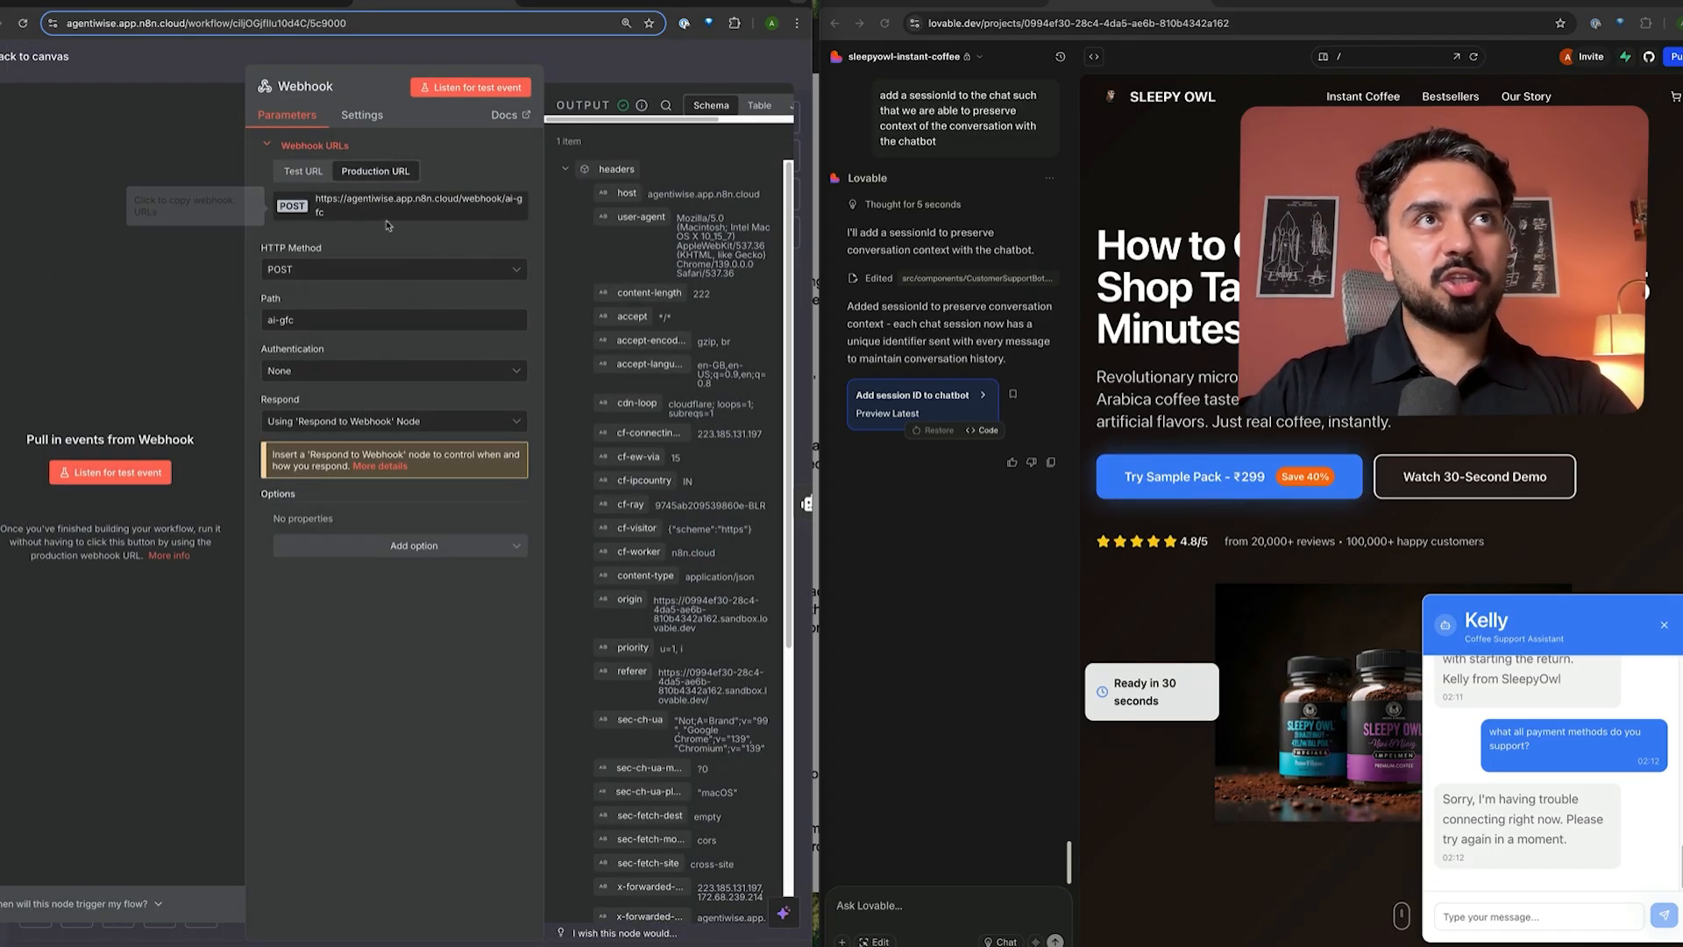
pyautogui.click(389, 226)
pyautogui.click(905, 663)
pyautogui.write('confi')
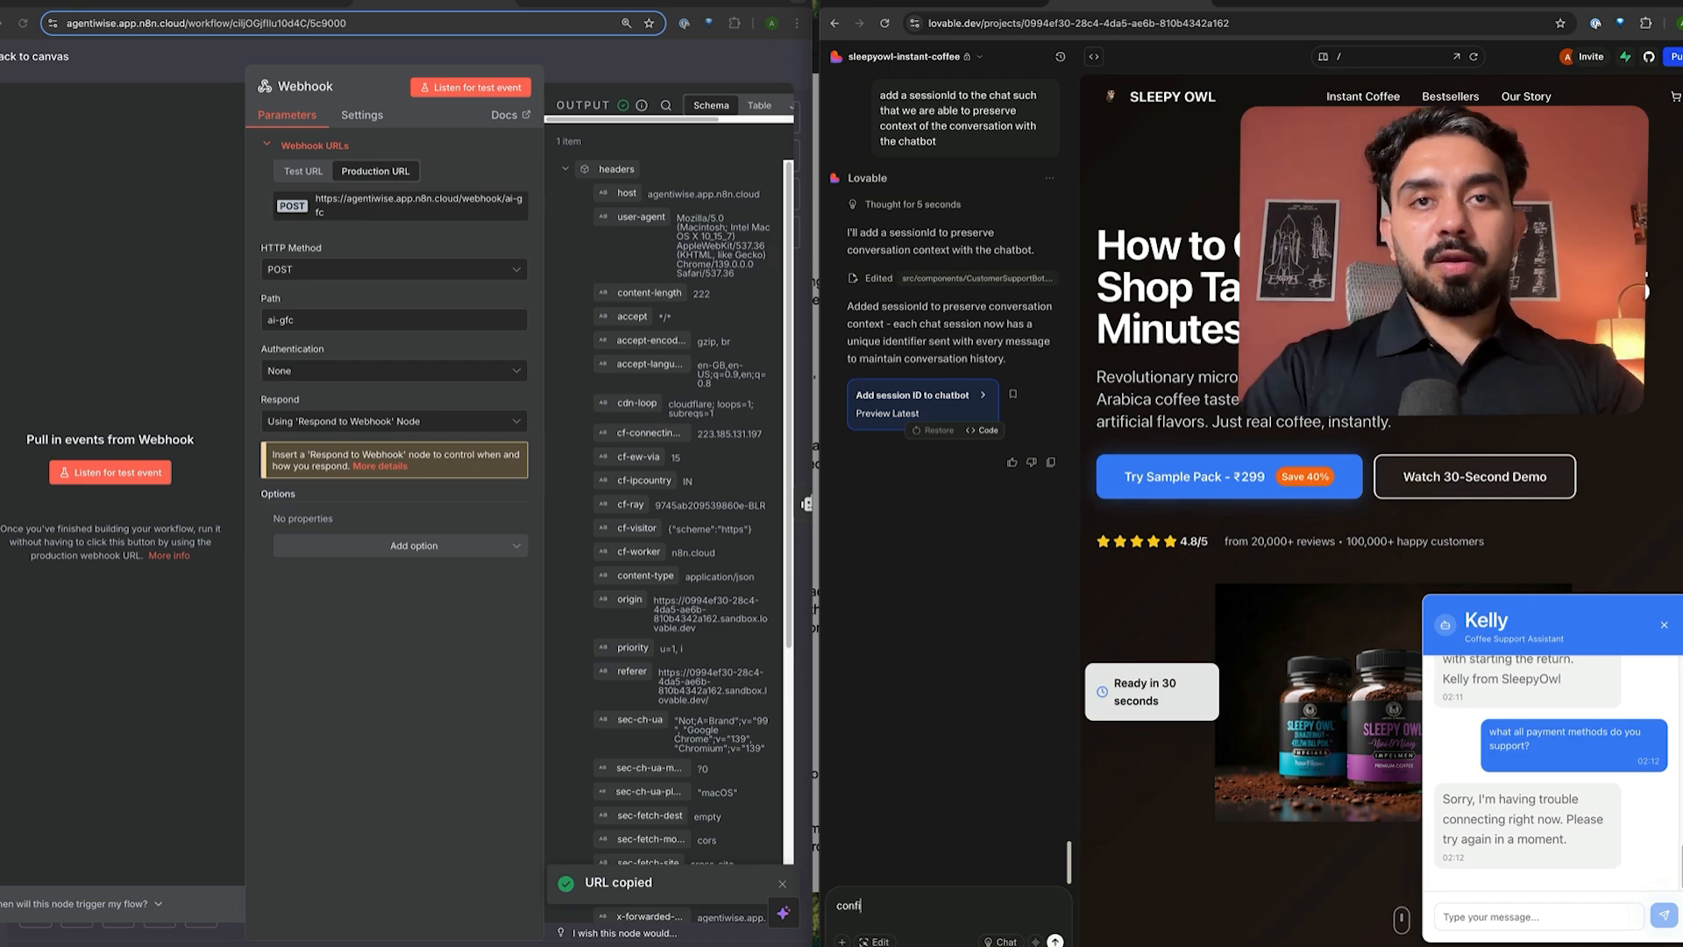
pyautogui.write('gure the')
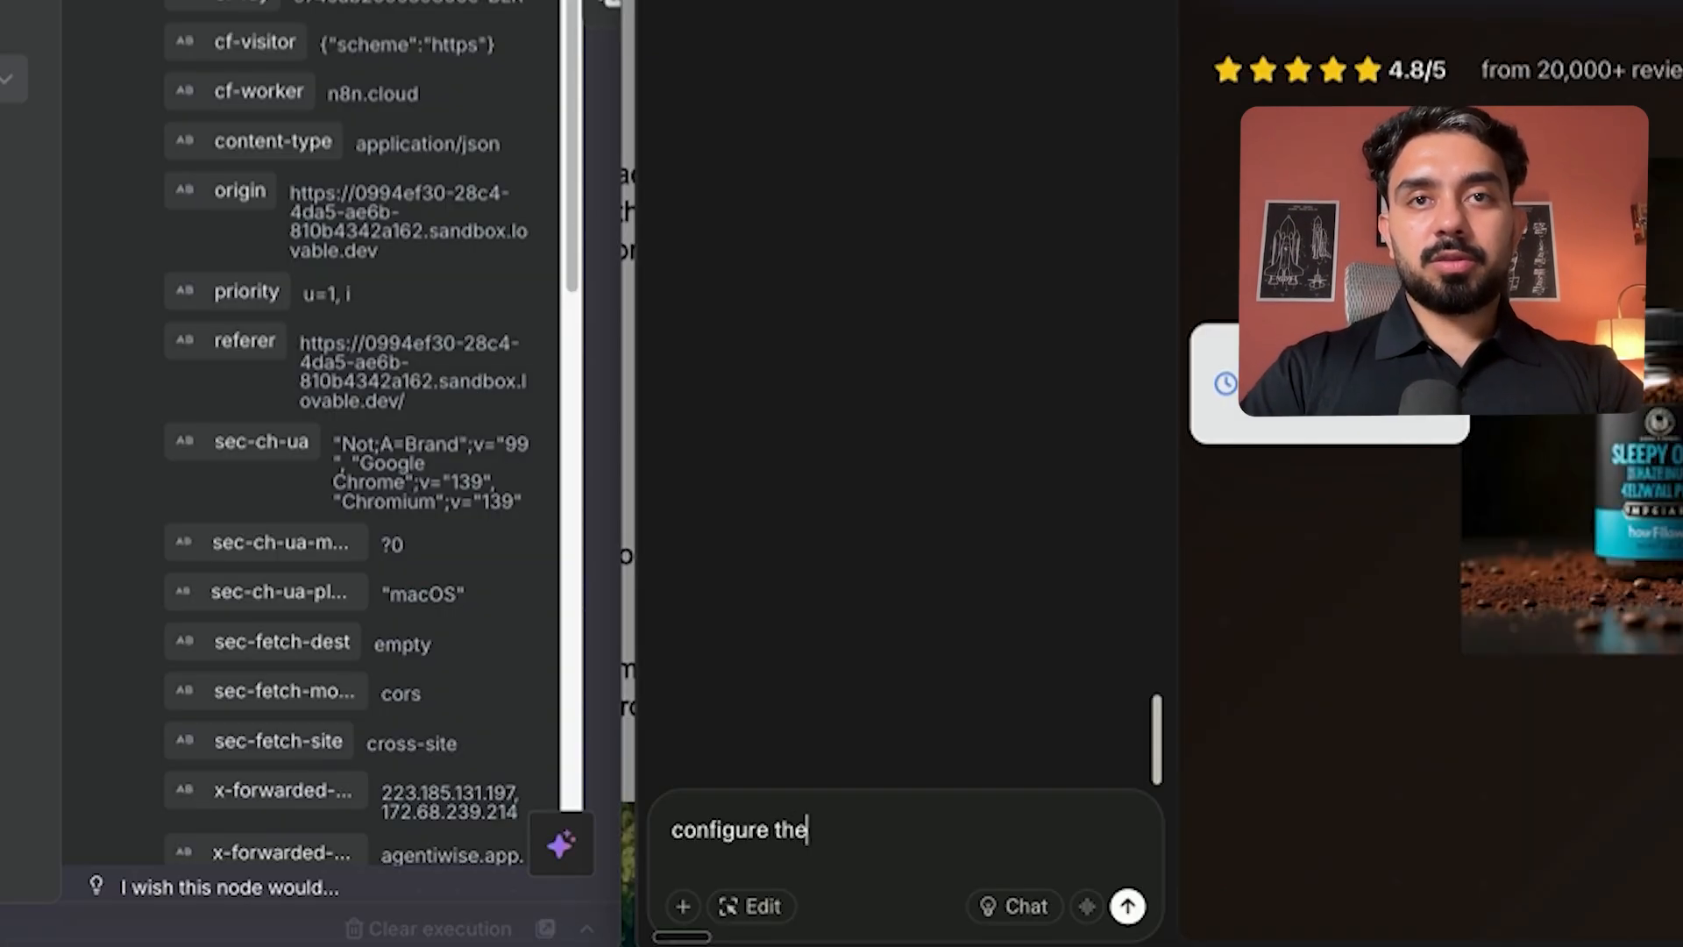
pyautogui.write(' chatbot ')
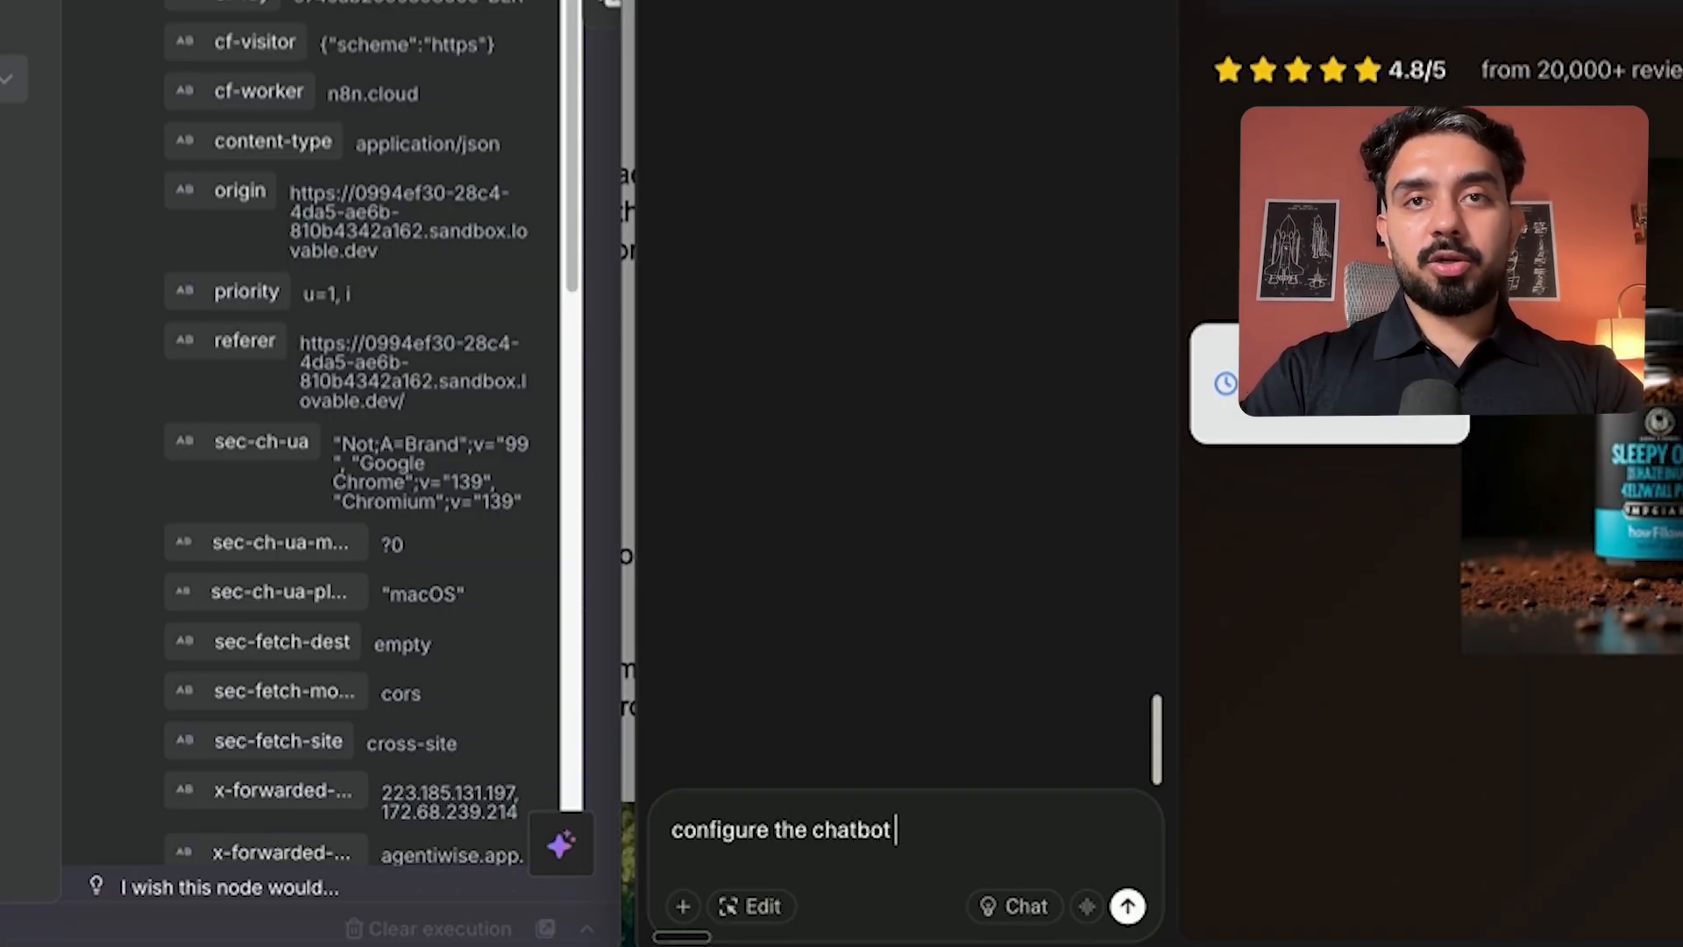
pyautogui.write('to send re')
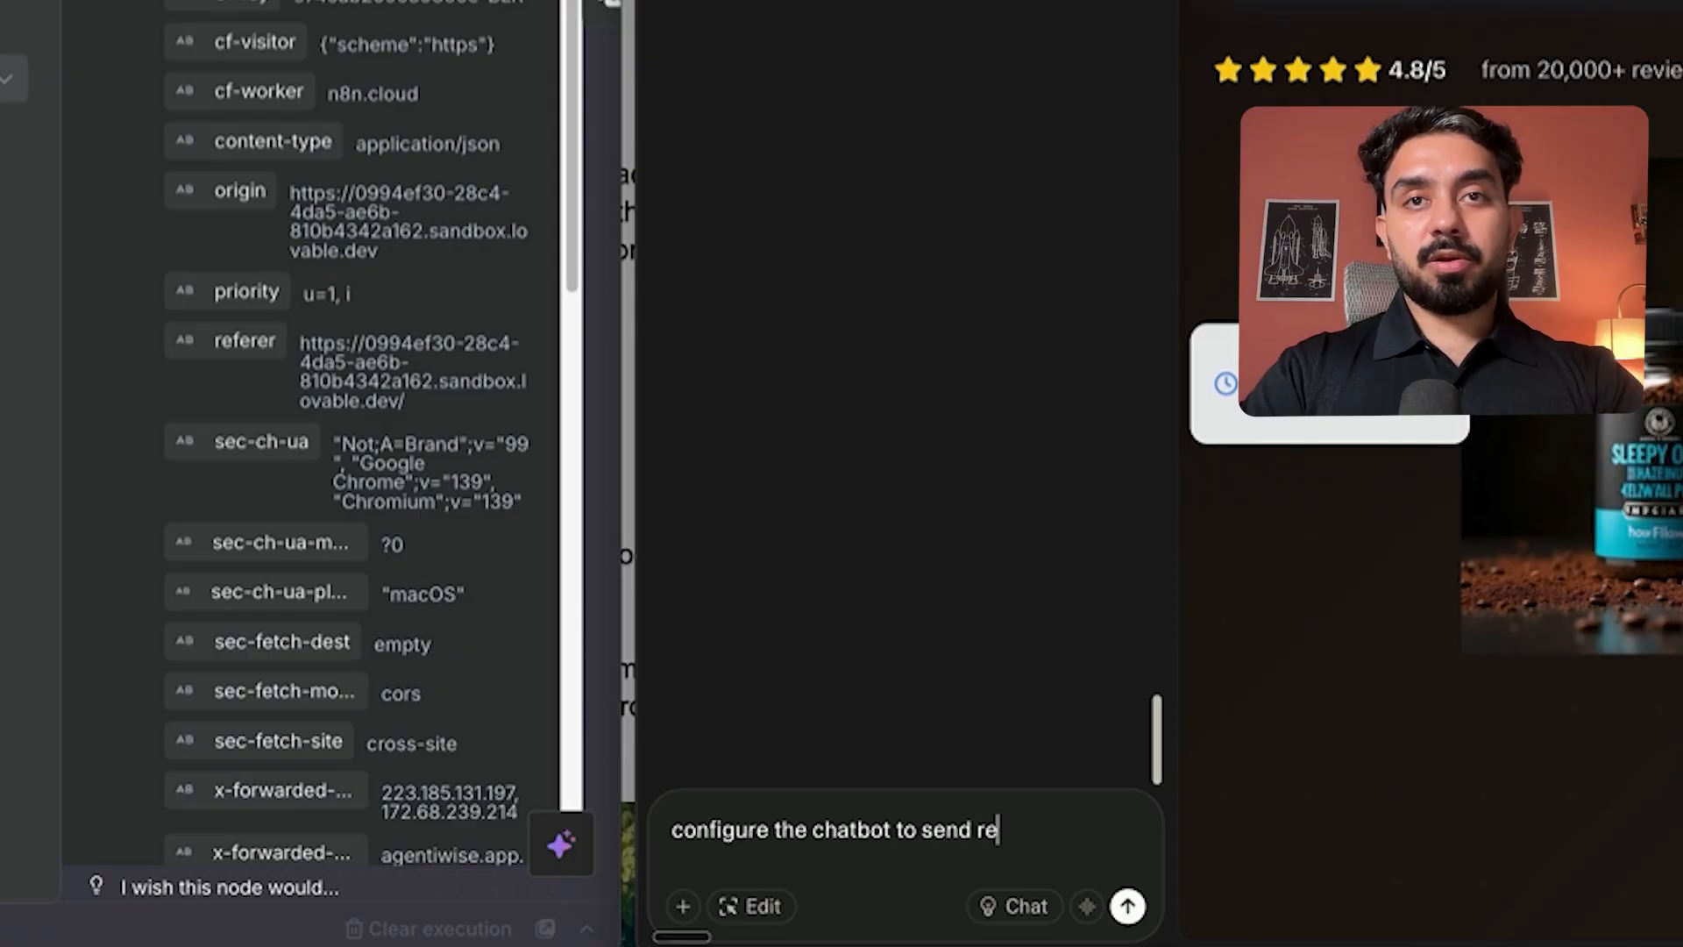
pyautogui.write('quests to')
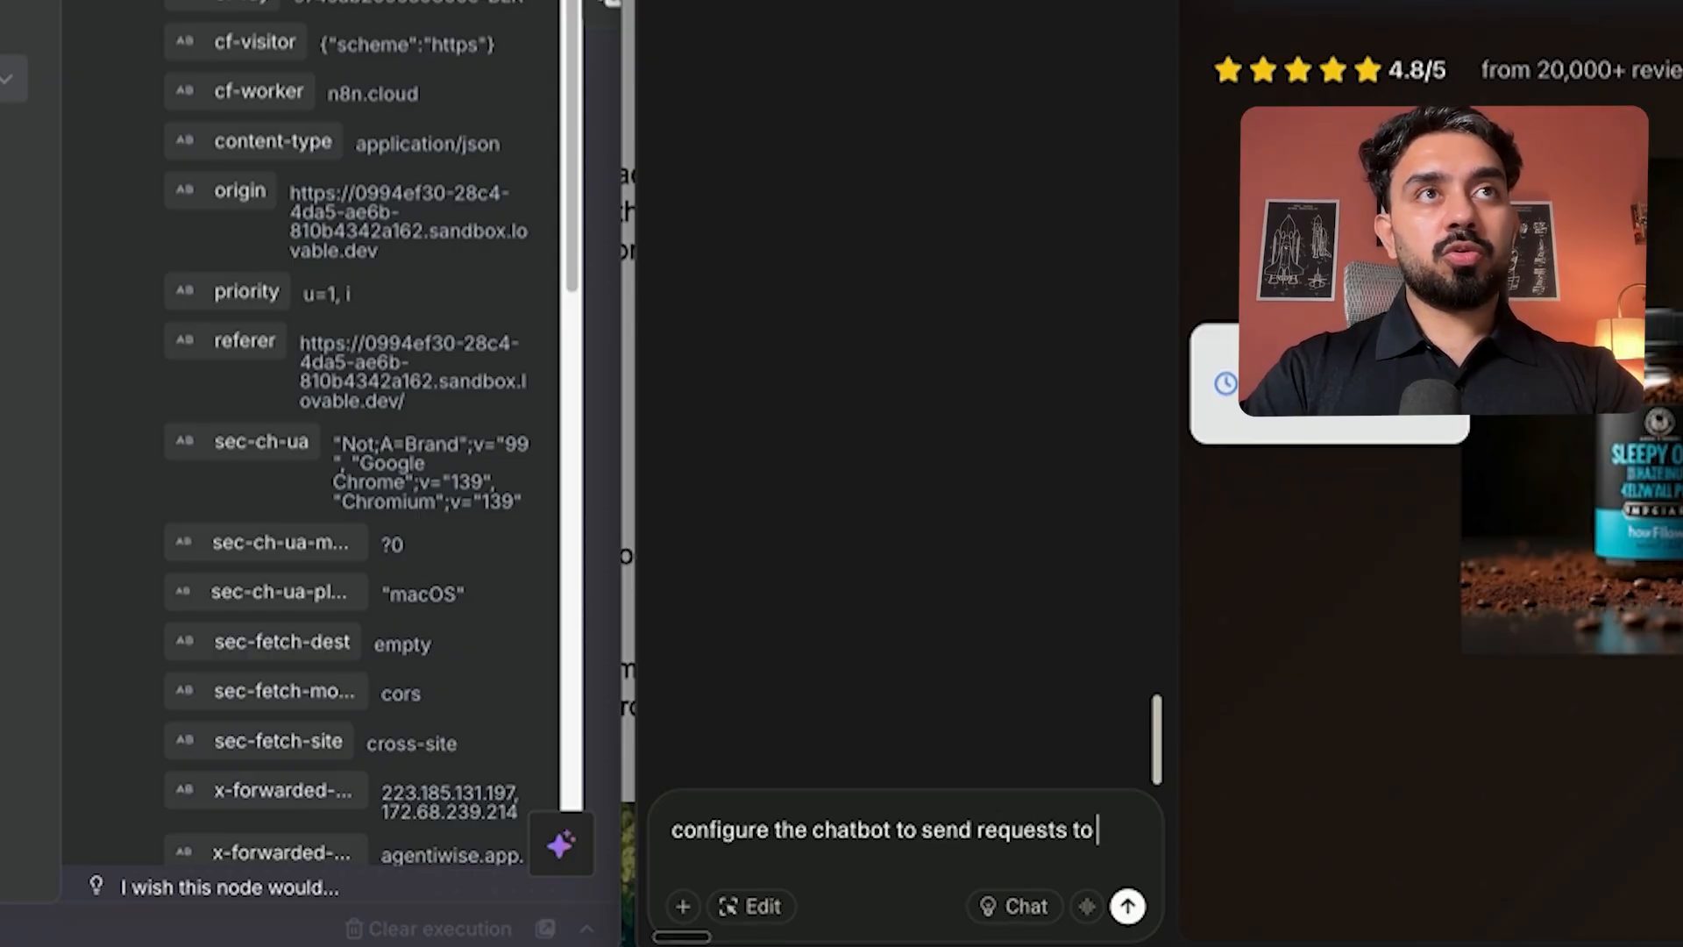
pyautogui.write(' this webh')
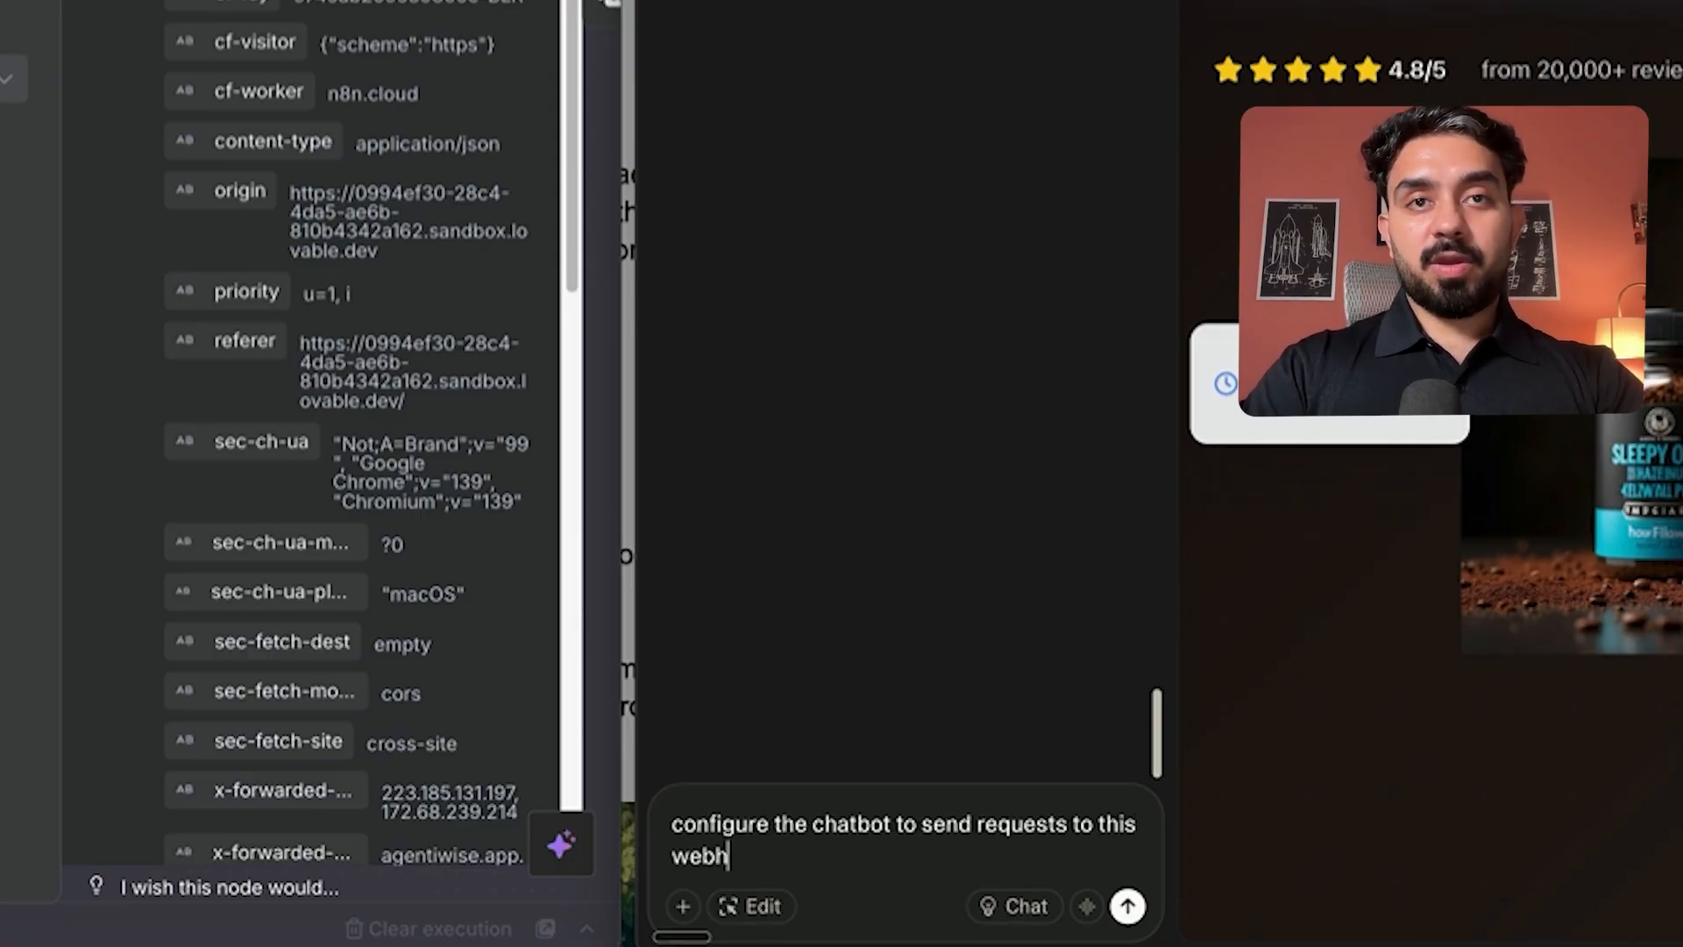
pyautogui.write('ook url now')
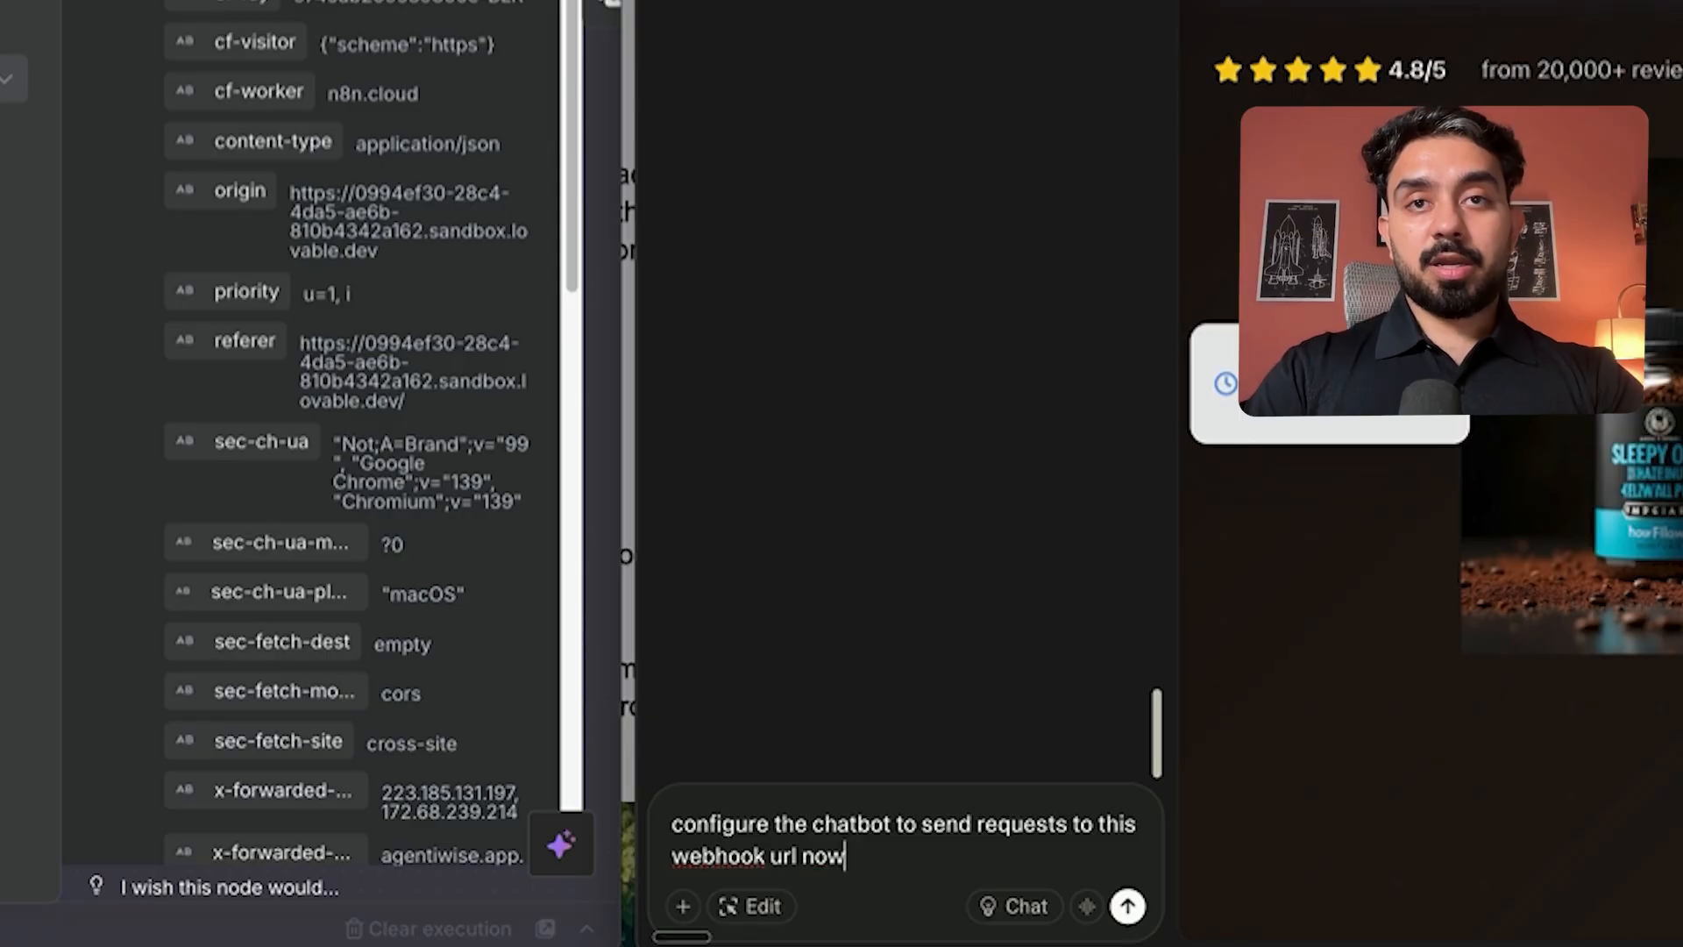
pyautogui.write(':')
pyautogui.press('super+v')
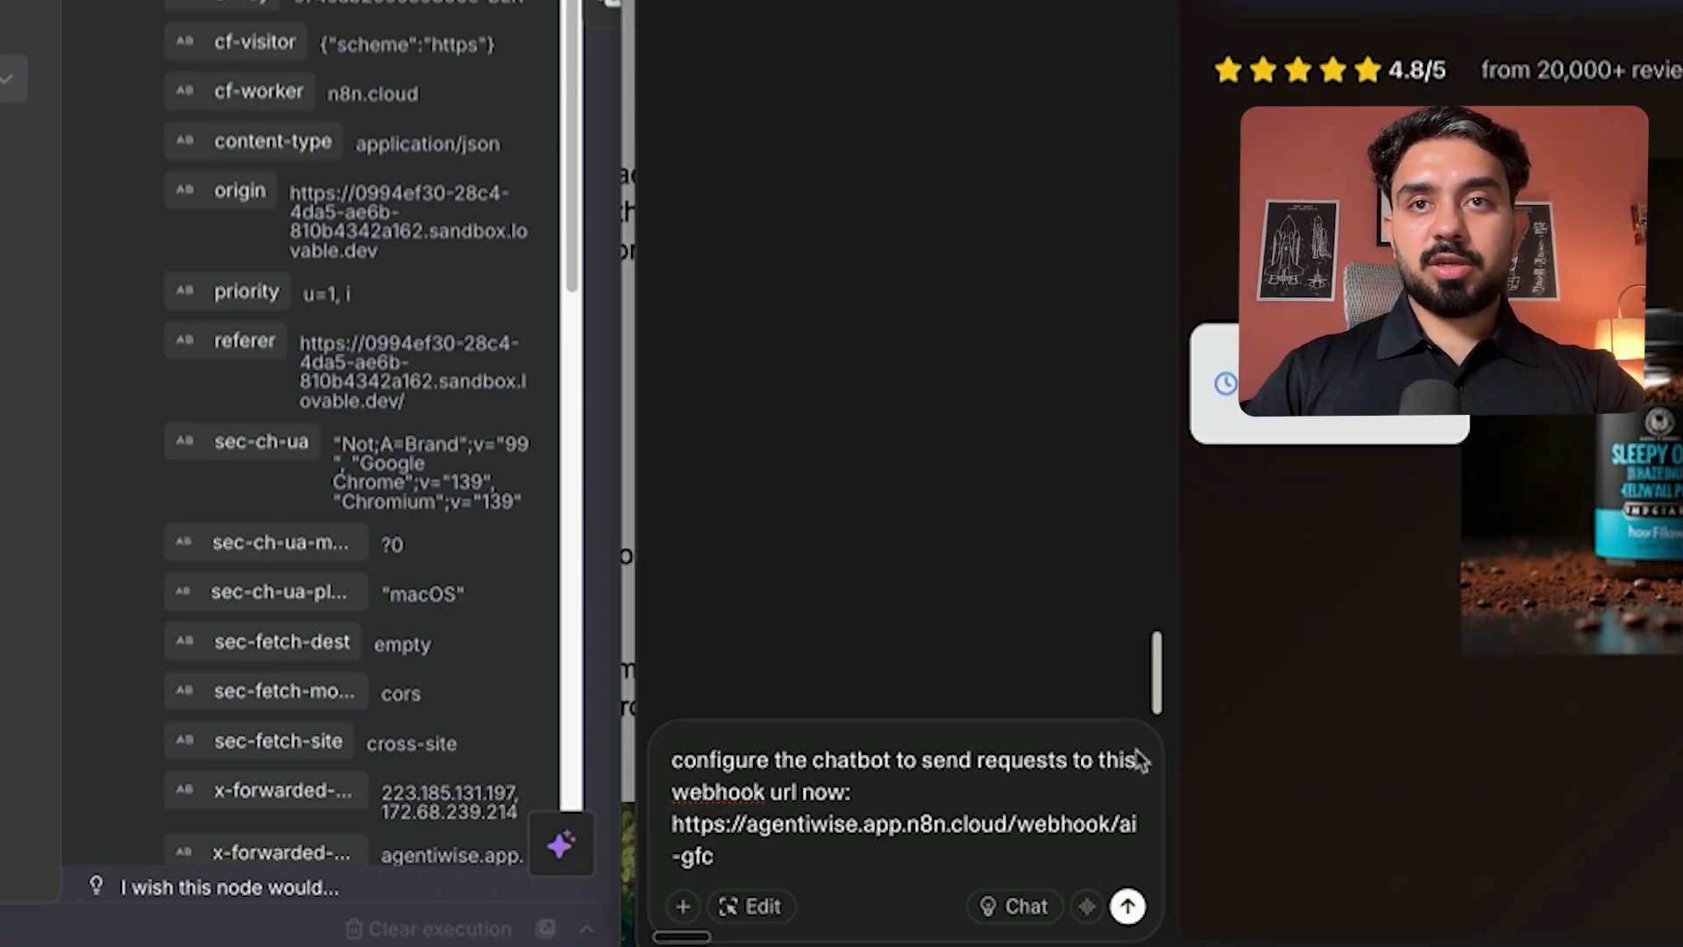
pyautogui.click(672, 792)
pyautogui.write('new')
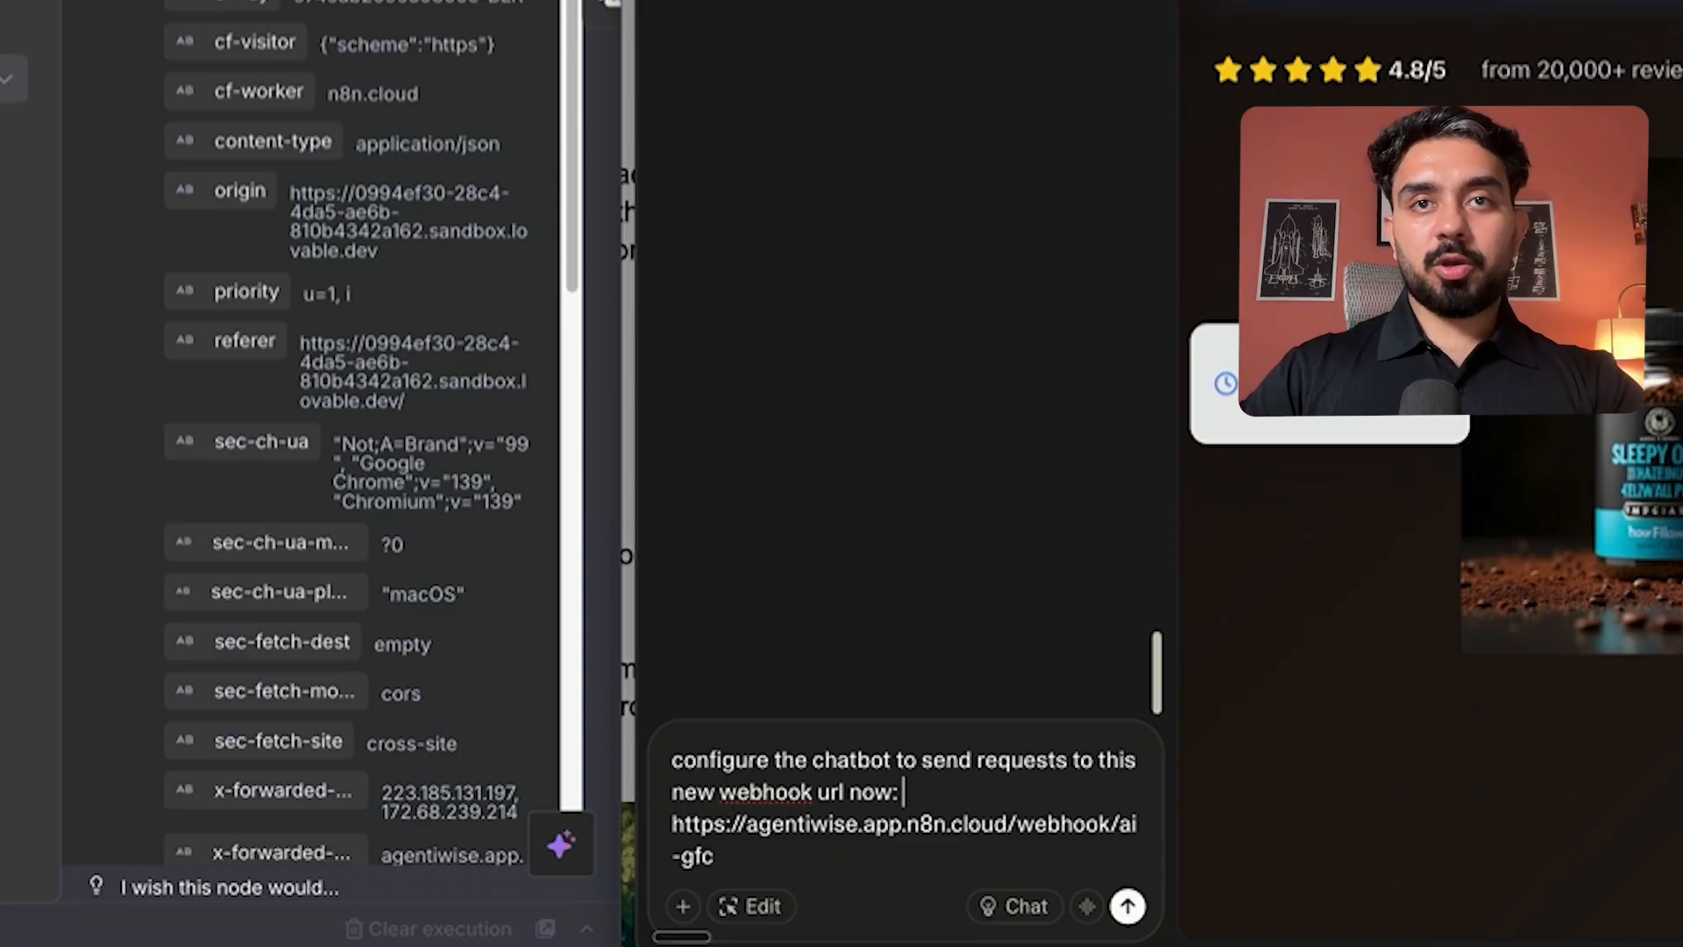
pyautogui.press('Return')
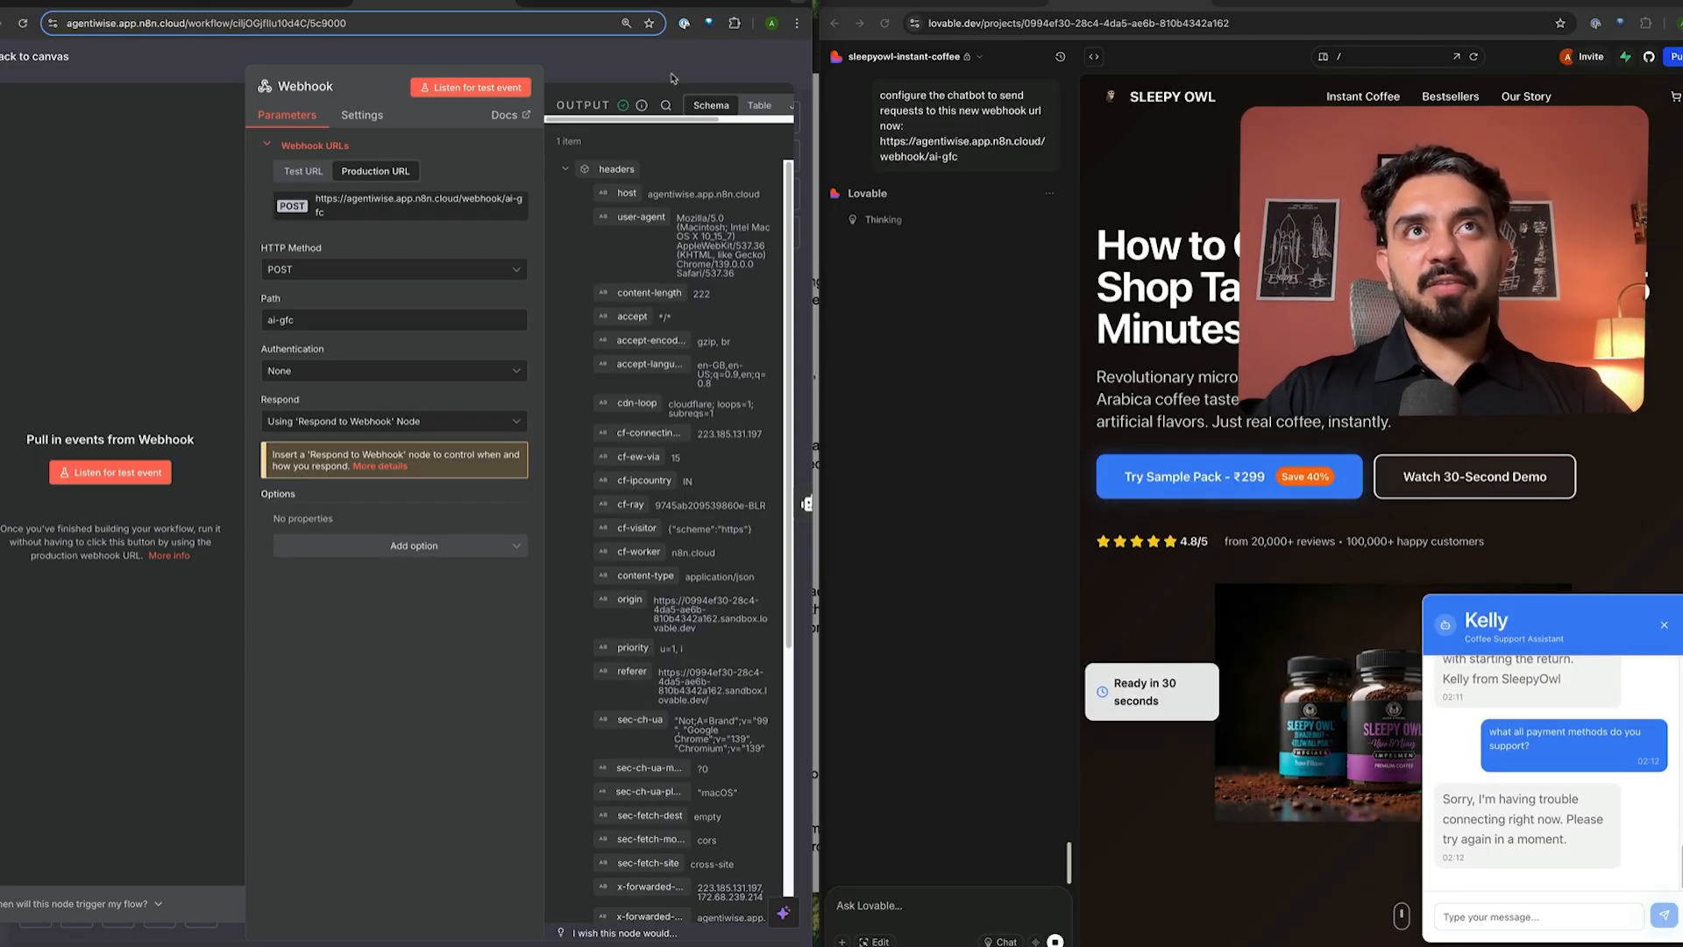
# - Reload the preview and ask Kelly 'what all payment mehtods can I use'
pyautogui.click(673, 78)
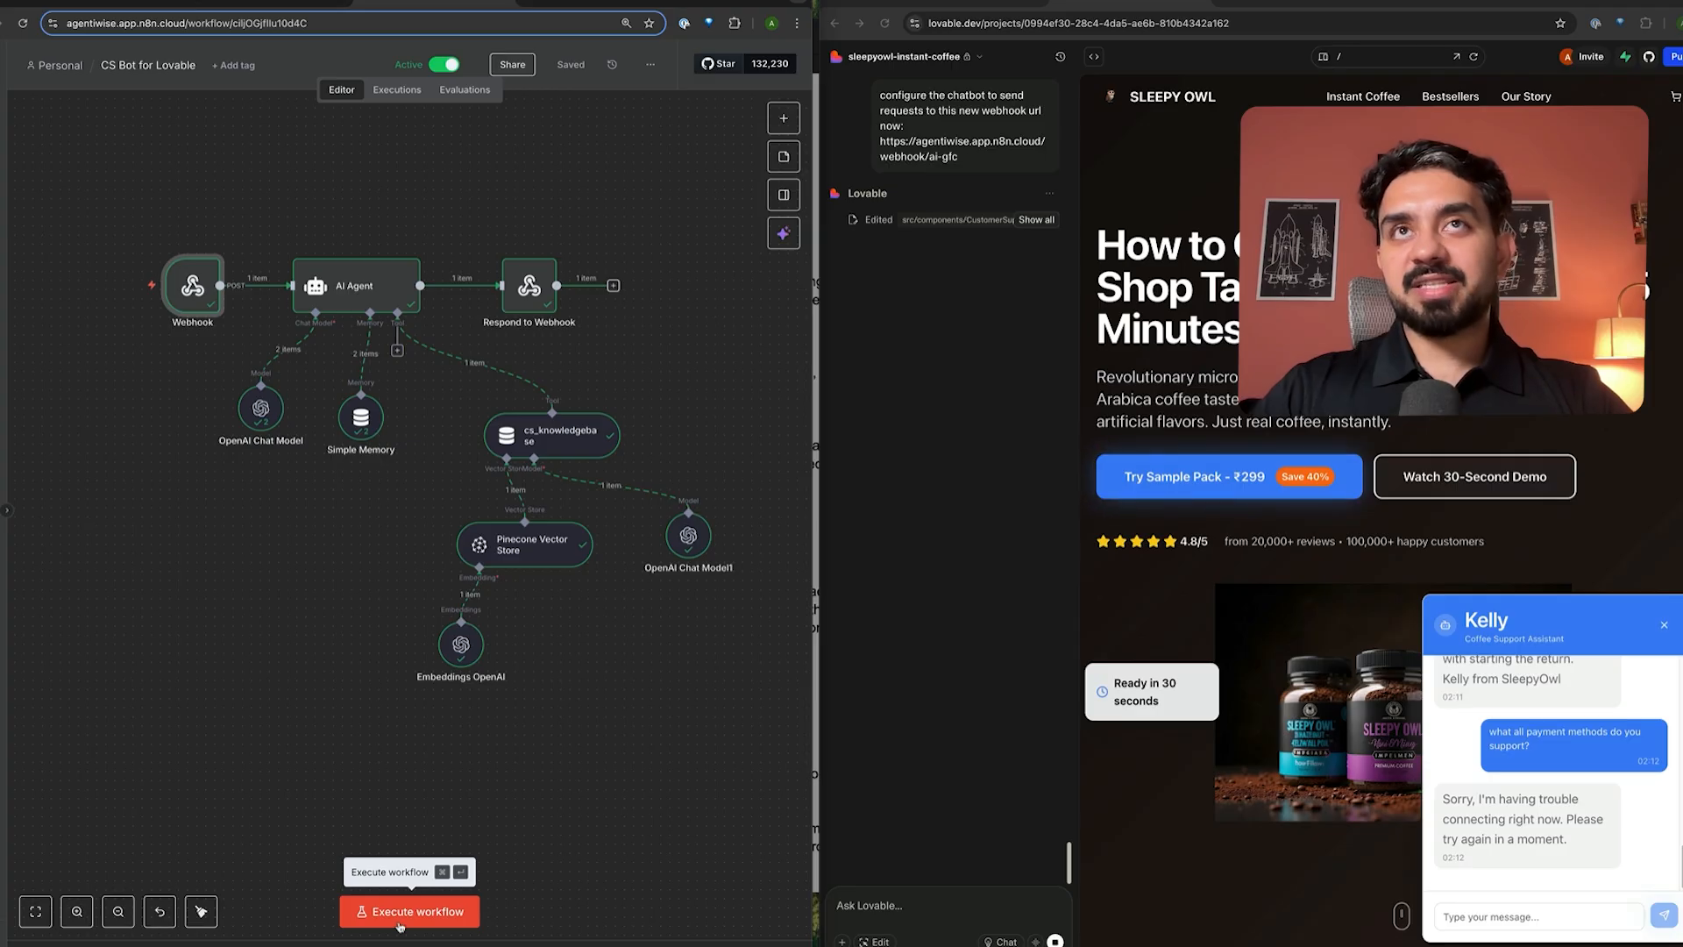
pyautogui.click(1474, 57)
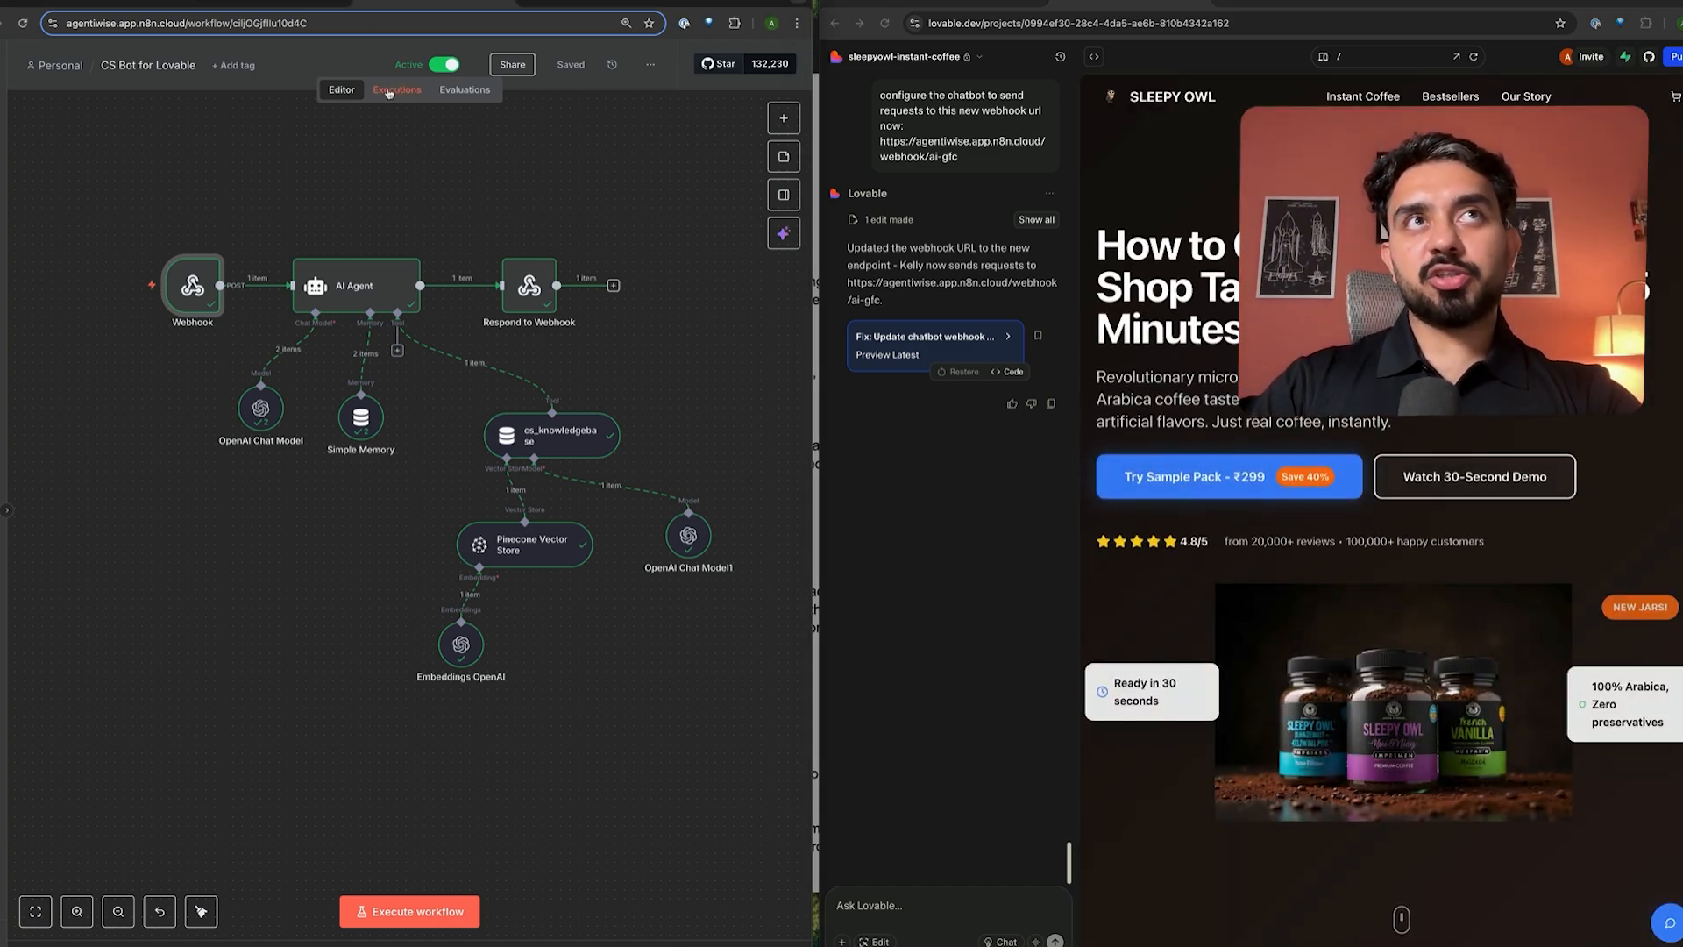
pyautogui.click(1669, 924)
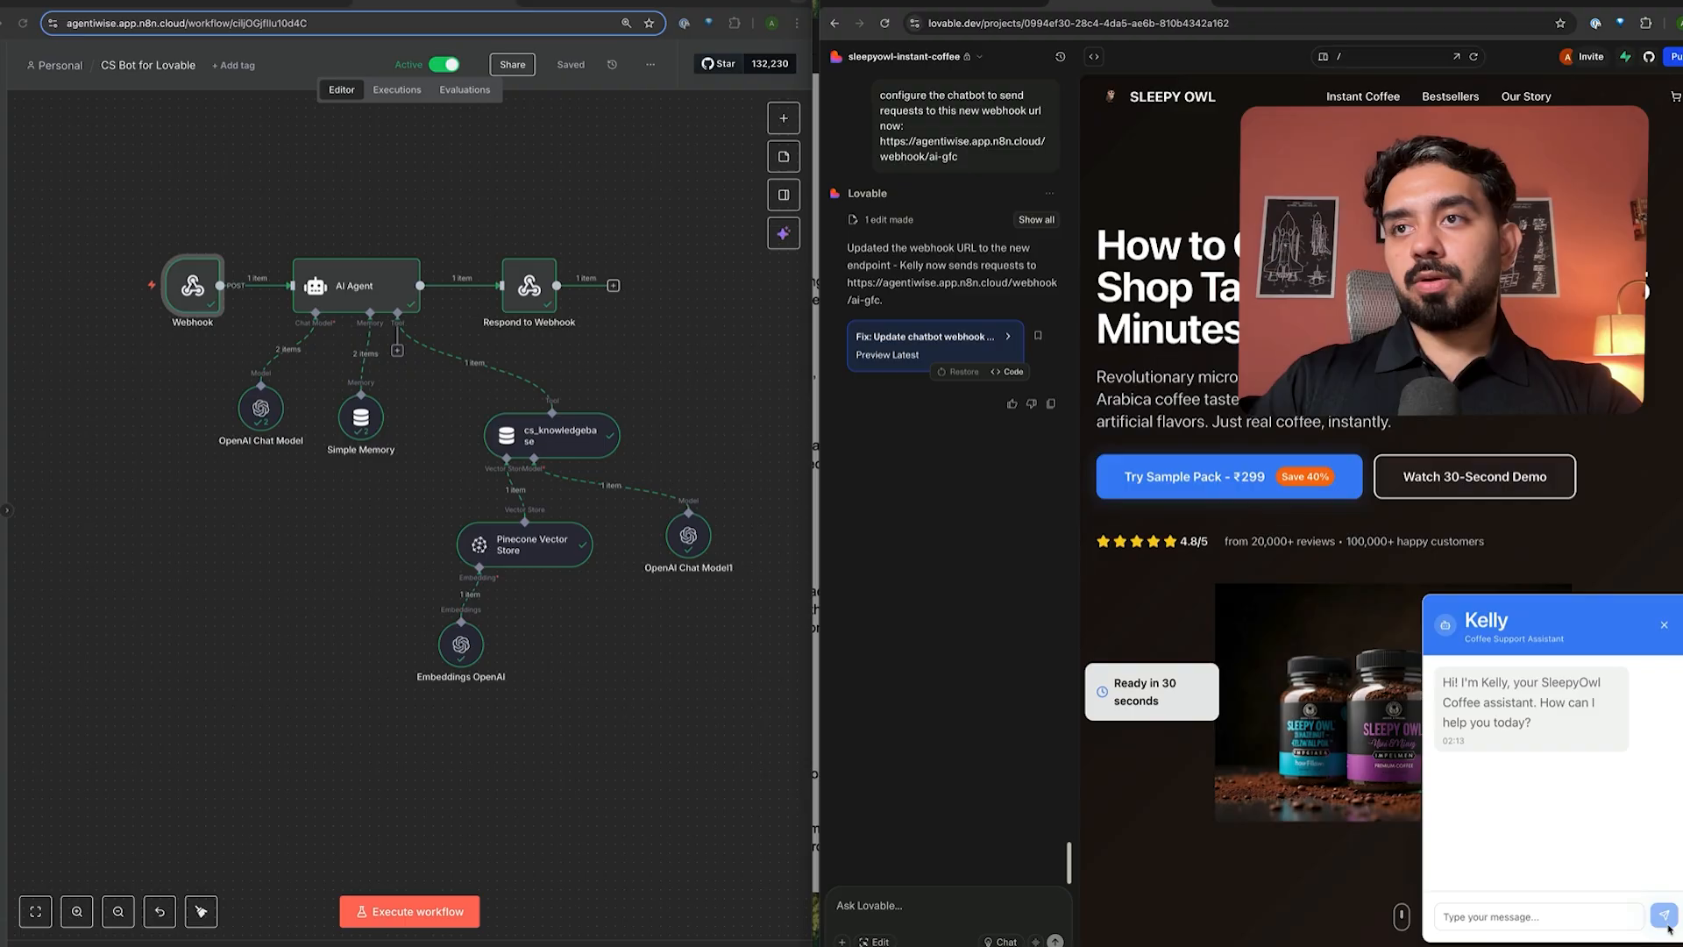
pyautogui.click(1537, 912)
pyautogui.write('what all pay')
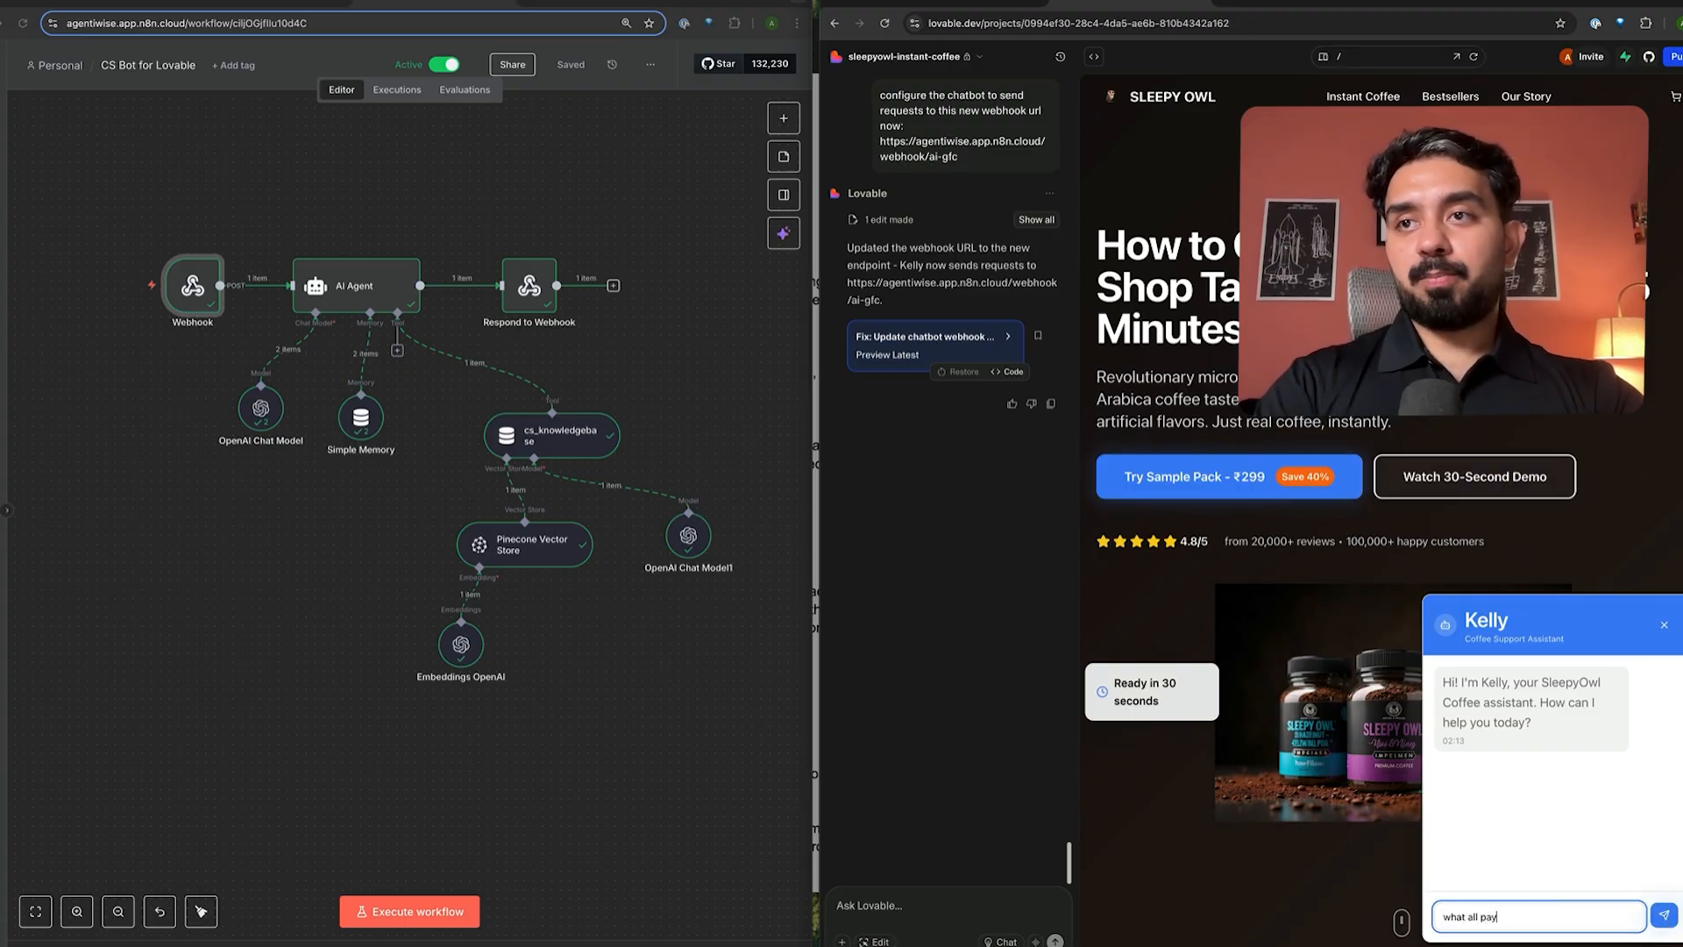
pyautogui.write('ment meht')
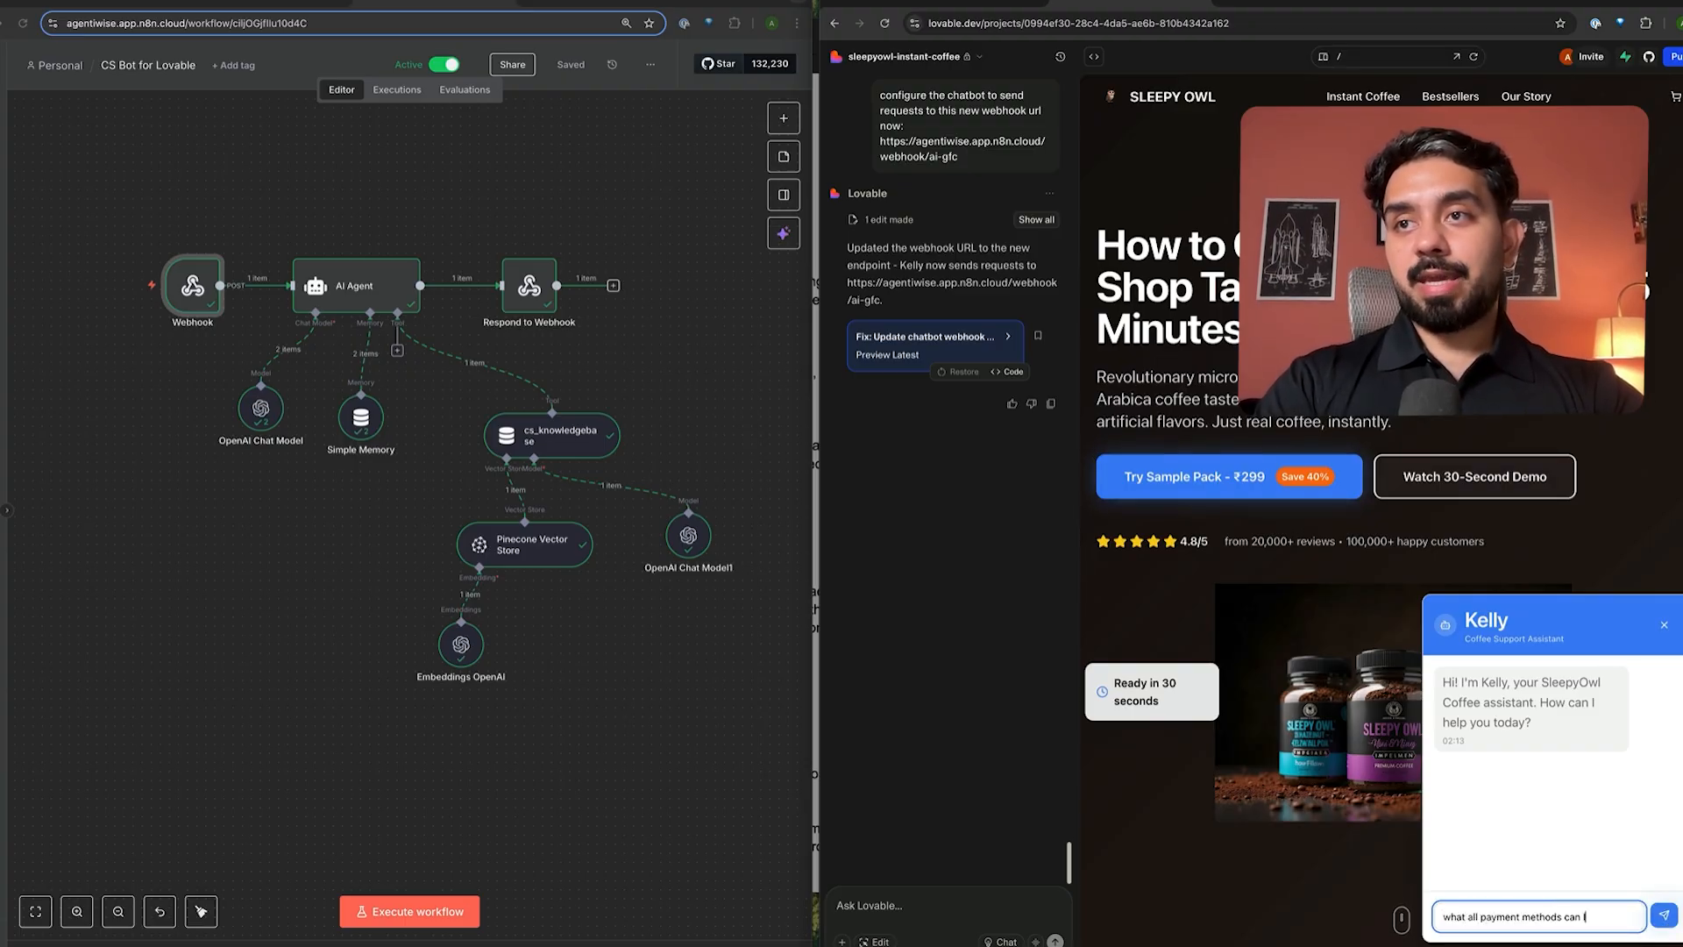
pyautogui.write('ods can I use')
pyautogui.press('Return')
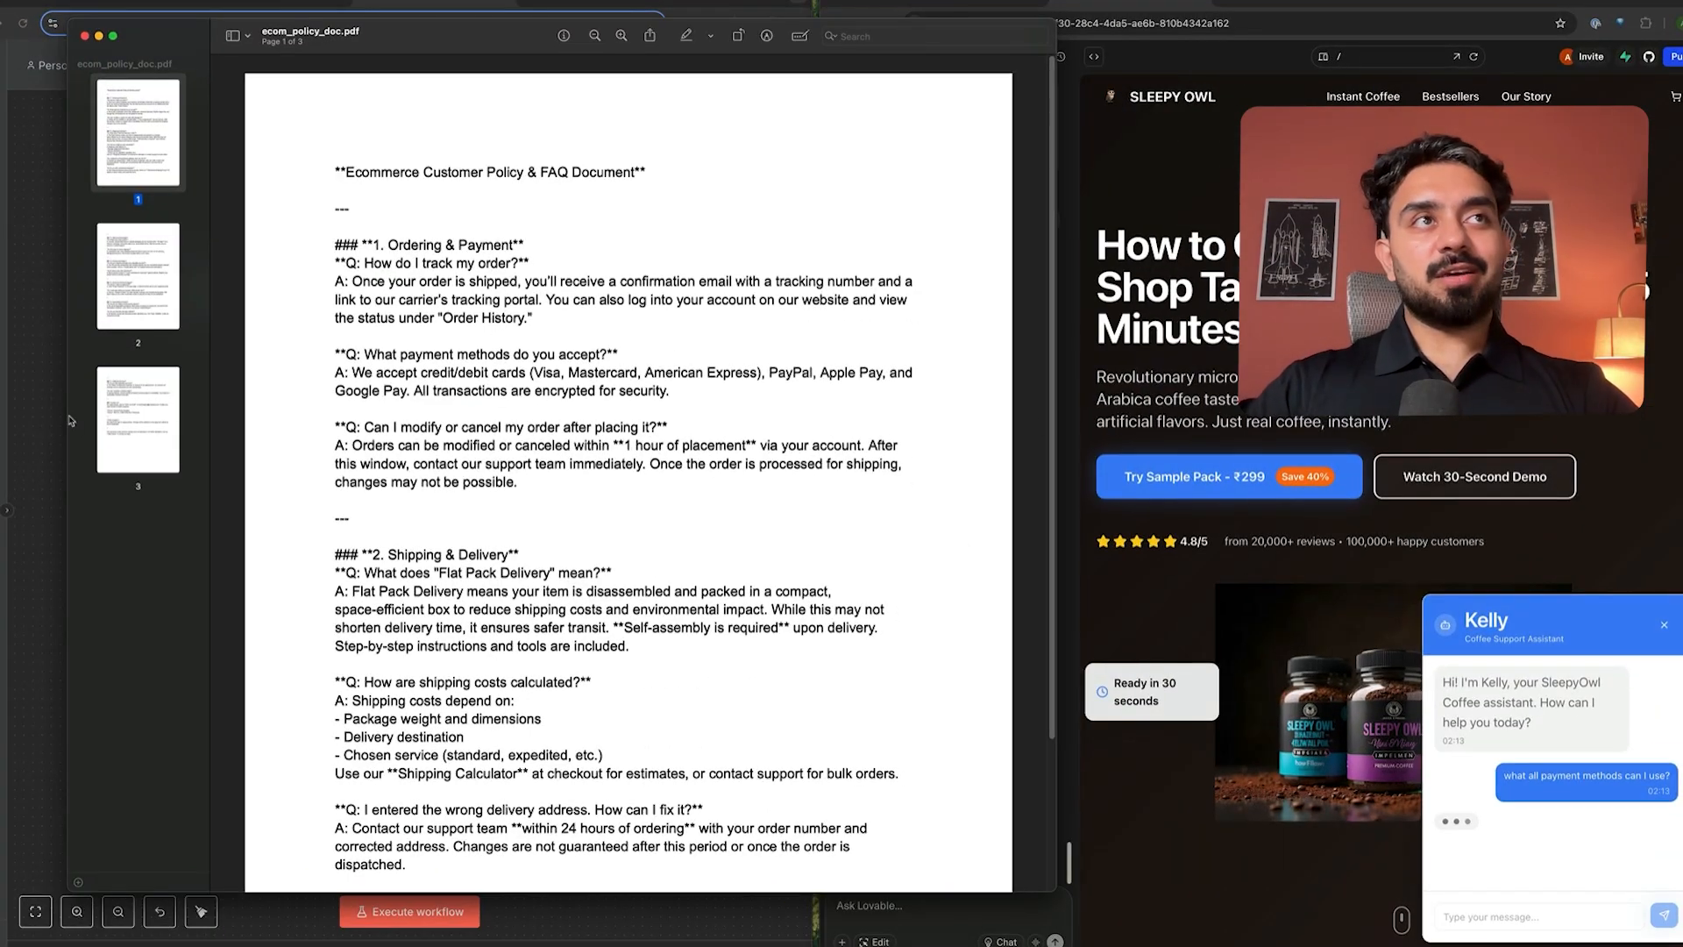
pyautogui.click(43, 408)
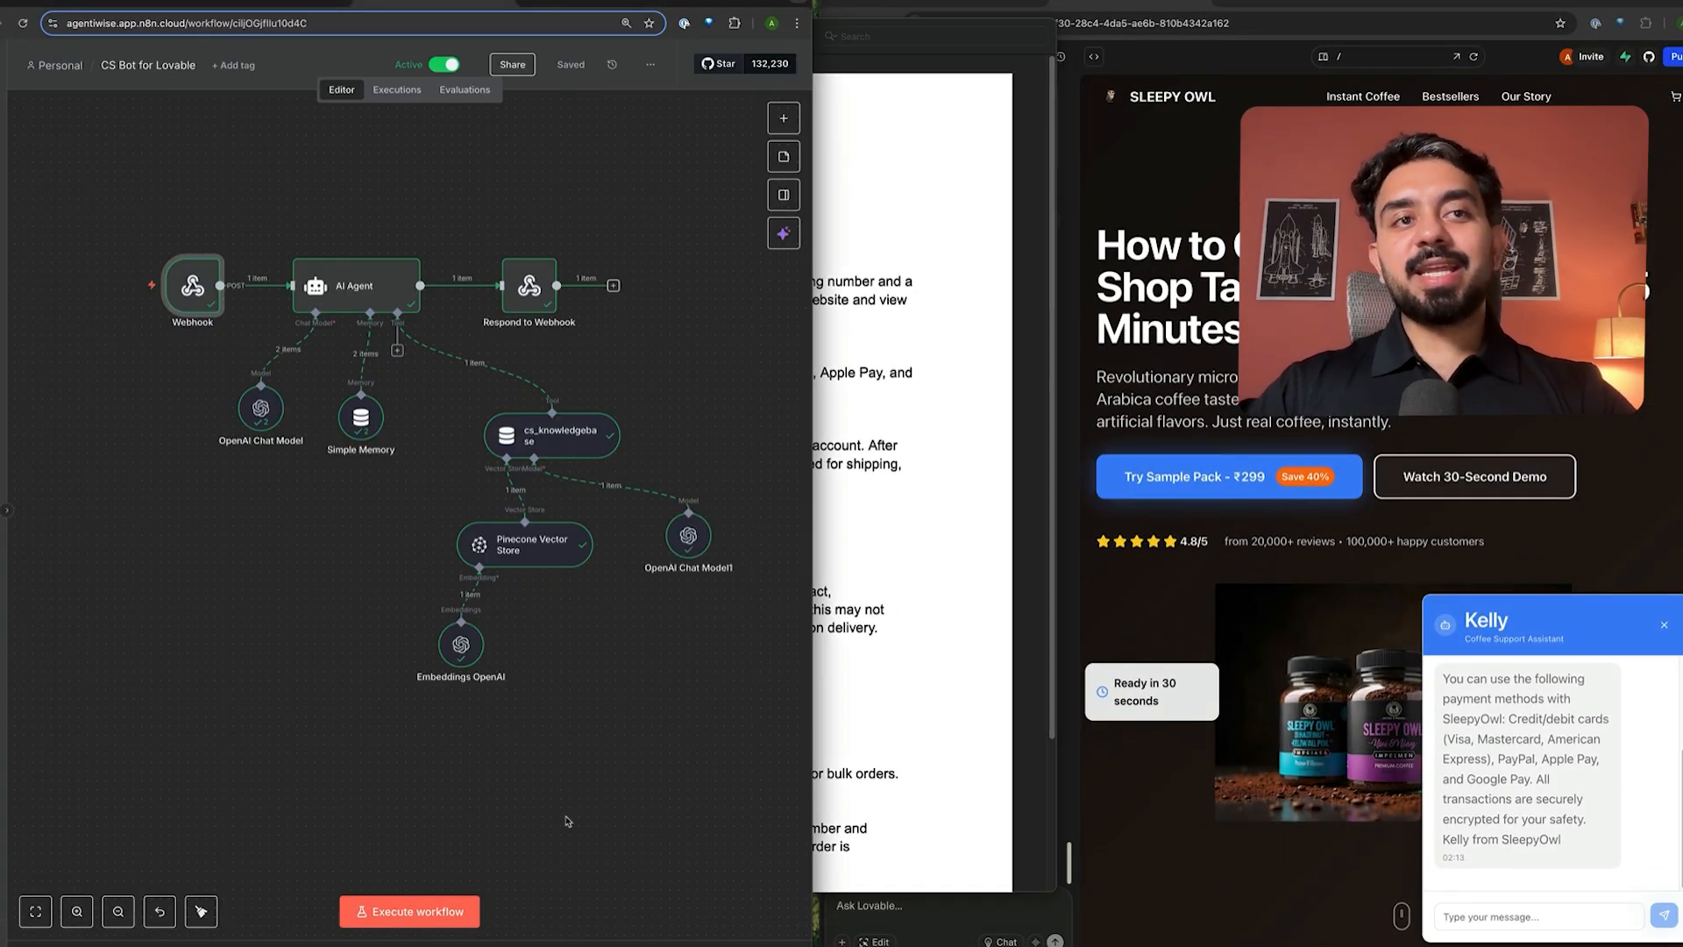
# - Inspect the incoming body.message in the latest execution's AI Agent input
pyautogui.click(397, 91)
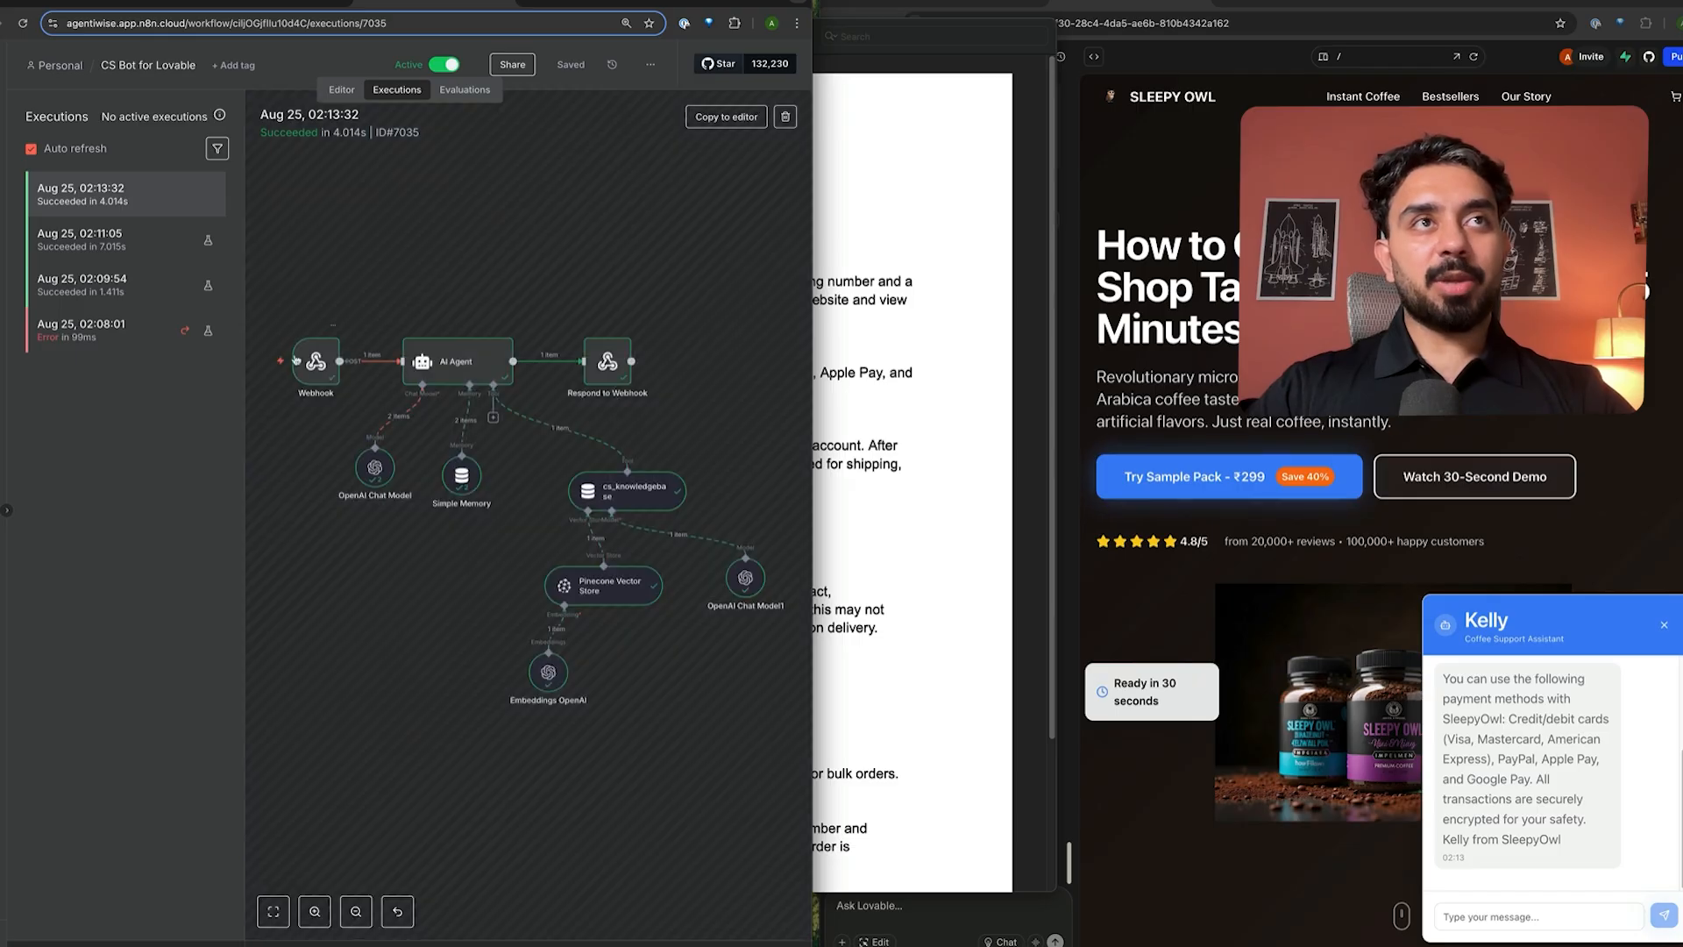
pyautogui.doubleClick(416, 367)
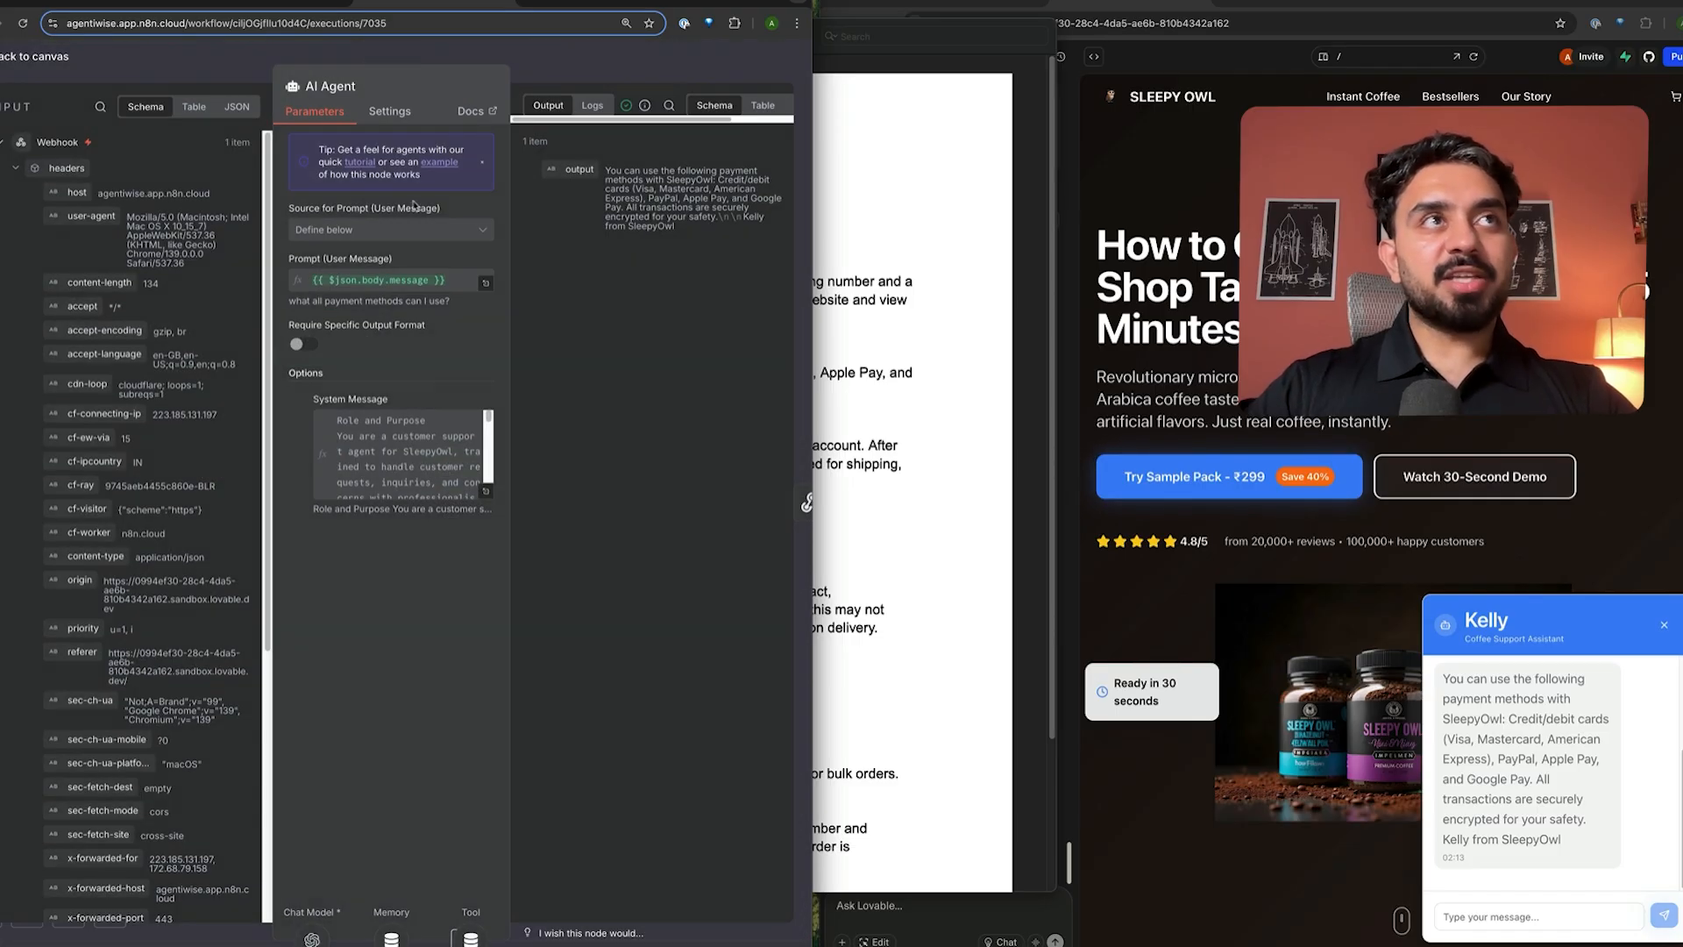
pyautogui.scroll(-5, 149, 526)
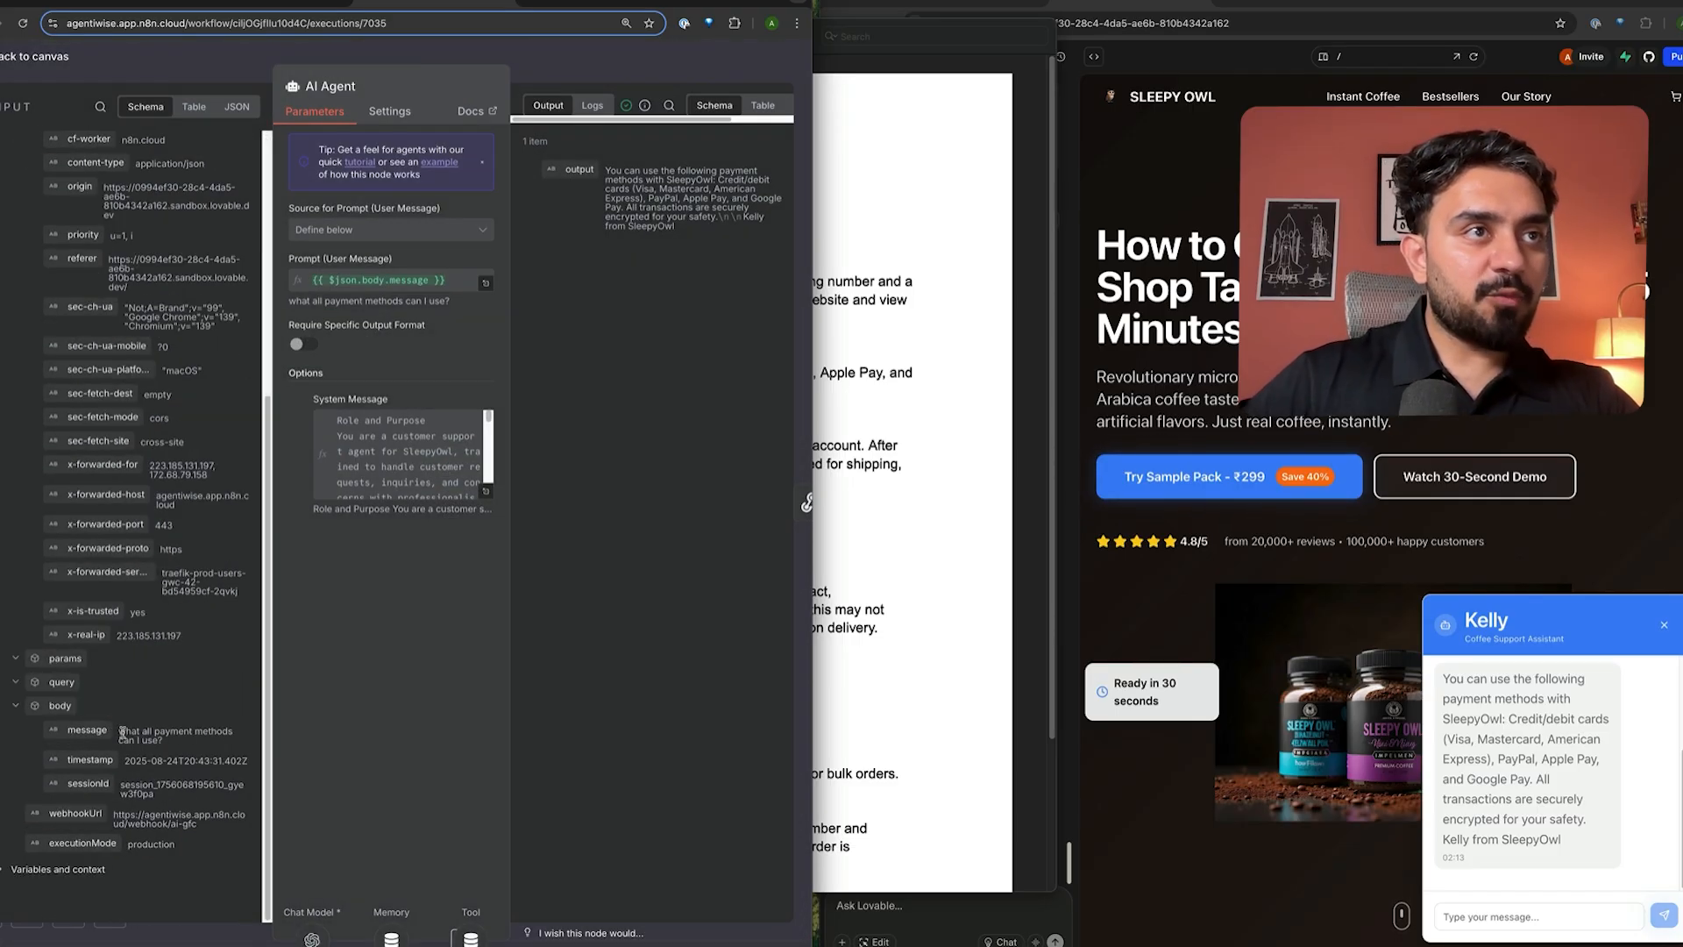
pyautogui.moveTo(122, 731); pyautogui.dragTo(160, 746)
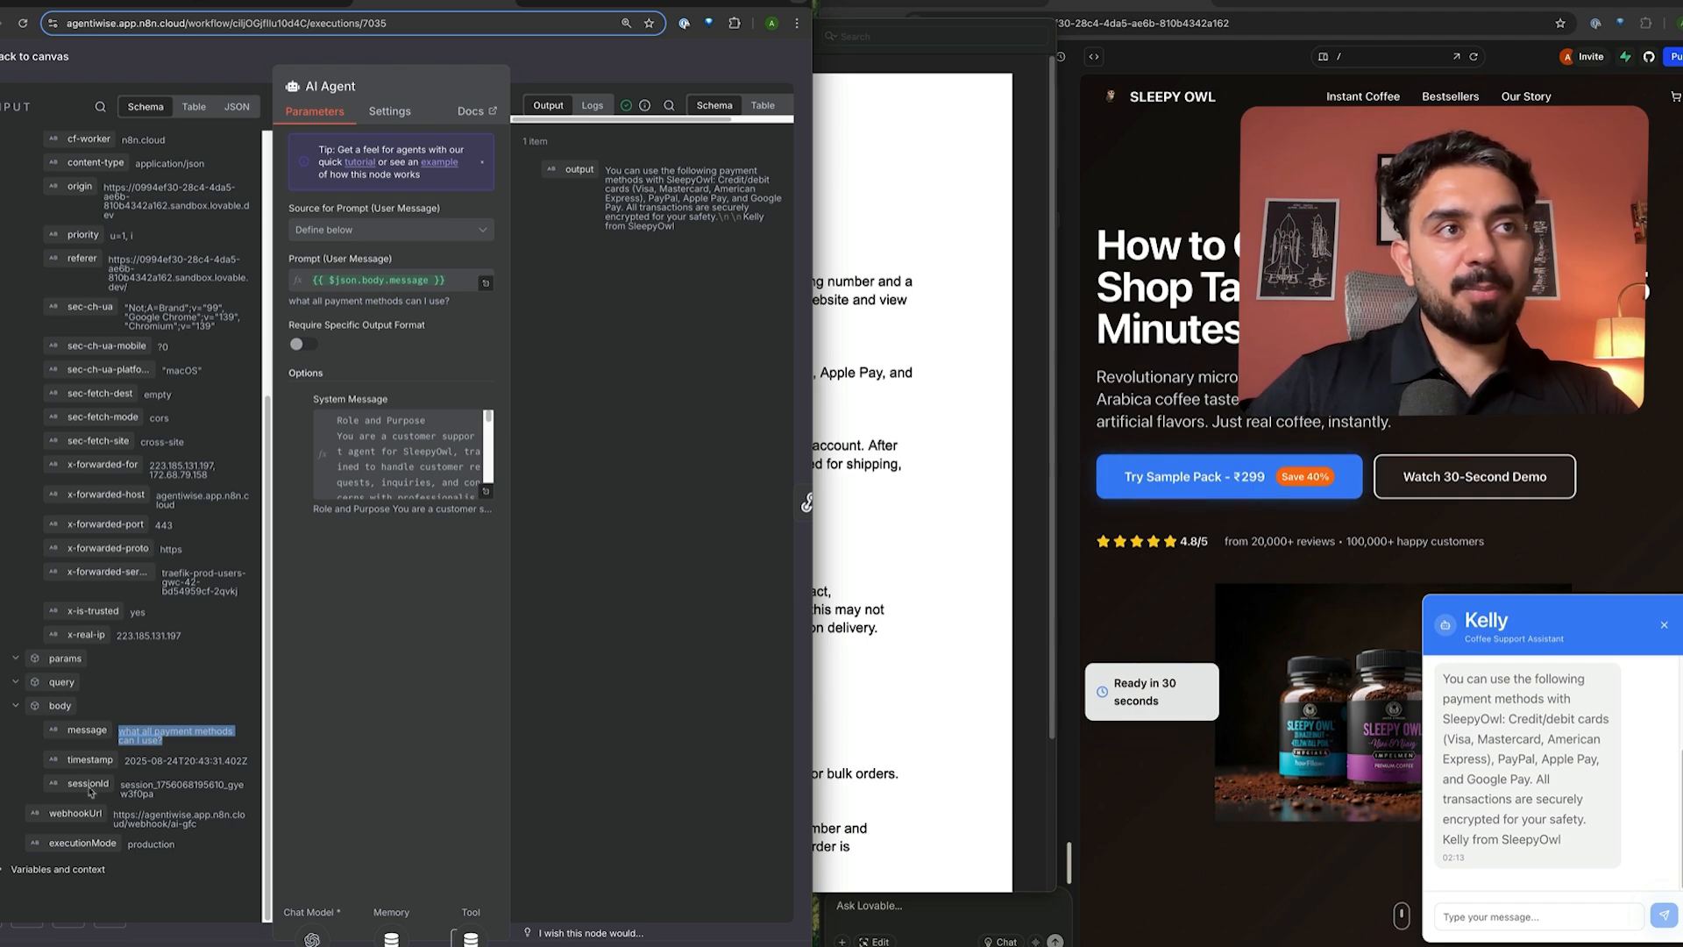
pyautogui.click(623, 65)
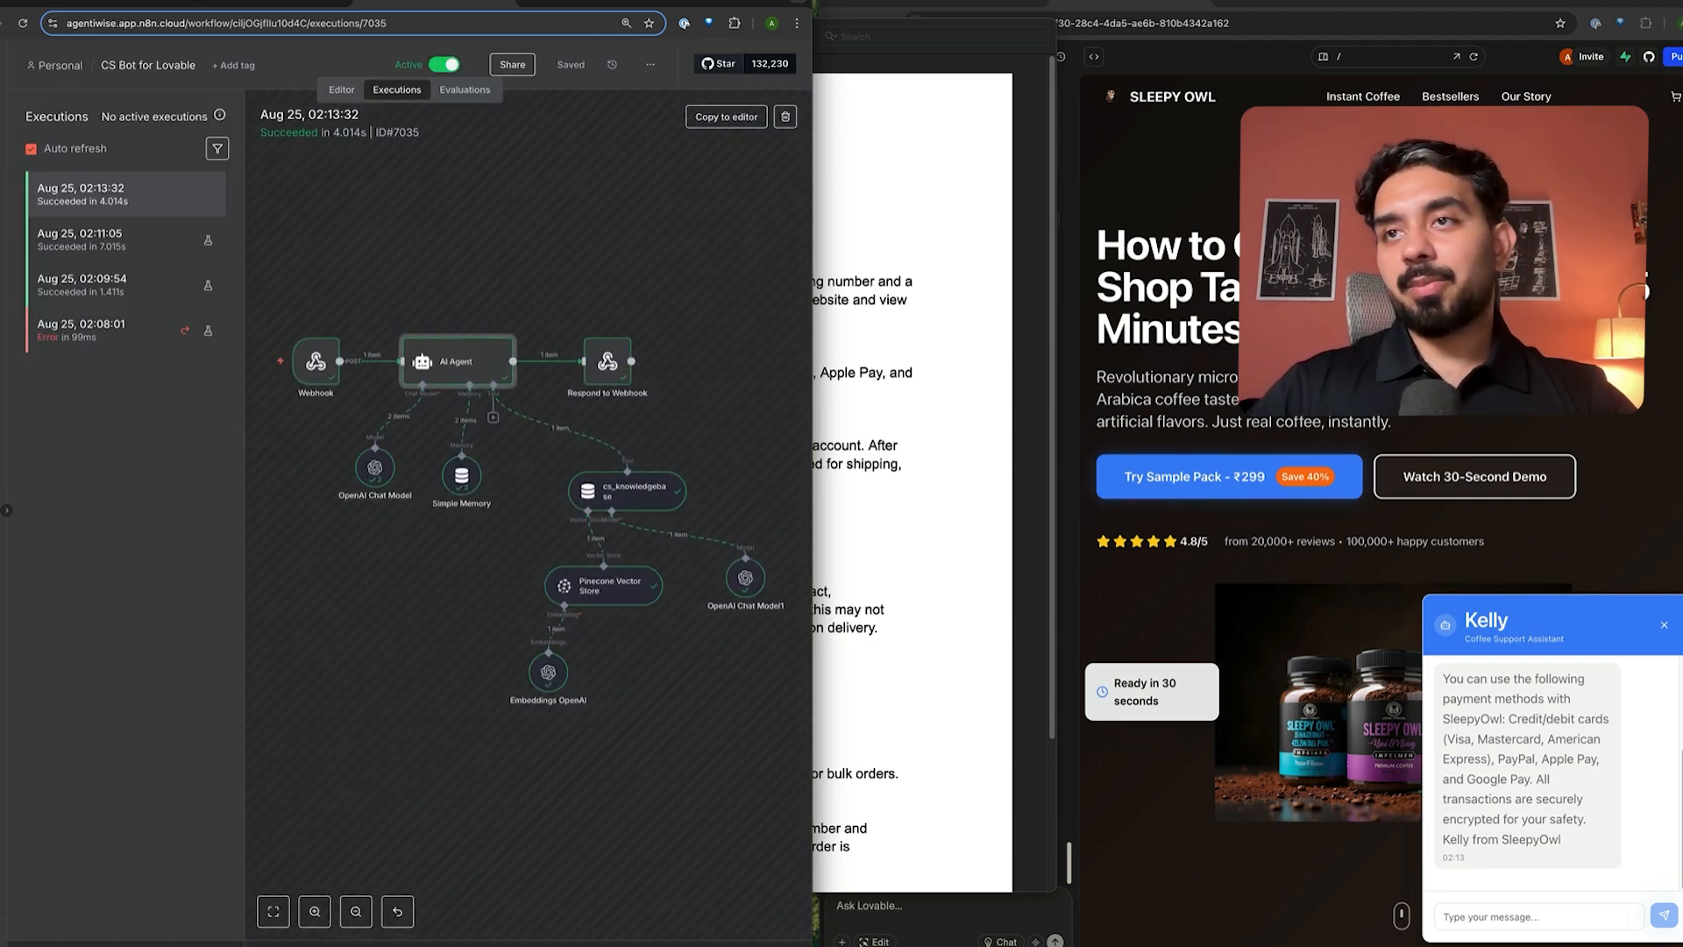
# - Select Kelly's payment-methods reply and bring the policy PDF forward
pyautogui.scroll(1, 1570, 792)
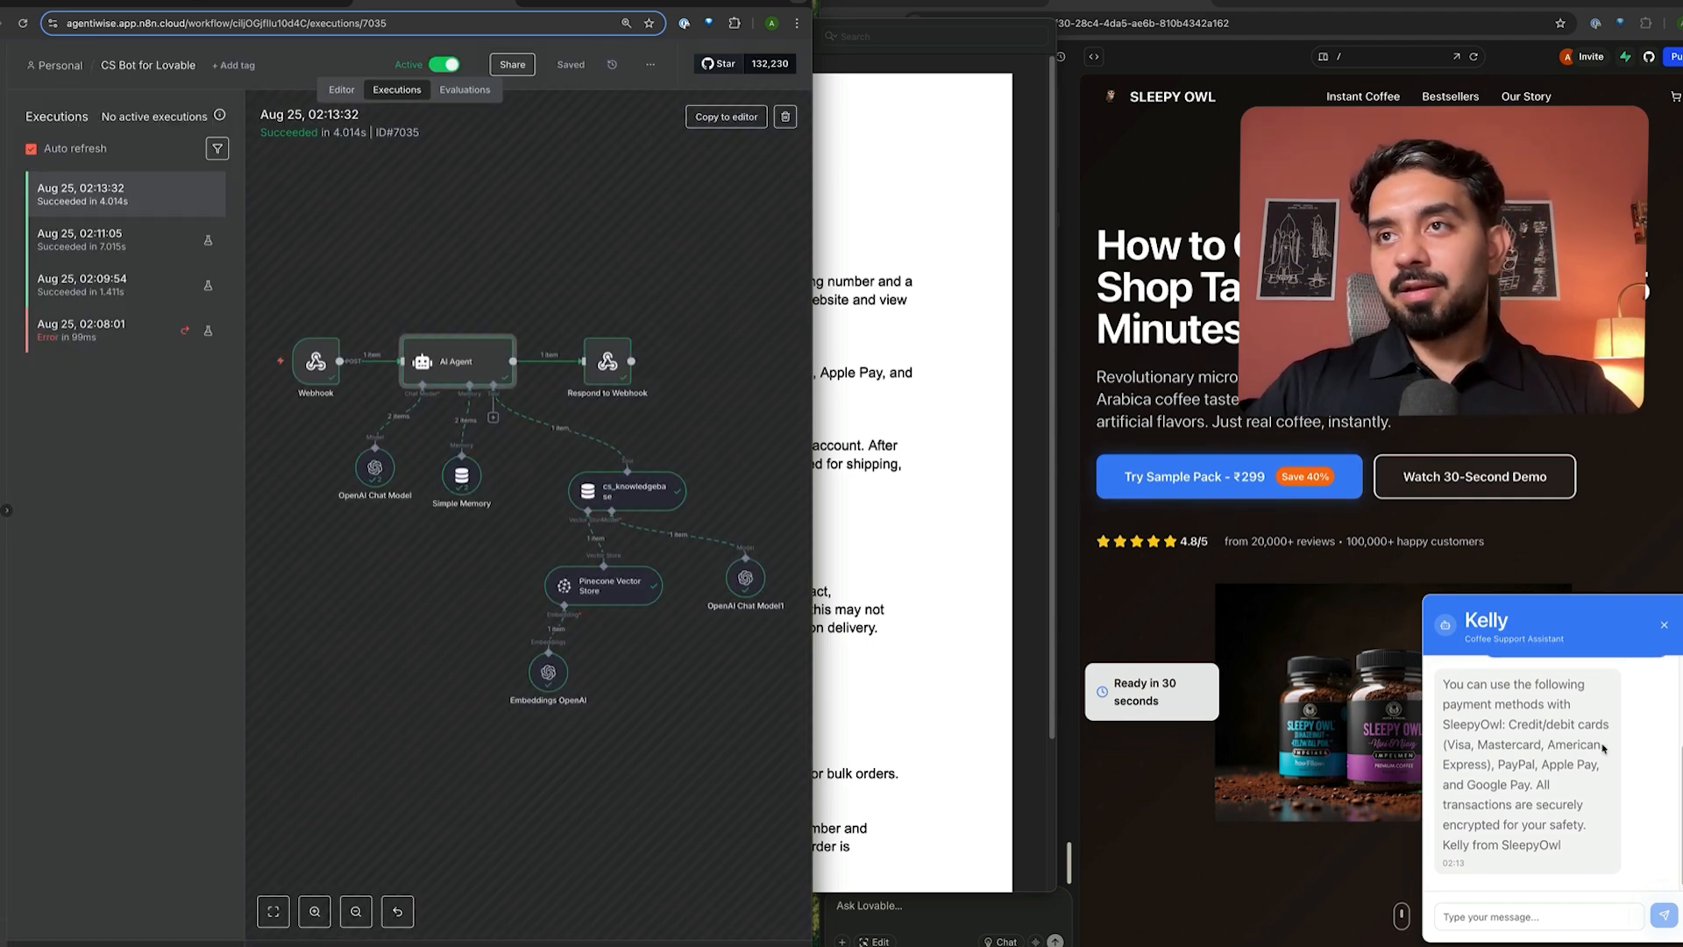
pyautogui.moveTo(1495, 704)
pyautogui.mouseDown()
pyautogui.moveTo(1587, 751)
pyautogui.moveTo(1549, 818)
pyautogui.mouseUp()
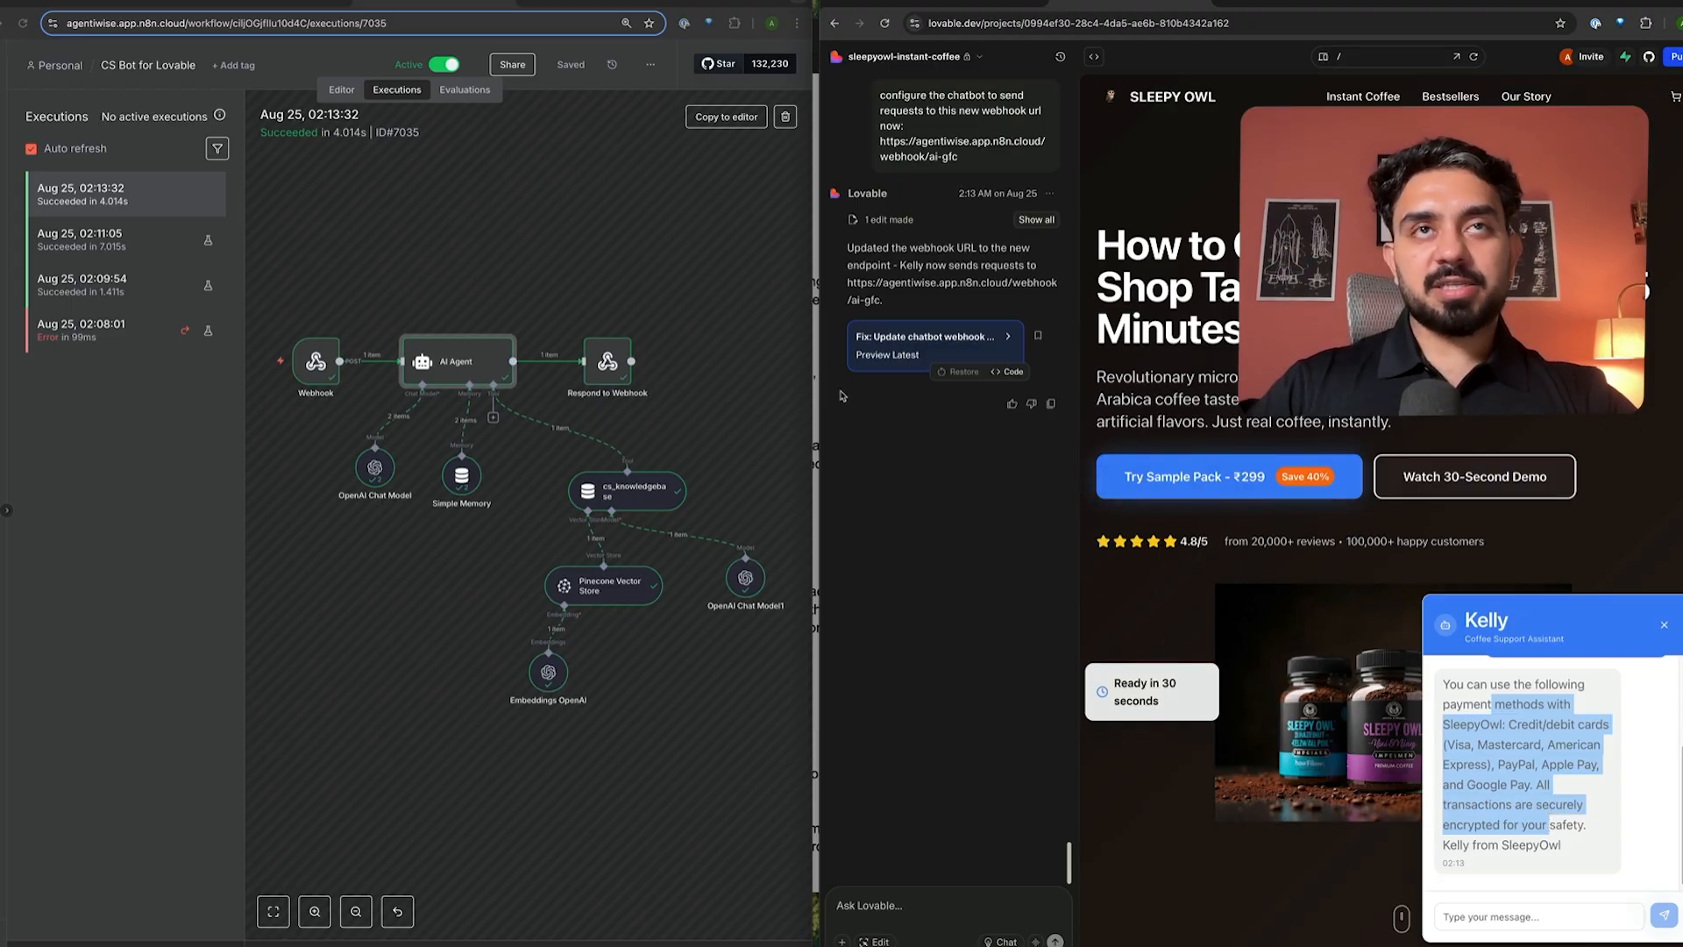
pyautogui.hotkey('ctrl', 'Up')
pyautogui.click(546, 386)
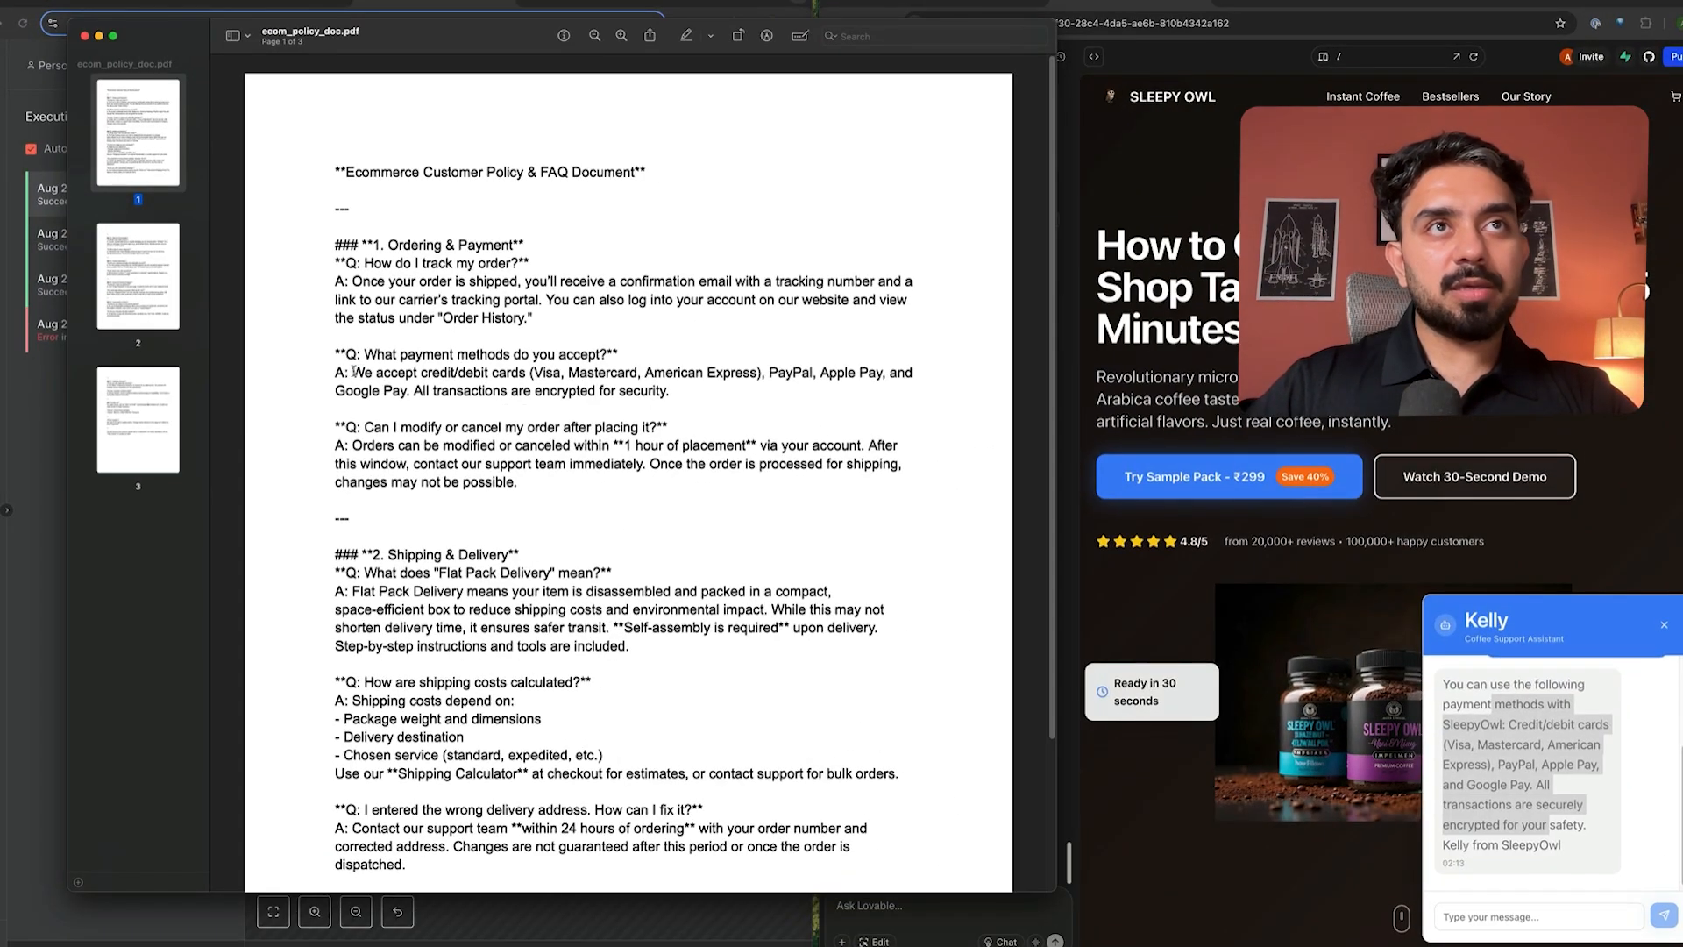
# - Compare the PDF's payment-methods answer with Kelly's reply, then return to n8n's executions
pyautogui.moveTo(353, 372); pyautogui.dragTo(671, 394)
pyautogui.click(671, 397)
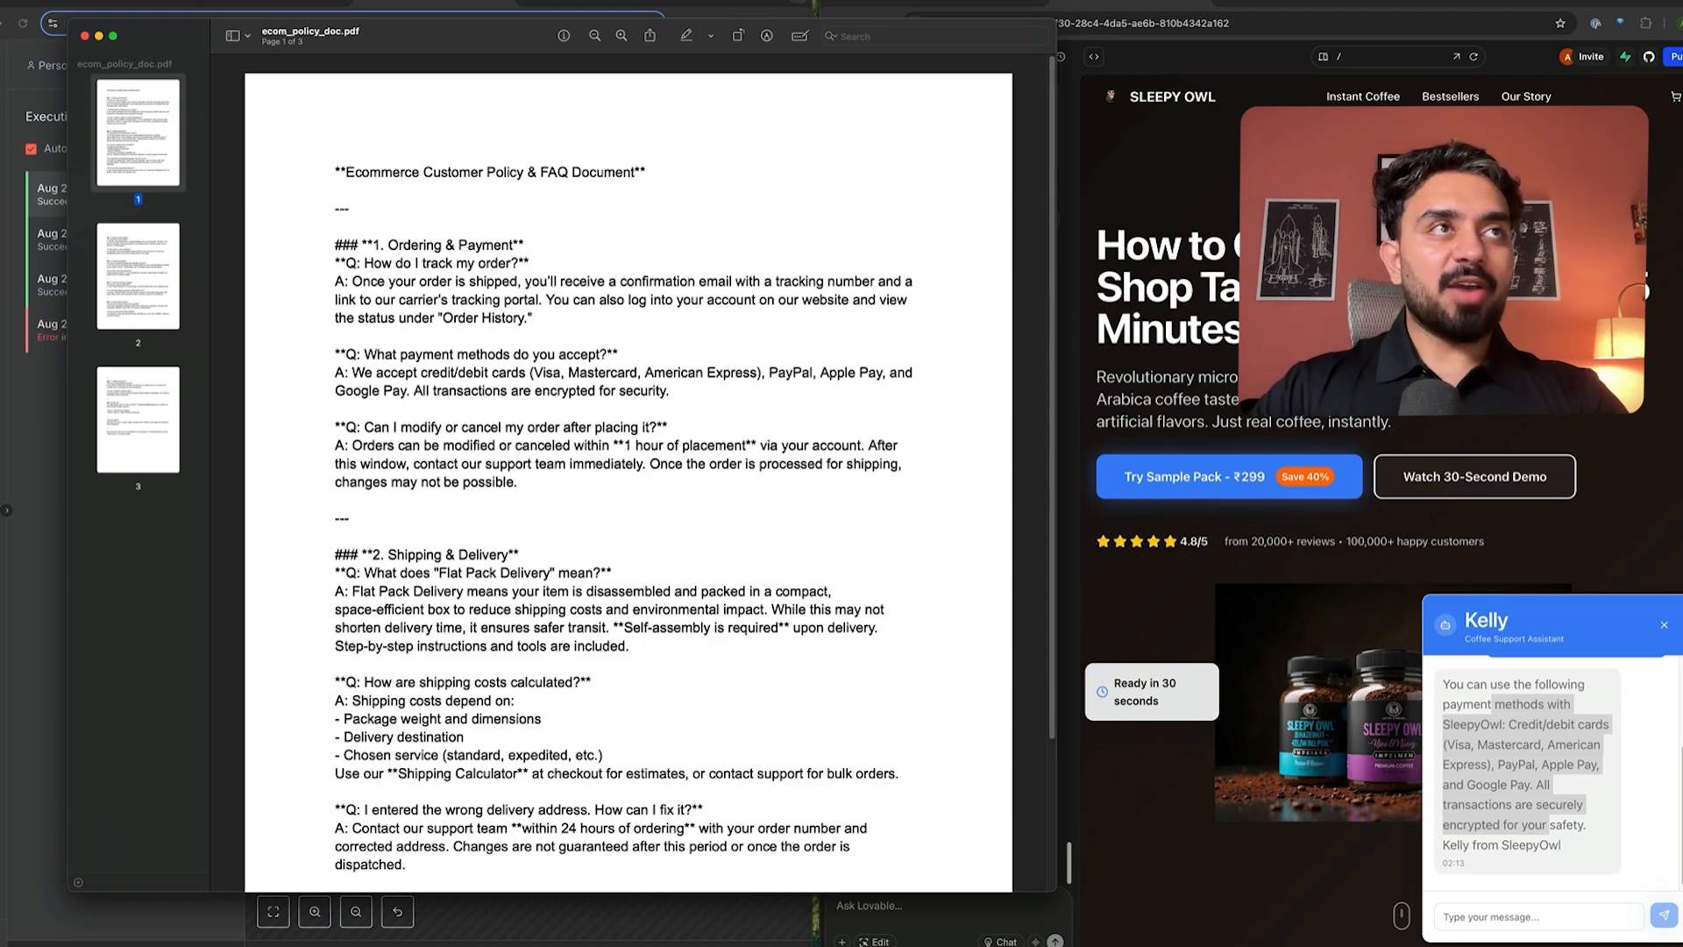
pyautogui.click(32, 417)
# - Go back to the workflow editor canvas, leaving the workflow name unchanged
pyautogui.click(125, 71)
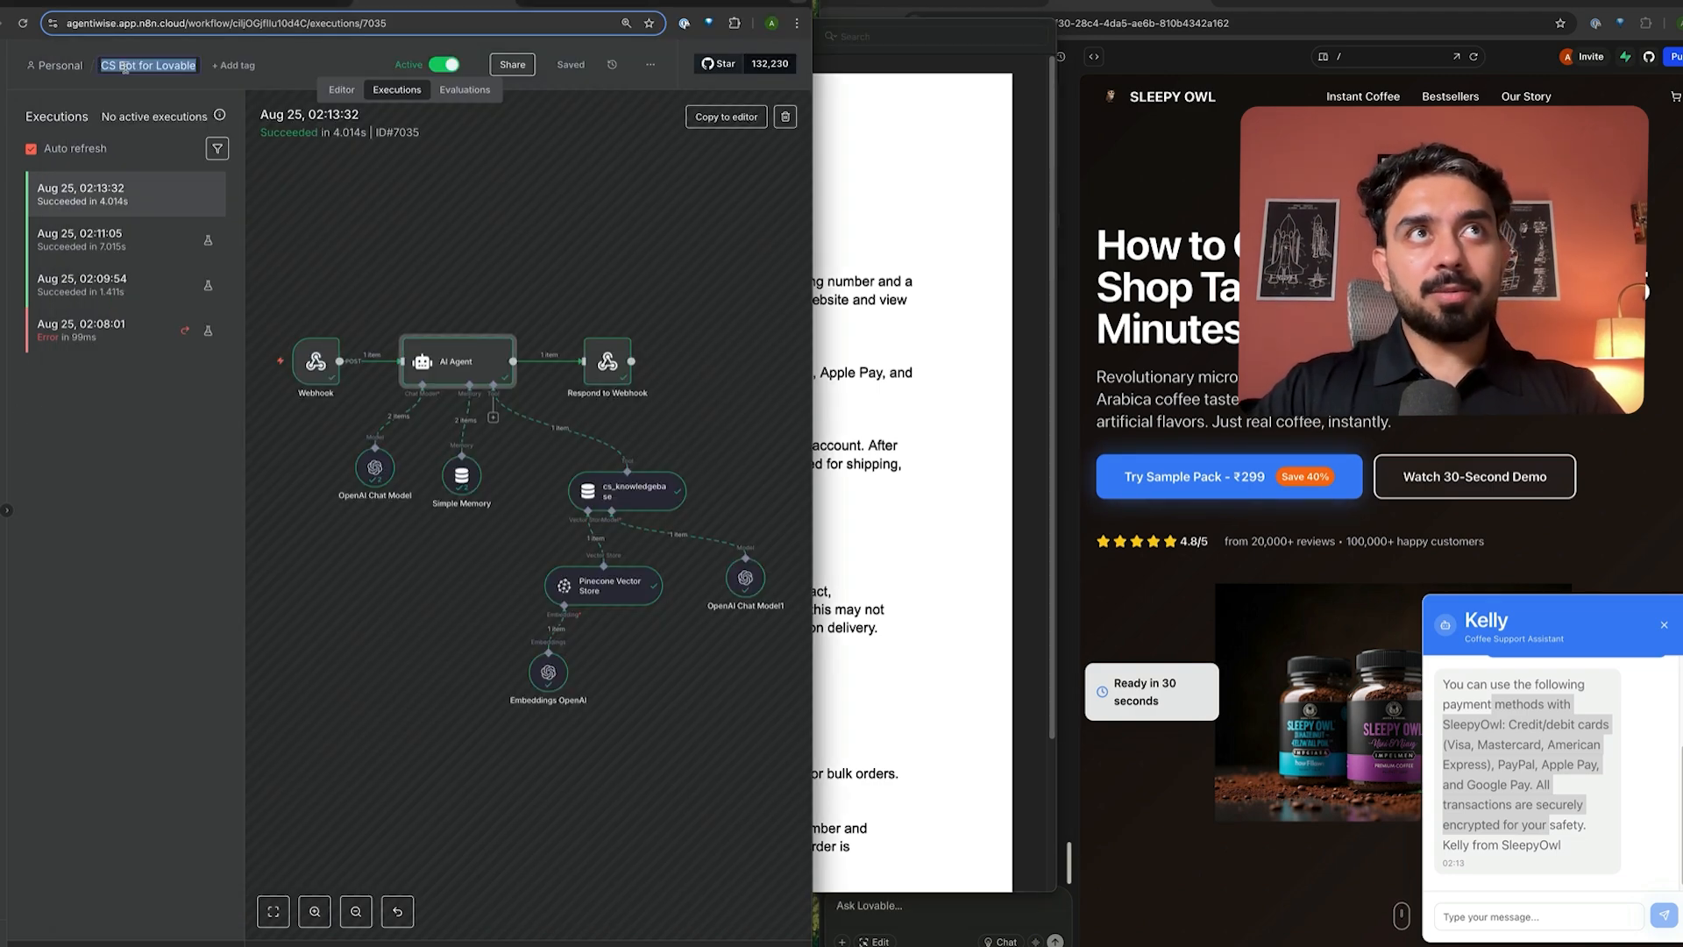
pyautogui.click(410, 288)
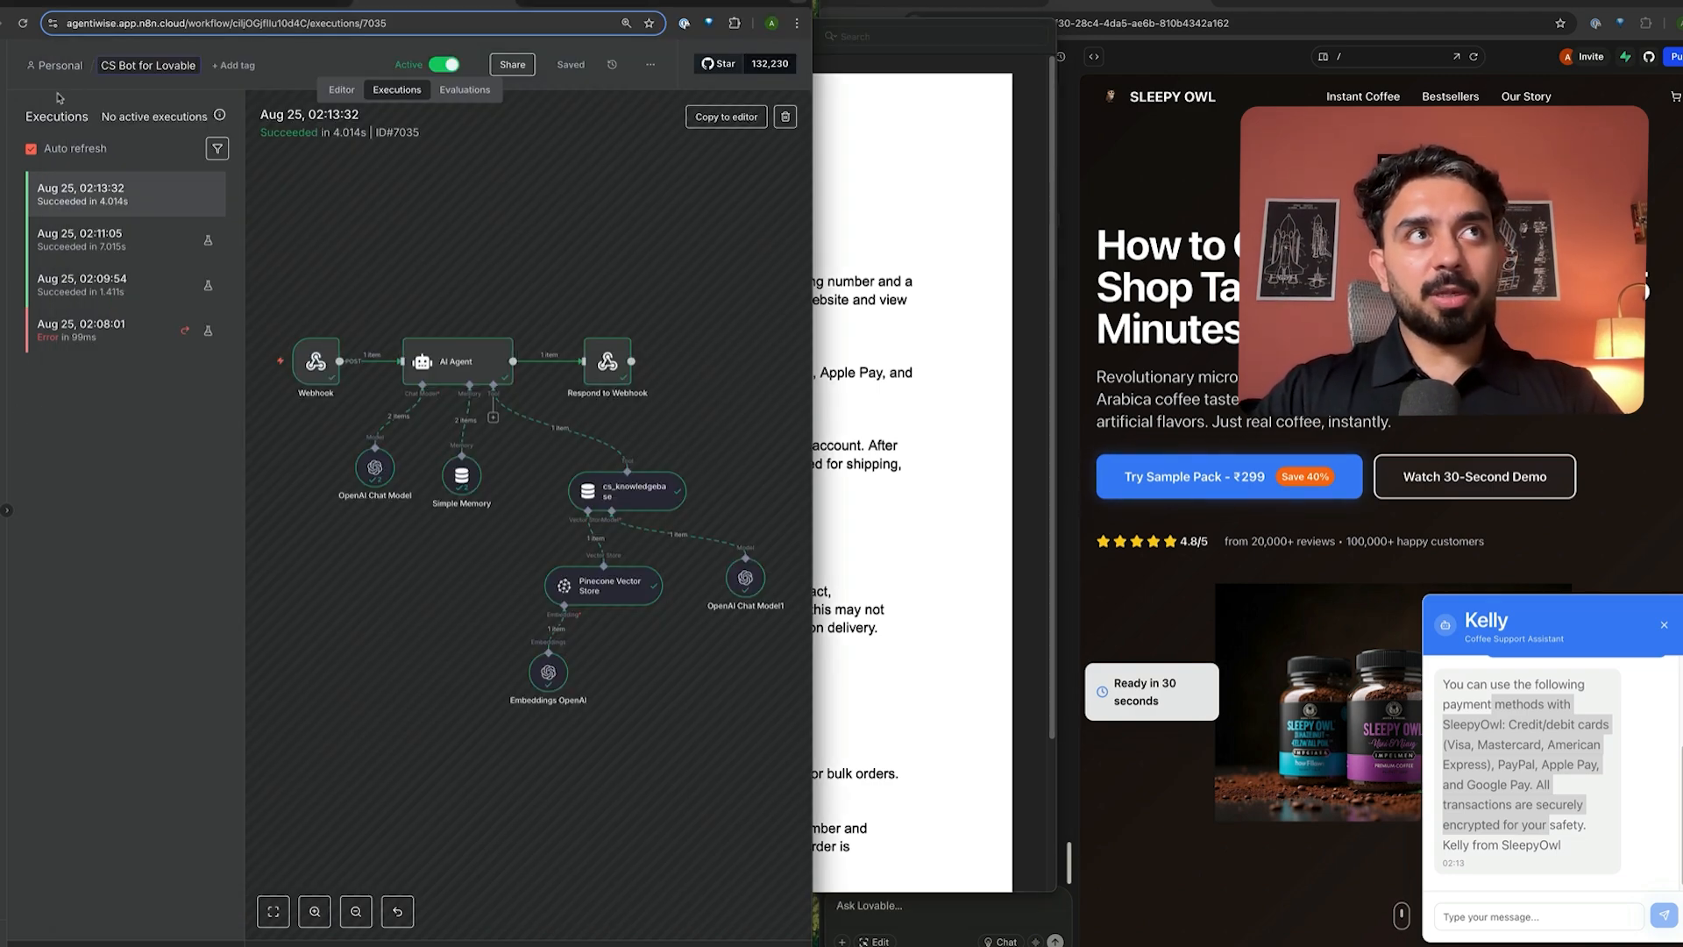
pyautogui.click(323, 94)
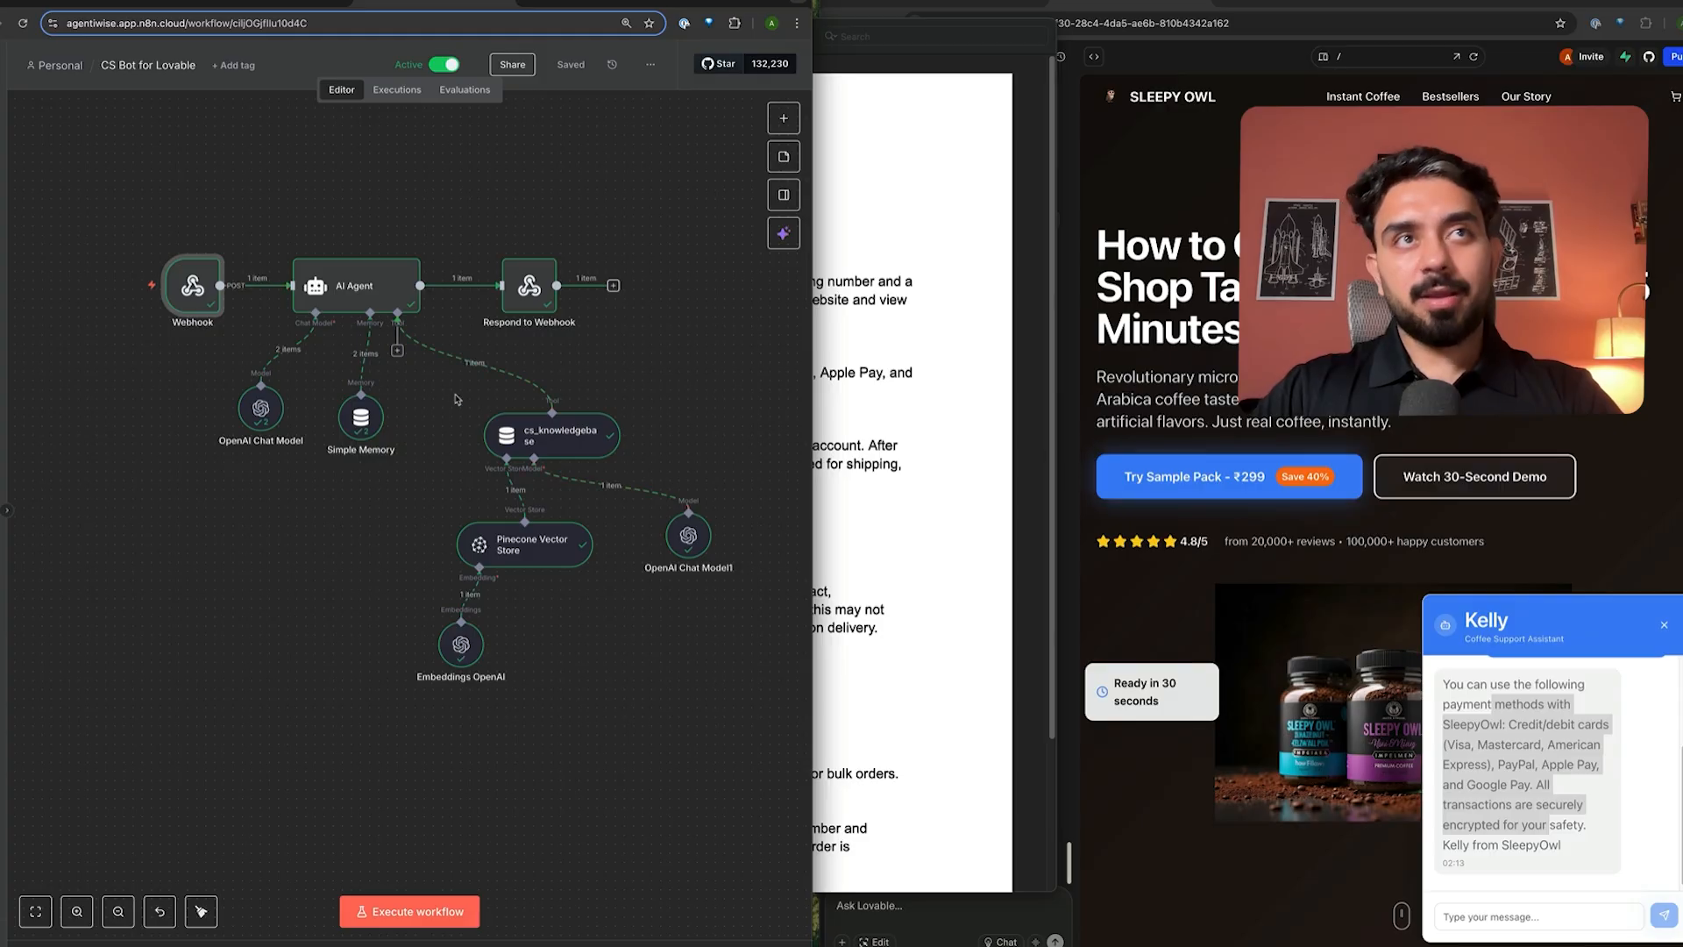
# - Attach a Shopify Tool set to Order › Create to the AI Agent's Tool input
pyautogui.click(397, 351)
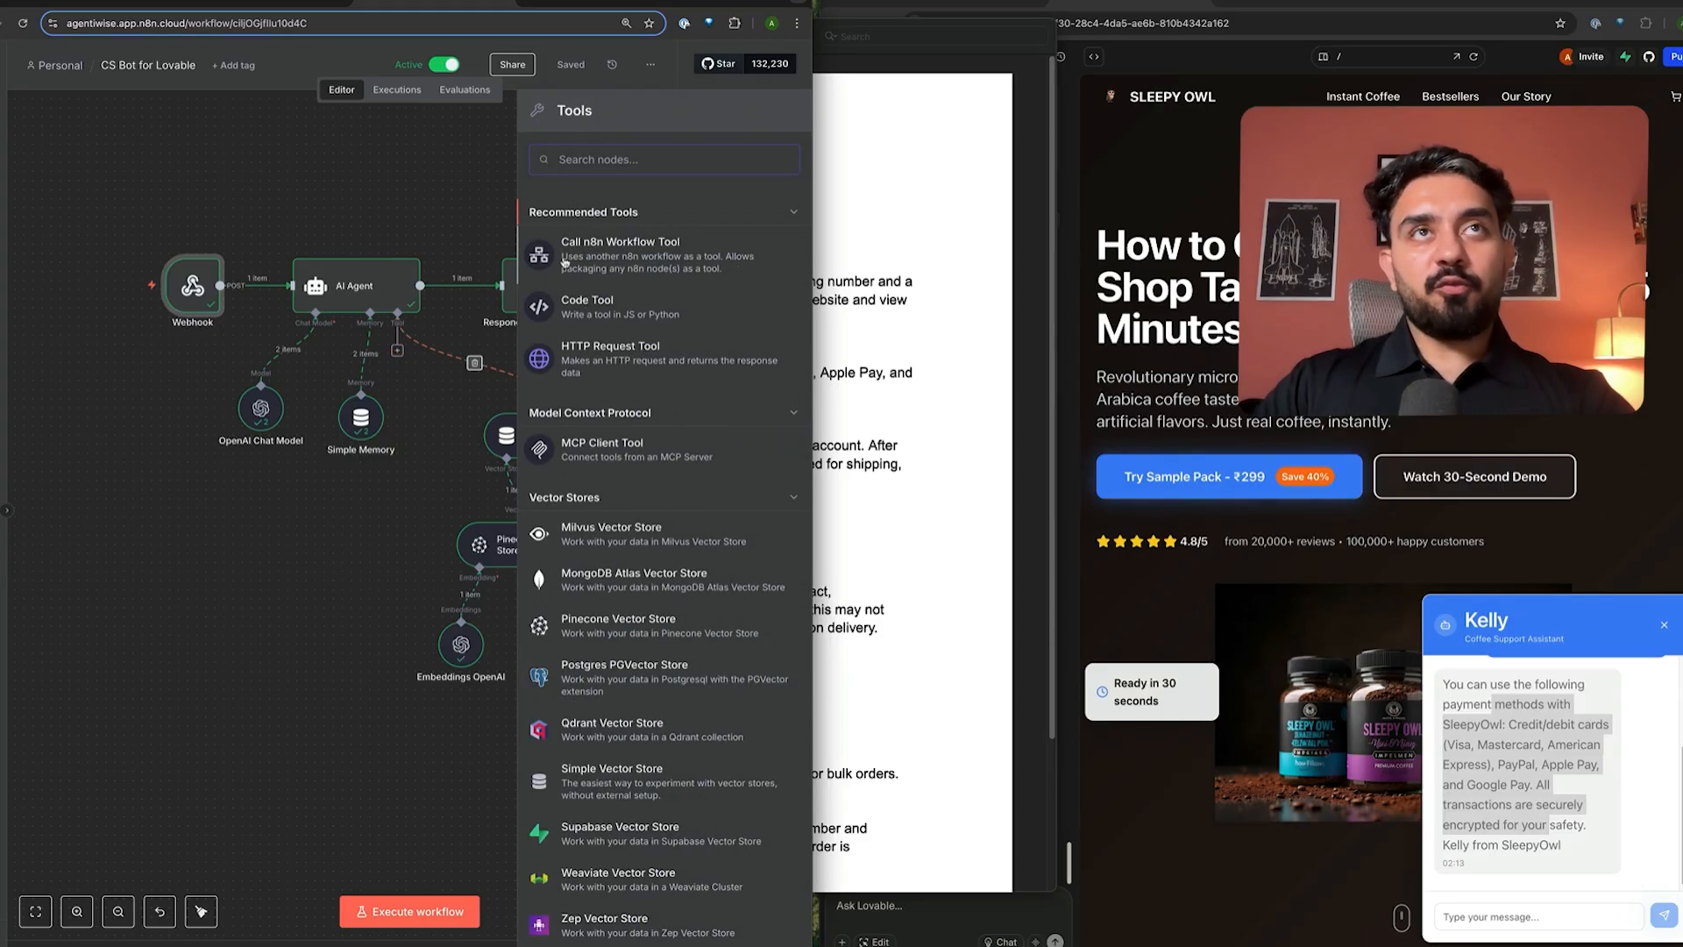
pyautogui.write('shop')
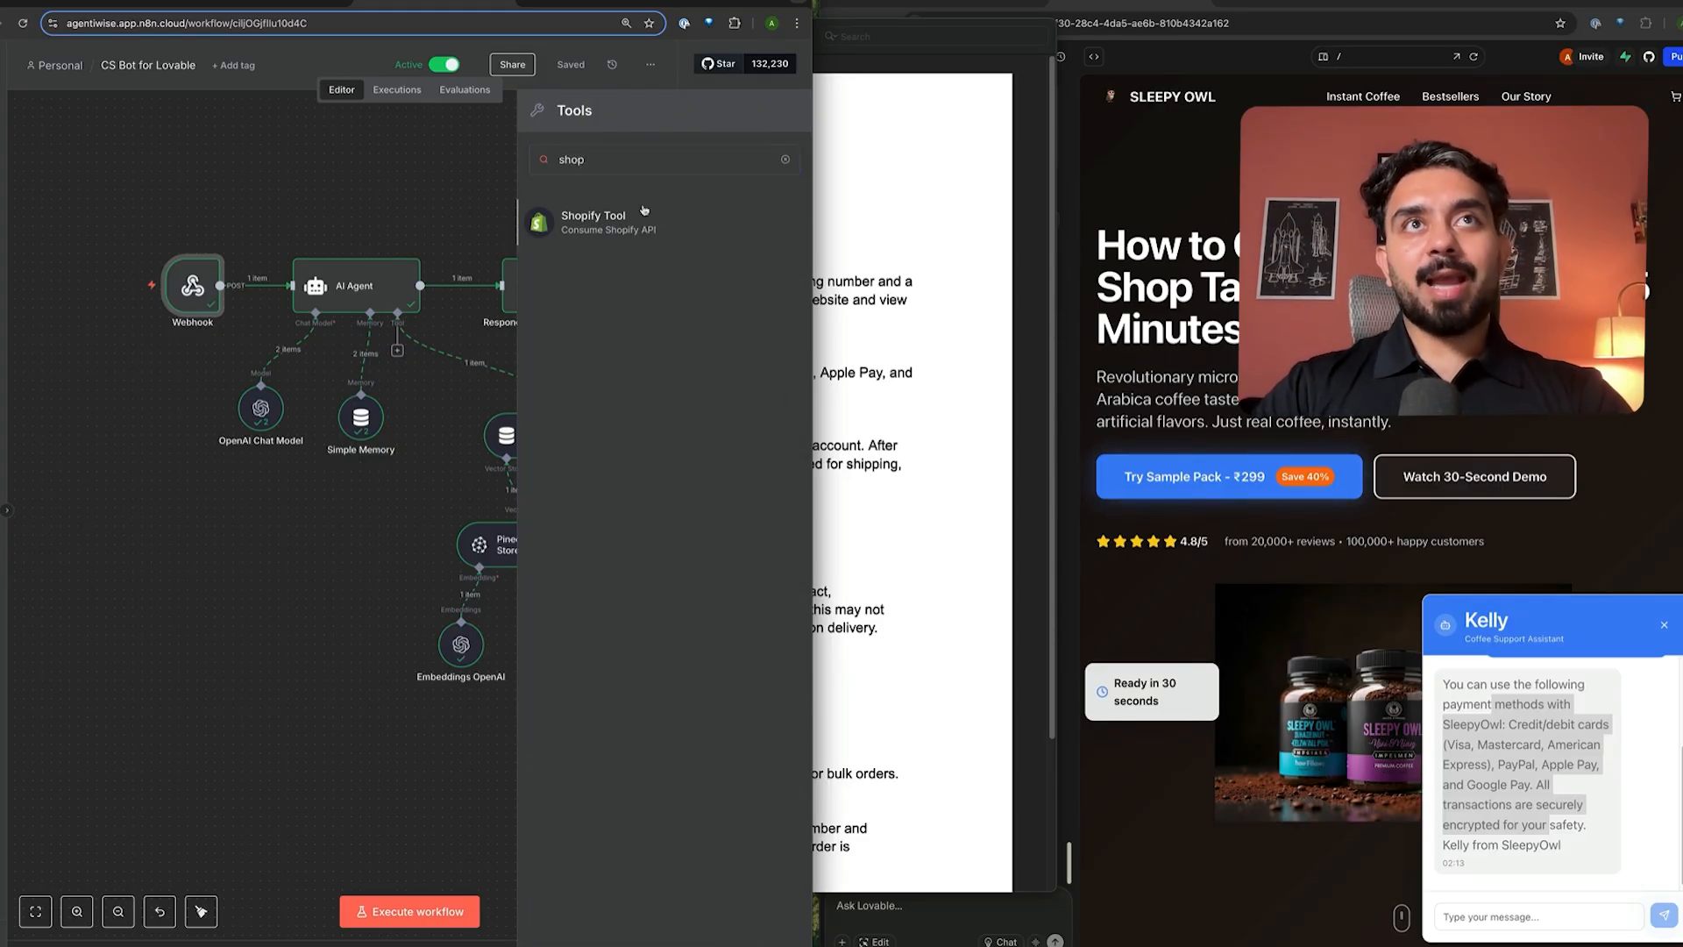
pyautogui.press('Return')
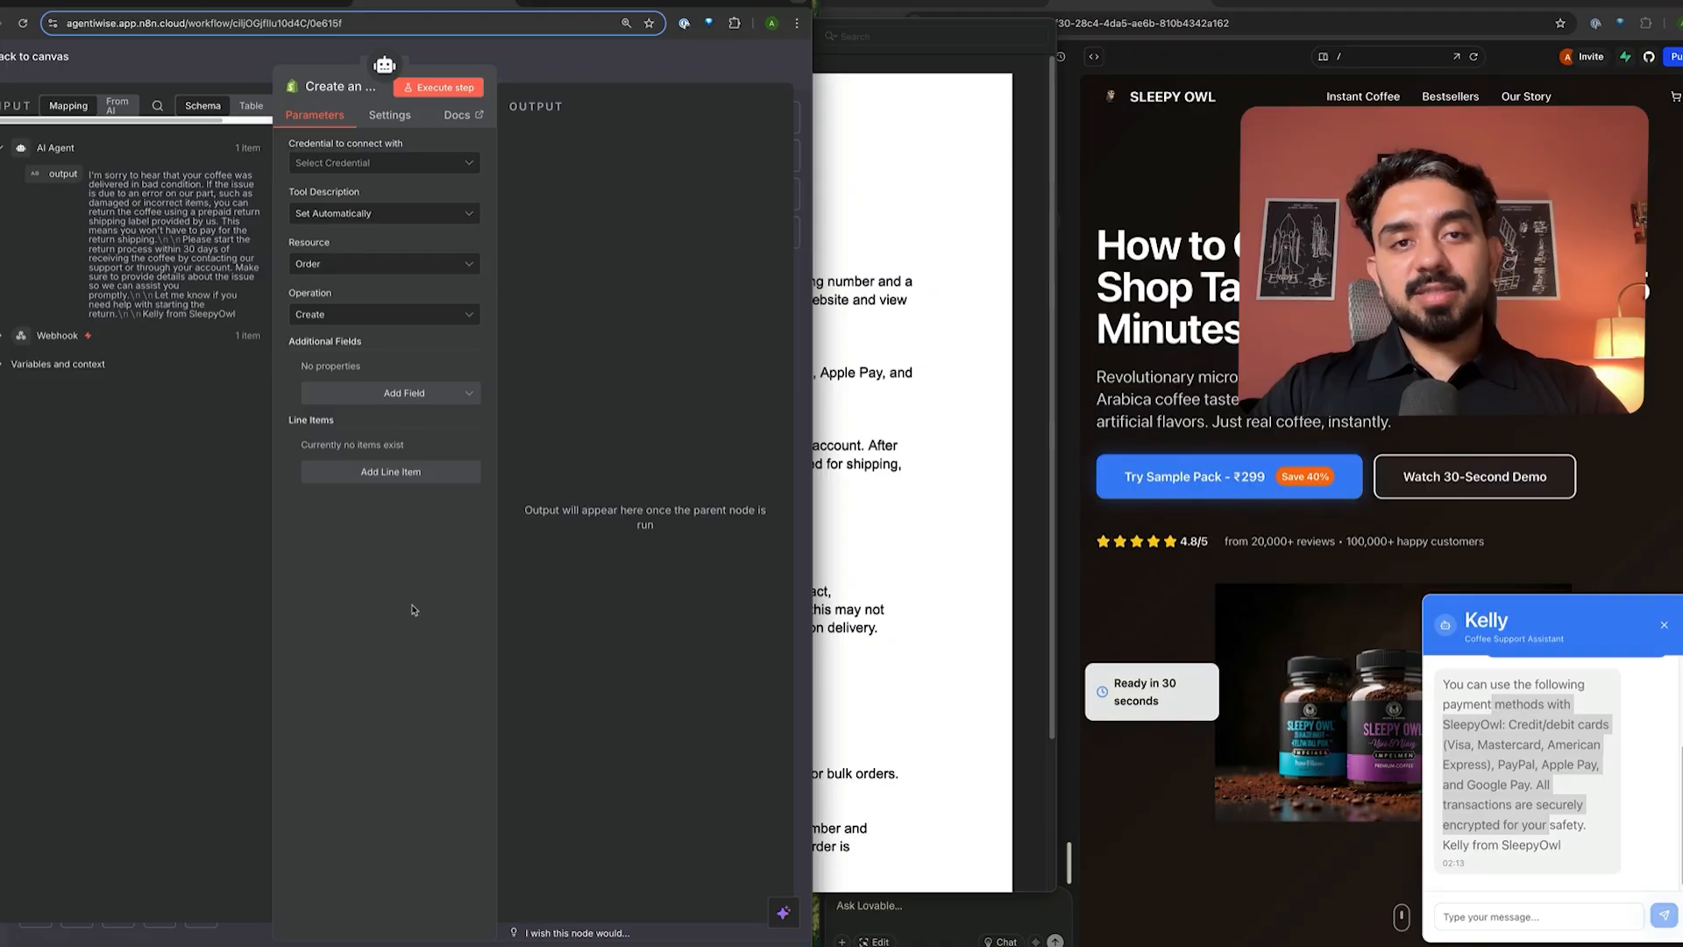
pyautogui.click(612, 75)
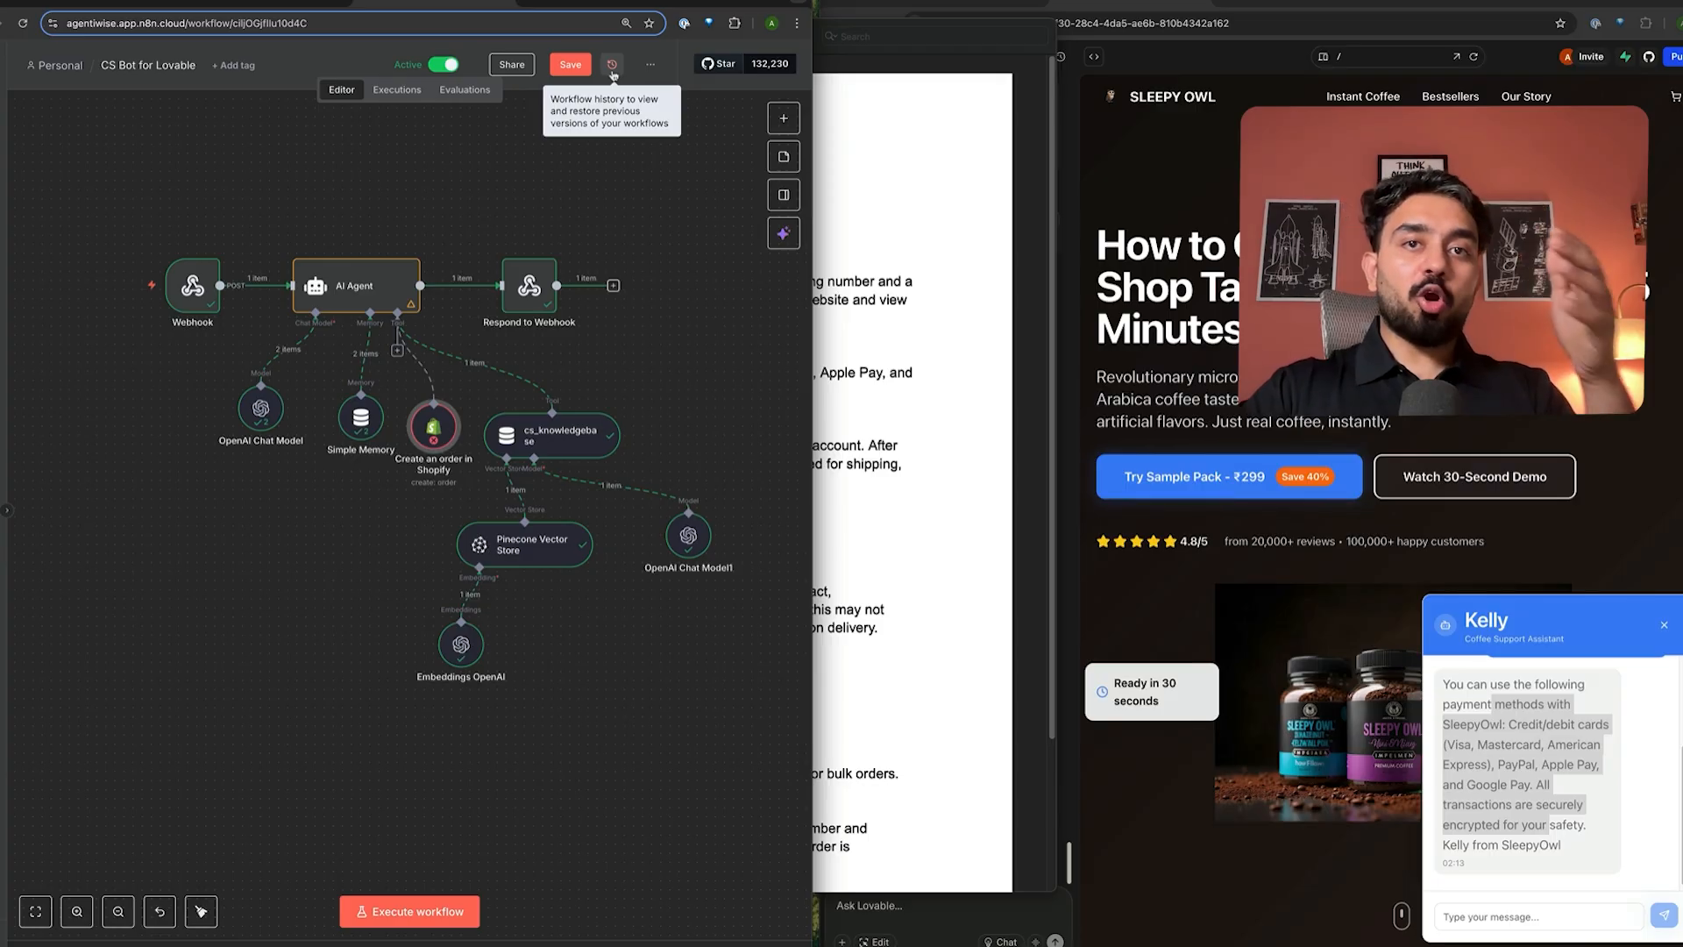